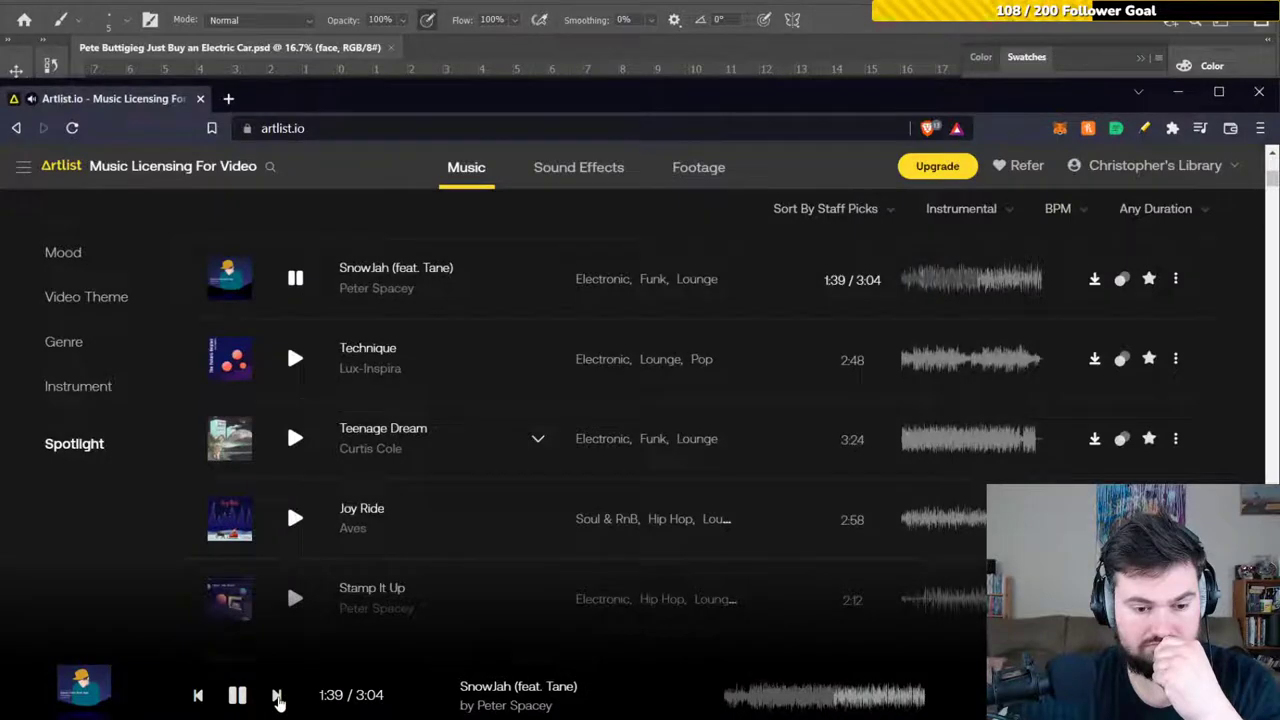
# Skip to the next music track on Artlist and switch back to Photoshop
pyautogui.click(277, 695)
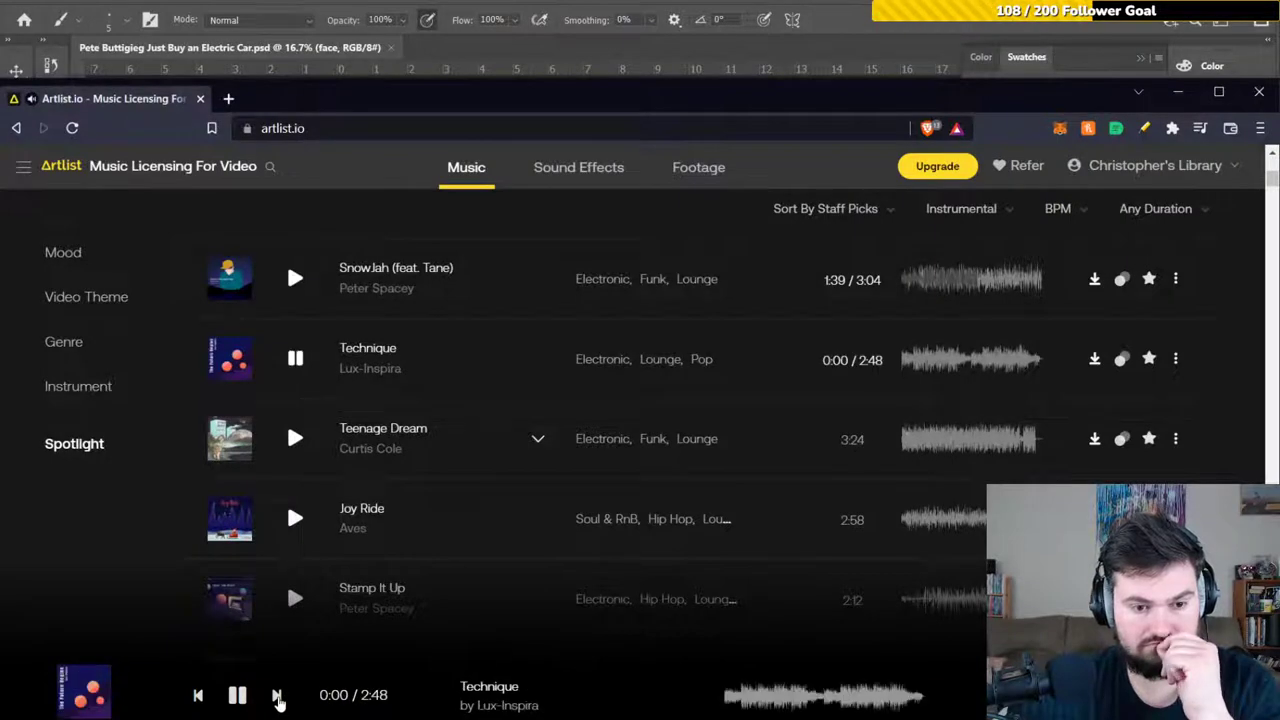
pyautogui.hotkey('alt', 'Tab')
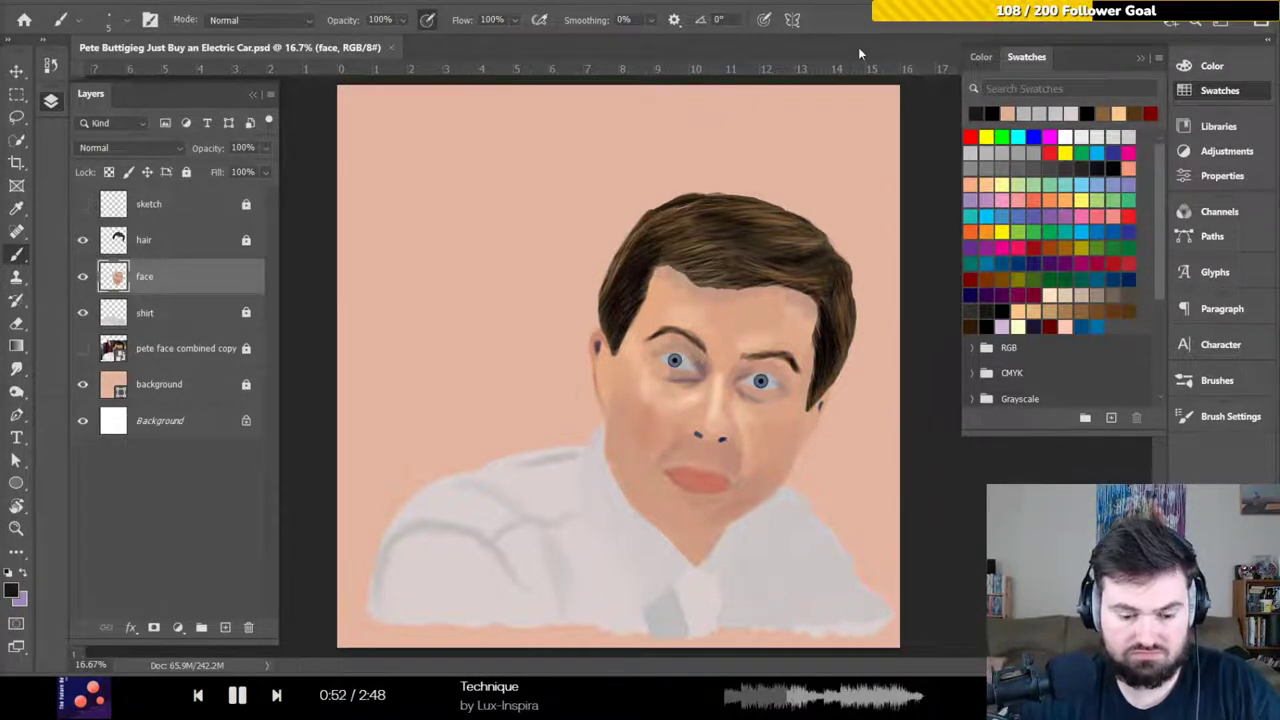
# Paint dark red crease strokes beneath both eyes on the face layer with a 20 px brush
pyautogui.hotkey('ctrl', '+')
pyautogui.hotkey('ctrl', '+')
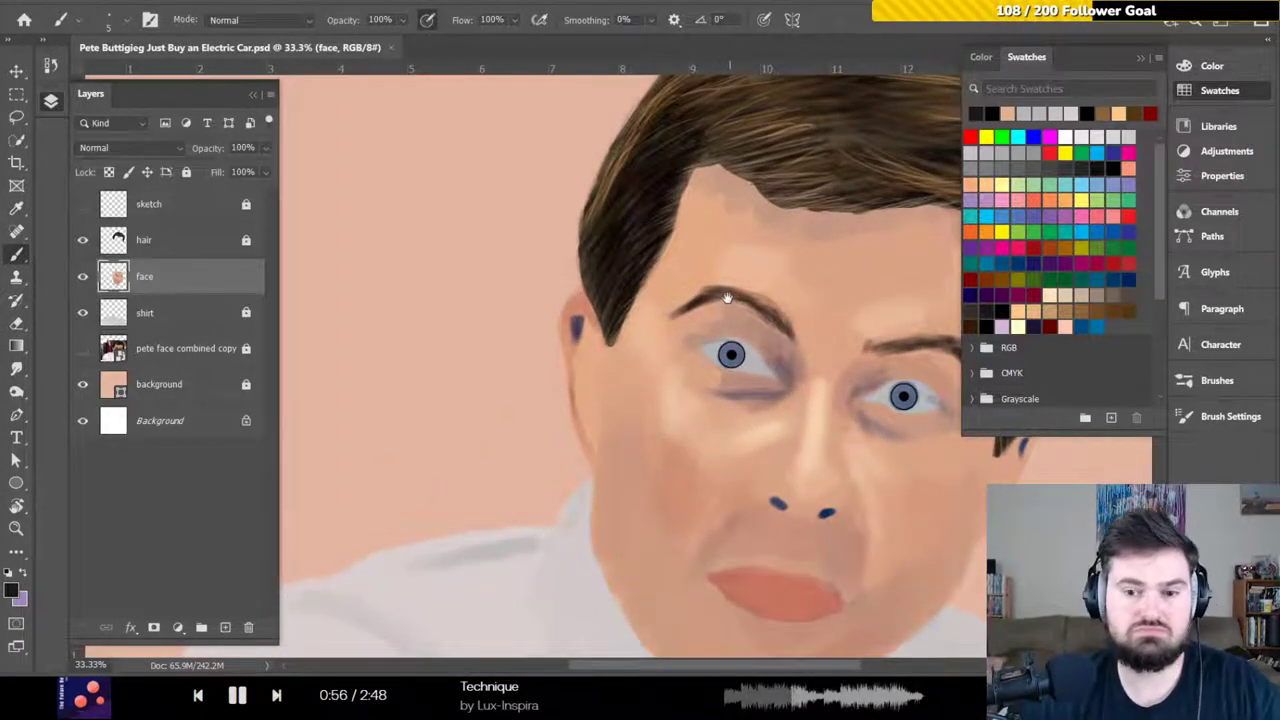
pyautogui.moveTo(729, 302); pyautogui.dragTo(565, 231)
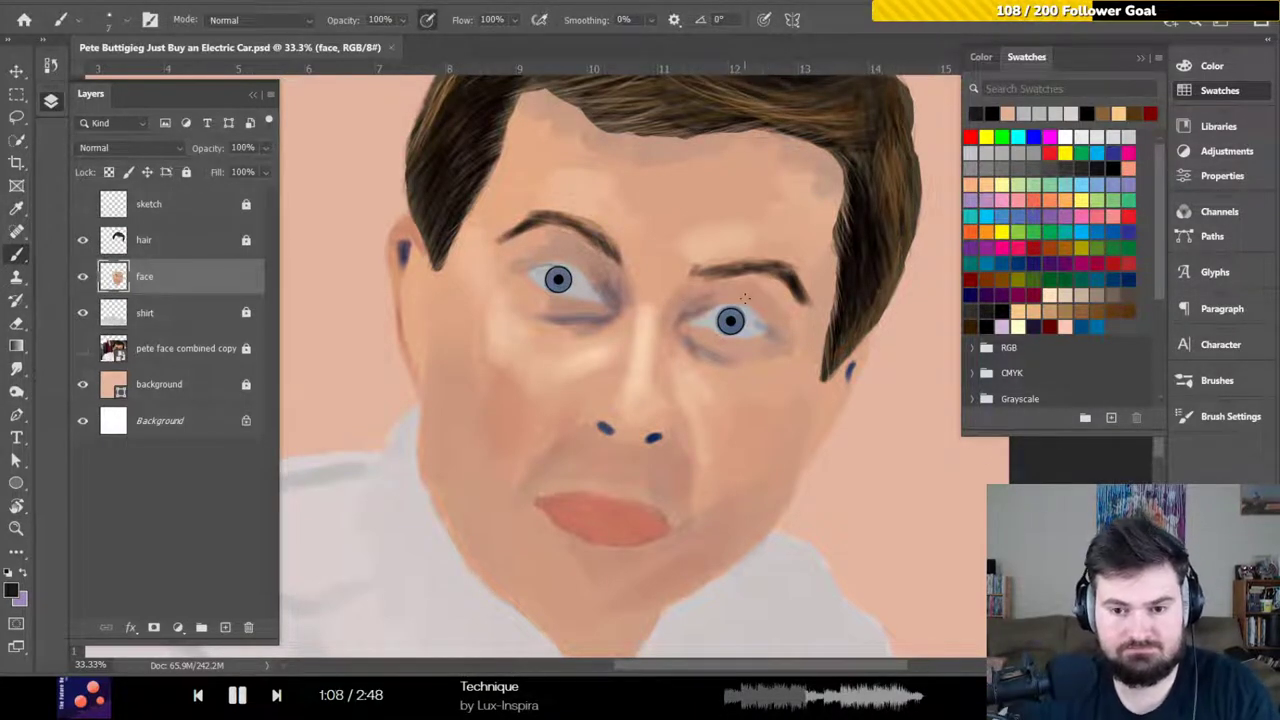
pyautogui.click(128, 21)
pyautogui.click(128, 21)
pyautogui.click(128, 21)
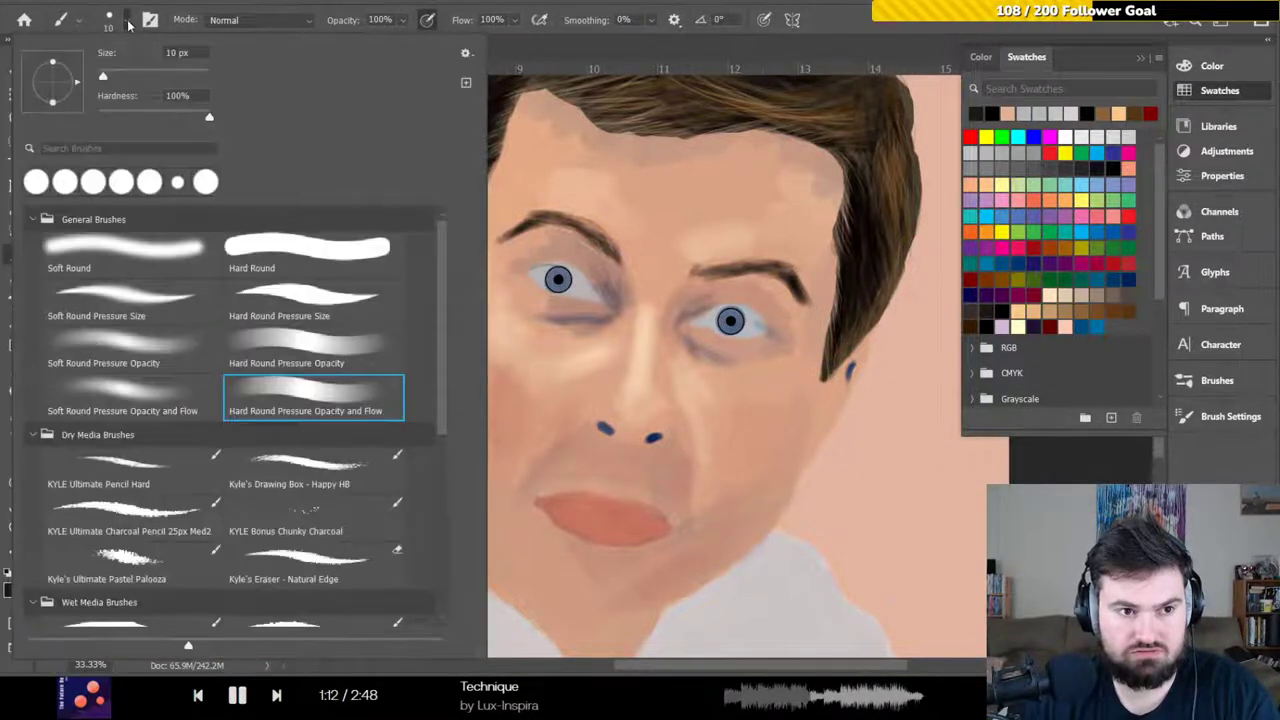
pyautogui.click(128, 21)
pyautogui.press(']')
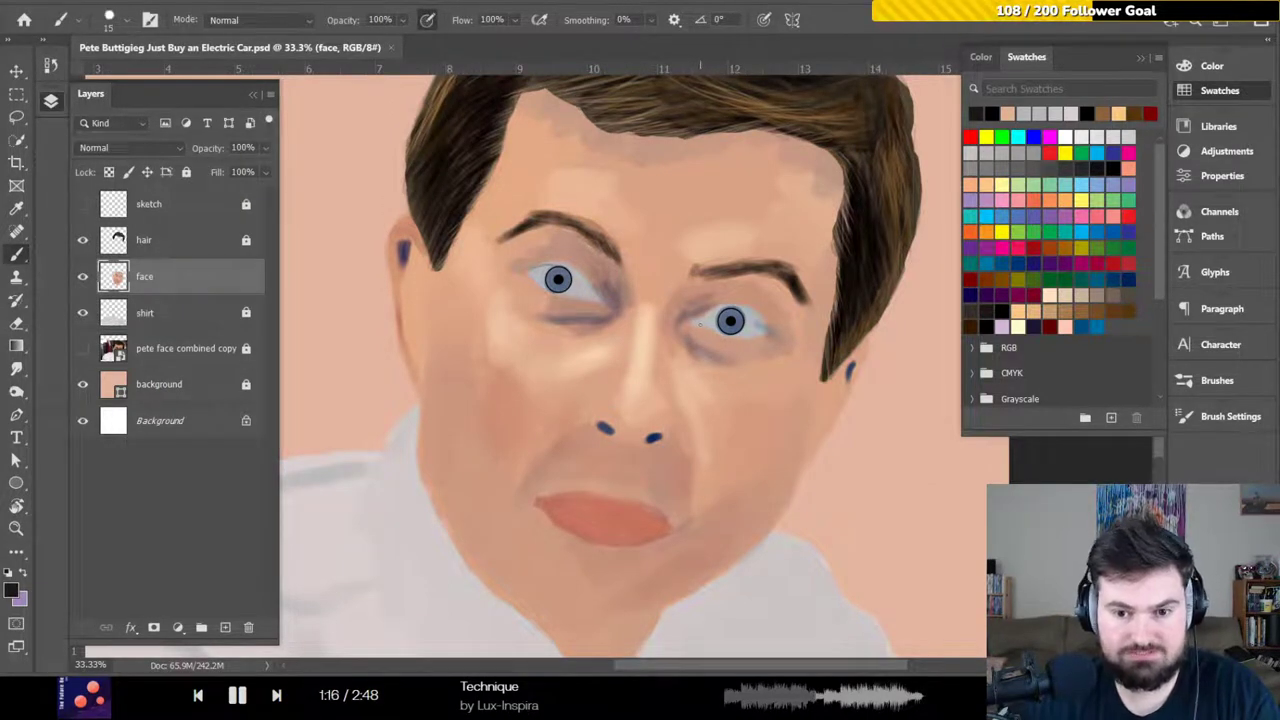
pyautogui.press(']')
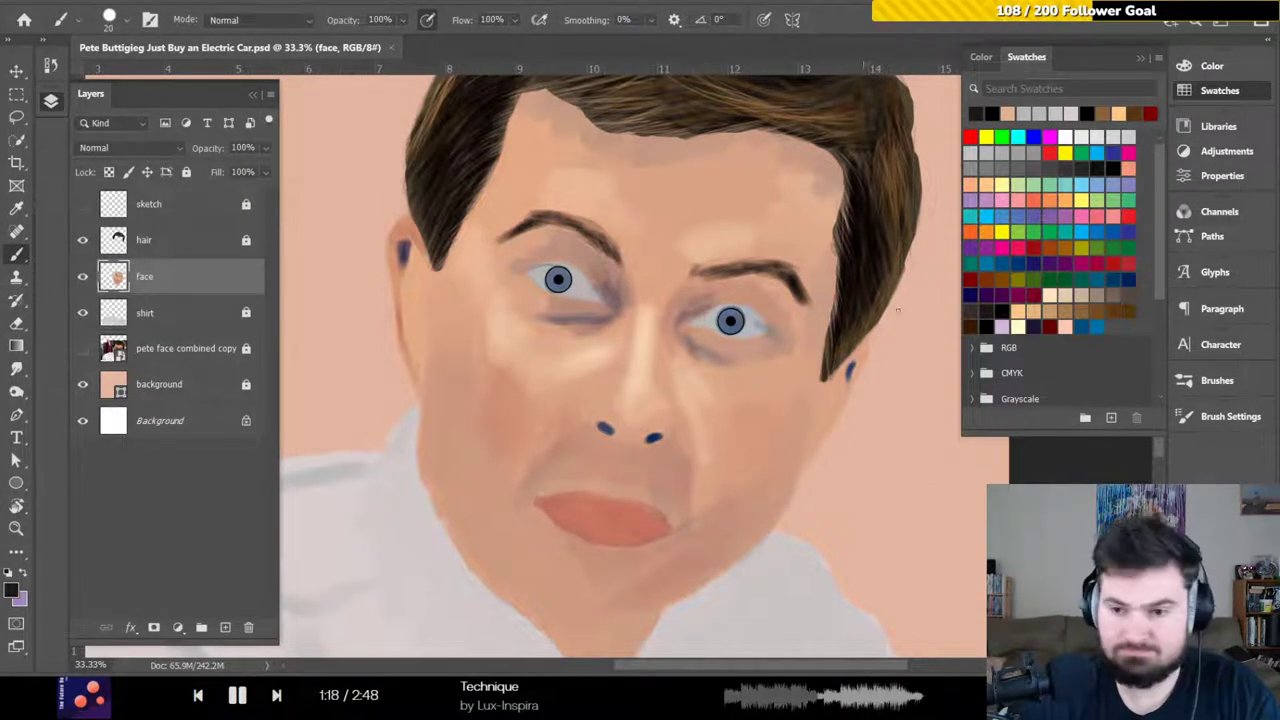
pyautogui.click(970, 280)
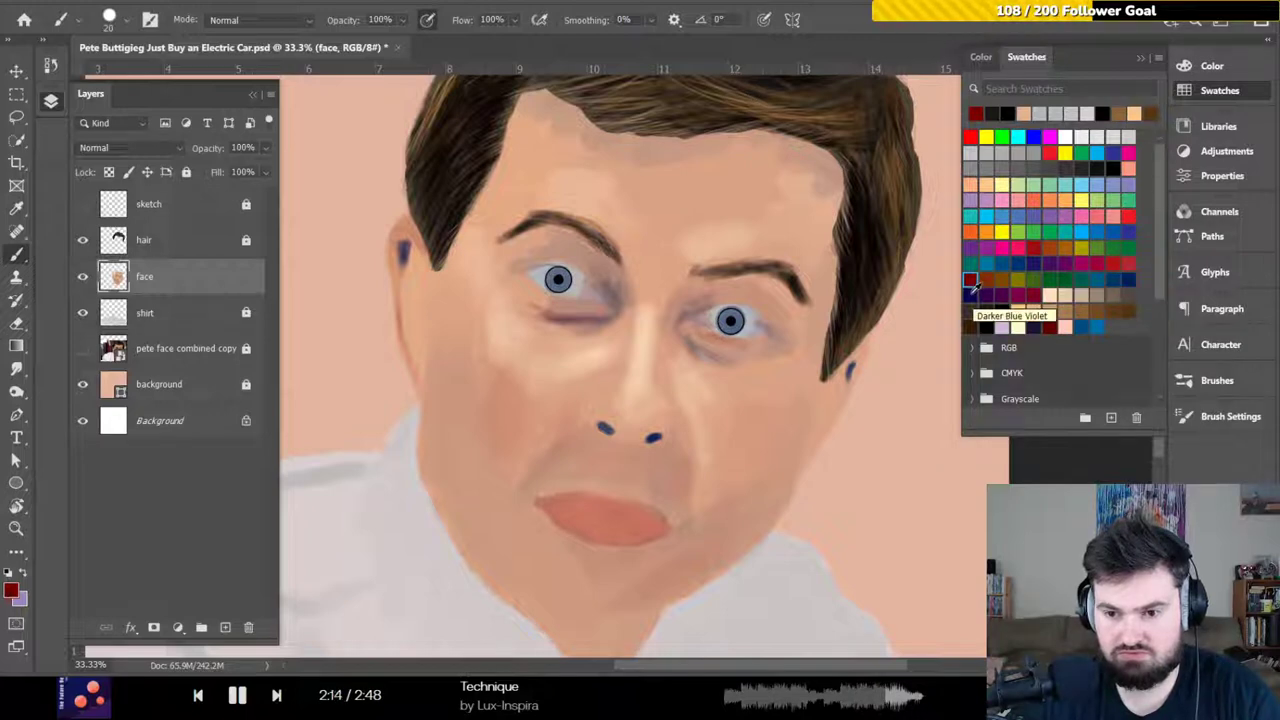
# Choose the dark blue swatch as the paint color and try a stroke across the middle of the lips
pyautogui.click(1126, 277)
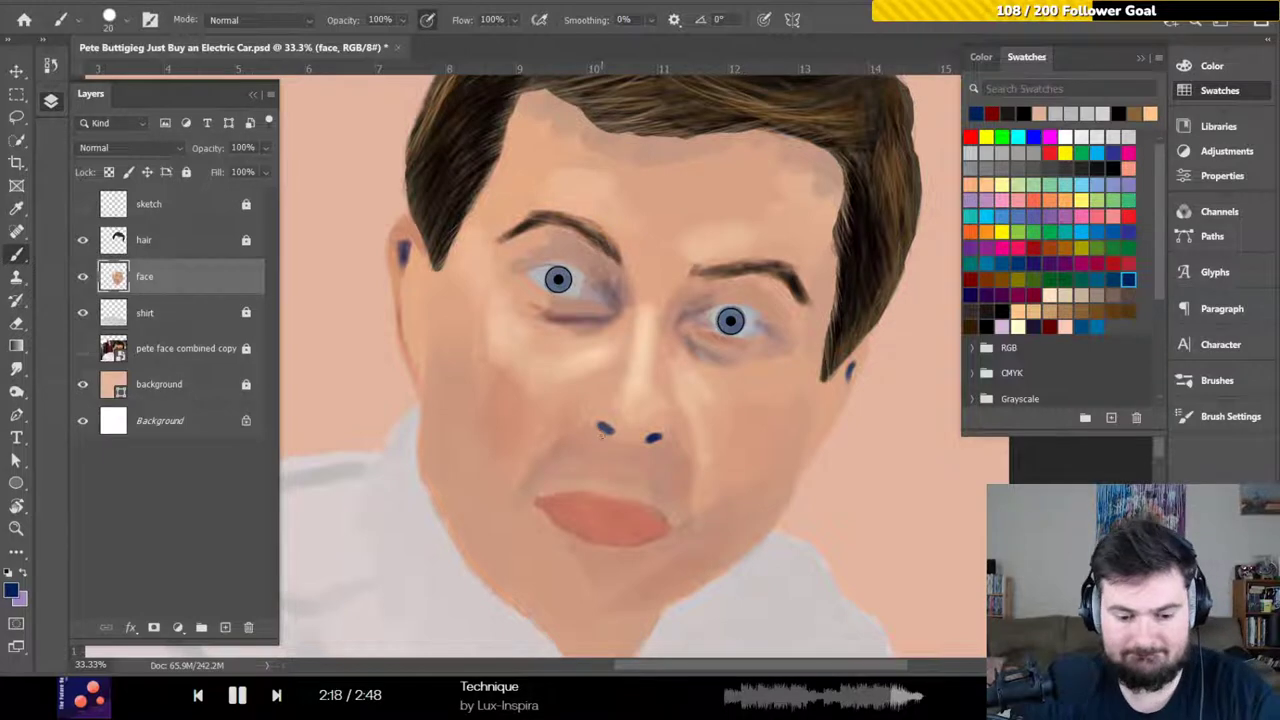
pyautogui.hotkey('ctrl', '-')
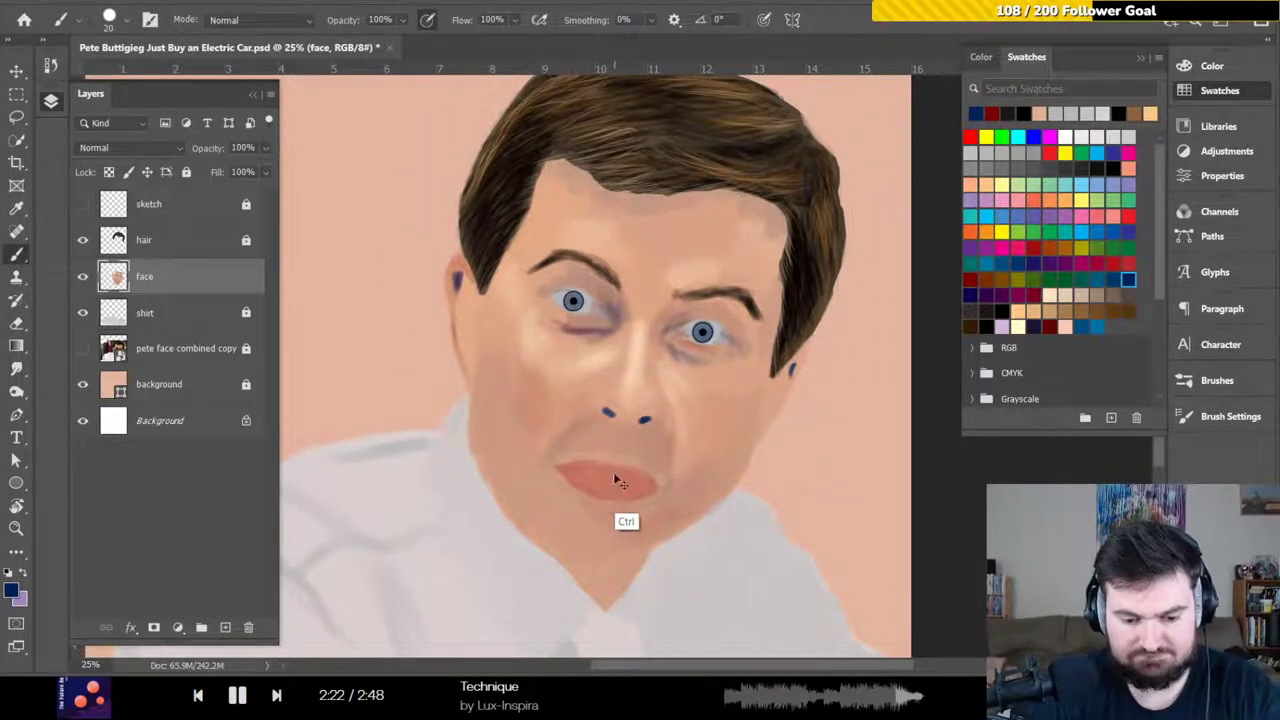
pyautogui.hotkey('ctrl', '+')
pyautogui.hotkey('ctrl', '+')
pyautogui.moveTo(607, 476)
pyautogui.mouseDown()
pyautogui.moveTo(665, 332)
pyautogui.moveTo(663, 303)
pyautogui.mouseUp()
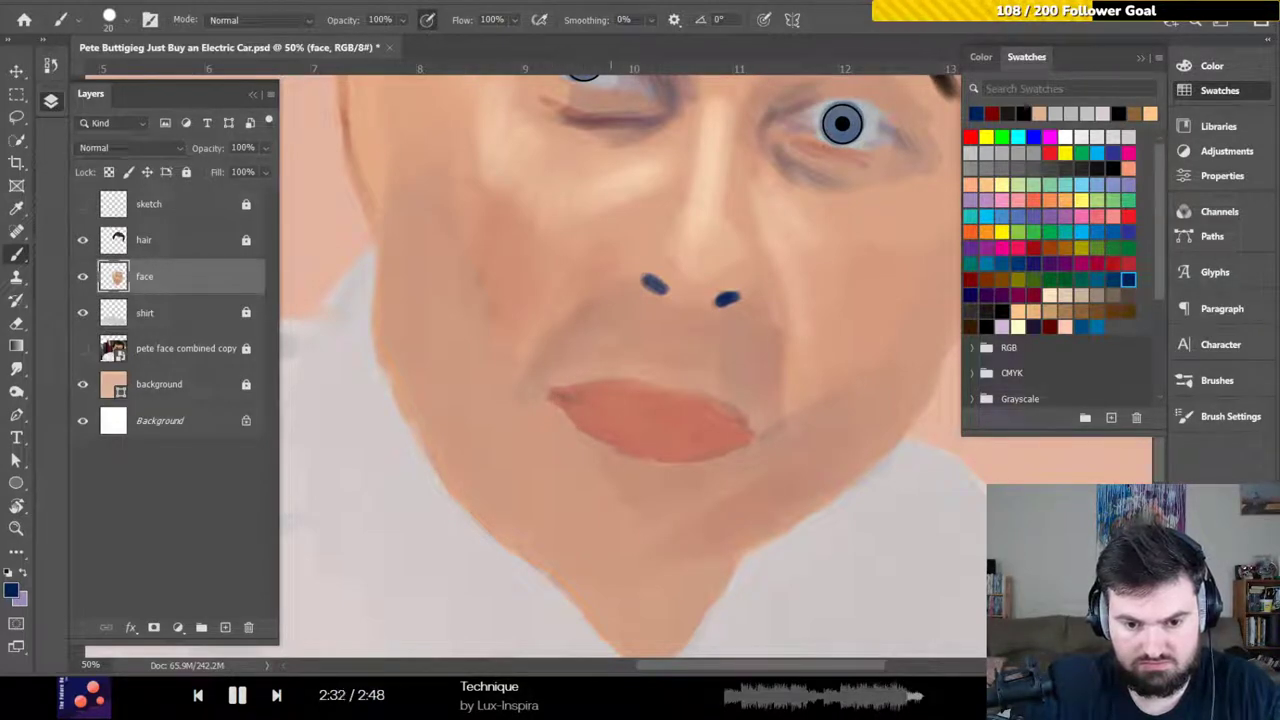
pyautogui.moveTo(606, 408); pyautogui.dragTo(681, 414)
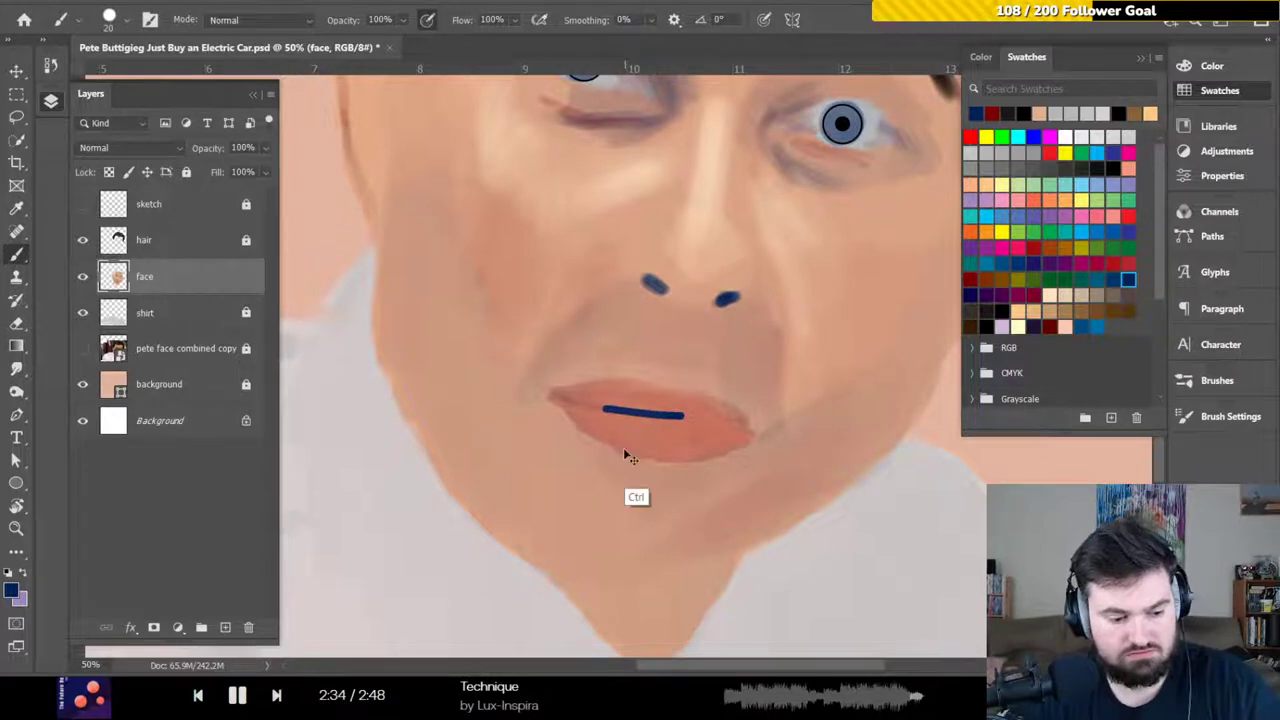
pyautogui.hotkey('ctrl', 'z')
# Try drawing the parting line between the lips with the Hard Round Pressure Size brush
pyautogui.click(127, 22)
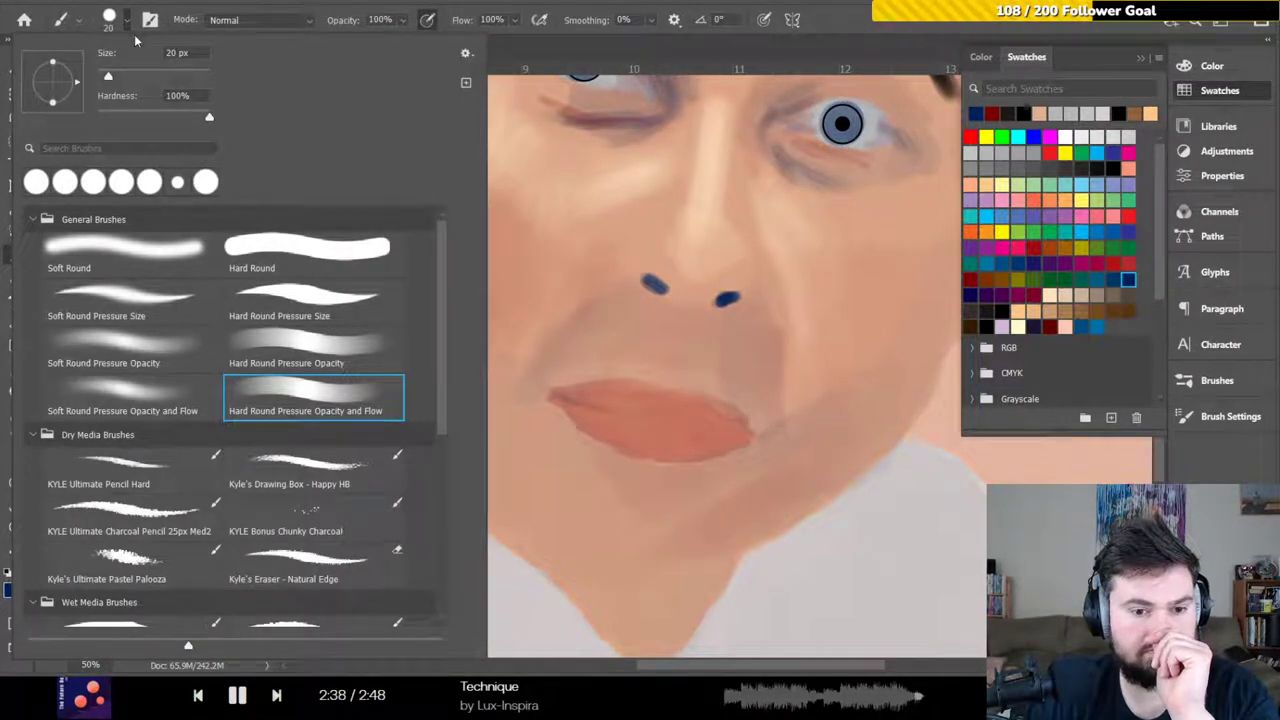
pyautogui.click(294, 303)
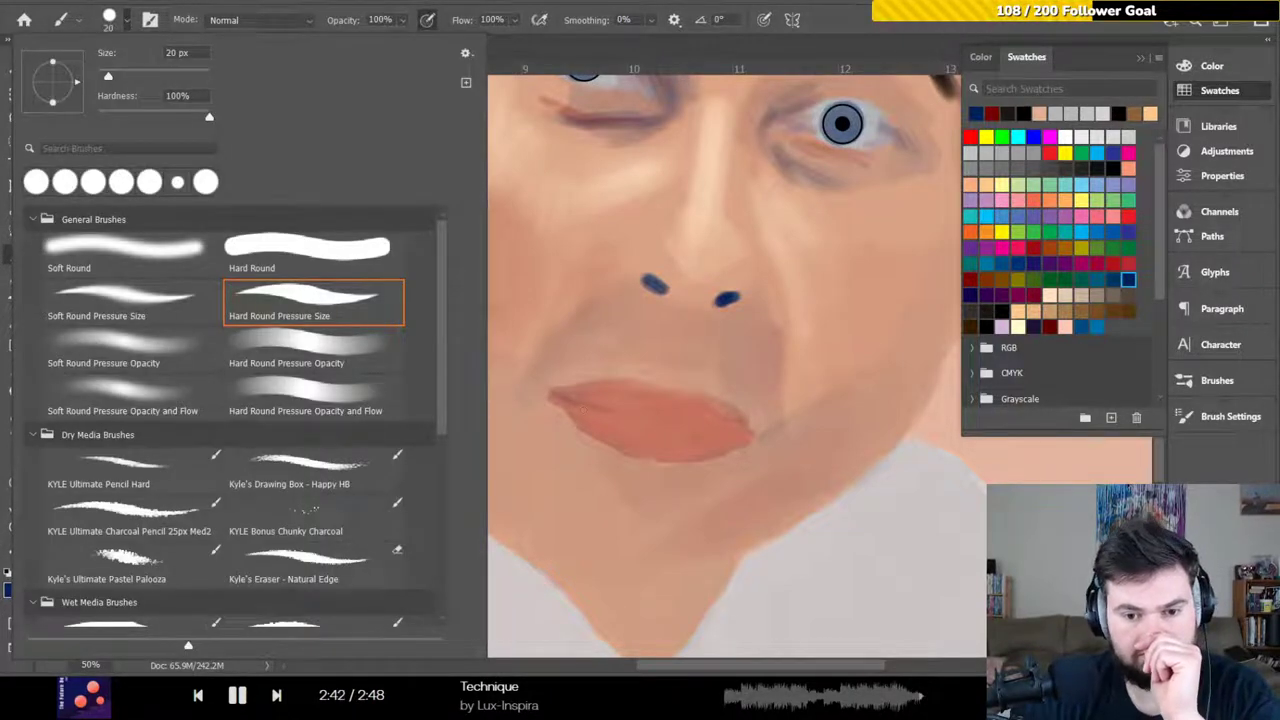
pyautogui.click(130, 24)
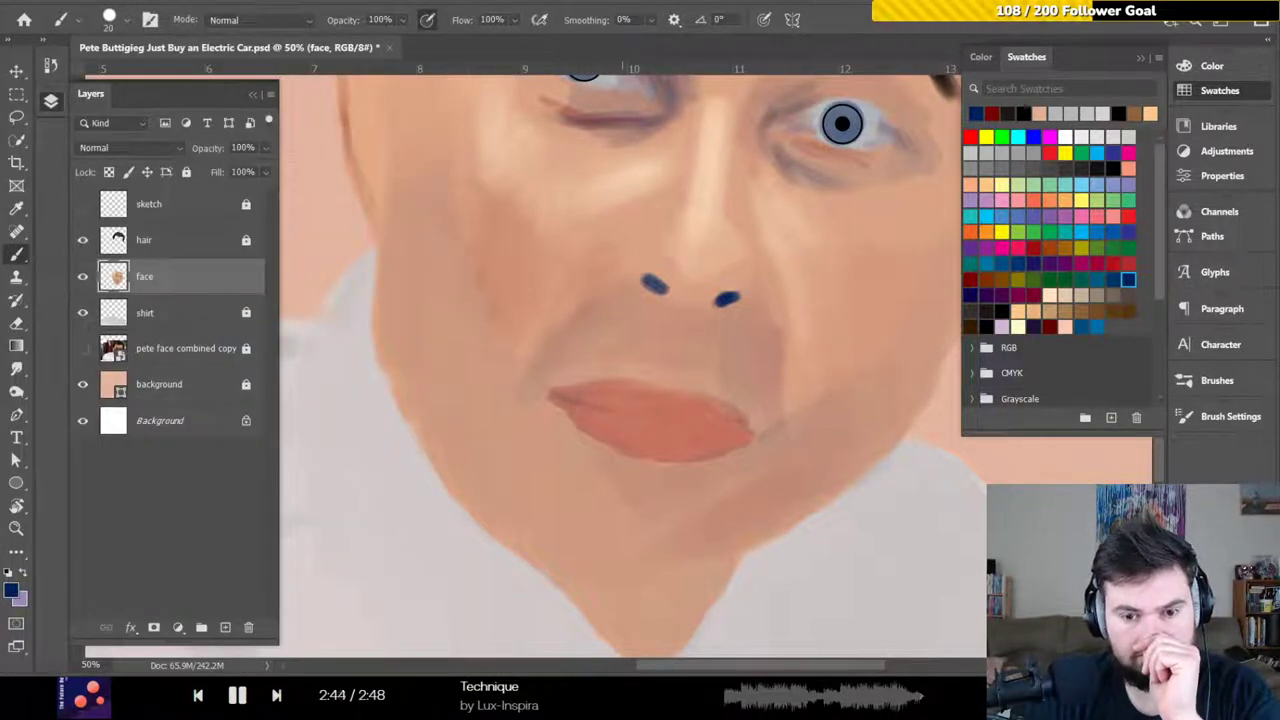
pyautogui.moveTo(656, 418)
pyautogui.mouseDown()
pyautogui.moveTo(620, 432)
pyautogui.moveTo(656, 452)
pyautogui.moveTo(714, 440)
pyautogui.moveTo(696, 487)
pyautogui.mouseUp()
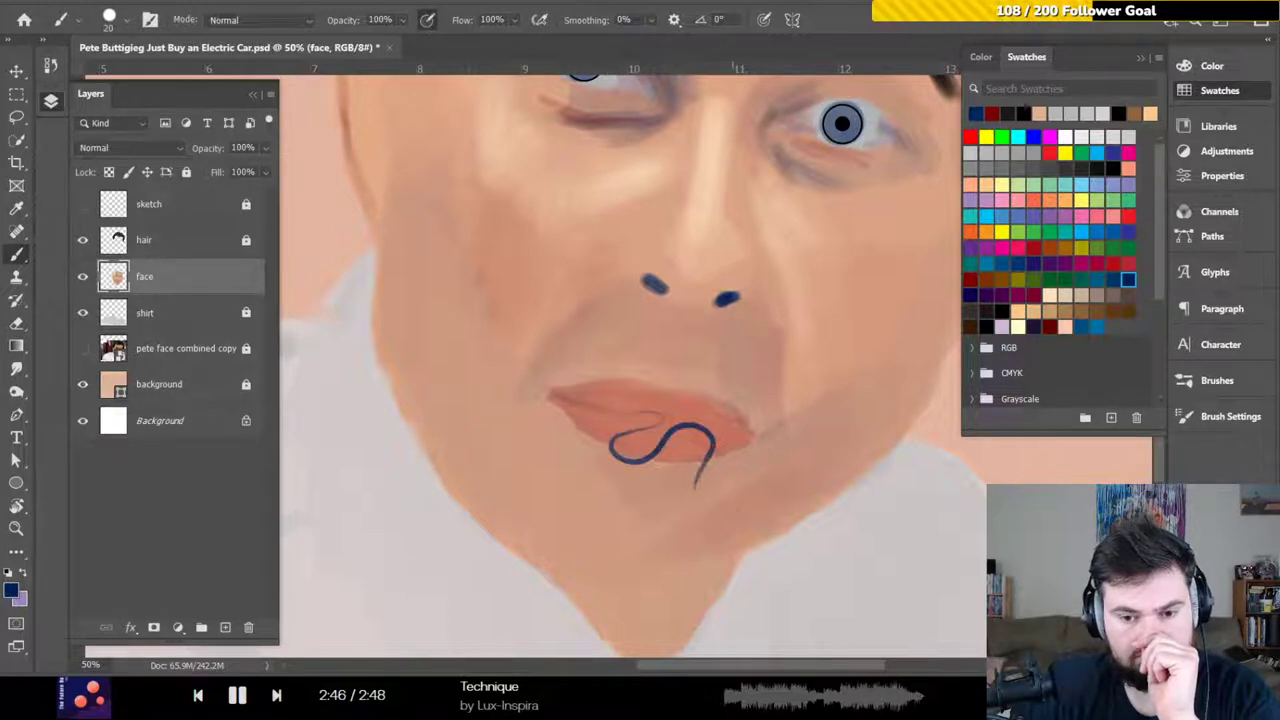
pyautogui.hotkey('ctrl', 'z')
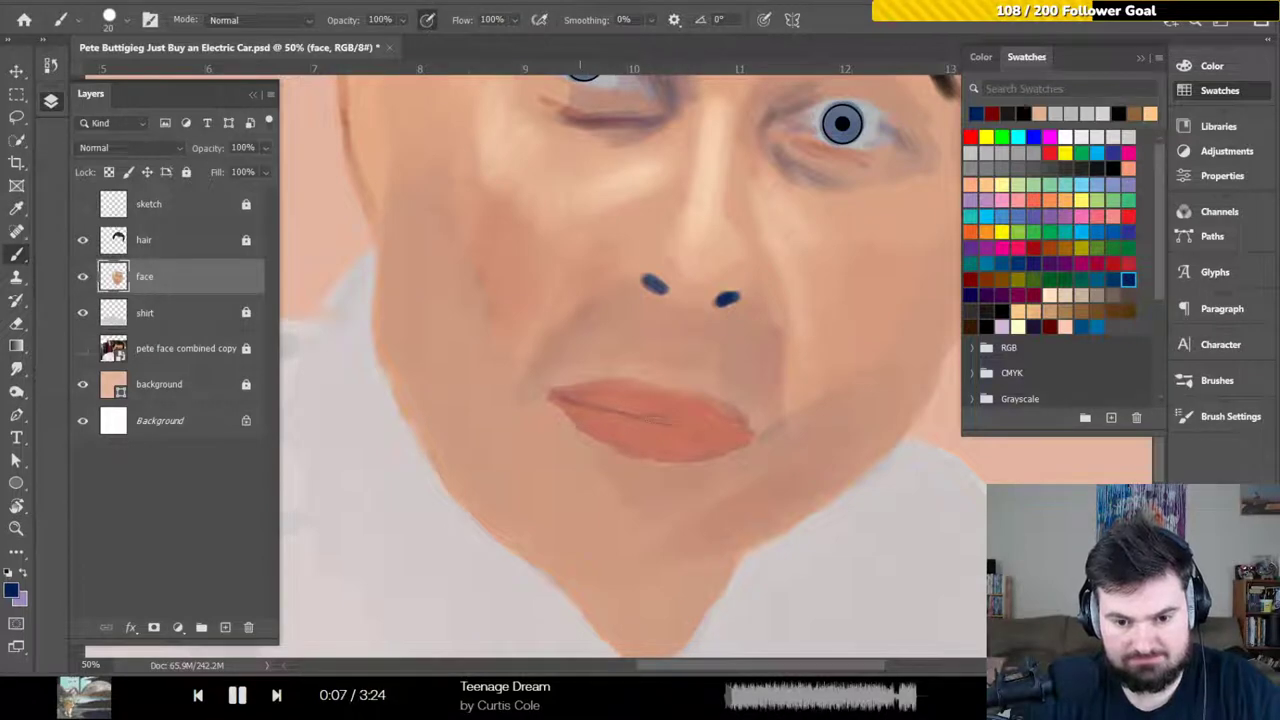
pyautogui.moveTo(624, 414); pyautogui.dragTo(700, 424)
pyautogui.moveTo(638, 418); pyautogui.dragTo(598, 411)
pyautogui.hotkey('ctrl', 'z')
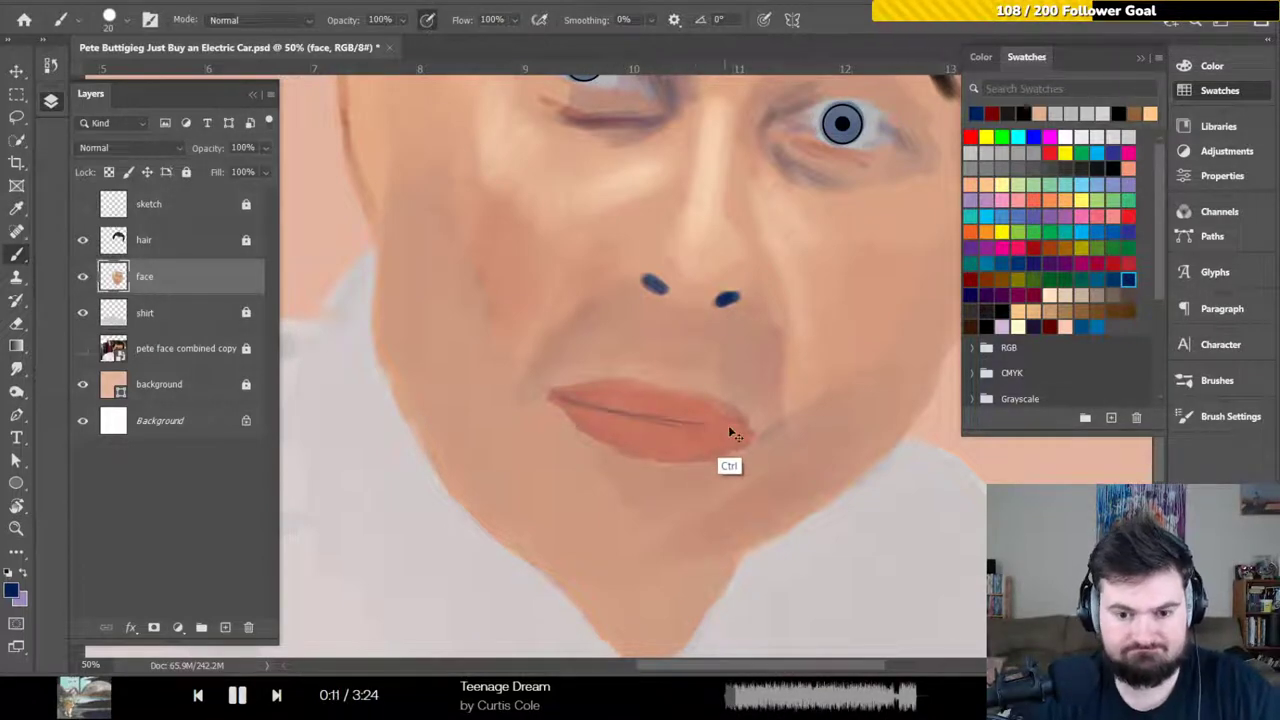
pyautogui.hotkey('ctrl', 'z')
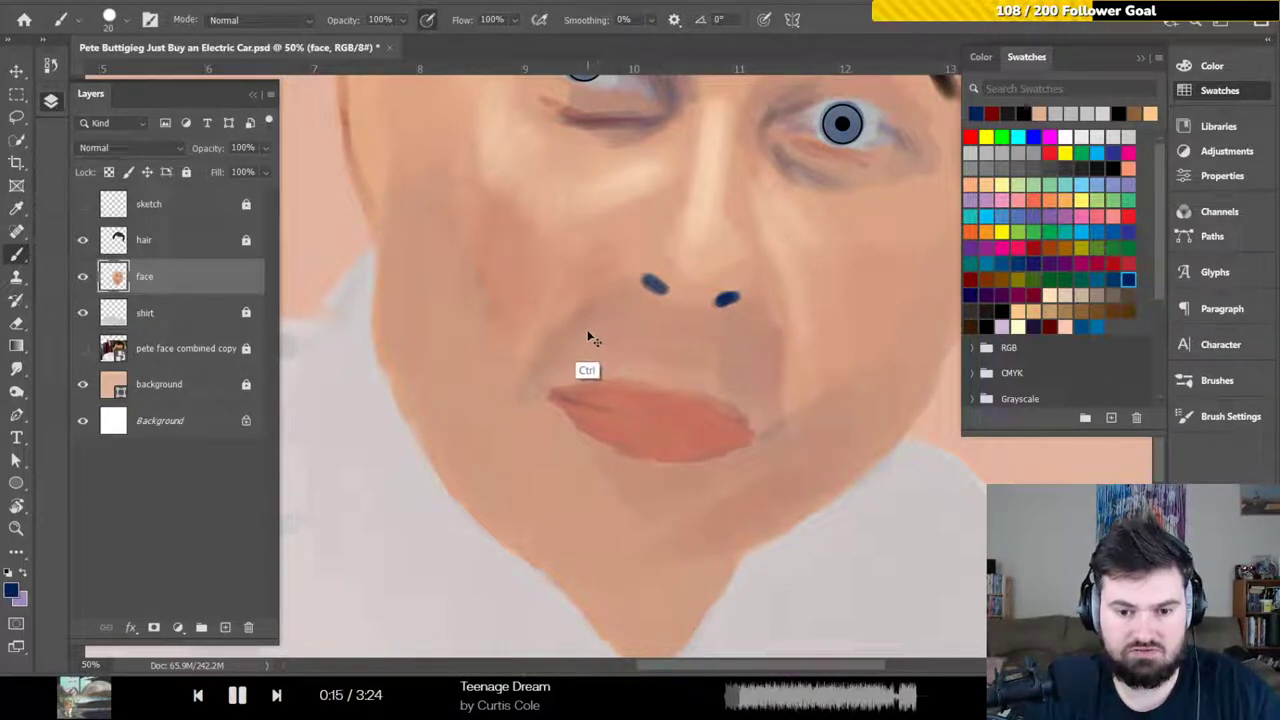
# Draw a thin dark blue parting line between the lips with the Hard Round Pressure Opacity and Flow brush, and save the file
pyautogui.click(128, 22)
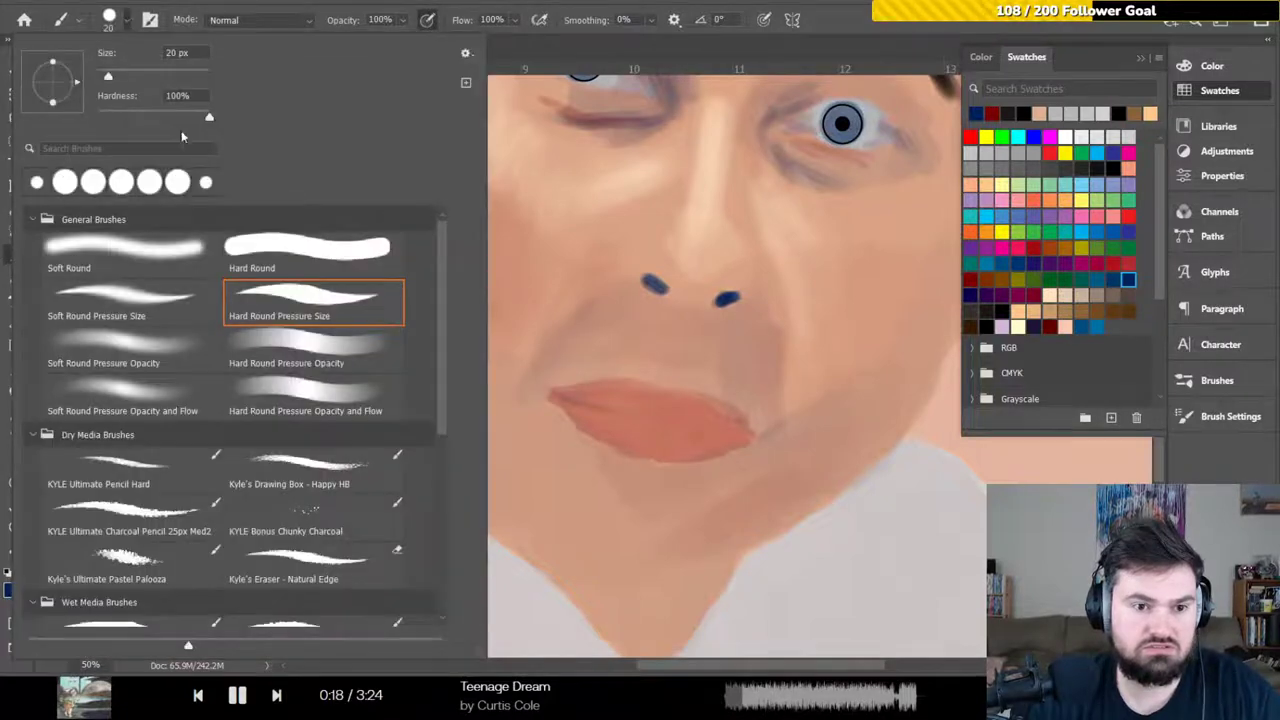
pyautogui.click(281, 390)
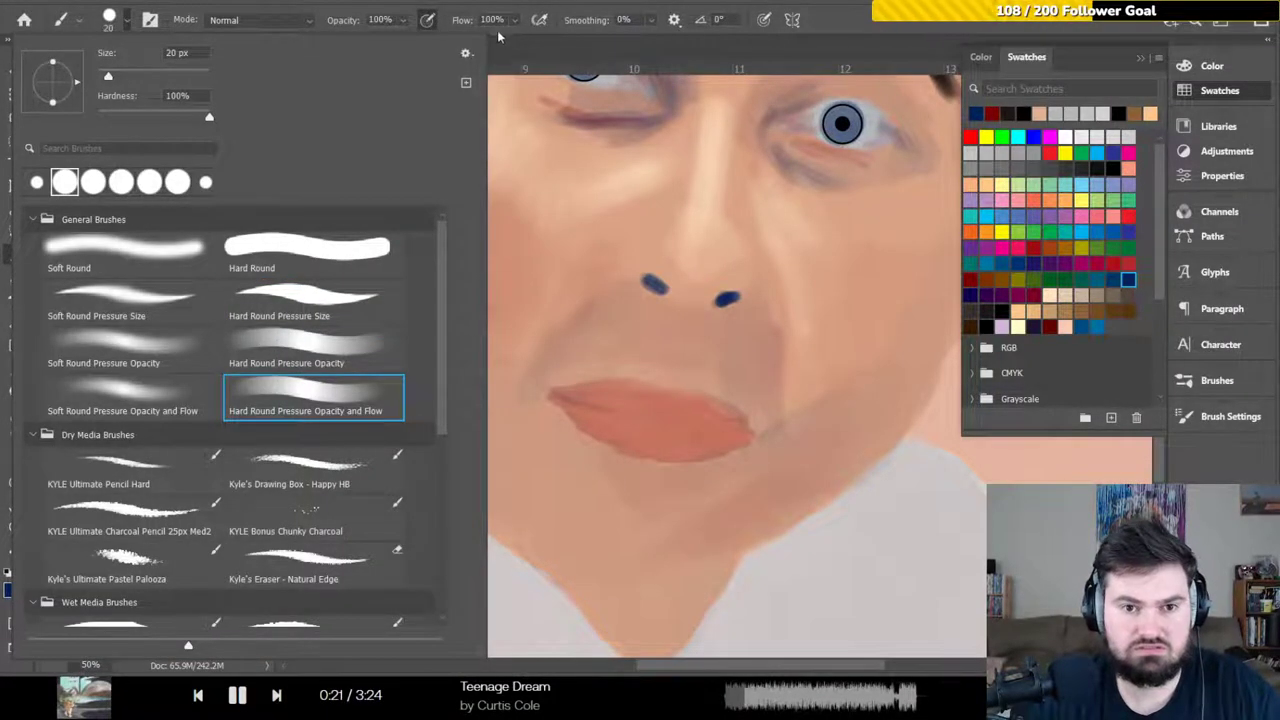
pyautogui.click(857, 27)
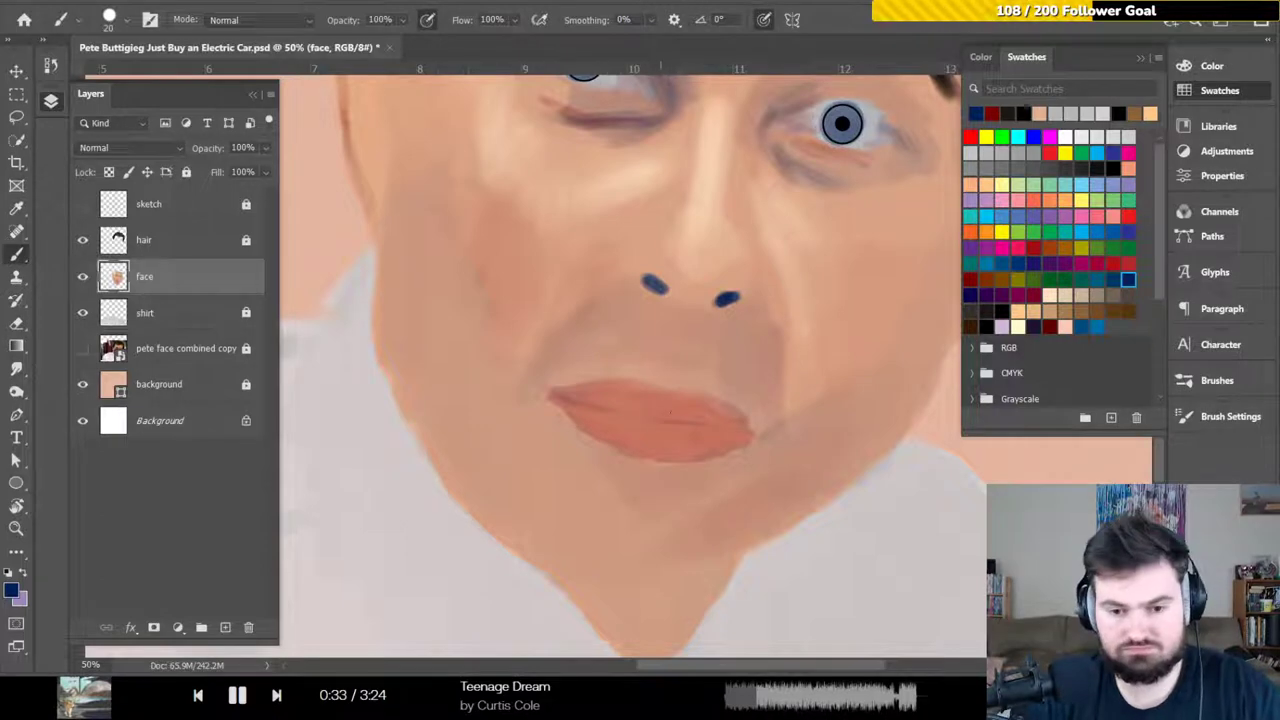
pyautogui.moveTo(628, 412)
pyautogui.mouseDown()
pyautogui.moveTo(567, 411)
pyautogui.moveTo(630, 515)
pyautogui.mouseUp()
pyautogui.hotkey('ctrl', 'z')
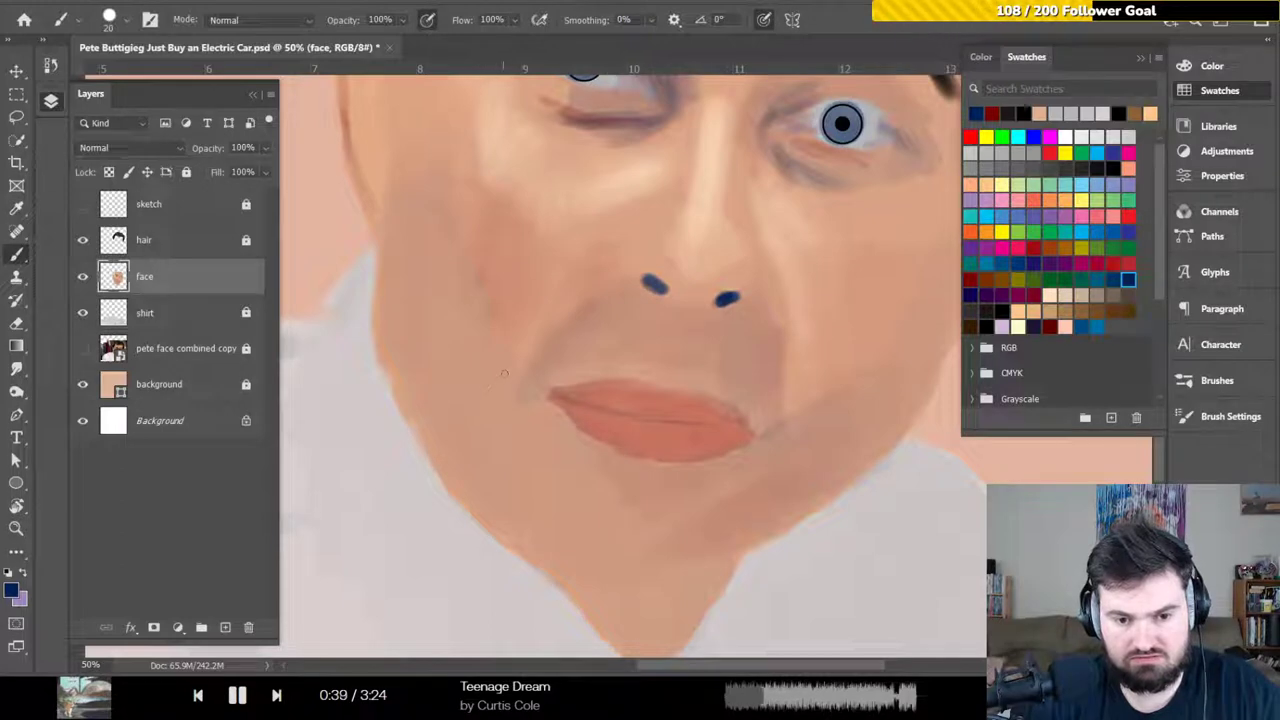
pyautogui.moveTo(543, 362)
pyautogui.mouseDown()
pyautogui.moveTo(667, 353)
pyautogui.moveTo(800, 398)
pyautogui.mouseUp()
pyautogui.hotkey('ctrl', 'z')
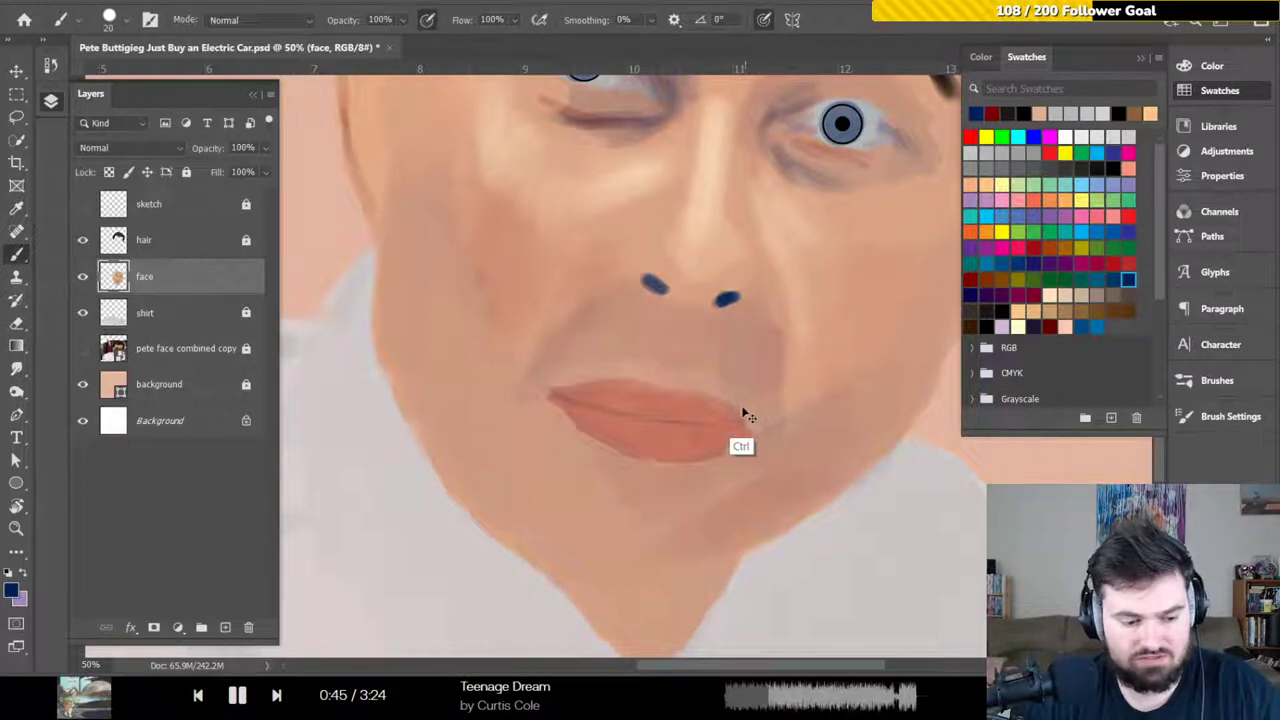
pyautogui.hotkey('ctrl', 's')
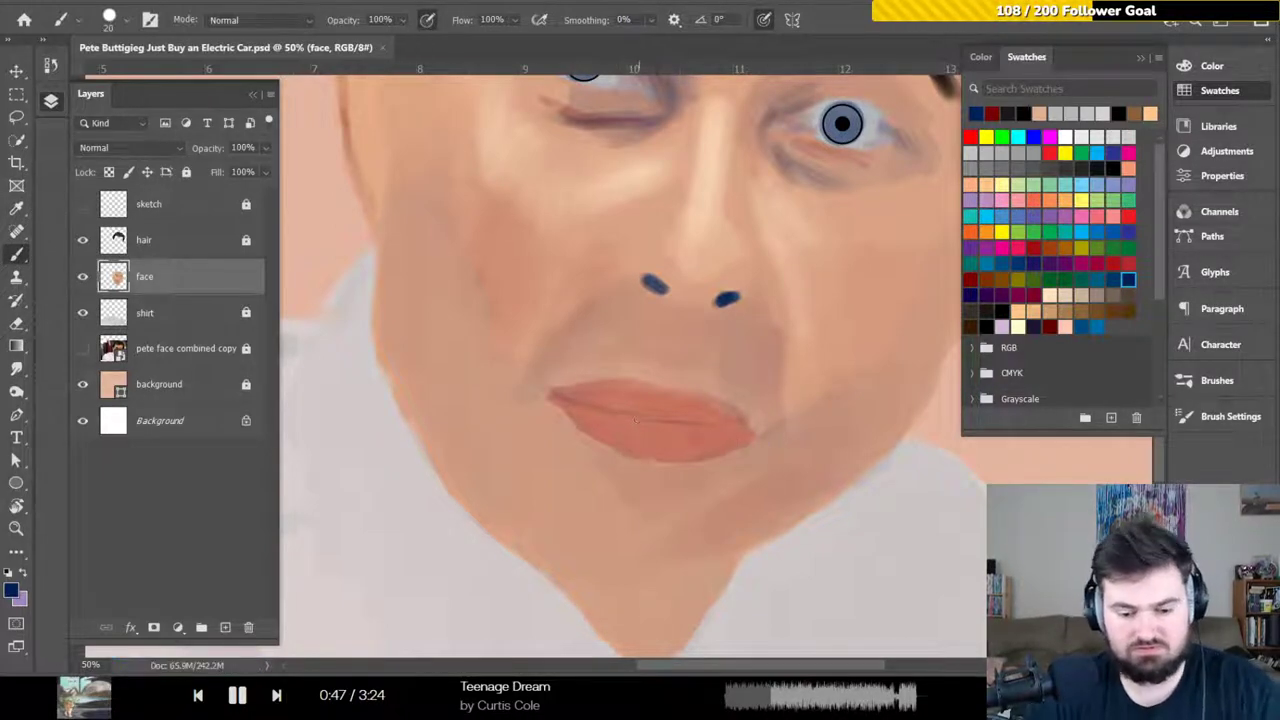
# Darken the lips' parting line in dark blue from the middle to the mouth's left corner, reducing the brush to 10 px
pyautogui.hotkey('ctrl', '+')
pyautogui.hotkey('ctrl', '+')
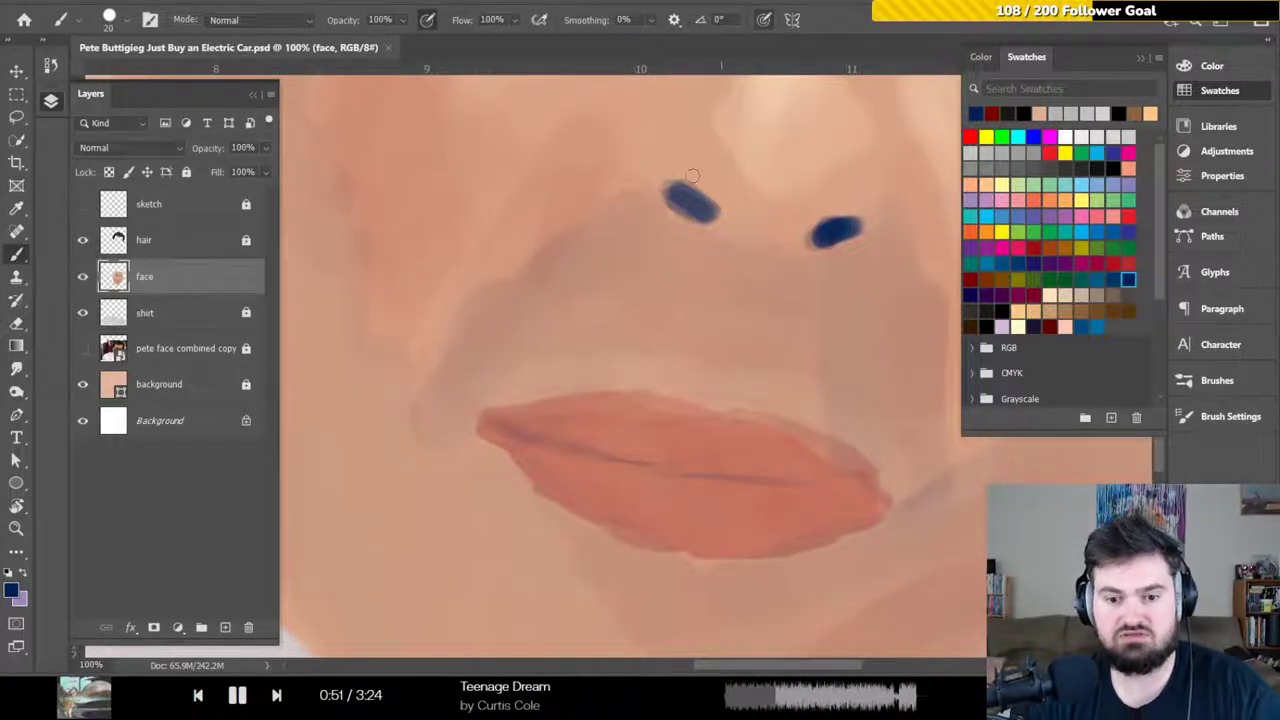
pyautogui.moveTo(600, 403); pyautogui.dragTo(549, 271)
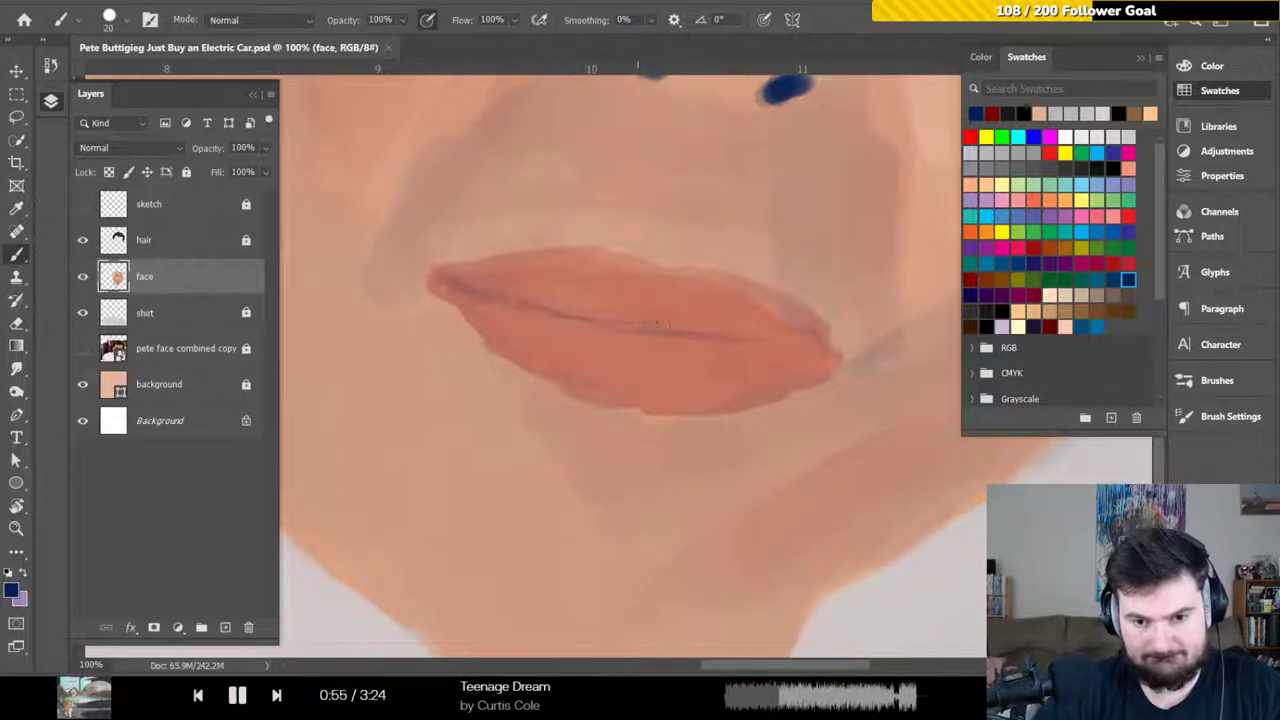
pyautogui.click(657, 323)
pyautogui.press('[')
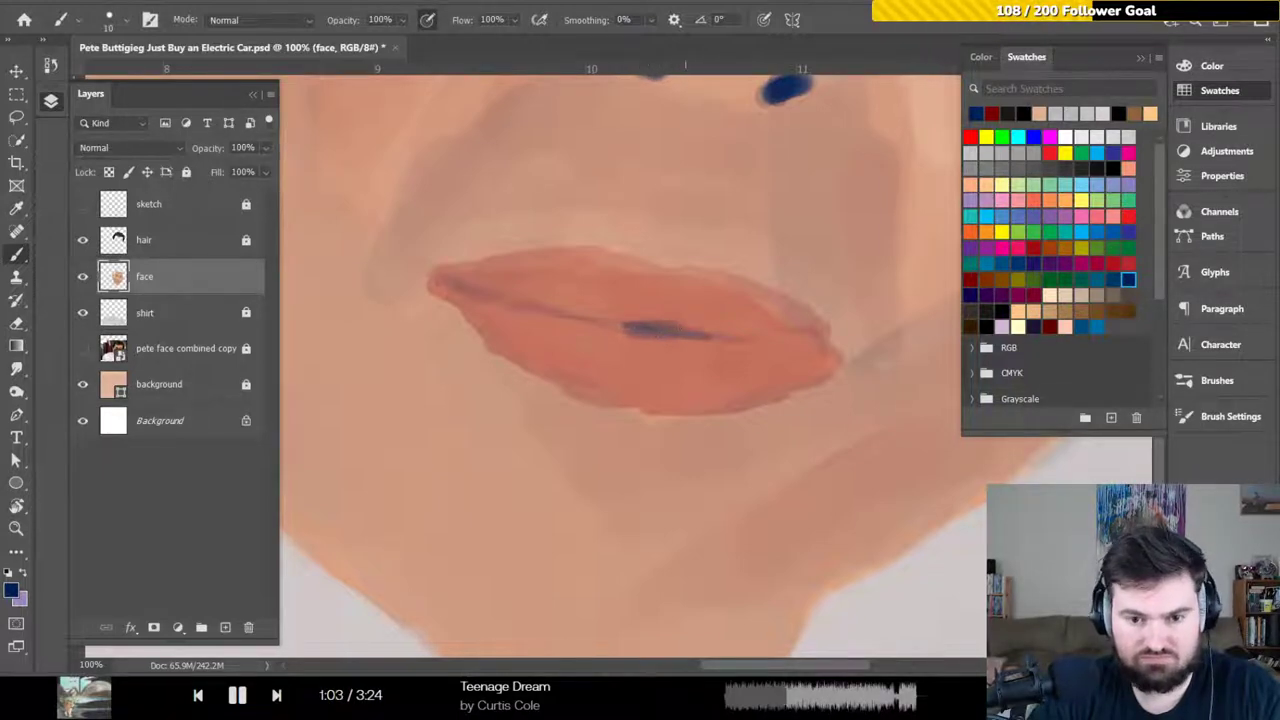
pyautogui.moveTo(640, 329)
pyautogui.mouseDown()
pyautogui.moveTo(569, 316)
pyautogui.moveTo(626, 324)
pyautogui.mouseUp()
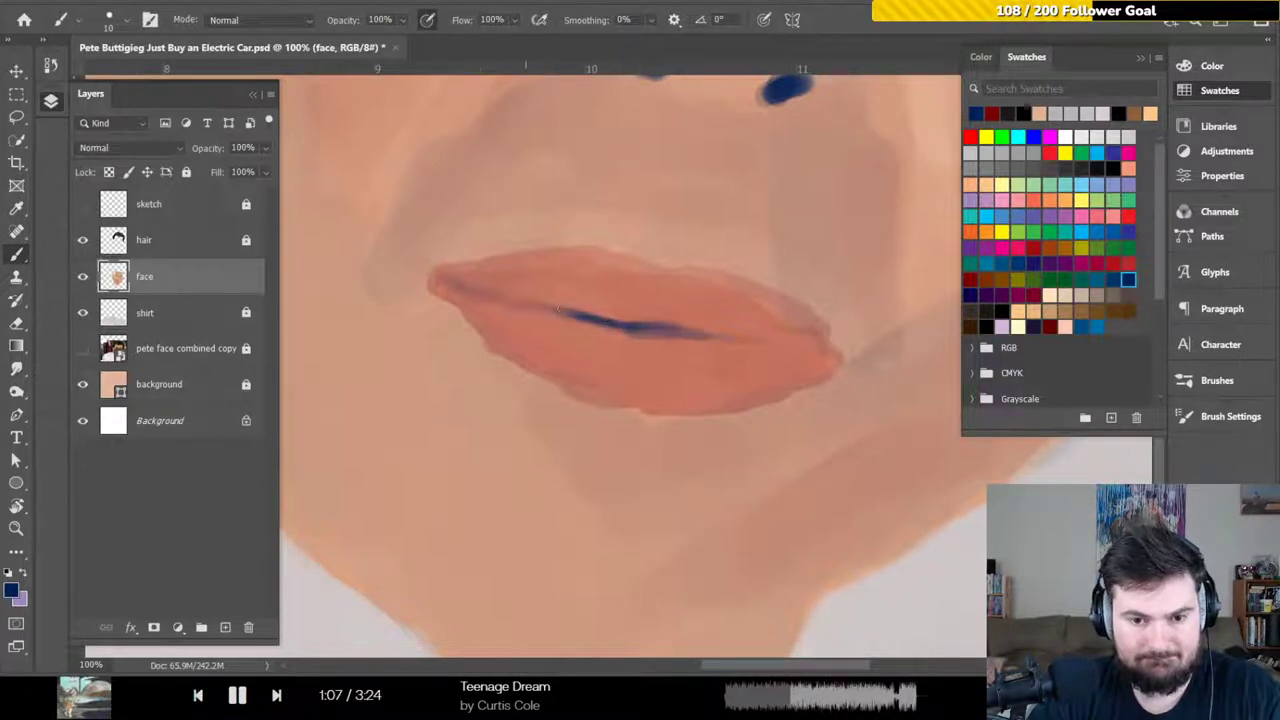
pyautogui.moveTo(530, 304)
pyautogui.mouseDown()
pyautogui.moveTo(570, 311)
pyautogui.moveTo(450, 282)
pyautogui.mouseUp()
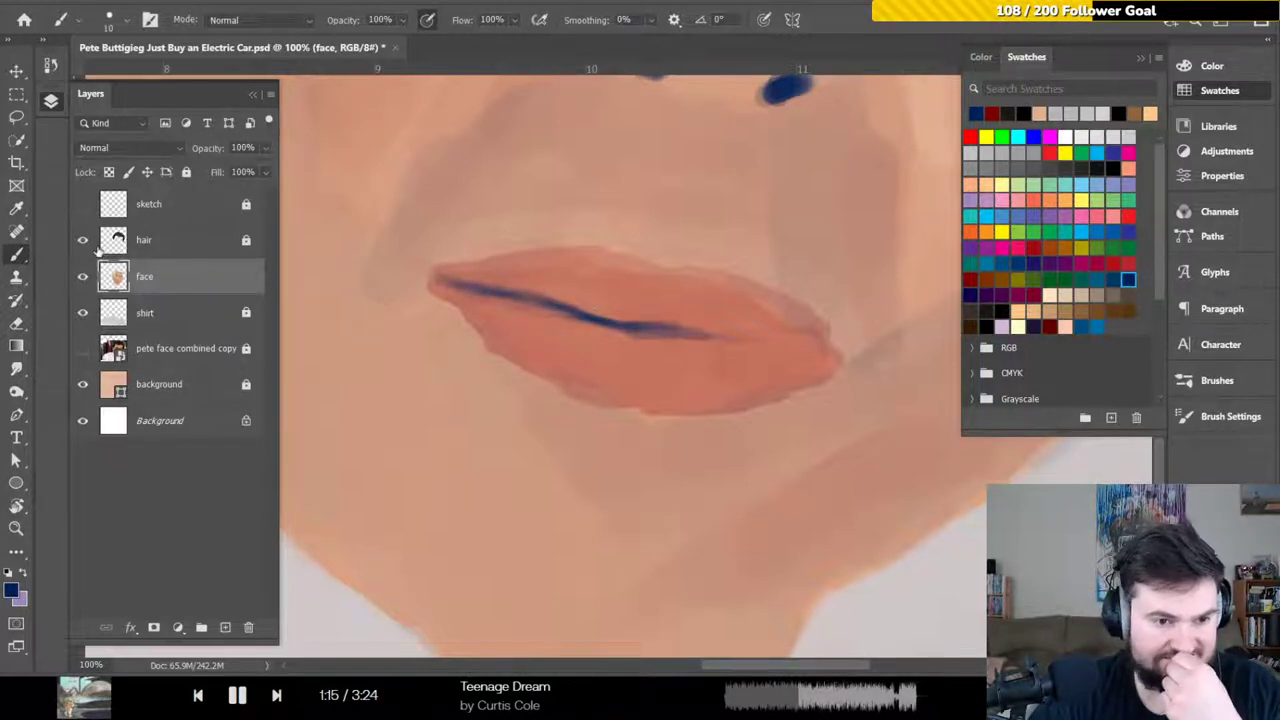
# Compare the mouth with the sketch layer, hide the sketch again, and undo the dark blue strokes on the lips' parting line
pyautogui.click(83, 204)
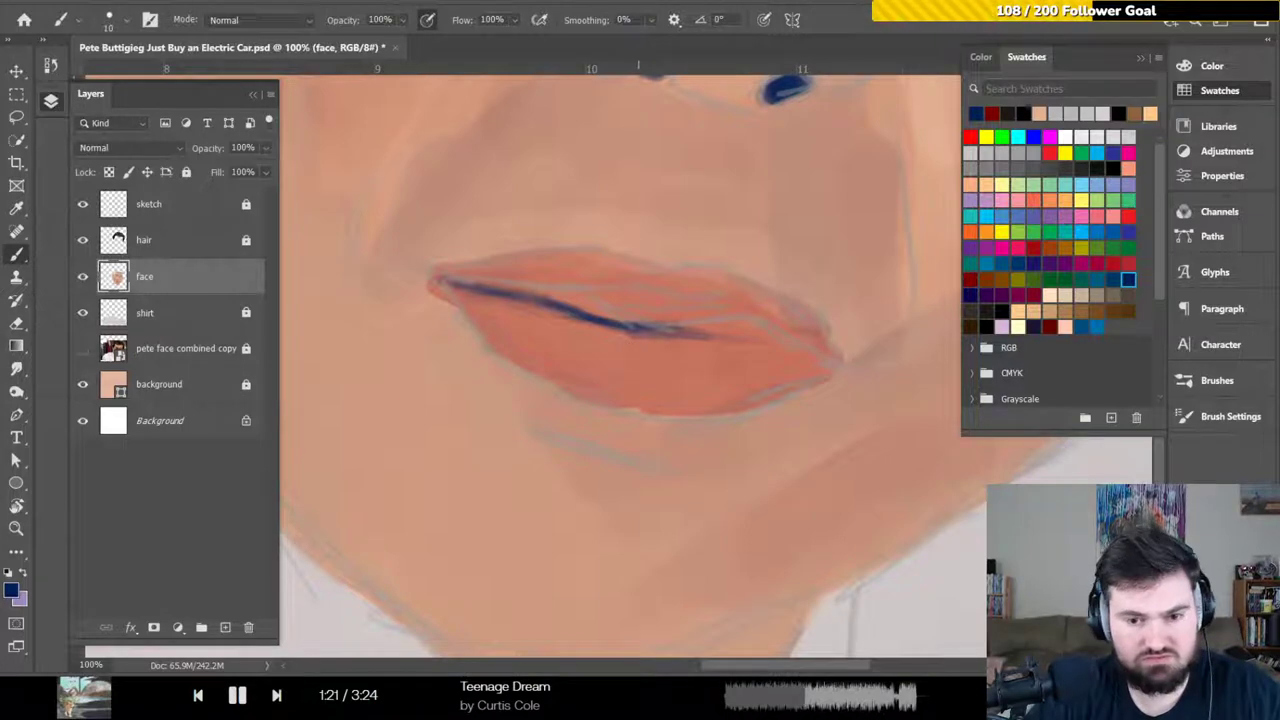
pyautogui.hotkey('ctrl', ',')
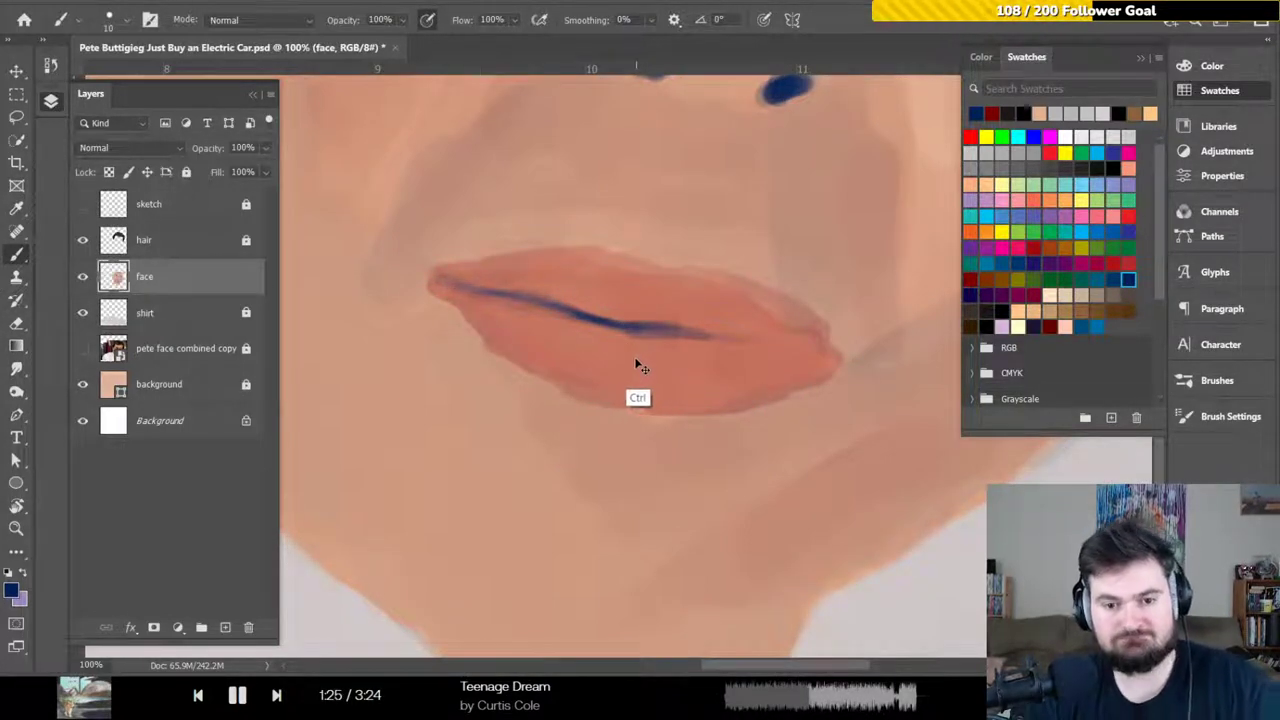
pyautogui.hotkey('ctrl', 'z')
pyautogui.hotkey('ctrl', 'z')
pyautogui.hotkey('ctrl', 'z')
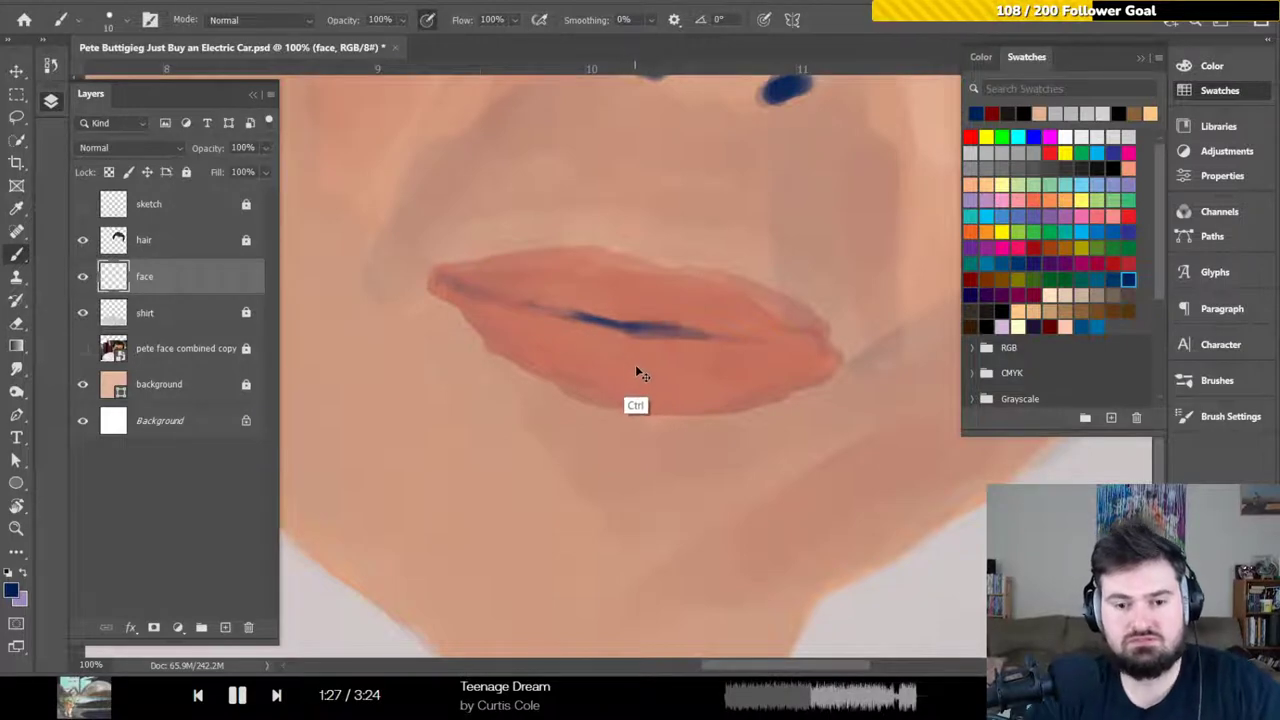
pyautogui.hotkey('ctrl', 'z')
pyautogui.hotkey('ctrl', 'z')
pyautogui.hotkey('ctrl', 'z')
pyautogui.hotkey('ctrl', 'z')
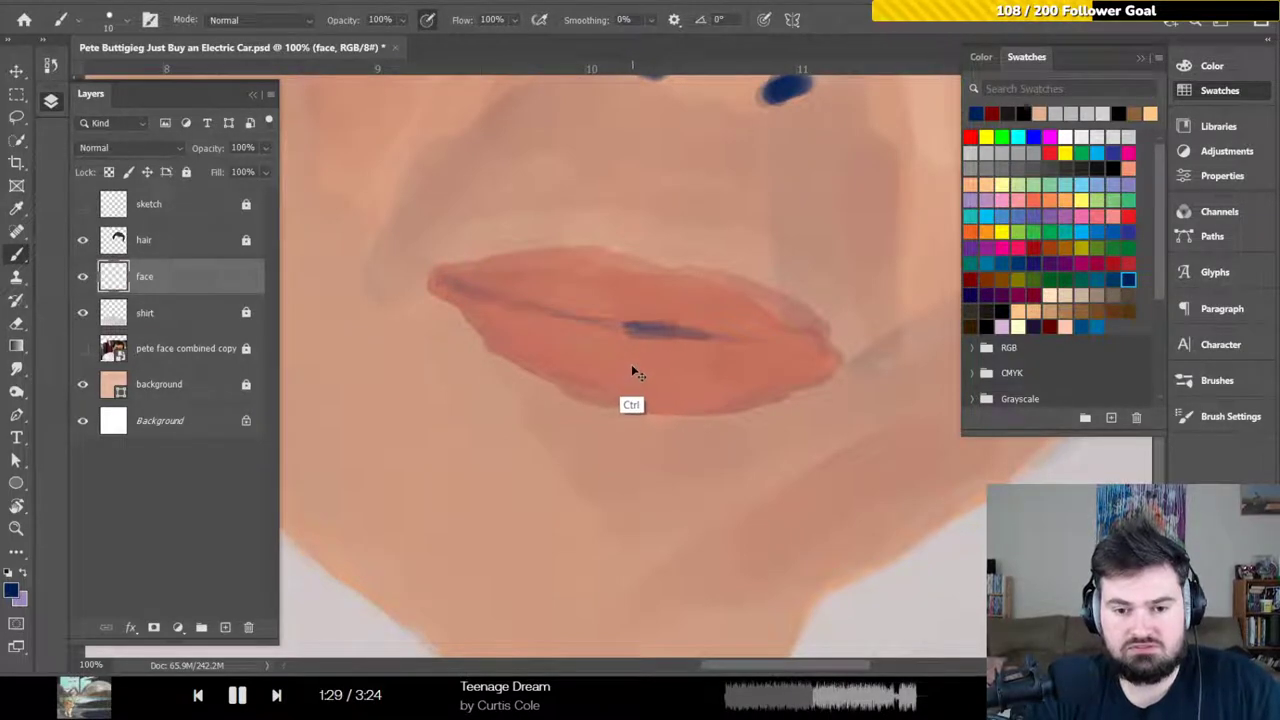
pyautogui.hotkey('ctrl', 'z')
pyautogui.hotkey('ctrl', 'z')
pyautogui.hotkey('ctrl', 'z')
pyautogui.hotkey('ctrl', 'z')
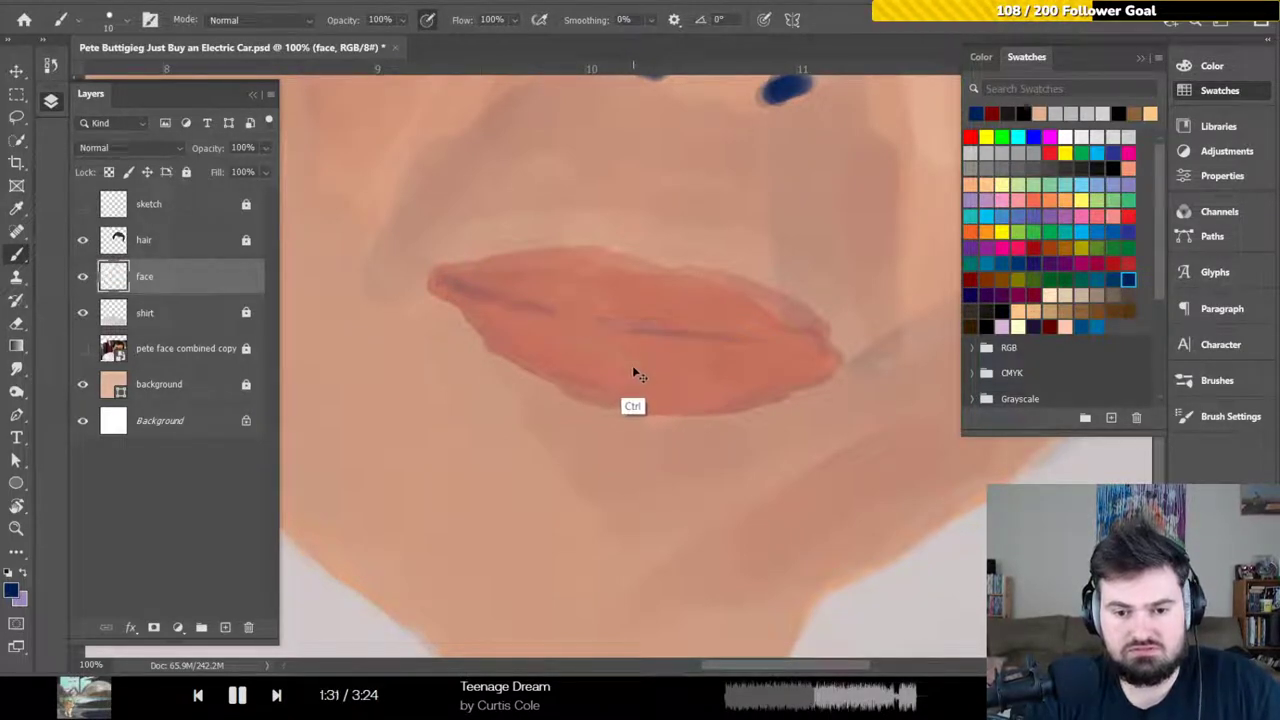
# Undo the remaining dark strokes between the lips, back to the plain lip color
pyautogui.hotkey('ctrl', 'z')
pyautogui.hotkey('ctrl', 'z')
pyautogui.hotkey('ctrl', 'z')
pyautogui.hotkey('ctrl', 'z')
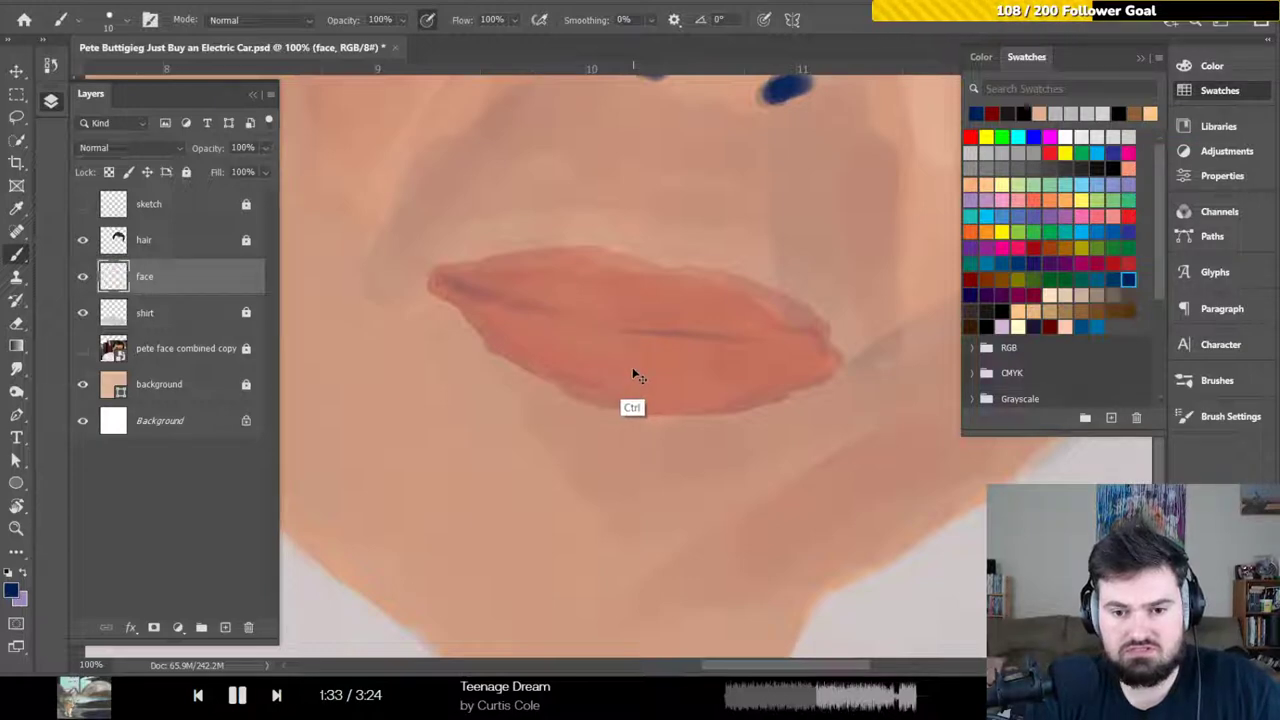
pyautogui.hotkey('ctrl', 'z')
pyautogui.hotkey('ctrl', 'z')
pyautogui.hotkey('ctrl', 'z')
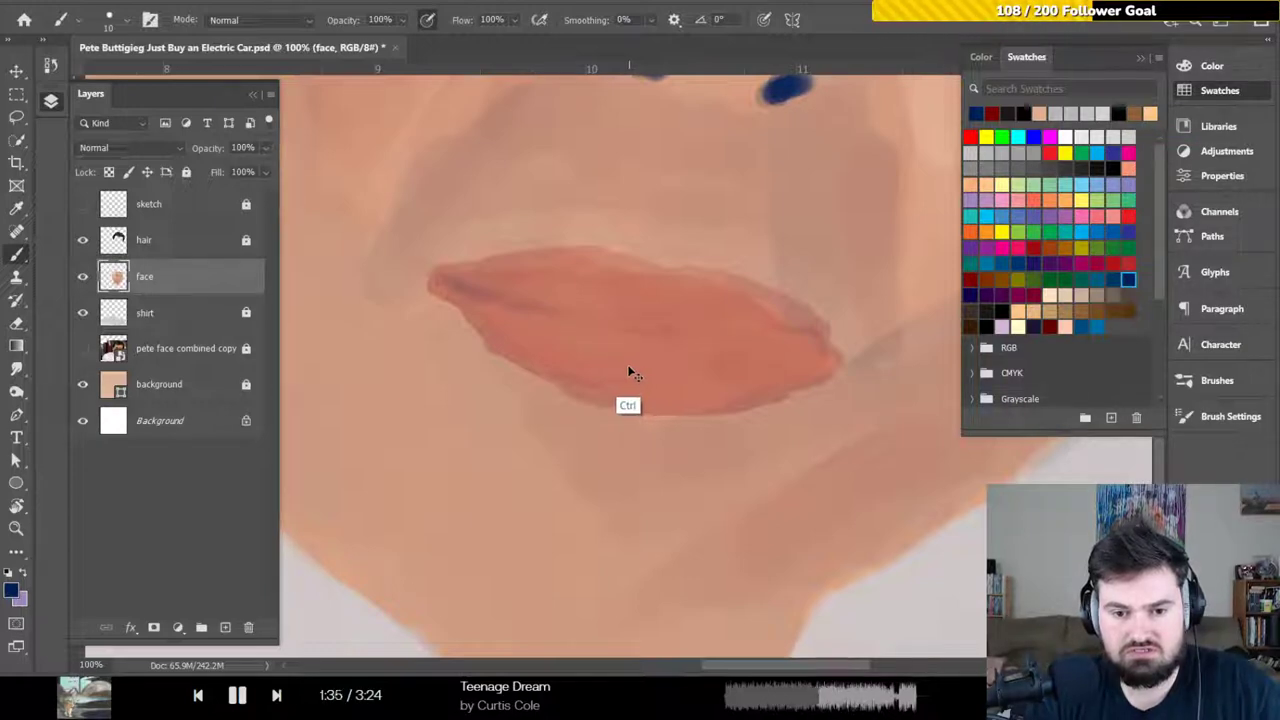
pyautogui.hotkey('ctrl', 'z')
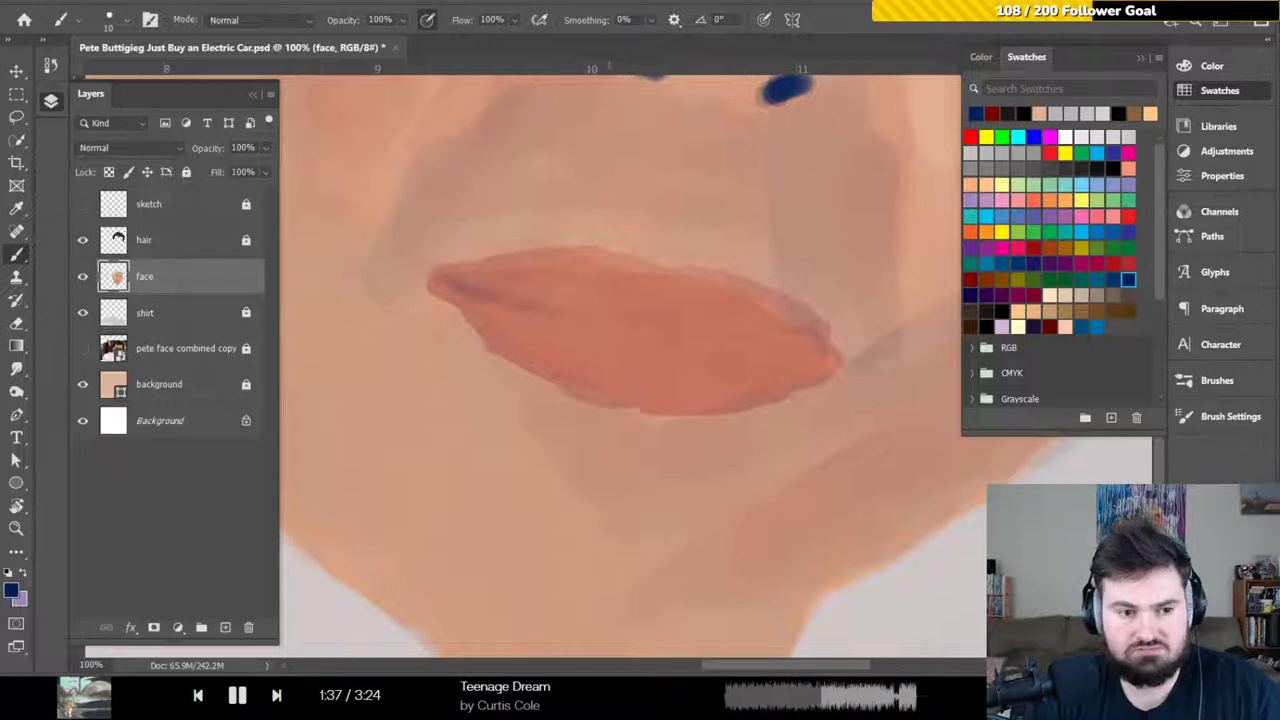
# Trace the sketch's wavy parting line between the lips and the short crease below the lower lip in dark blue, and hide the sketch
pyautogui.click(83, 204)
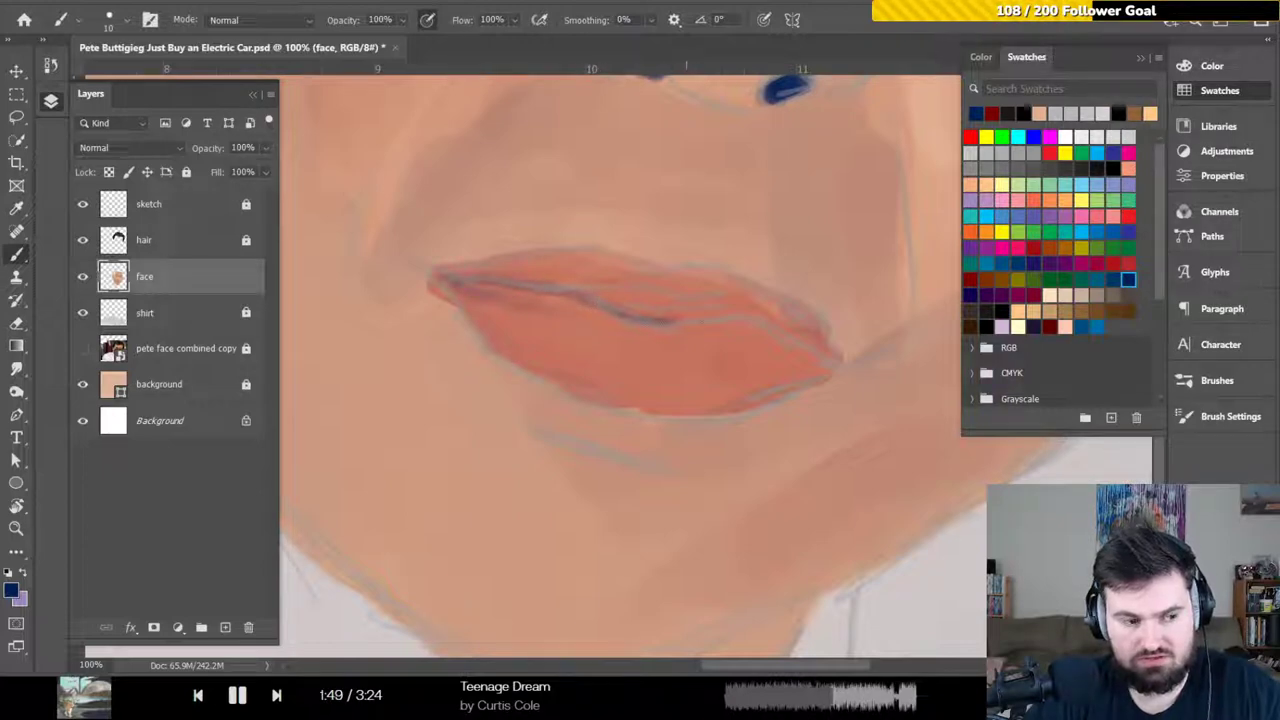
pyautogui.moveTo(656, 312)
pyautogui.mouseDown()
pyautogui.moveTo(628, 314)
pyautogui.moveTo(676, 302)
pyautogui.mouseUp()
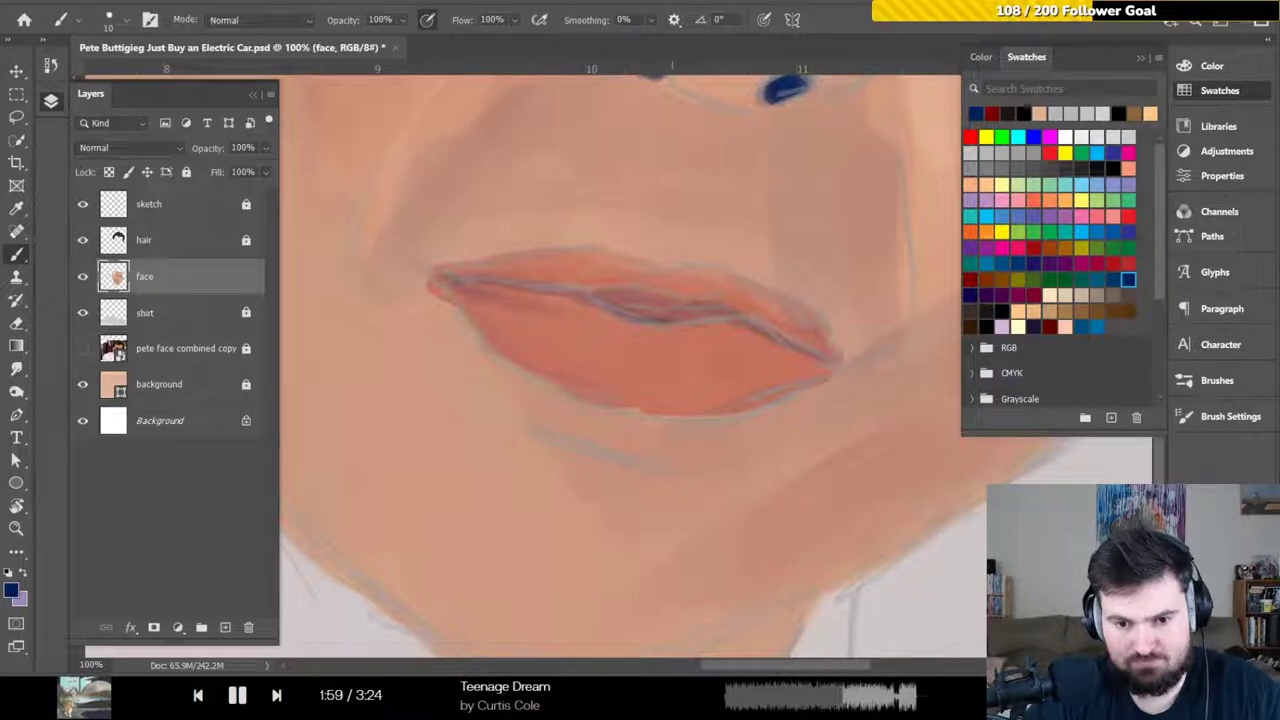
pyautogui.click(84, 206)
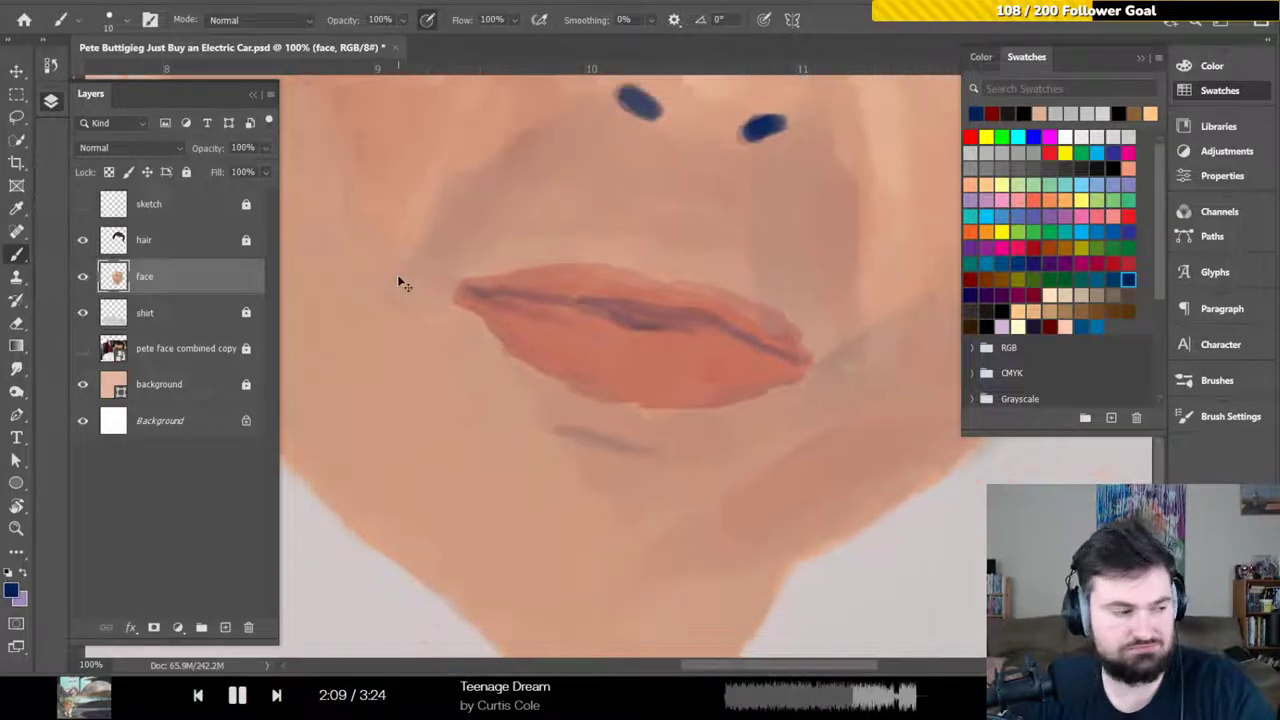
pyautogui.hotkey('ctrl', '-')
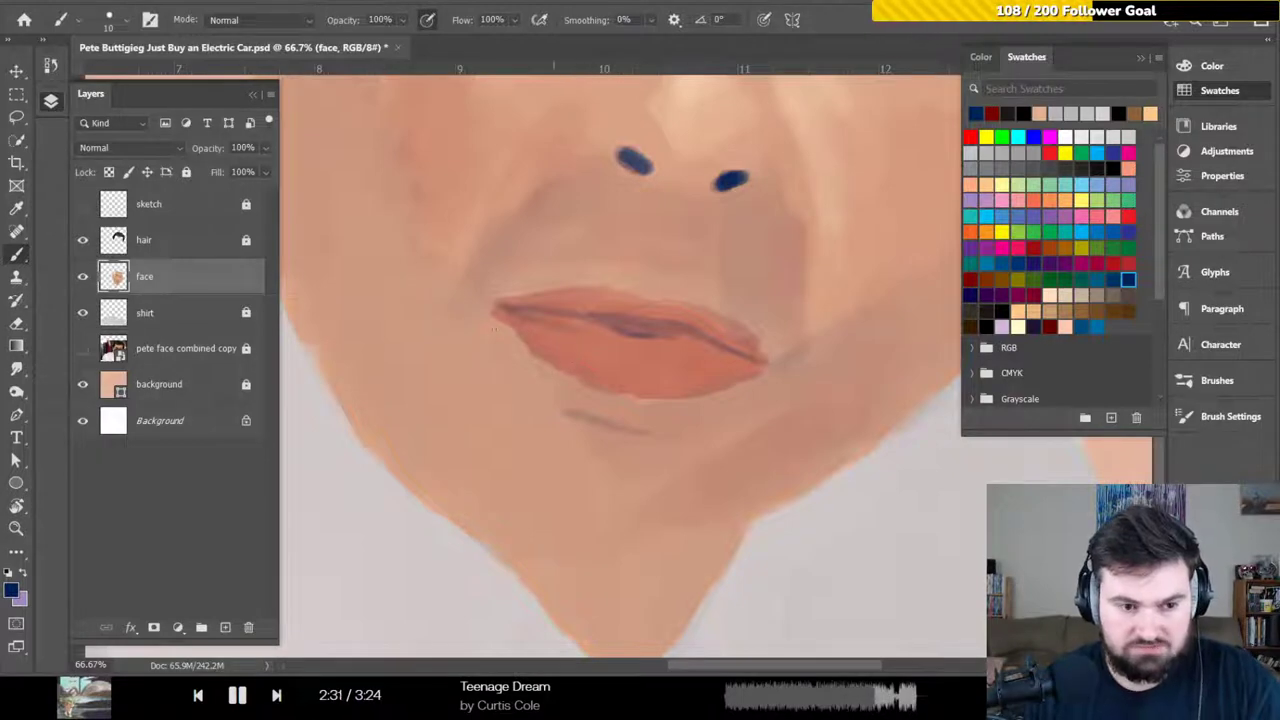
# Trace the nose outline and the smile lines beside the mouth in thin dark blue strokes, checking them with the sketch layer hidden
pyautogui.click(83, 204)
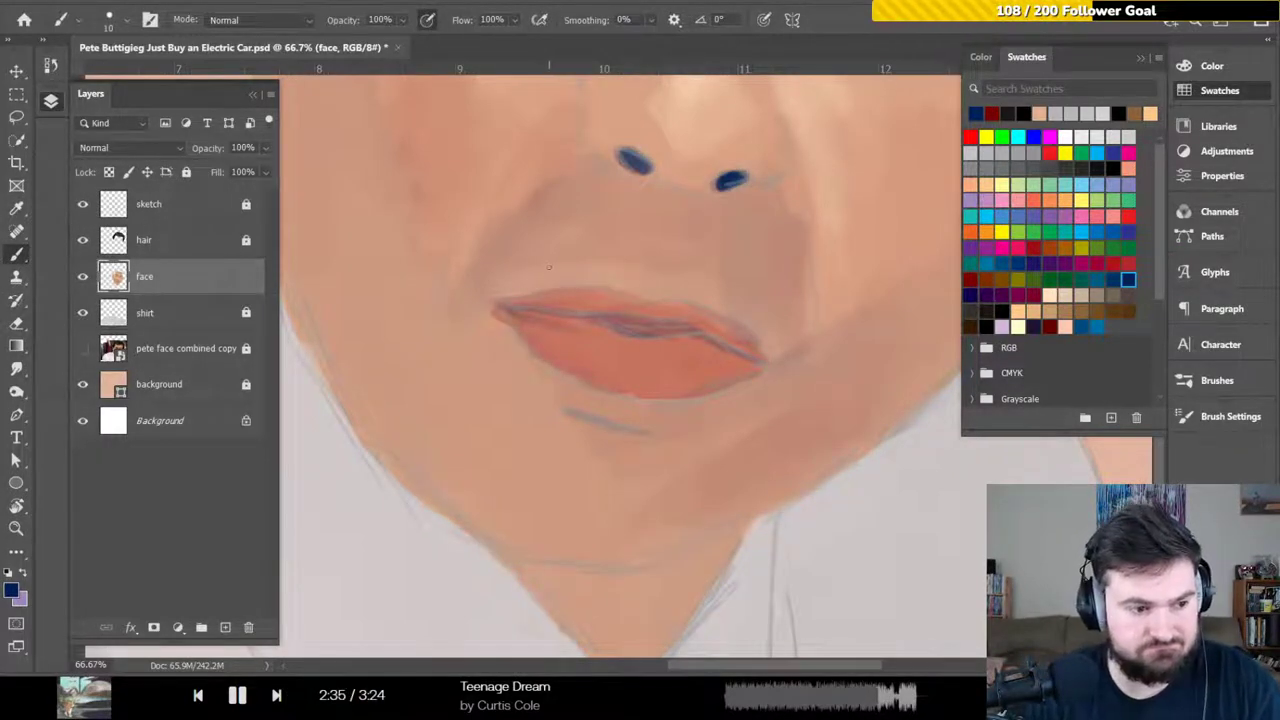
pyautogui.moveTo(544, 265); pyautogui.dragTo(454, 370)
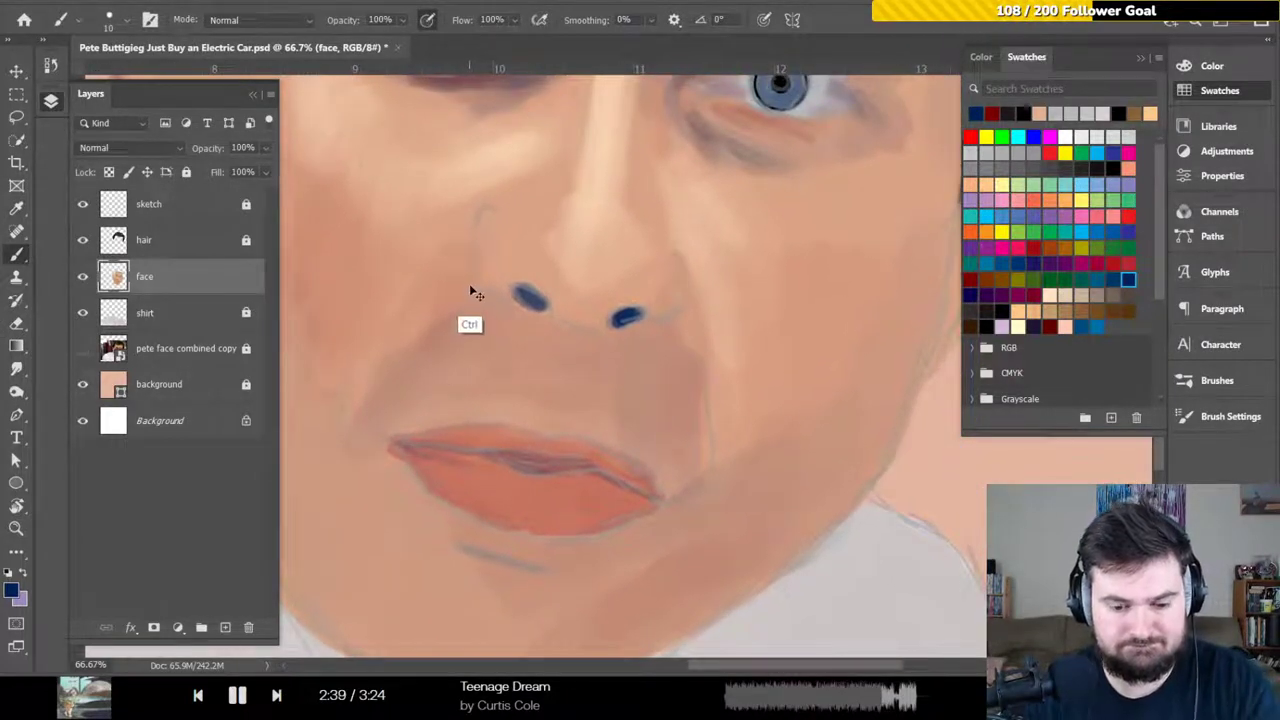
pyautogui.hotkey('ctrl', '-')
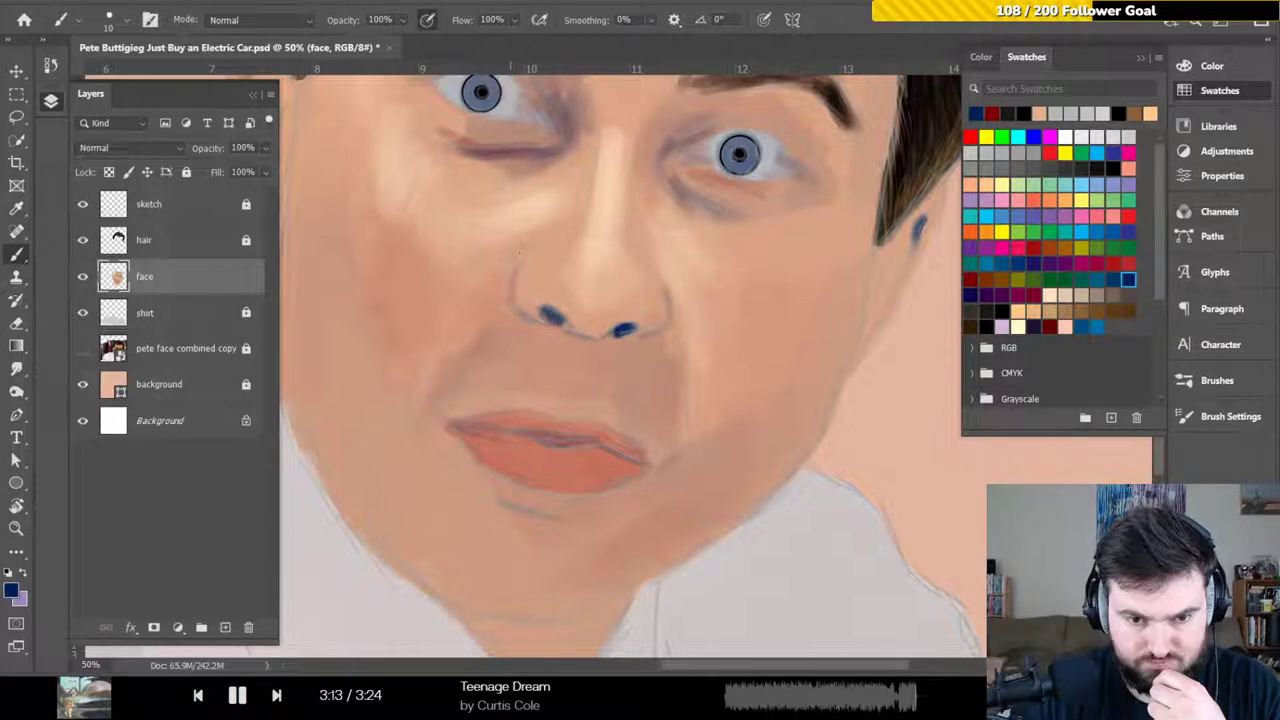
pyautogui.moveTo(520, 256); pyautogui.dragTo(509, 249)
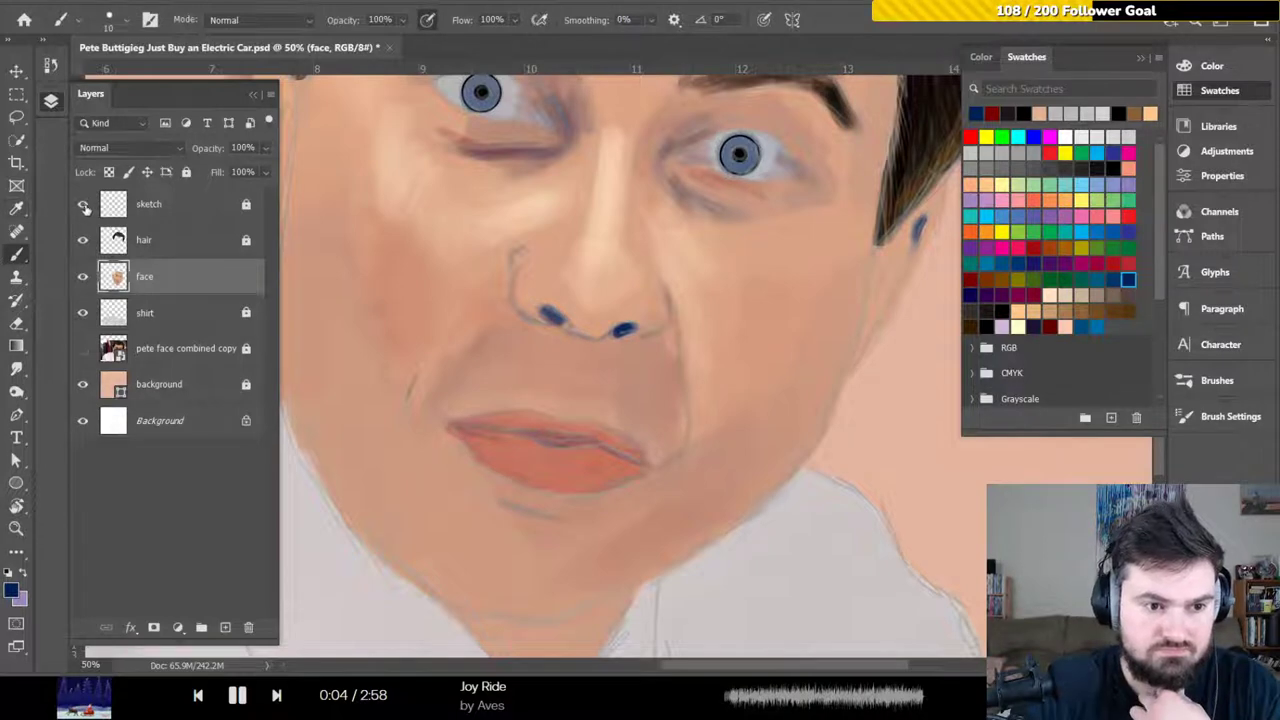
pyautogui.click(83, 204)
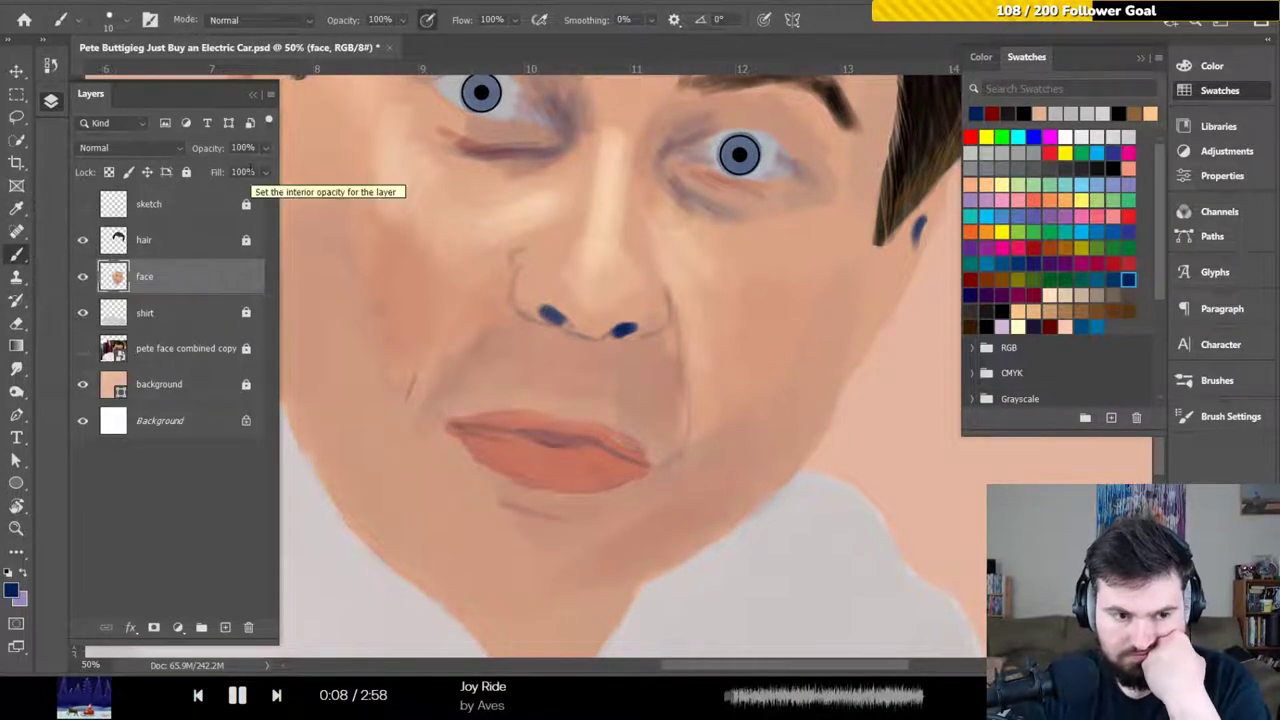
pyautogui.click(83, 204)
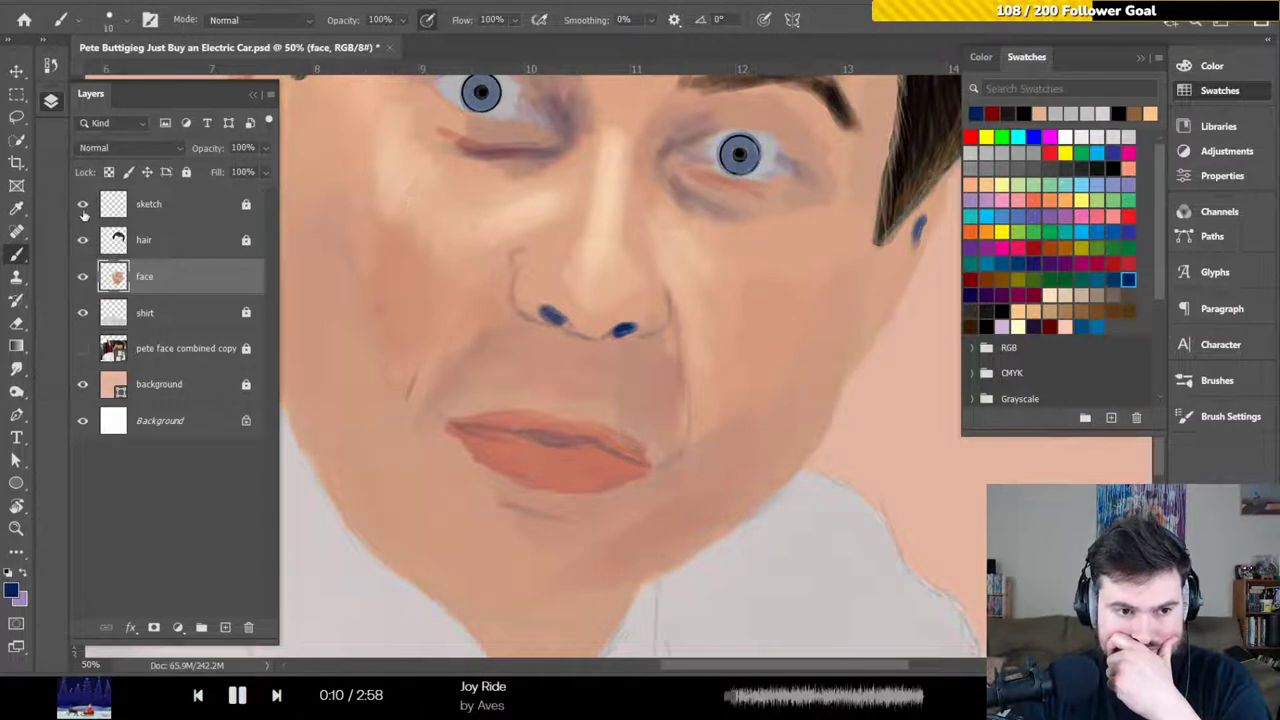
# Sample the skin tone from the neck as the painting color and enlarge the brush to 30 px
pyautogui.moveTo(434, 420); pyautogui.dragTo(466, 245)
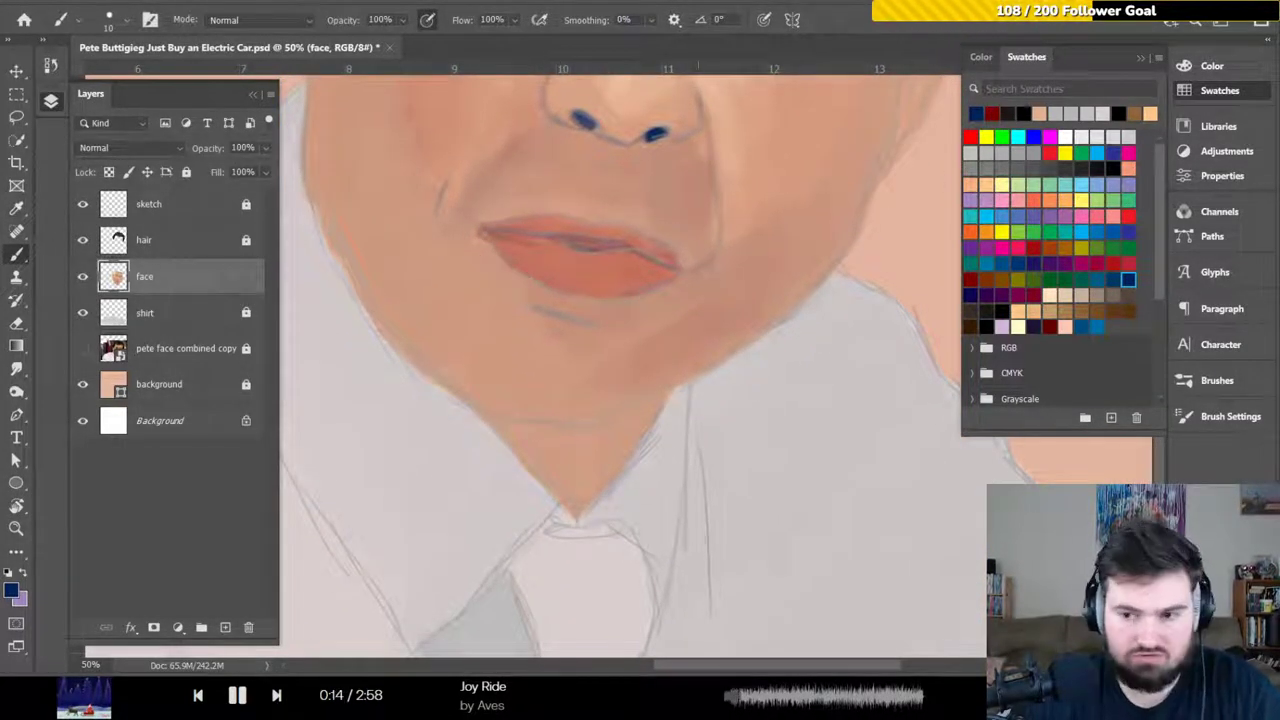
pyautogui.press('i')
pyautogui.click(578, 452)
pyautogui.press('b')
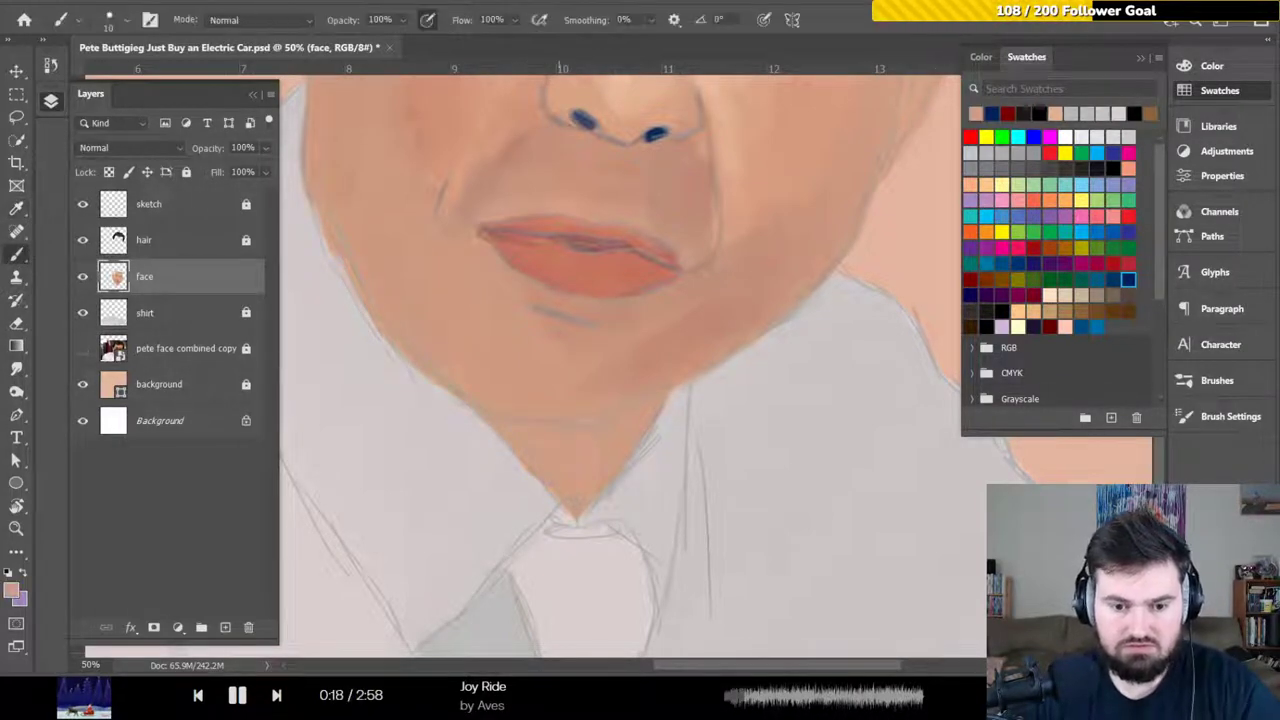
pyautogui.press(']')
pyautogui.press(']')
pyautogui.press(']')
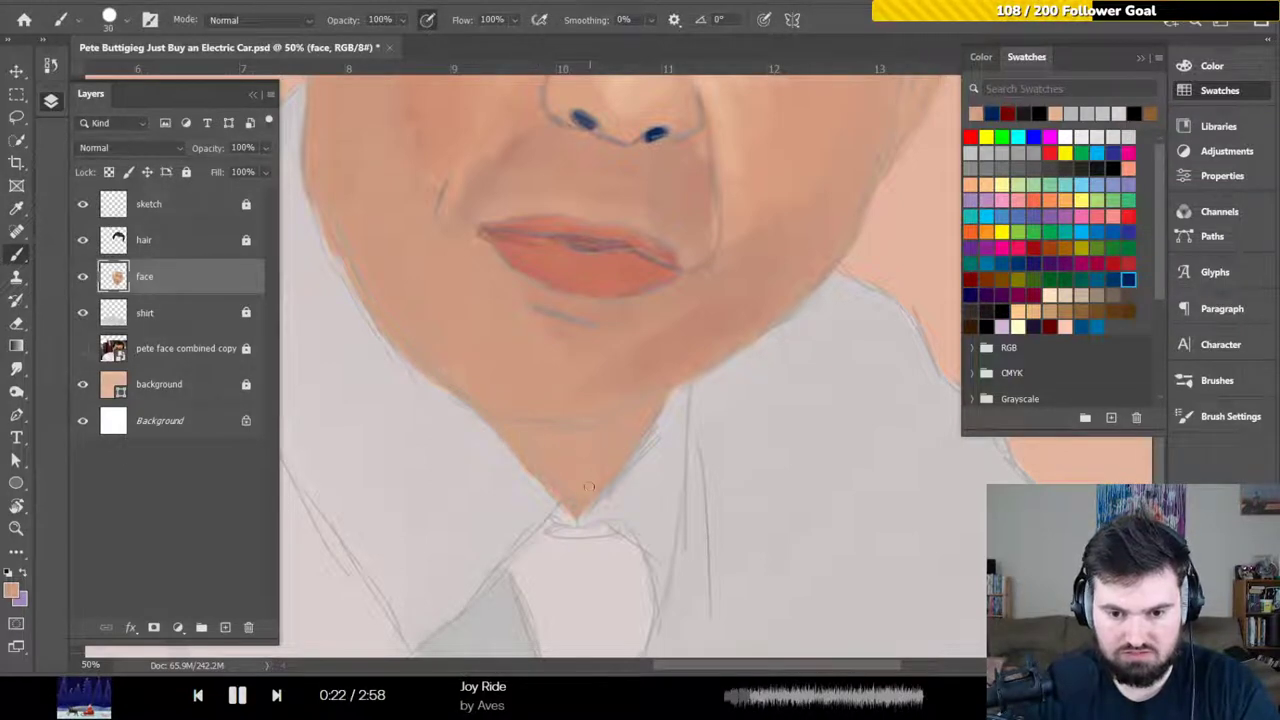
# Paint the neck below the chin line in the sampled skin tone darkened to 20% black, and hide the sketch layer
pyautogui.click(1207, 68)
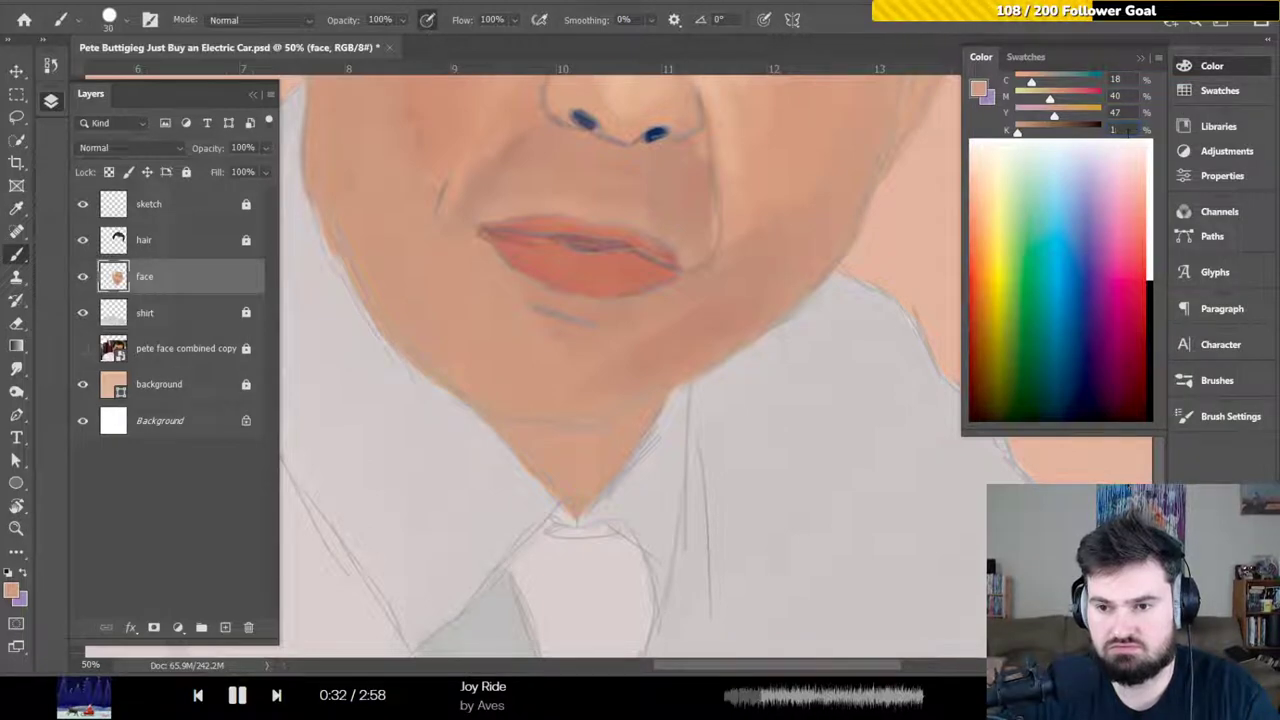
pyautogui.scroll(10, 1127, 130)
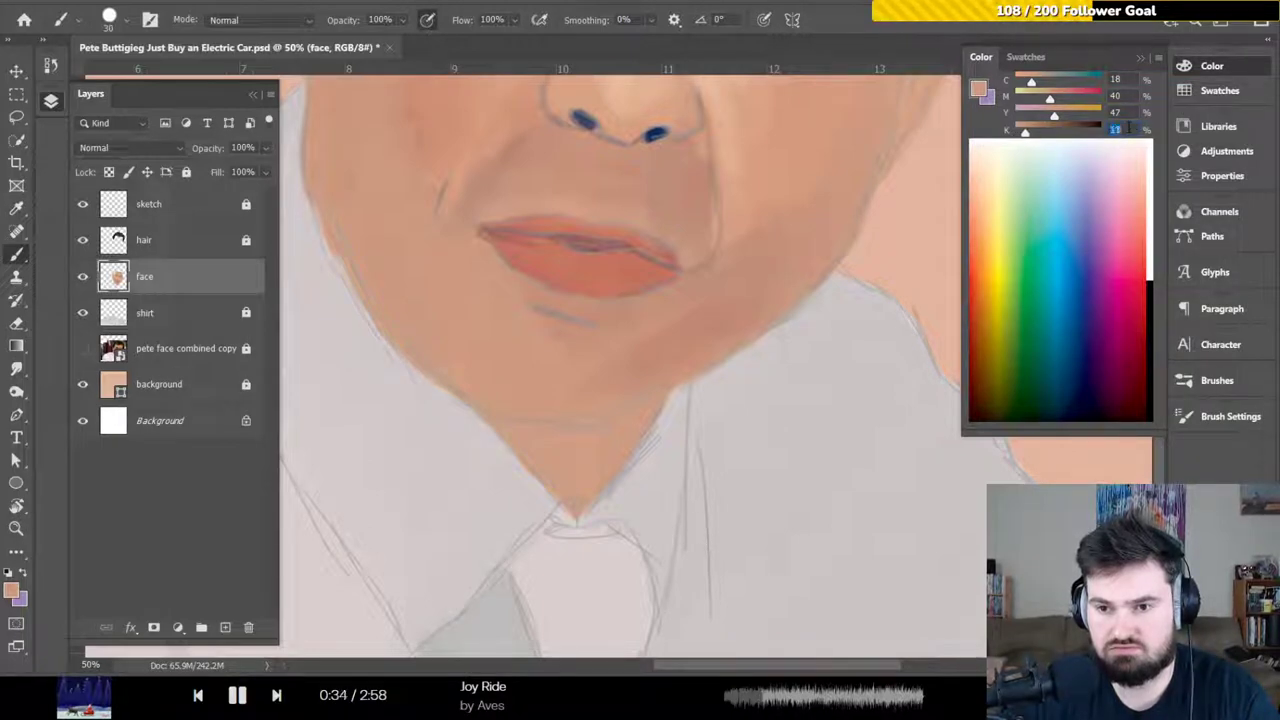
pyautogui.scroll(3, 1127, 129)
pyautogui.scroll(-3, 1127, 128)
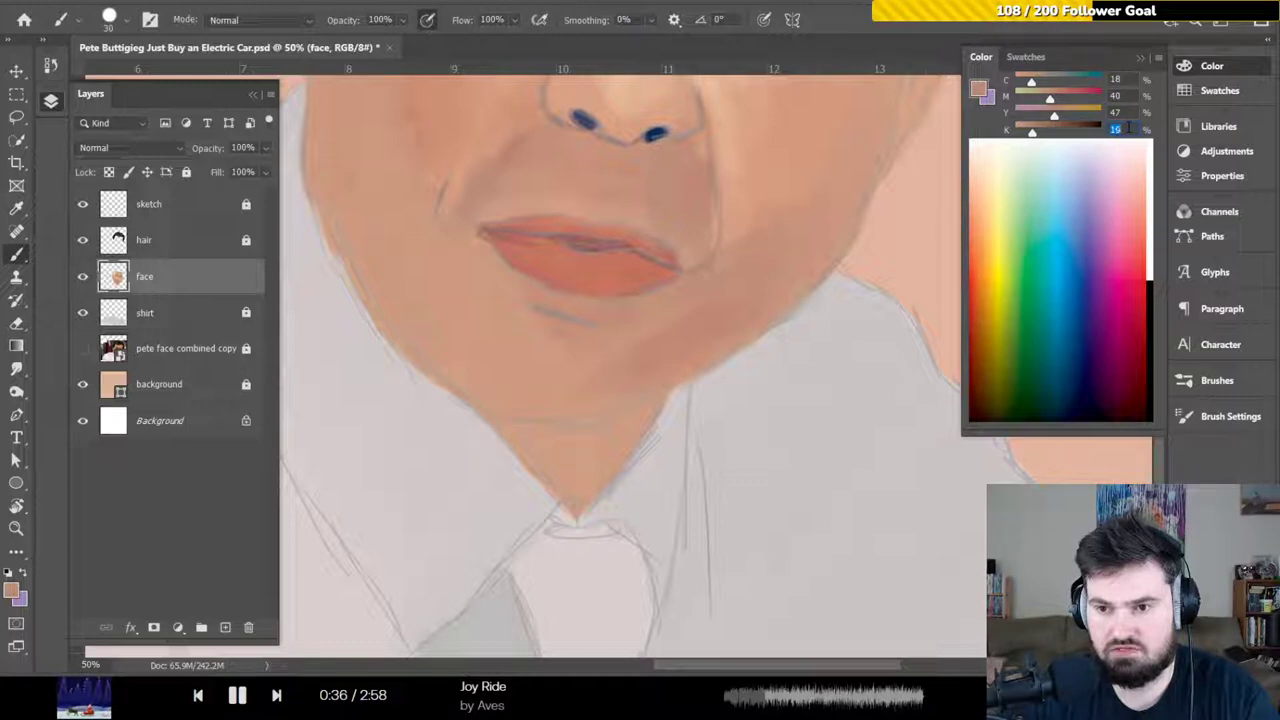
pyautogui.scroll(4, 1127, 128)
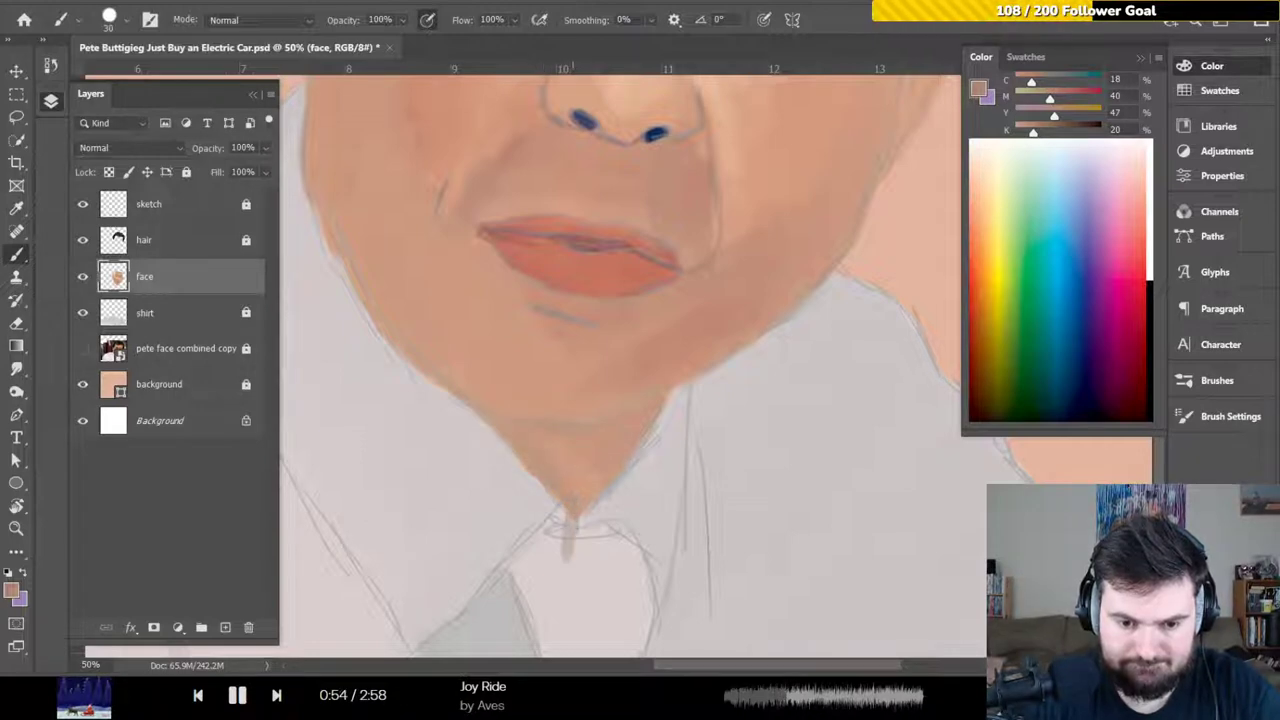
pyautogui.press('ctrl')
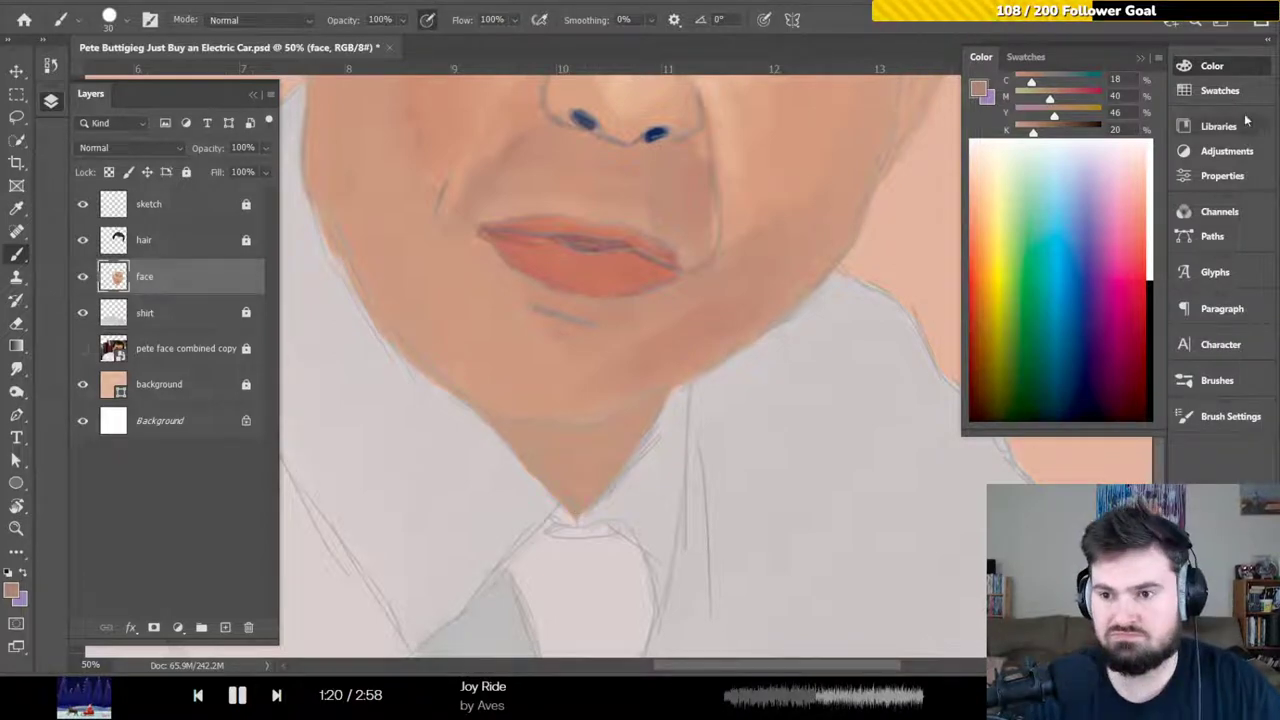
pyautogui.click(1215, 90)
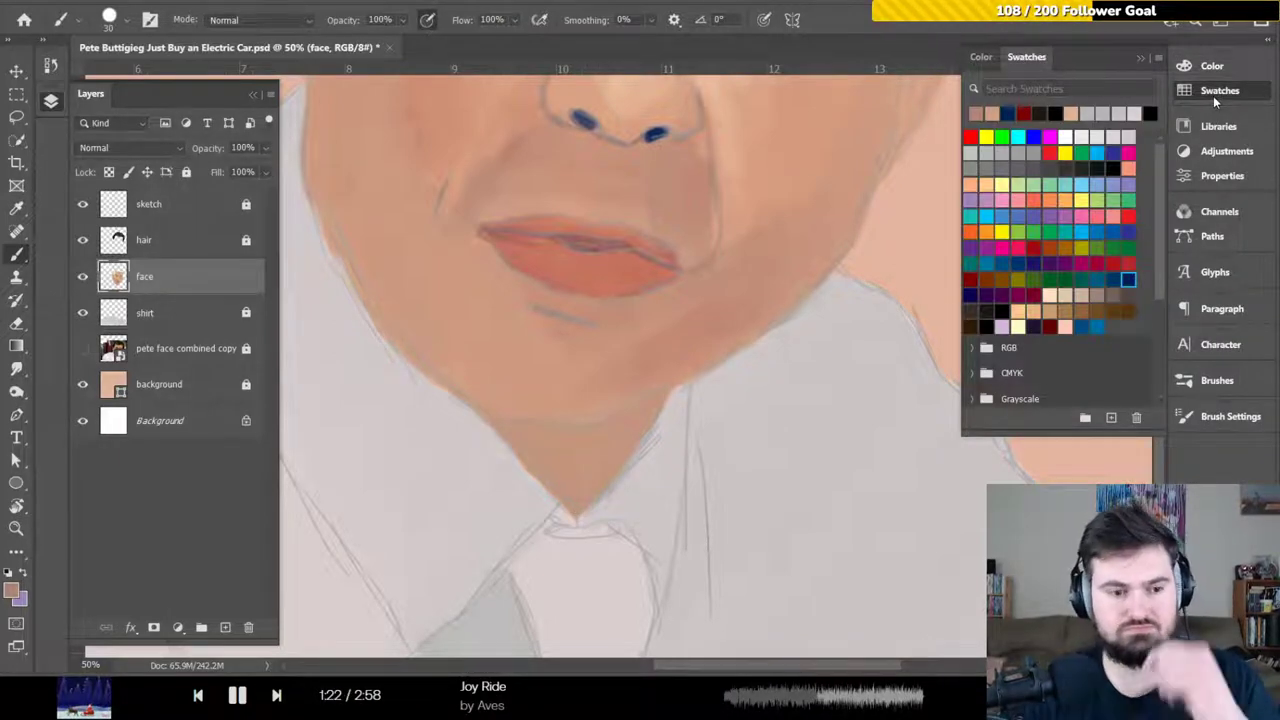
pyautogui.click(83, 204)
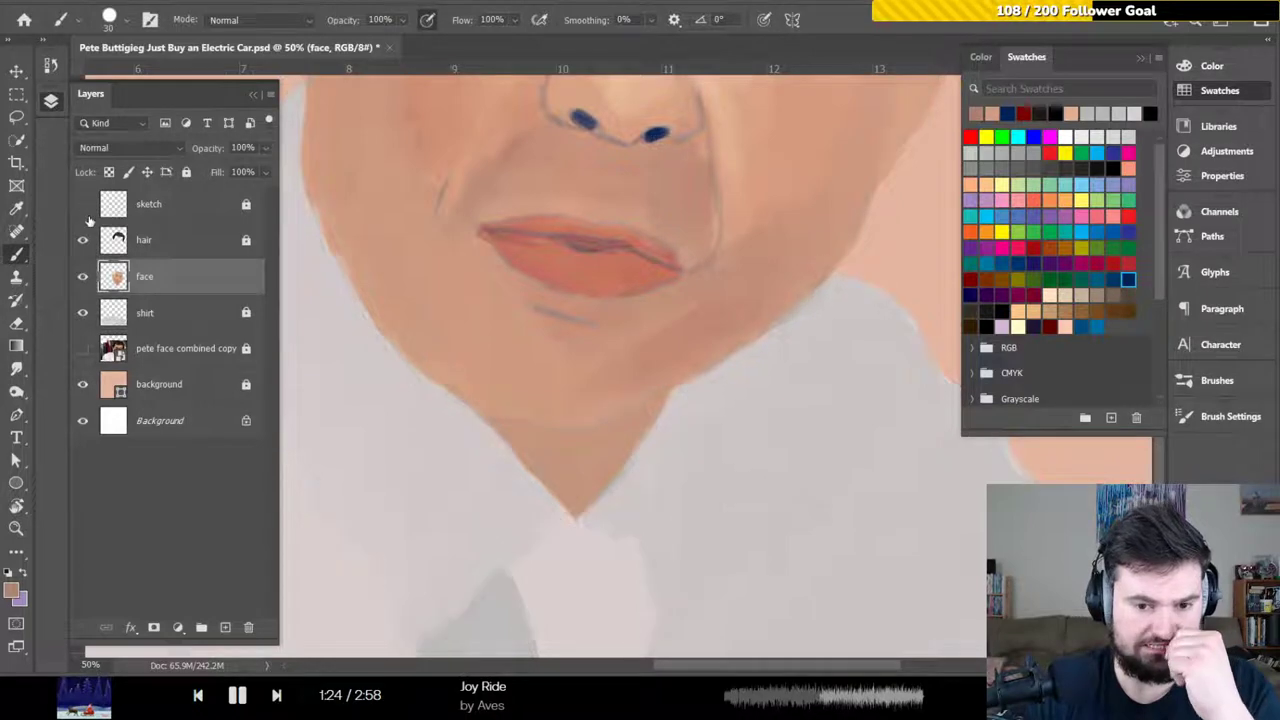
# Review the whole portrait and examine the painted eye at full size
pyautogui.hotkey('ctrl', '0')
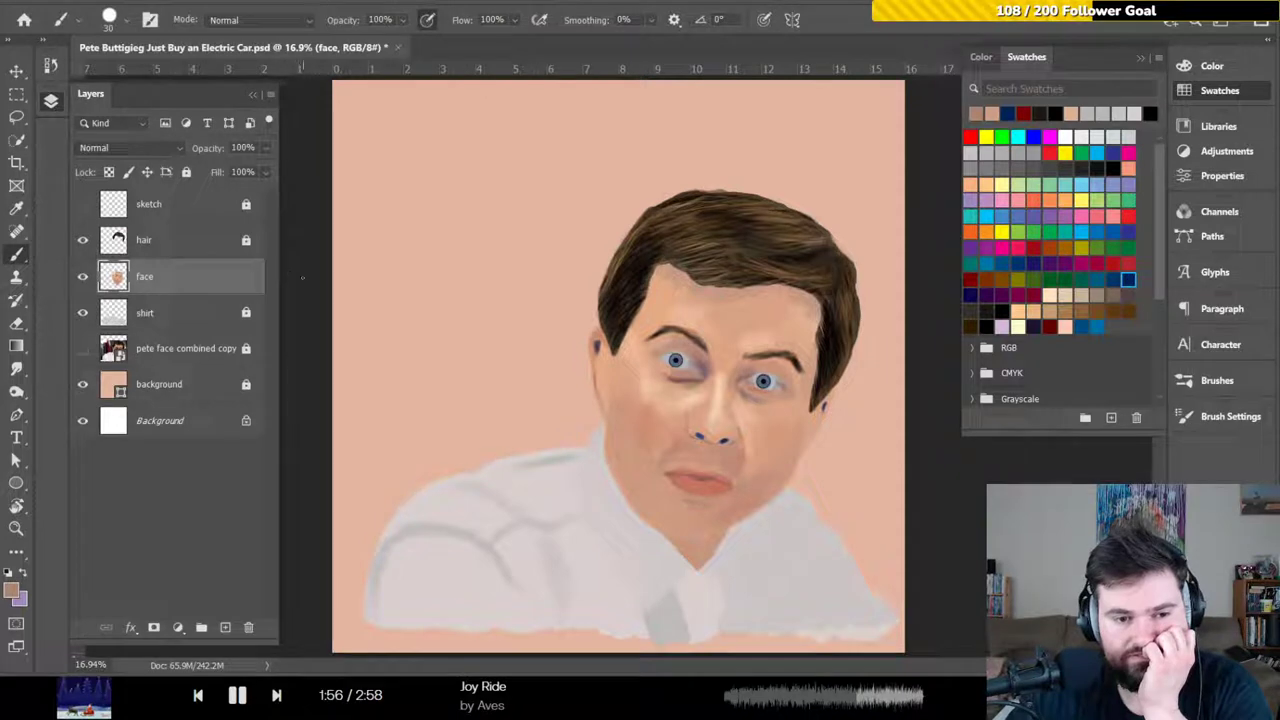
pyautogui.hotkey('ctrl', '1')
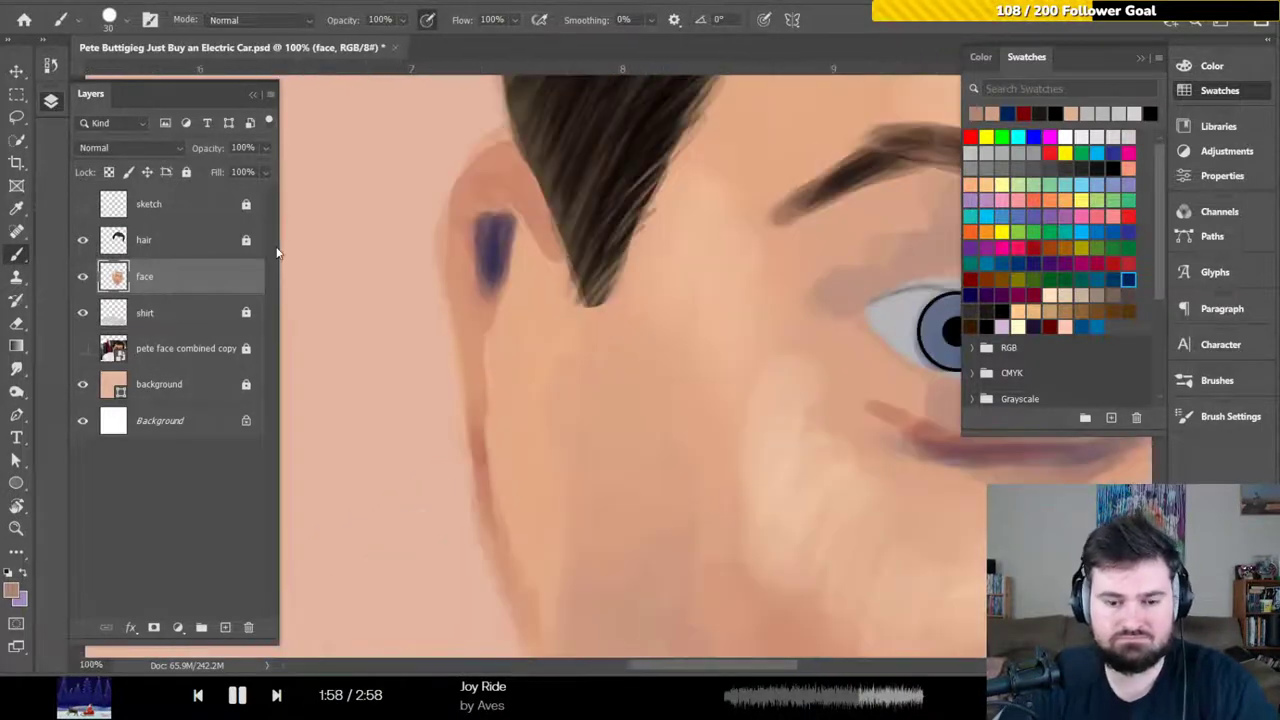
pyautogui.moveTo(581, 285); pyautogui.dragTo(529, 343)
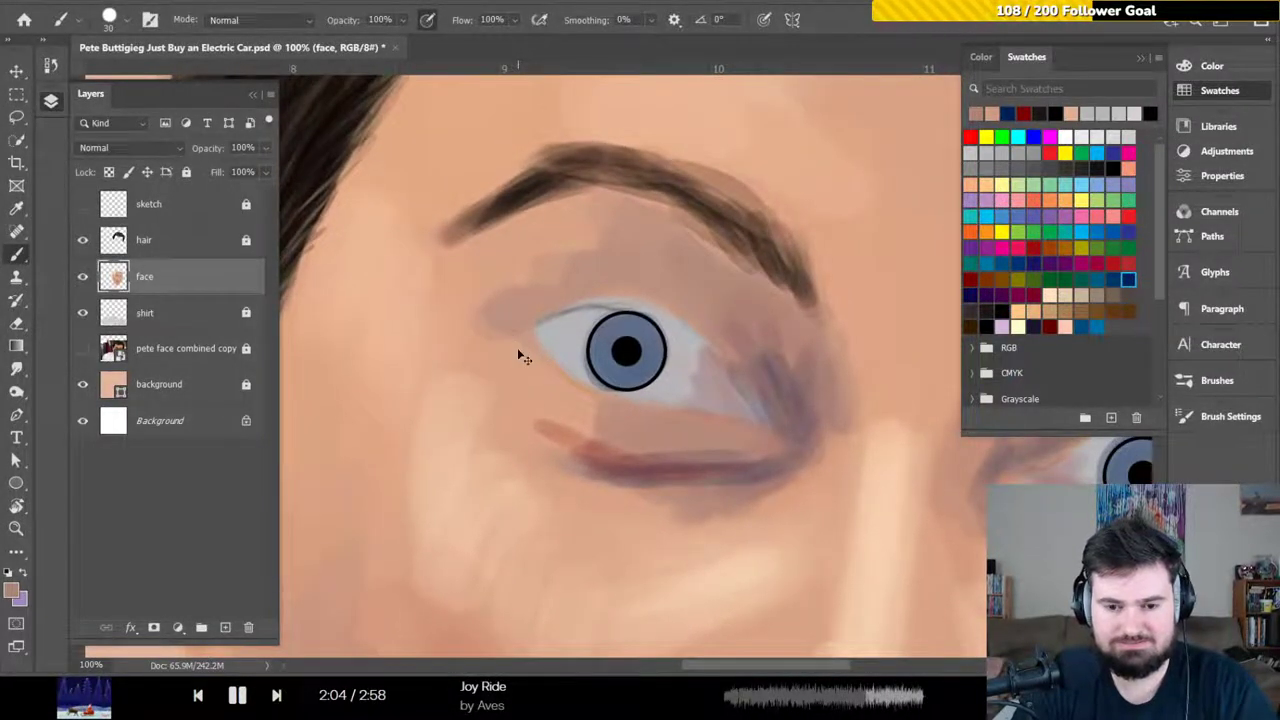
pyautogui.hotkey('ctrl', '0')
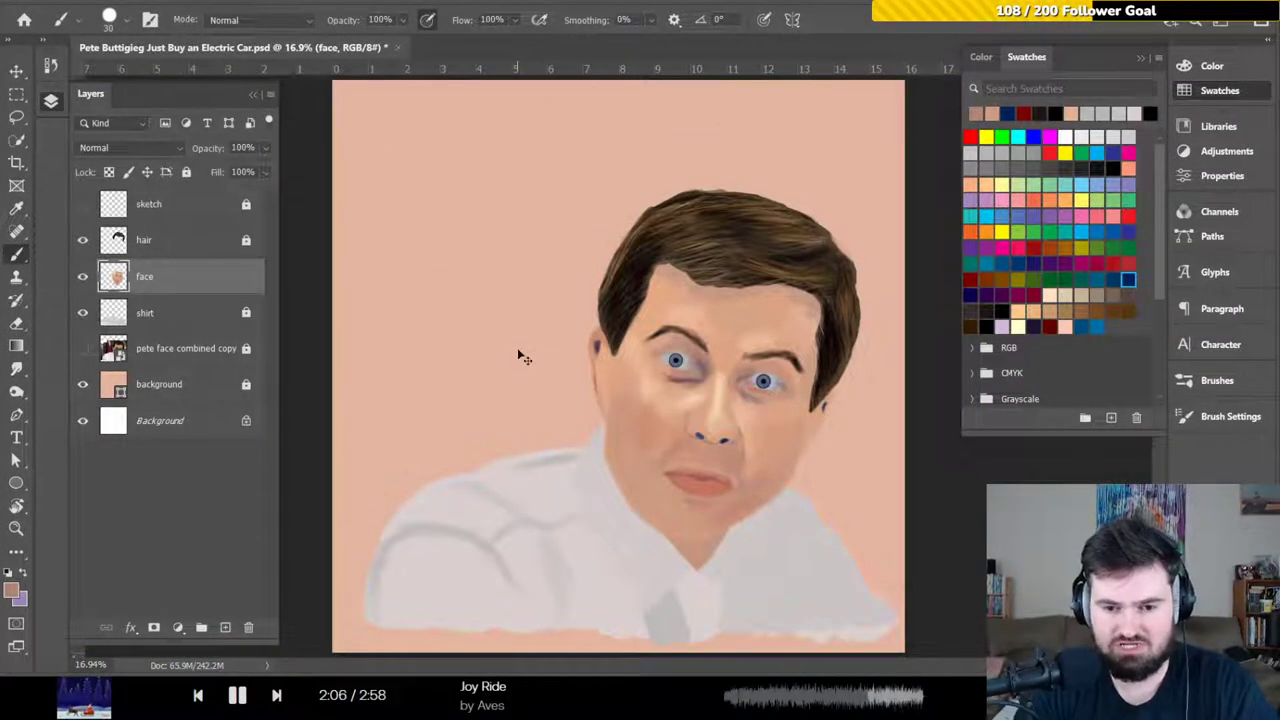
# Outline the lids of both eyes in thin dark blue strokes with the brush reduced to 5 px
pyautogui.hotkey('ctrl', '1')
pyautogui.moveTo(694, 300)
pyautogui.mouseDown()
pyautogui.moveTo(457, 337)
pyautogui.moveTo(461, 327)
pyautogui.mouseUp()
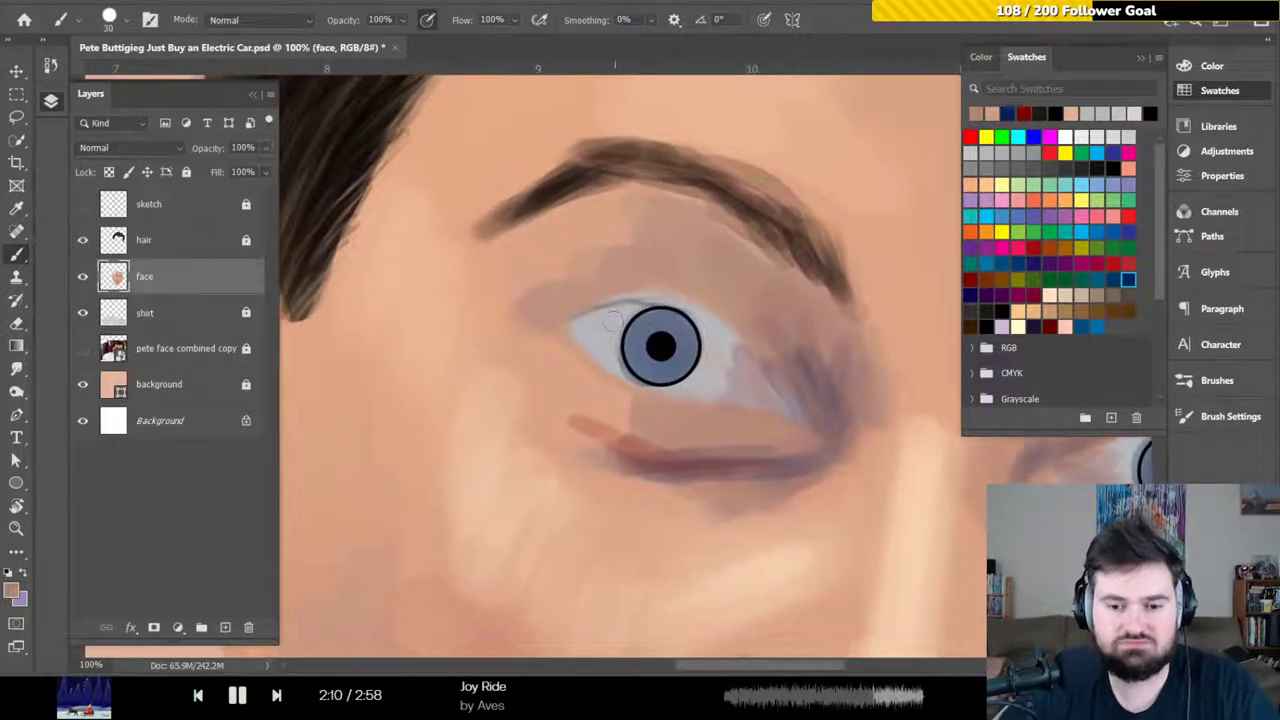
pyautogui.hotkey('ctrl', '-')
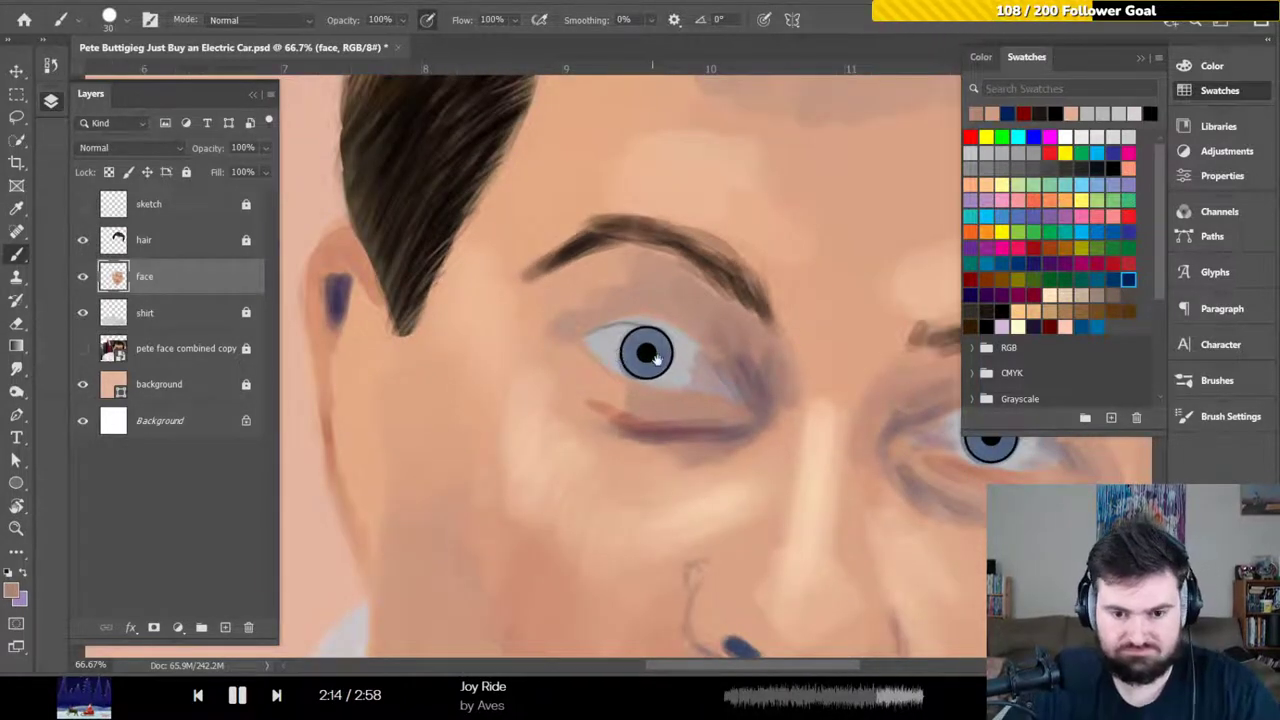
pyautogui.moveTo(659, 357); pyautogui.dragTo(459, 308)
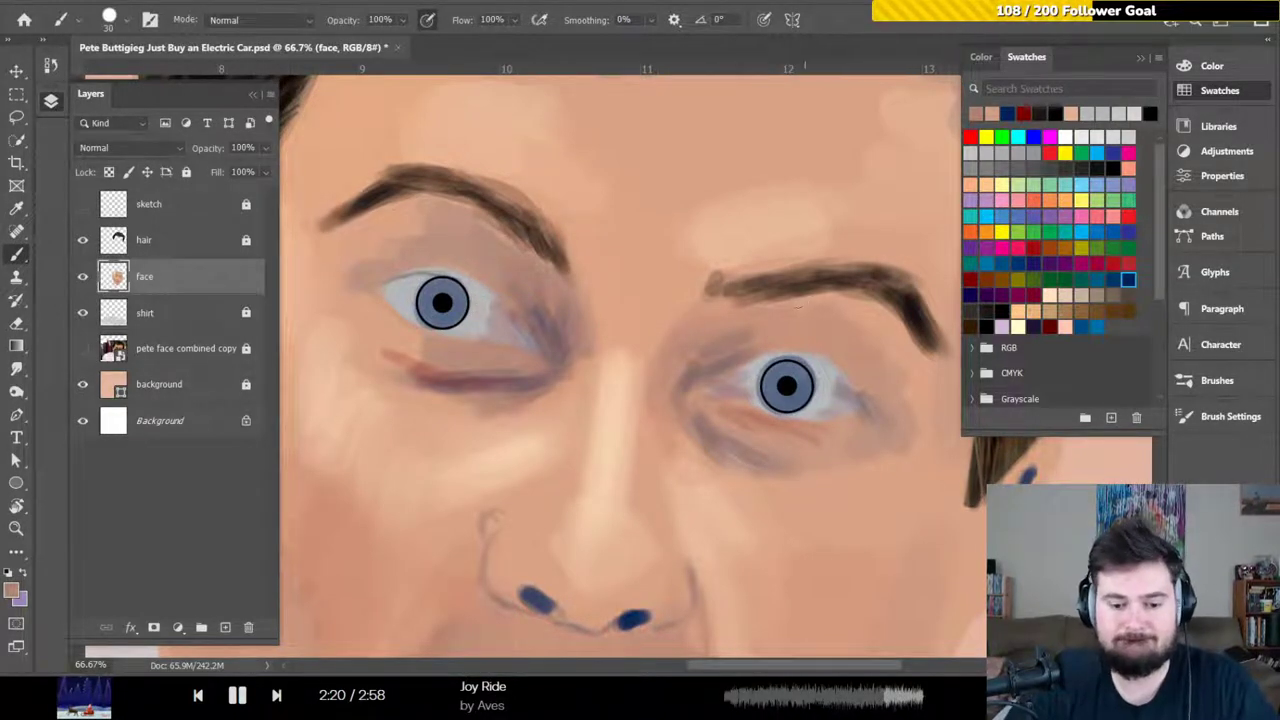
pyautogui.press('[')
pyautogui.press('[')
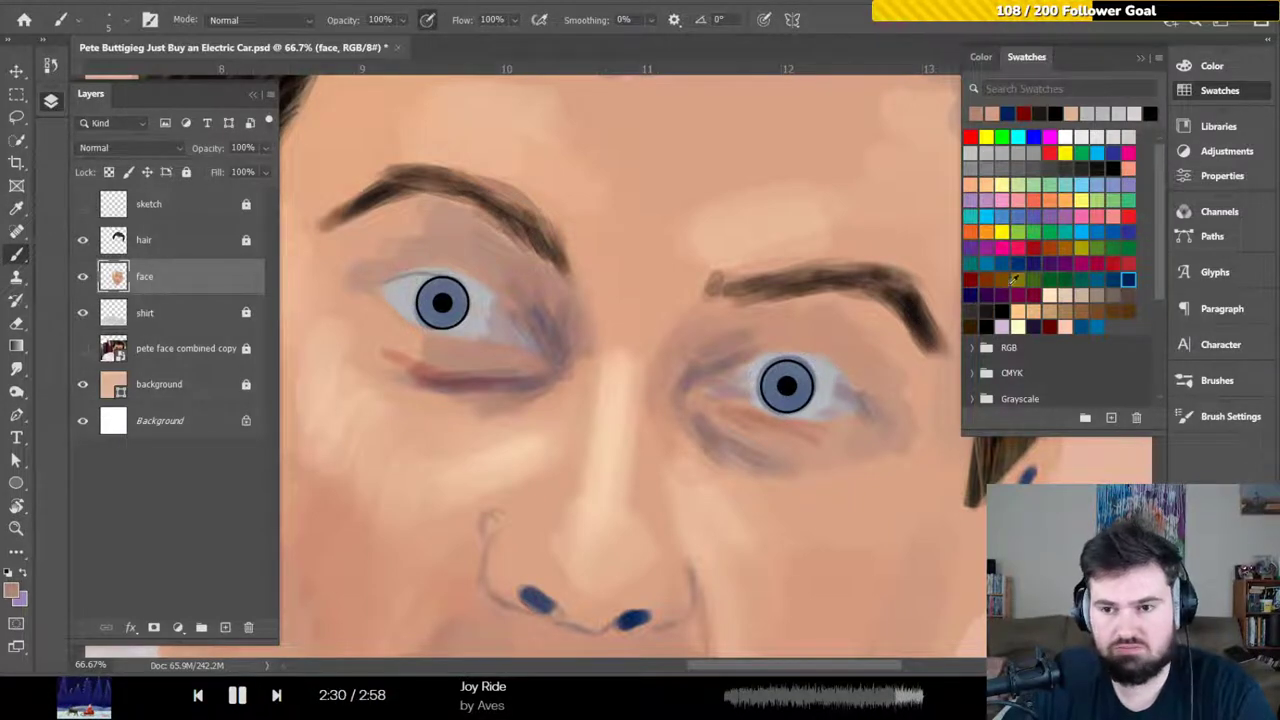
pyautogui.click(1007, 113)
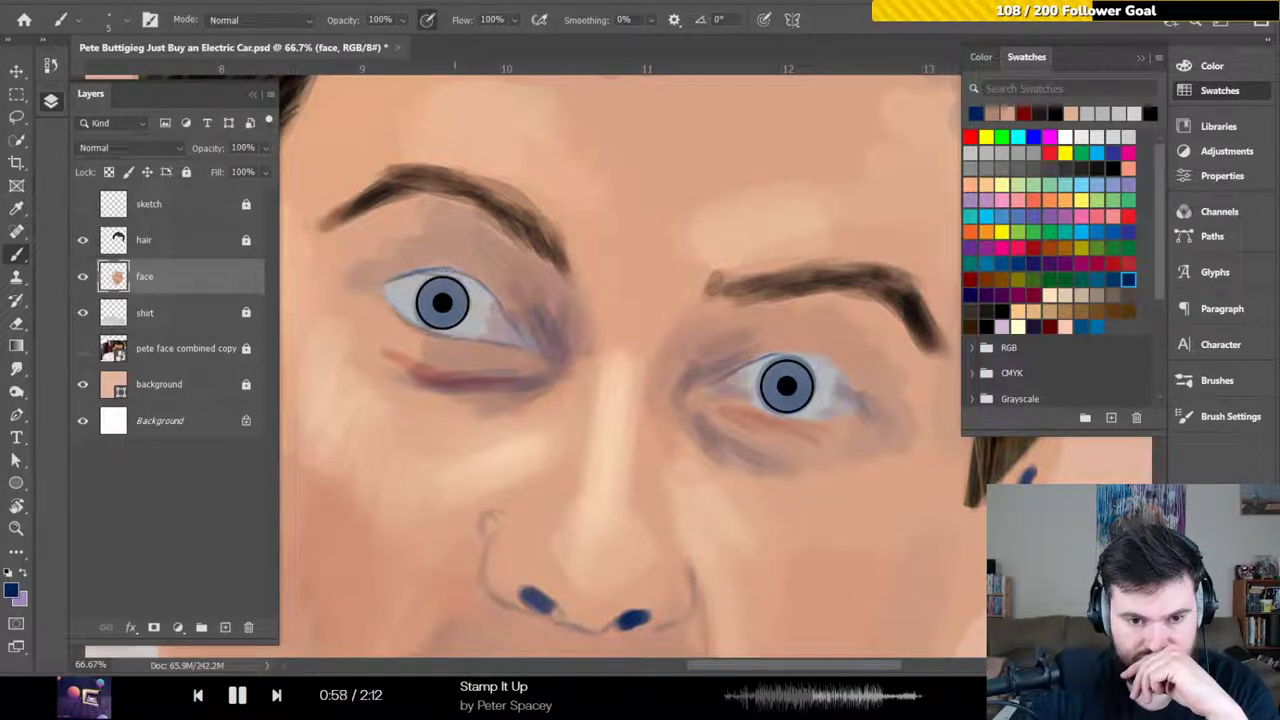
pyautogui.moveTo(428, 270); pyautogui.dragTo(406, 272)
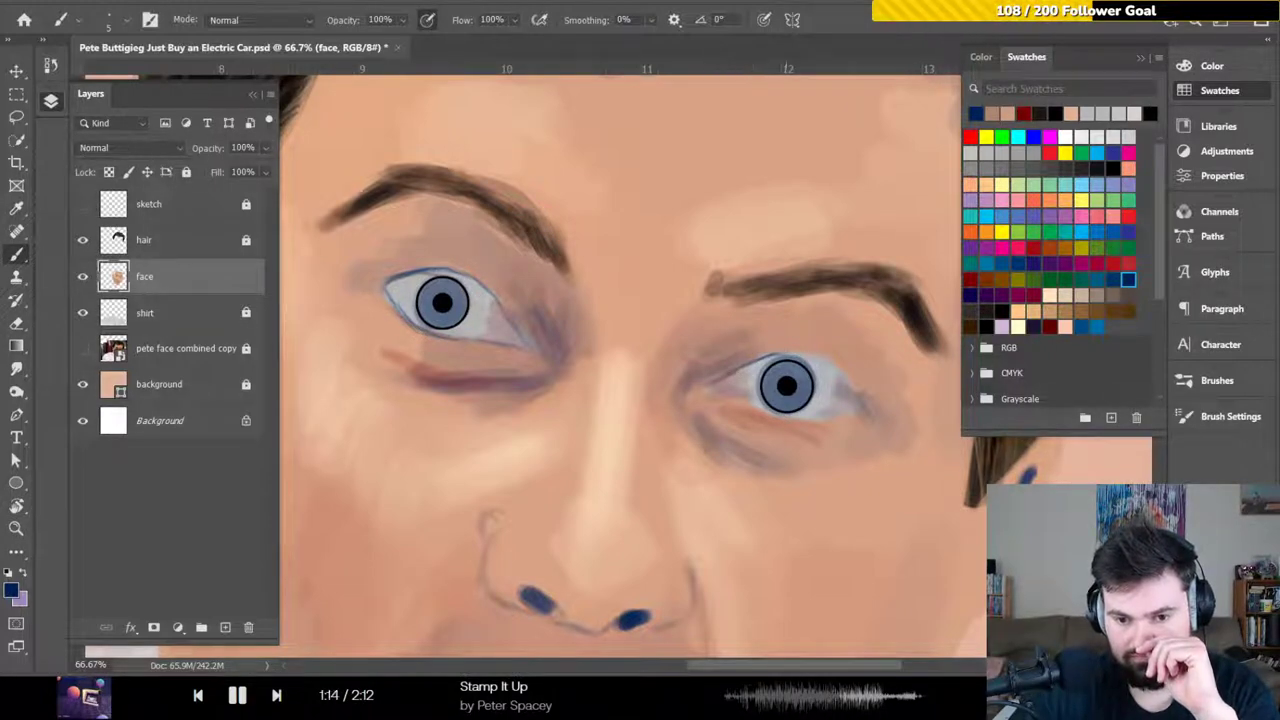
pyautogui.moveTo(756, 358); pyautogui.dragTo(800, 352)
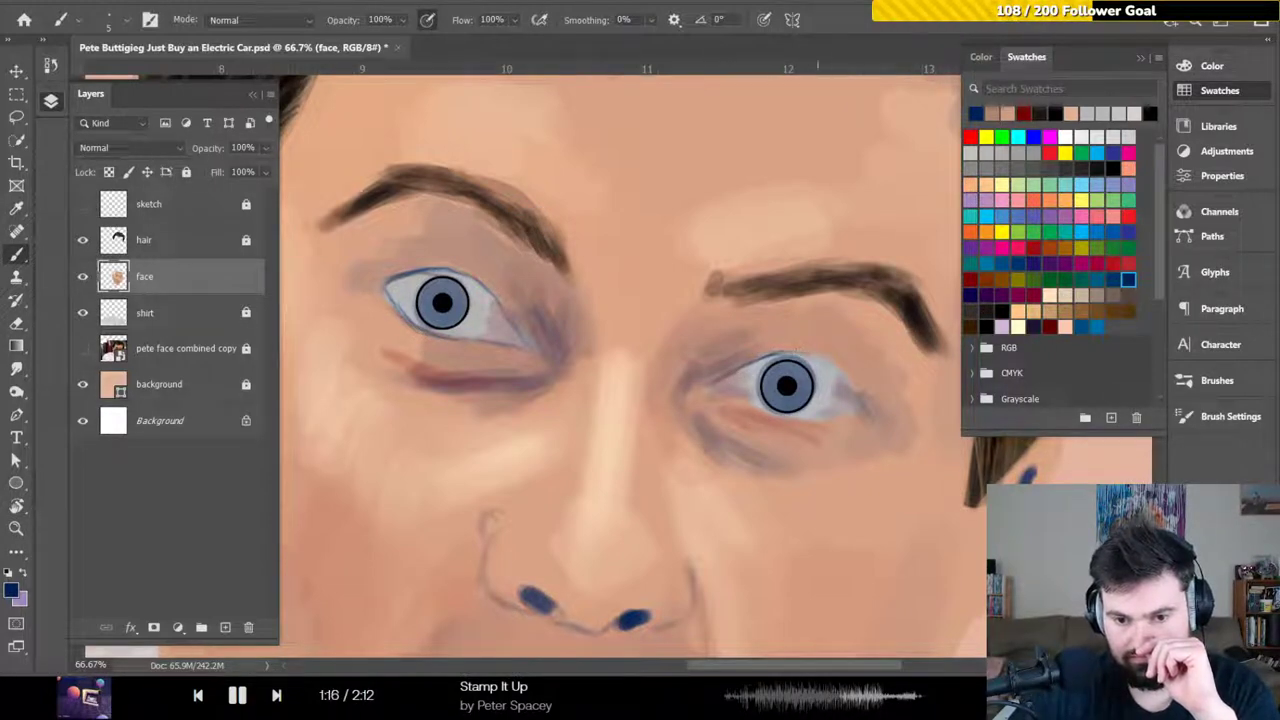
pyautogui.moveTo(802, 352); pyautogui.dragTo(846, 388)
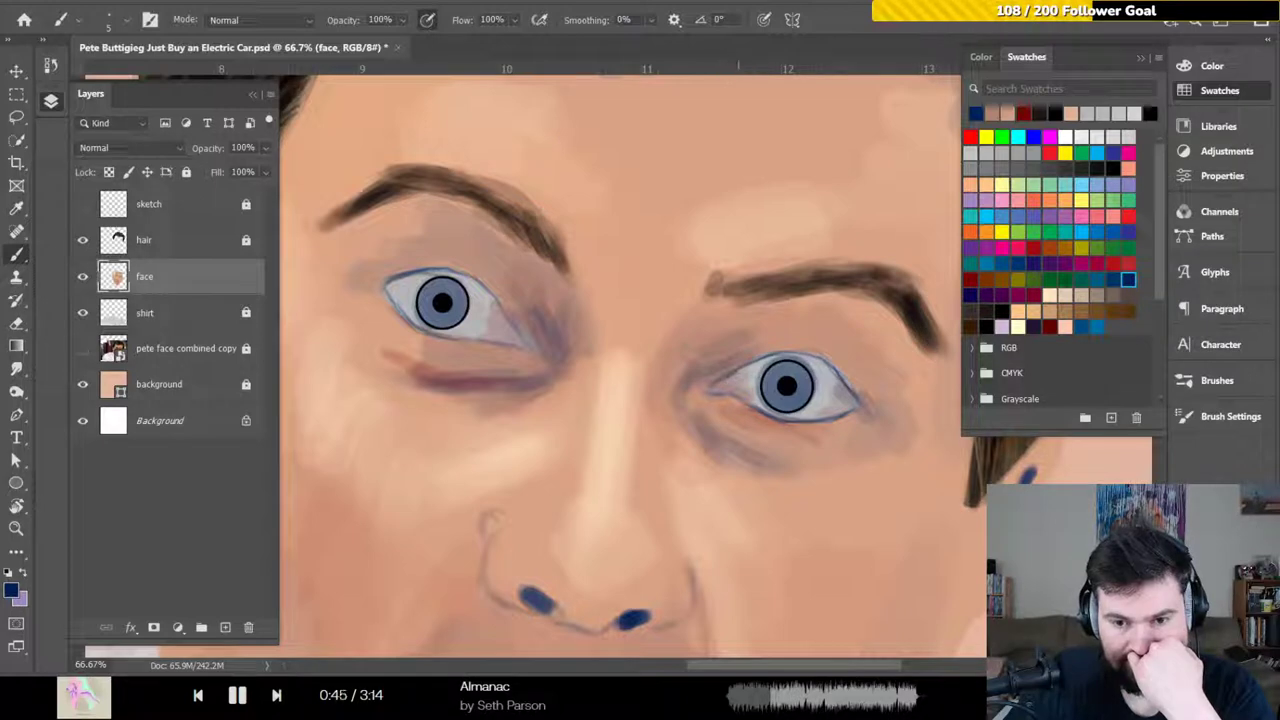
# Try to paint highlights in the eyes with a pale peach swatch and a 10 px brush, and undo the strokes
pyautogui.click(1050, 295)
pyautogui.click(1212, 68)
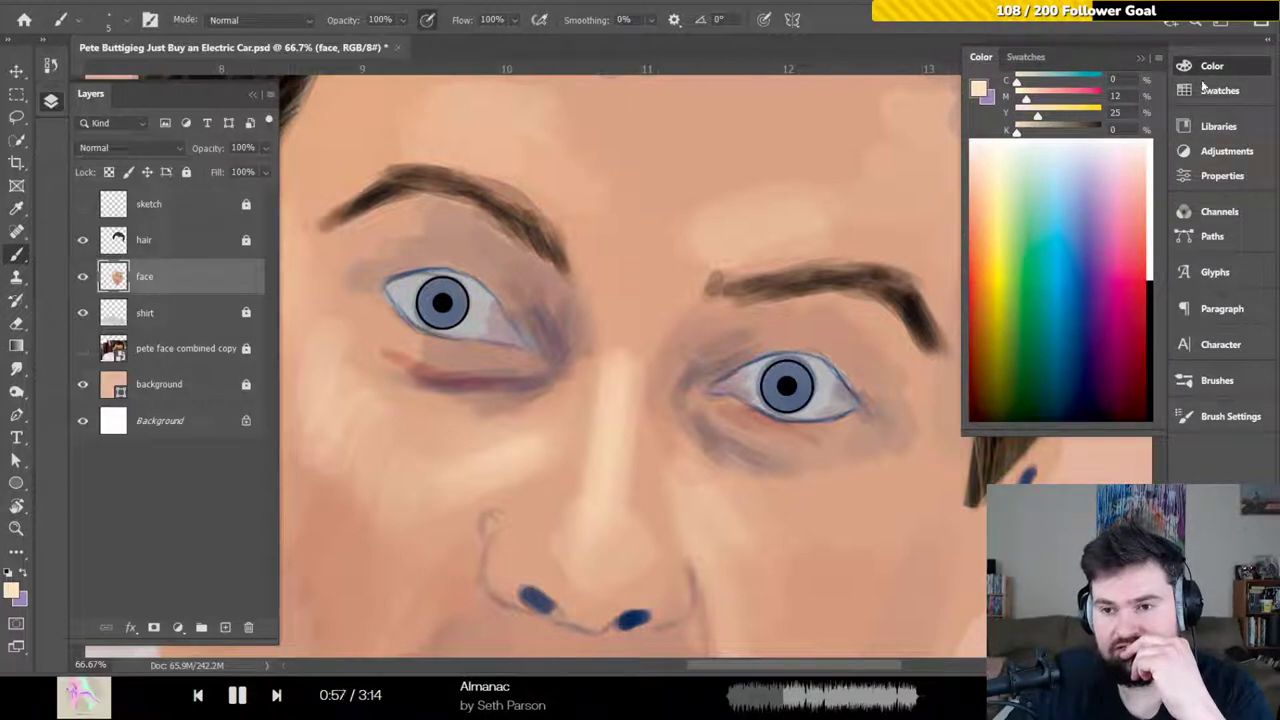
pyautogui.click(1190, 92)
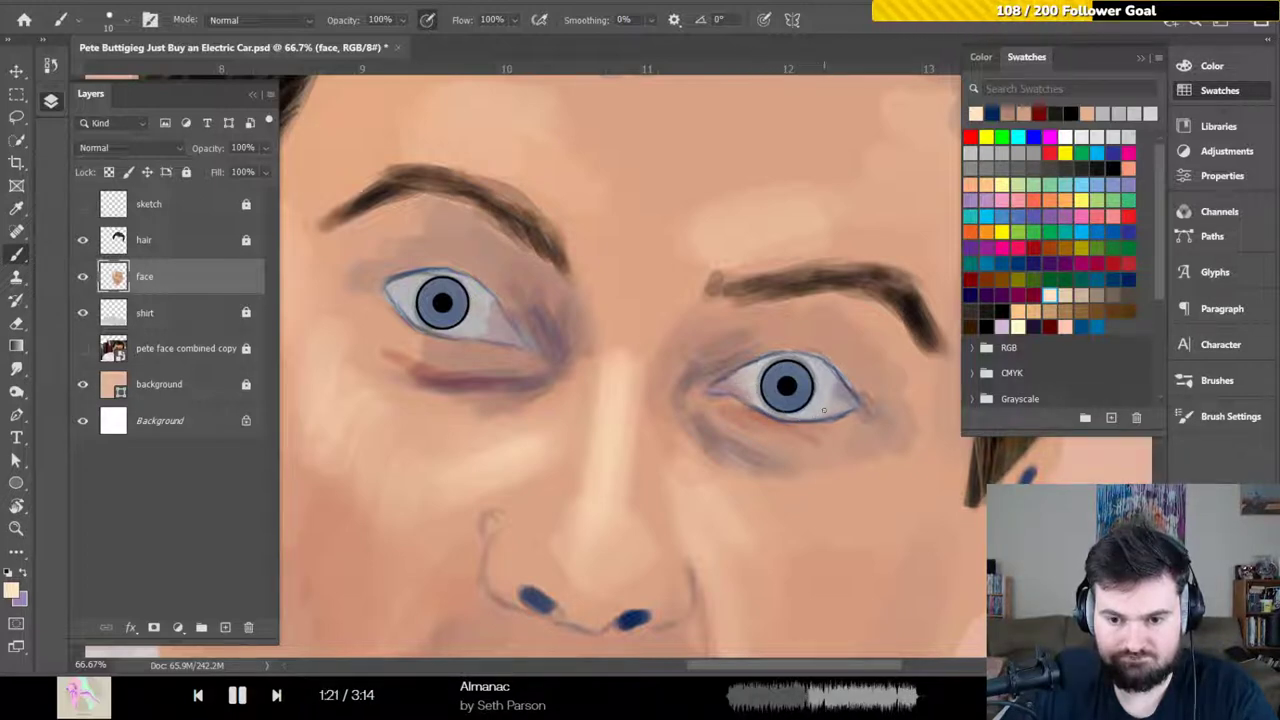
pyautogui.moveTo(836, 400); pyautogui.dragTo(848, 402)
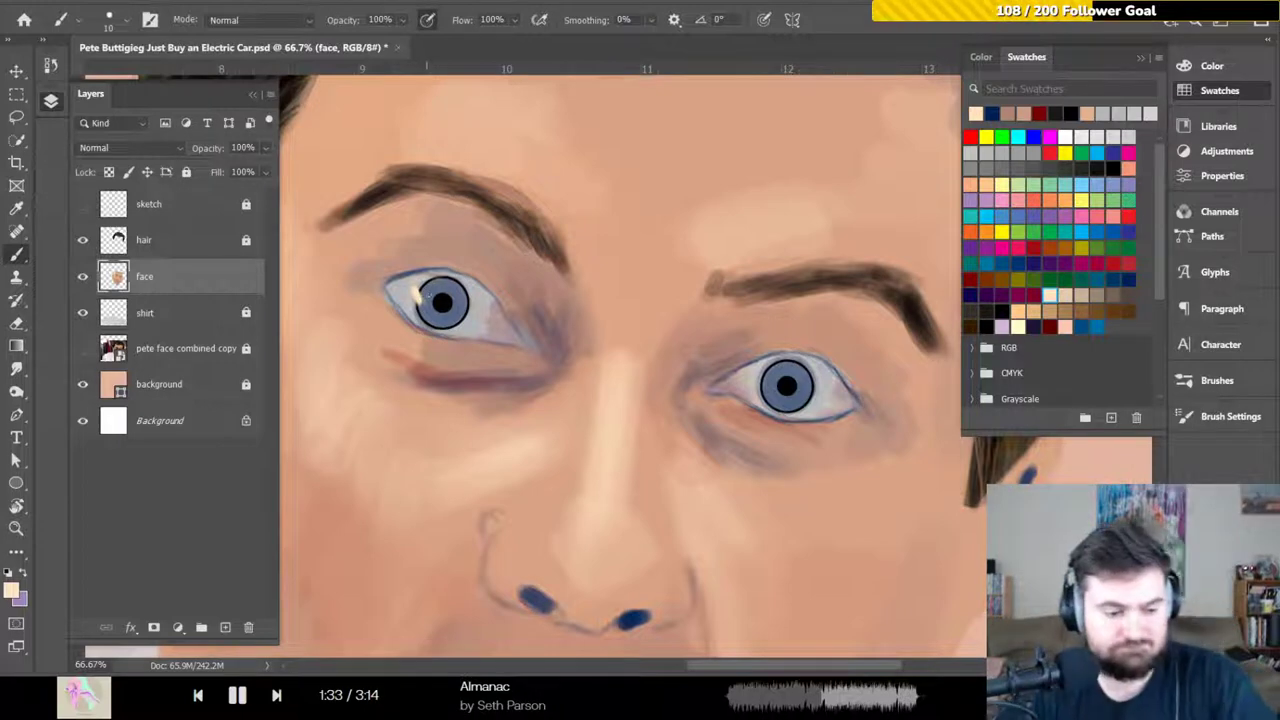
pyautogui.press('ctrl')
pyautogui.hotkey('ctrl', 'z')
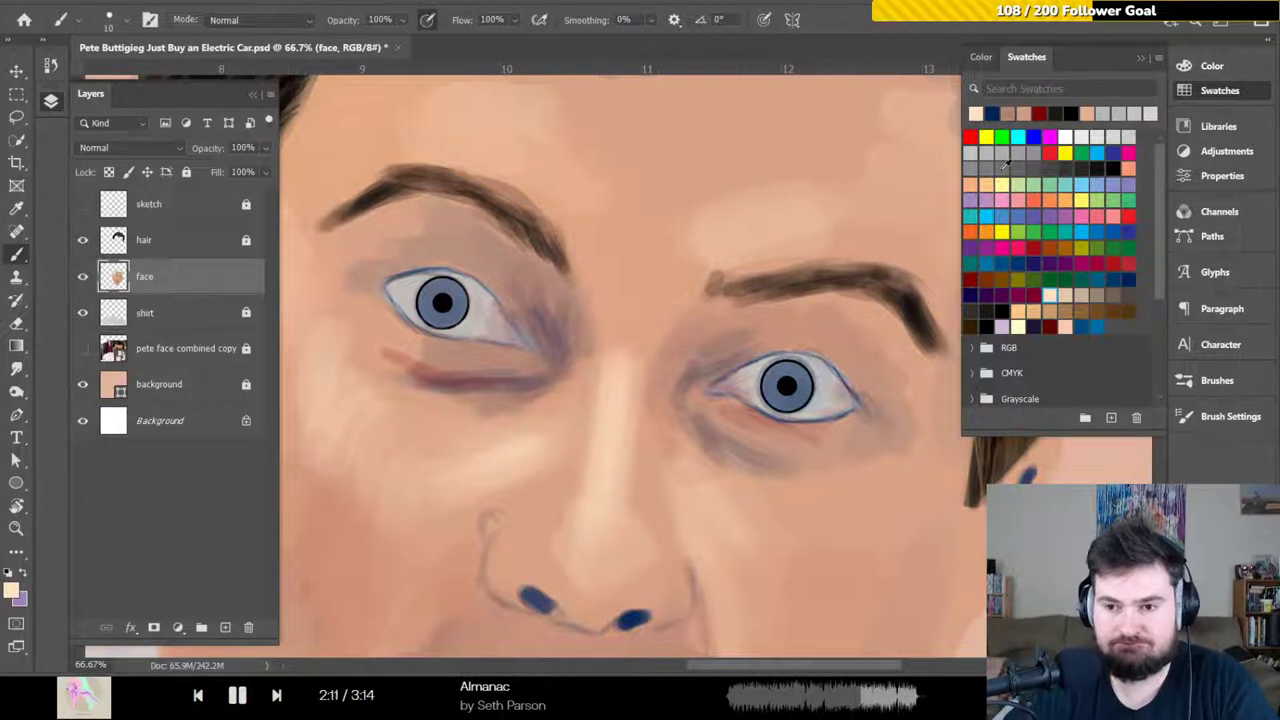
# Brighten the whites of both eyes with a light gray swatch and the 10 px brush
pyautogui.click(1128, 136)
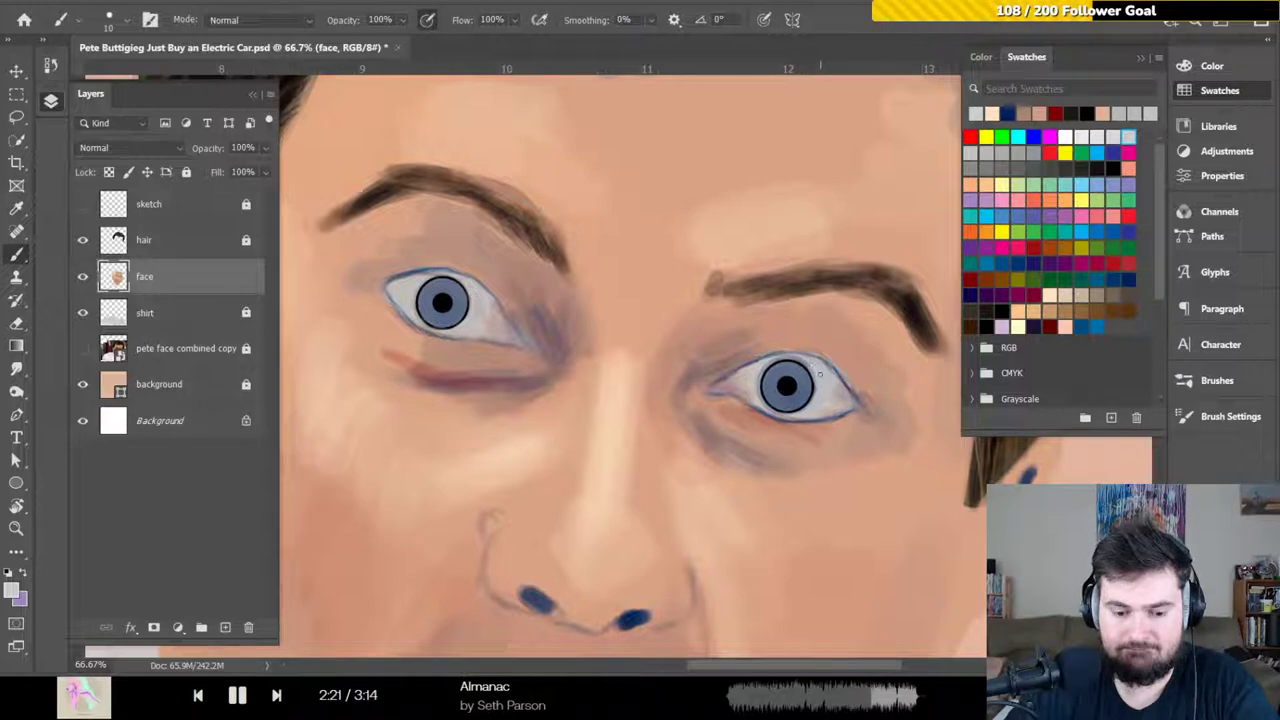
pyautogui.hotkey('ctrl', '+')
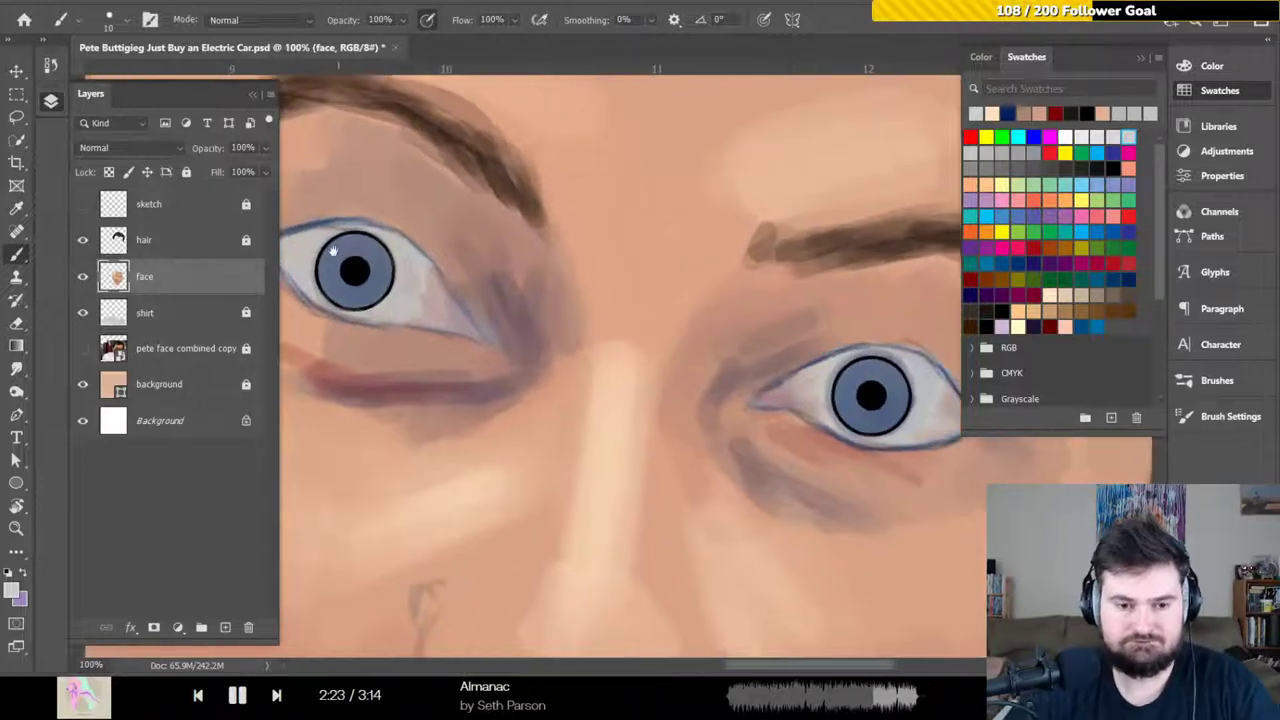
pyautogui.moveTo(306, 272); pyautogui.dragTo(586, 317)
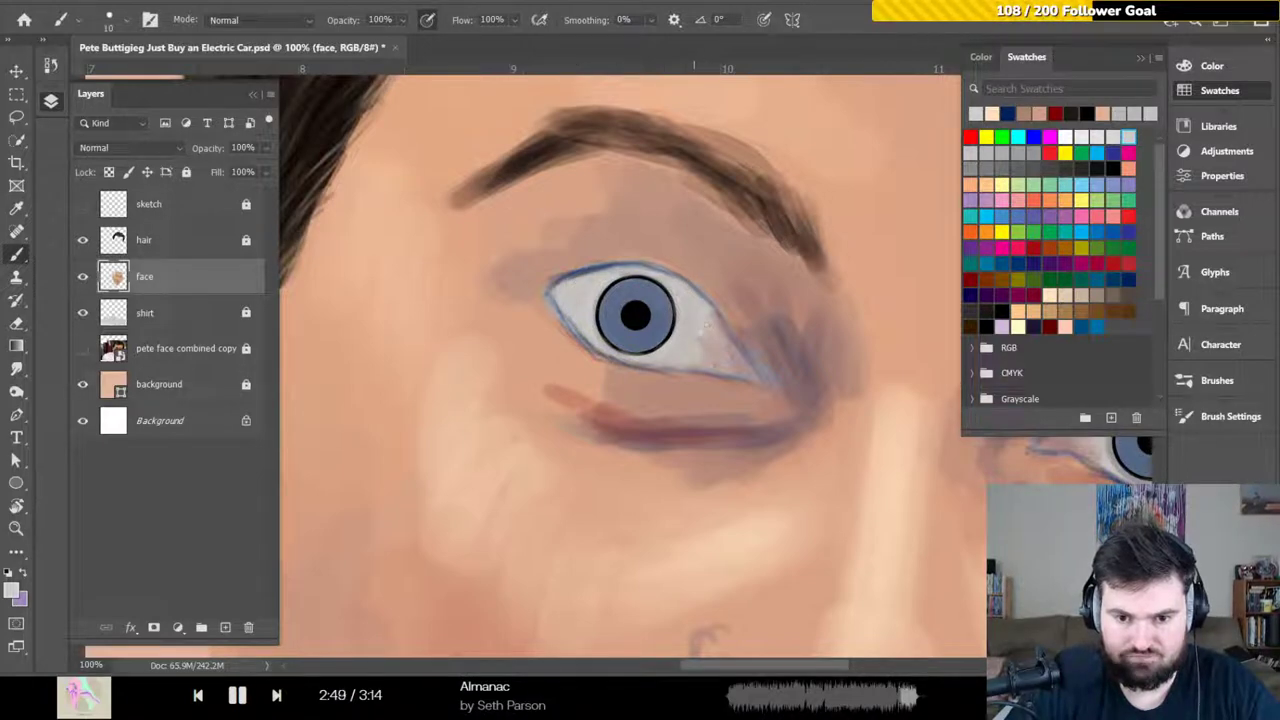
pyautogui.hscroll(10, 720, 345)
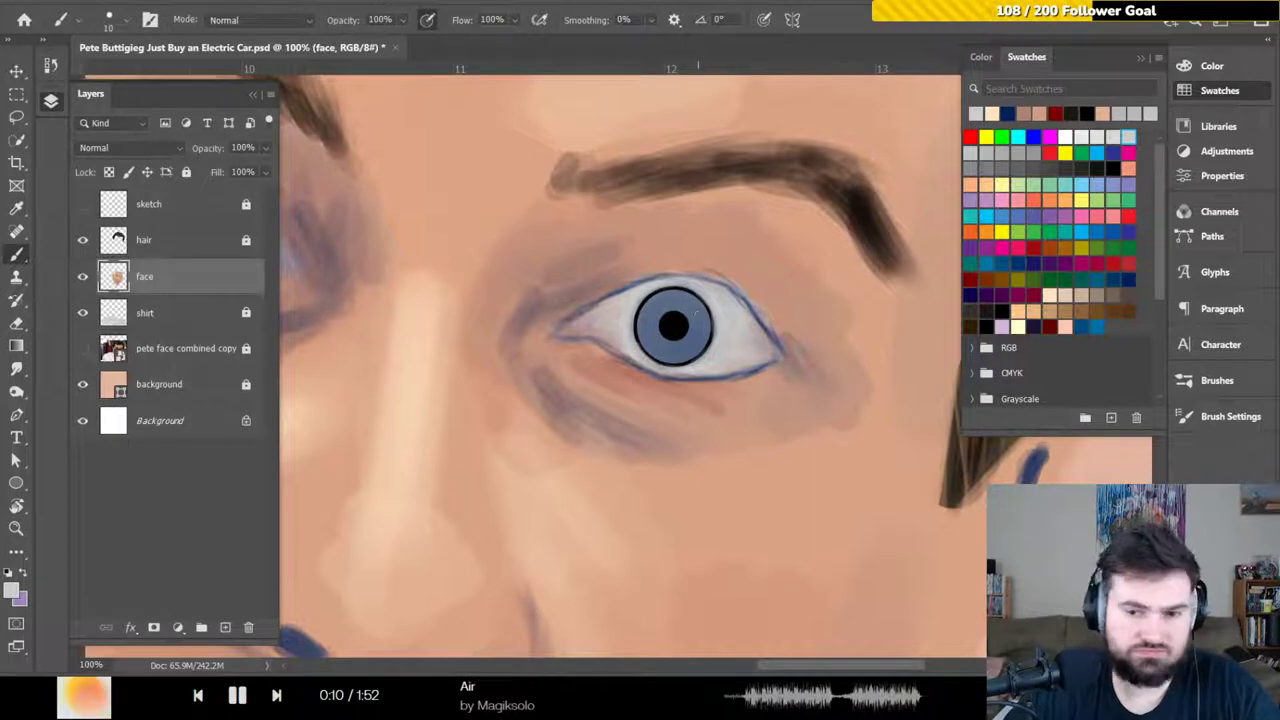
# Reduce the brush to 5 px and paint fine teal-blue strokes in the irises of both eyes
pyautogui.press('[')
pyautogui.press('[')
pyautogui.press('[')
pyautogui.press('[')
pyautogui.press('[')
pyautogui.press('[')
pyautogui.press('[')
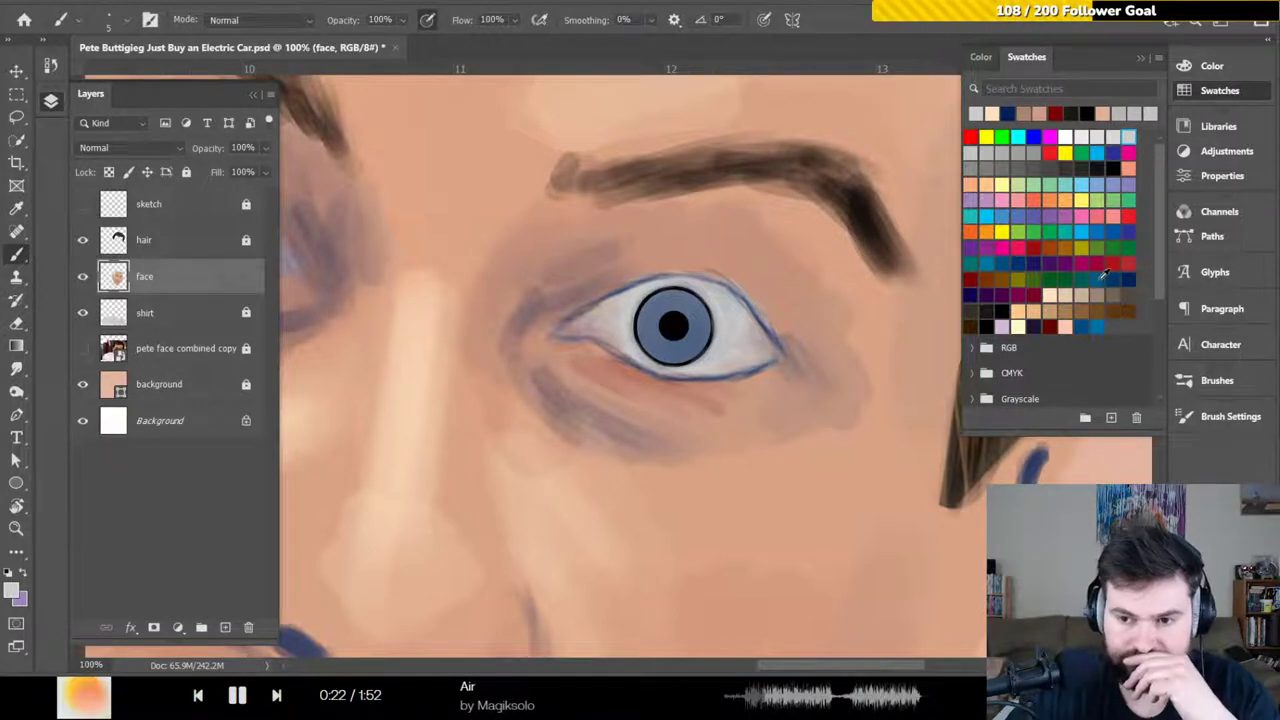
pyautogui.click(1097, 279)
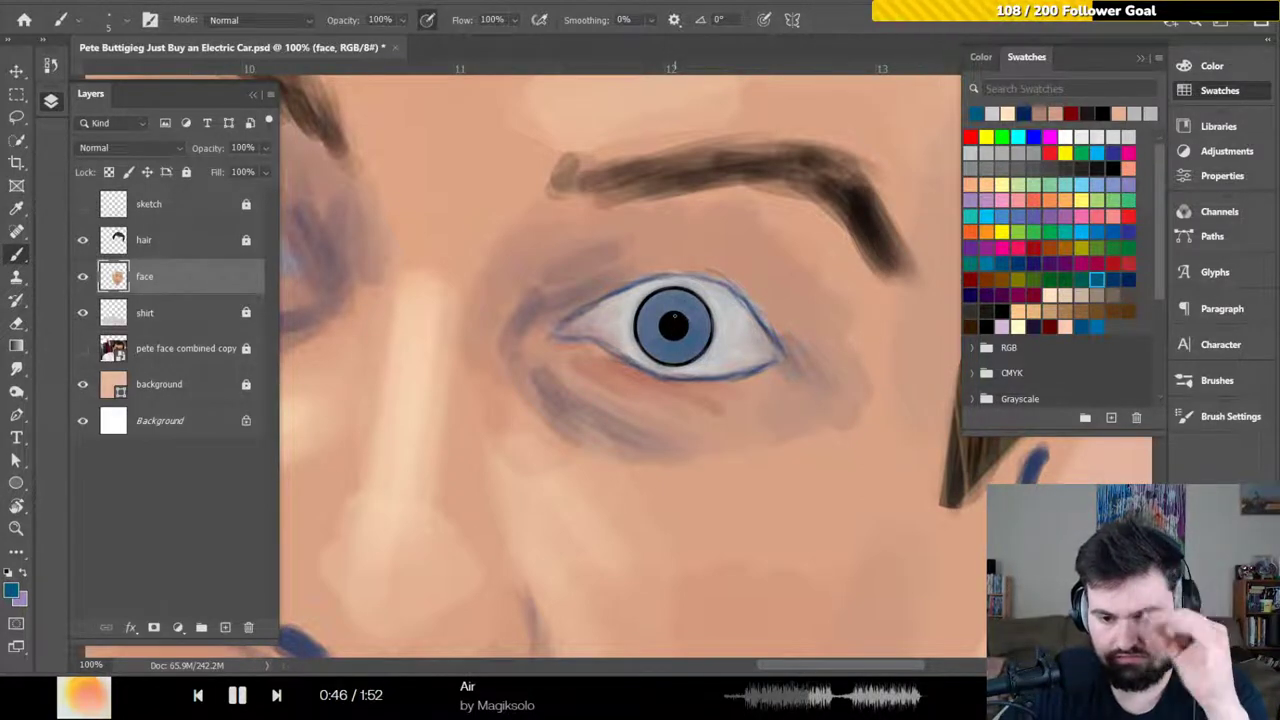
pyautogui.click(674, 322)
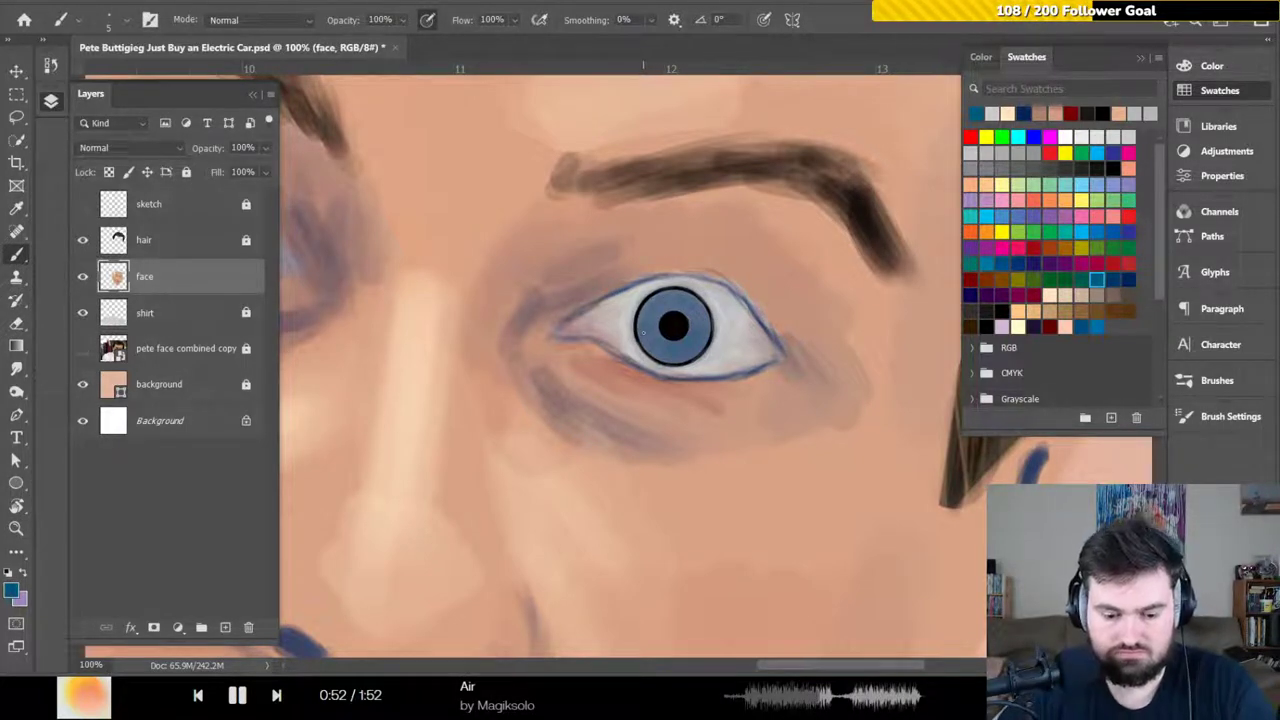
pyautogui.hotkey('ctrl', '-')
pyautogui.moveTo(650, 333); pyautogui.dragTo(726, 325)
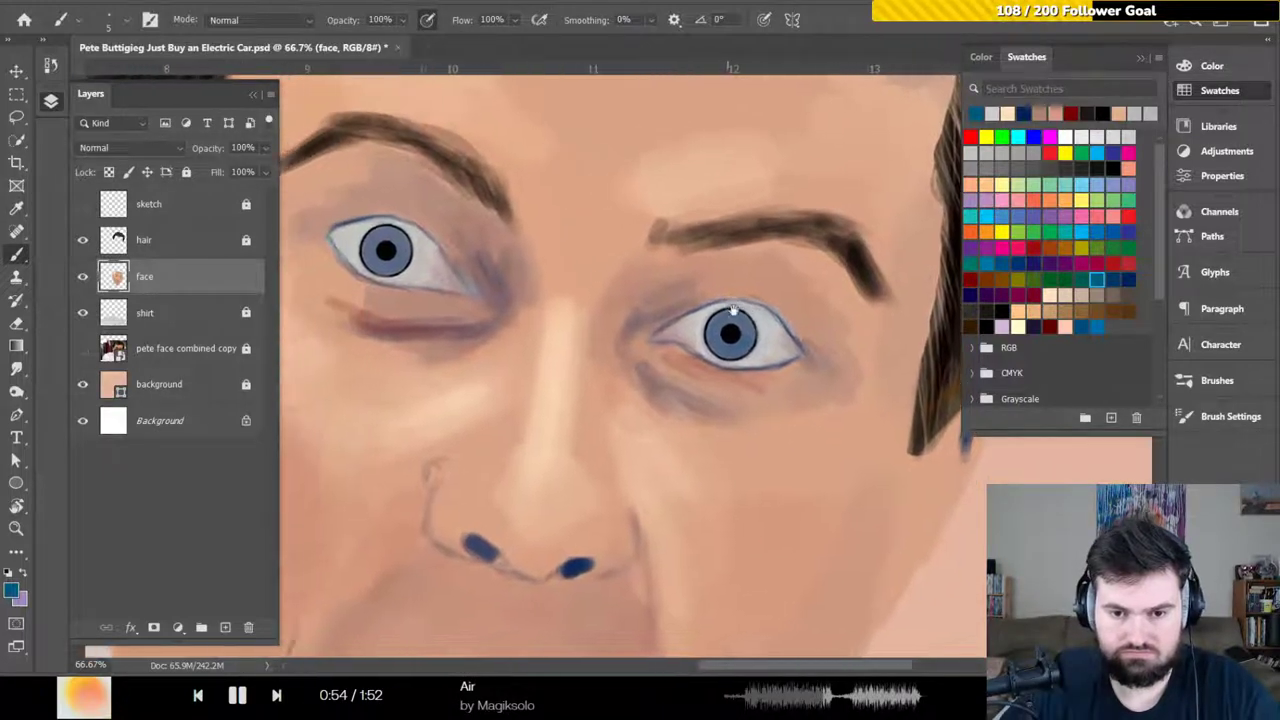
pyautogui.moveTo(592, 275); pyautogui.dragTo(702, 313)
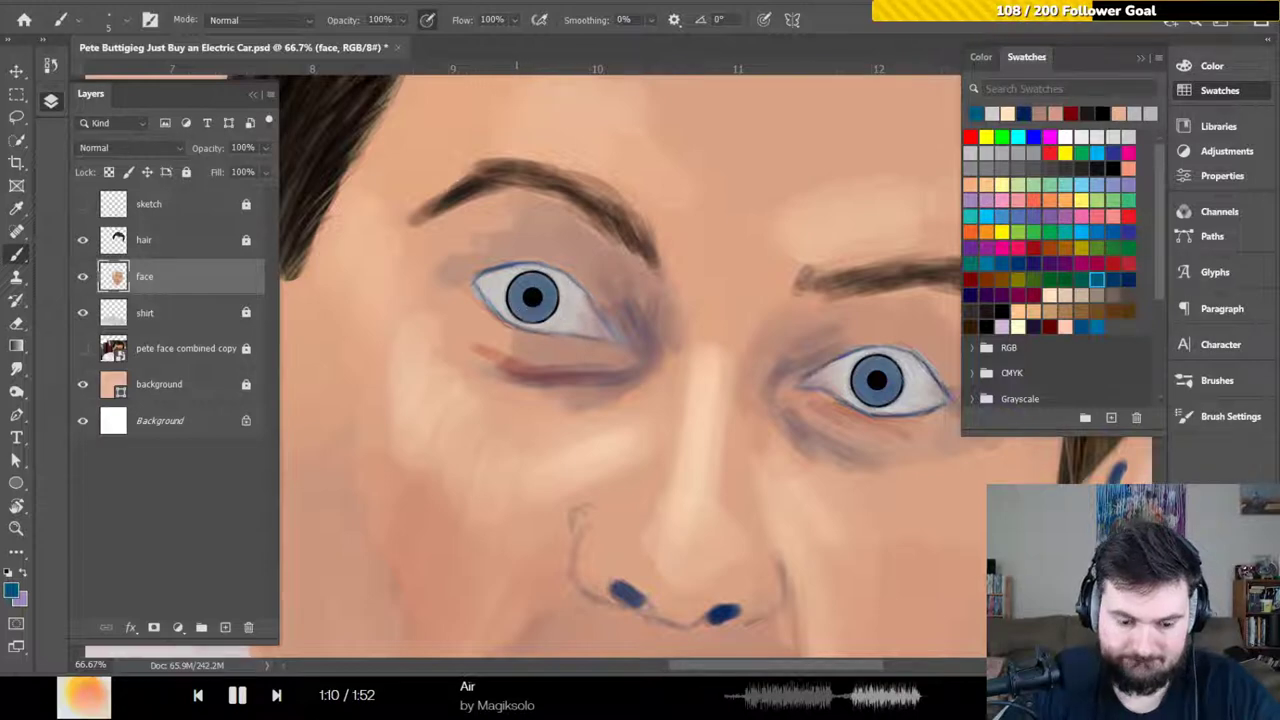
# Layer darker blue strokes and brighter blue strokes over the irises of both eyes
pyautogui.press('ctrl')
pyautogui.hotkey('ctrl', '+')
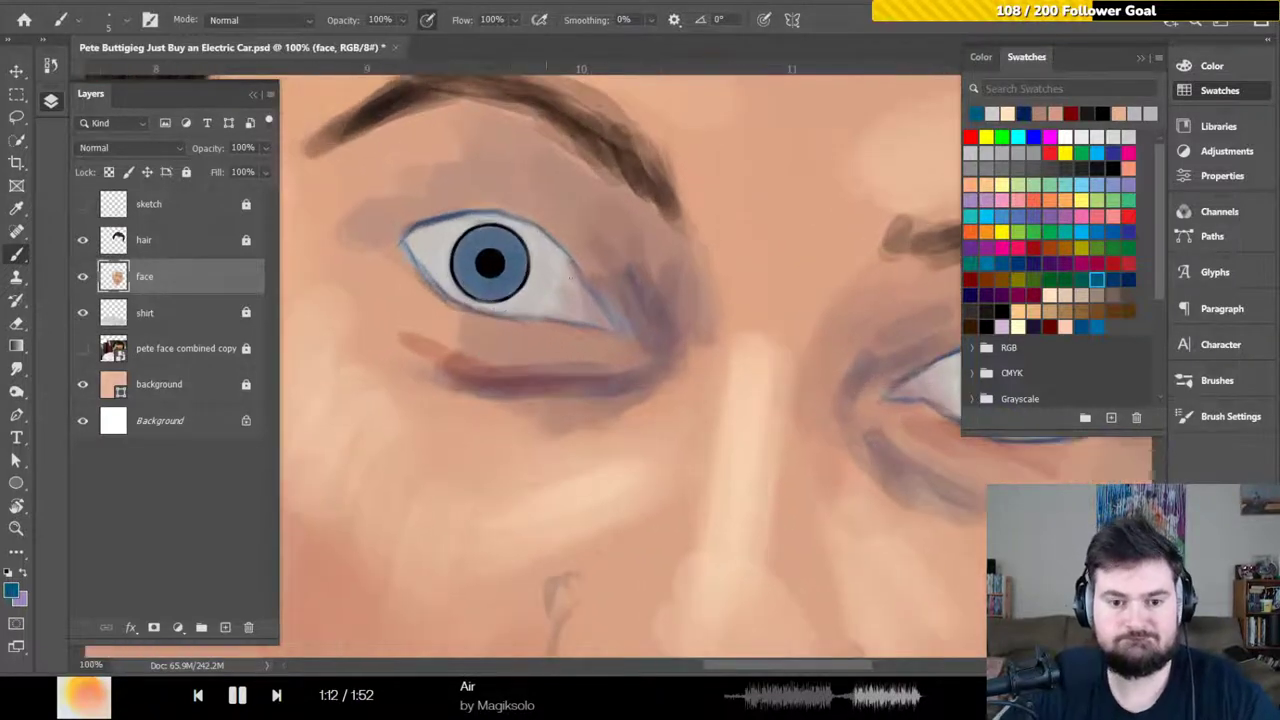
pyautogui.click(1113, 279)
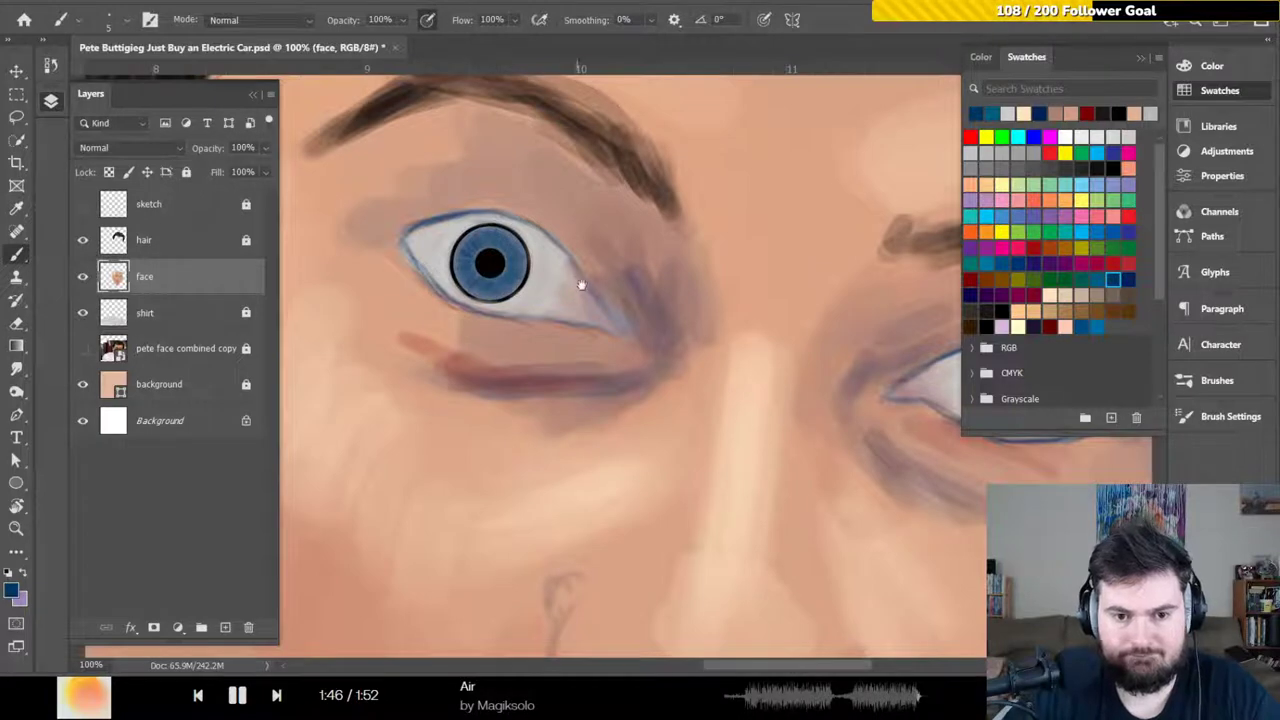
pyautogui.hscroll(5, 581, 286)
pyautogui.scroll(-1, 581, 286)
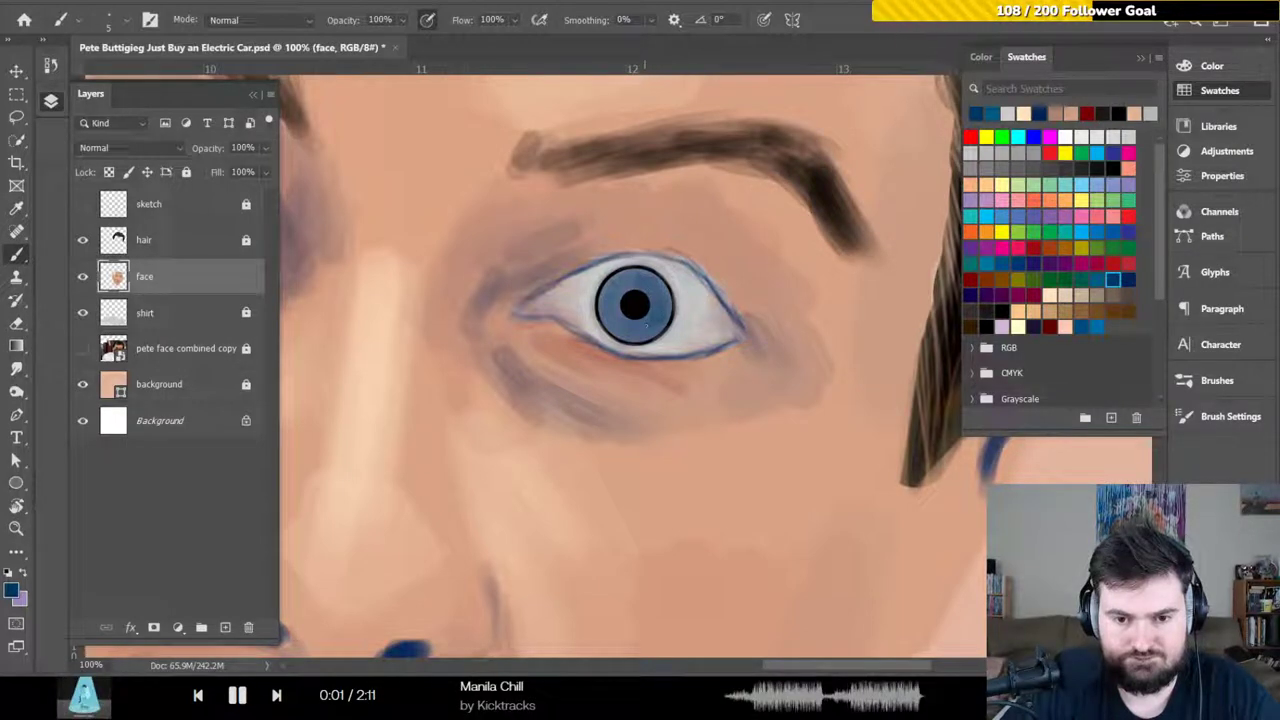
pyautogui.moveTo(636, 333); pyautogui.dragTo(620, 323)
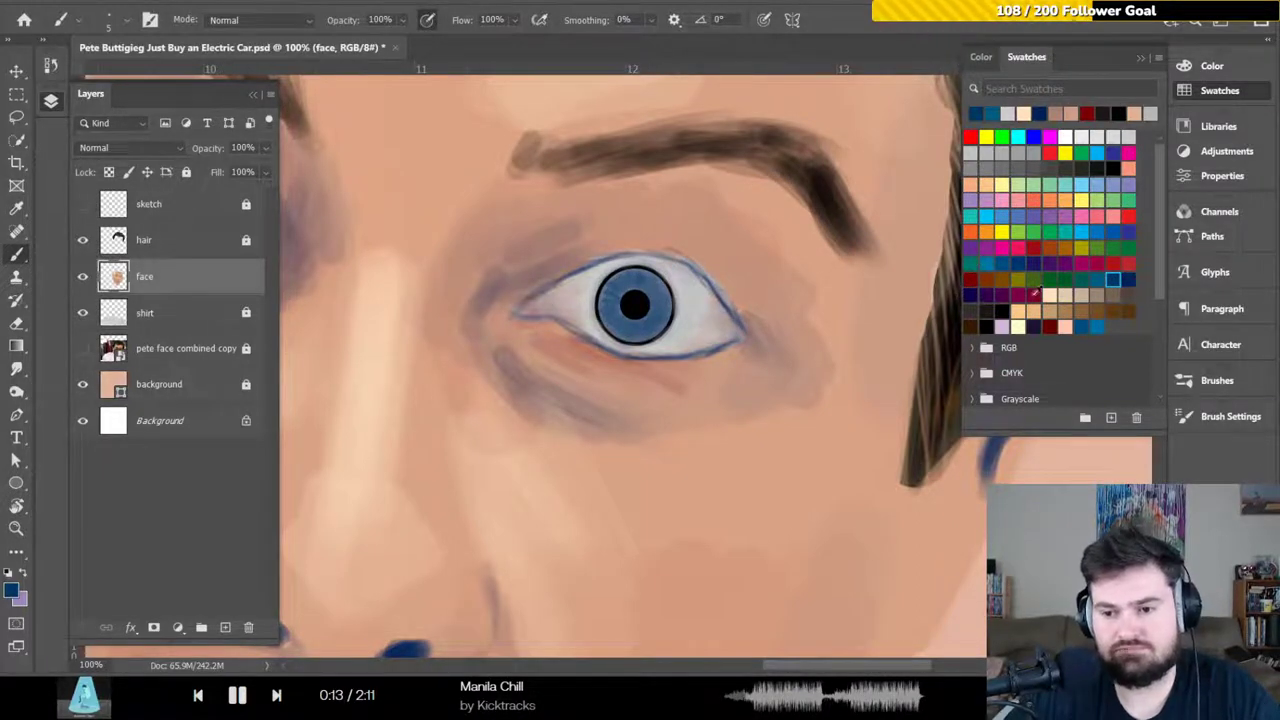
pyautogui.click(1098, 326)
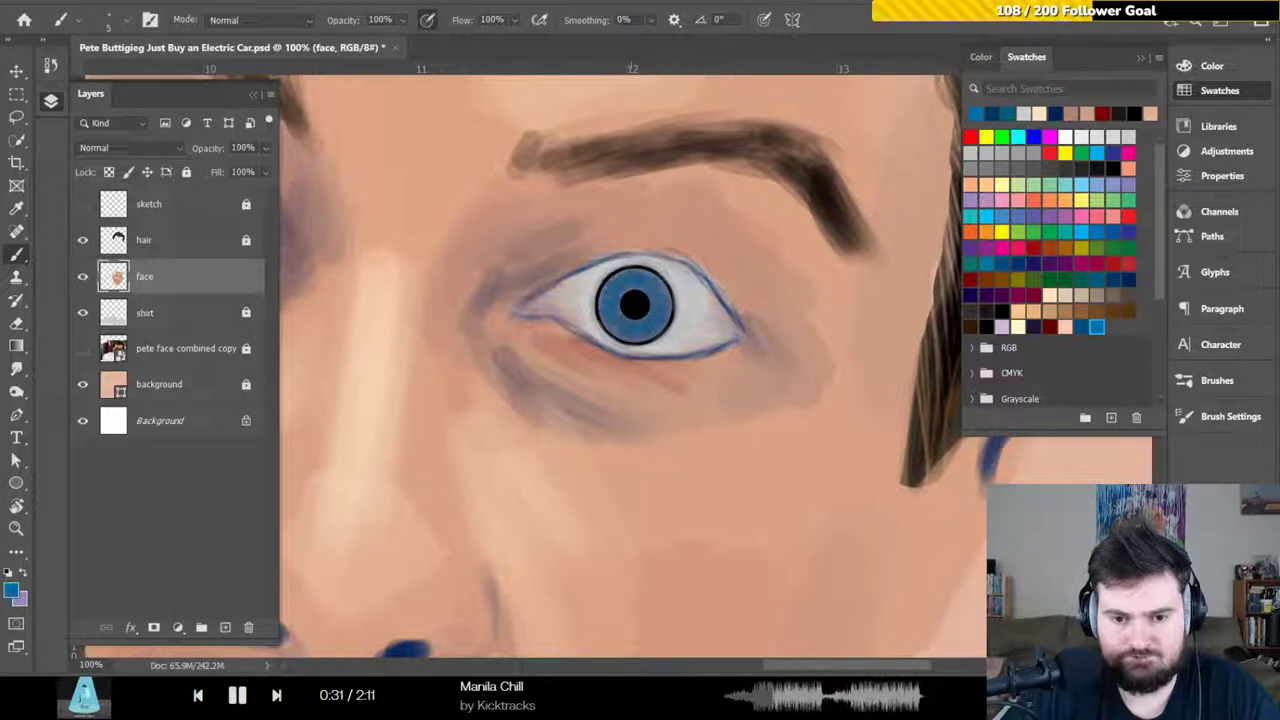
pyautogui.moveTo(591, 294); pyautogui.dragTo(666, 286)
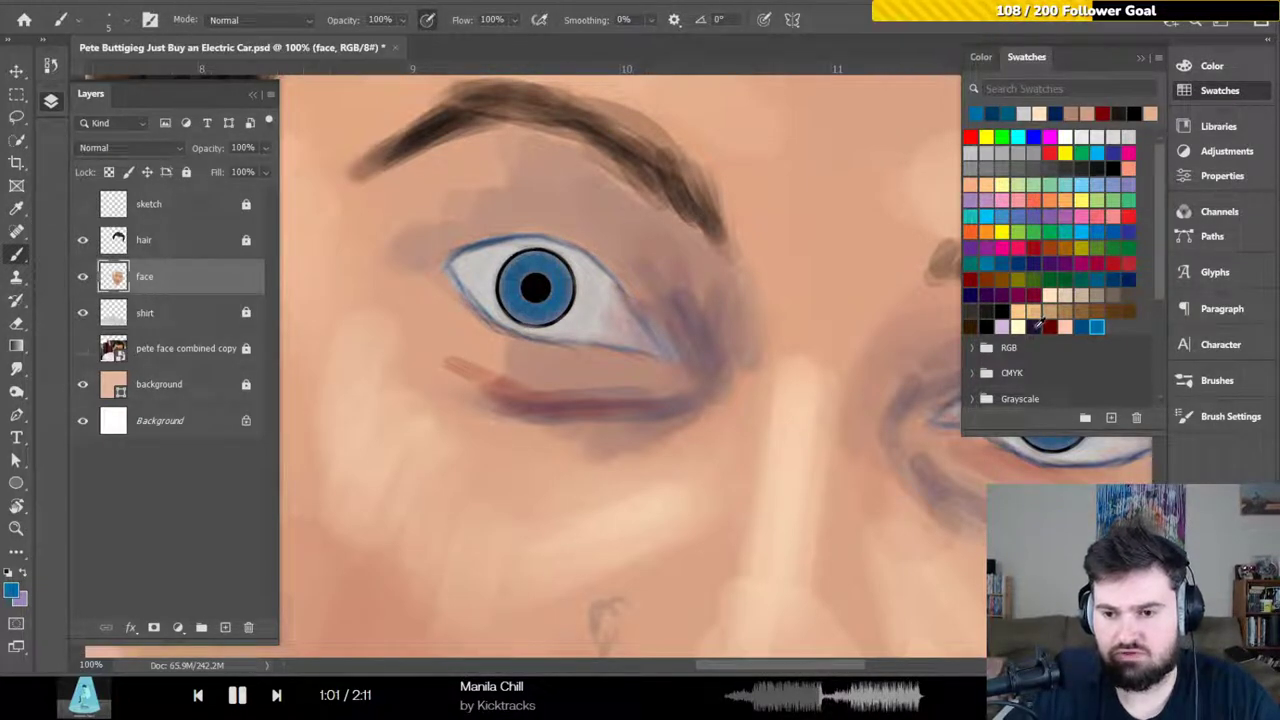
# Mix a dark teal painting color from the navy swatch, setting magenta to 0% and black to 80%, then 90%
pyautogui.click(1128, 280)
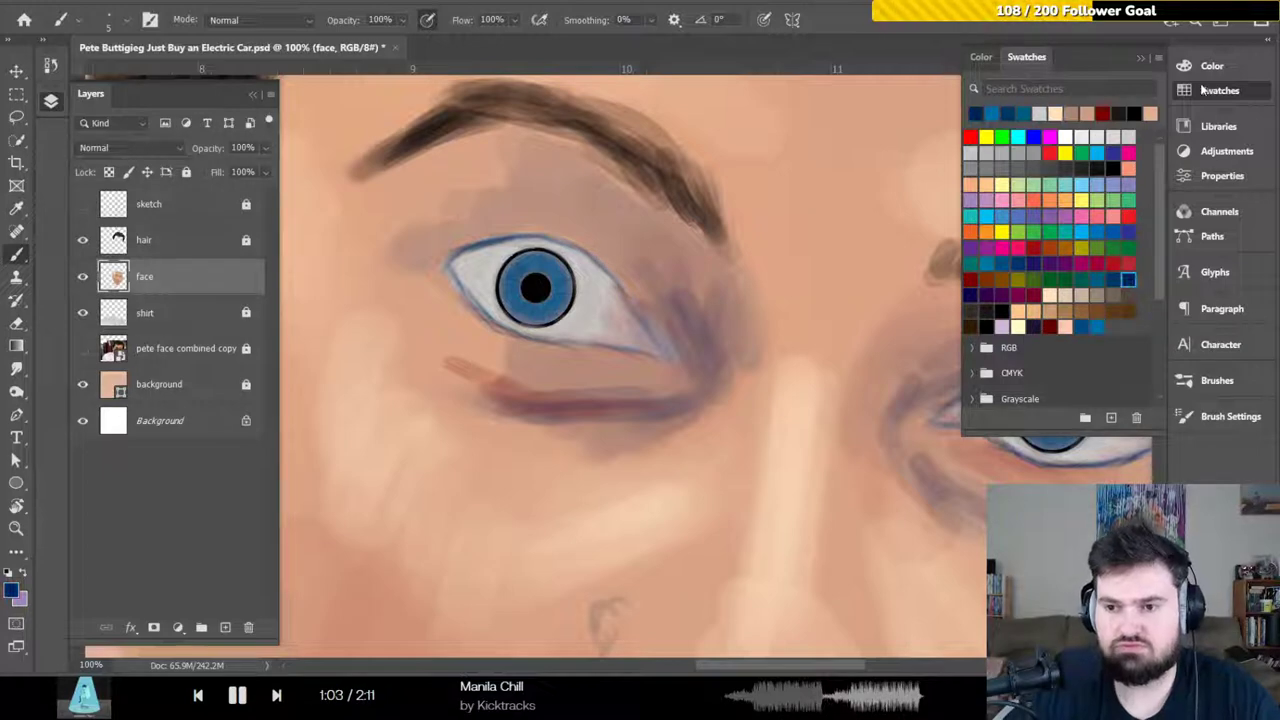
pyautogui.click(1213, 65)
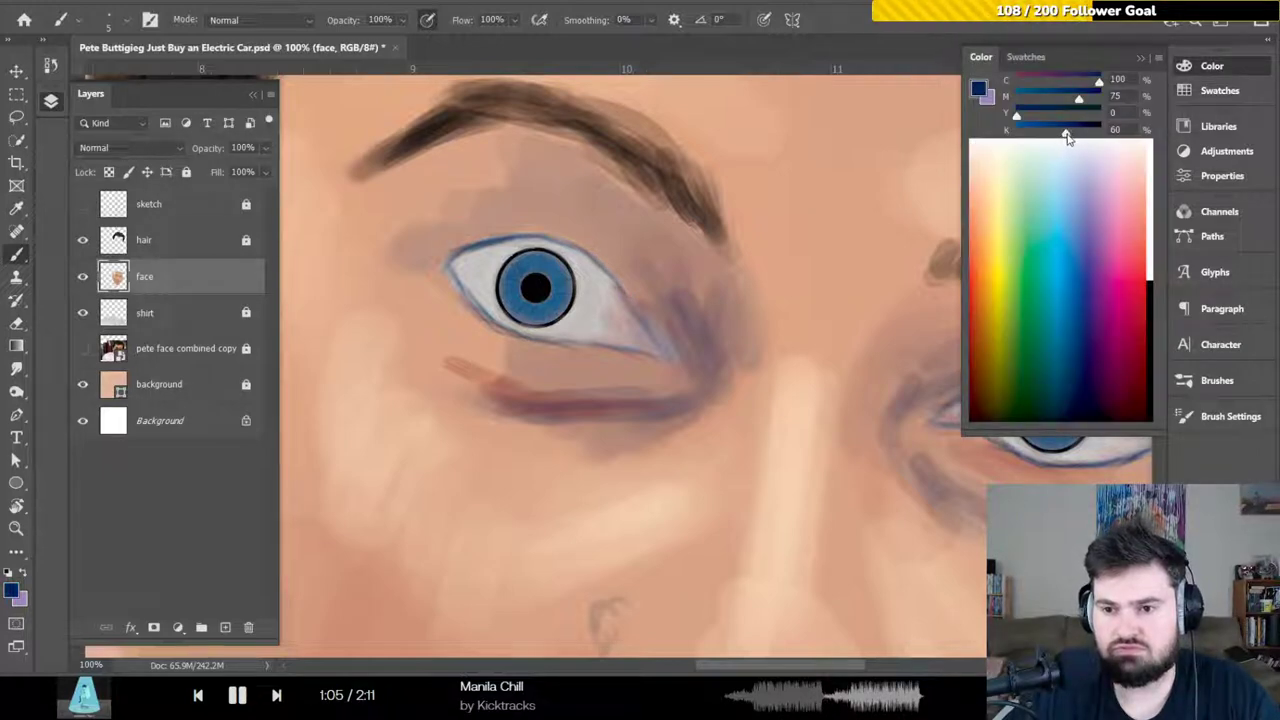
pyautogui.moveTo(1067, 138); pyautogui.dragTo(1083, 138)
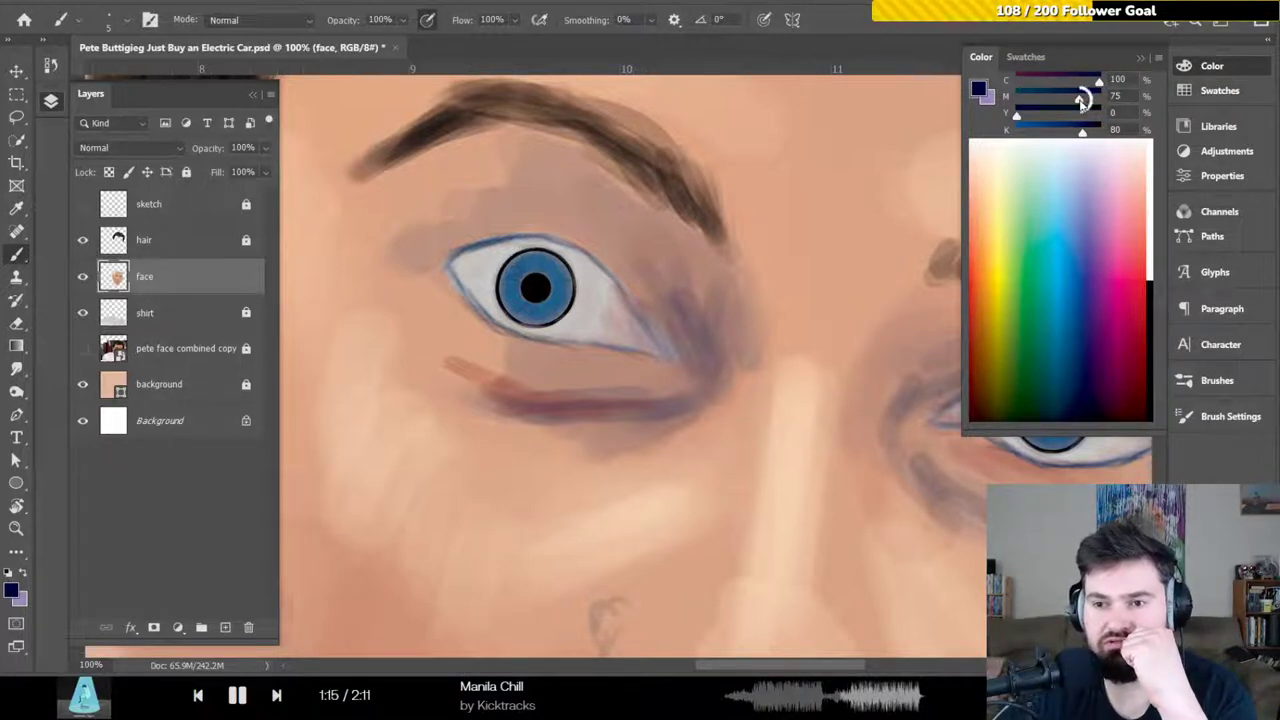
pyautogui.moveTo(1078, 103); pyautogui.dragTo(1015, 108)
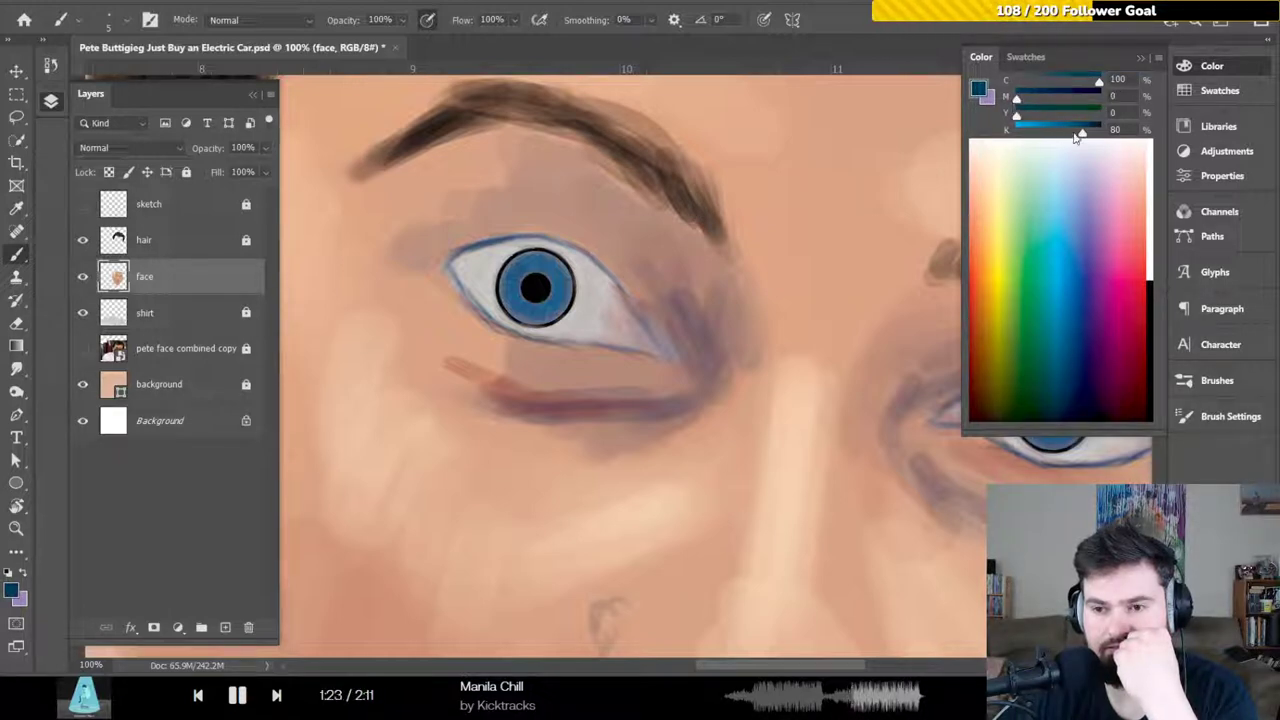
pyautogui.moveTo(1083, 135)
pyautogui.mouseDown()
pyautogui.moveTo(1106, 140)
pyautogui.moveTo(1094, 140)
pyautogui.mouseUp()
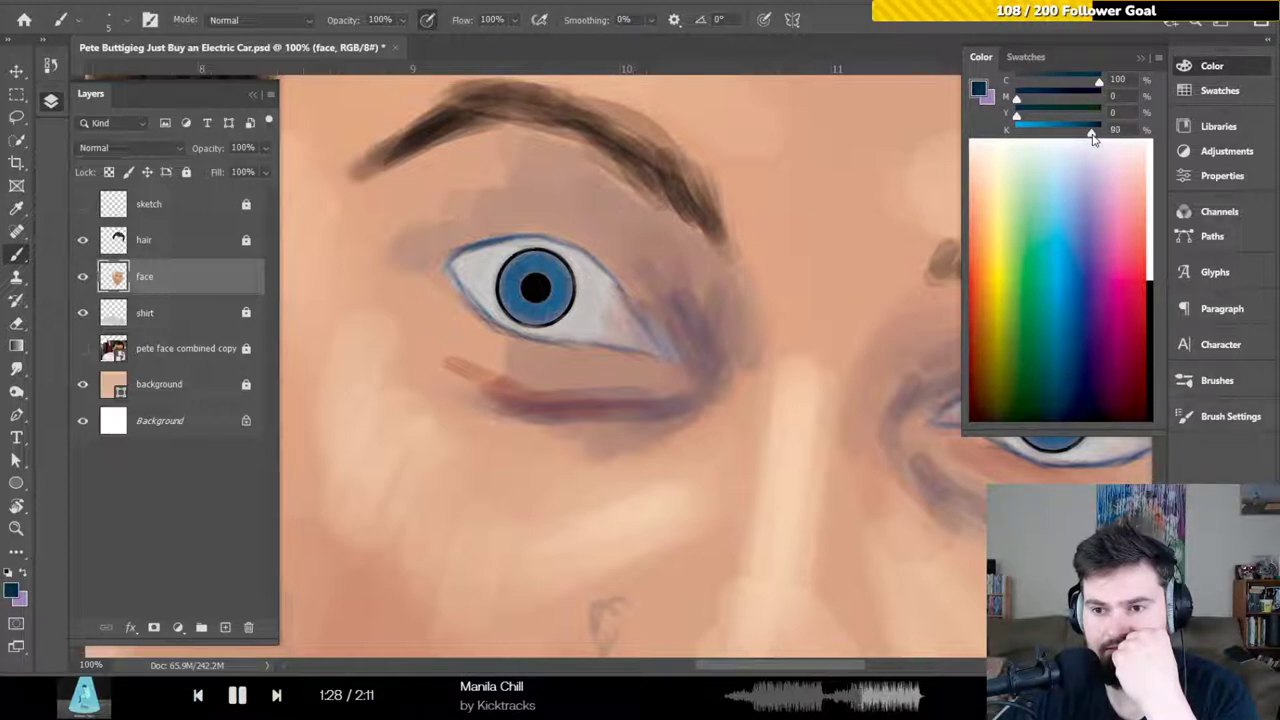
# Recall the recent teal with 100% cyan and 80% black and save it as a new swatch in the current library
pyautogui.click(1210, 92)
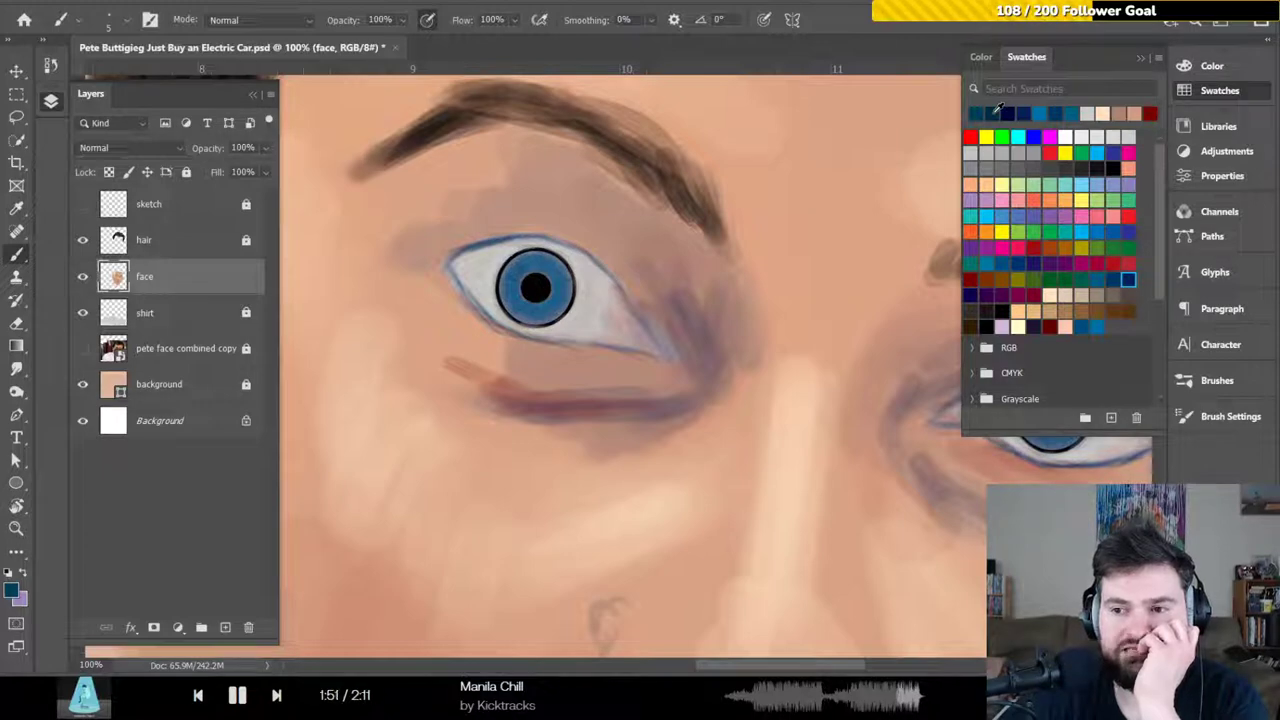
pyautogui.press('F6')
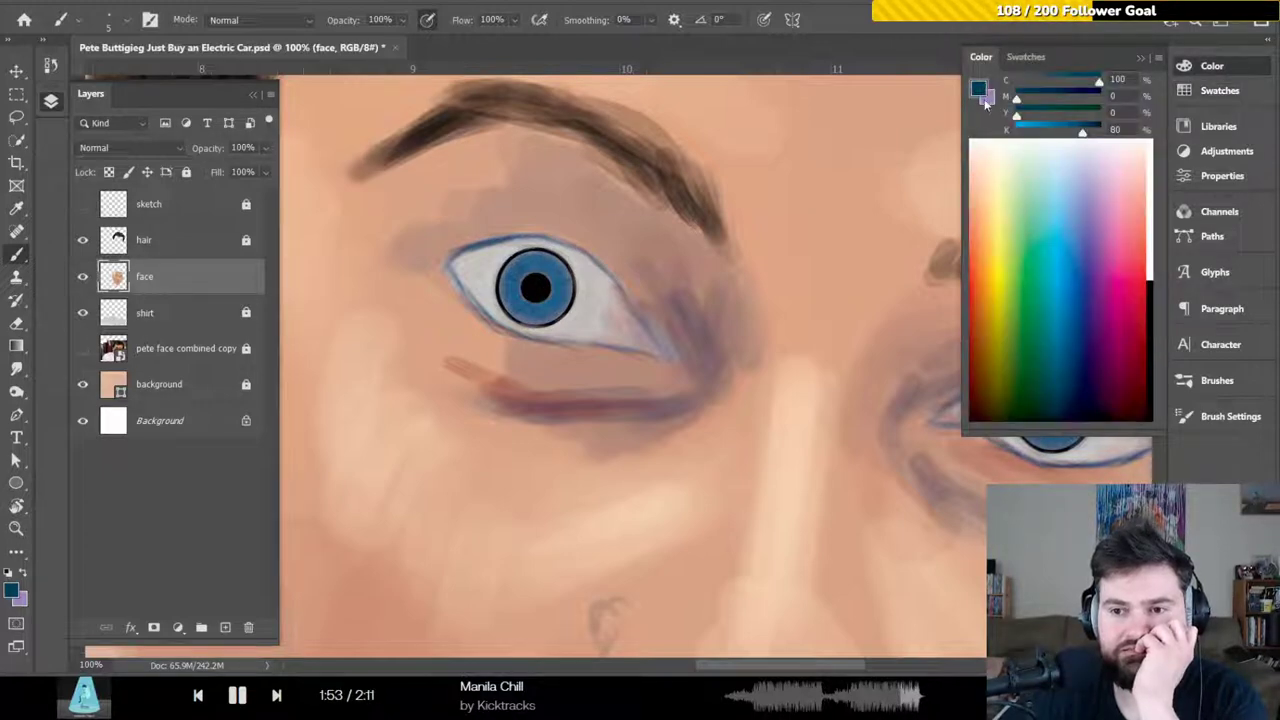
pyautogui.click(981, 90)
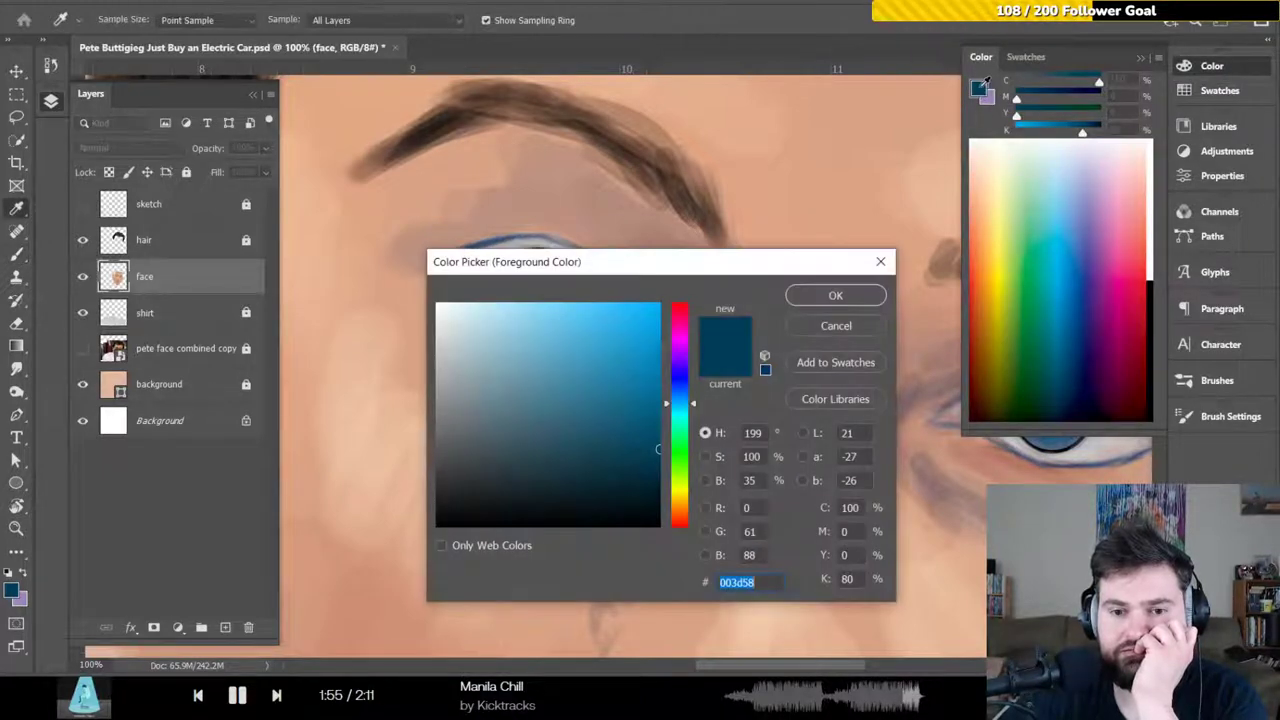
pyautogui.click(838, 362)
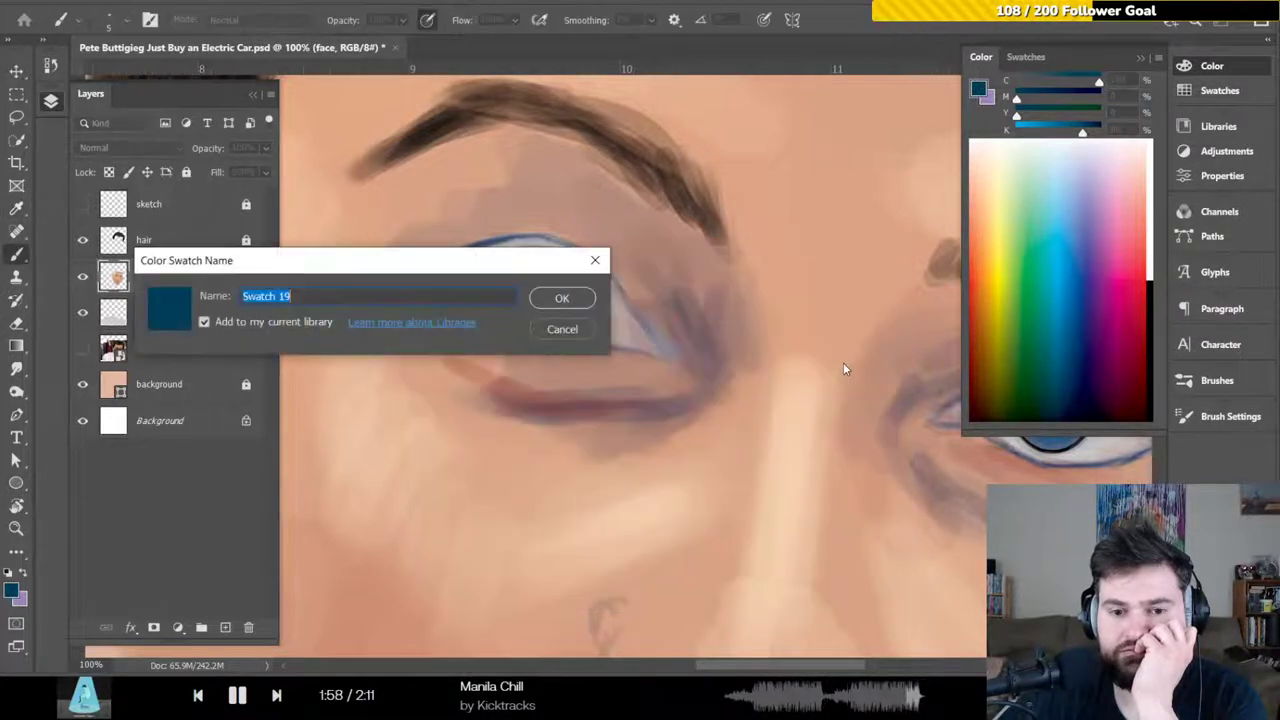
pyautogui.click(563, 299)
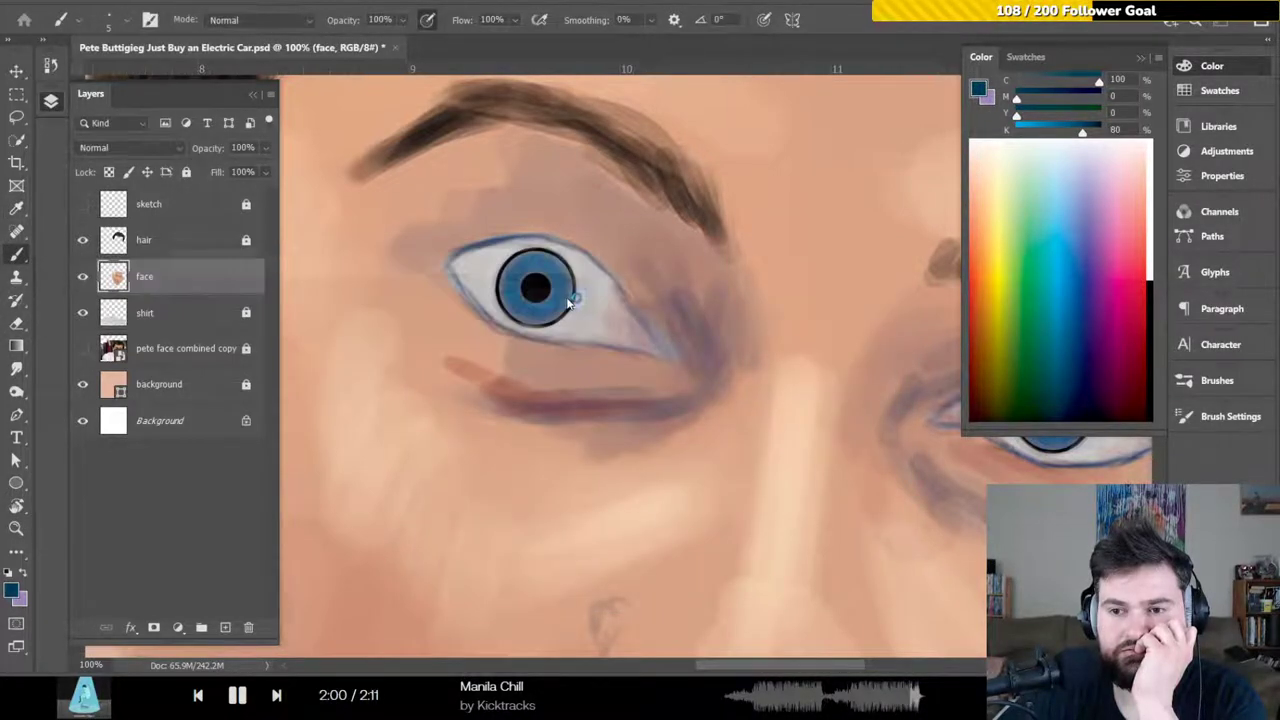
# Dismiss the reopened color picker and recall the recent dark teal with 90% black as the painting color
pyautogui.click(1208, 90)
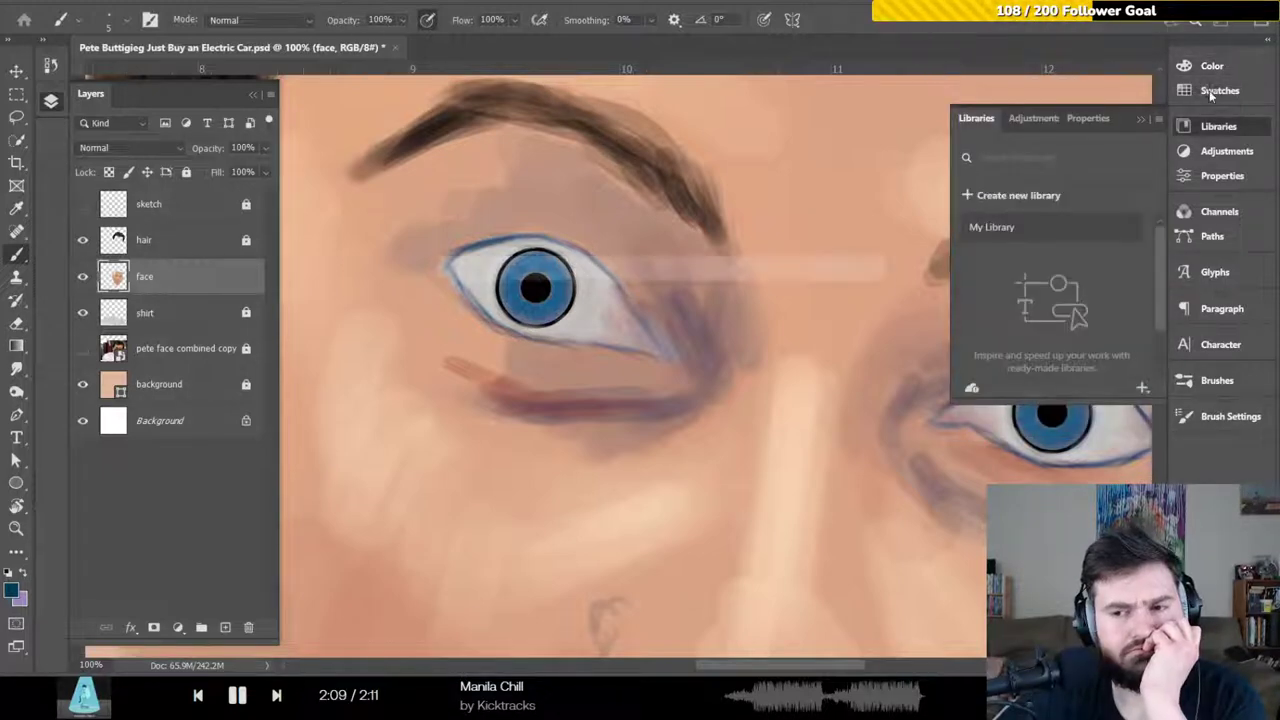
pyautogui.press('i')
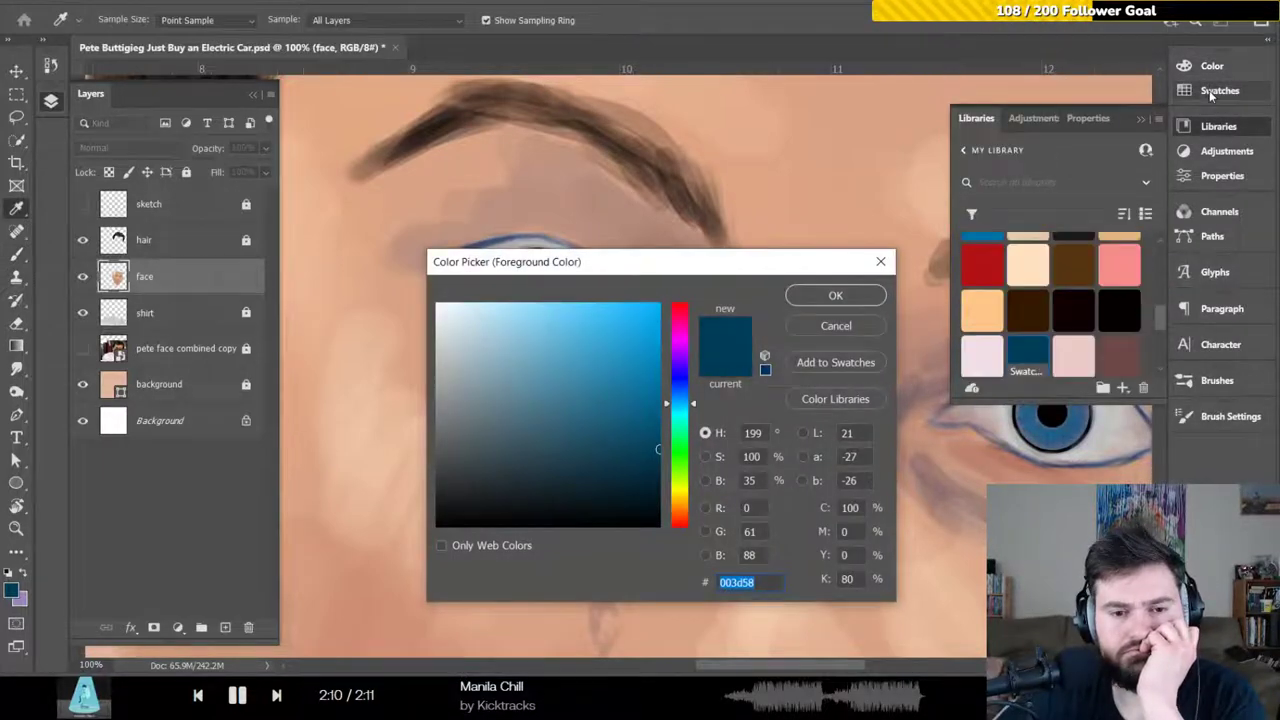
pyautogui.click(880, 262)
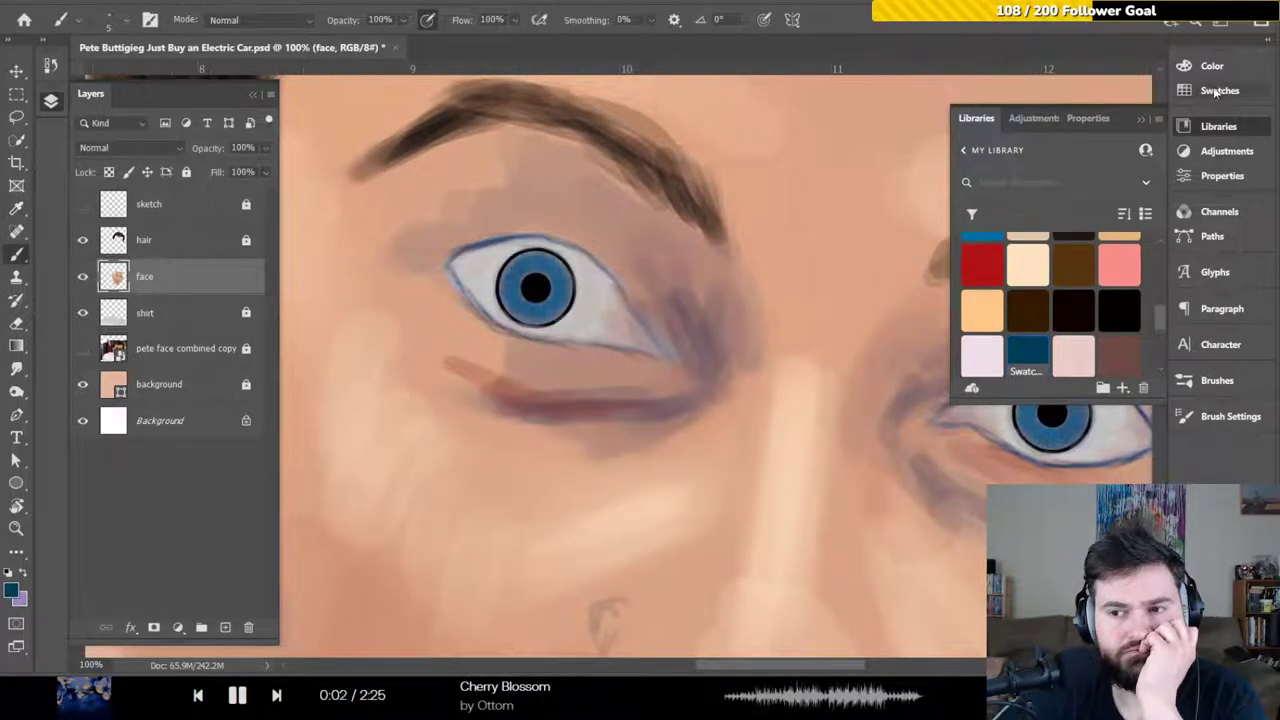
pyautogui.click(1217, 91)
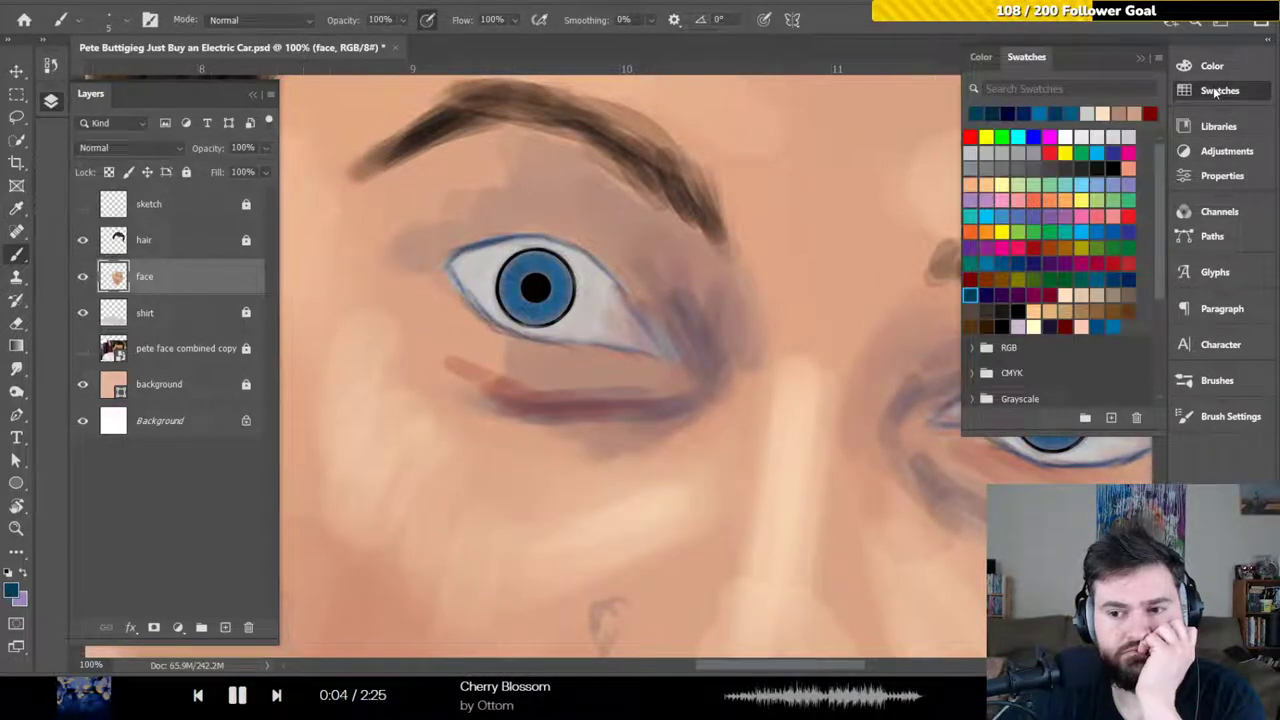
pyautogui.click(996, 111)
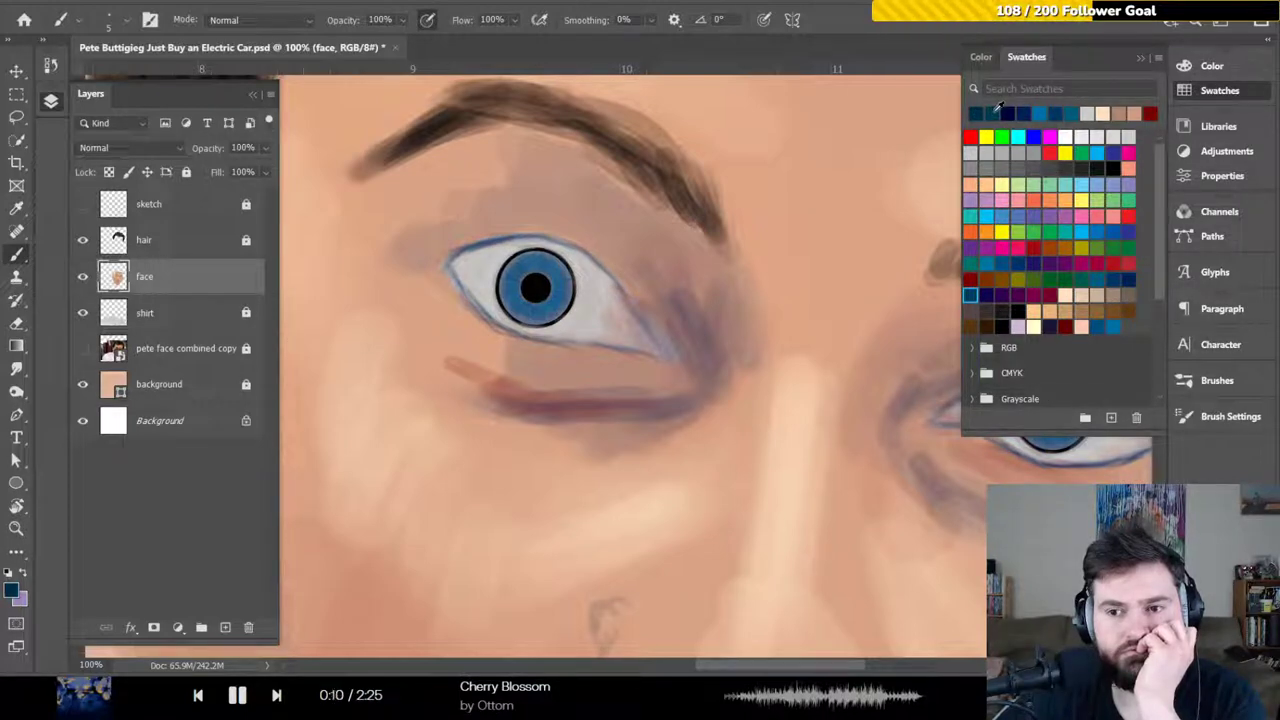
pyautogui.click(1213, 68)
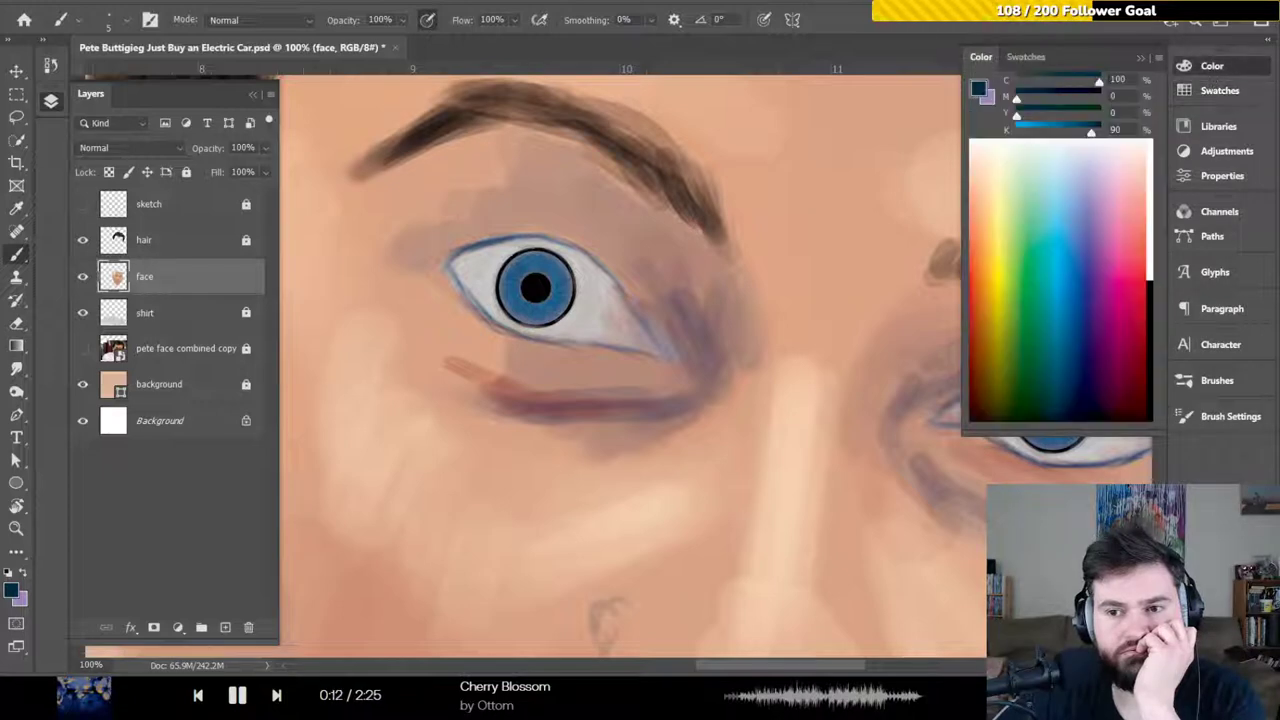
# Save the dark teal with 100% cyan and 90% black as a new swatch in the current library
pyautogui.click(981, 91)
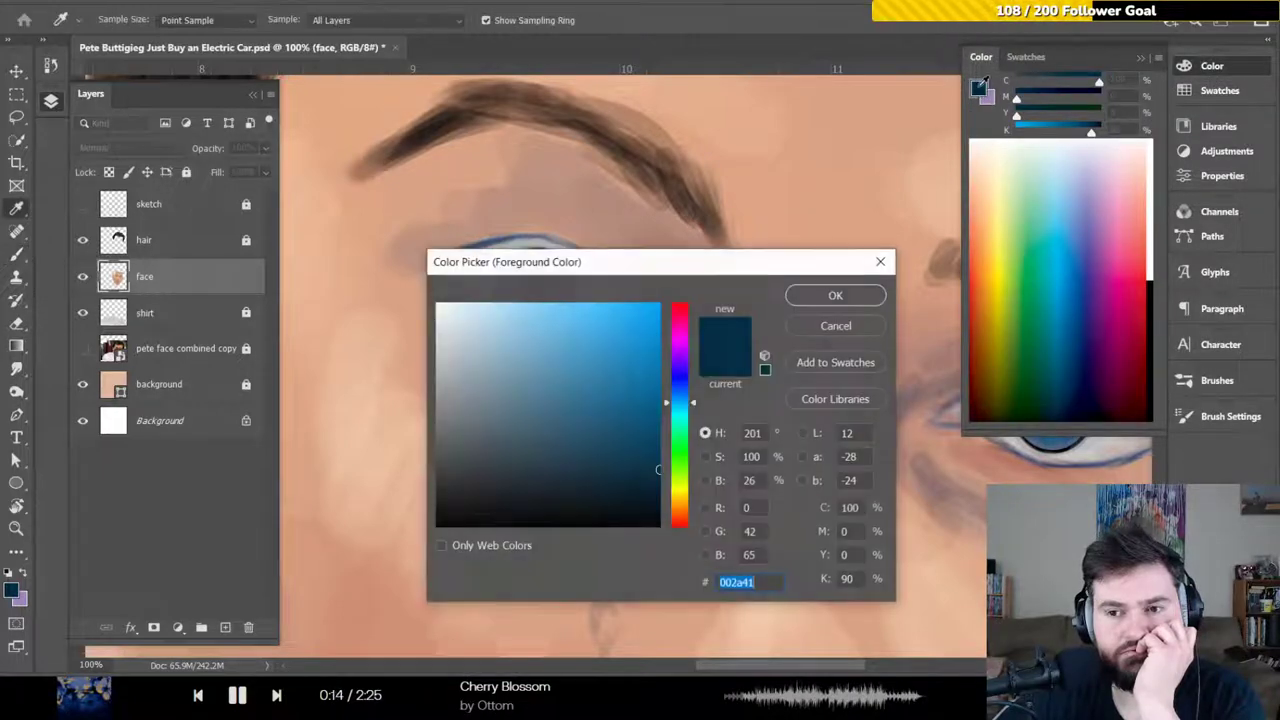
pyautogui.click(842, 364)
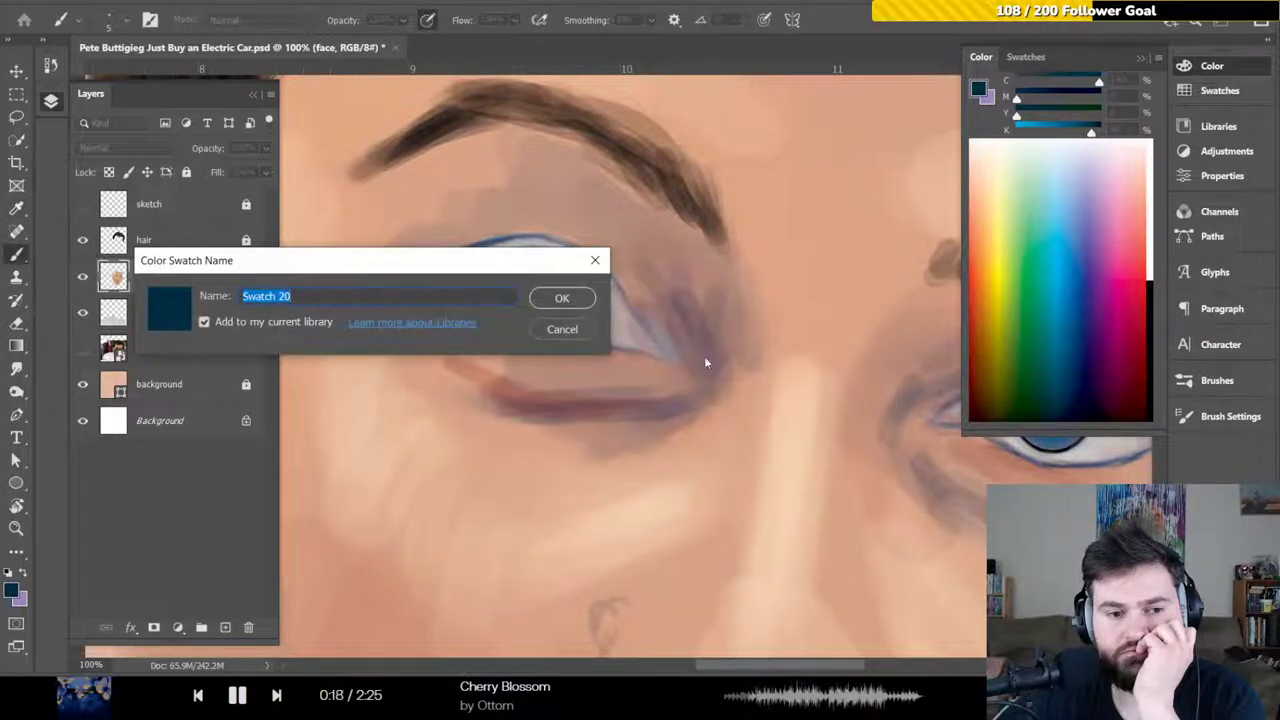
pyautogui.click(562, 298)
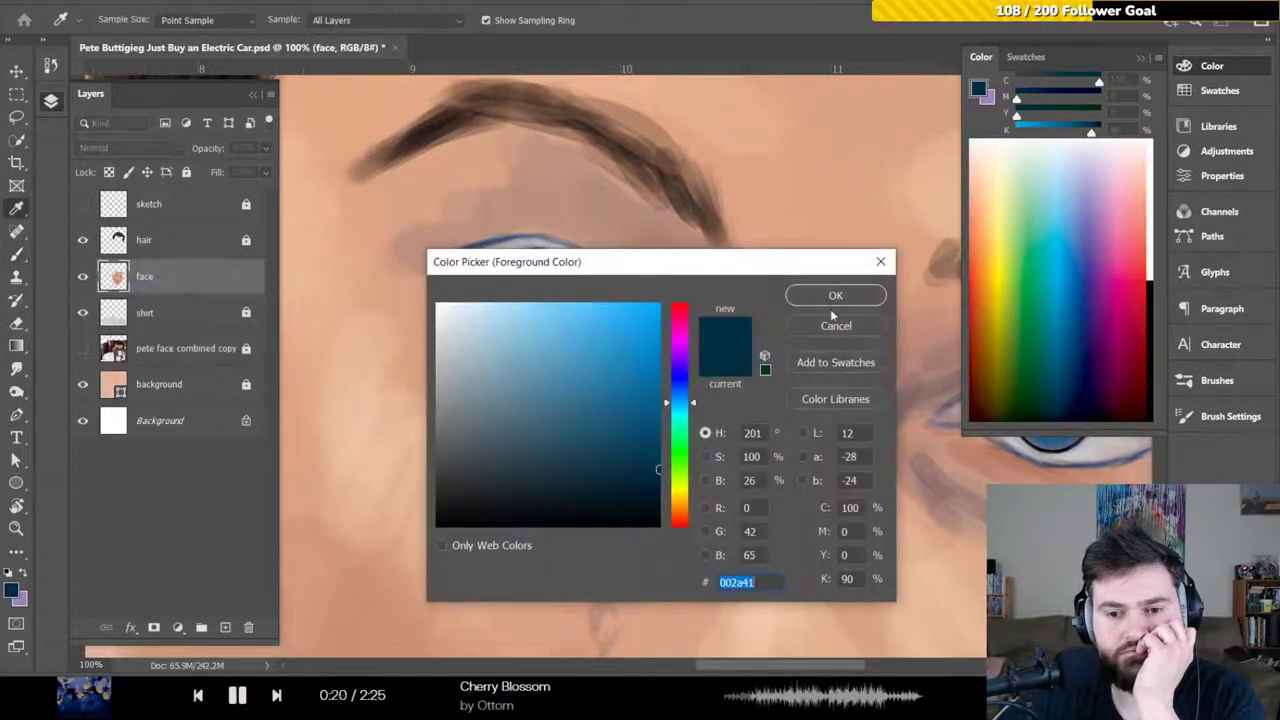
pyautogui.click(881, 263)
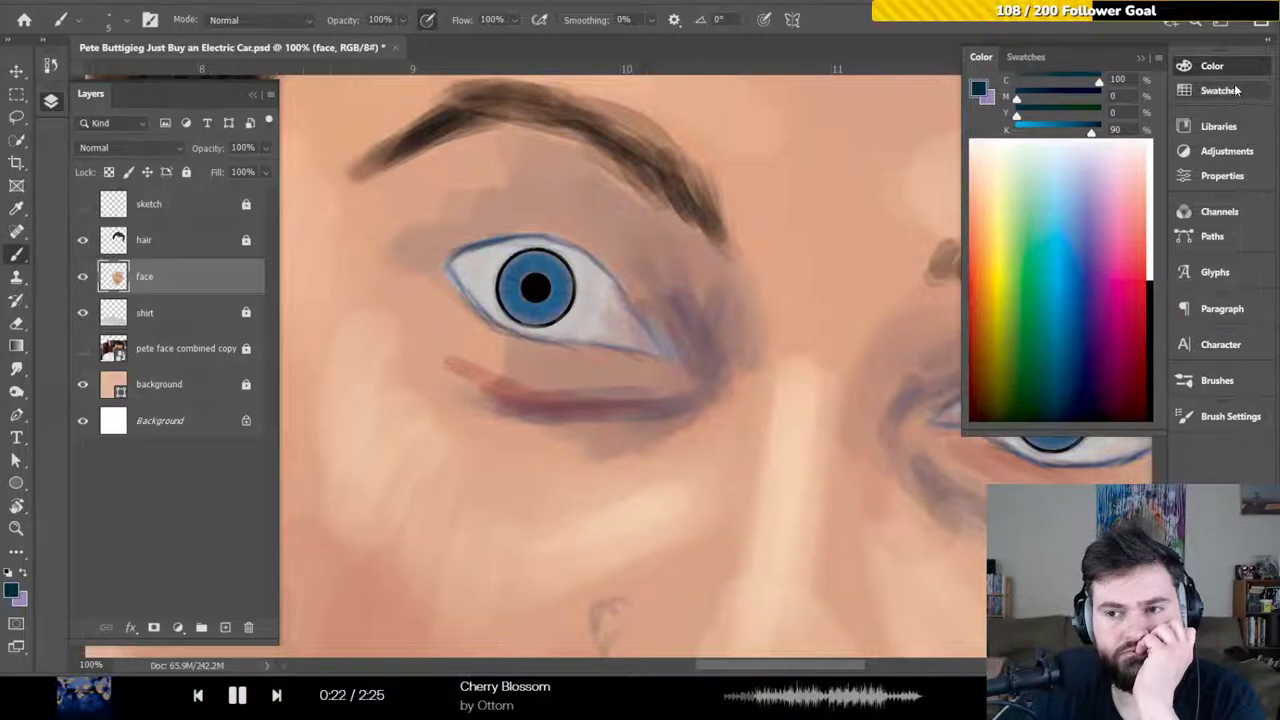
# Deepen the iris of the subject's left eye with fine strokes of the dark teal and a very dark navy swatch
pyautogui.click(1220, 91)
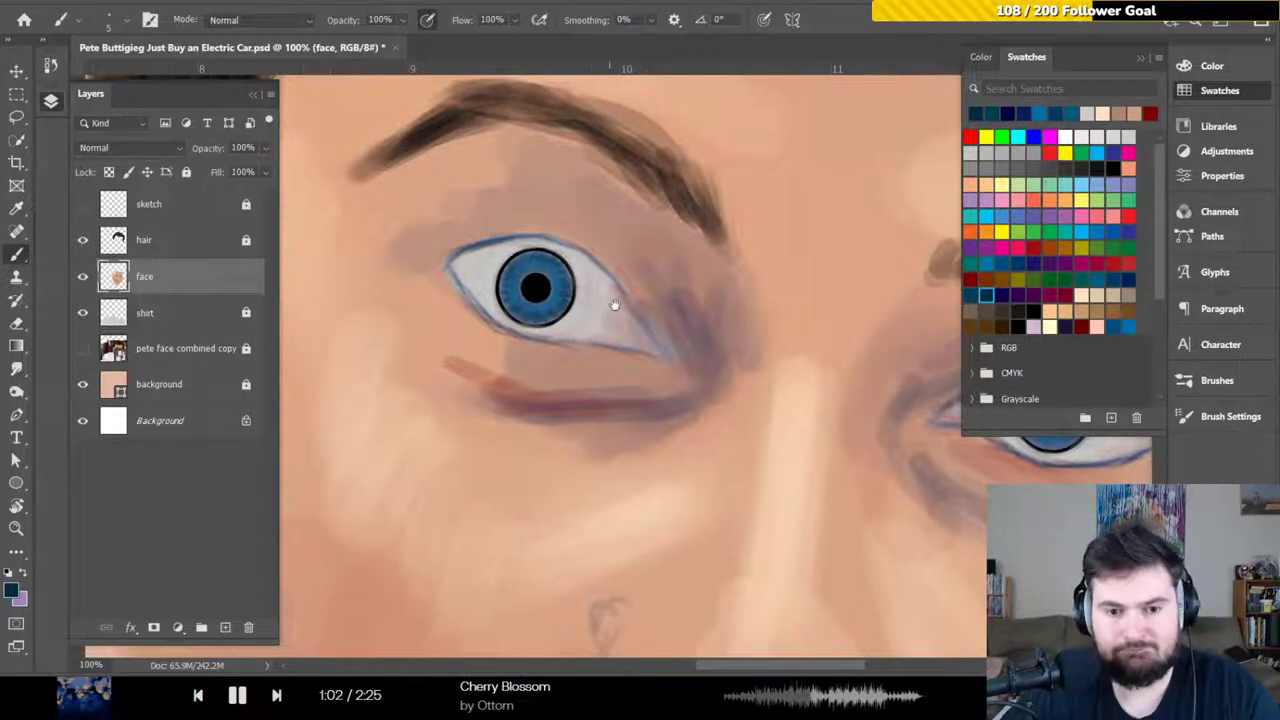
pyautogui.moveTo(609, 297); pyautogui.dragTo(492, 249)
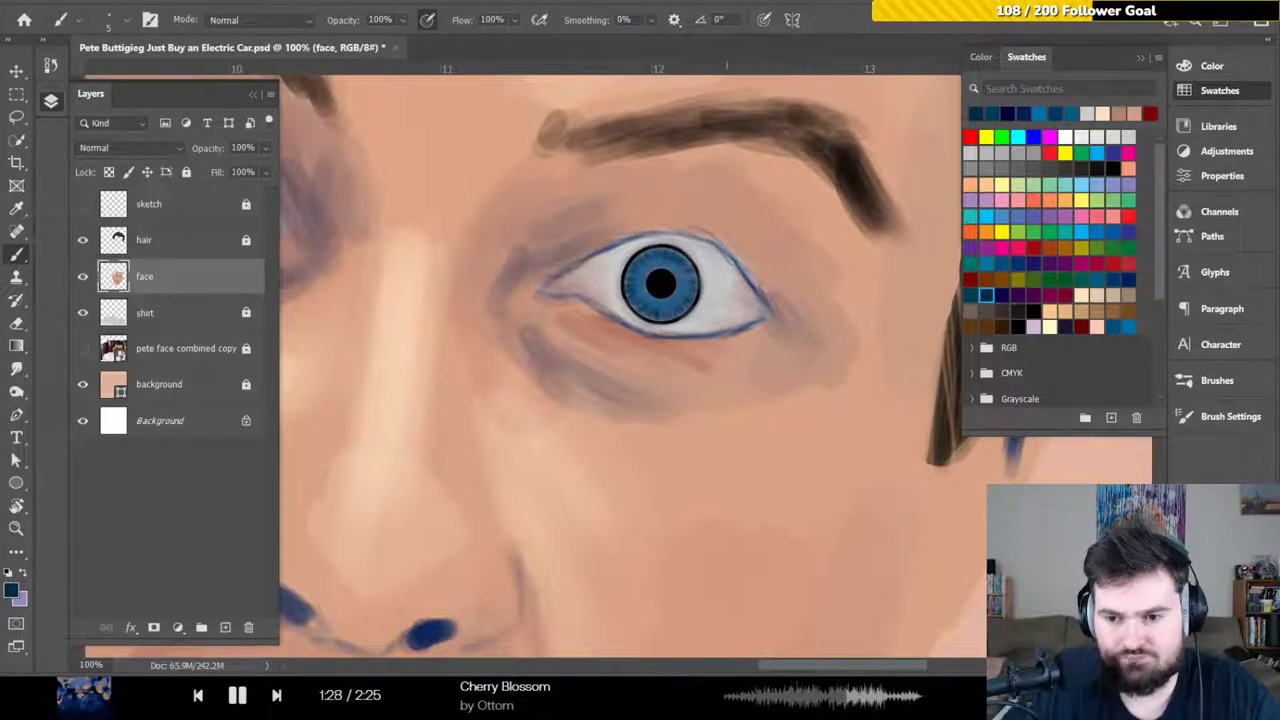
pyautogui.click(1066, 324)
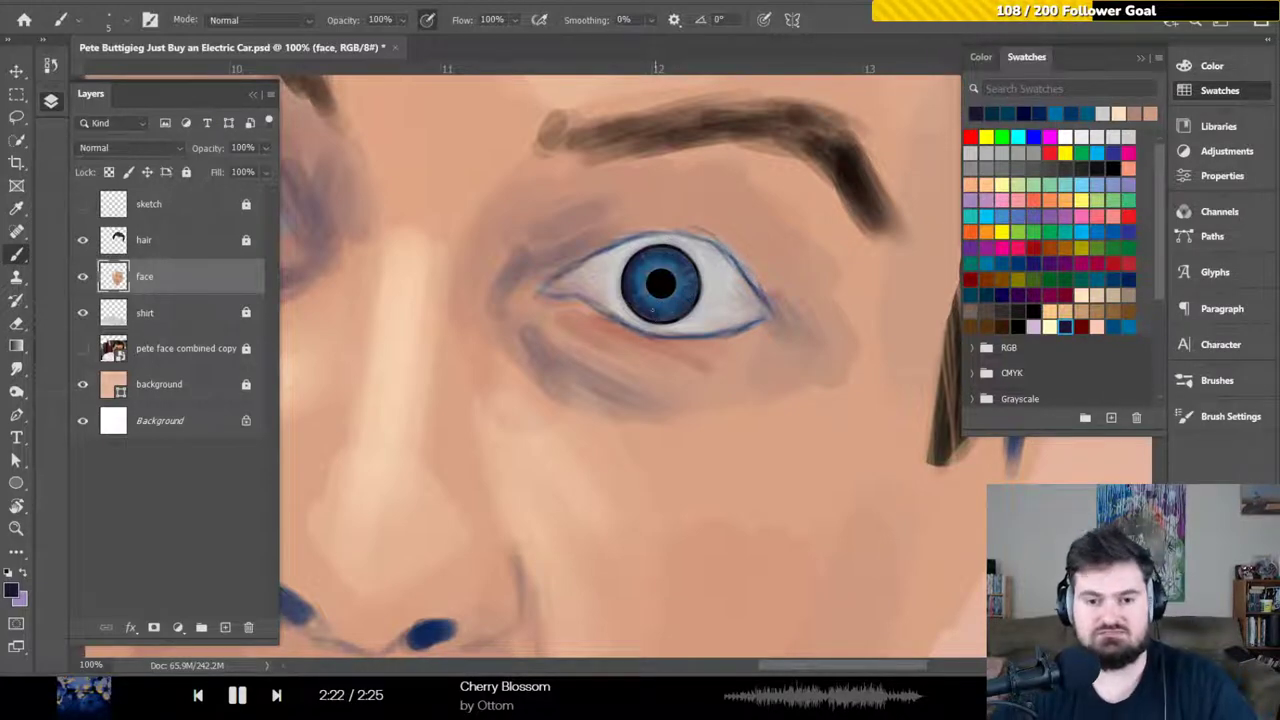
pyautogui.click(660, 284)
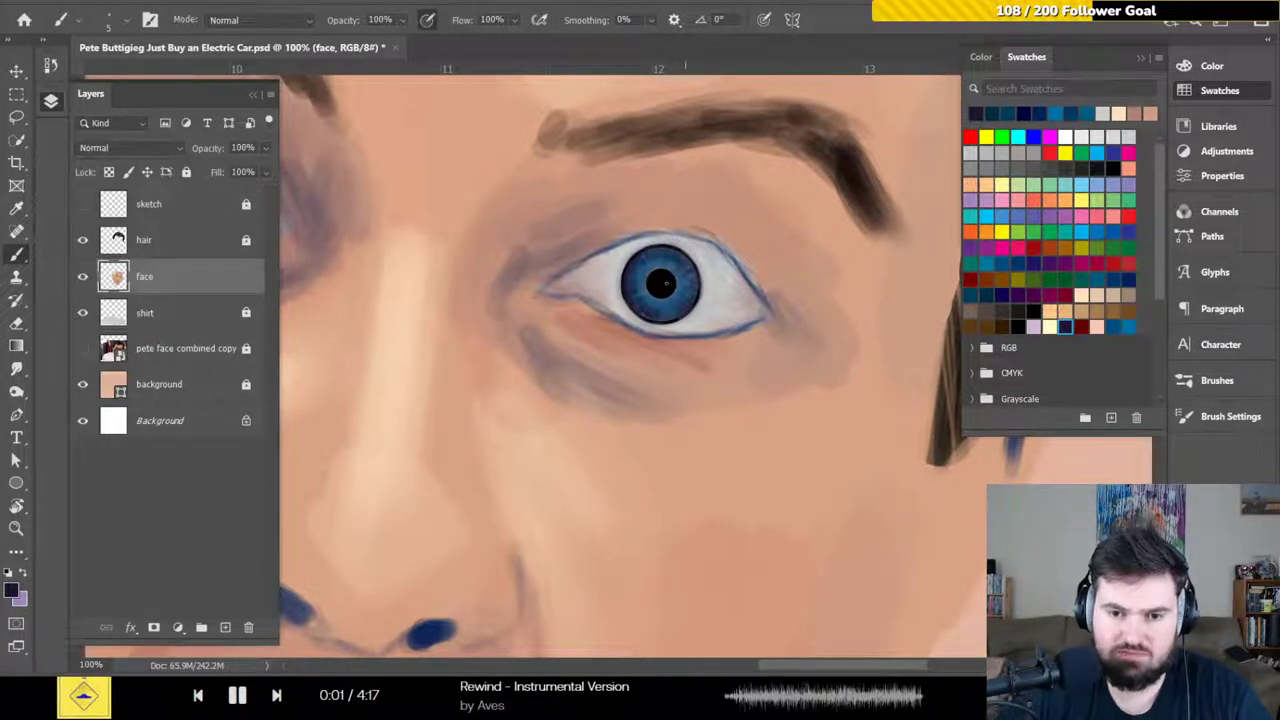
pyautogui.moveTo(667, 285); pyautogui.dragTo(651, 313)
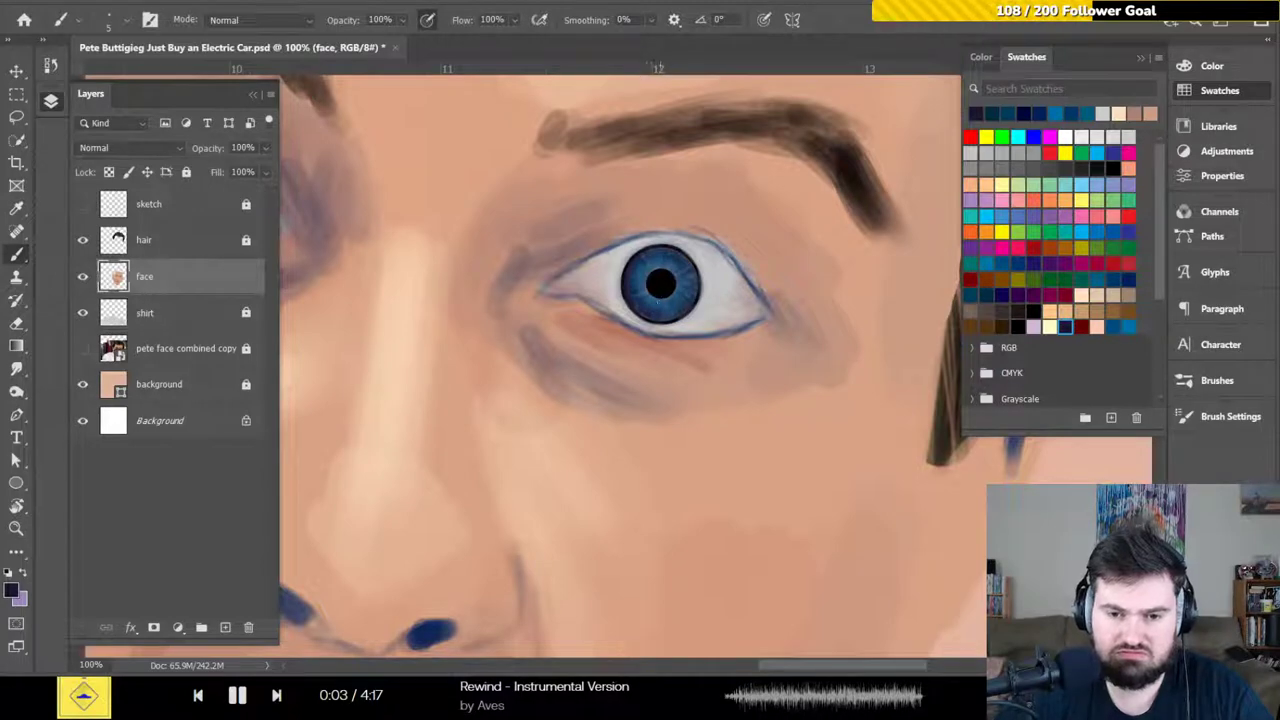
# Try small white catchlights around the upper pupil of the subject's left eye, check them against the whole portrait, and undo them
pyautogui.click(1065, 136)
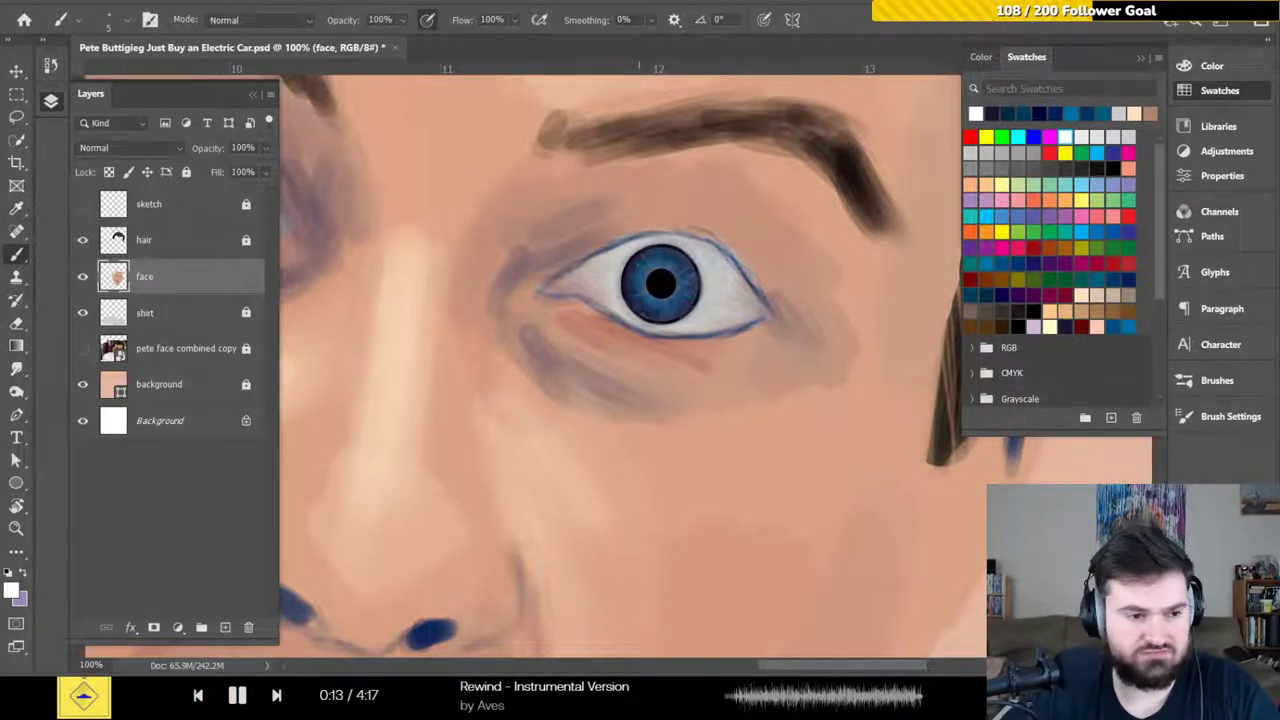
pyautogui.click(652, 271)
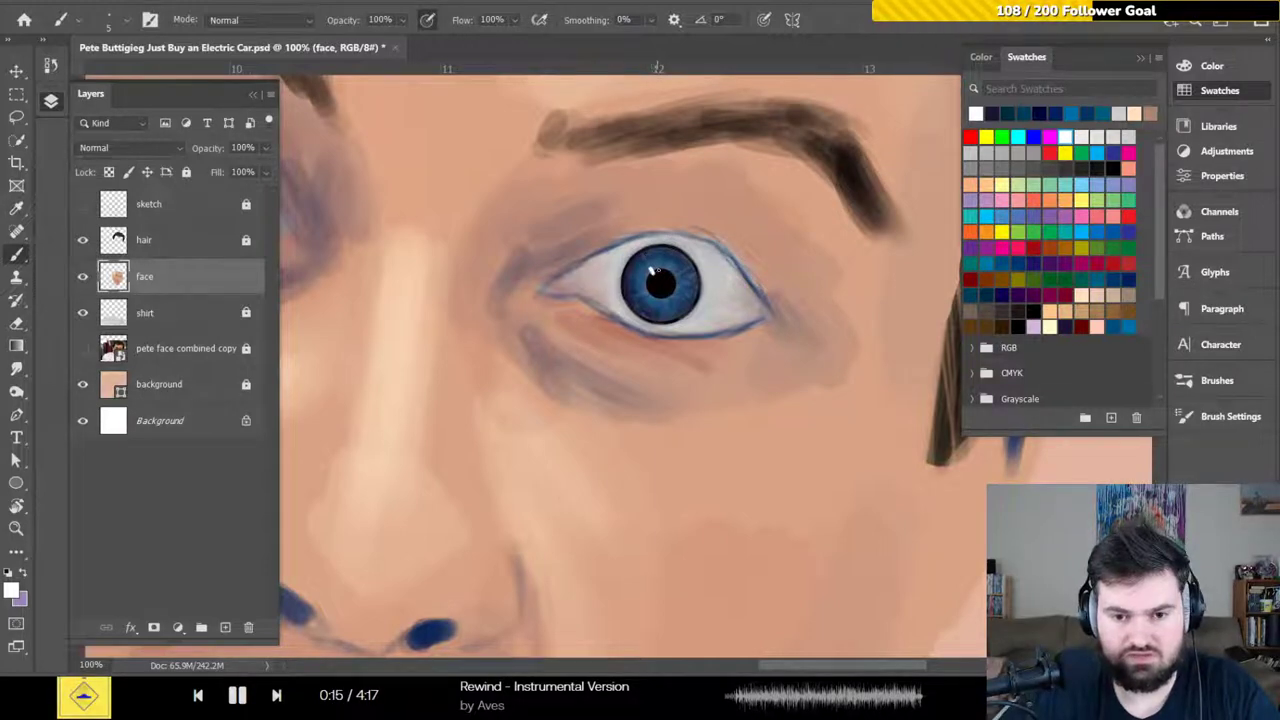
pyautogui.click(665, 270)
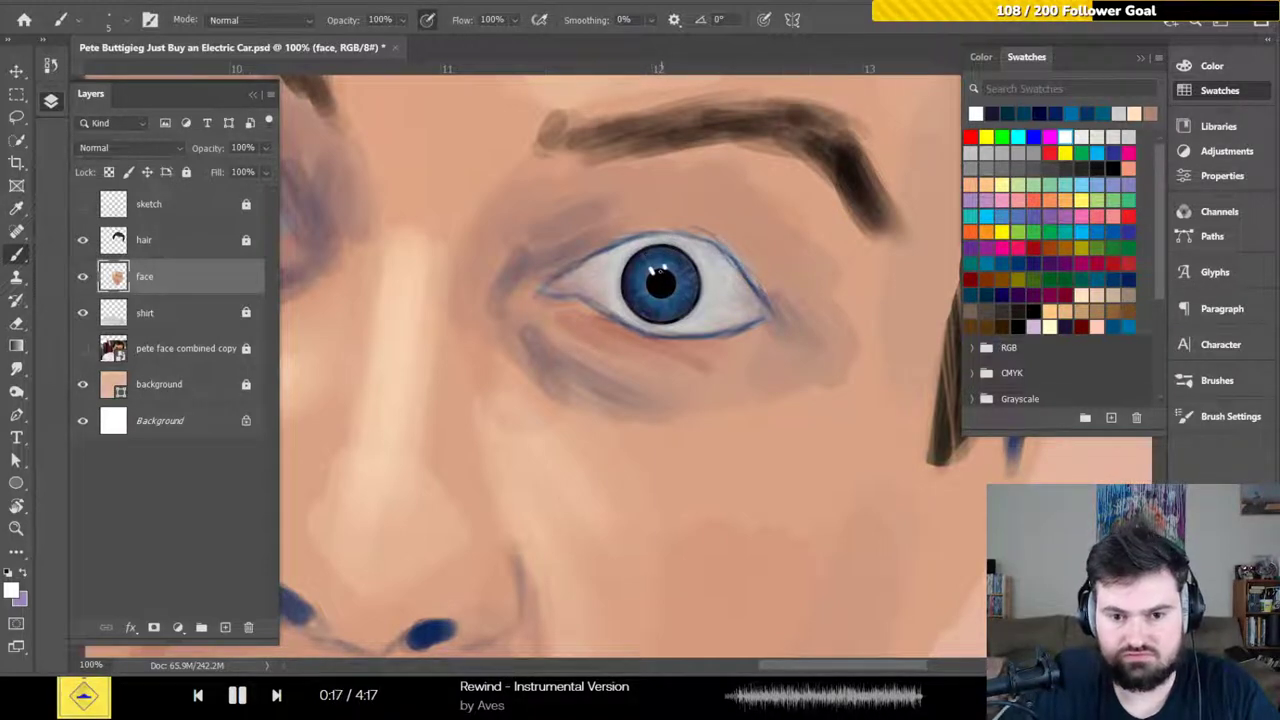
pyautogui.hotkey('ctrl', '-')
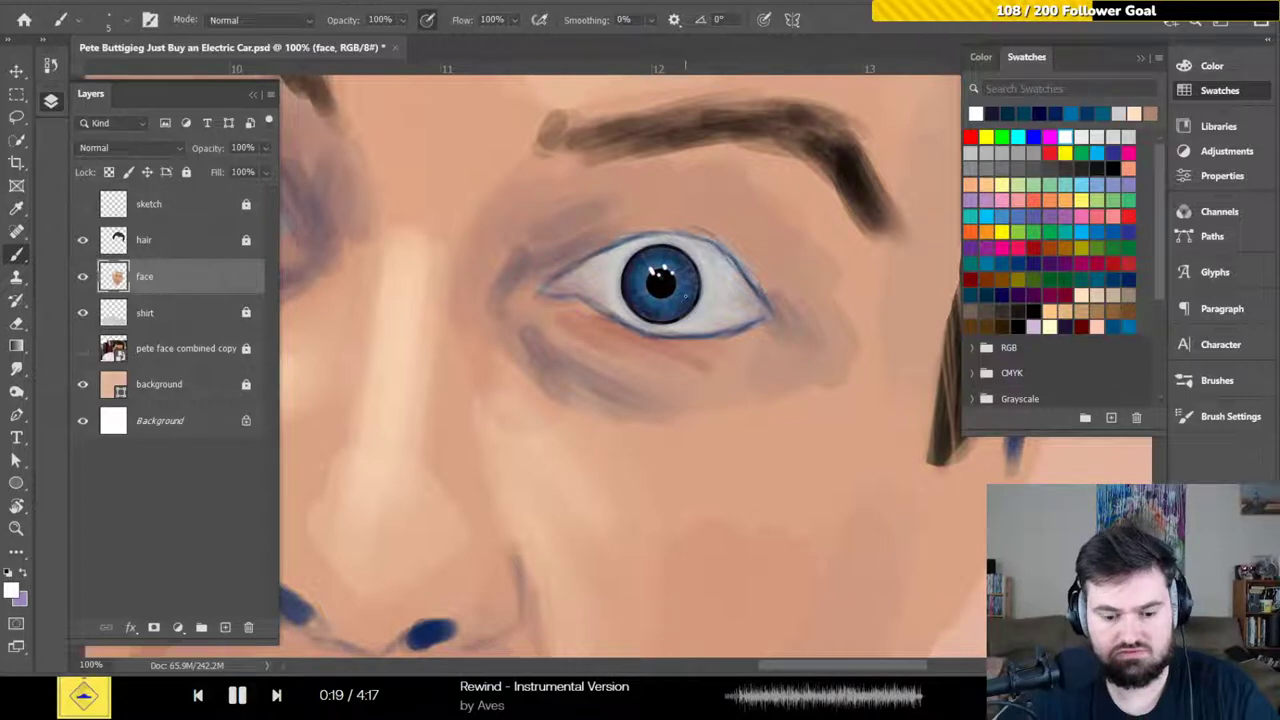
pyautogui.hotkey('ctrl', '0')
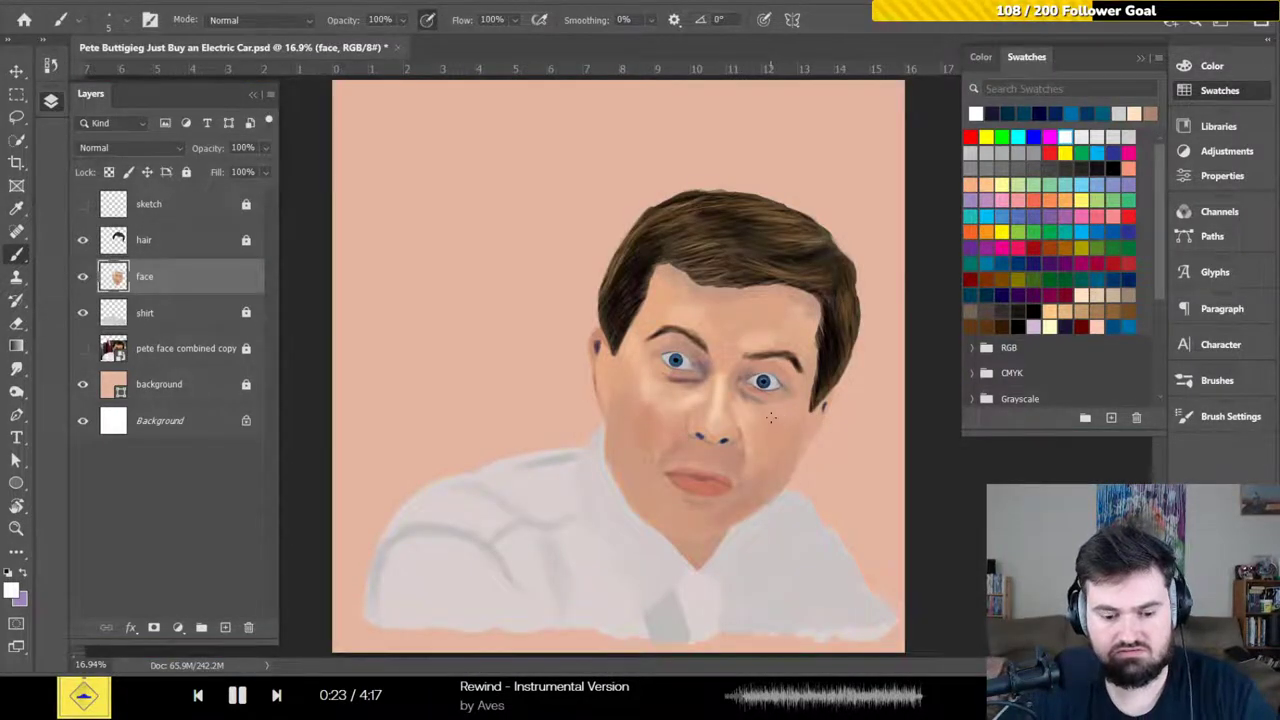
pyautogui.hotkey('ctrl', '+')
pyautogui.hotkey('ctrl', '+')
pyautogui.hotkey('ctrl', '+')
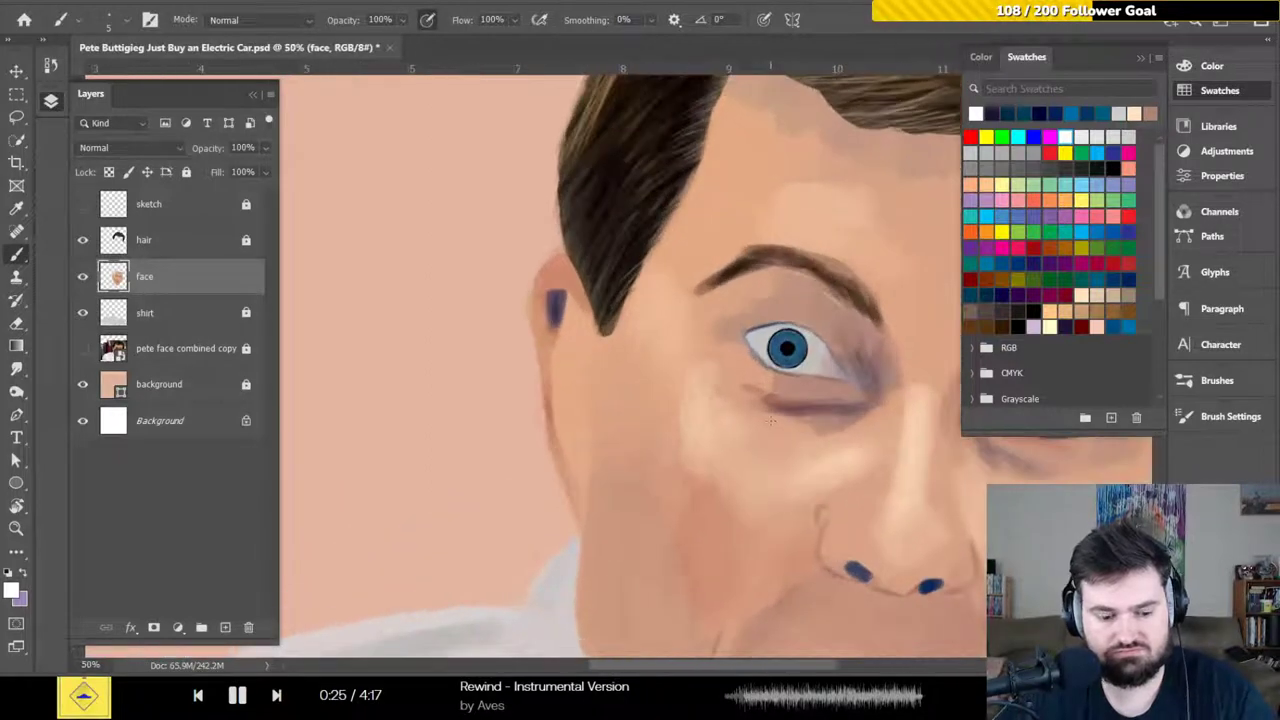
pyautogui.moveTo(738, 397); pyautogui.dragTo(467, 301)
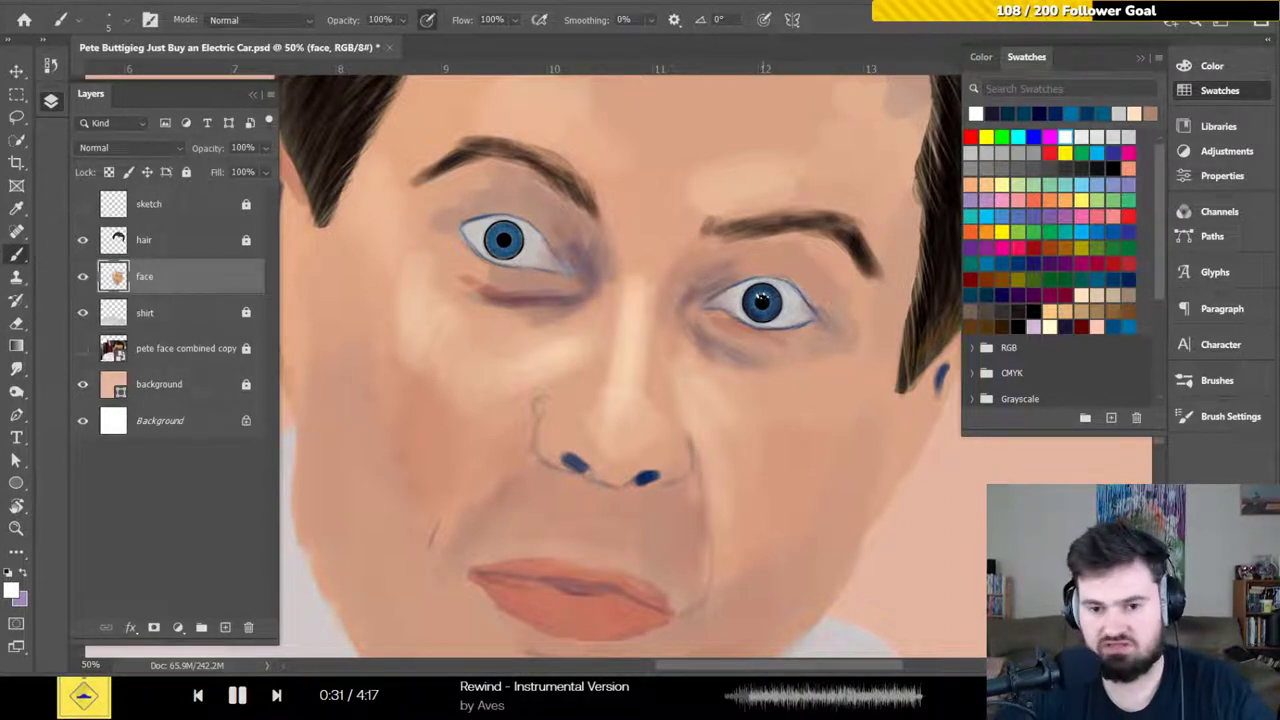
pyautogui.press('ctrl')
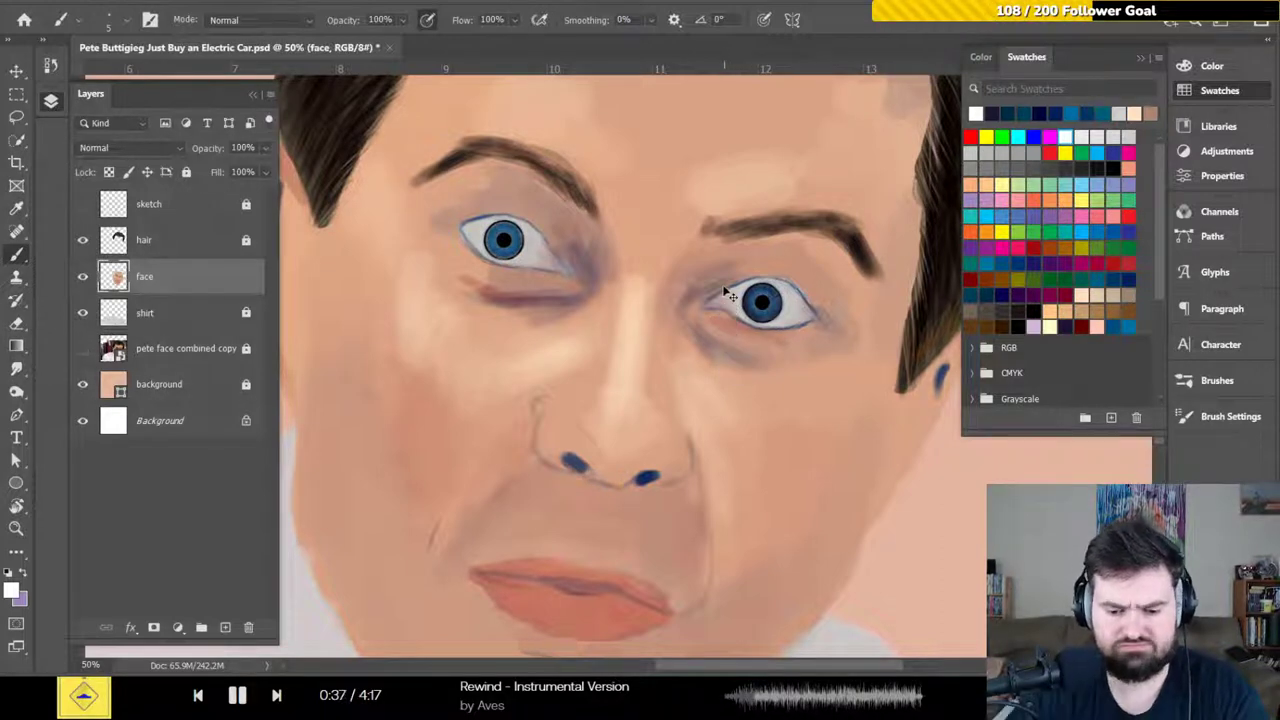
# Recall the recent very dark navy and shade the iris of the subject's right eye with fine strokes, working around its outer edge
pyautogui.hotkey('ctrl', '+')
pyautogui.hotkey('ctrl', '+')
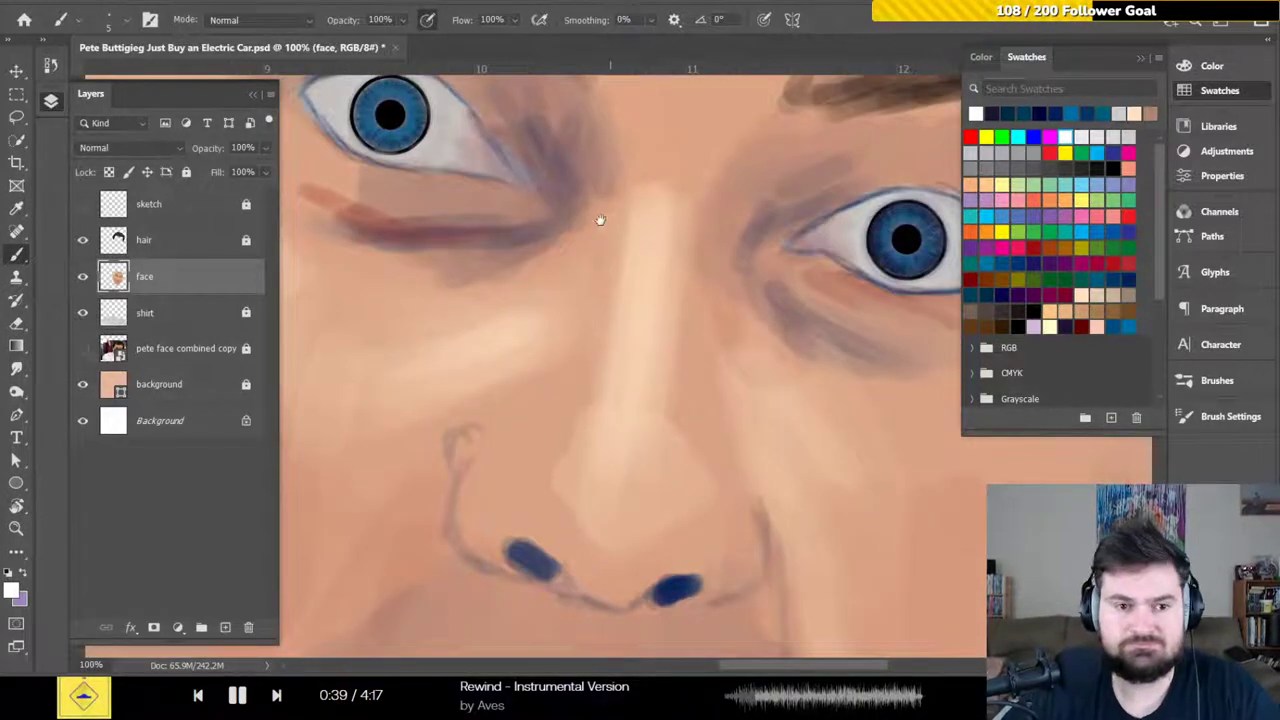
pyautogui.click(987, 114)
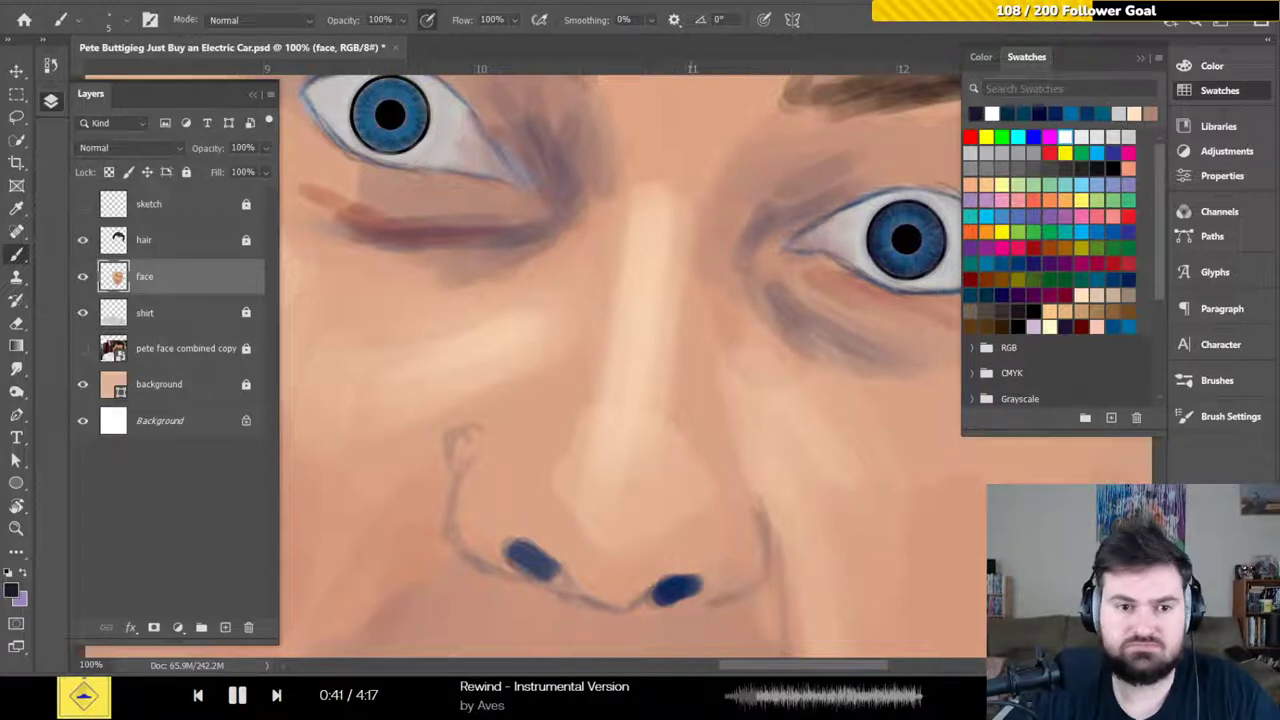
pyautogui.moveTo(409, 183); pyautogui.dragTo(488, 314)
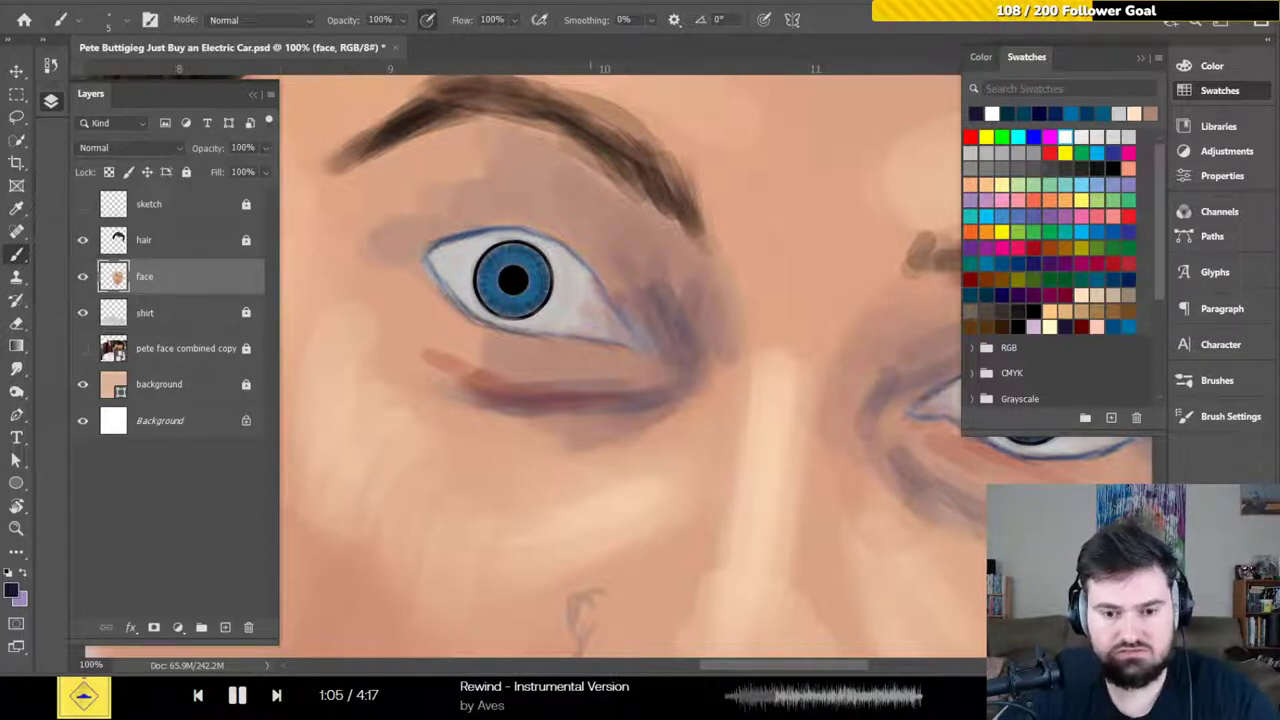
pyautogui.moveTo(680, 294); pyautogui.dragTo(475, 235)
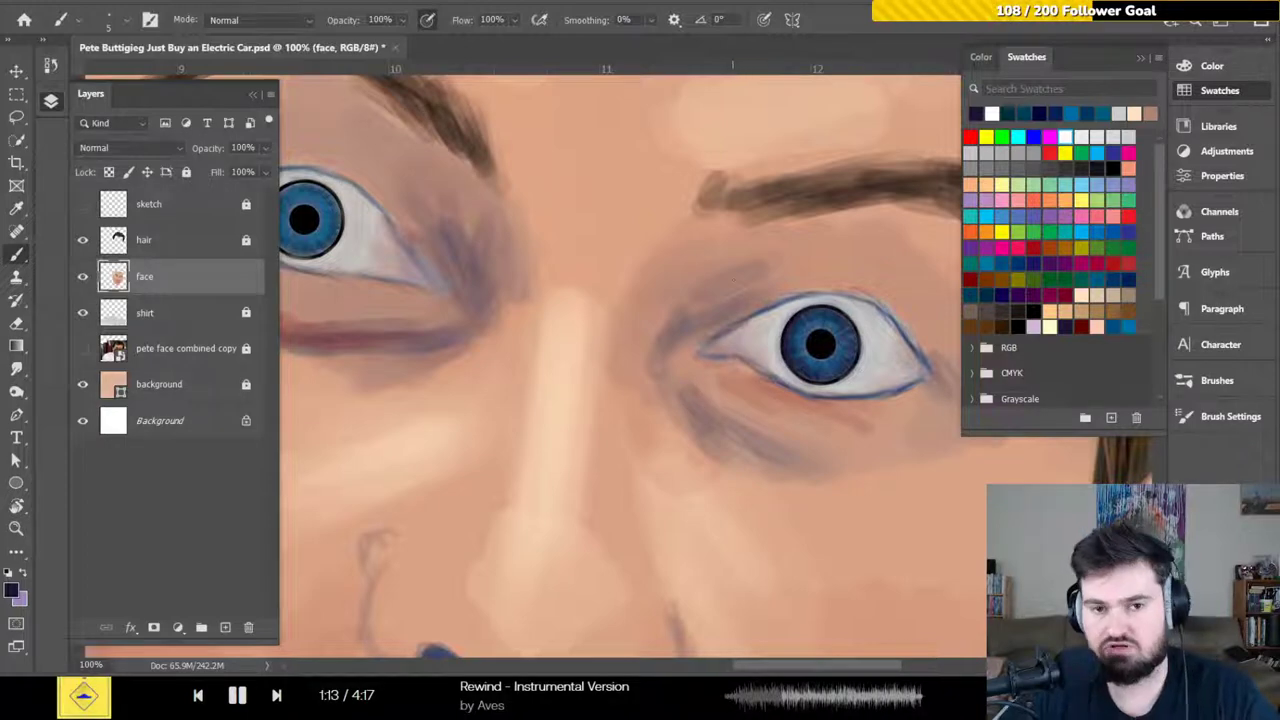
pyautogui.moveTo(637, 291); pyautogui.dragTo(711, 306)
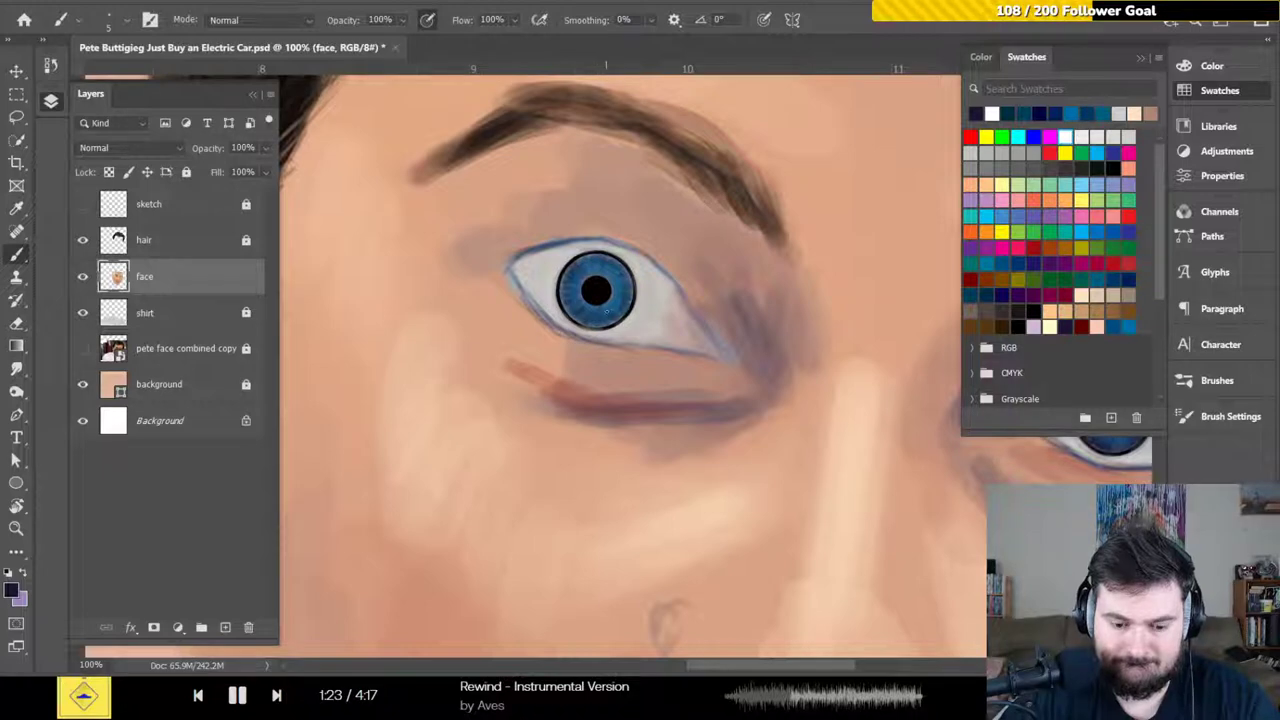
pyautogui.hotkey('ctrl', '+')
pyautogui.moveTo(608, 285); pyautogui.dragTo(633, 357)
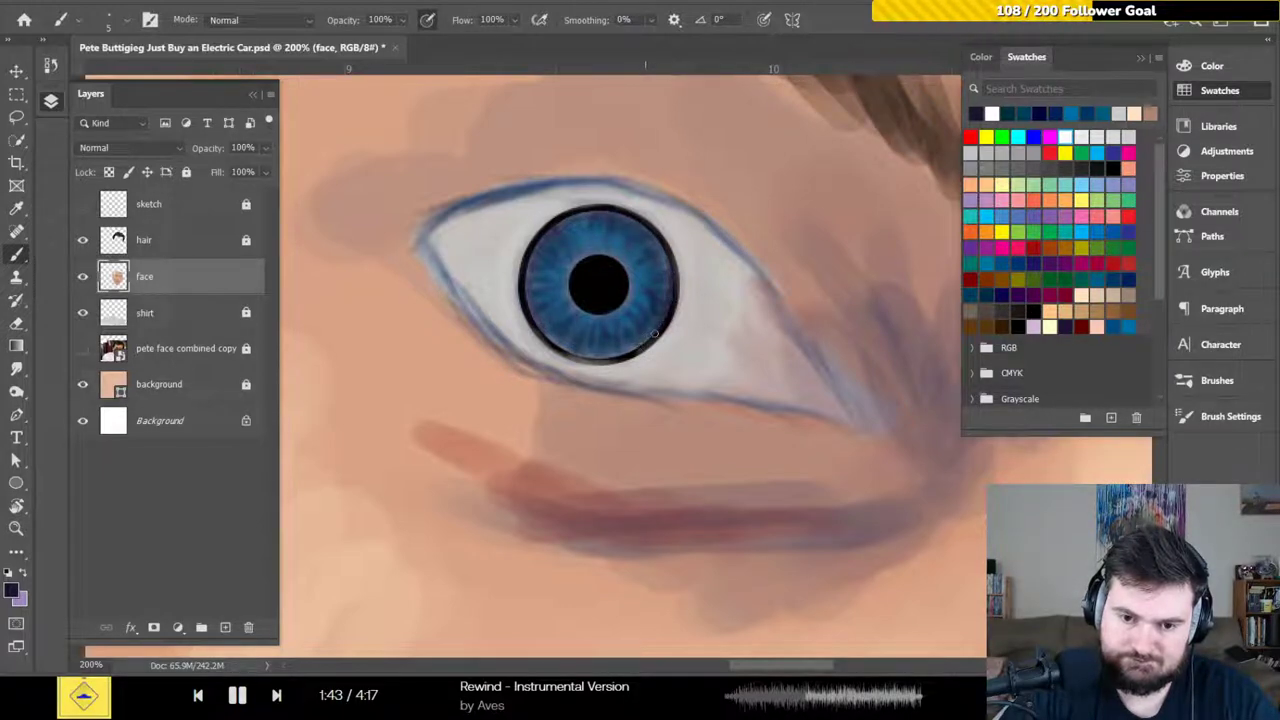
pyautogui.moveTo(655, 333)
pyautogui.mouseDown()
pyautogui.moveTo(606, 360)
pyautogui.moveTo(633, 351)
pyautogui.moveTo(562, 347)
pyautogui.mouseUp()
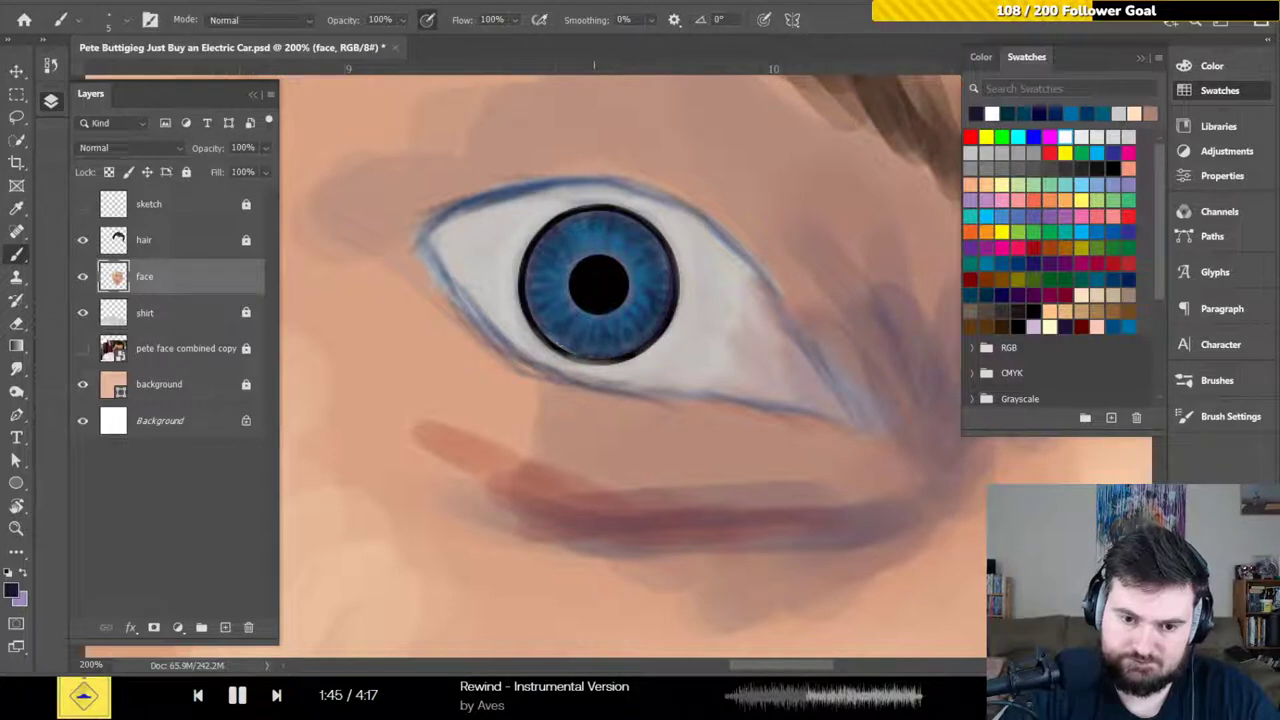
# Switch to Artlist in the browser, skip ahead to the track Explore Together, and return to the Photoshop portrait
pyautogui.click(268, 703)
pyautogui.click(276, 695)
pyautogui.scroll(-4, 286, 374)
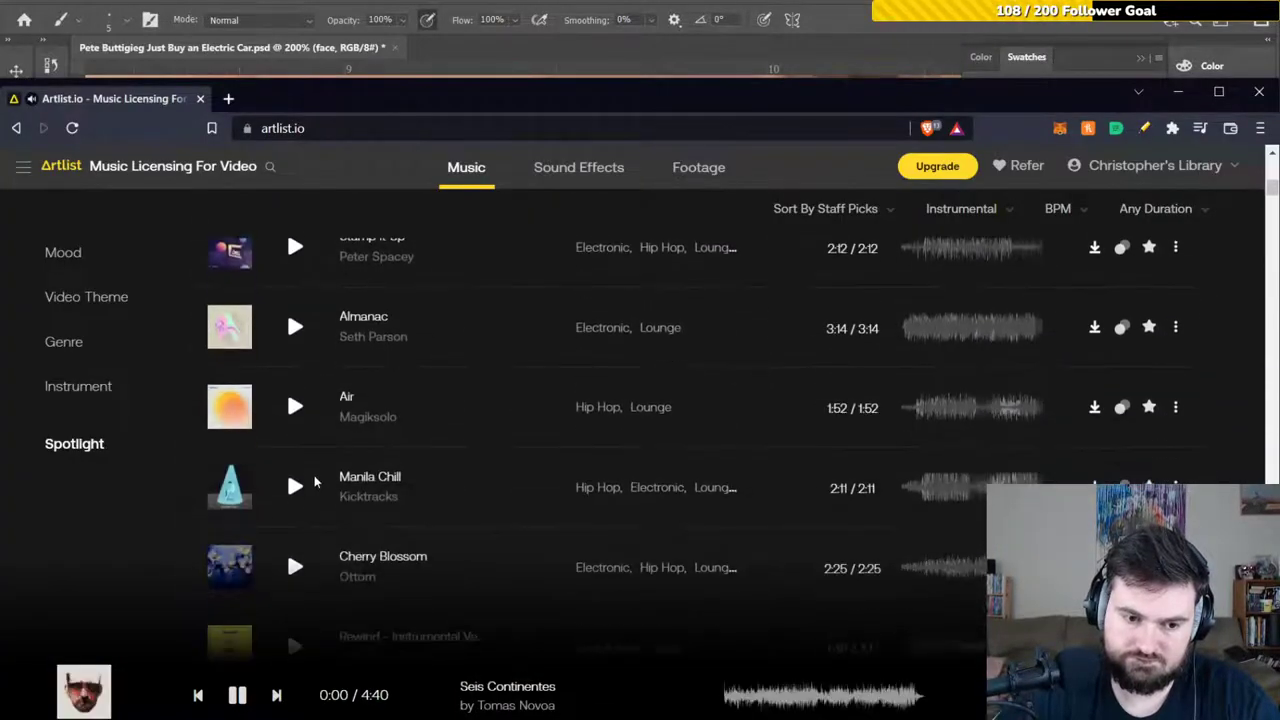
pyautogui.scroll(-5, 314, 482)
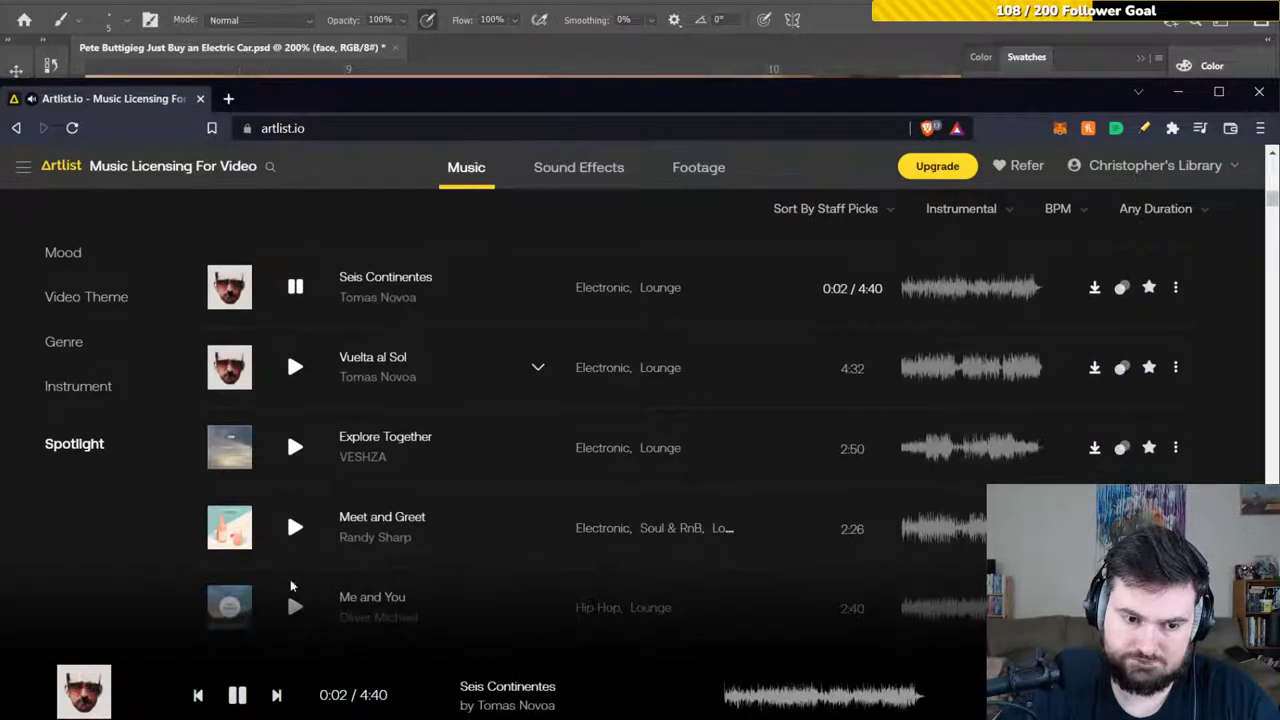
pyautogui.click(276, 695)
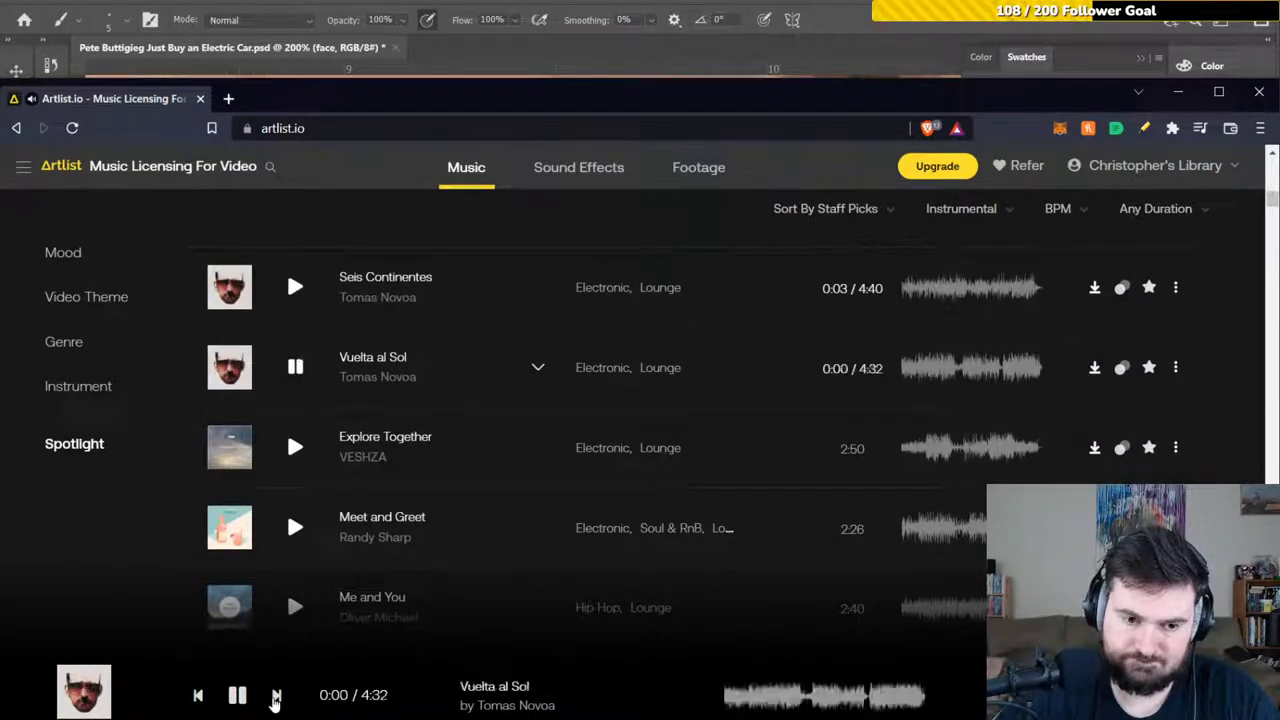
pyautogui.click(276, 695)
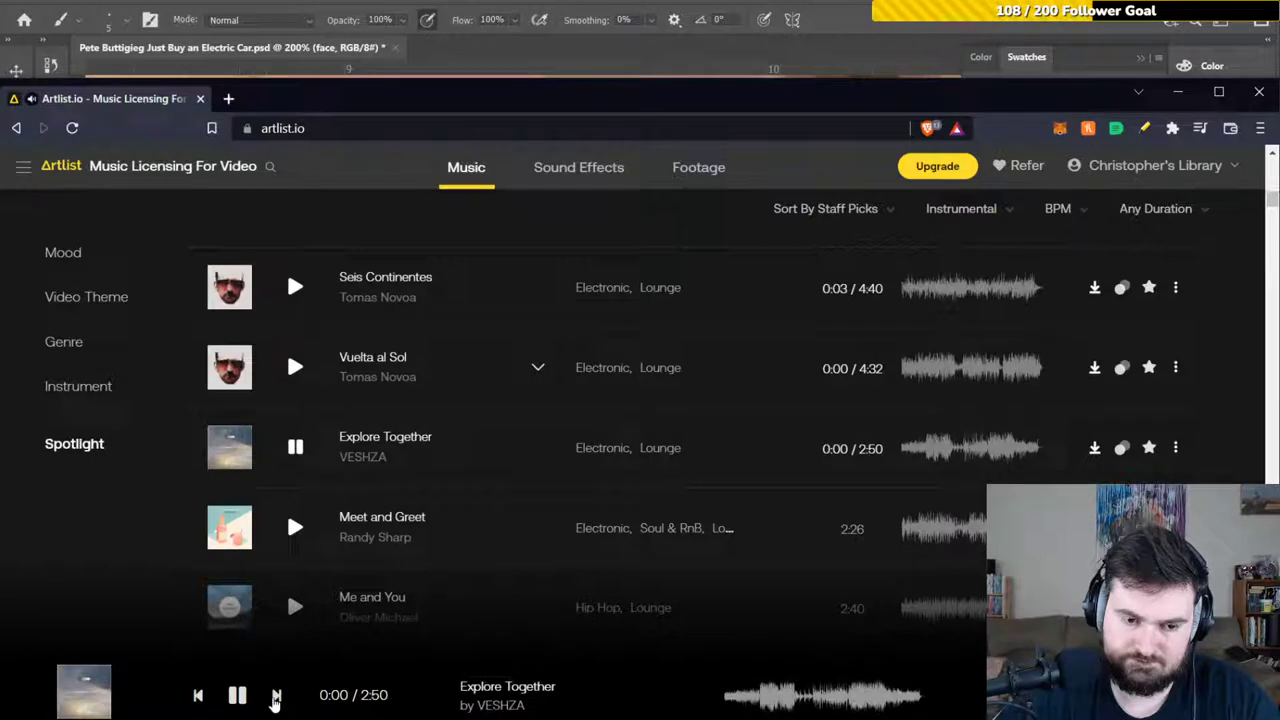
pyautogui.hotkey('alt', 'Tab')
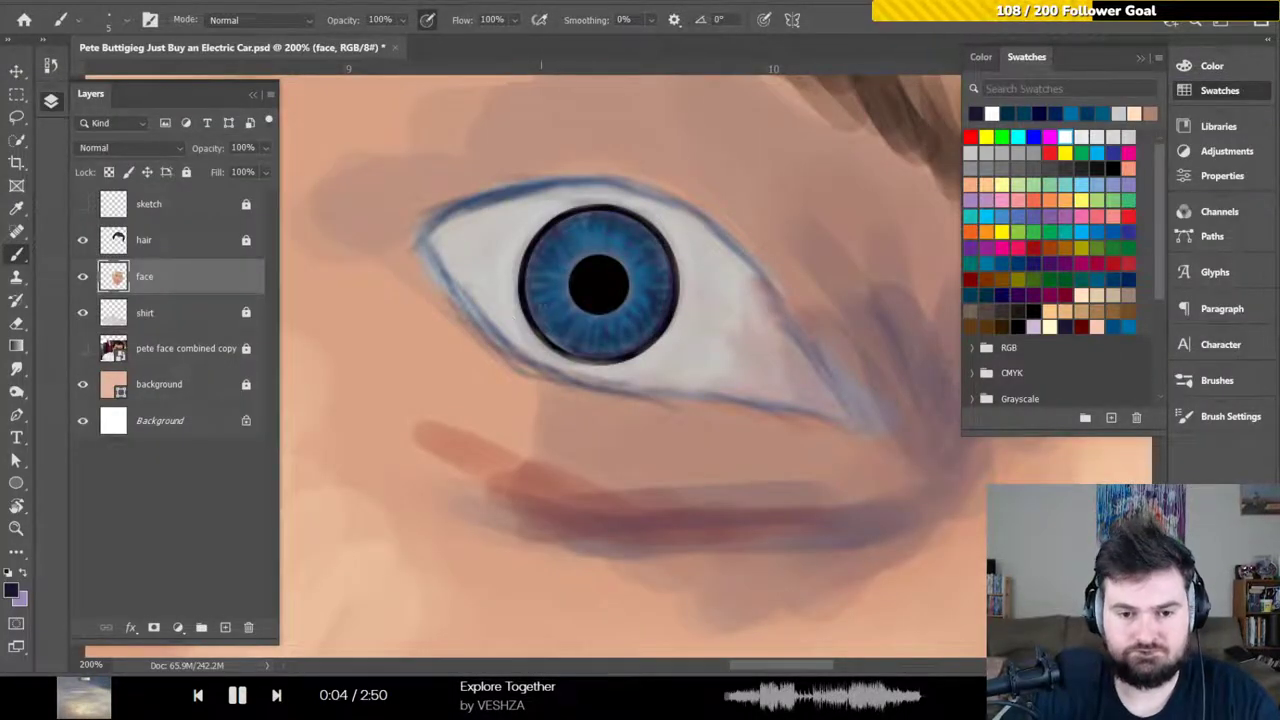
# Darken the outer ring of the subject's right iris with radial strokes in dark teal and black
pyautogui.moveTo(541, 311)
pyautogui.mouseDown()
pyautogui.moveTo(564, 346)
pyautogui.moveTo(550, 338)
pyautogui.mouseUp()
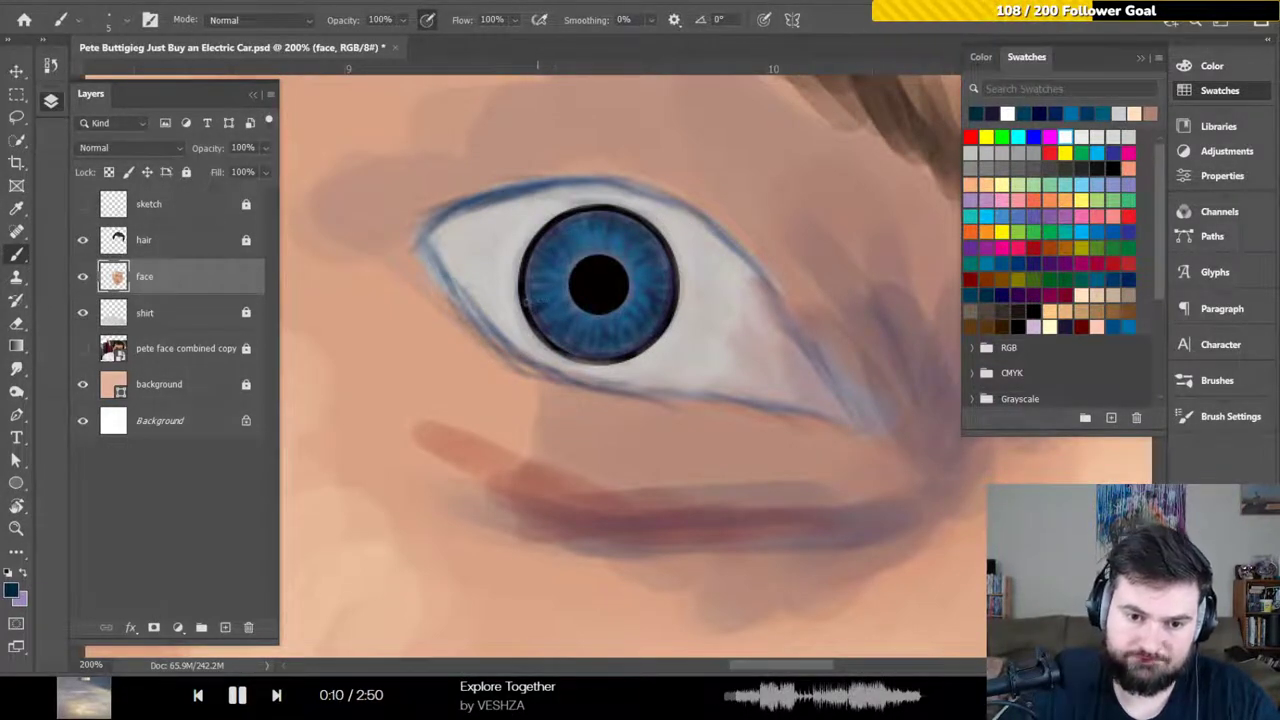
pyautogui.moveTo(530, 300)
pyautogui.mouseDown()
pyautogui.moveTo(545, 250)
pyautogui.moveTo(591, 228)
pyautogui.moveTo(636, 232)
pyautogui.moveTo(673, 298)
pyautogui.moveTo(651, 306)
pyautogui.moveTo(646, 330)
pyautogui.moveTo(626, 346)
pyautogui.moveTo(573, 347)
pyautogui.moveTo(561, 320)
pyautogui.mouseUp()
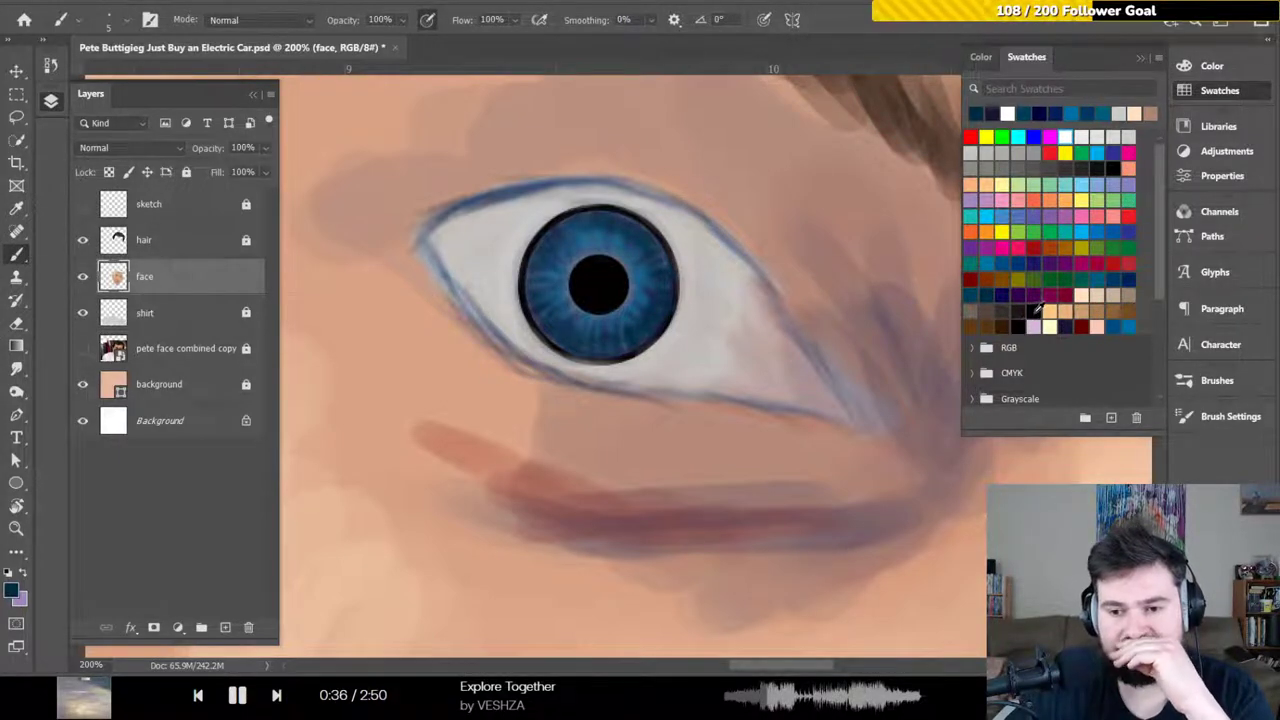
pyautogui.click(1036, 311)
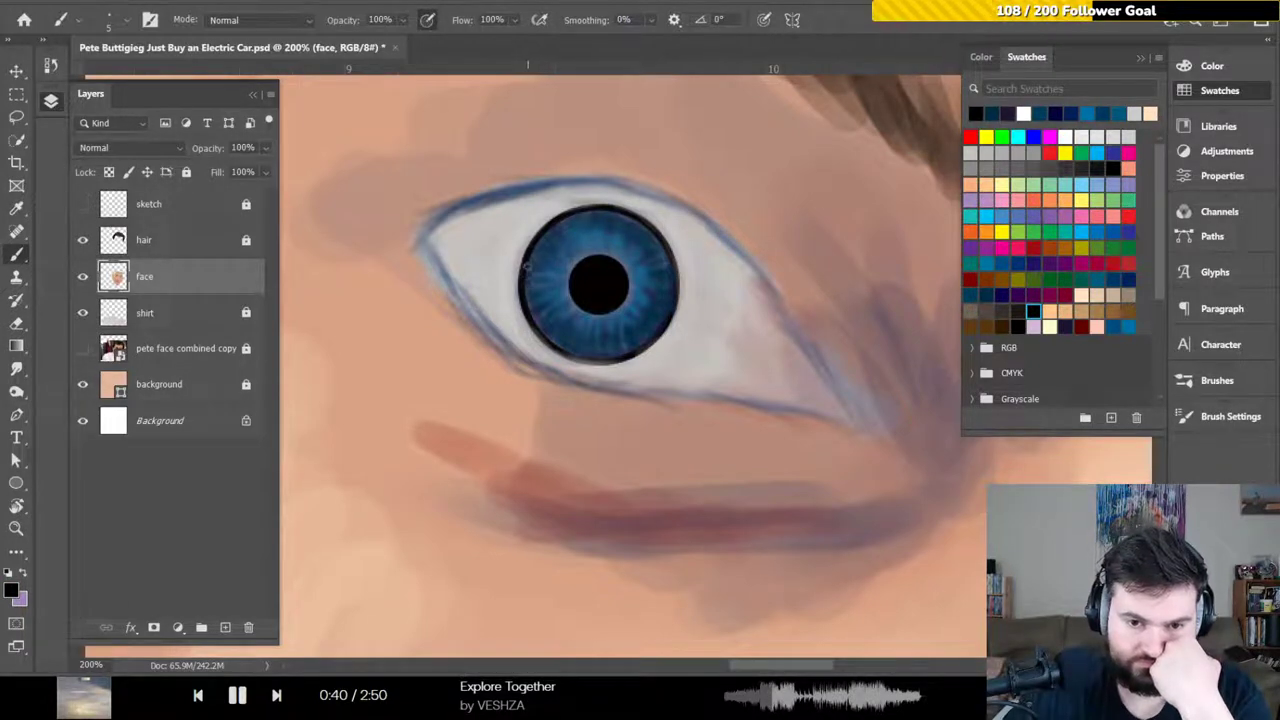
pyautogui.moveTo(527, 270)
pyautogui.mouseDown()
pyautogui.moveTo(538, 330)
pyautogui.moveTo(527, 263)
pyautogui.moveTo(561, 215)
pyautogui.moveTo(550, 229)
pyautogui.moveTo(593, 212)
pyautogui.moveTo(637, 220)
pyautogui.moveTo(624, 215)
pyautogui.moveTo(669, 256)
pyautogui.moveTo(661, 247)
pyautogui.moveTo(674, 300)
pyautogui.moveTo(676, 286)
pyautogui.moveTo(643, 343)
pyautogui.moveTo(578, 352)
pyautogui.moveTo(604, 357)
pyautogui.moveTo(540, 330)
pyautogui.moveTo(560, 349)
pyautogui.moveTo(535, 312)
pyautogui.mouseUp()
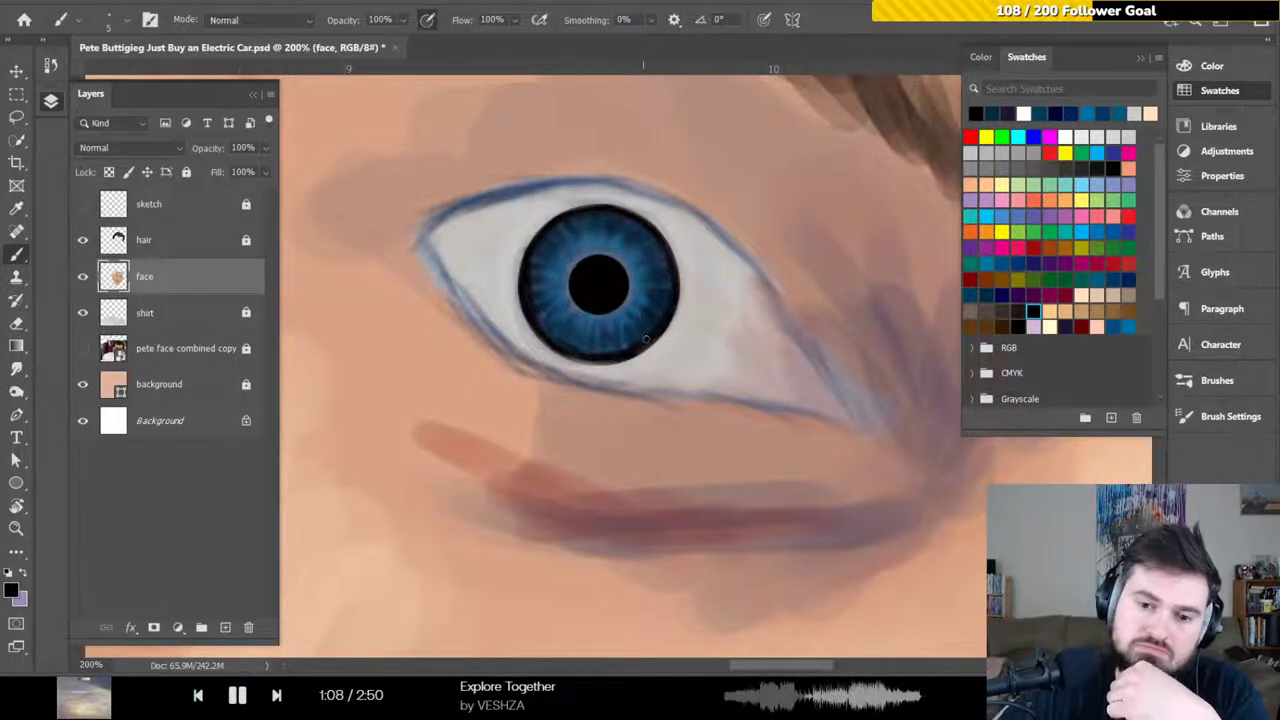
pyautogui.moveTo(625, 314)
pyautogui.mouseDown()
pyautogui.moveTo(616, 351)
pyautogui.moveTo(595, 330)
pyautogui.moveTo(567, 345)
pyautogui.moveTo(549, 303)
pyautogui.mouseUp()
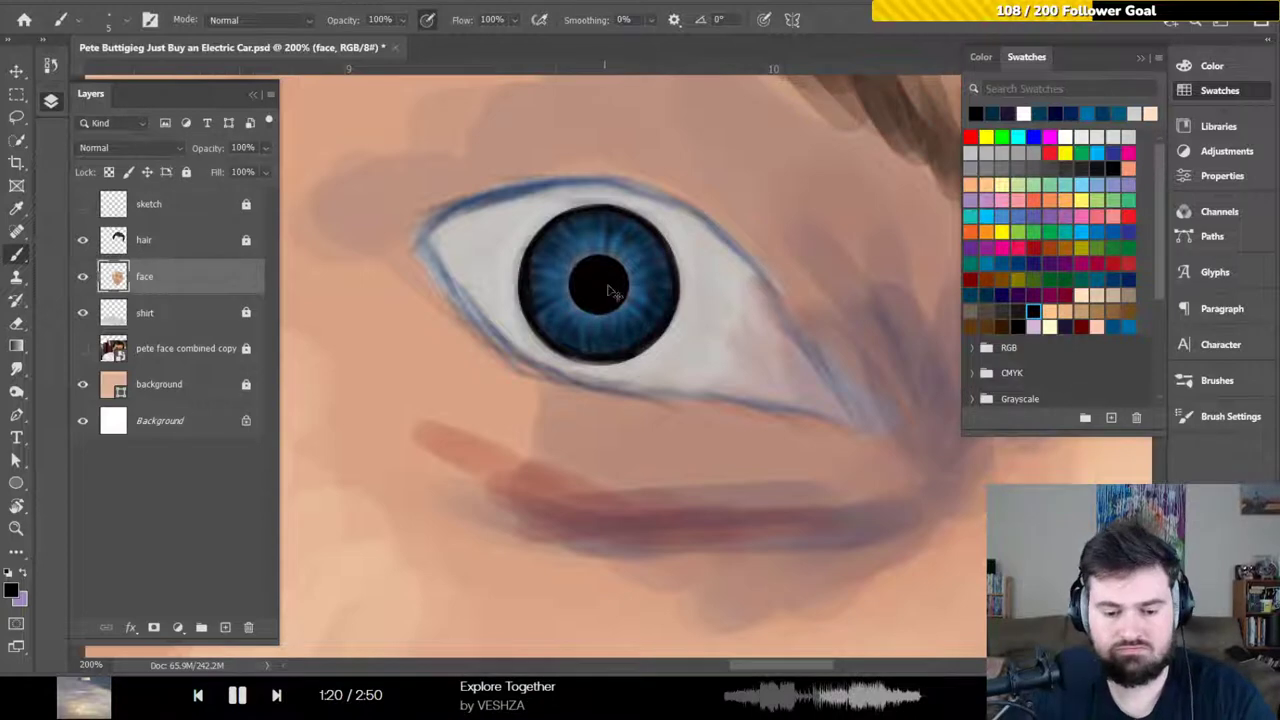
pyautogui.hotkey('ctrl', '-')
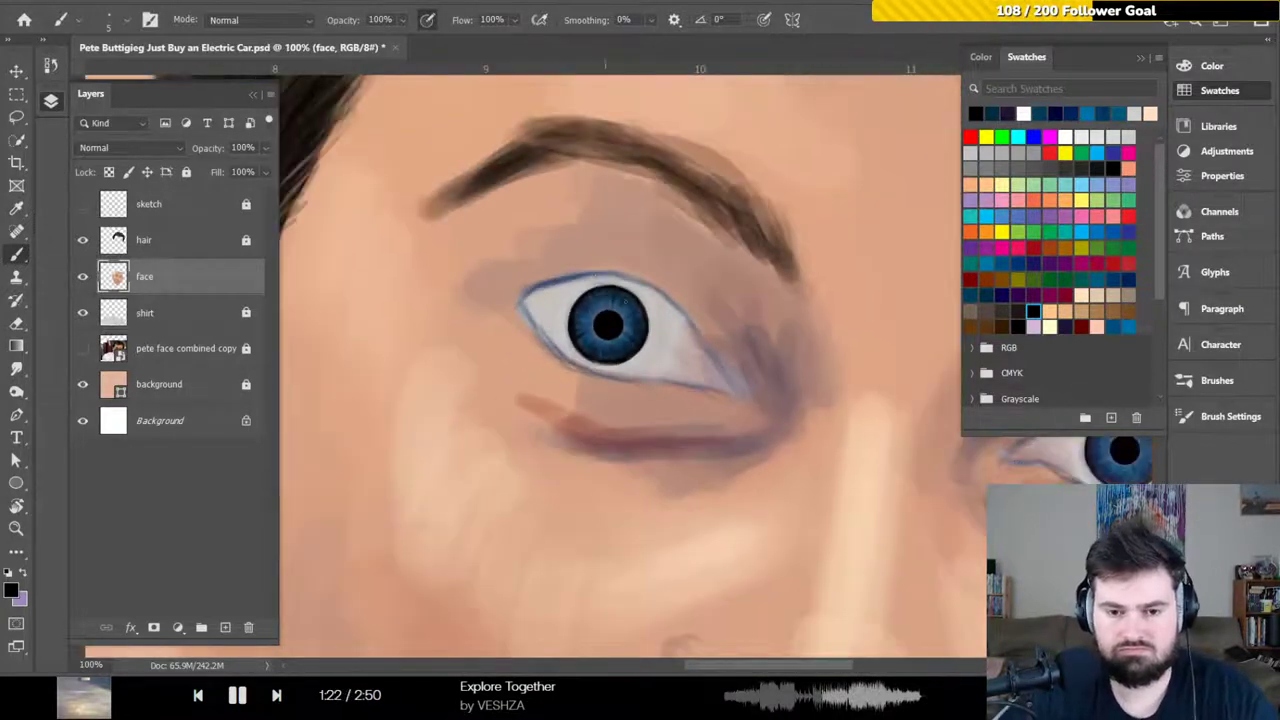
# Darken the outer ring of the subject's left iris with fine black radial strokes, undoing the last strokes
pyautogui.hotkey('ctrl', '-')
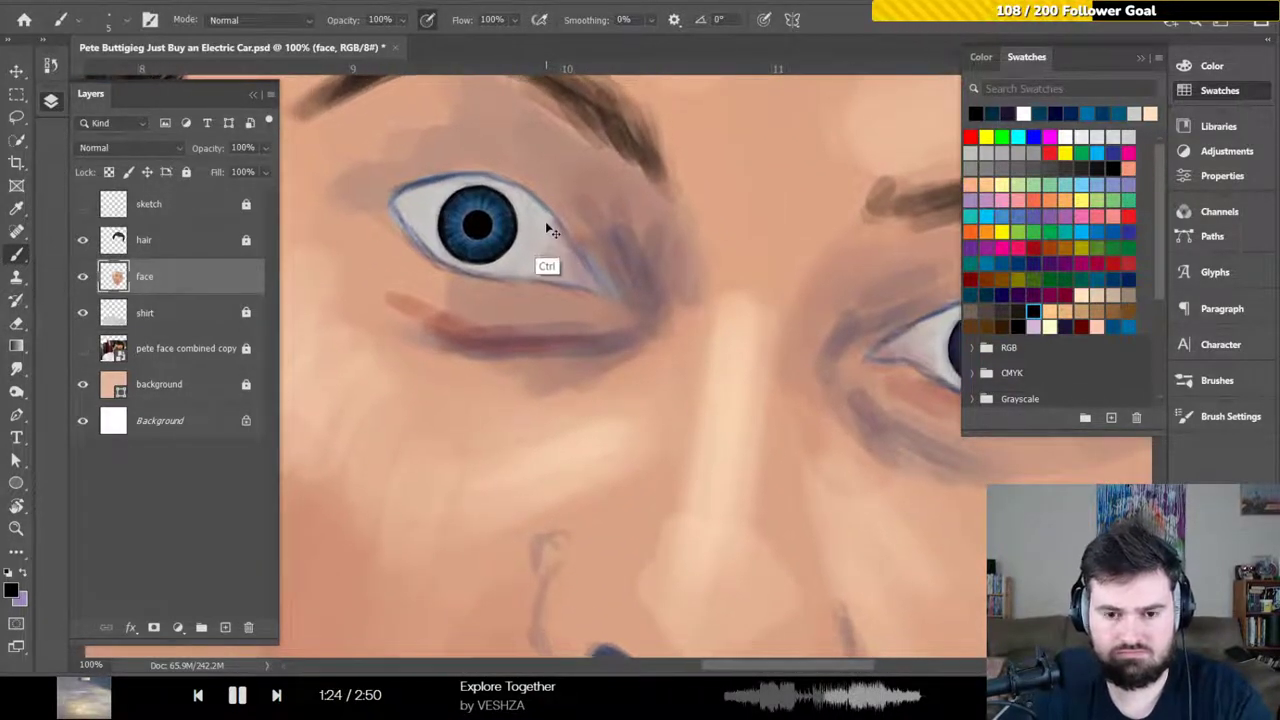
pyautogui.moveTo(546, 266); pyautogui.dragTo(586, 300)
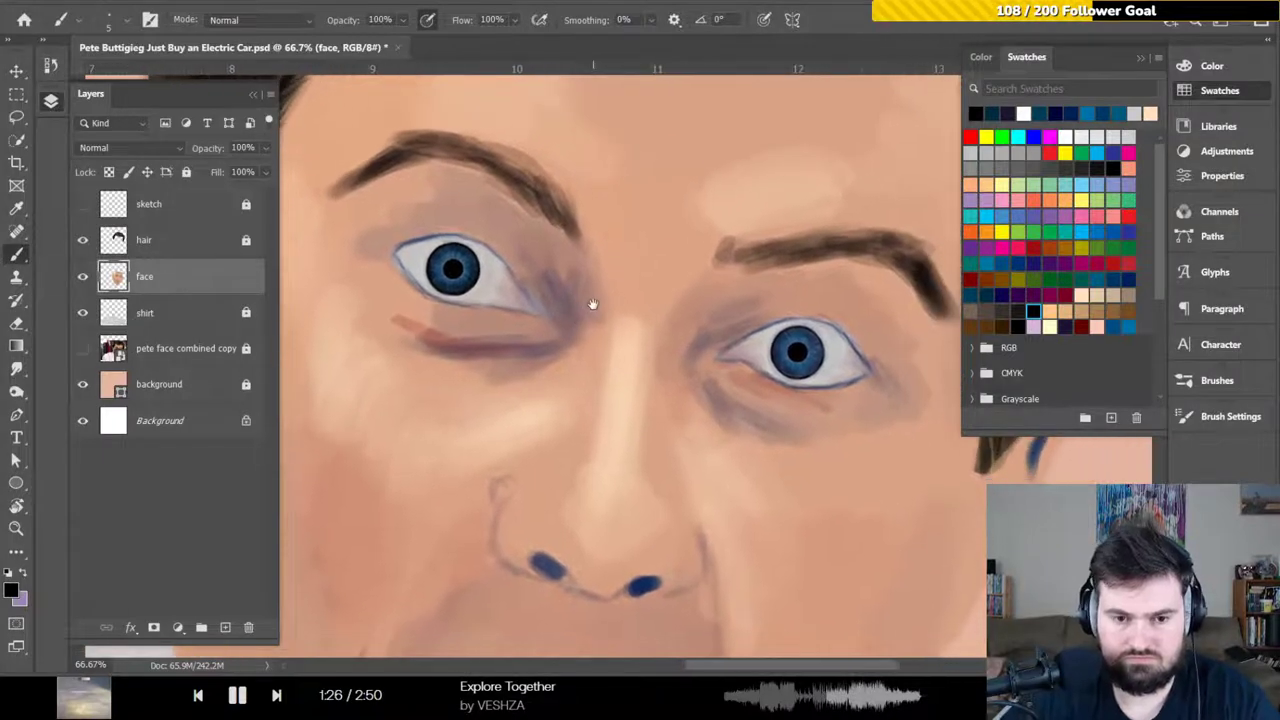
pyautogui.hotkey('ctrl', '+')
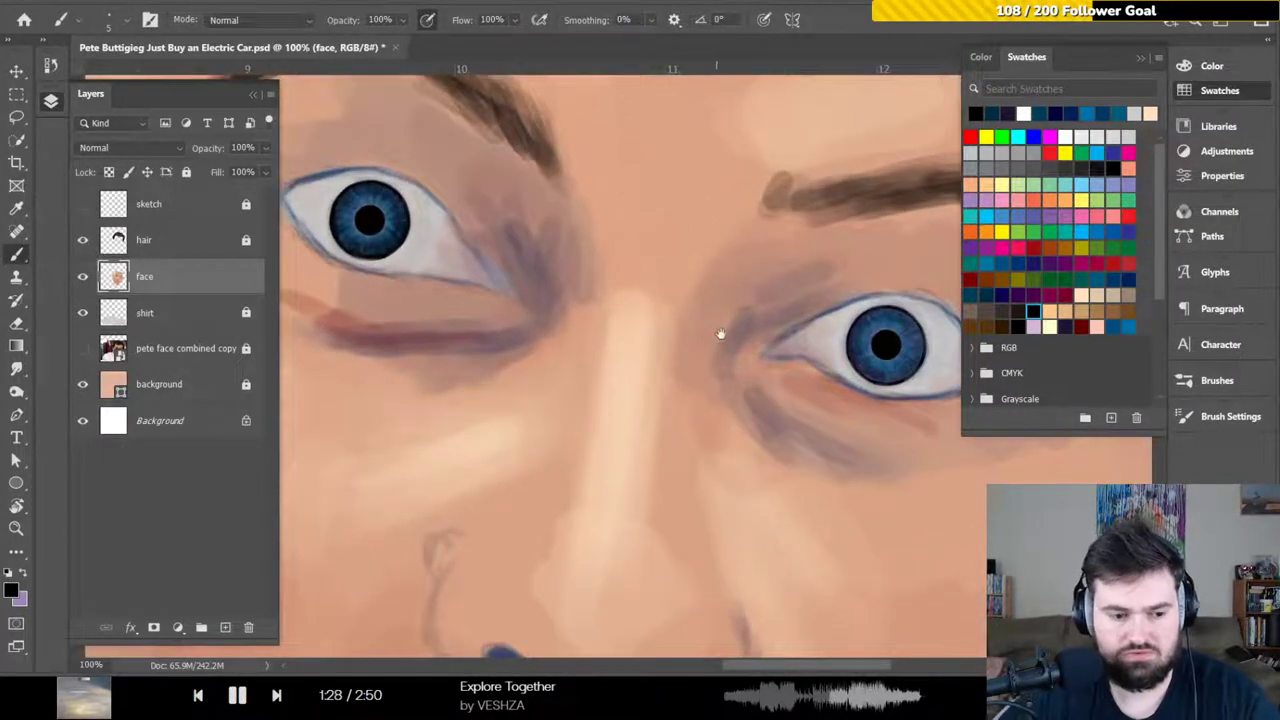
pyautogui.moveTo(720, 334); pyautogui.dragTo(486, 299)
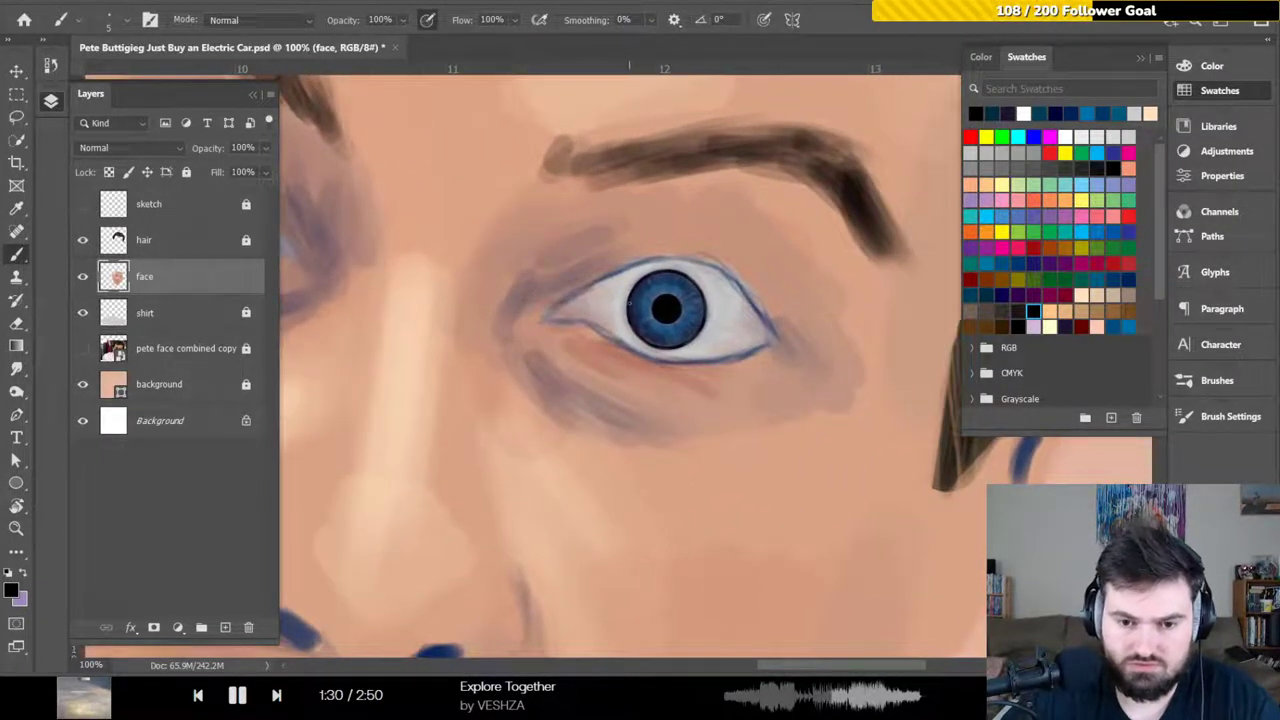
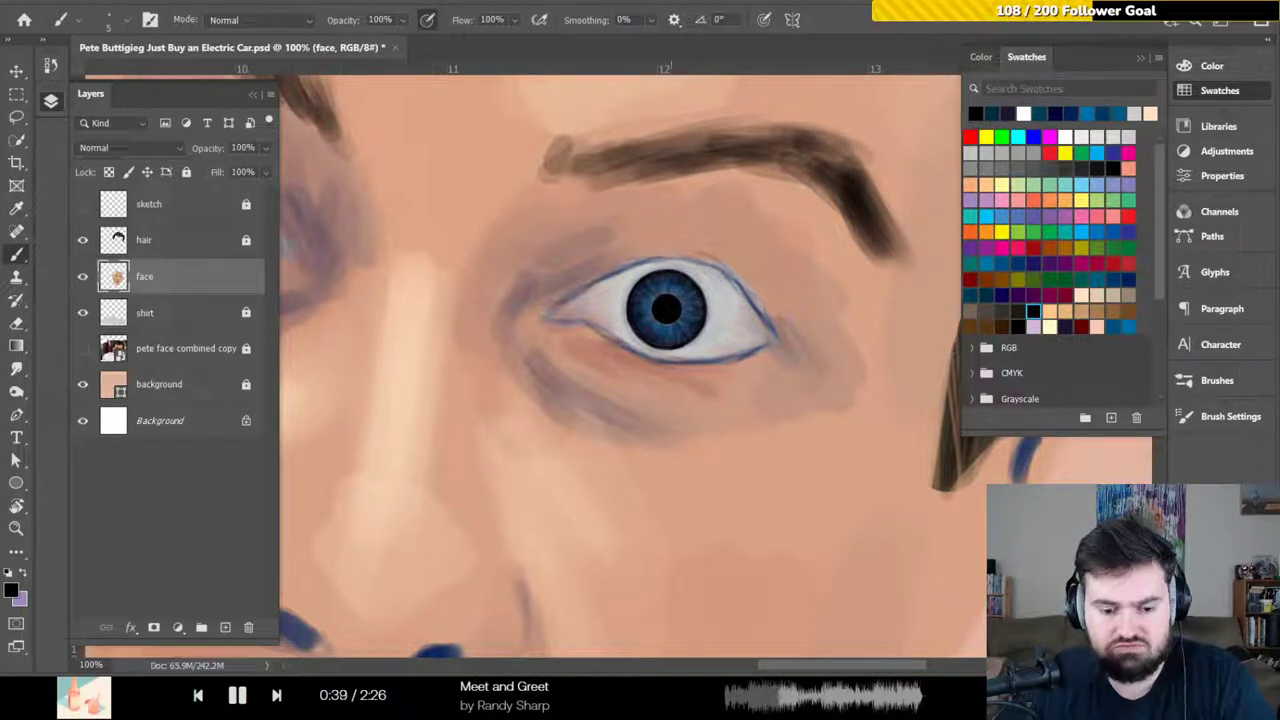
pyautogui.hotkey('ctrl', 'z')
pyautogui.hotkey('ctrl', 'z')
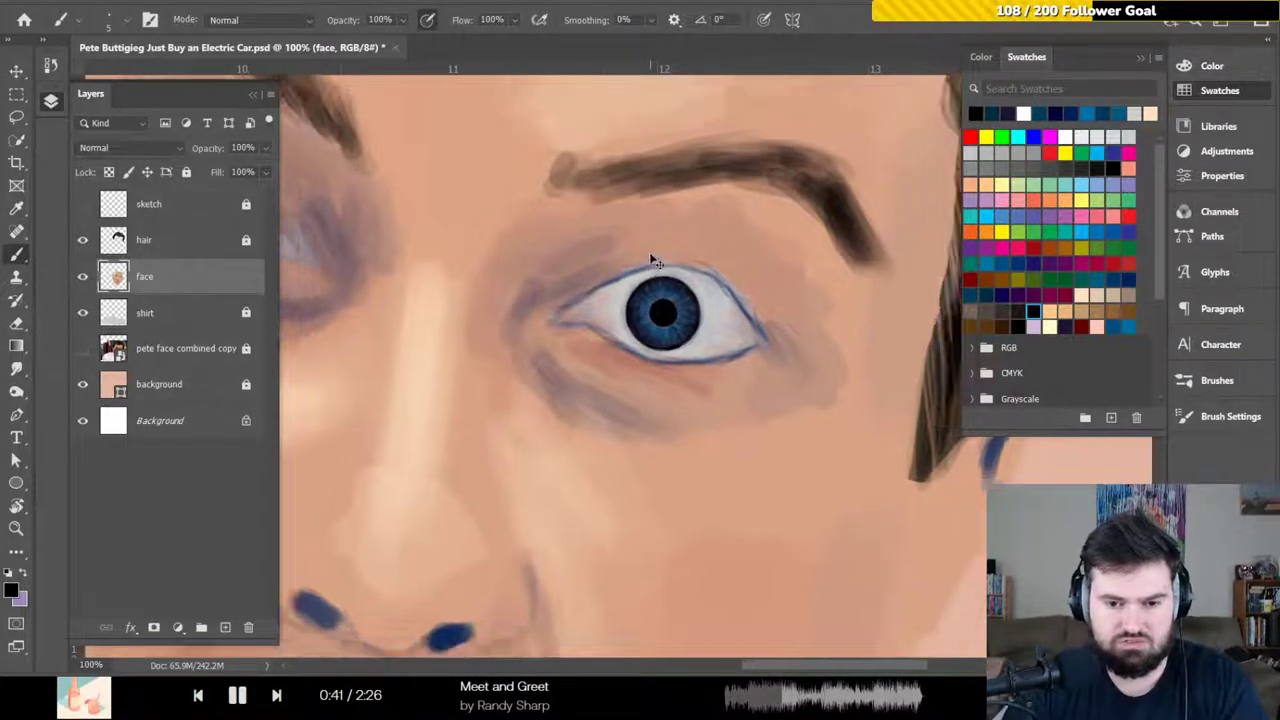
# Compare the shading of both irises at 66.7% magnification
pyautogui.hotkey('ctrl', '-')
pyautogui.hotkey('ctrl', '-')
pyautogui.hotkey('ctrl', '+')
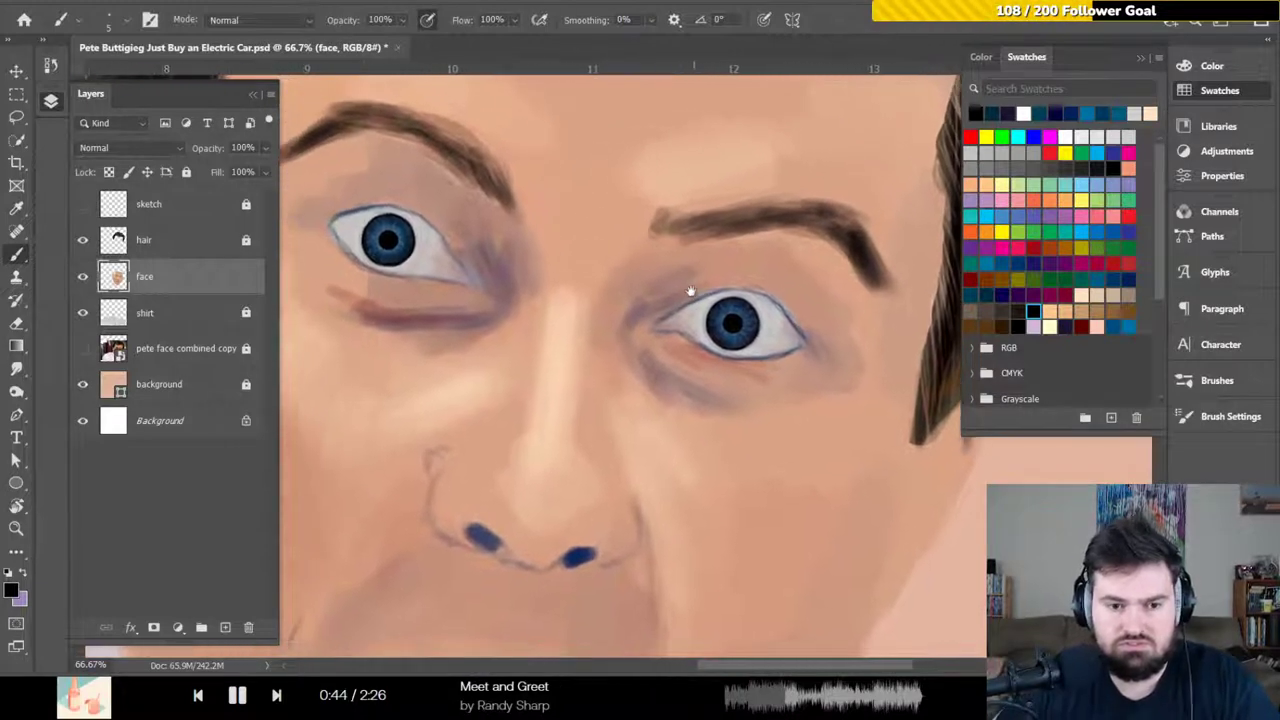
pyautogui.moveTo(690, 291); pyautogui.dragTo(746, 286)
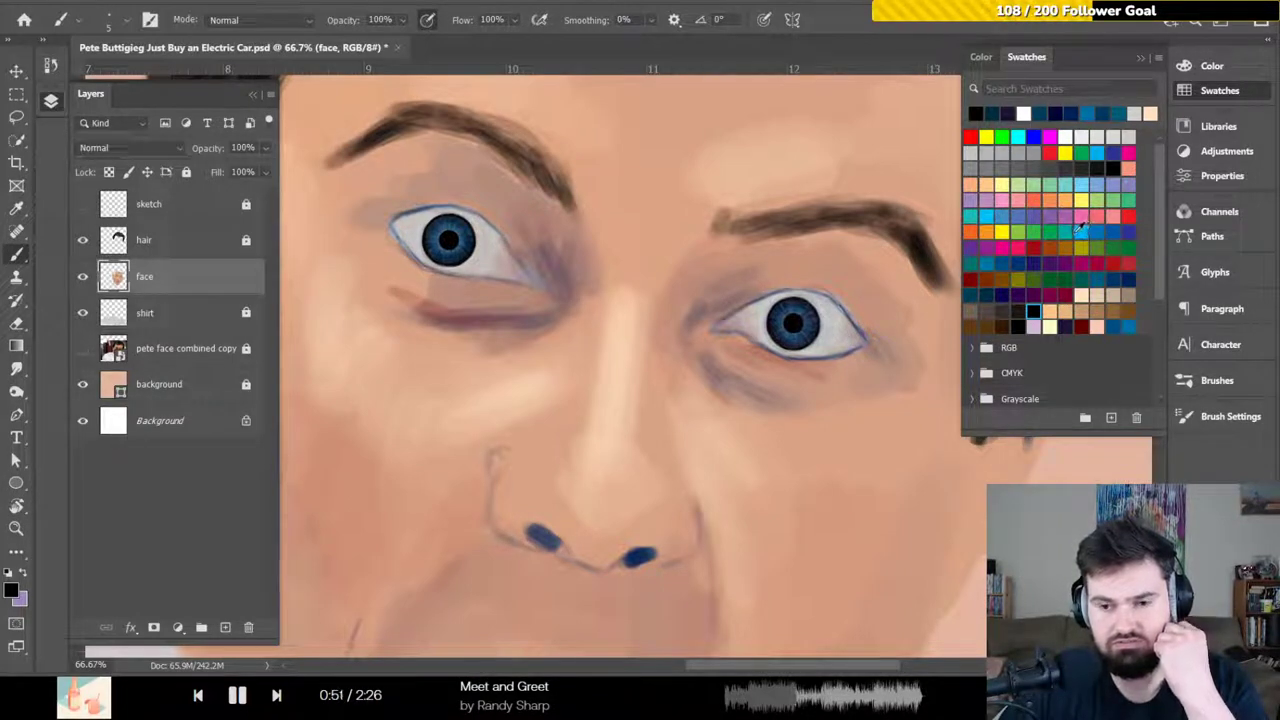
# Choose the bright sky blue swatch and brighten the subject's right iris with fine strokes radiating around and just inside the pupil
pyautogui.click(978, 214)
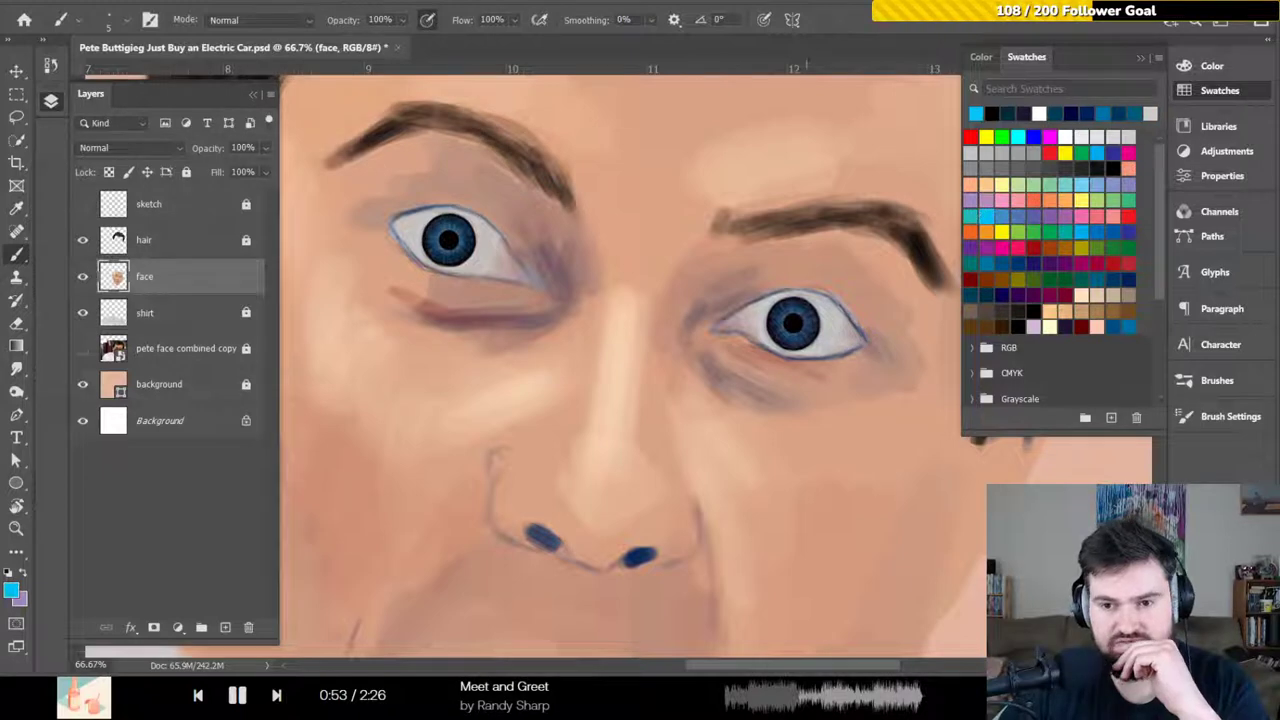
pyautogui.scroll(1, 437, 286)
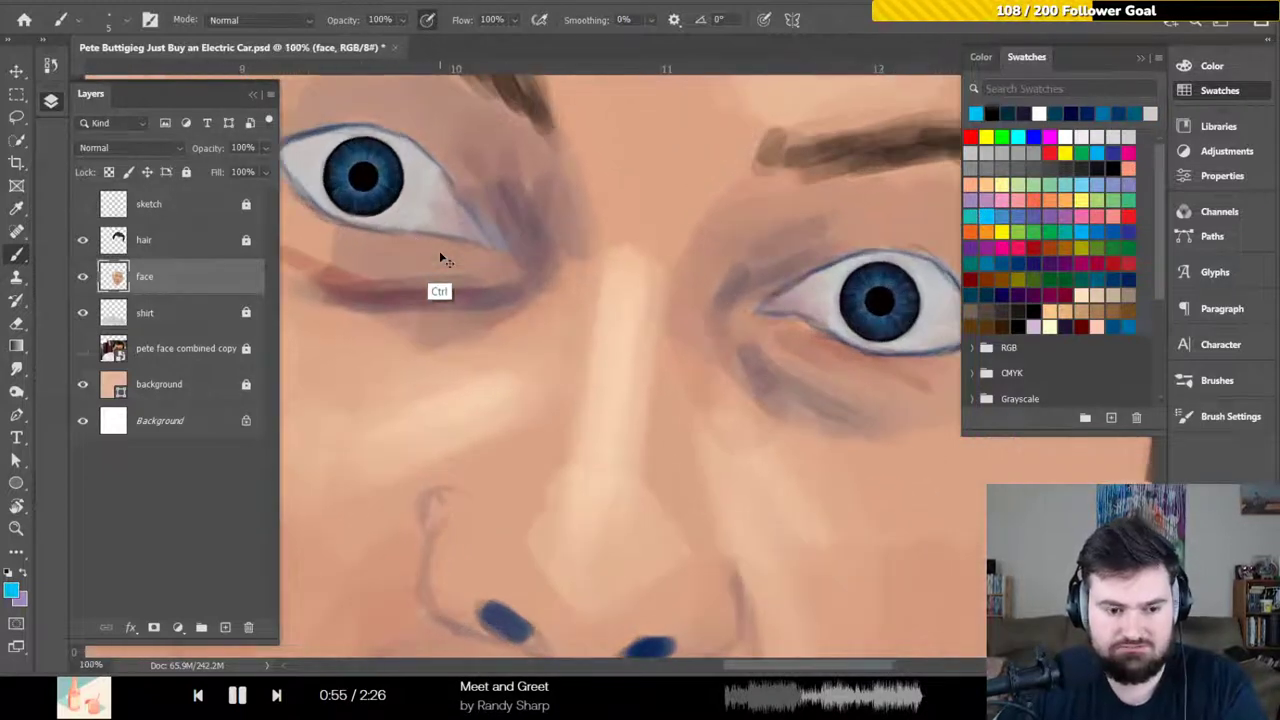
pyautogui.scroll(1, 440, 260)
pyautogui.moveTo(434, 237)
pyautogui.mouseDown()
pyautogui.moveTo(563, 274)
pyautogui.moveTo(515, 345)
pyautogui.mouseUp()
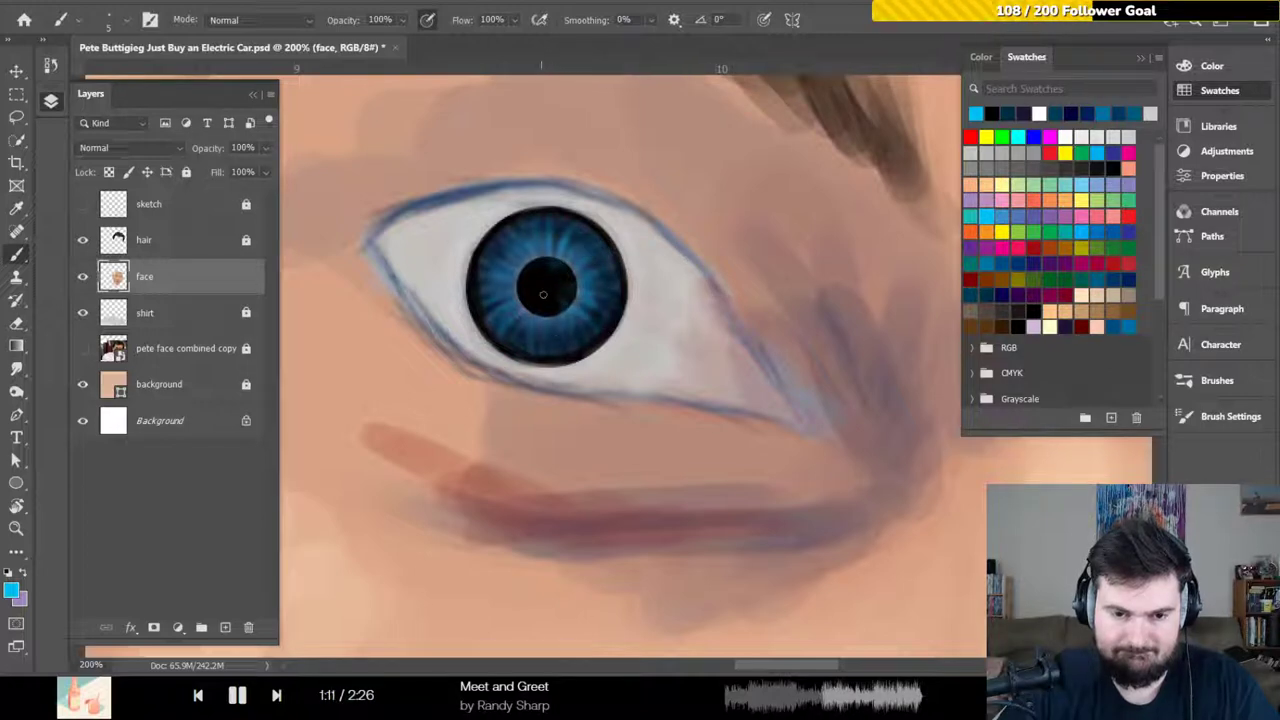
pyautogui.moveTo(537, 314); pyautogui.dragTo(539, 340)
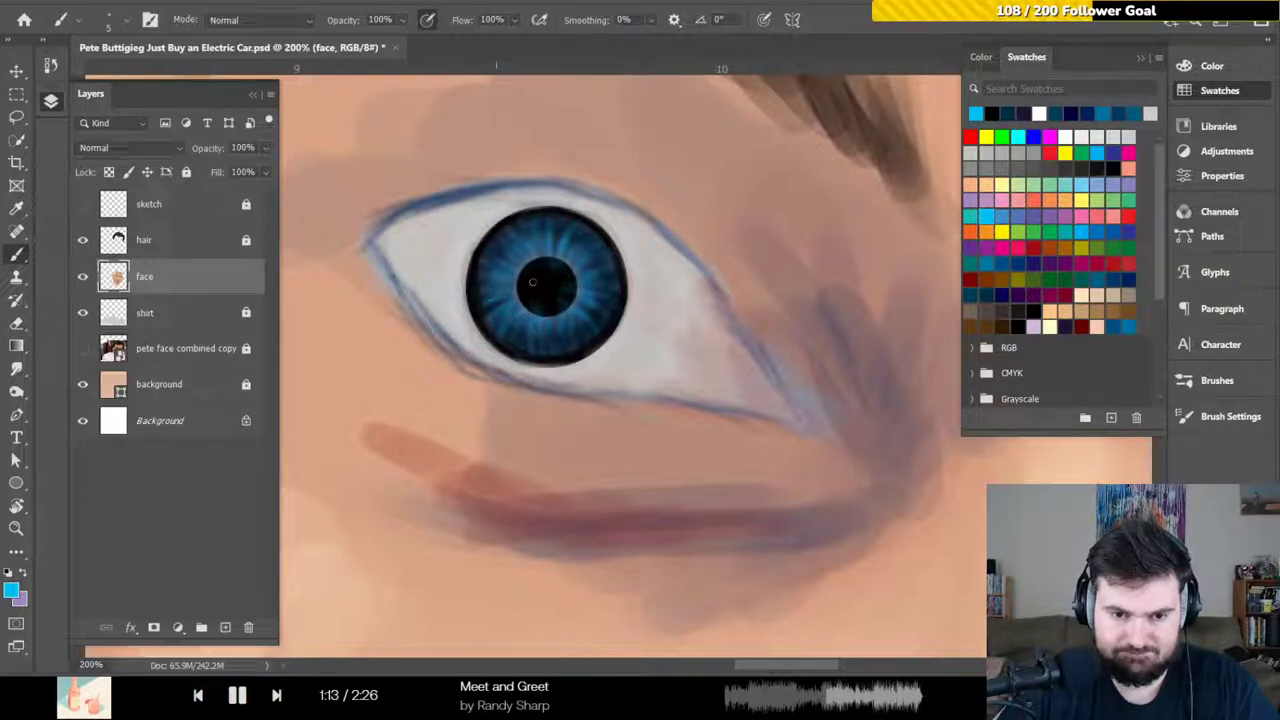
# Add matching sky blue radial highlights to the subject's left iris and pupil edge, and compare both eyes
pyautogui.moveTo(591, 286); pyautogui.dragTo(423, 194)
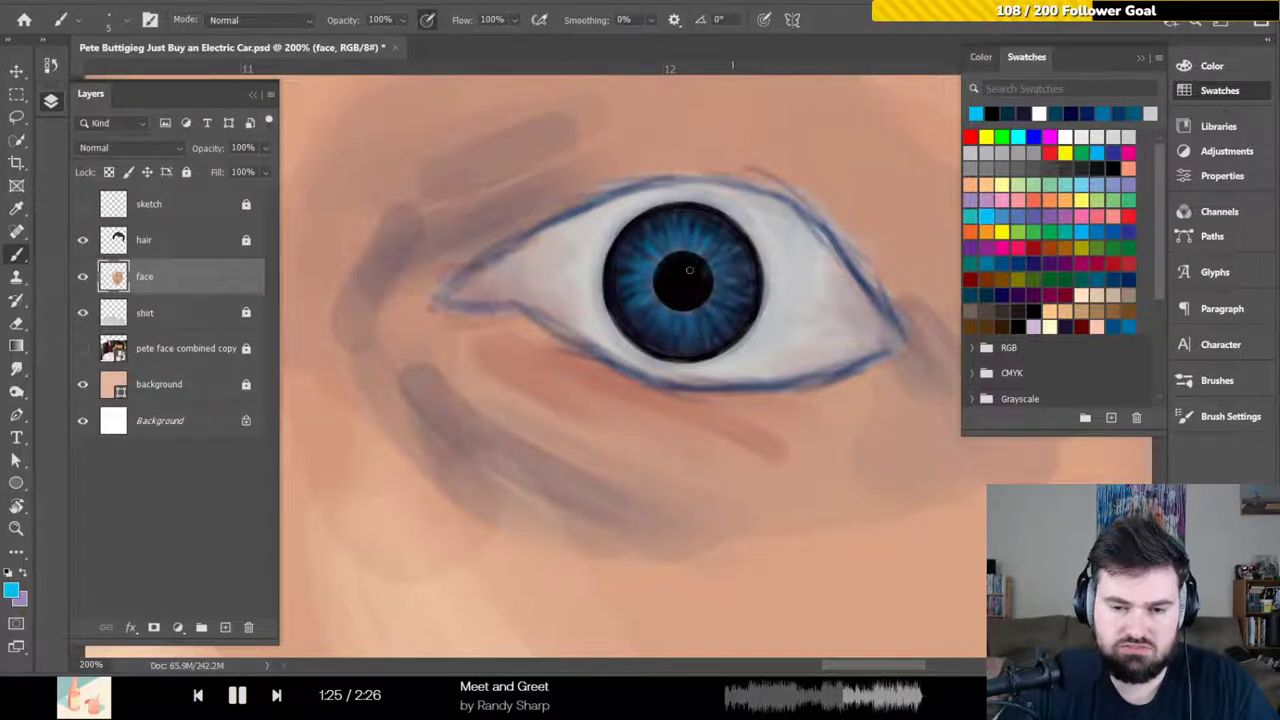
pyautogui.moveTo(689, 270)
pyautogui.mouseDown()
pyautogui.moveTo(746, 287)
pyautogui.moveTo(694, 290)
pyautogui.moveTo(717, 327)
pyautogui.mouseUp()
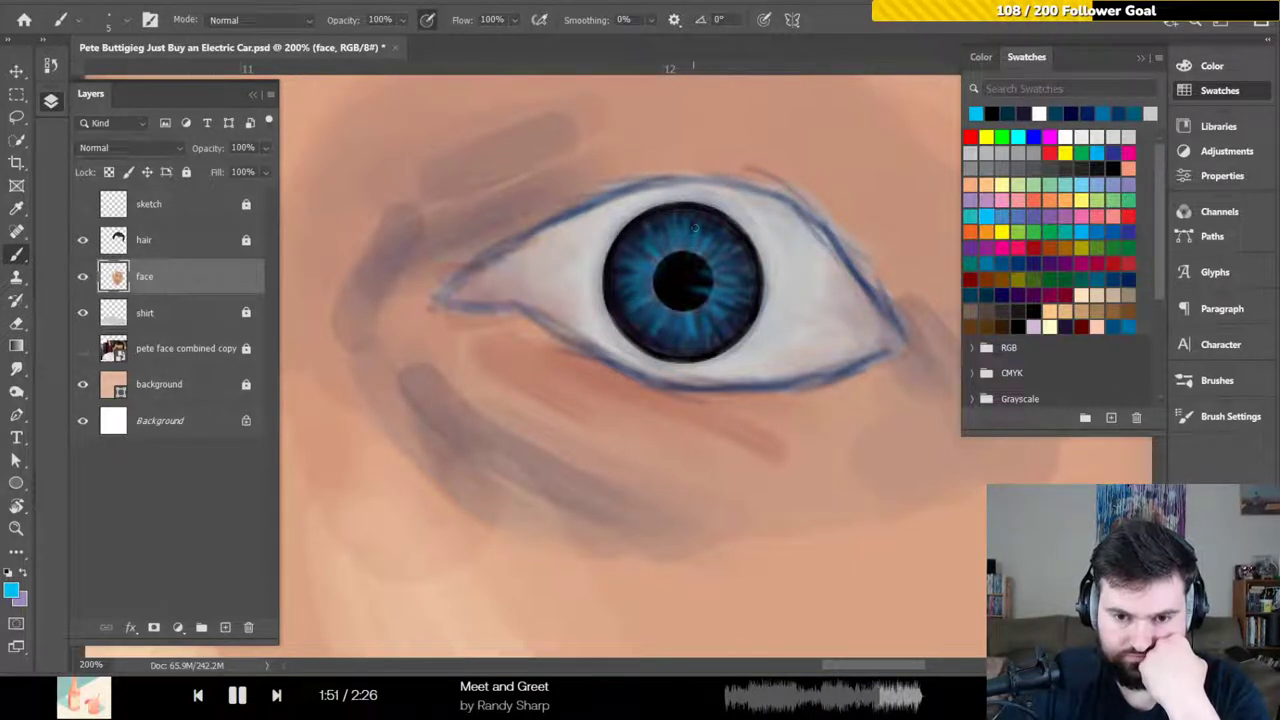
pyautogui.scroll(-1, 707, 260)
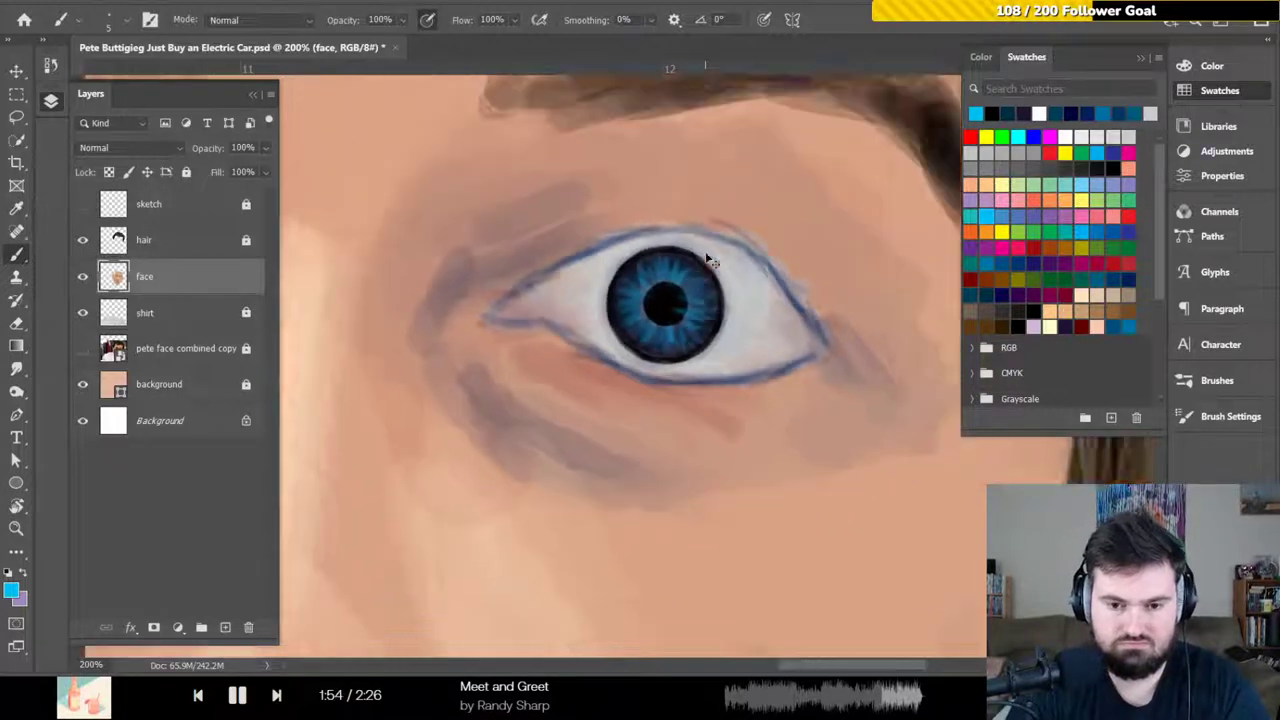
pyautogui.scroll(-3, 707, 260)
pyautogui.scroll(1, 628, 248)
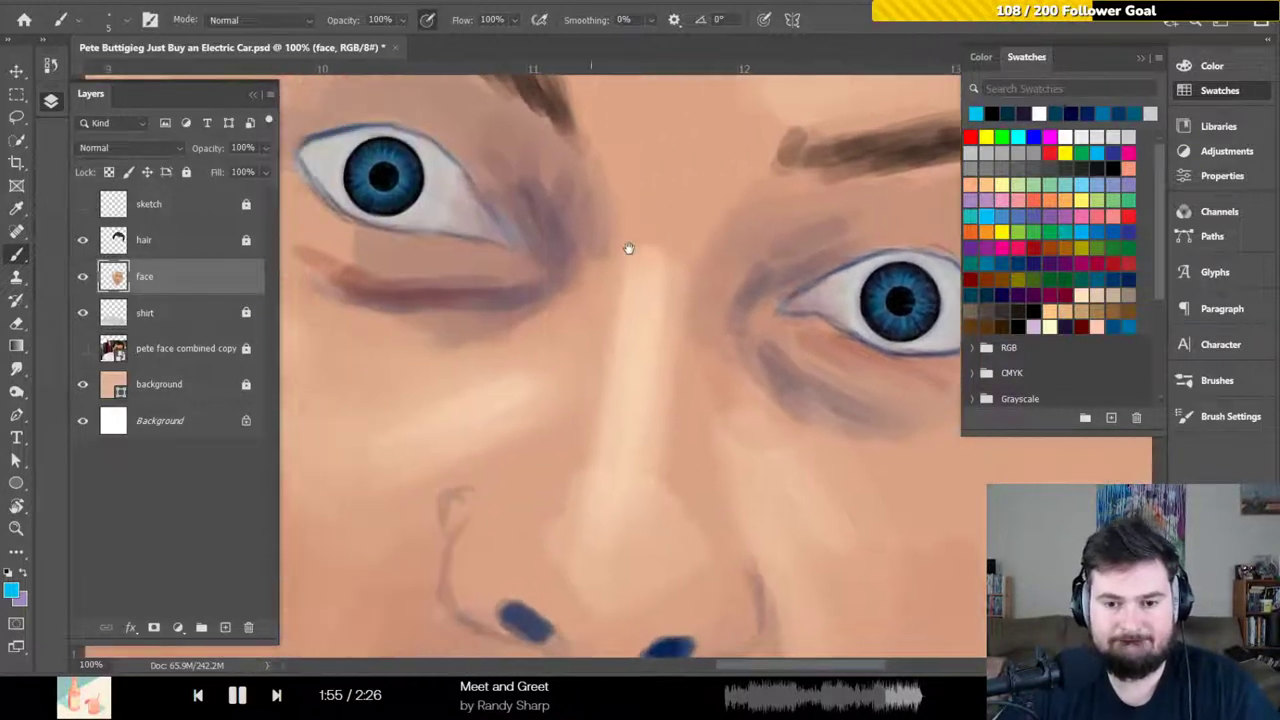
pyautogui.scroll(-3, 628, 248)
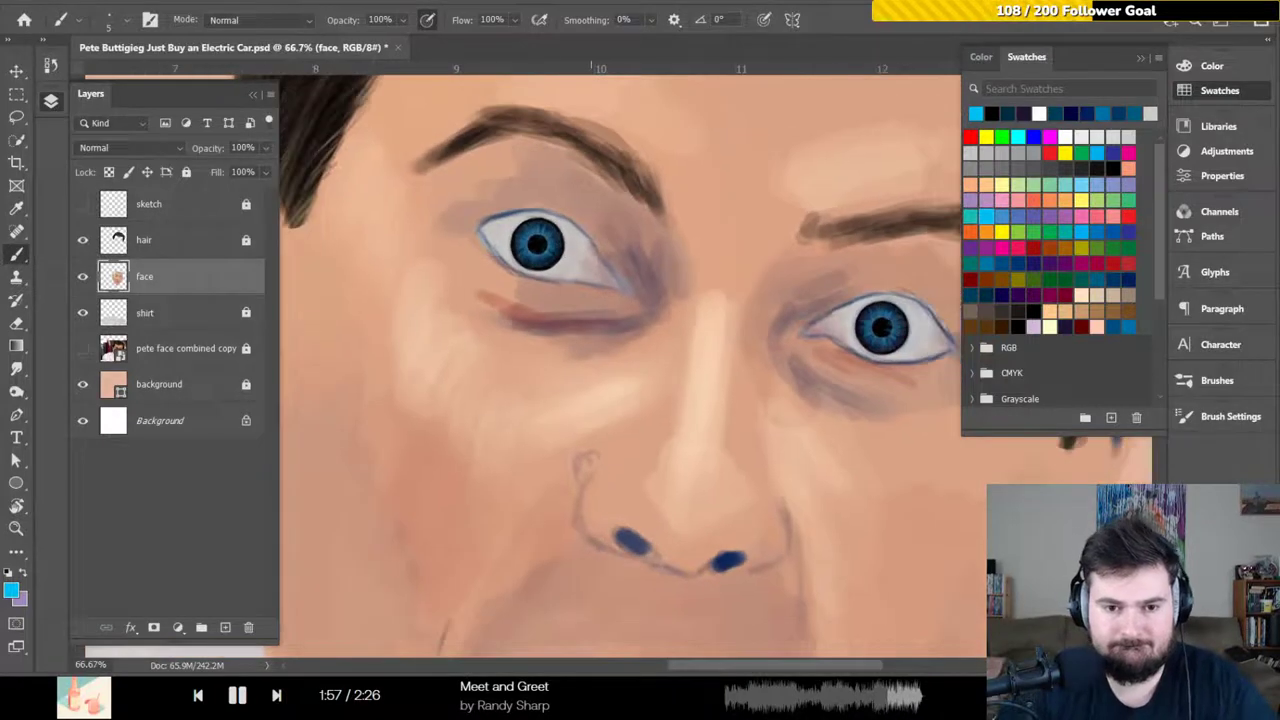
pyautogui.moveTo(585, 276); pyautogui.dragTo(504, 261)
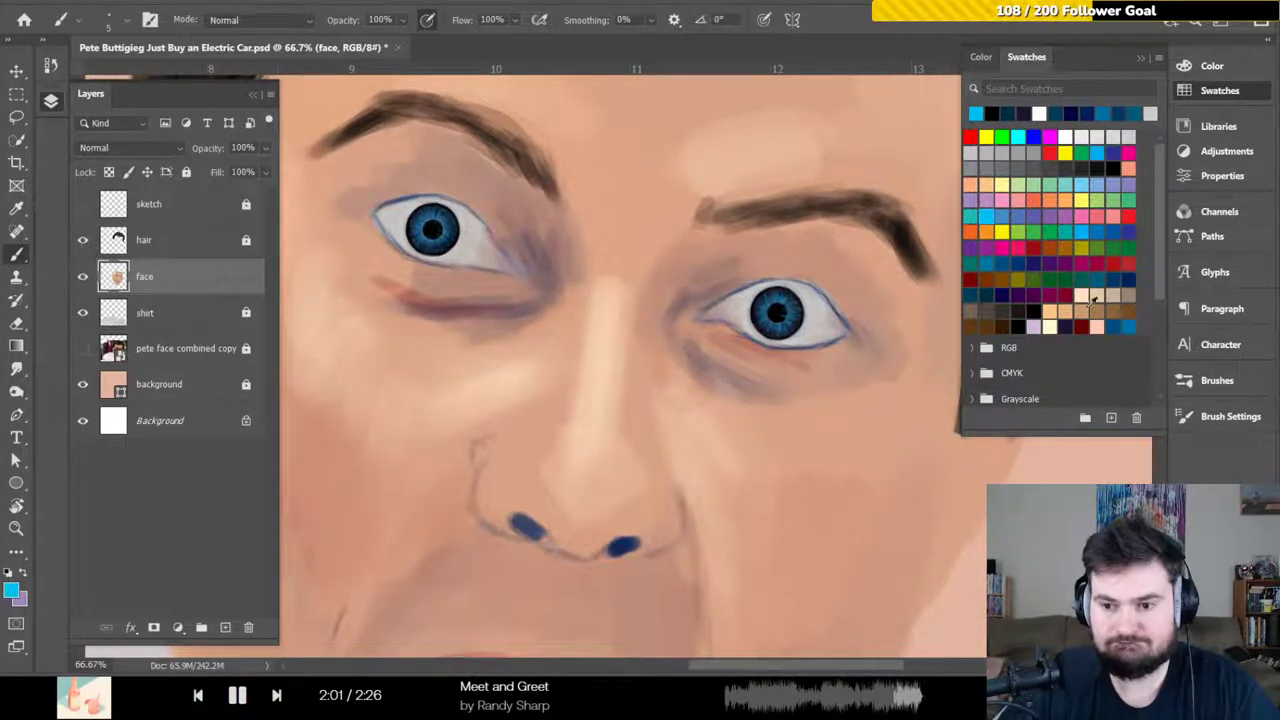
# Blend both irises with fine strokes in medium blue, dark blue and dark teal from the saved swatches, checking them against the whole portrait
pyautogui.click(1130, 325)
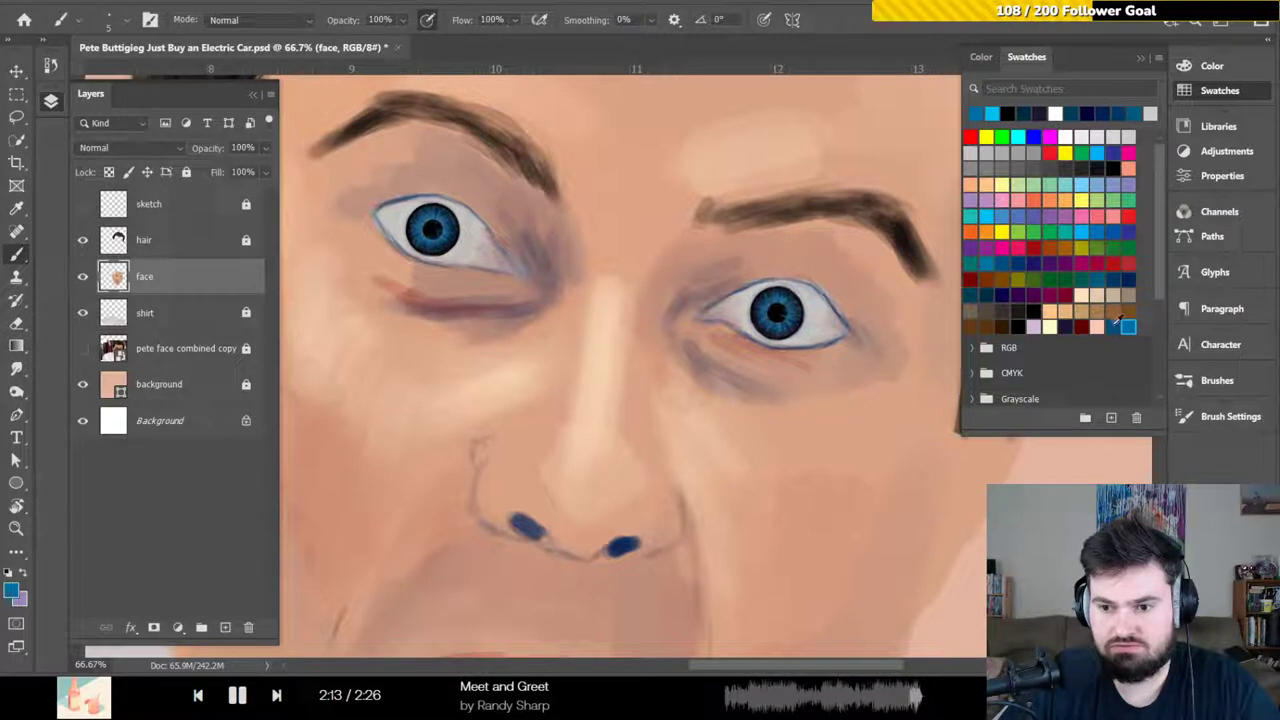
pyautogui.click(1112, 278)
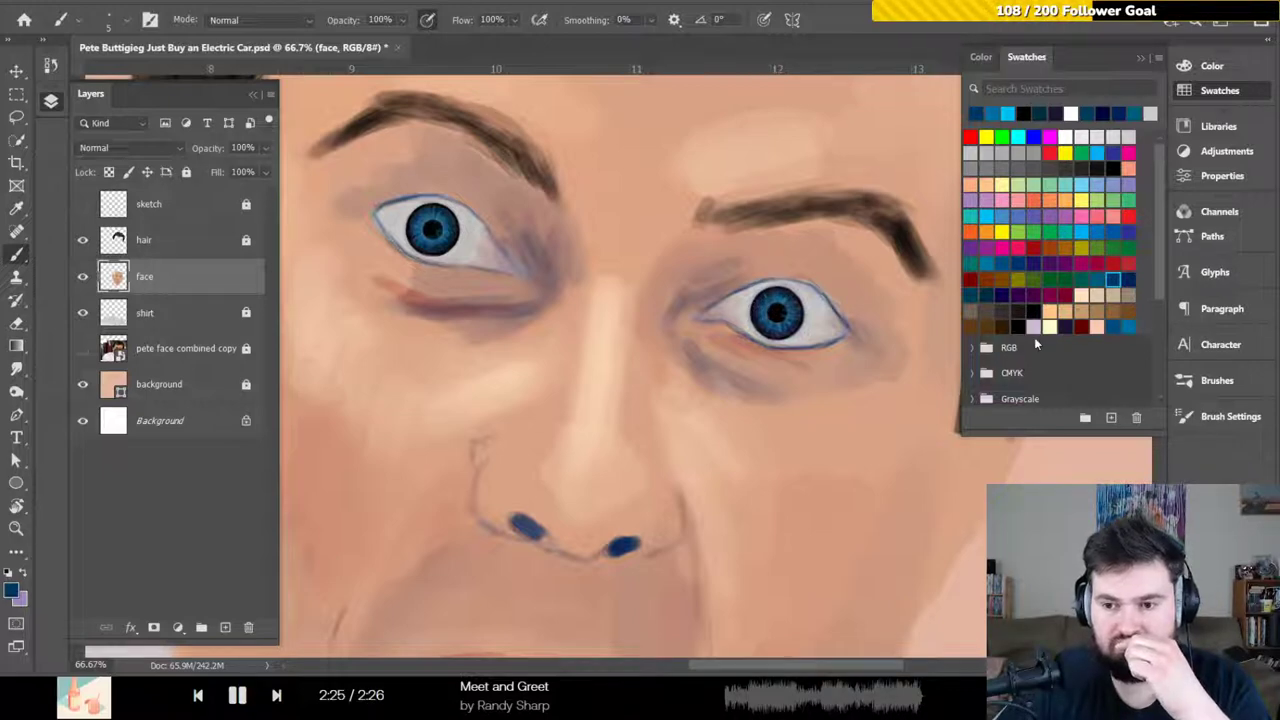
pyautogui.click(986, 295)
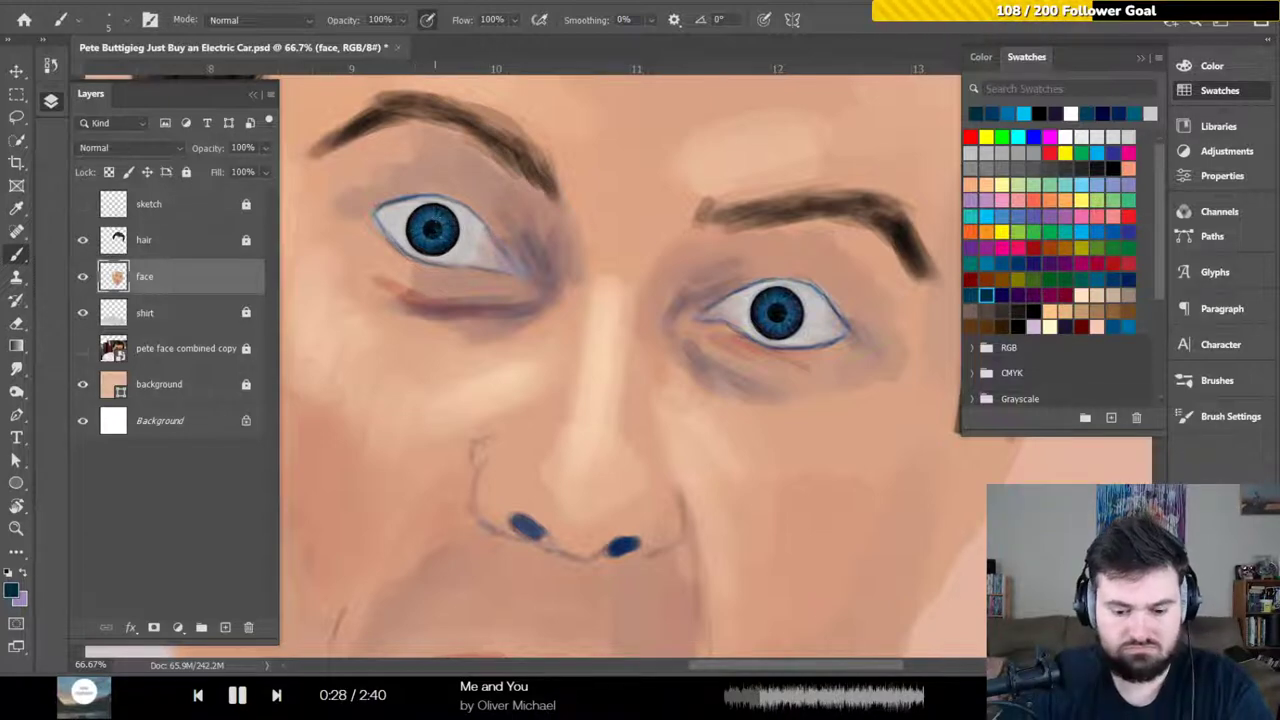
pyautogui.scroll(-5, 440, 224)
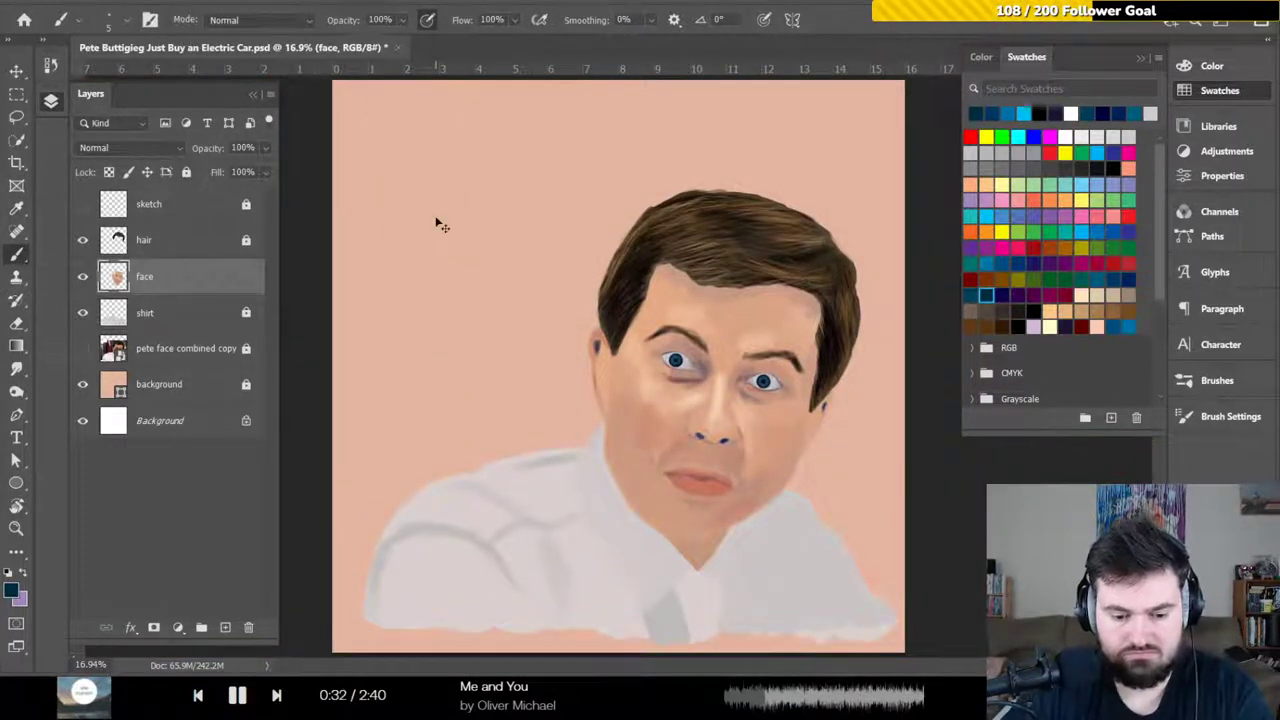
pyautogui.hotkey('ctrl', '1')
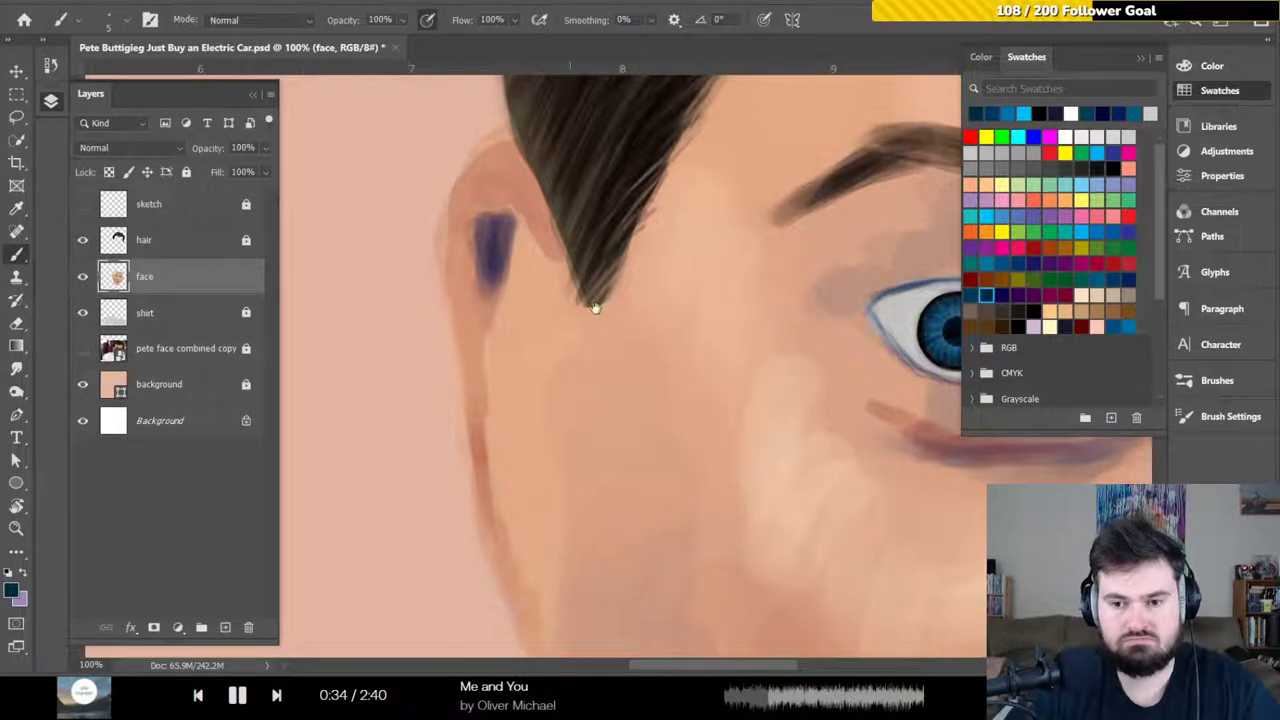
# Refine the subject's right iris with small strokes in navy, medium blue and a near-black navy swatch
pyautogui.moveTo(586, 303); pyautogui.dragTo(323, 271)
pyautogui.moveTo(530, 247); pyautogui.dragTo(423, 220)
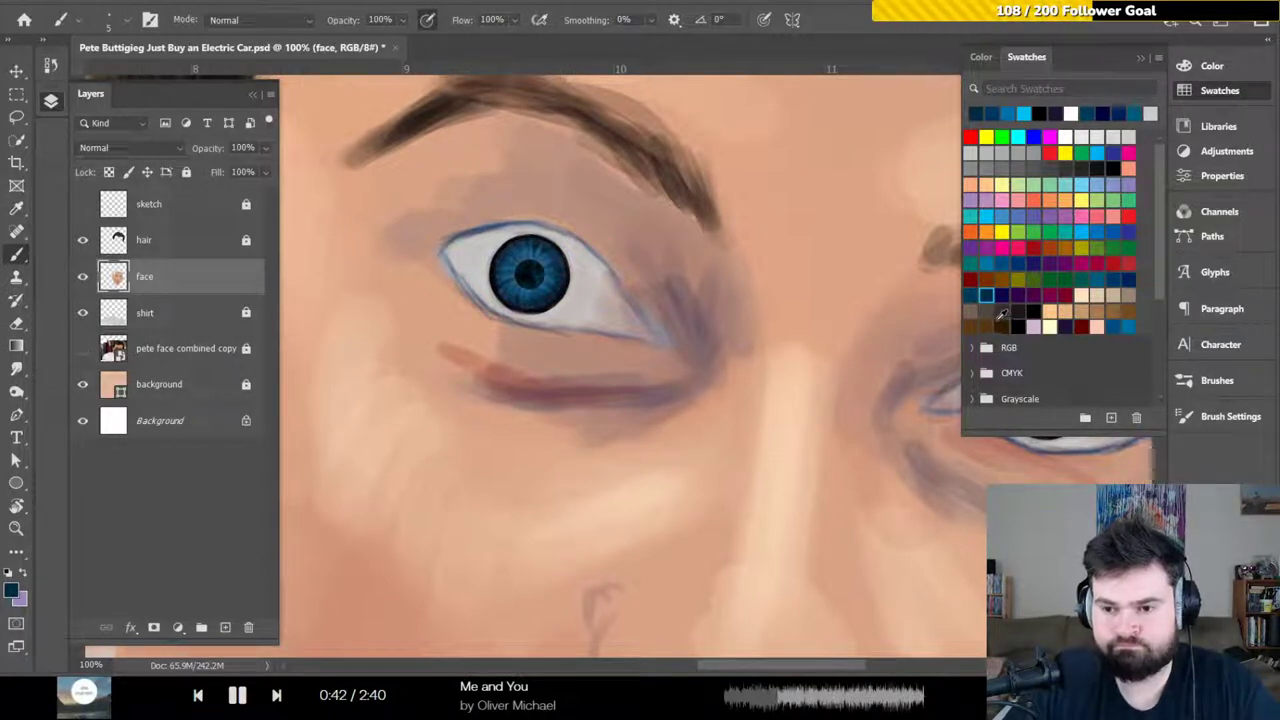
pyautogui.click(1128, 279)
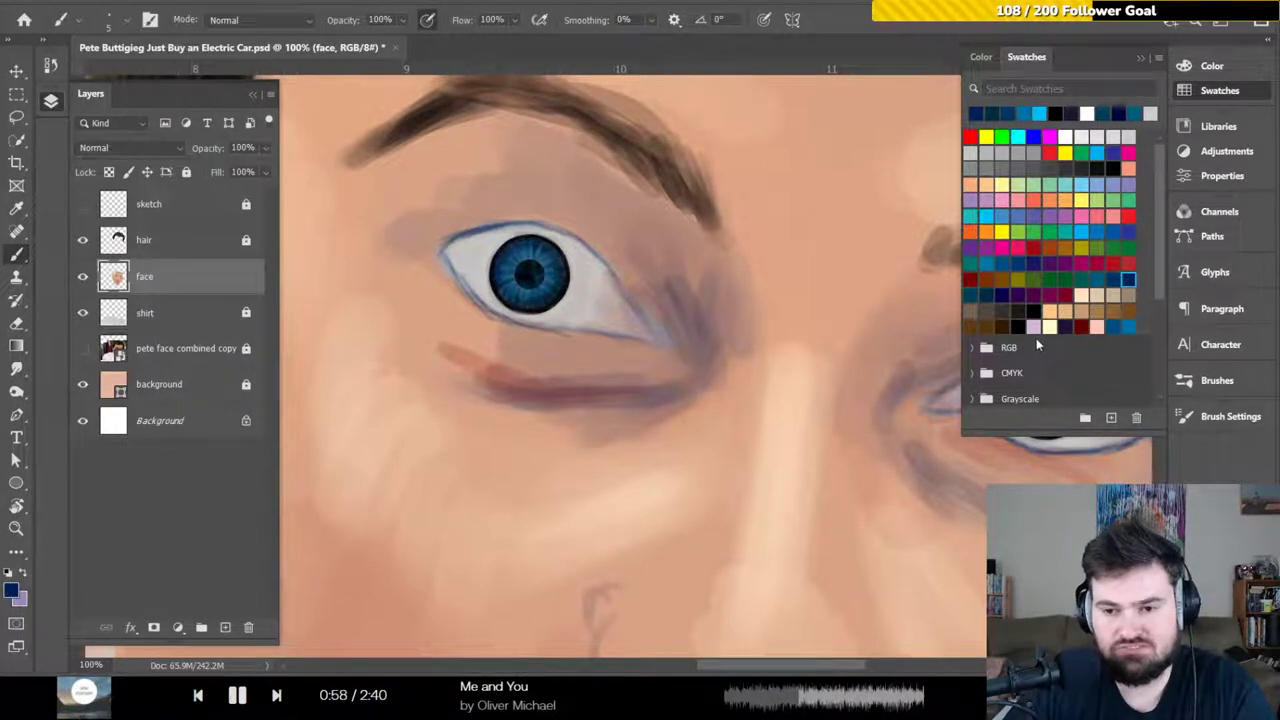
pyautogui.click(986, 262)
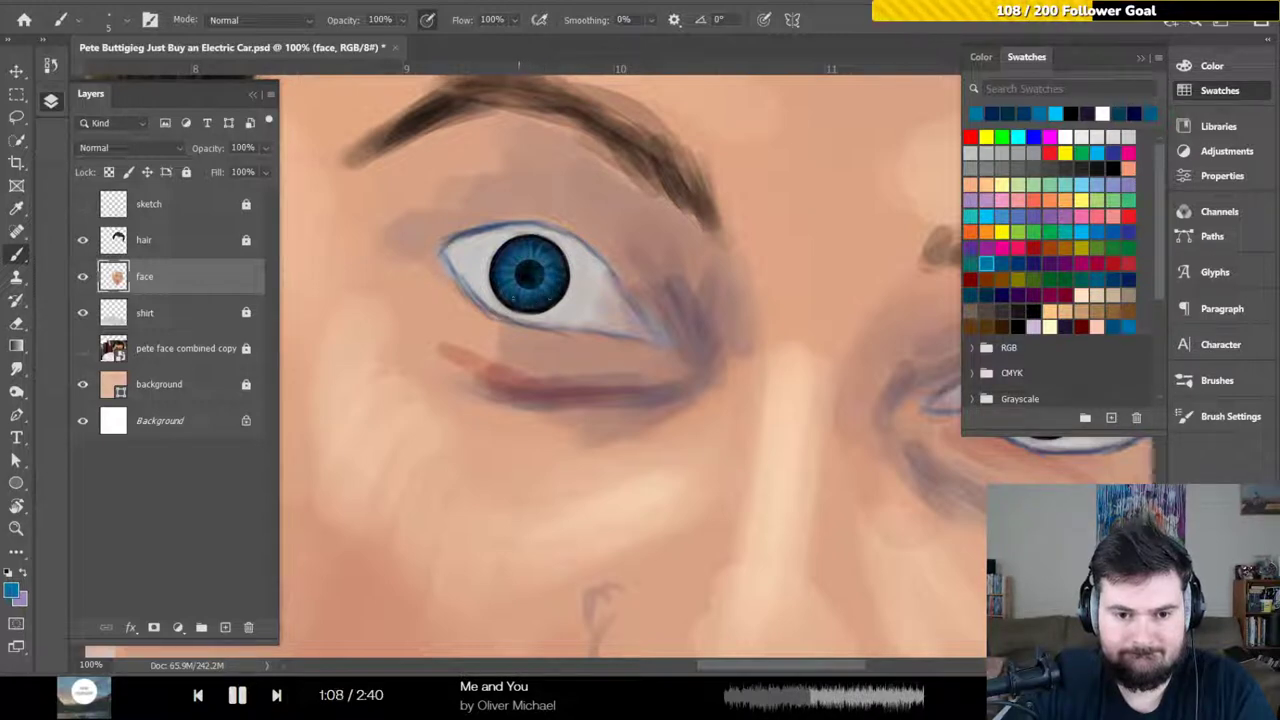
pyautogui.click(1067, 320)
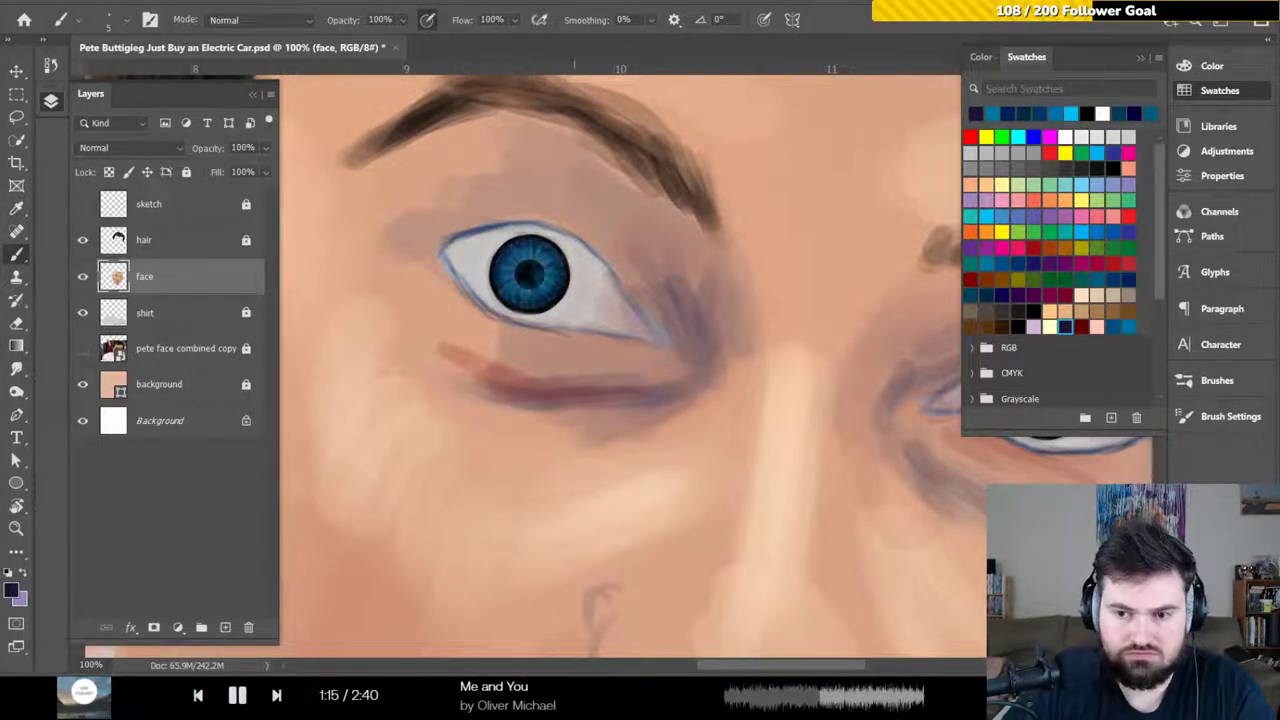
# Deepen the radial texture and outer edge of the subject's right iris with dark teal, dark blue and black strokes
pyautogui.click(986, 295)
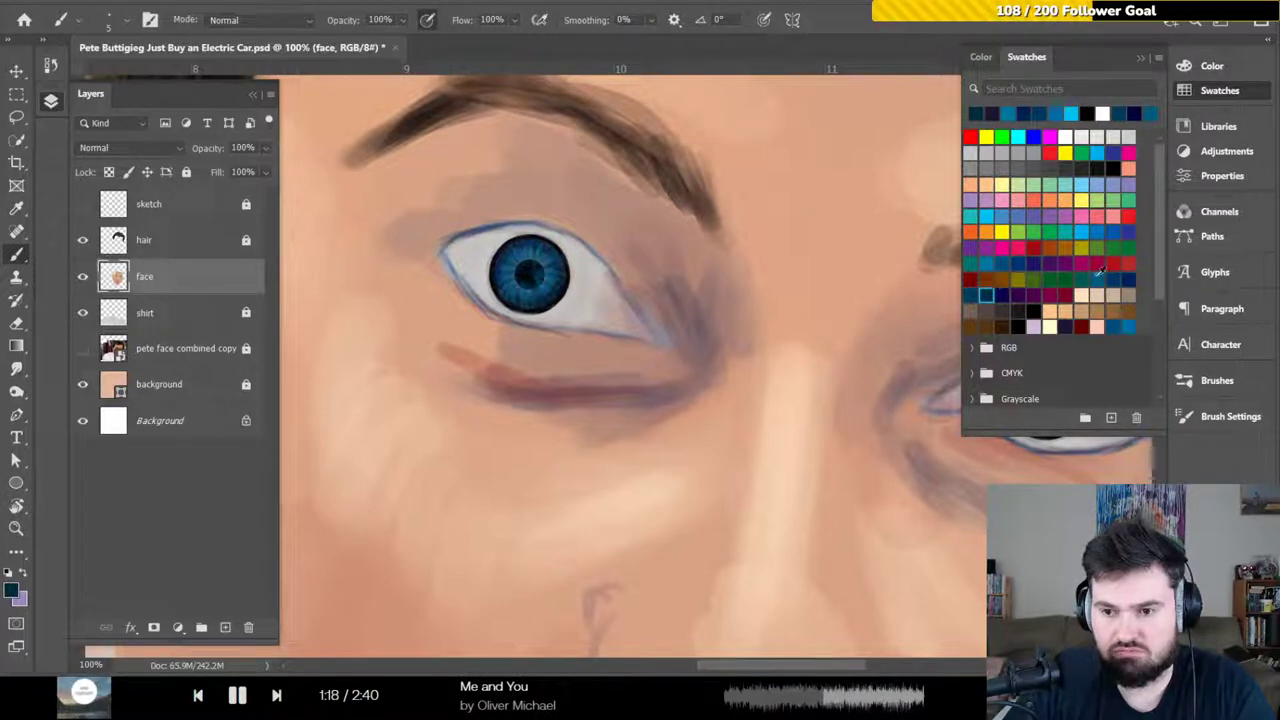
pyautogui.click(1113, 279)
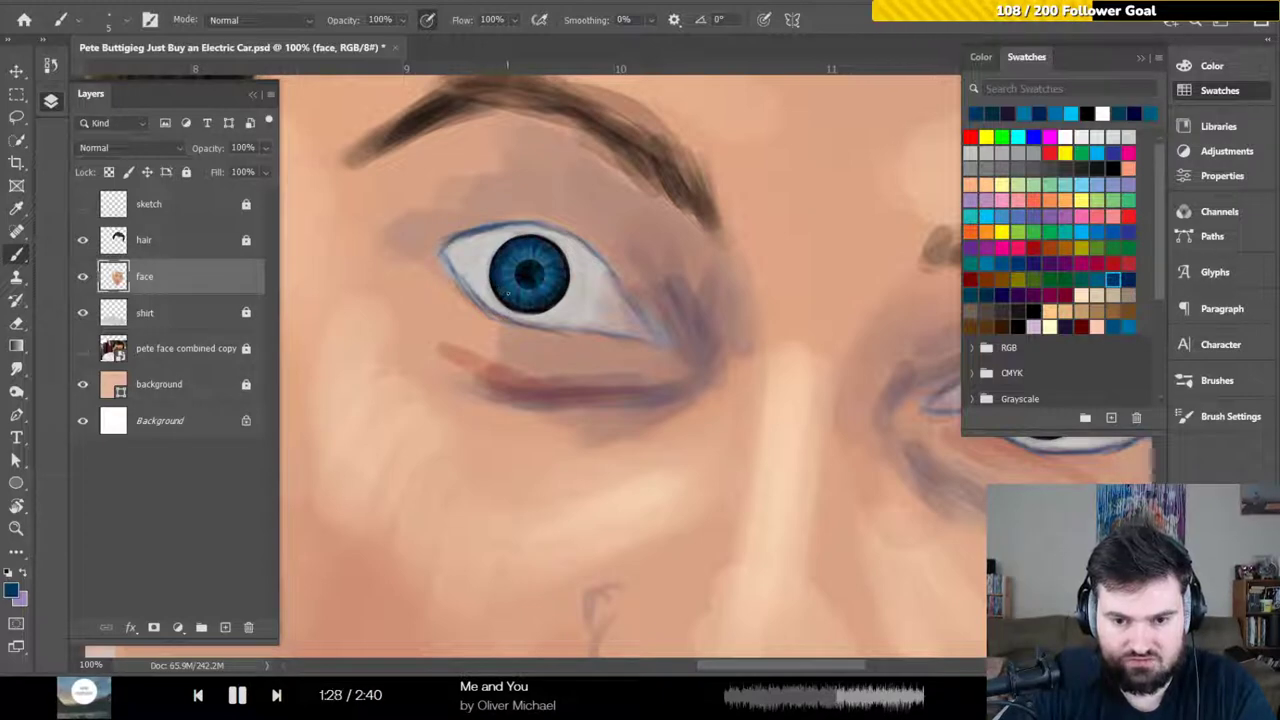
pyautogui.click(1033, 311)
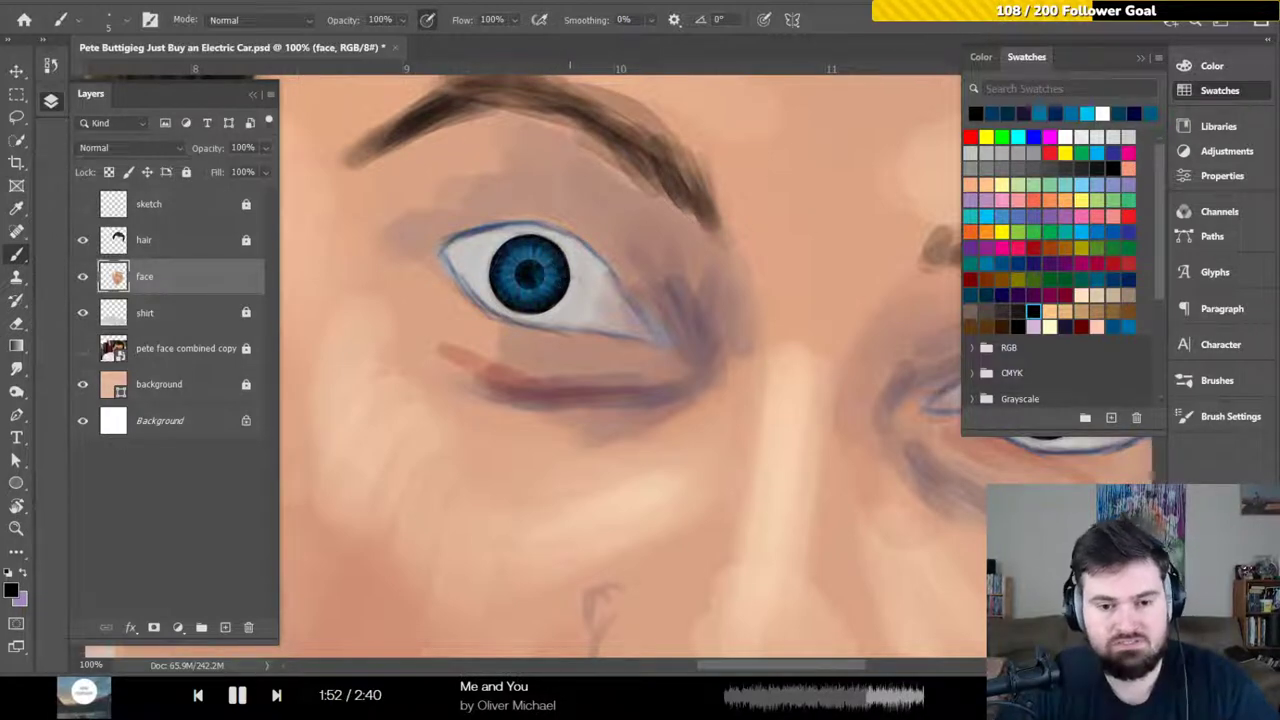
# Refine the subject's left iris with recent medium blue, dark blue and black strokes, and check it against the whole portrait
pyautogui.moveTo(571, 263); pyautogui.dragTo(578, 204)
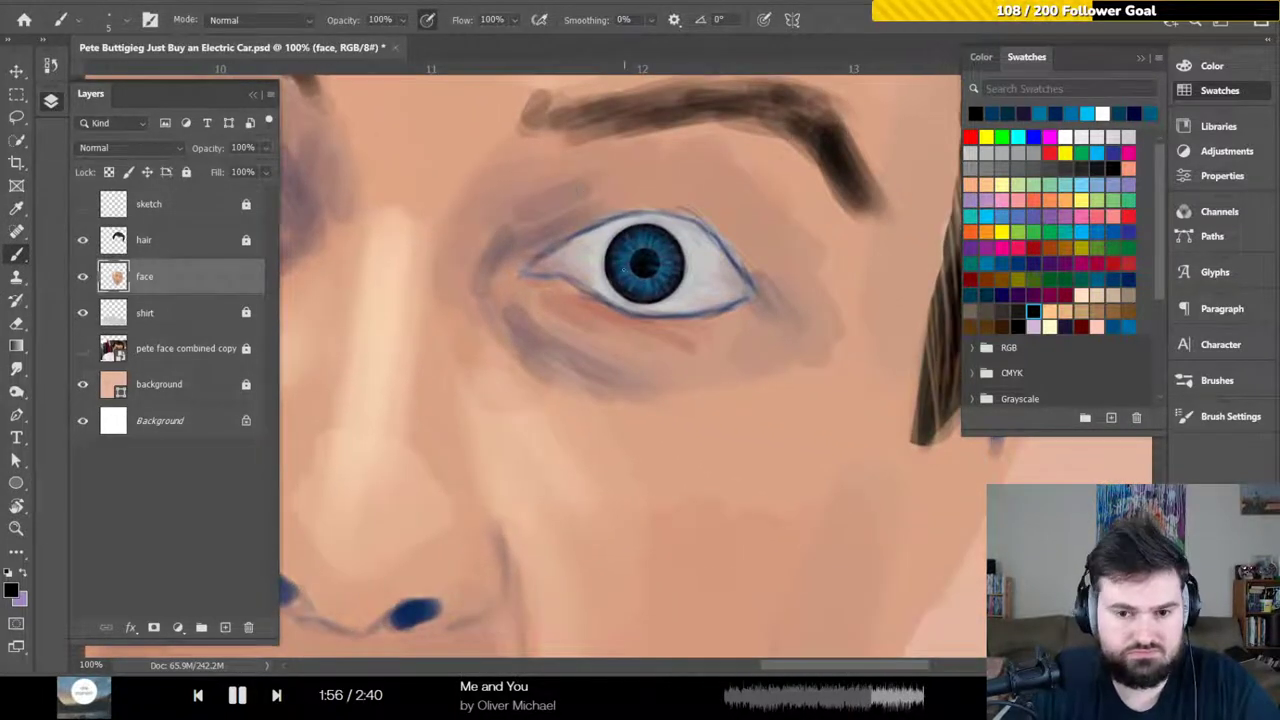
pyautogui.click(1039, 113)
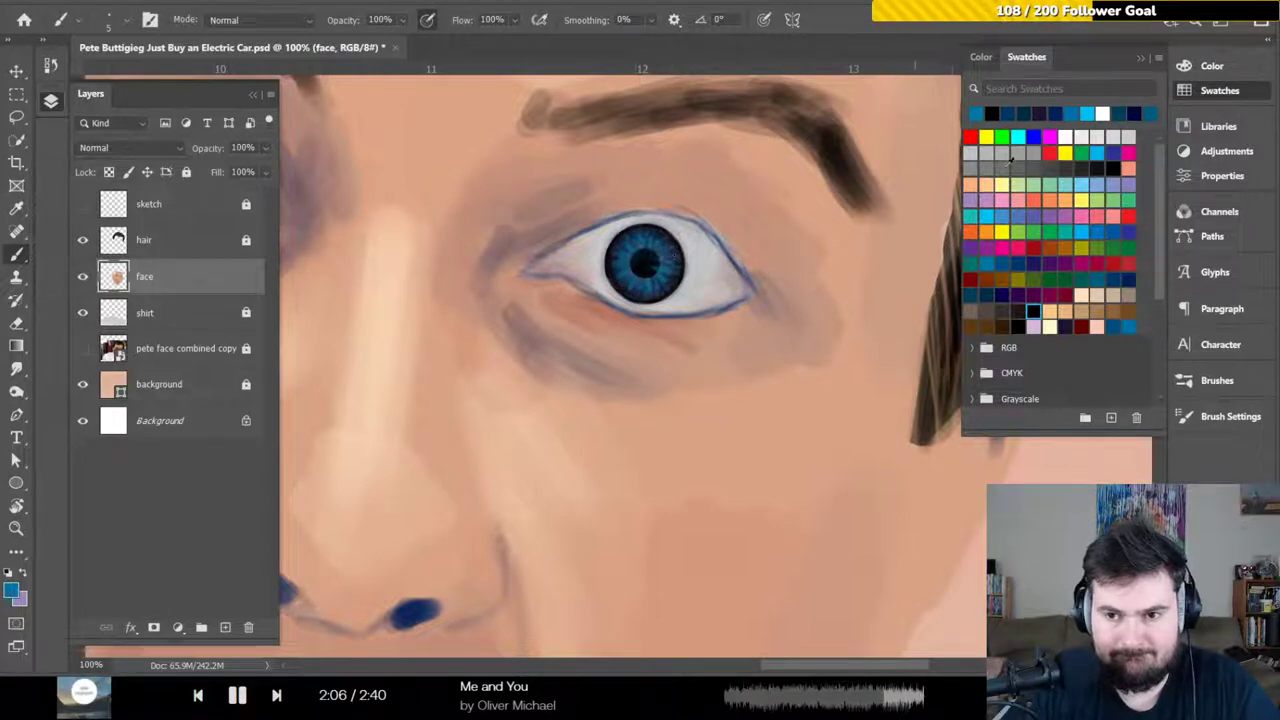
pyautogui.click(1015, 113)
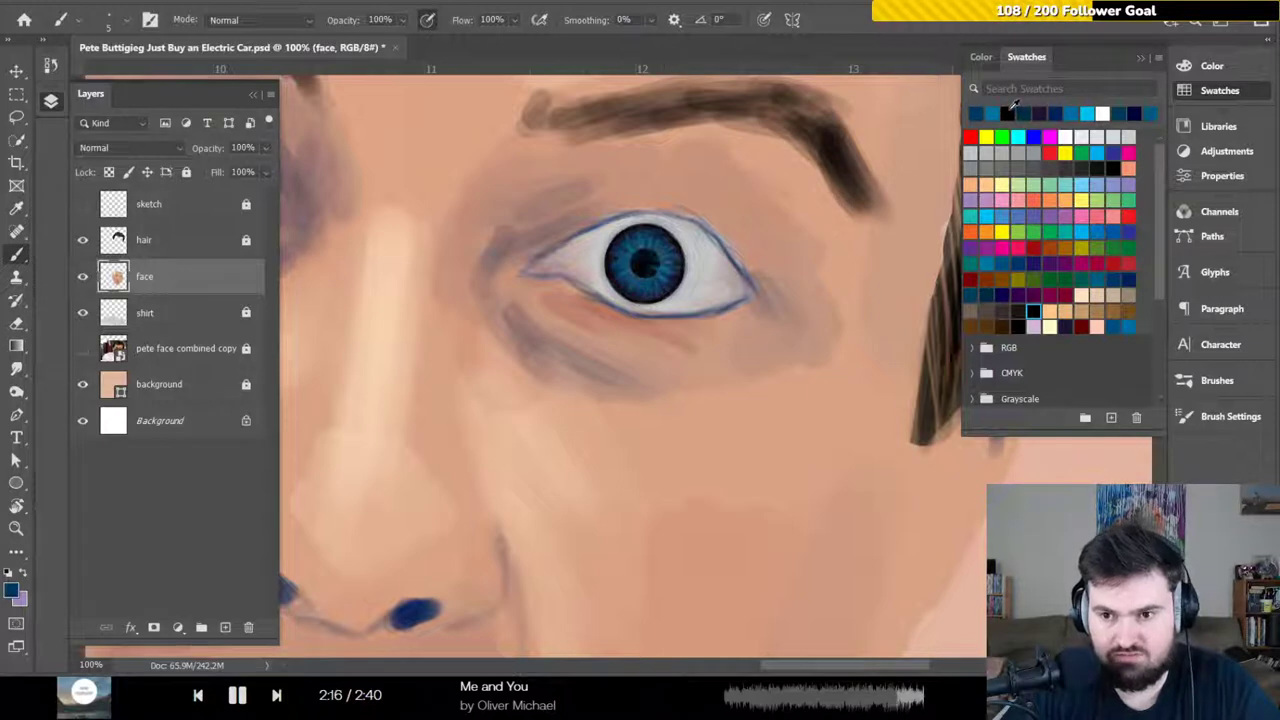
pyautogui.click(975, 113)
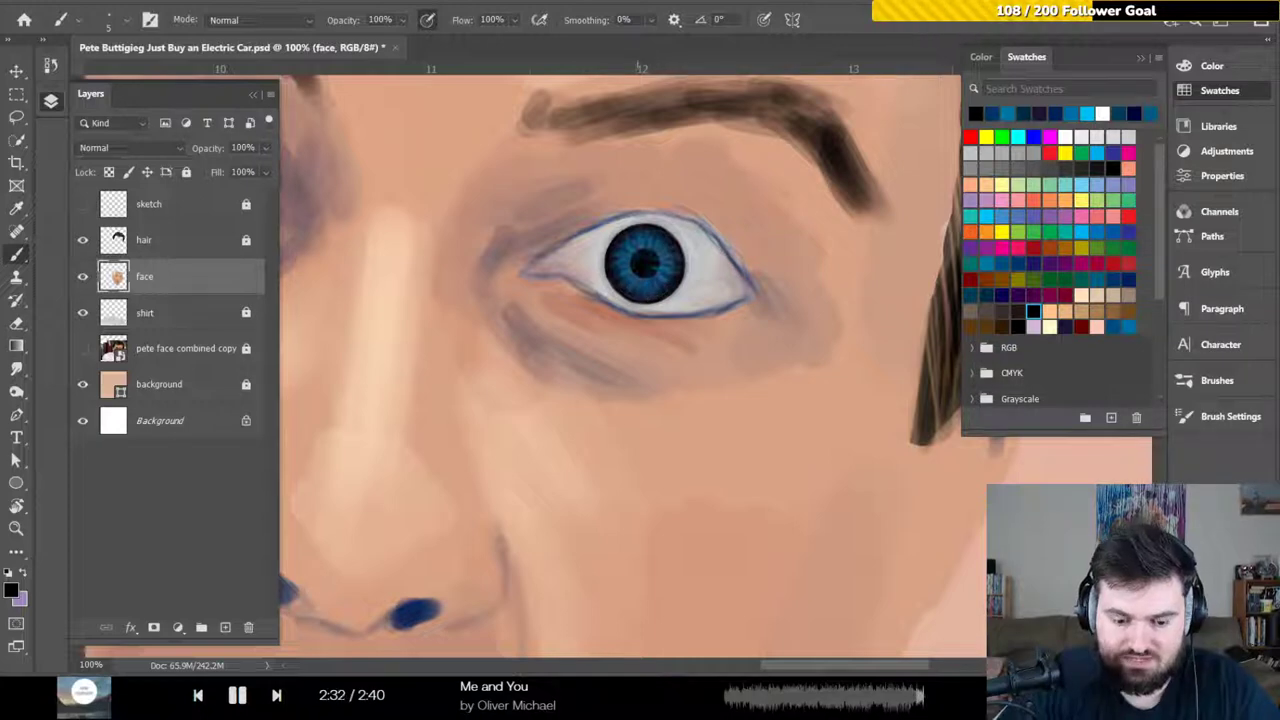
pyautogui.hotkey('ctrl', '0')
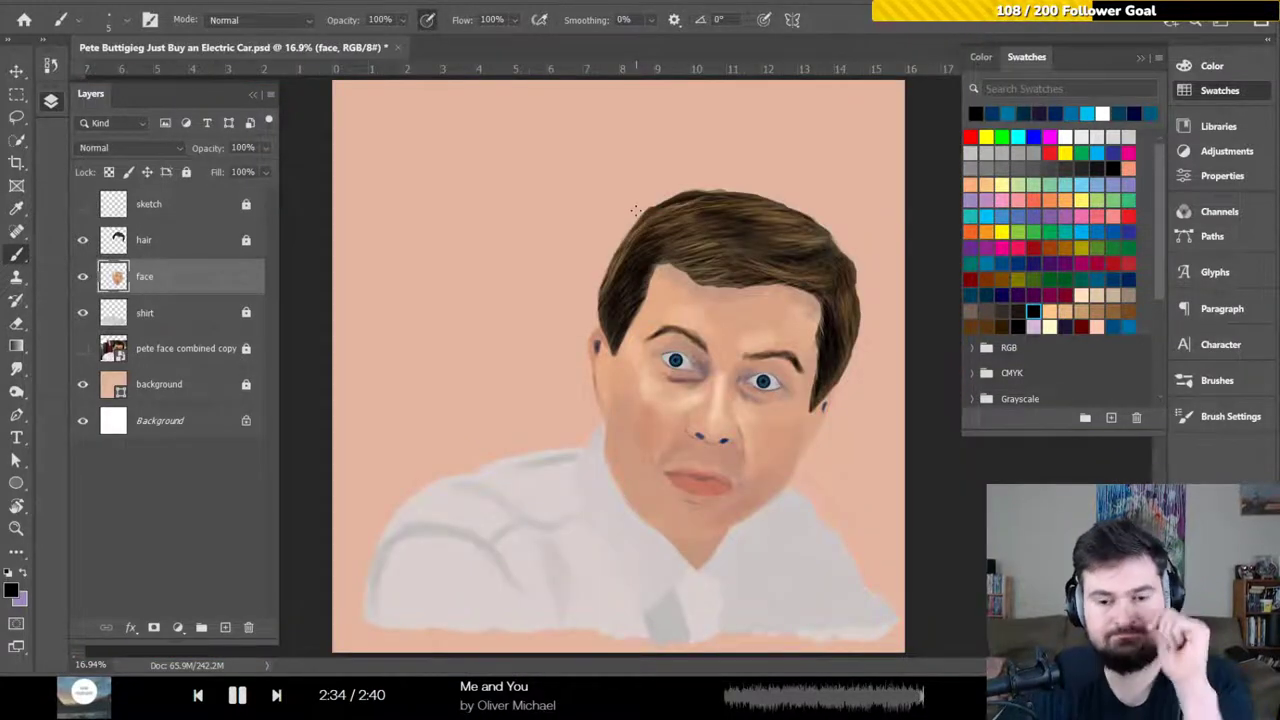
# Frame both eyes closely on the face layer and choose the light grey swatch as the brush colour
pyautogui.hotkey('ctrl', '+')
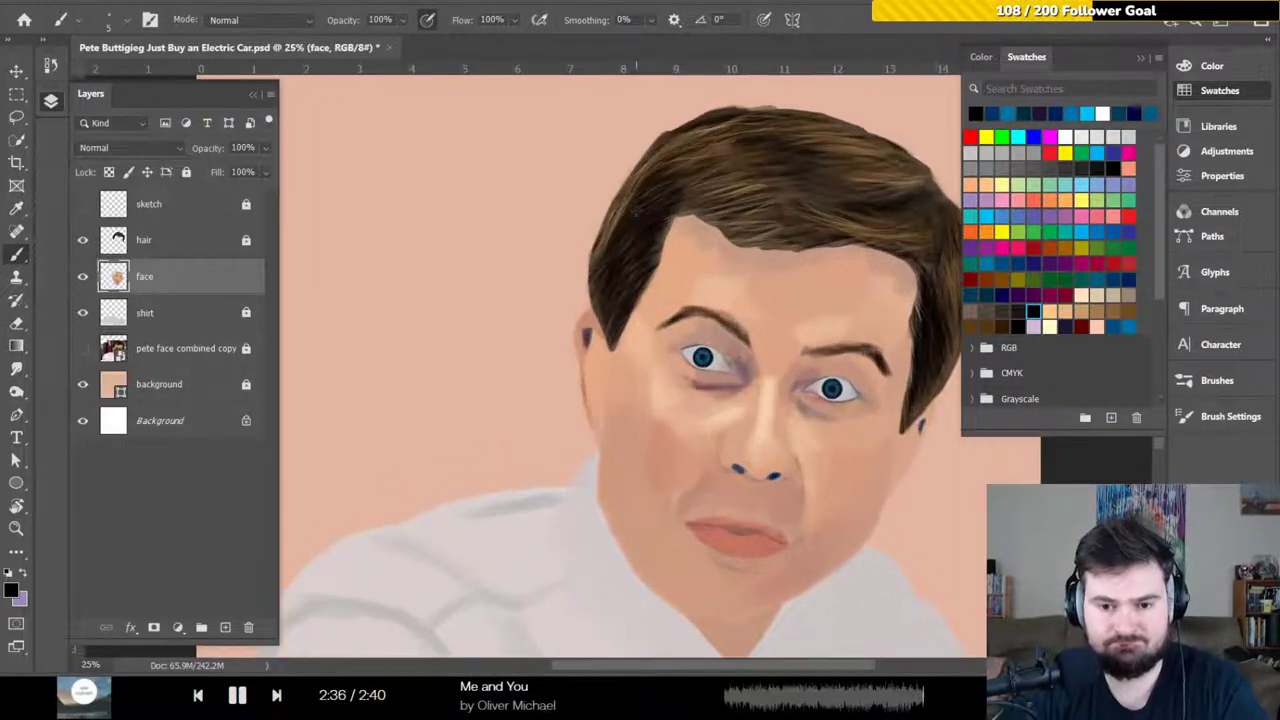
pyautogui.moveTo(480, 266); pyautogui.dragTo(365, 154)
pyautogui.hotkey('ctrl', '+')
pyautogui.hotkey('ctrl', '+')
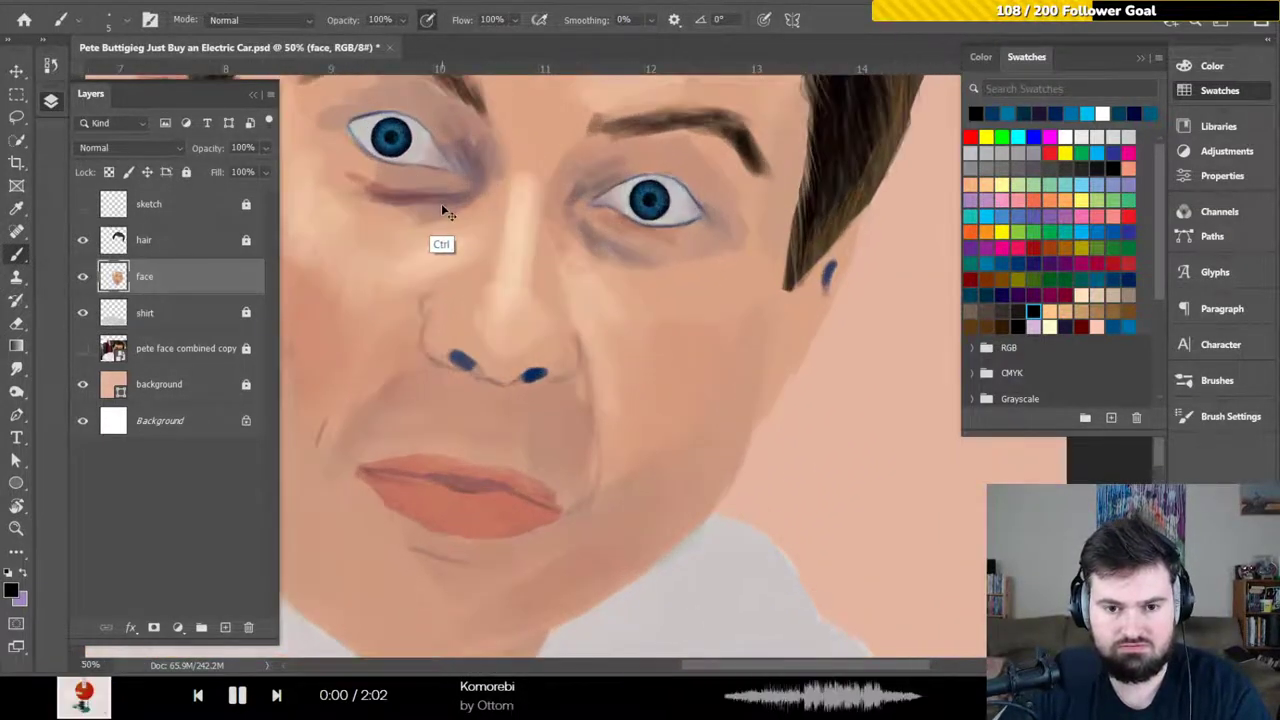
pyautogui.hotkey('ctrl', '+')
pyautogui.moveTo(443, 177); pyautogui.dragTo(548, 375)
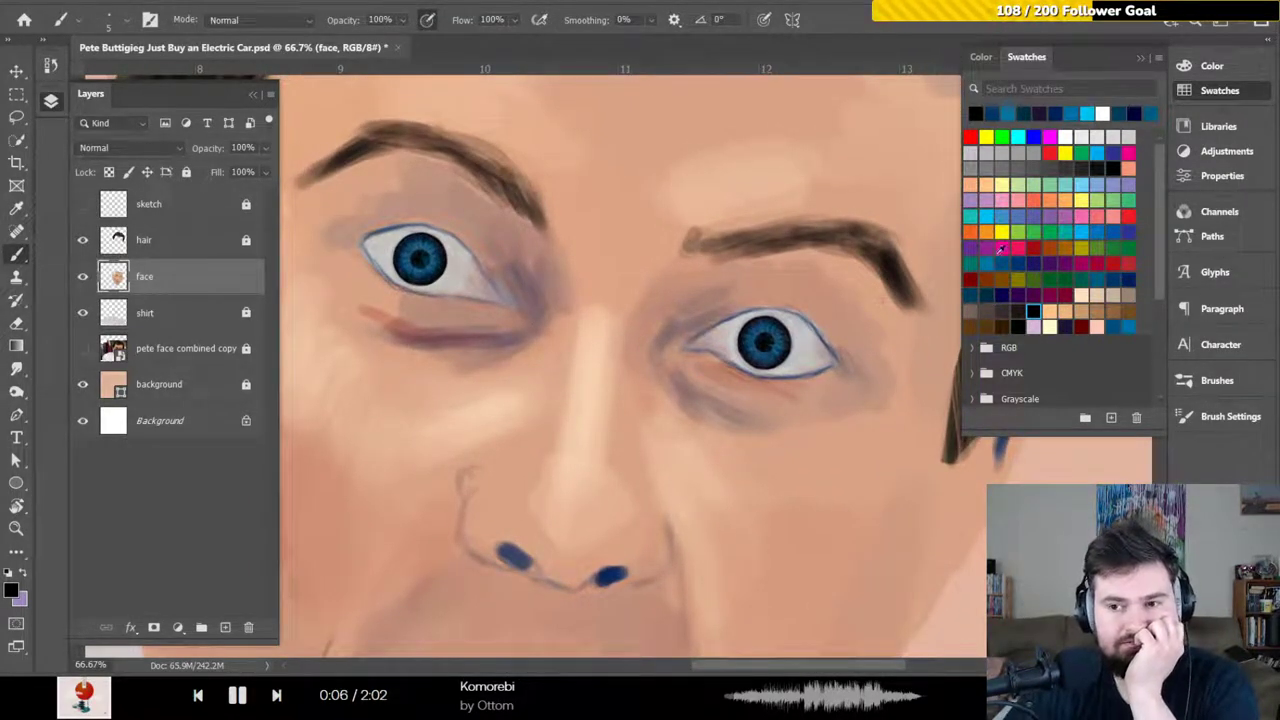
pyautogui.click(1128, 135)
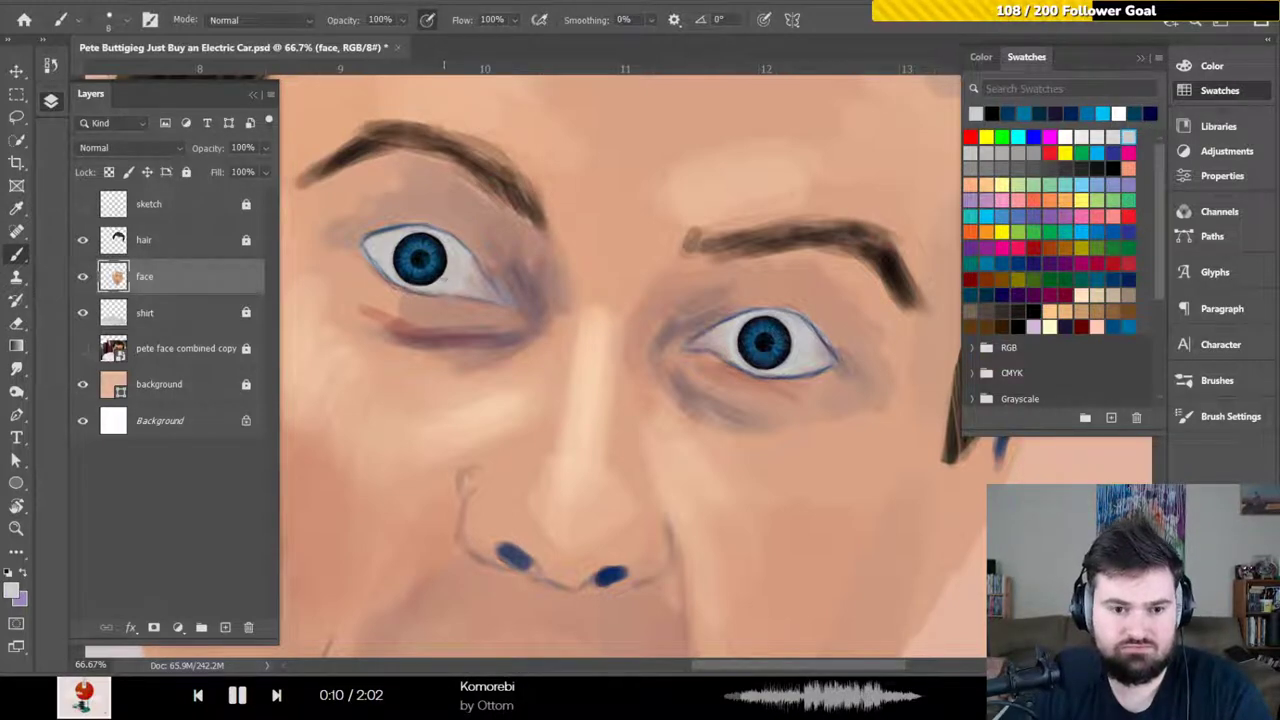
# Try a light grey stroke over the subject's right eye with a 20 px brush, and undo it
pyautogui.press(']')
pyautogui.press(']')
pyautogui.press(']')
pyautogui.press(']')
pyautogui.press(']')
pyautogui.press(']')
pyautogui.moveTo(453, 281)
pyautogui.mouseDown()
pyautogui.moveTo(410, 280)
pyautogui.moveTo(392, 261)
pyautogui.mouseUp()
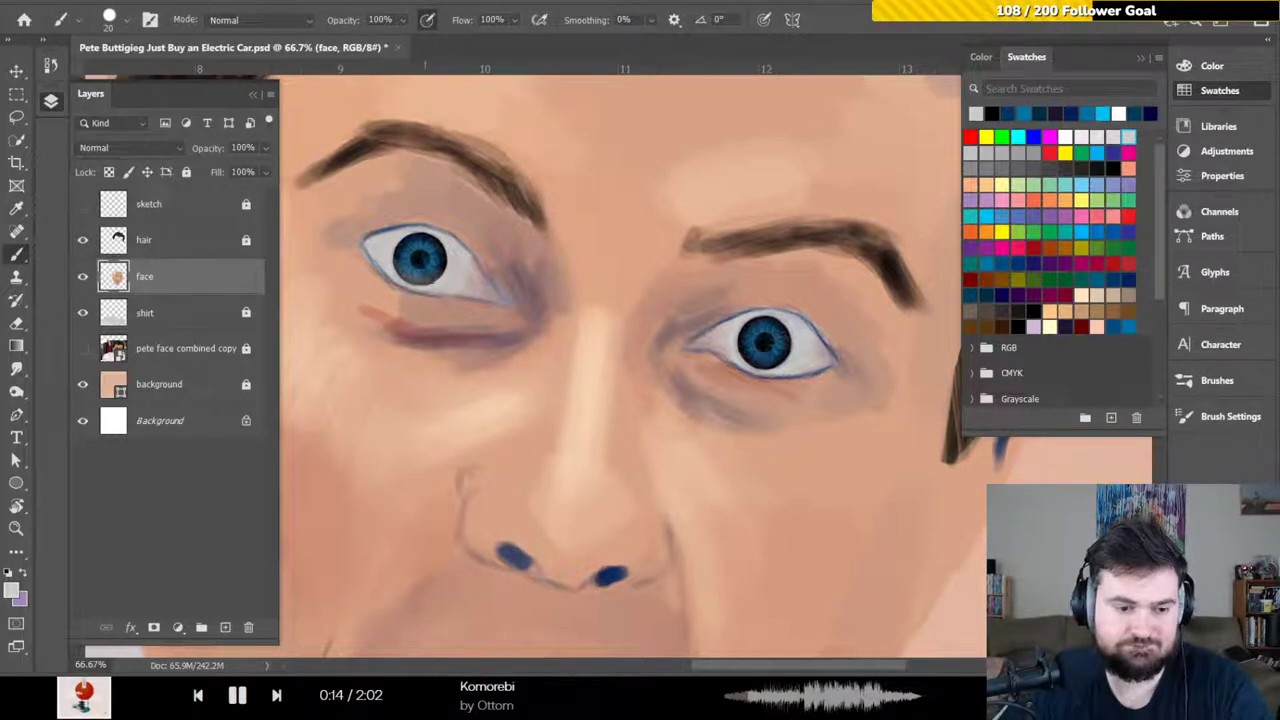
pyautogui.hotkey('ctrl', 'z')
pyautogui.hotkey('ctrl', 'z')
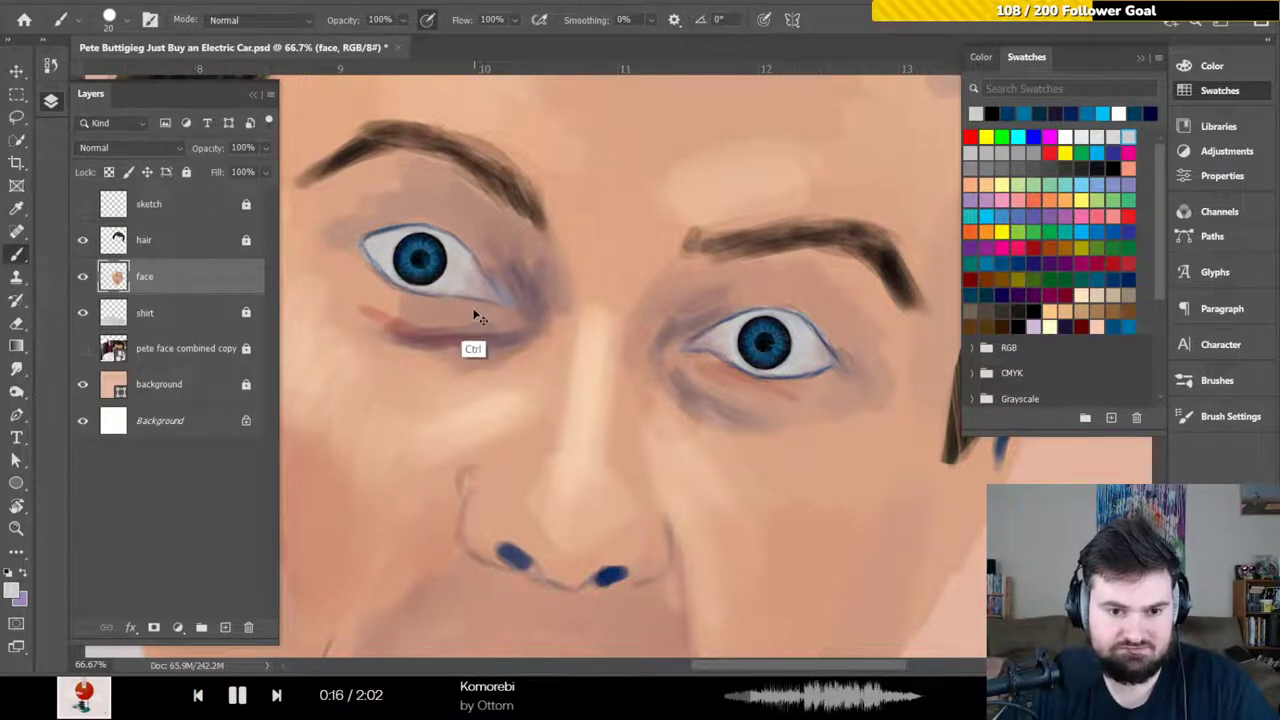
# Glaze both irises and pupils with faint light grey using a 40 px brush, and check them against the whole portrait
pyautogui.press(']')
pyautogui.press(']')
pyautogui.press(']')
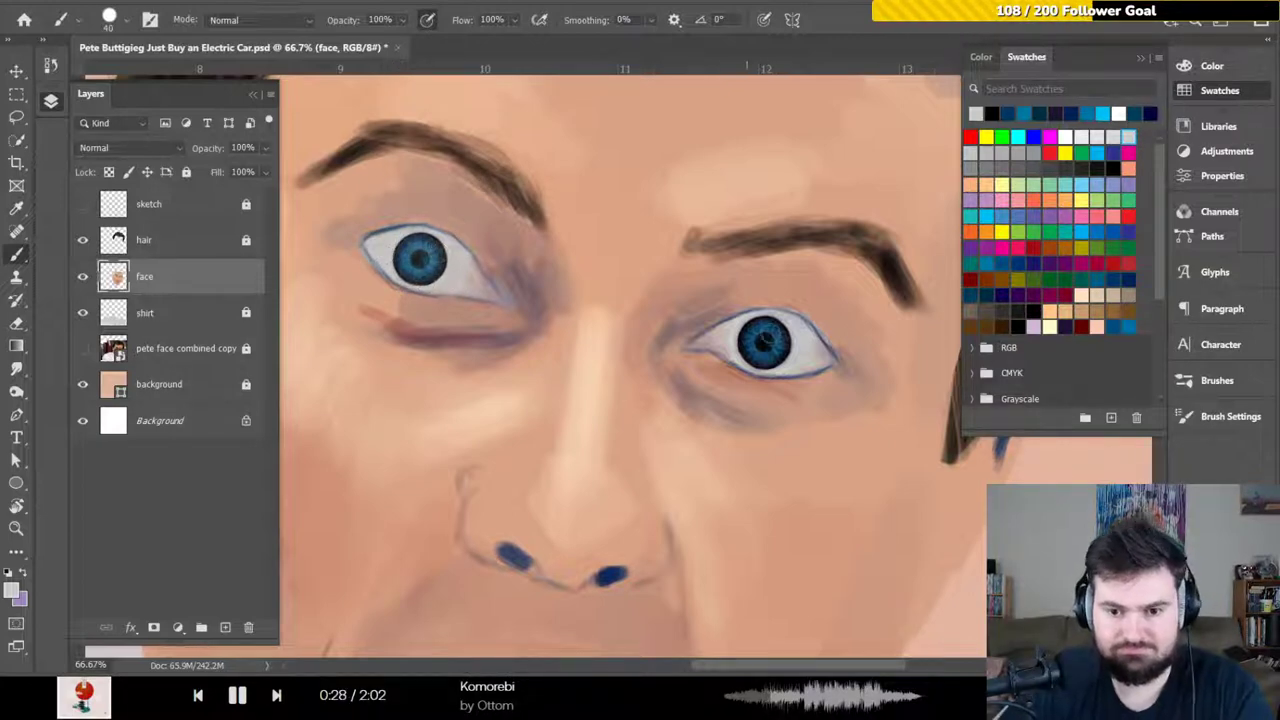
pyautogui.moveTo(790, 350)
pyautogui.mouseDown()
pyautogui.moveTo(766, 326)
pyautogui.moveTo(735, 332)
pyautogui.moveTo(756, 362)
pyautogui.moveTo(761, 345)
pyautogui.moveTo(770, 352)
pyautogui.moveTo(768, 322)
pyautogui.moveTo(772, 350)
pyautogui.mouseUp()
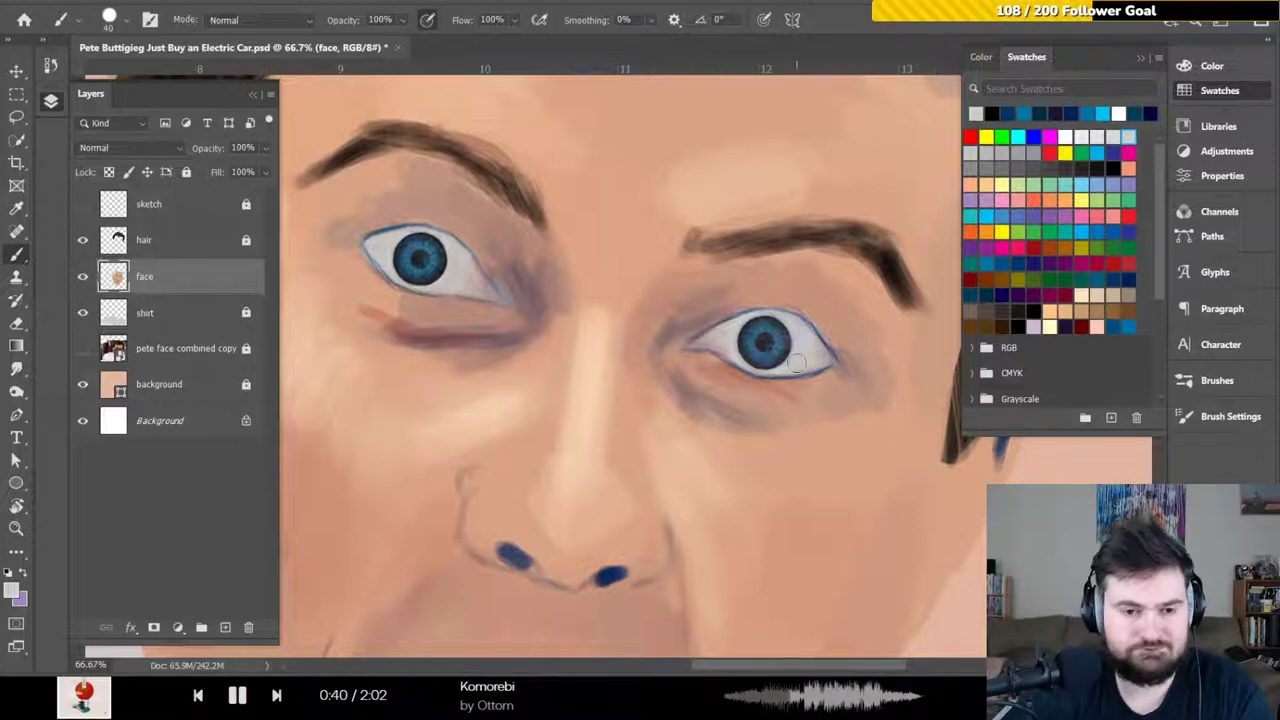
pyautogui.scroll(-5, 796, 364)
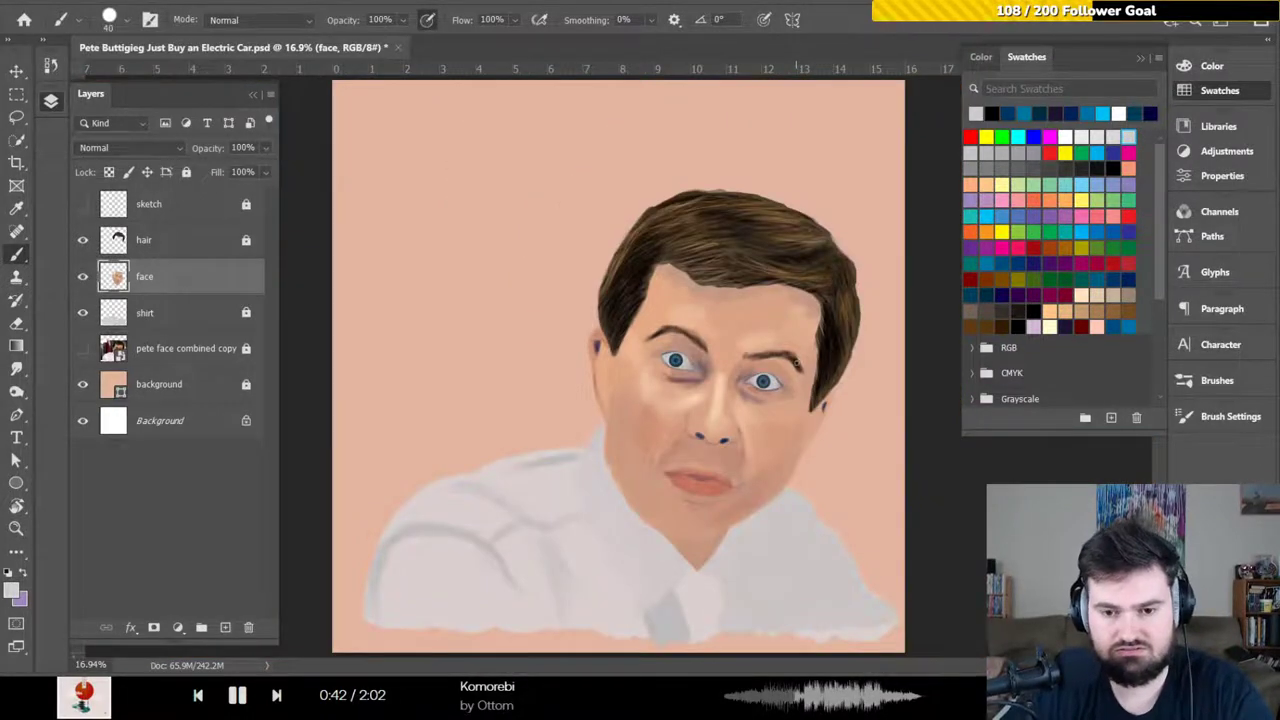
# Dot white catchlights onto the subject's right pupil and iris on the face layer with a 9 px brush
pyautogui.hotkey('ctrl', '1')
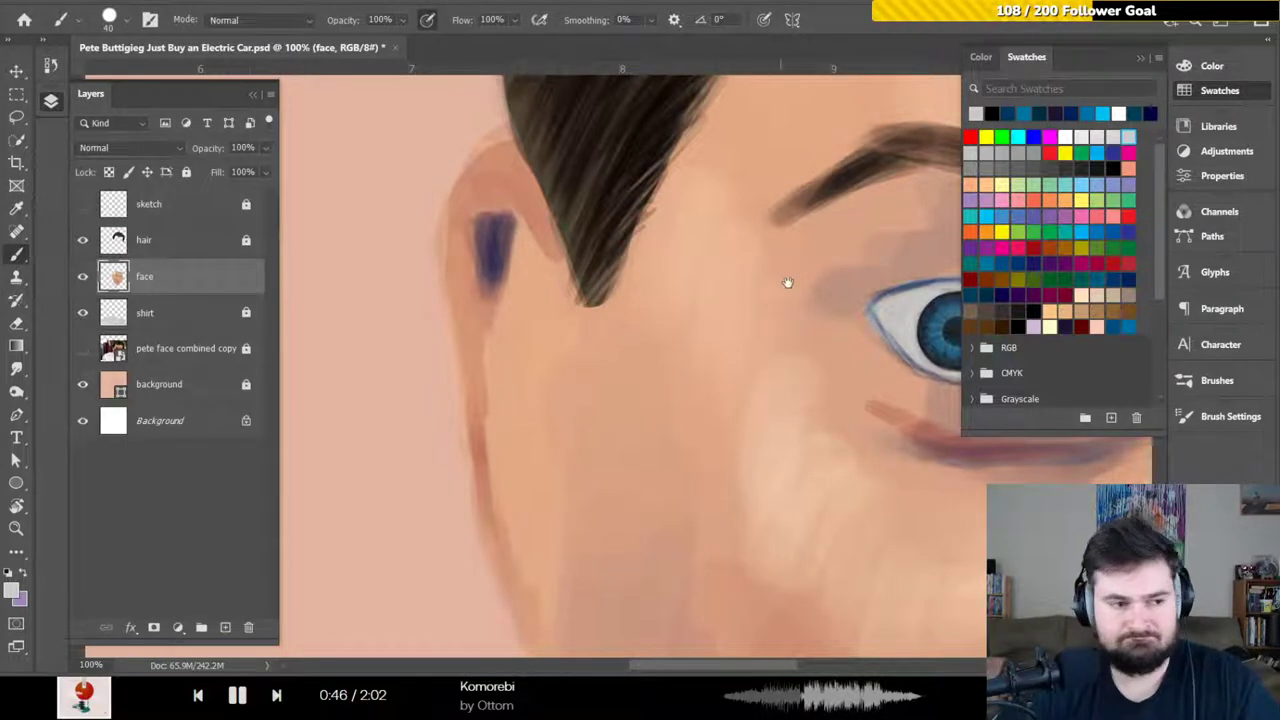
pyautogui.moveTo(786, 280)
pyautogui.mouseDown()
pyautogui.moveTo(557, 211)
pyautogui.moveTo(487, 238)
pyautogui.moveTo(357, 237)
pyautogui.mouseUp()
pyautogui.click(1066, 137)
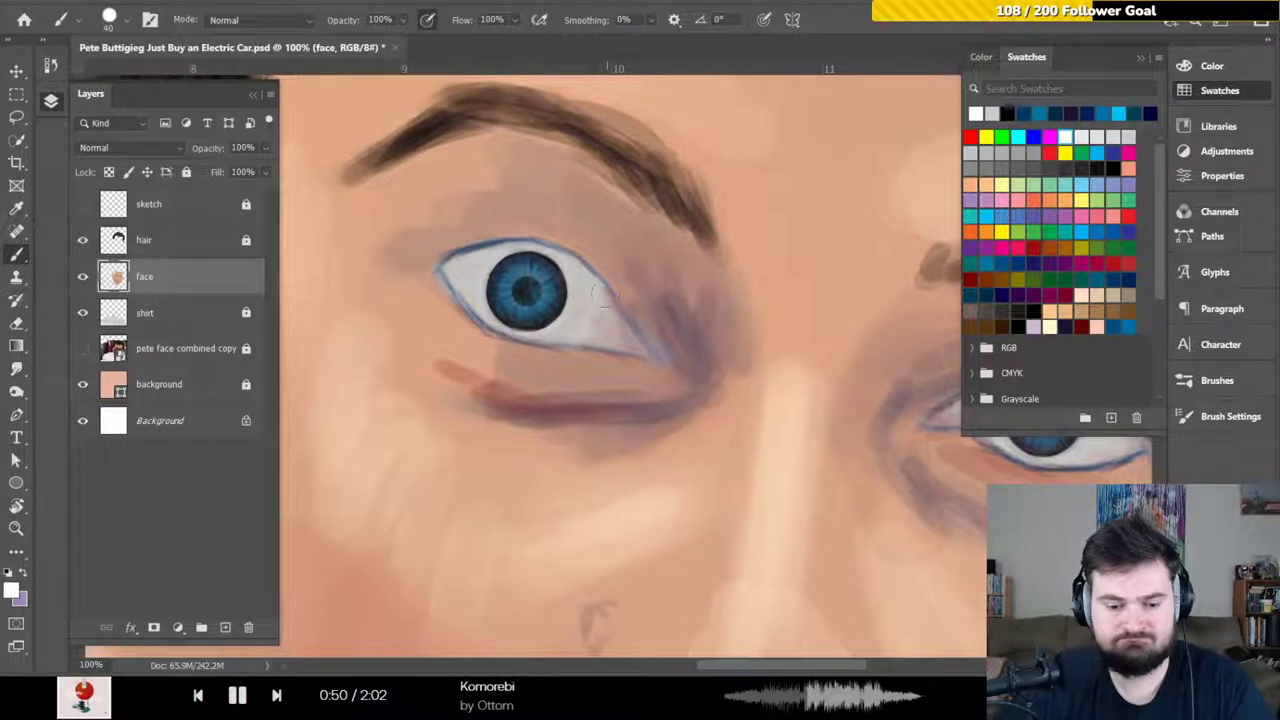
pyautogui.press('[')
pyautogui.press('[')
pyautogui.press('[')
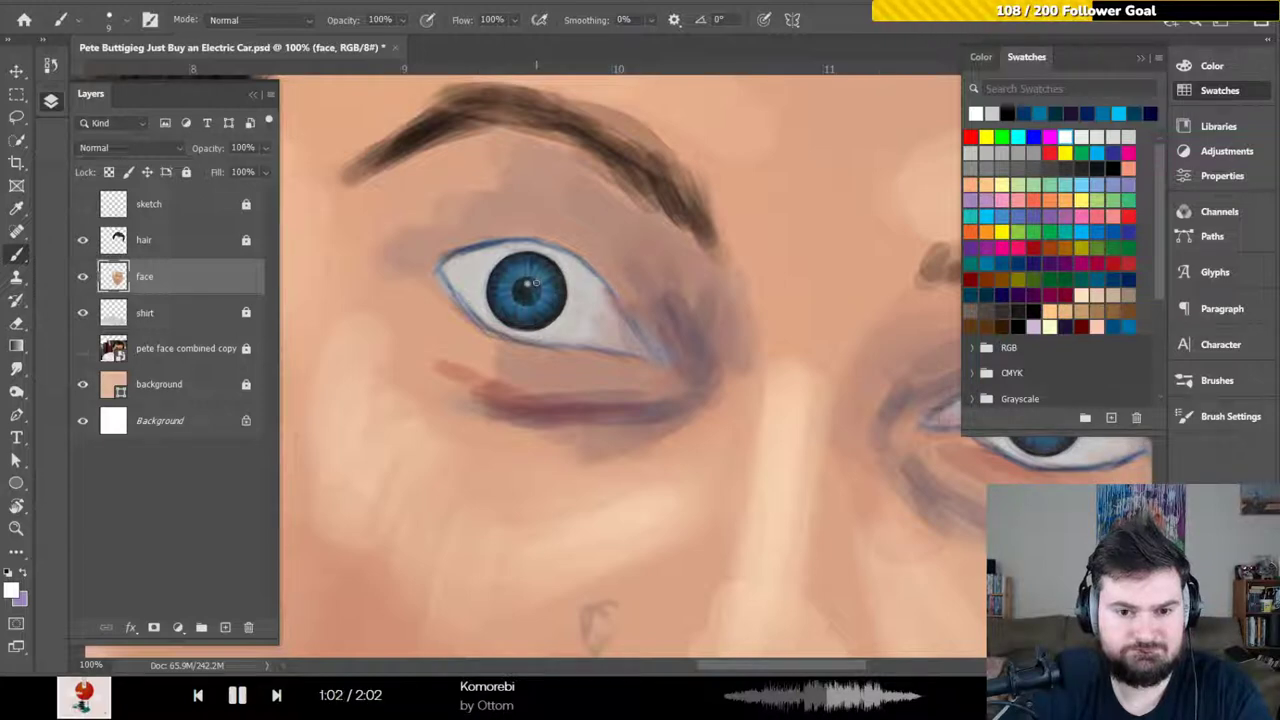
pyautogui.click(536, 284)
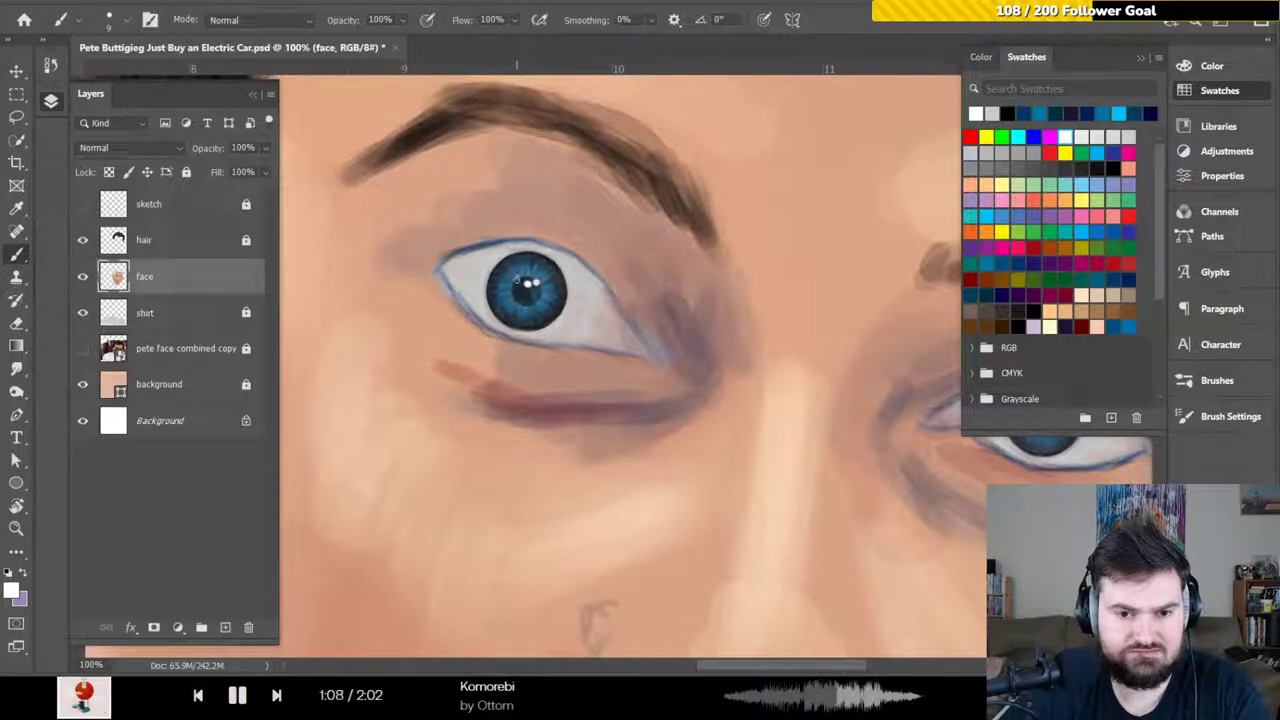
pyautogui.click(532, 310)
pyautogui.click(532, 310)
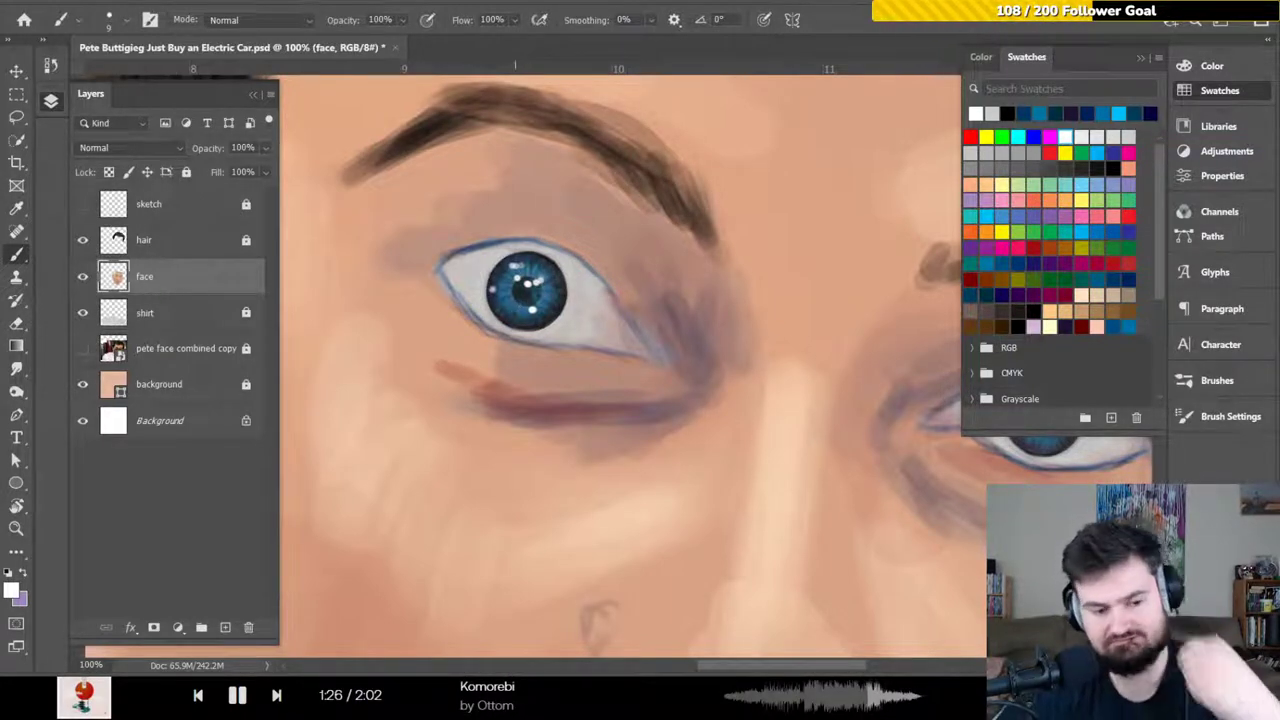
# Undo all the white catchlights painted on the subject's right iris
pyautogui.press('ctrl')
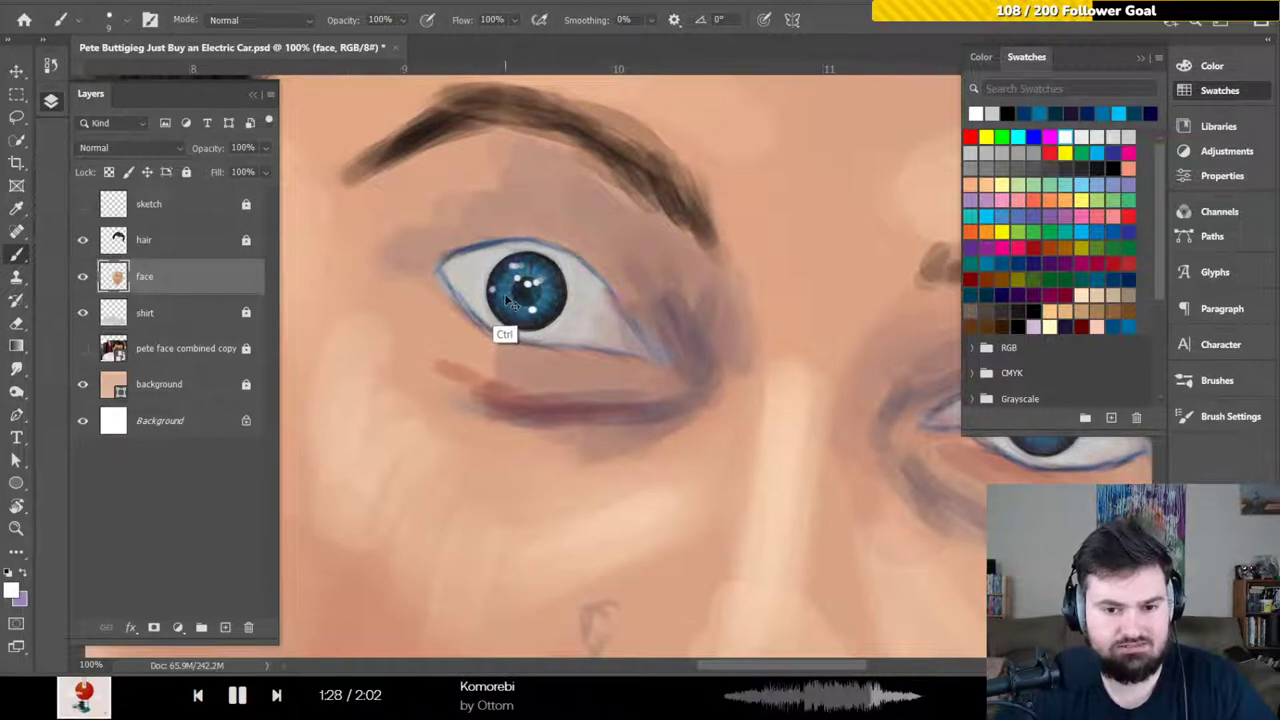
pyautogui.hotkey('ctrl', 'z')
pyautogui.hotkey('ctrl', 'z')
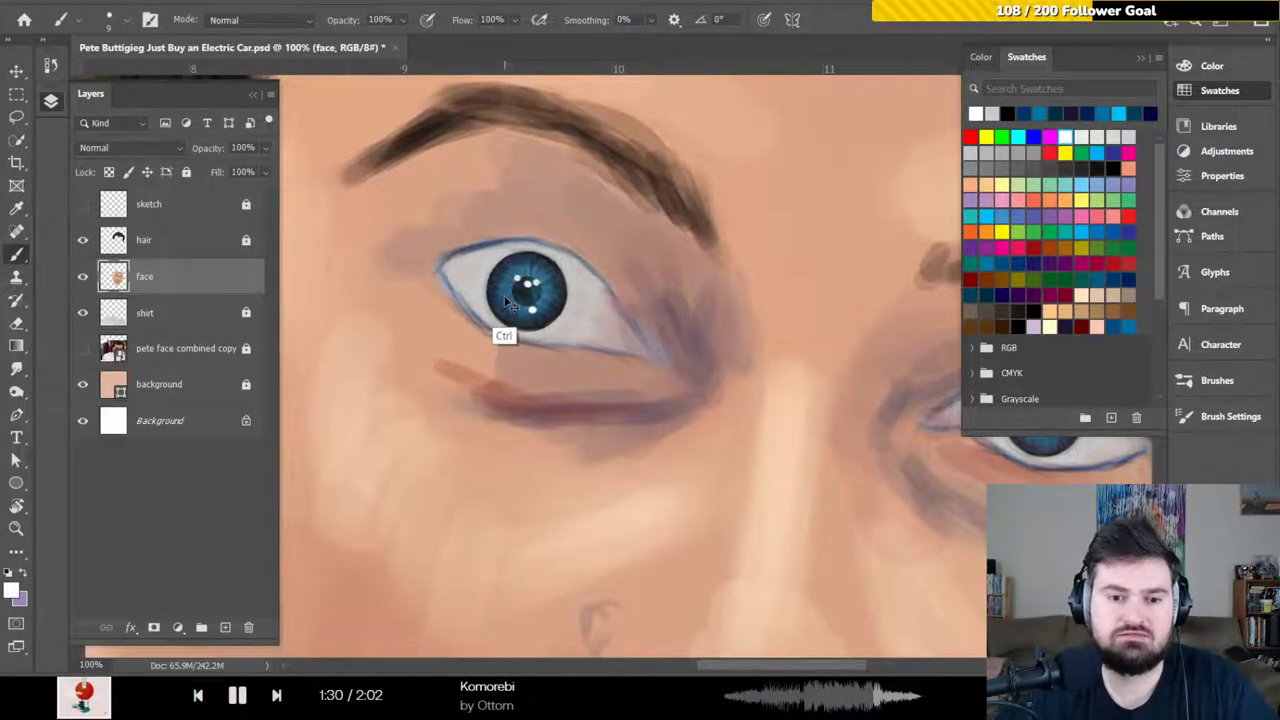
pyautogui.hotkey('ctrl', 'z')
pyautogui.hotkey('ctrl', 'z')
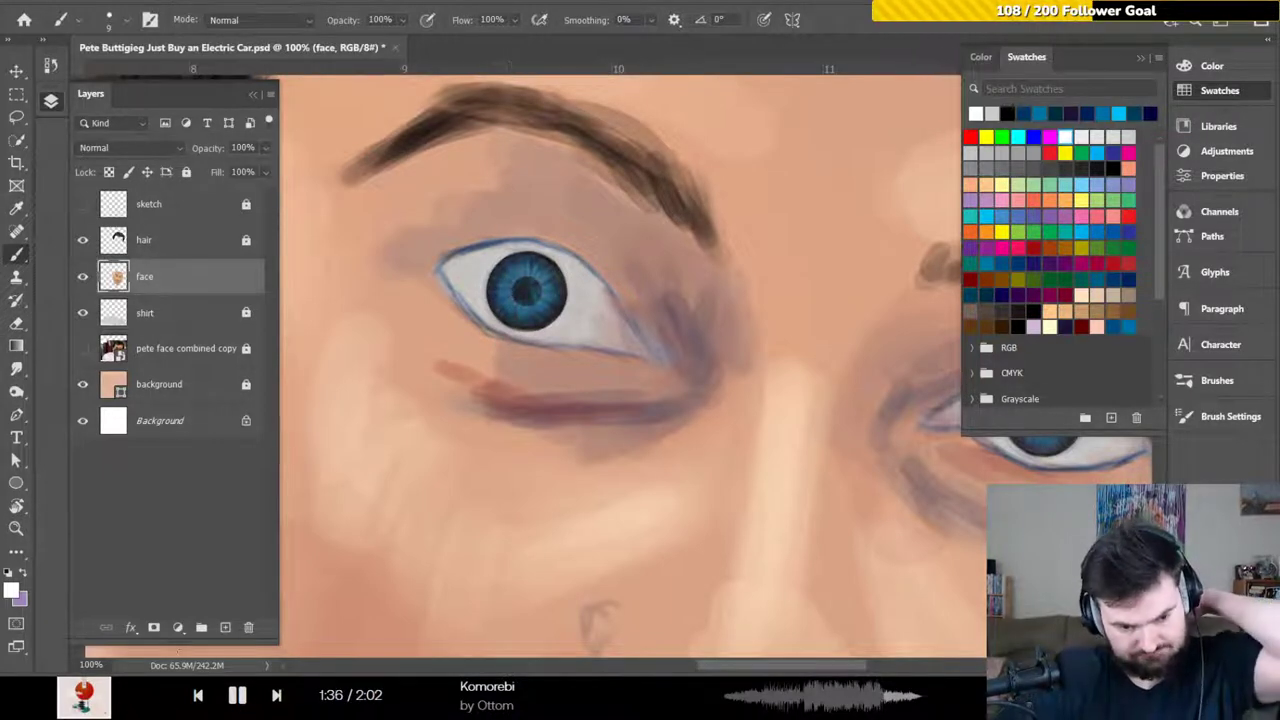
# Add a new layer above the face layer and name it highlights
pyautogui.click(224, 627)
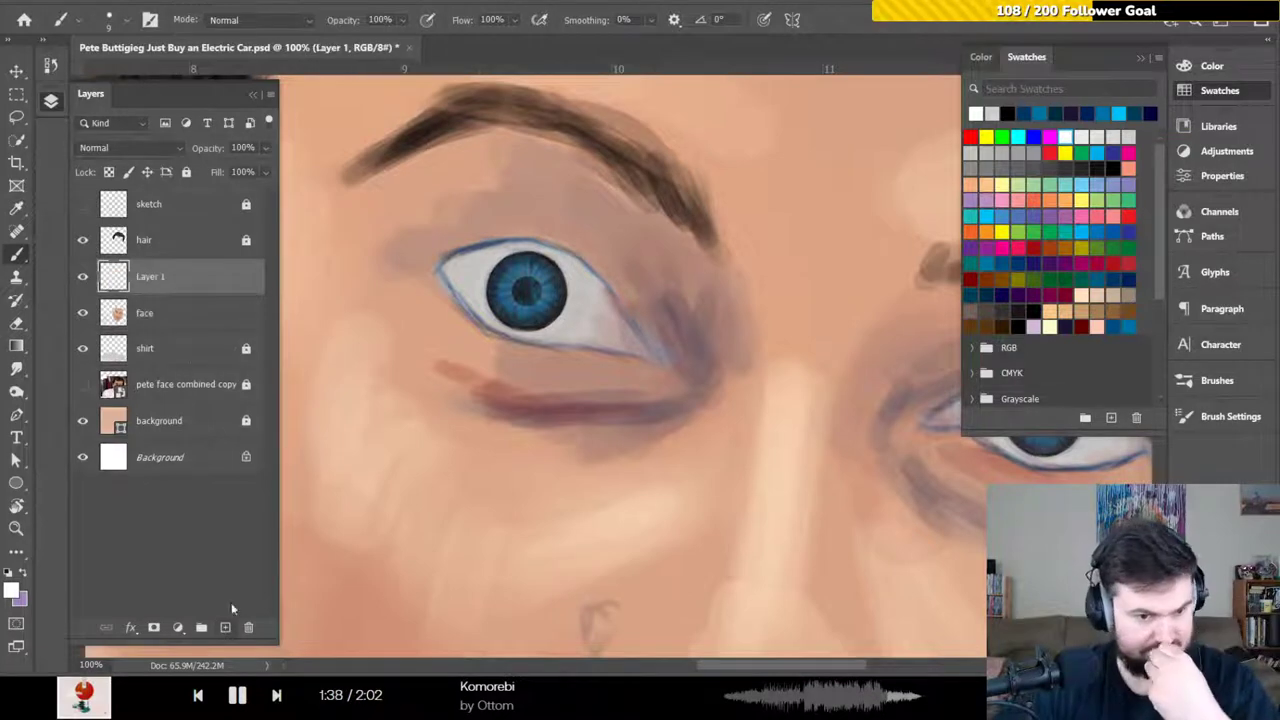
pyautogui.doubleClick(149, 276)
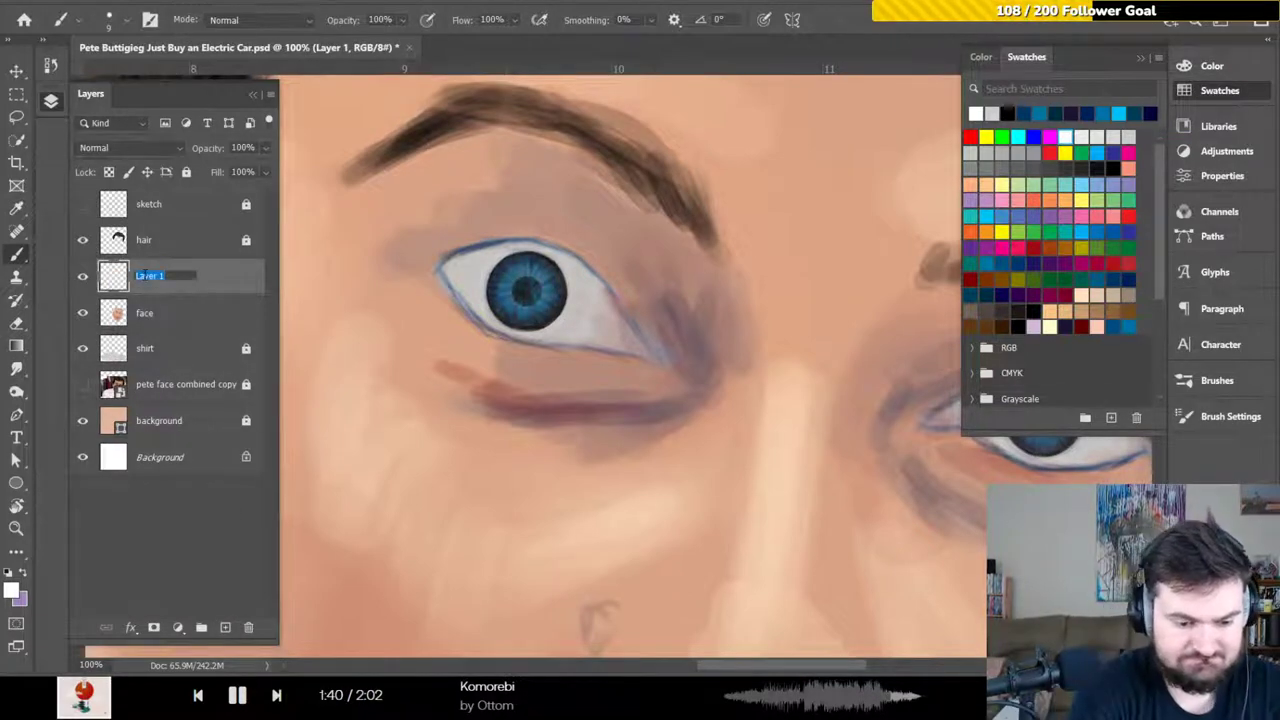
pyautogui.write('eye')
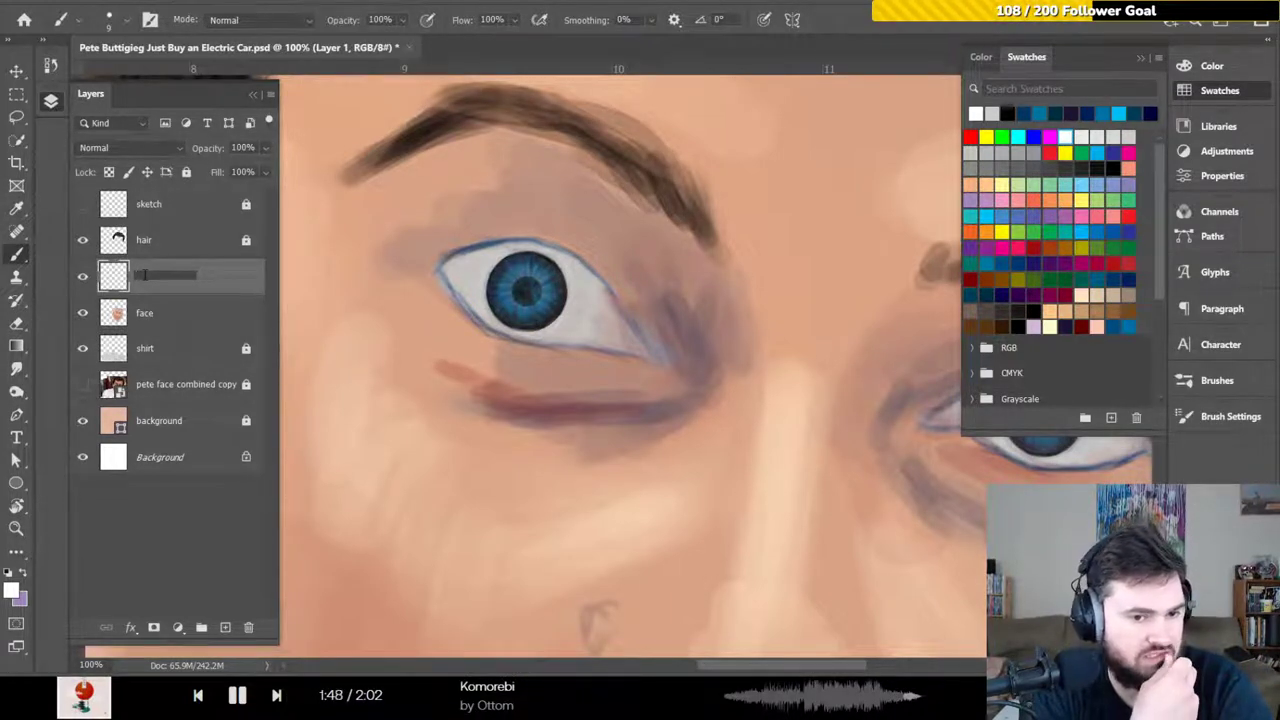
pyautogui.write('ighl')
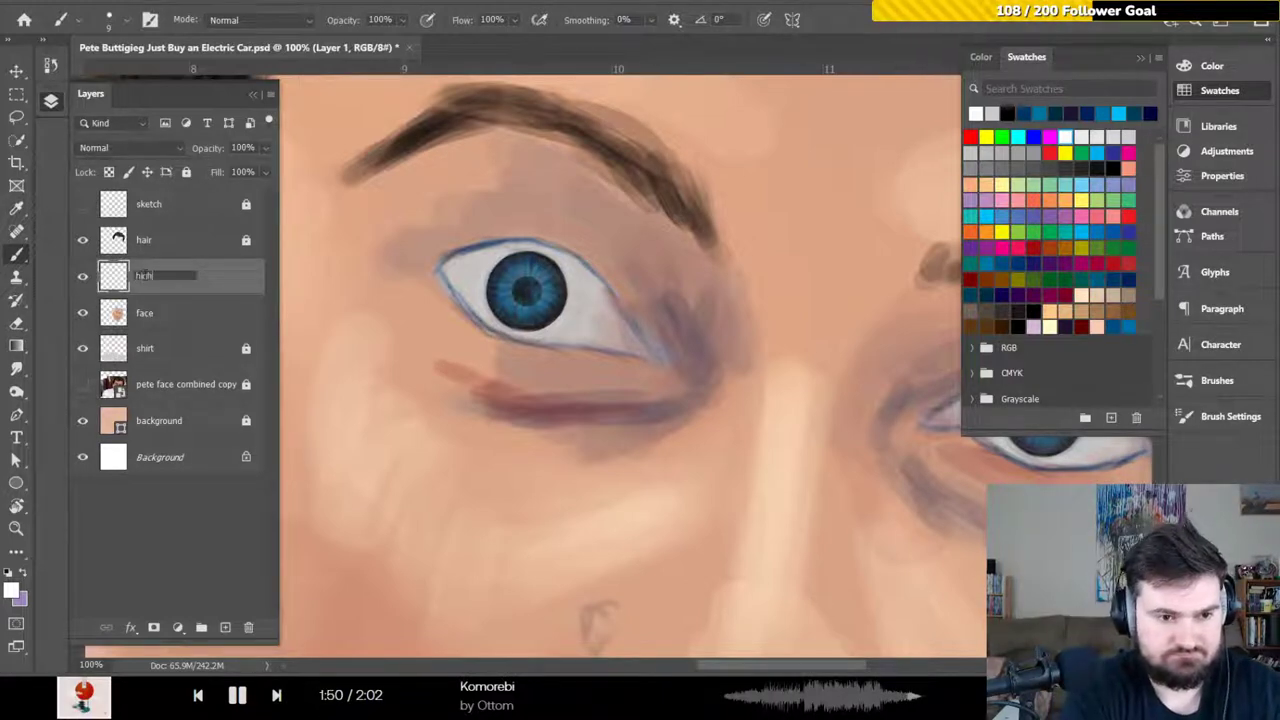
pyautogui.write('igh')
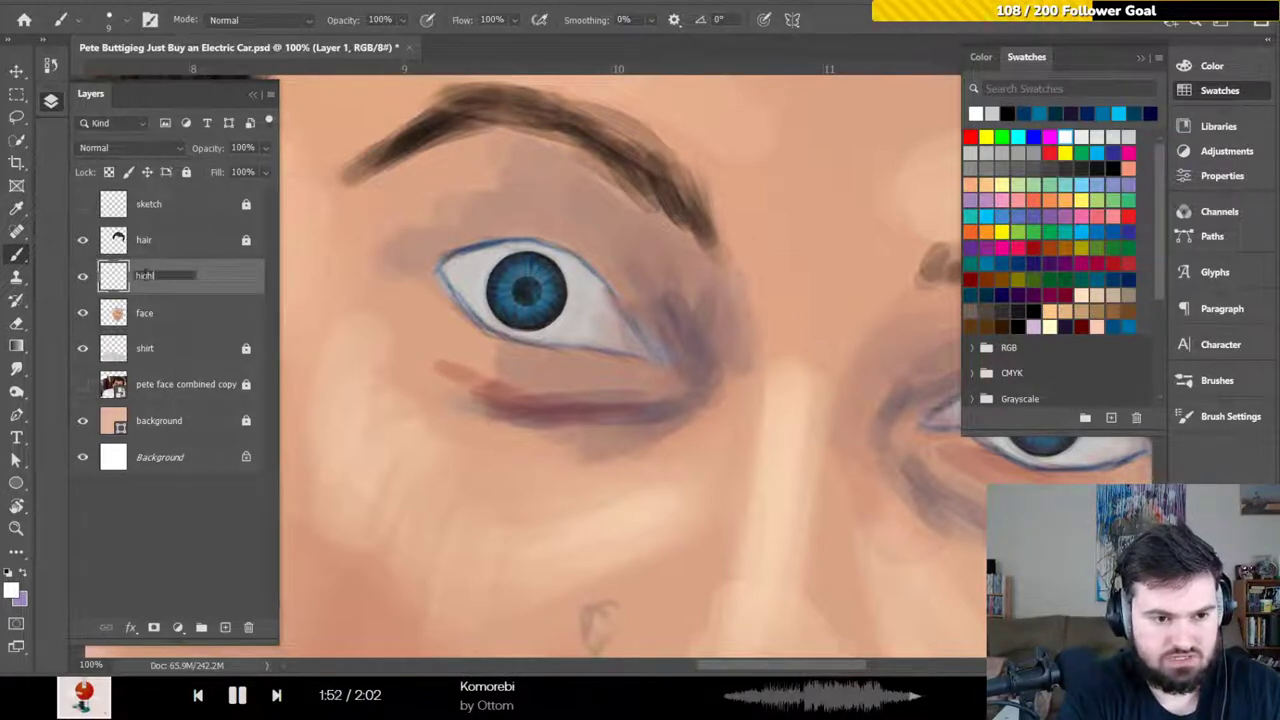
pyautogui.write('ts')
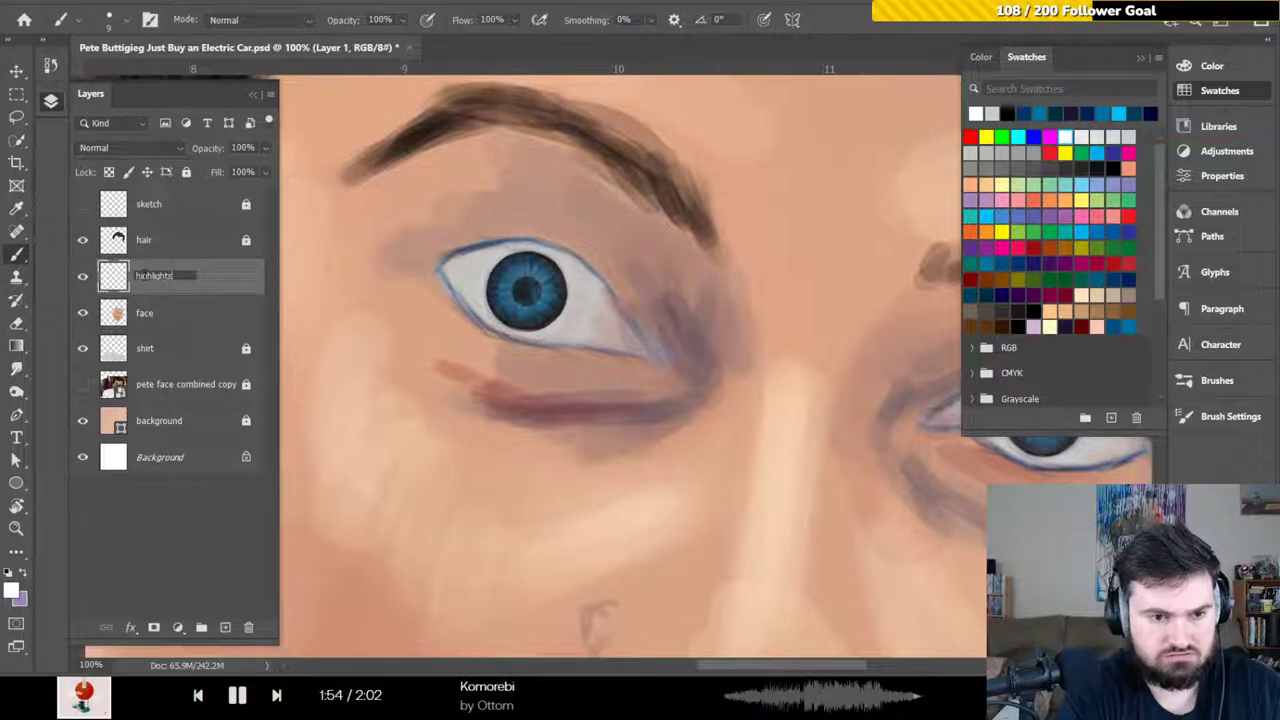
pyautogui.press('Return')
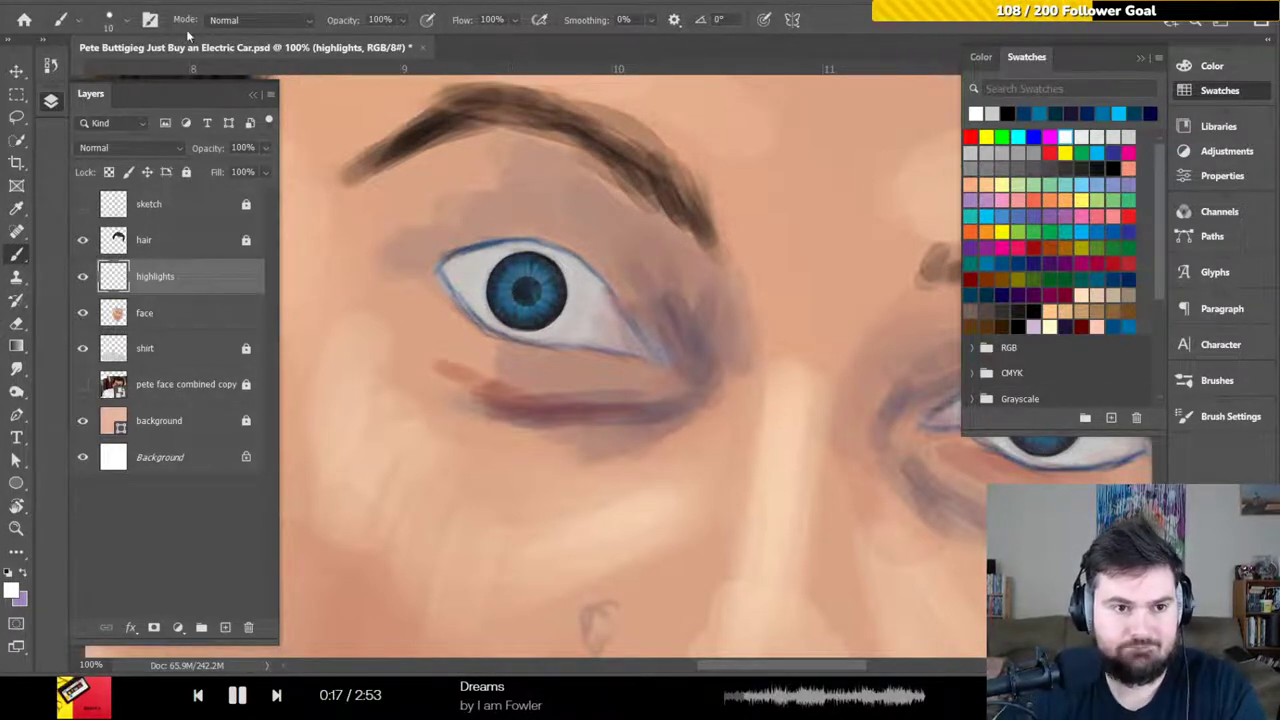
# Try white catchlights on the subject's right pupil with the 10 px Hard Round brush, and undo them
pyautogui.click(126, 20)
pyautogui.click(273, 240)
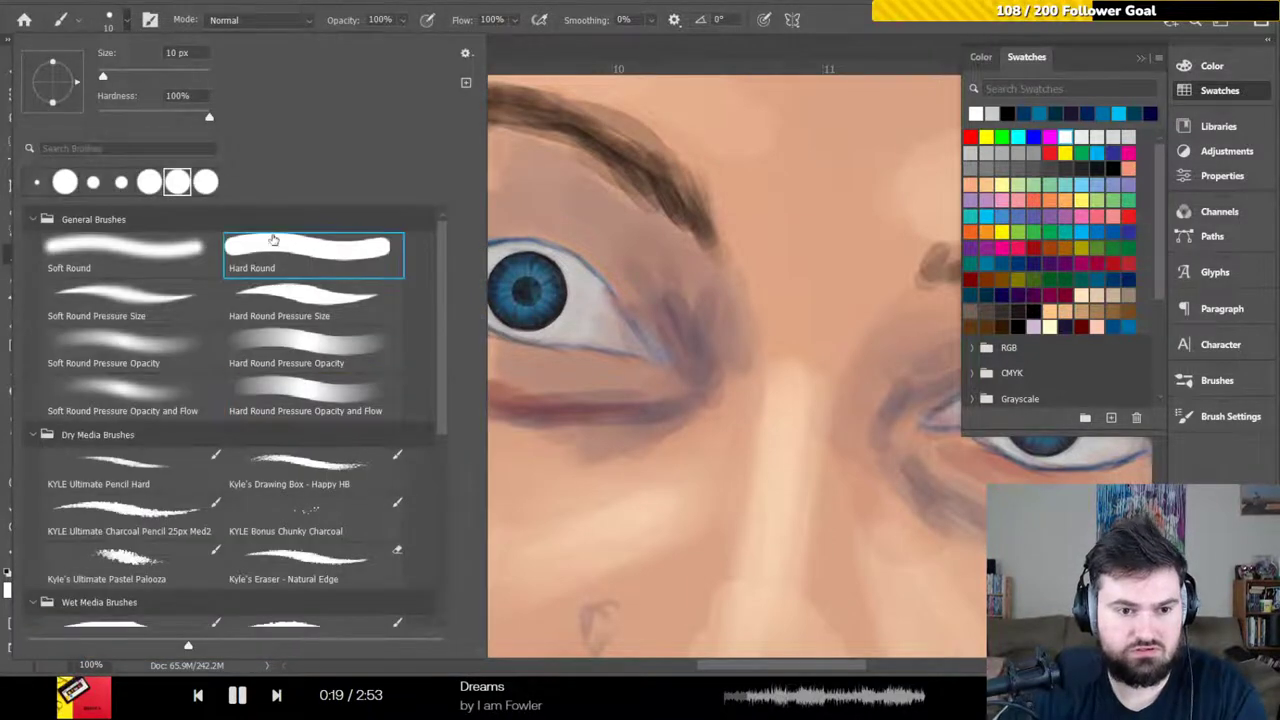
pyautogui.click(128, 22)
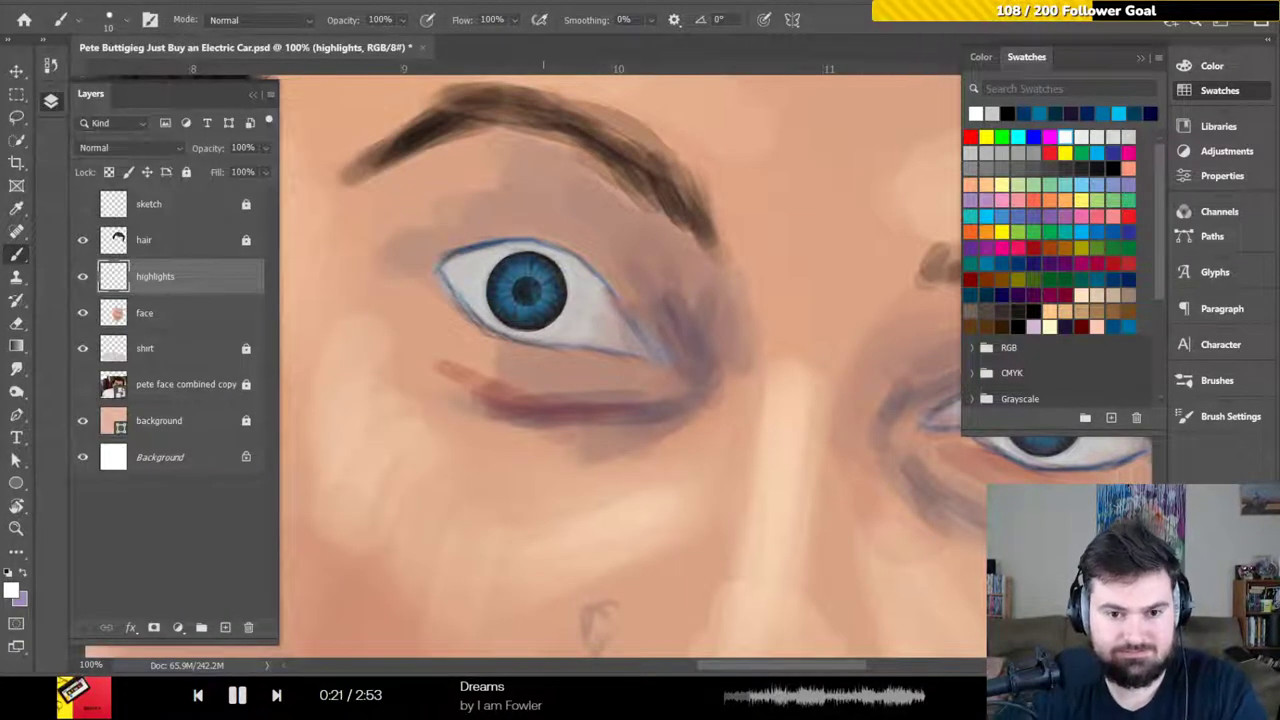
pyautogui.click(525, 287)
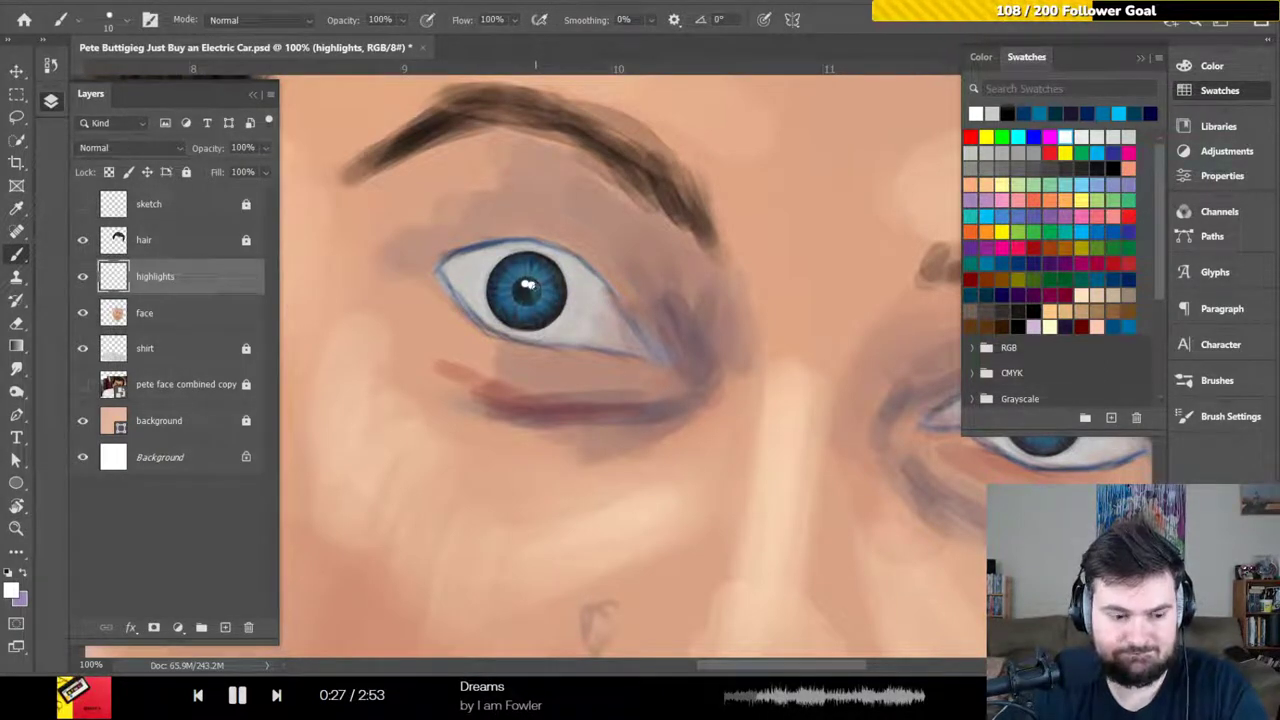
pyautogui.press('ctrl')
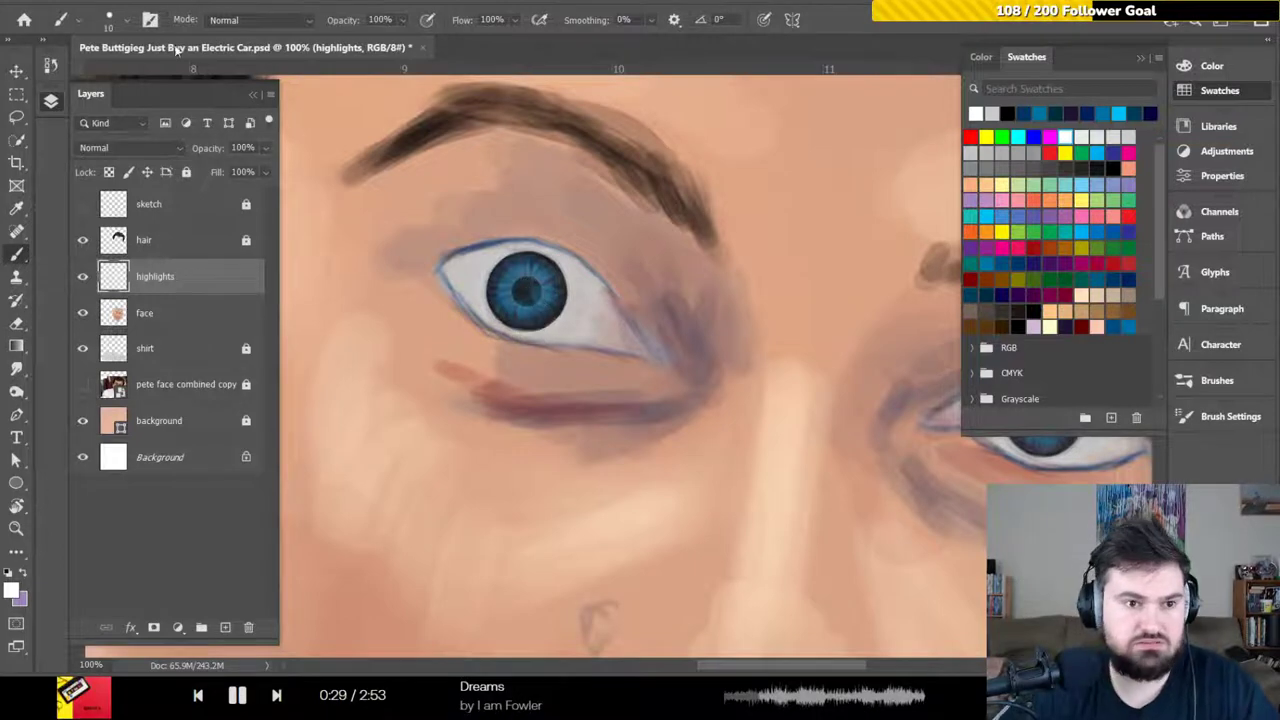
# Paint white catchlights on the subject's right pupil and iris with the 10 px Hard Round Pressure Opacity and Flow brush
pyautogui.click(127, 21)
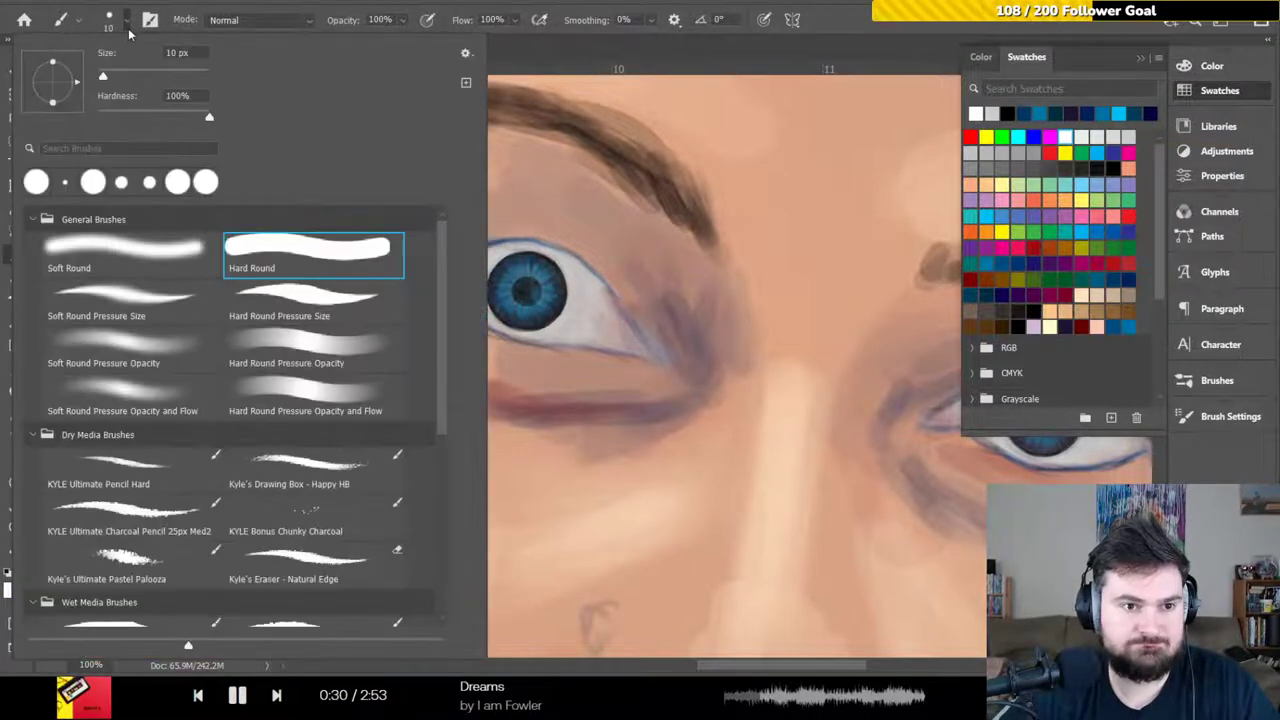
pyautogui.click(294, 399)
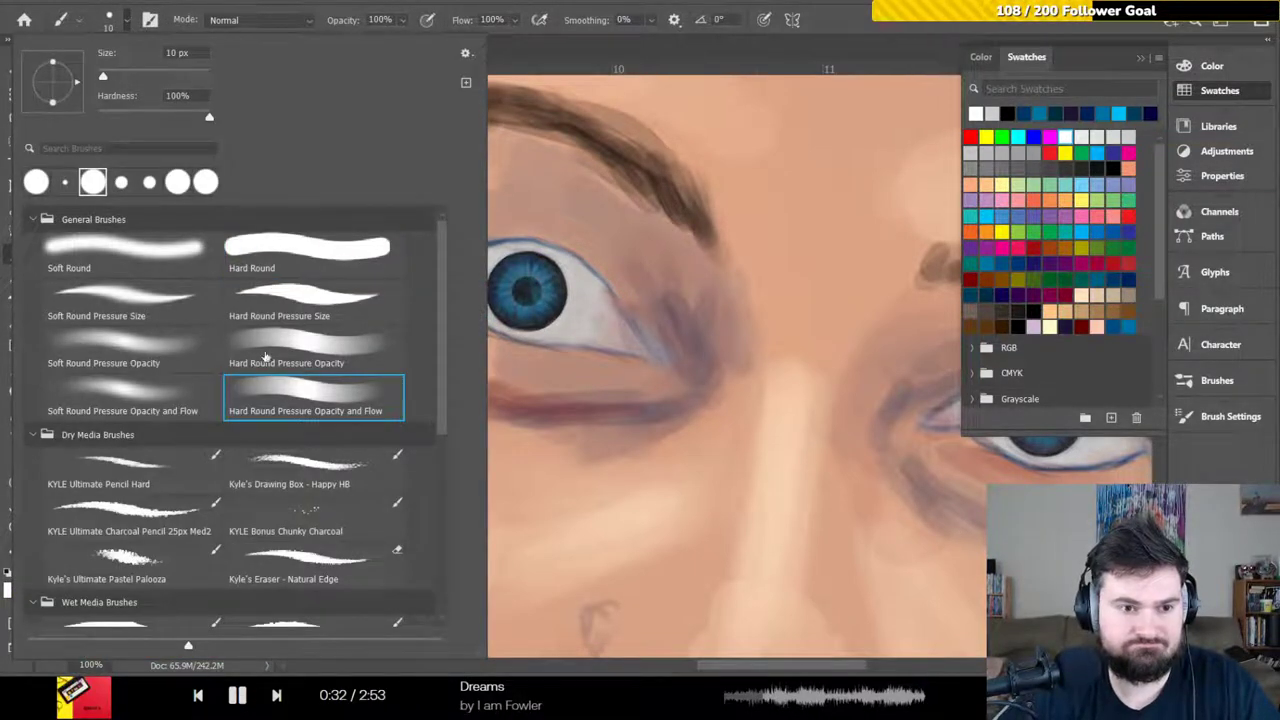
pyautogui.click(127, 21)
pyautogui.click(127, 21)
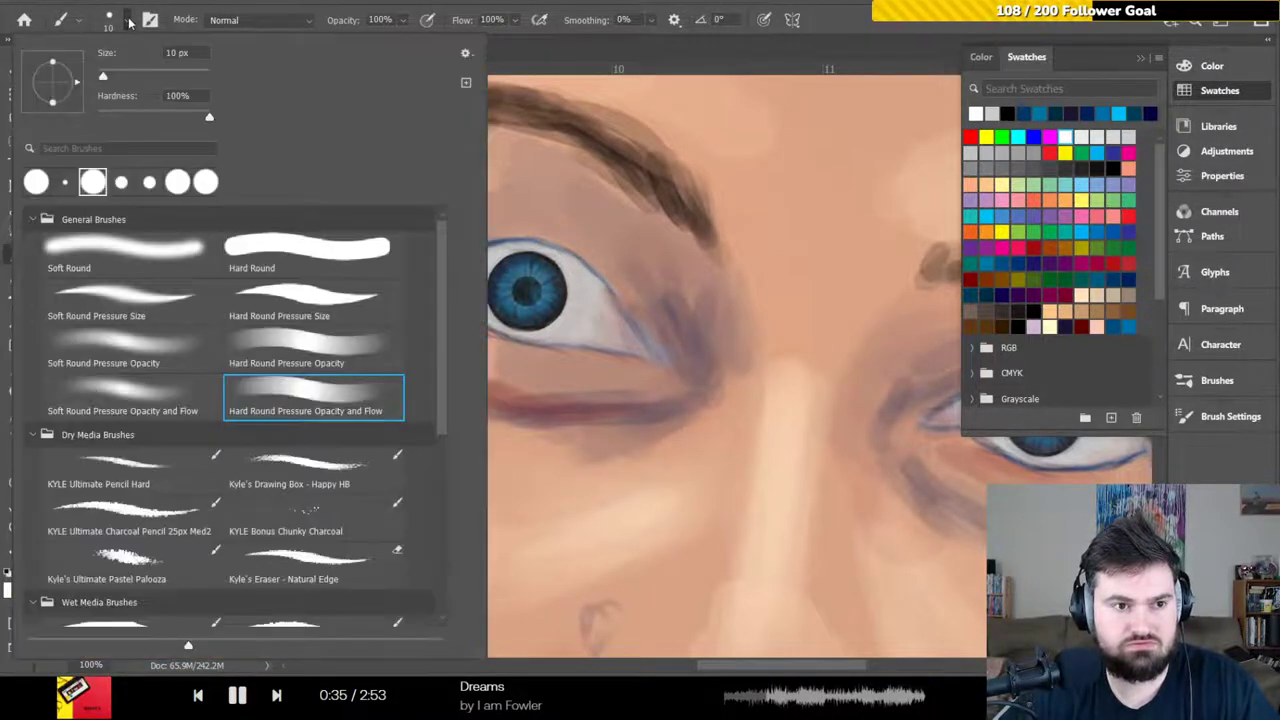
pyautogui.click(127, 21)
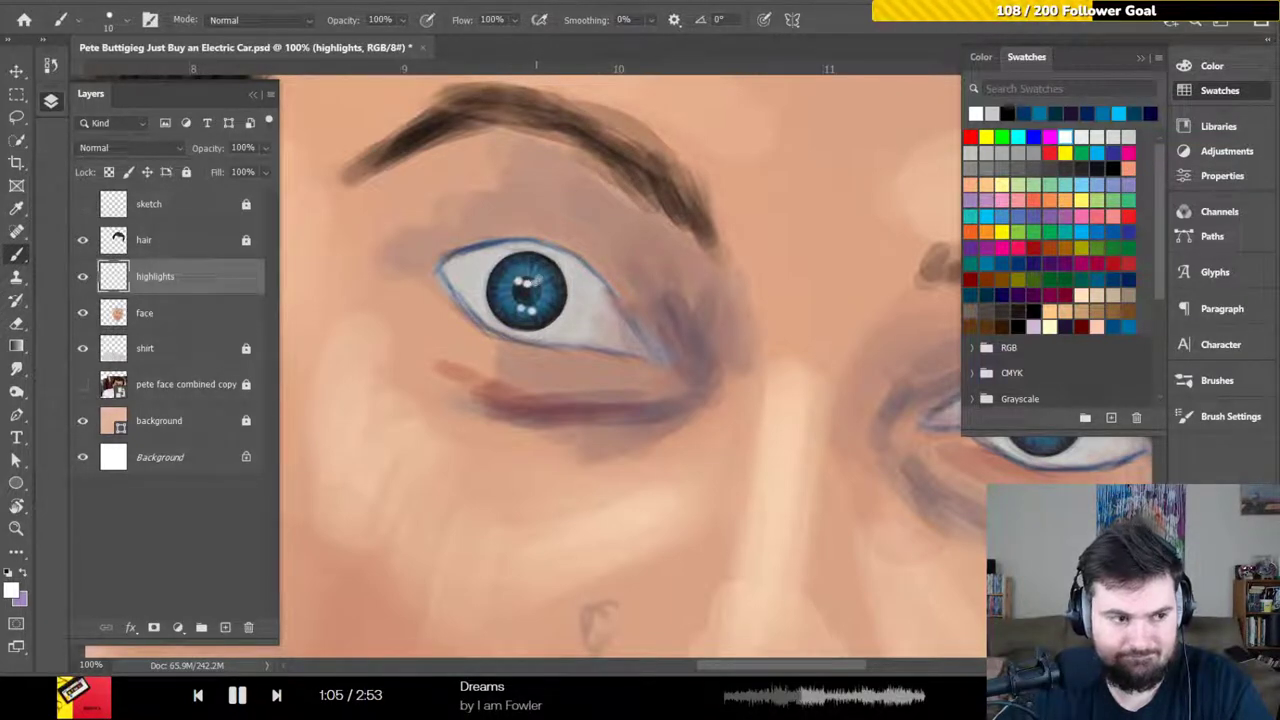
pyautogui.click(508, 266)
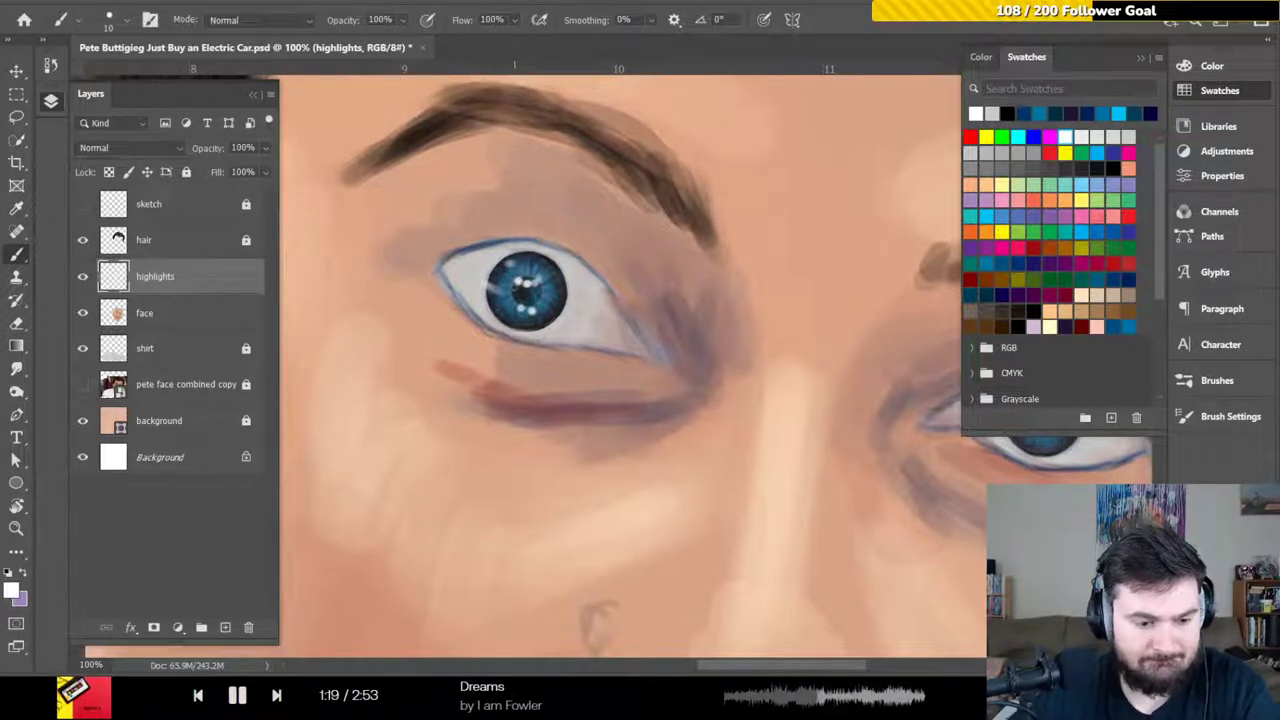
# Erase the upper white catchlights over the subject's right pupil with a 40 px eraser
pyautogui.press('e')
pyautogui.press('[')
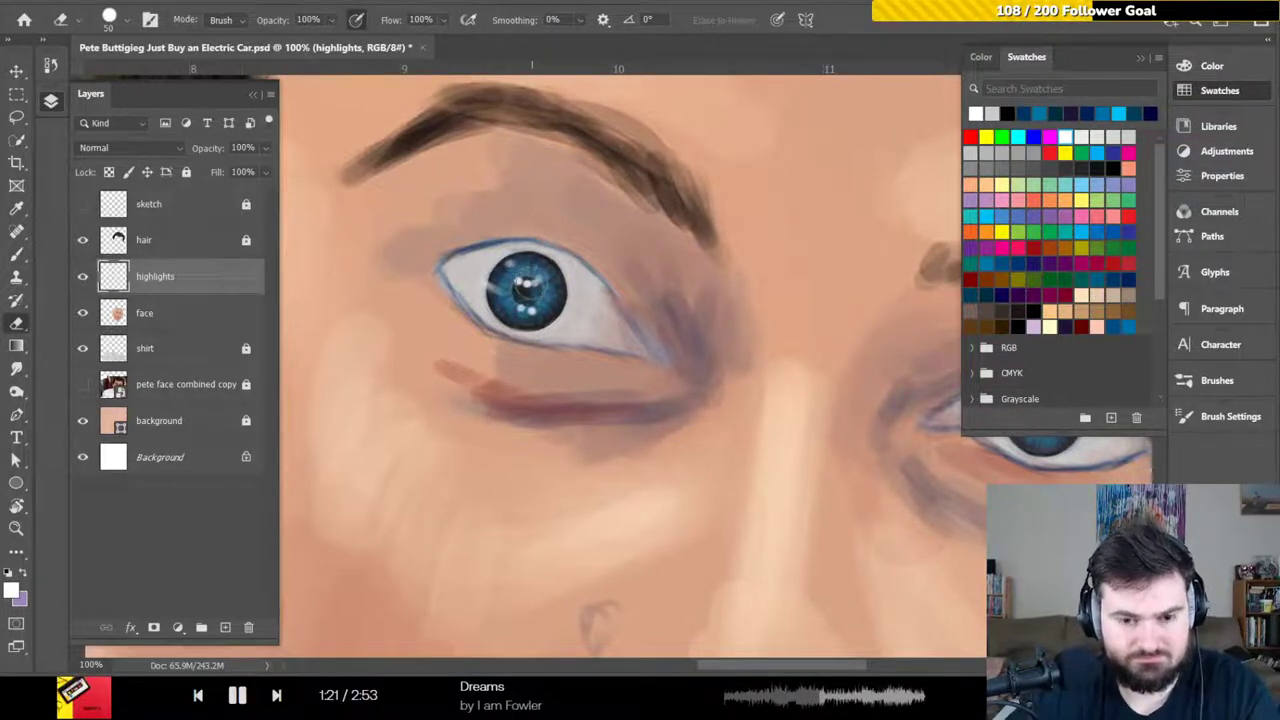
pyautogui.click(525, 288)
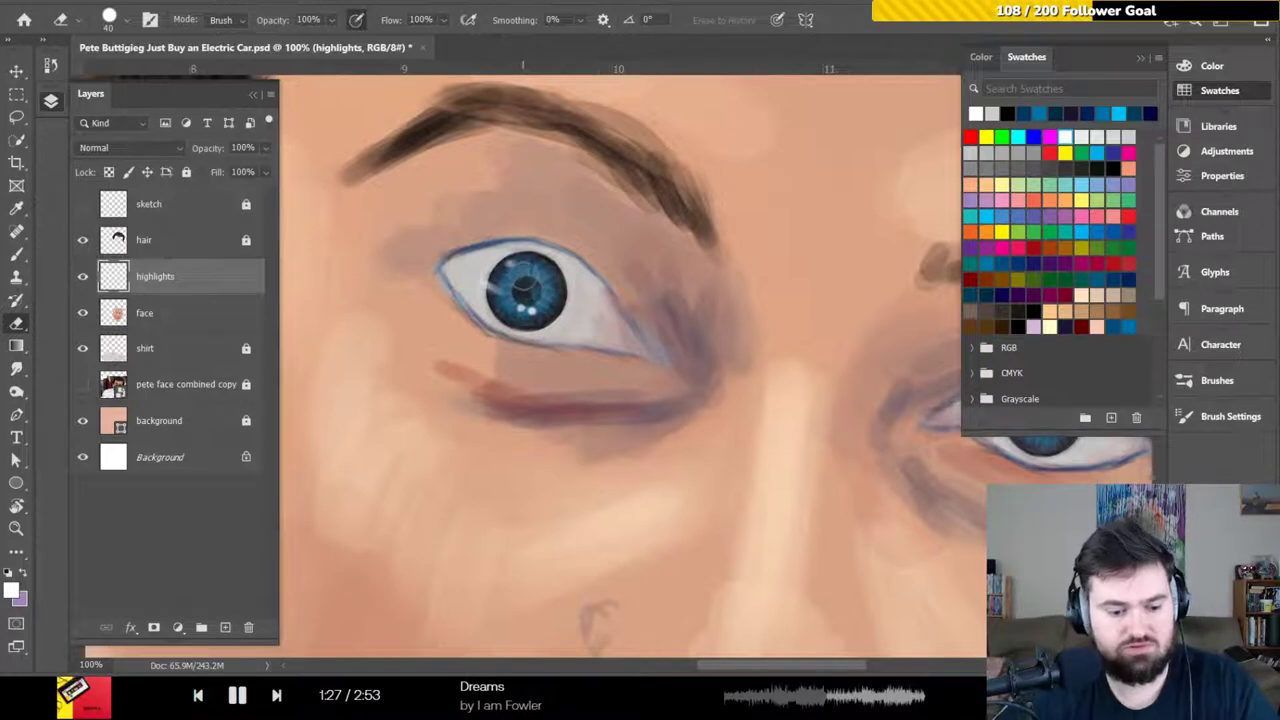
# Repaint the upper white catchlights over the subject's right pupil with the 10 px brush, and trim them with a 30 px eraser
pyautogui.press('b')
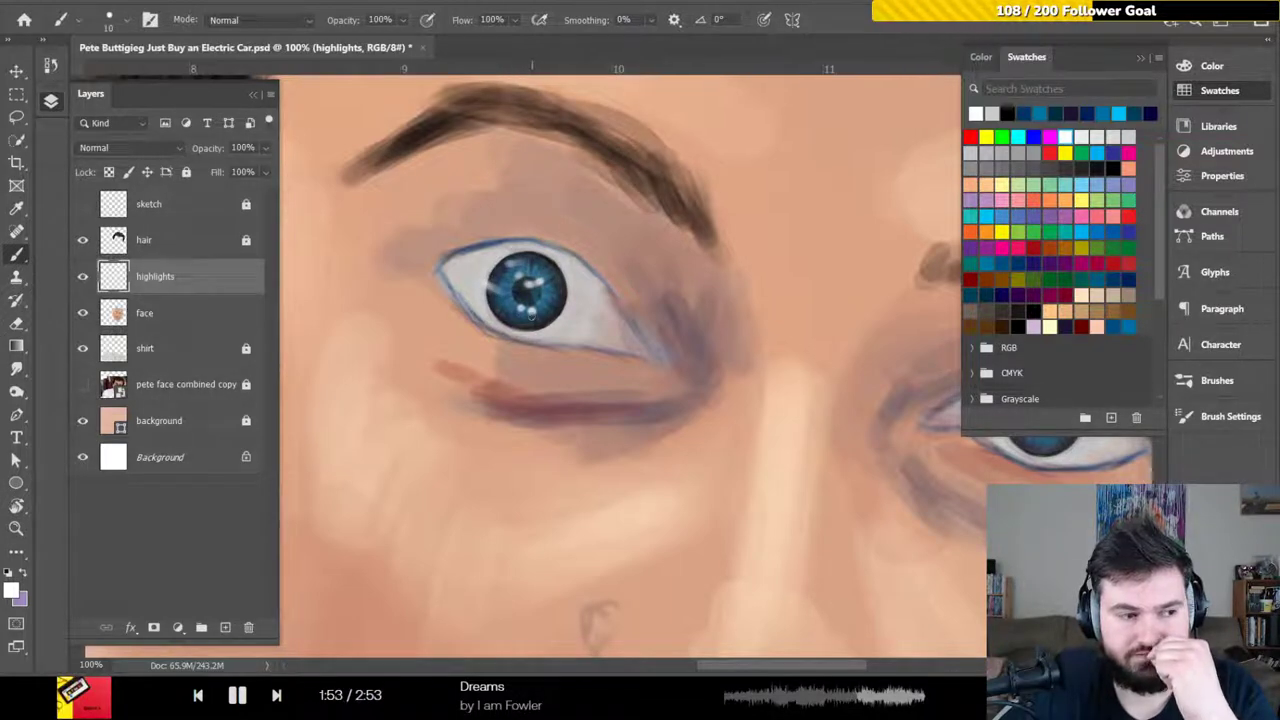
pyautogui.press('e')
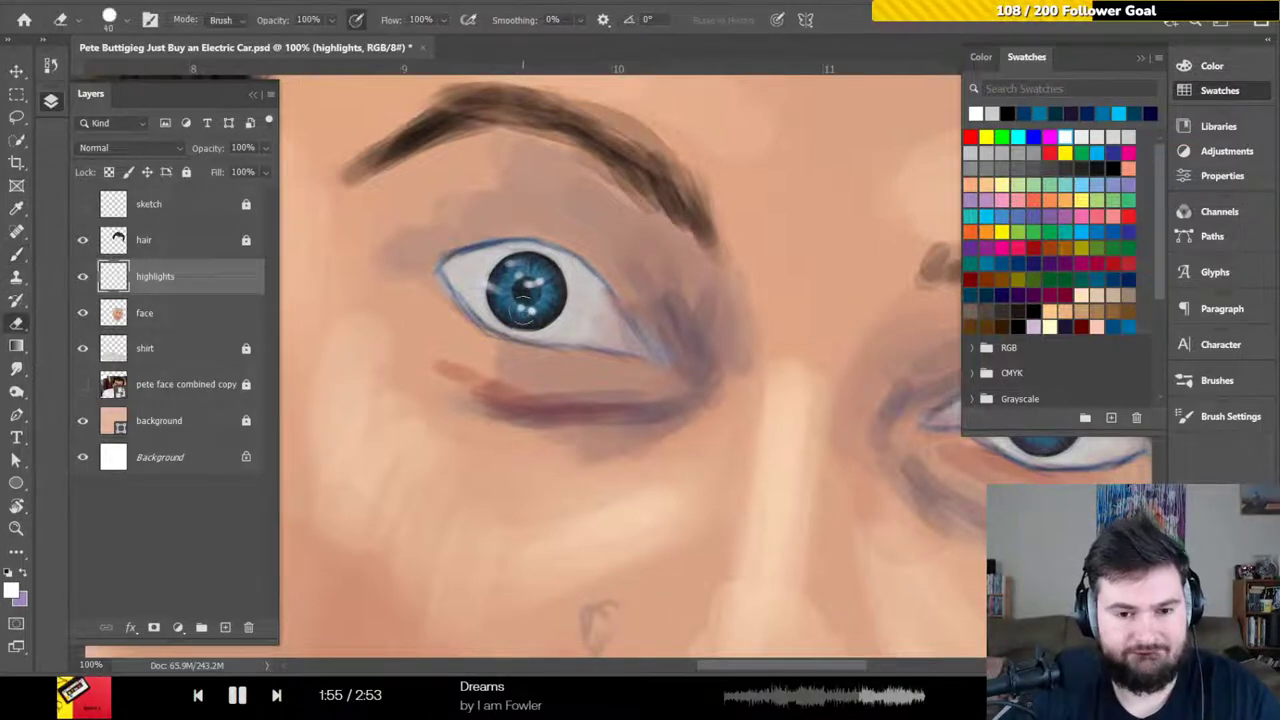
pyautogui.press('[')
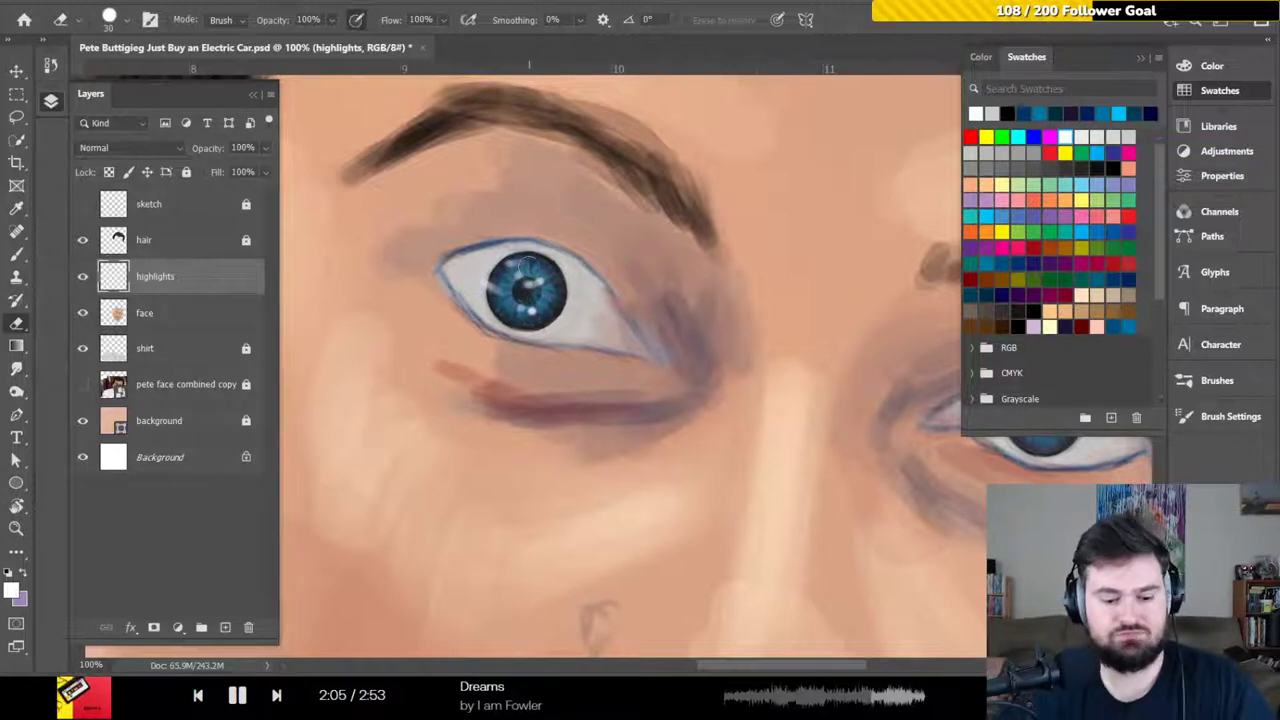
pyautogui.hotkey('ctrl', '0')
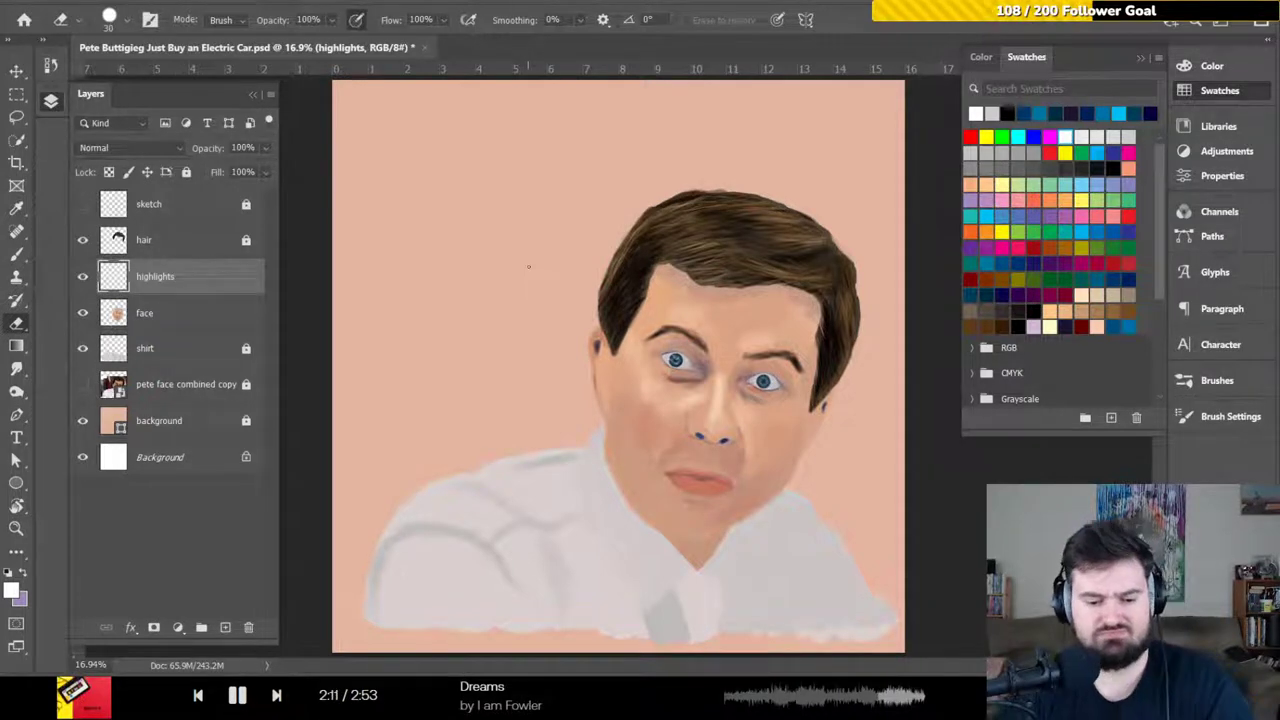
# Paint a cluster of white catchlights on the upper part of the subject's left pupil with the 10 px brush
pyautogui.hotkey('ctrl', '1')
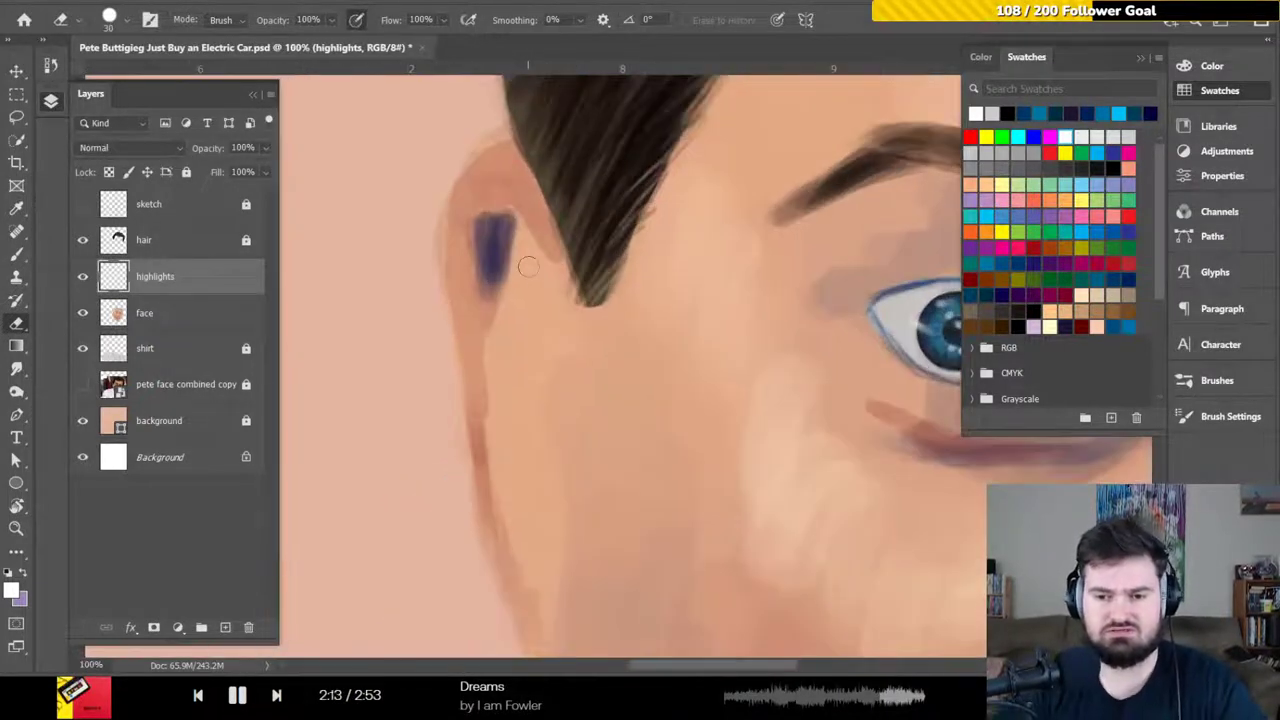
pyautogui.hscroll(5, 675, 332)
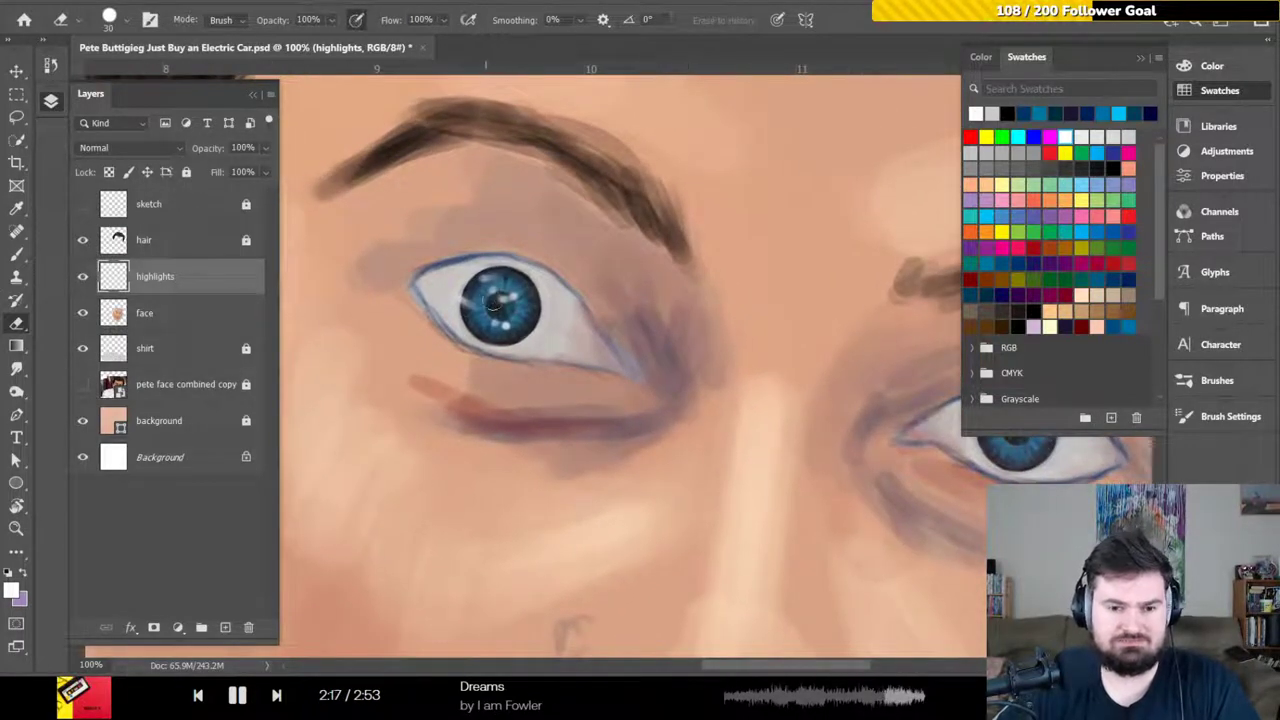
pyautogui.hscroll(8, 594, 329)
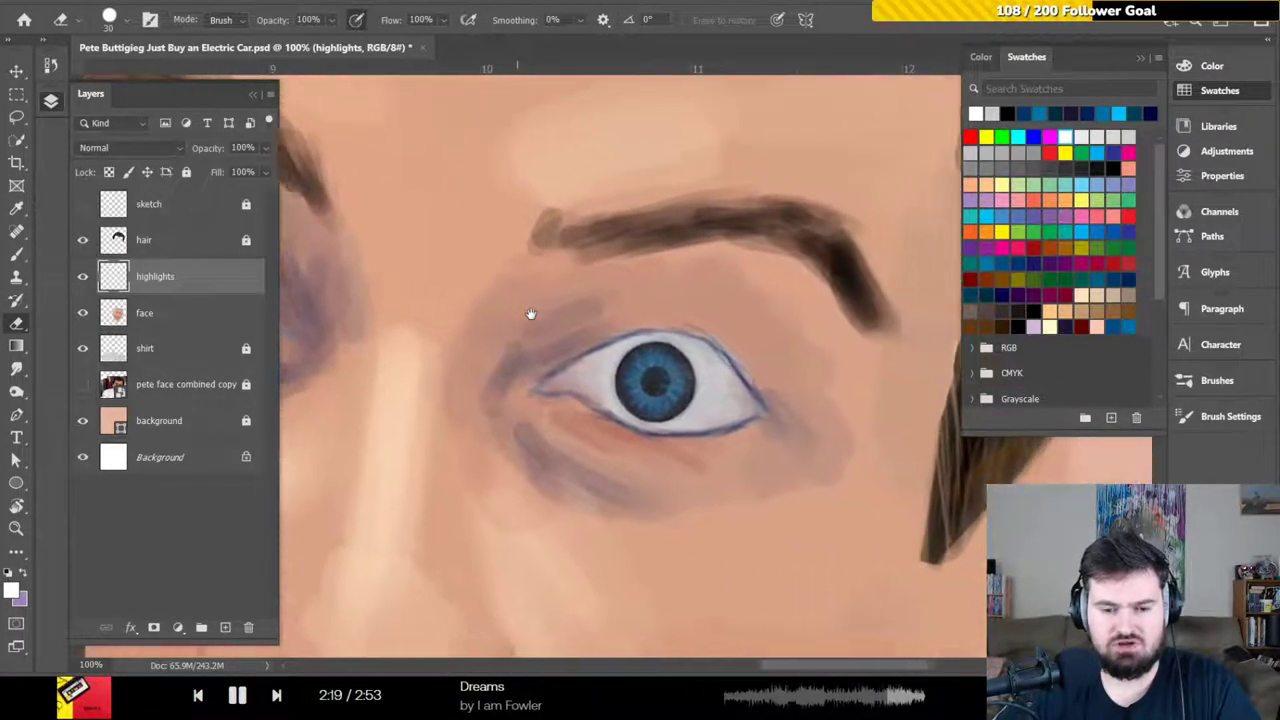
pyautogui.scroll(-3, 531, 314)
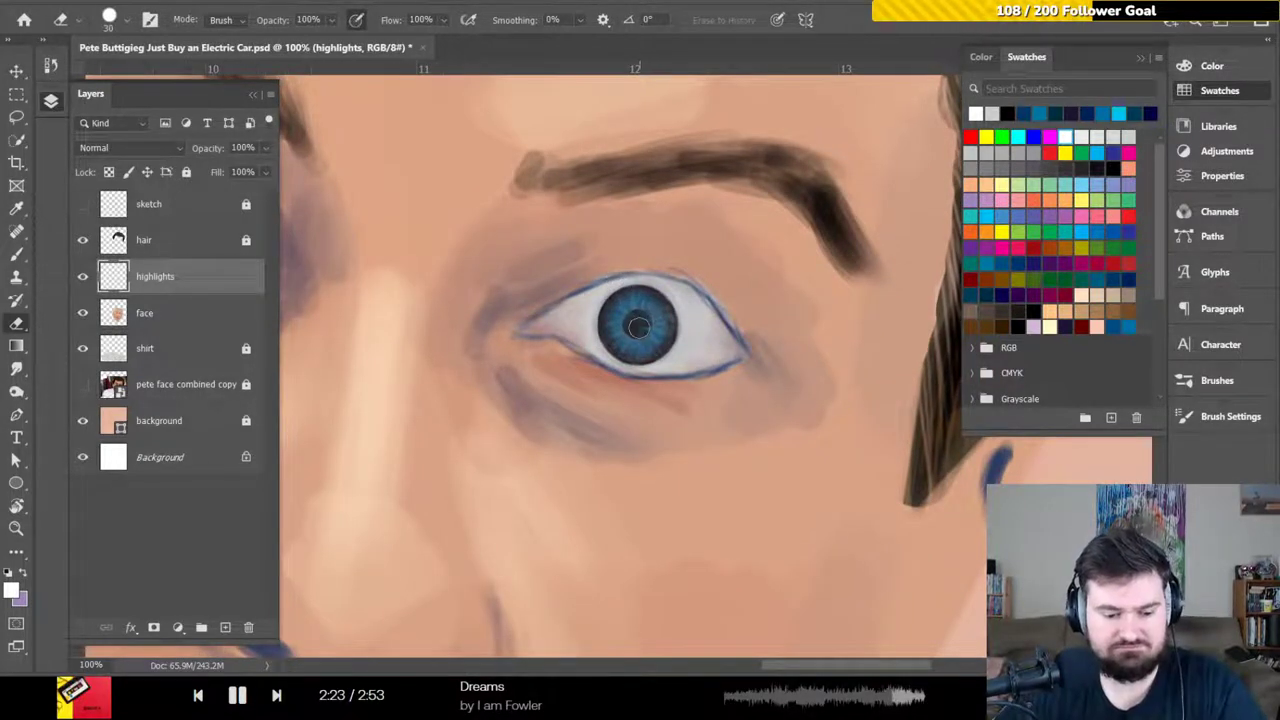
pyautogui.press('b')
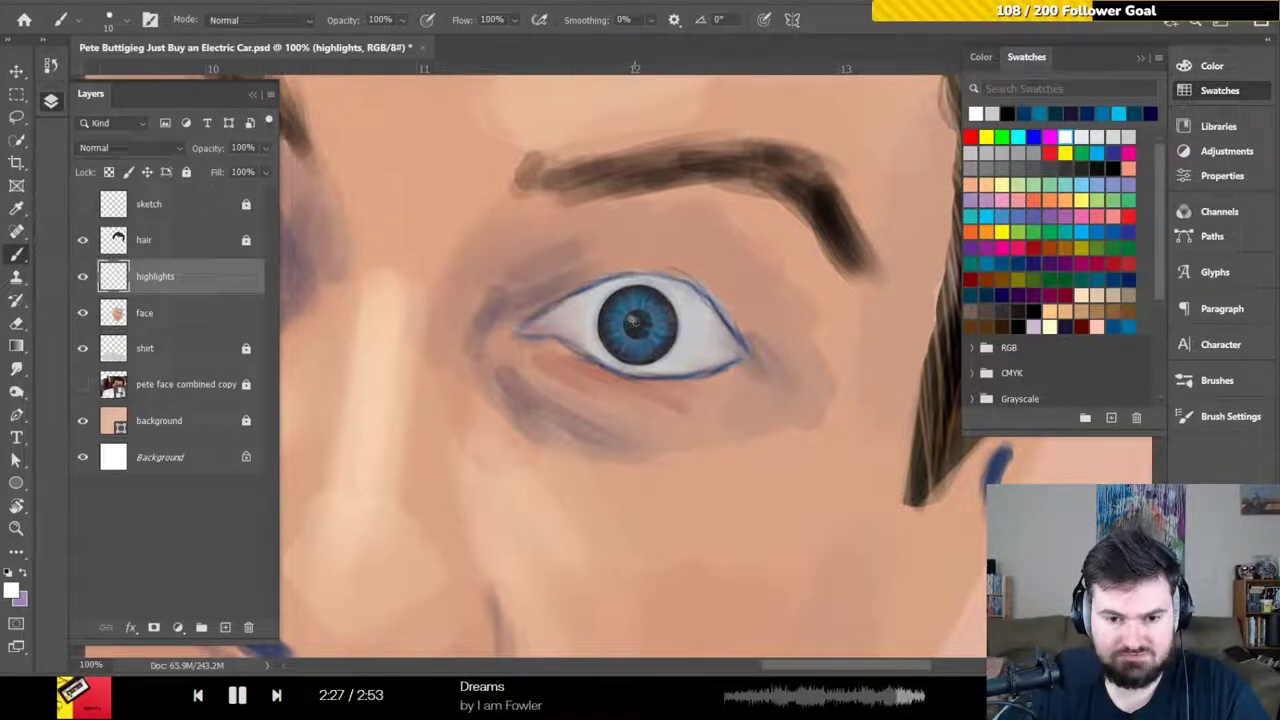
pyautogui.click(634, 320)
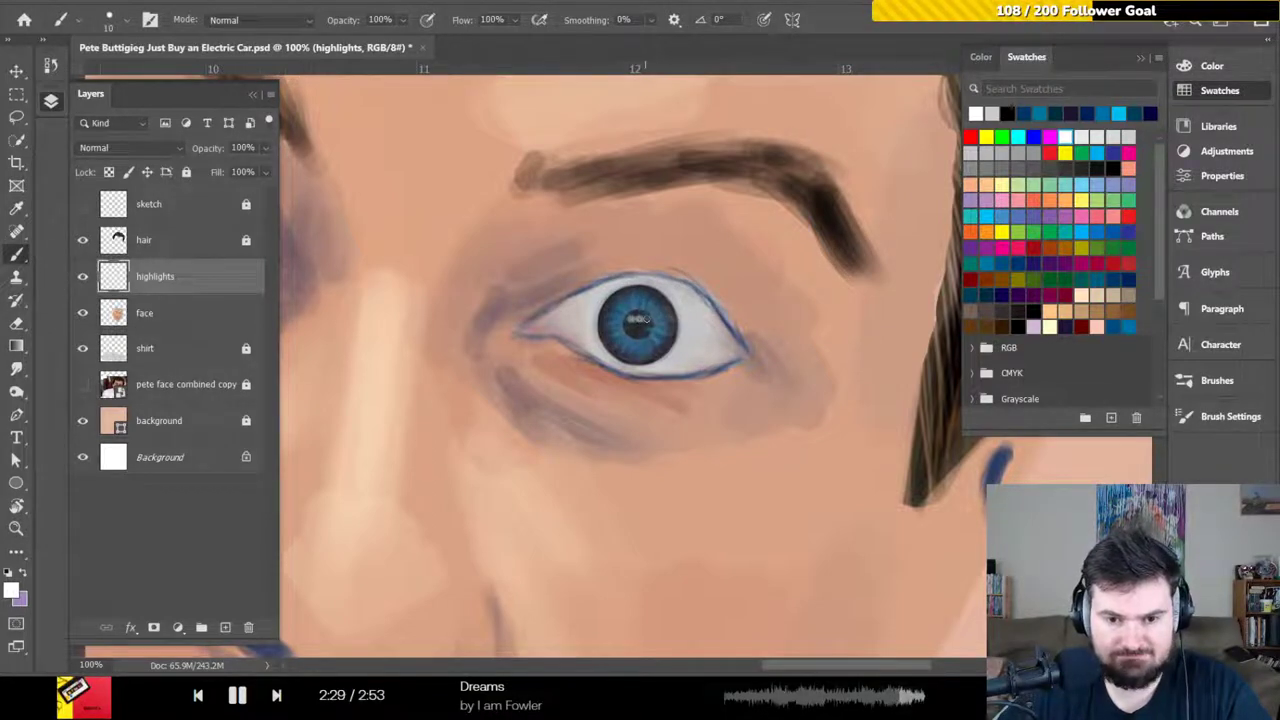
pyautogui.click(645, 316)
pyautogui.click(642, 317)
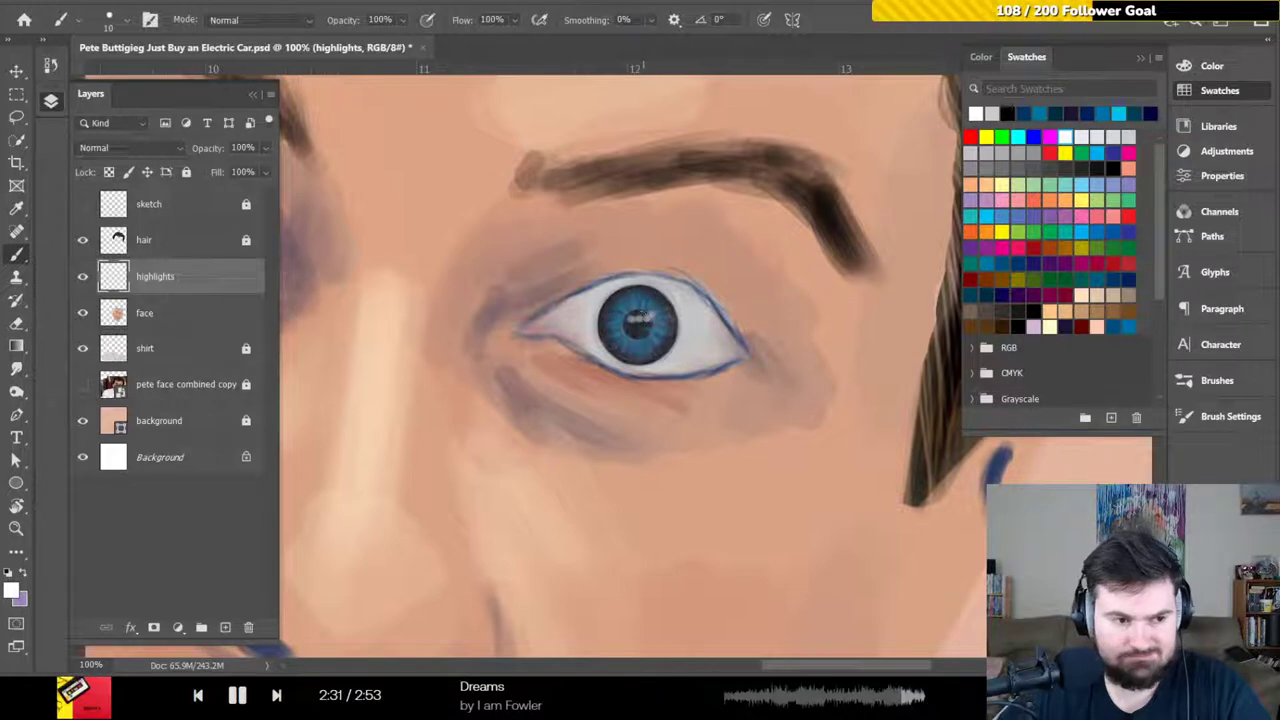
pyautogui.moveTo(636, 317); pyautogui.dragTo(632, 312)
pyautogui.click(644, 311)
pyautogui.click(642, 314)
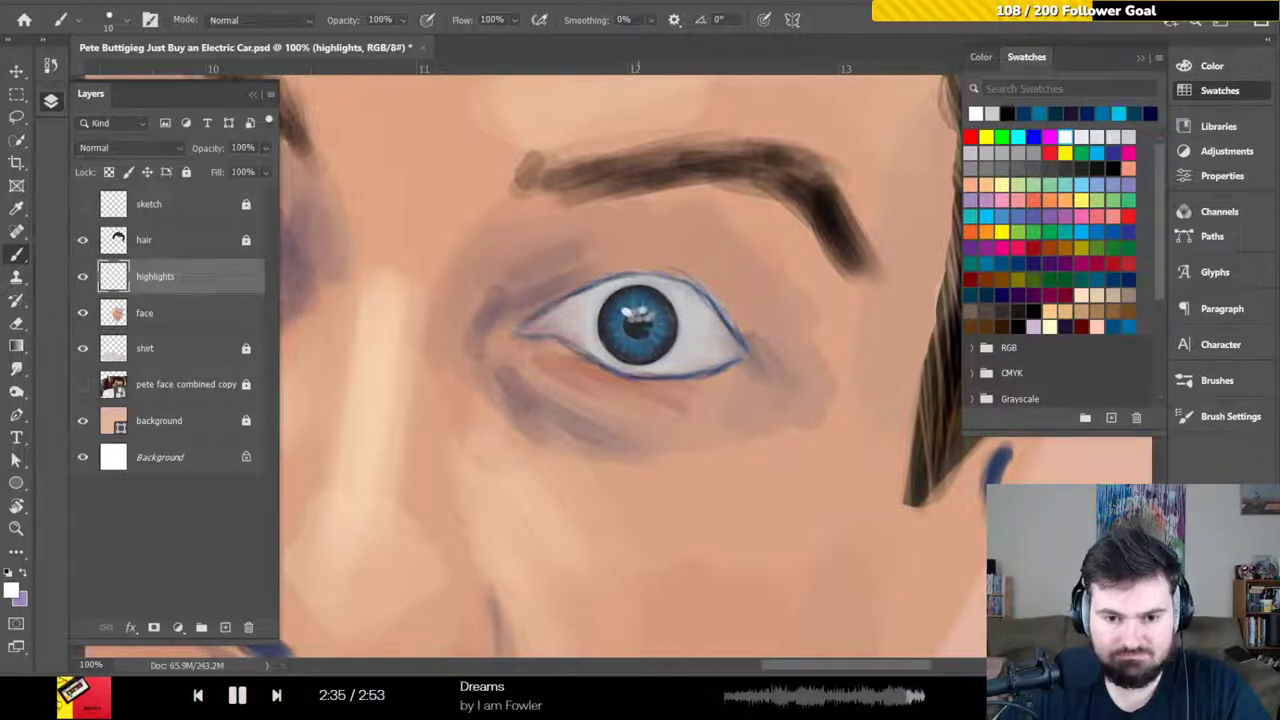
pyautogui.click(636, 322)
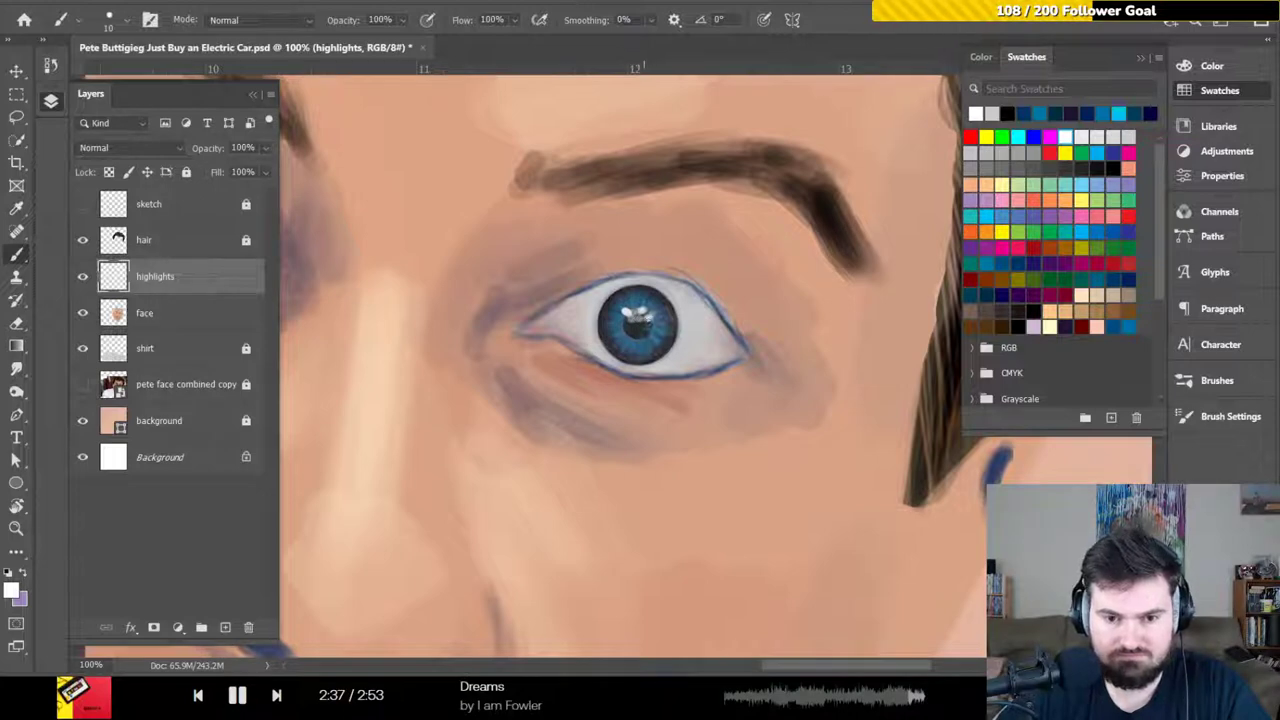
pyautogui.click(650, 318)
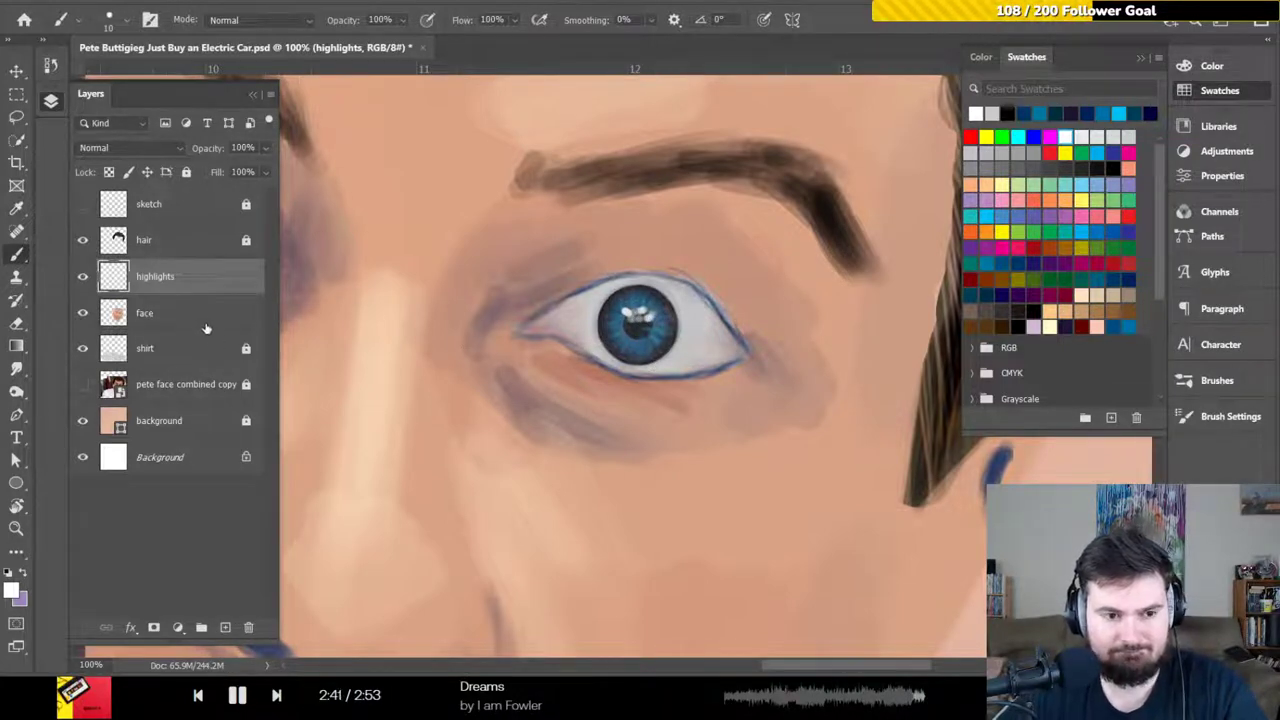
# Compare the whole face with the highlights layer hidden and shown to judge the eye catchlights
pyautogui.click(174, 313)
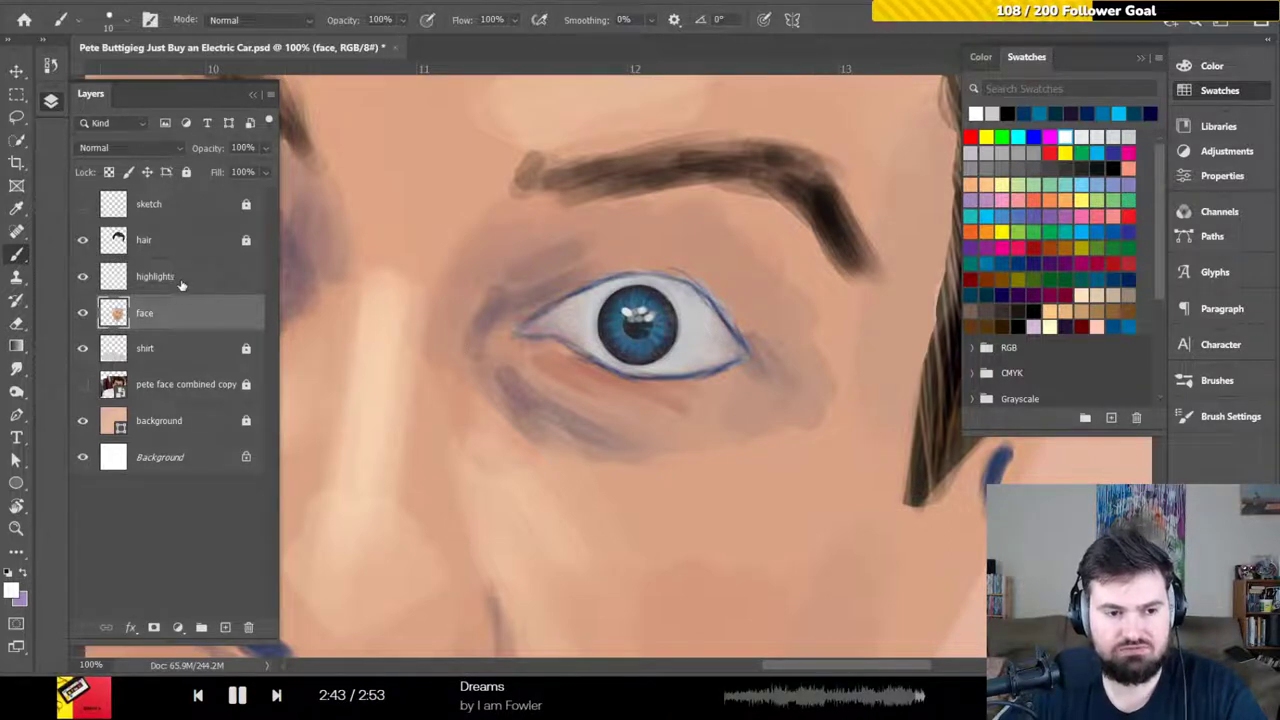
pyautogui.hotkey('ctrl', '0')
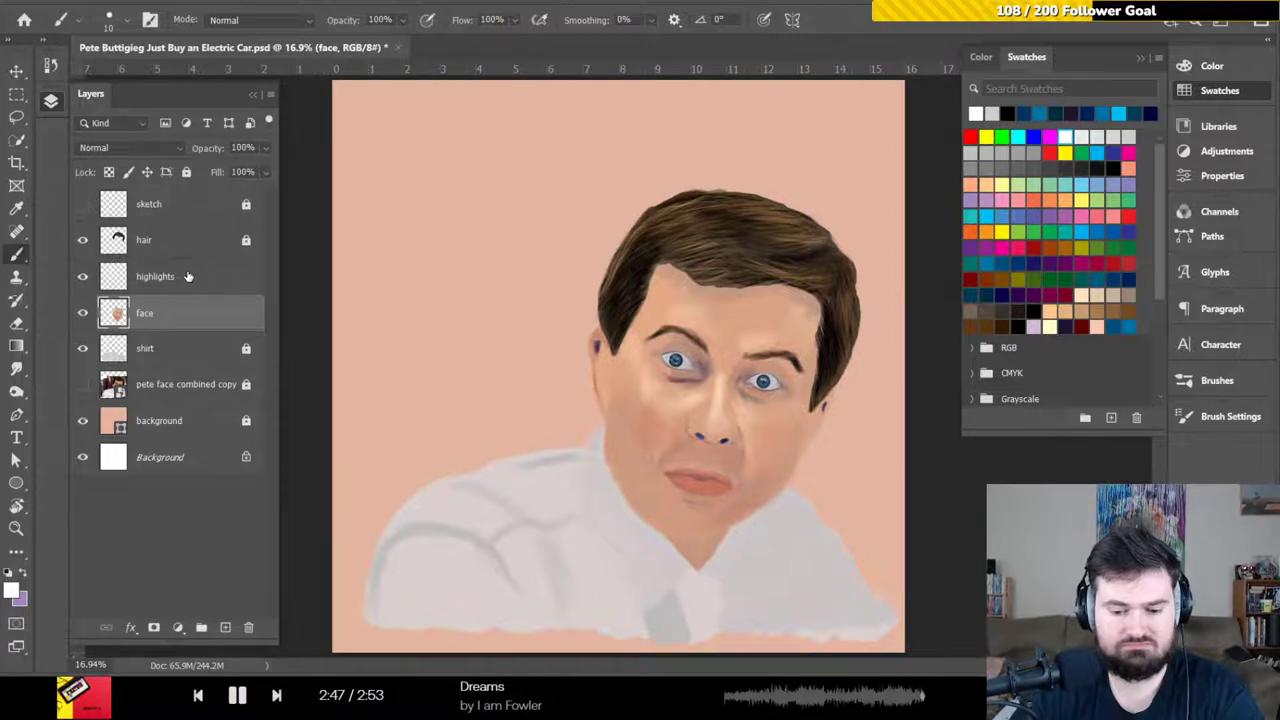
pyautogui.hotkey('ctrl', '+')
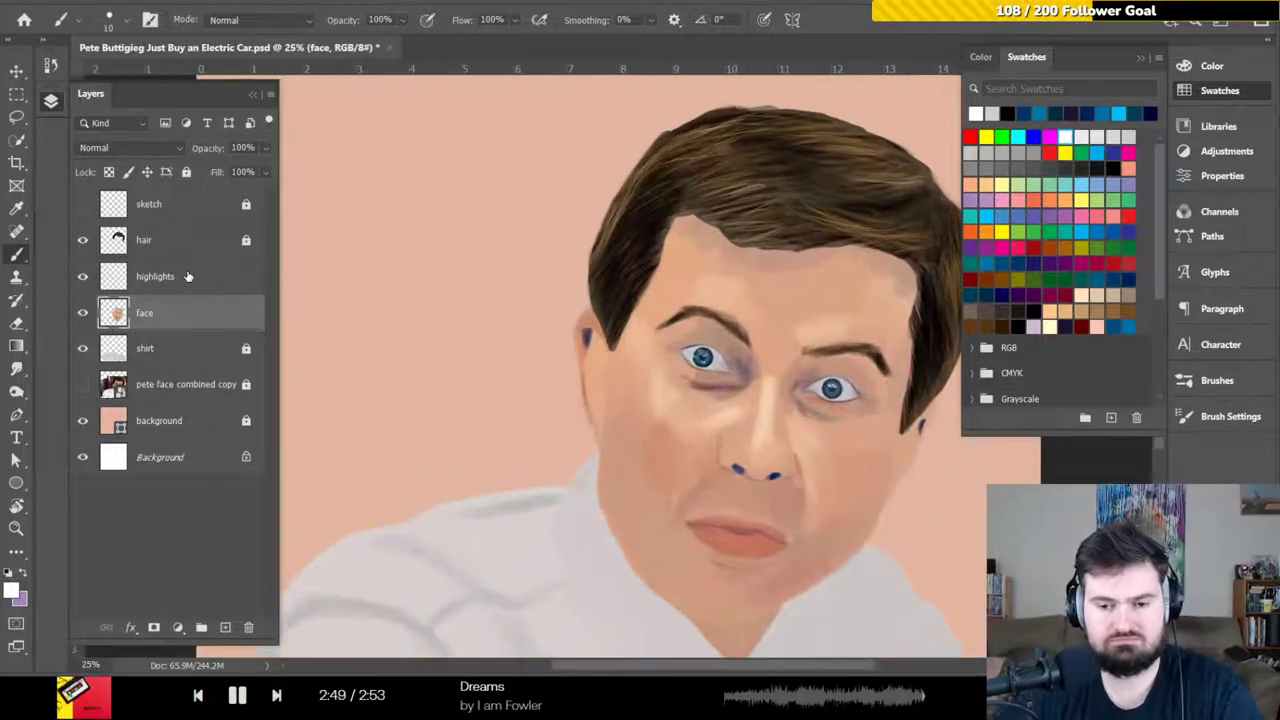
pyautogui.moveTo(609, 287); pyautogui.dragTo(491, 237)
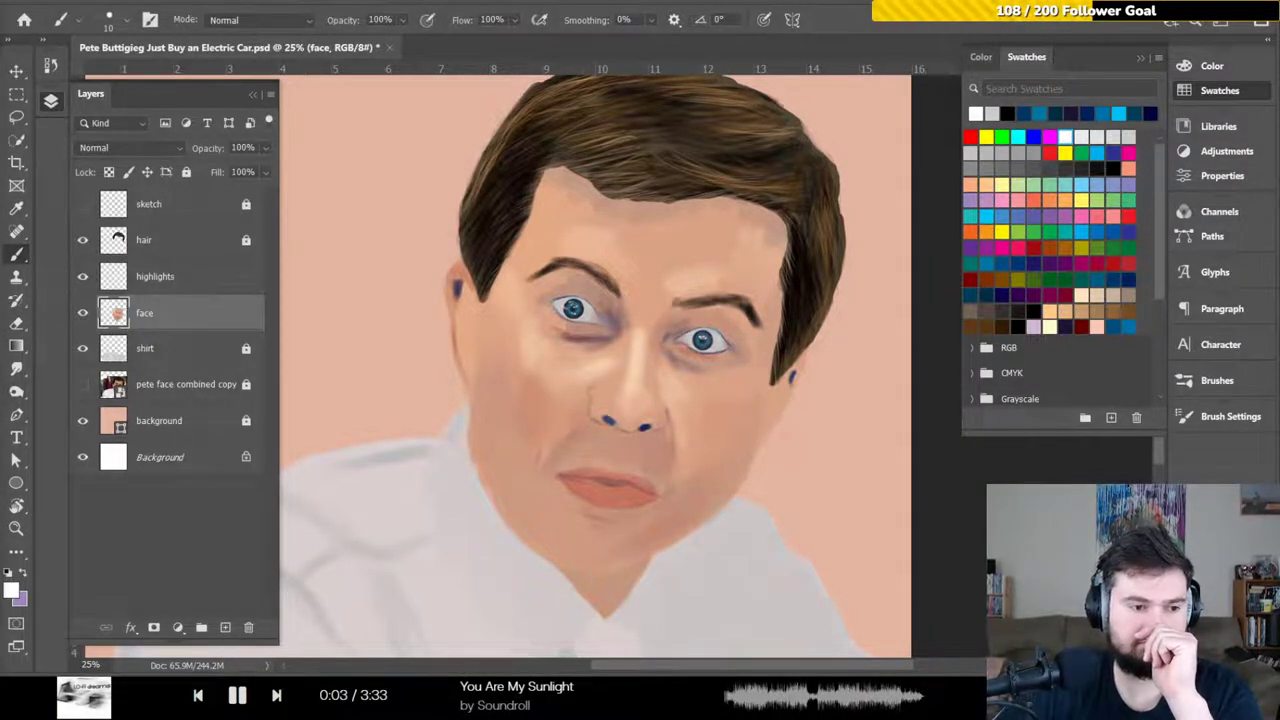
pyautogui.click(83, 276)
pyautogui.click(83, 276)
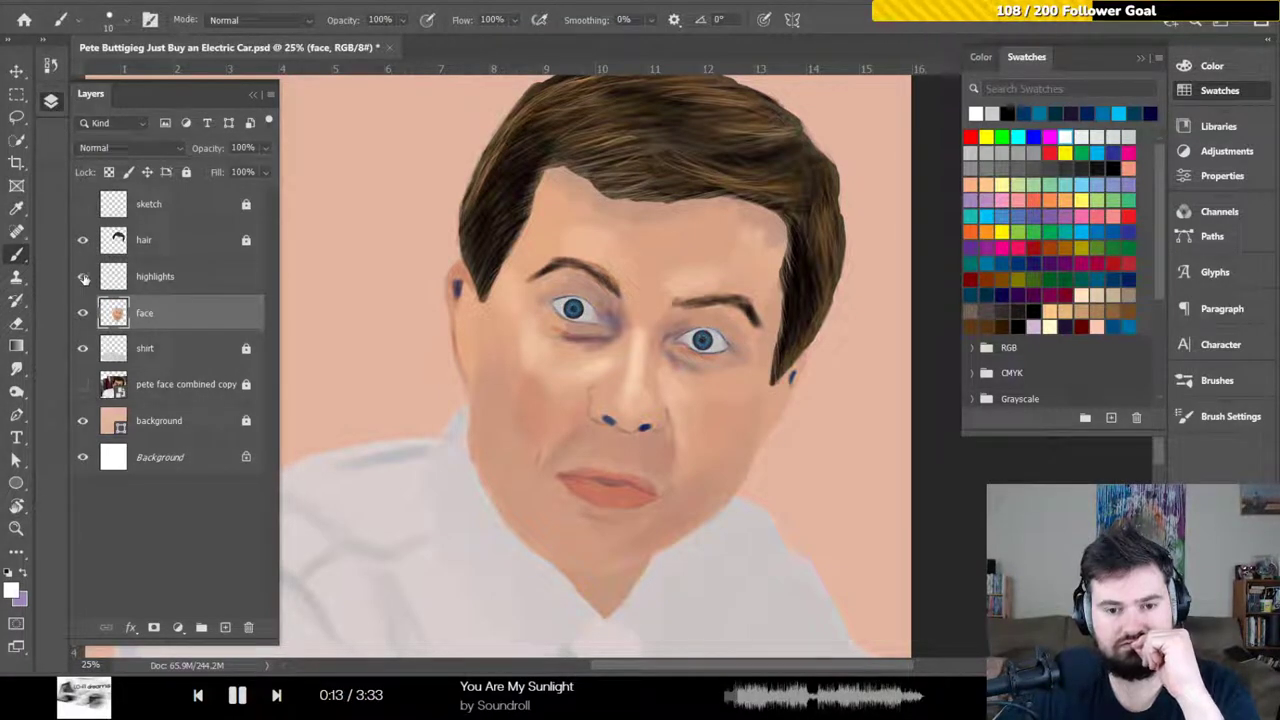
pyautogui.click(84, 278)
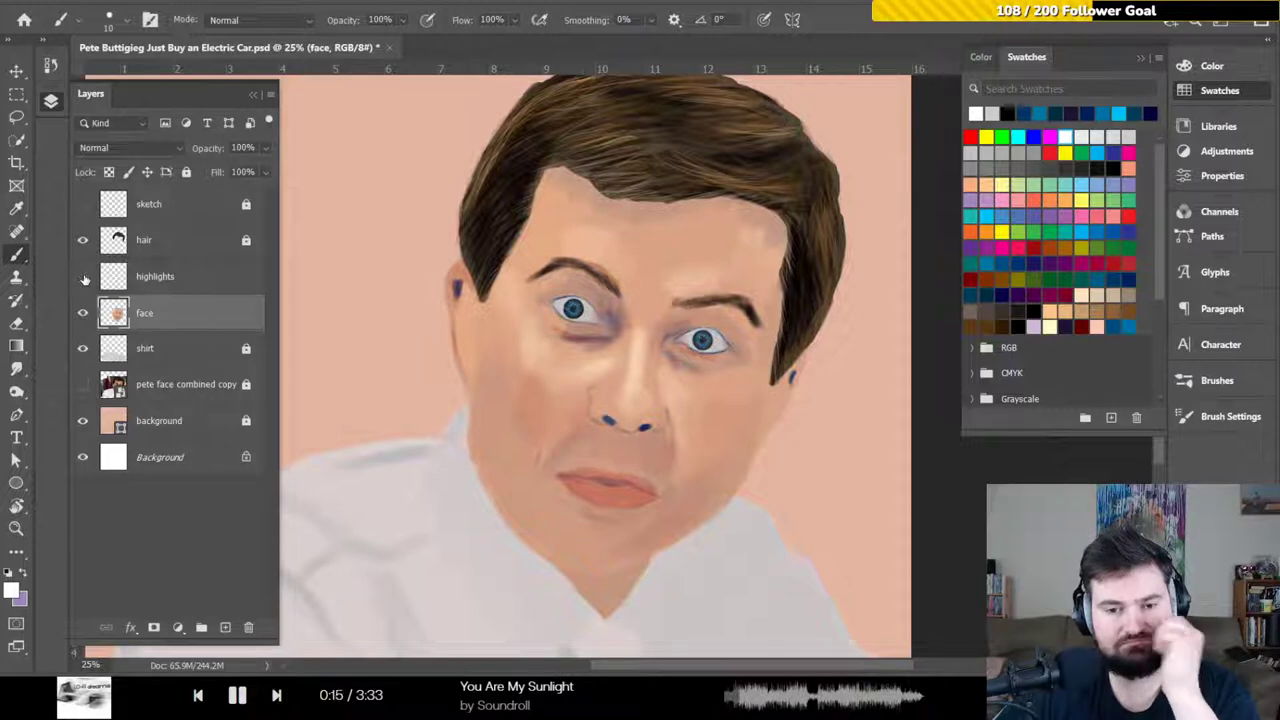
pyautogui.click(84, 278)
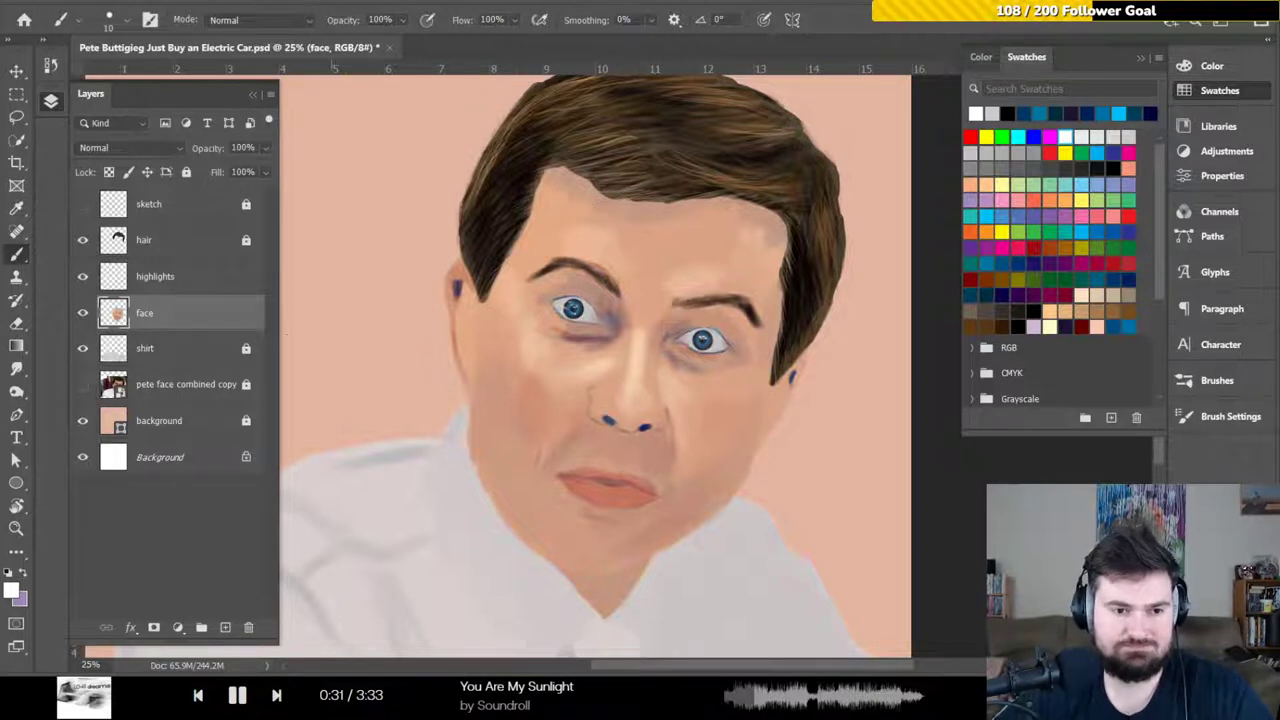
# Lock the highlights layer completely and make the face layer active
pyautogui.click(162, 282)
pyautogui.click(186, 173)
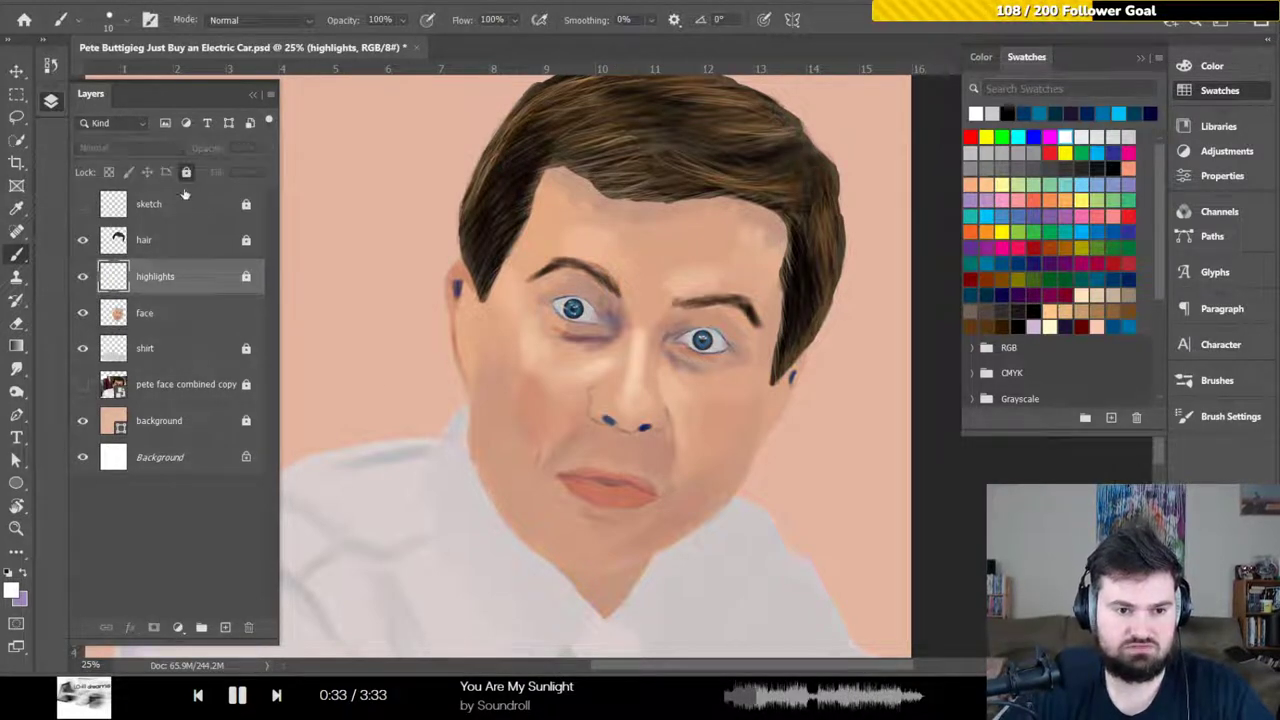
pyautogui.click(184, 318)
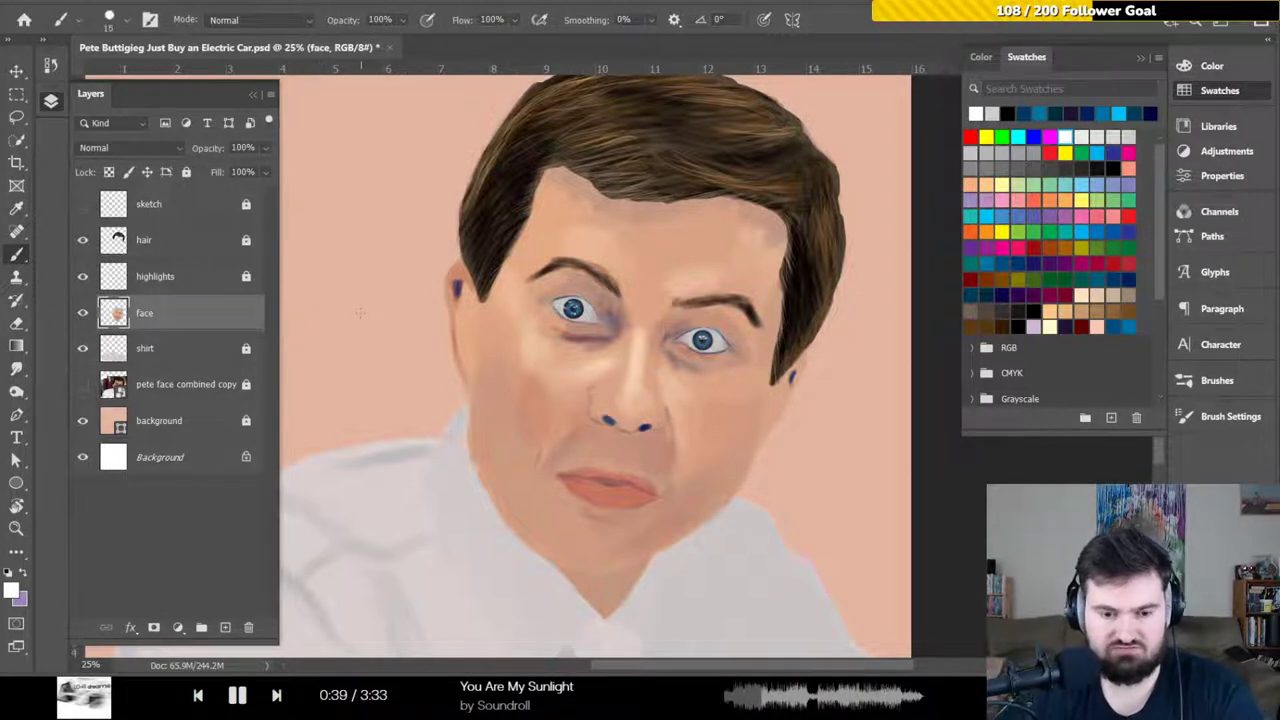
# Brush a light beige skin tone onto the face with the 70 px Hard Round Pressure Opacity and Flow brush
pyautogui.press(']')
pyautogui.press(']')
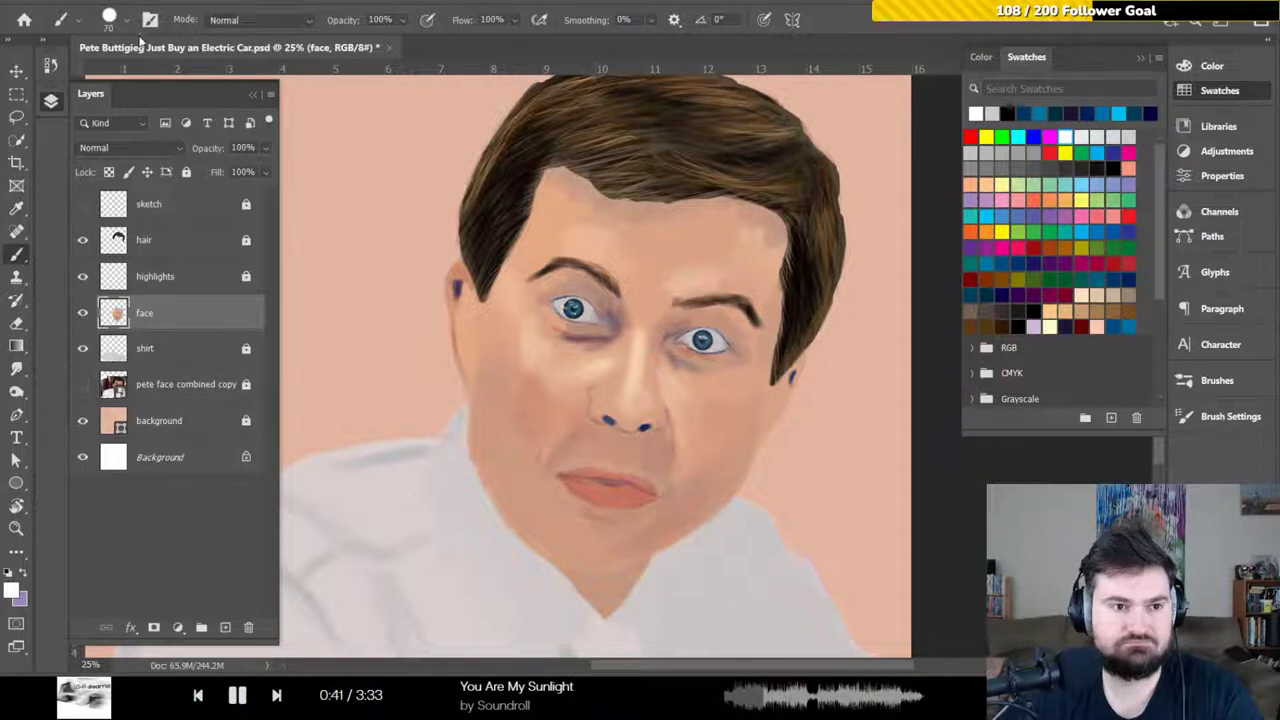
pyautogui.click(126, 24)
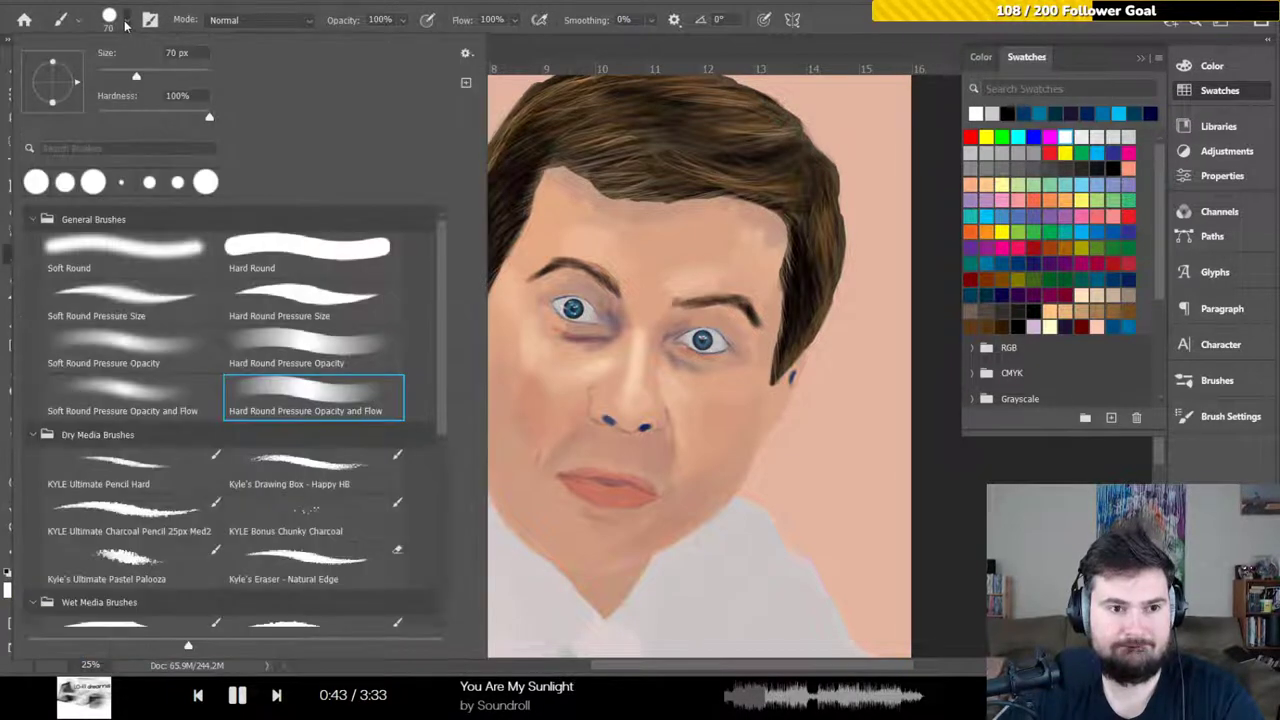
pyautogui.press('Return')
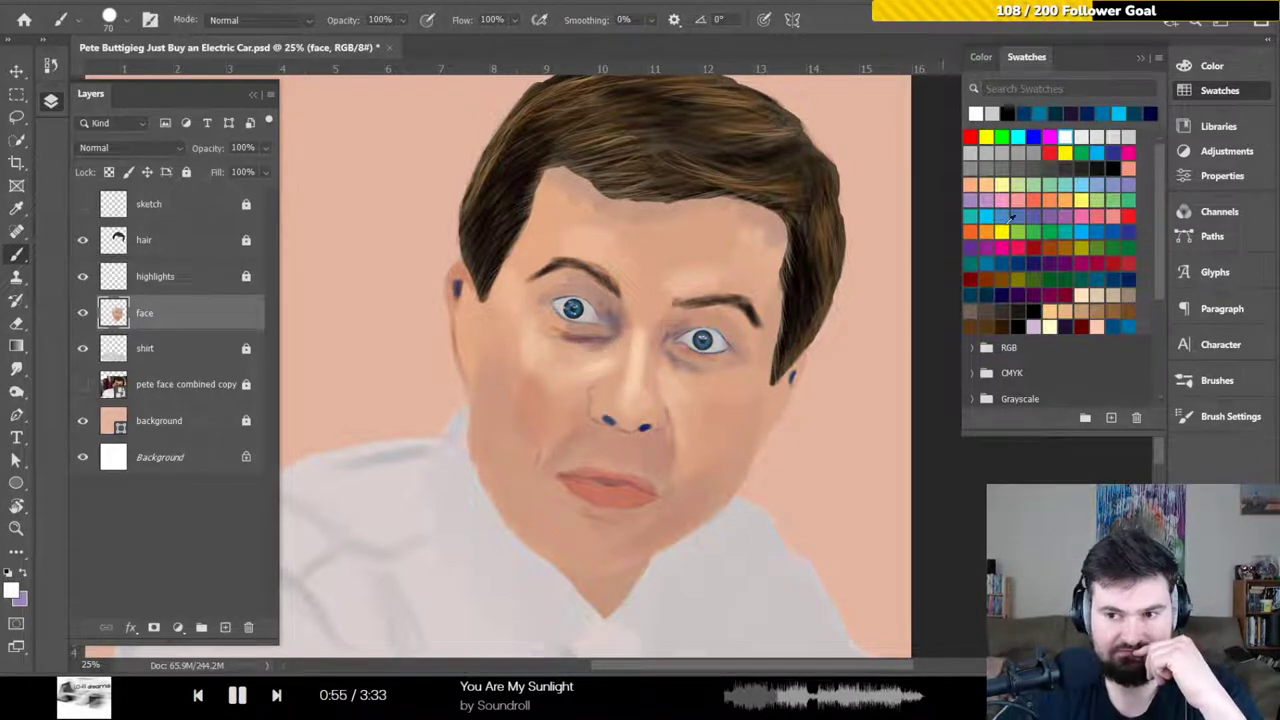
pyautogui.click(1098, 294)
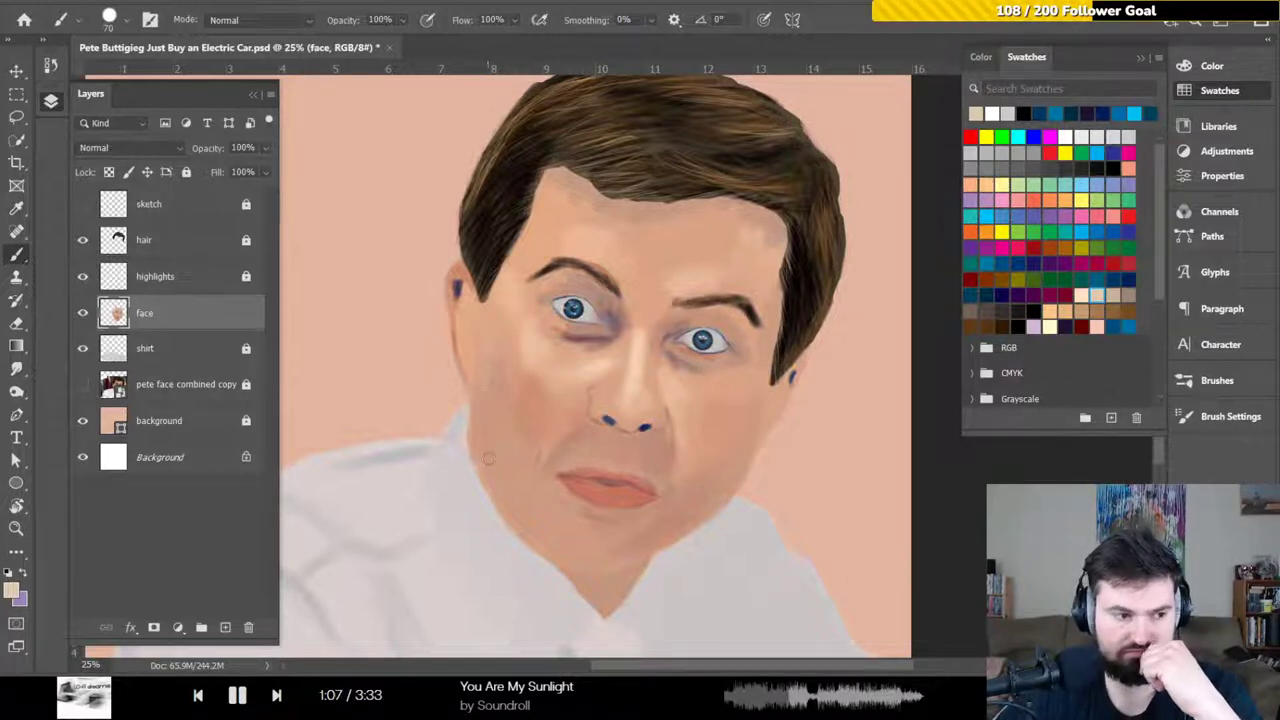
pyautogui.scroll(-1, 510, 402)
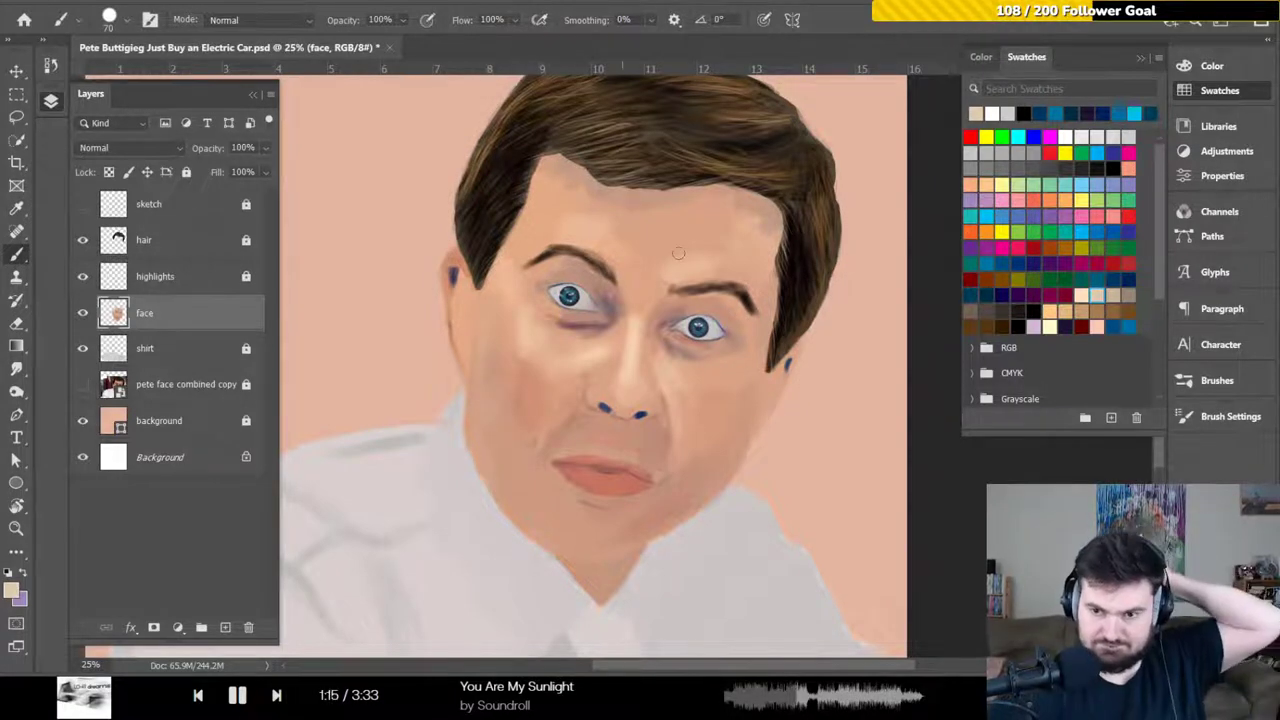
# Repaint the subject's left ear in light peach with a 30 px brush, and paint its inner shadow dark red at 15 px
pyautogui.click(970, 184)
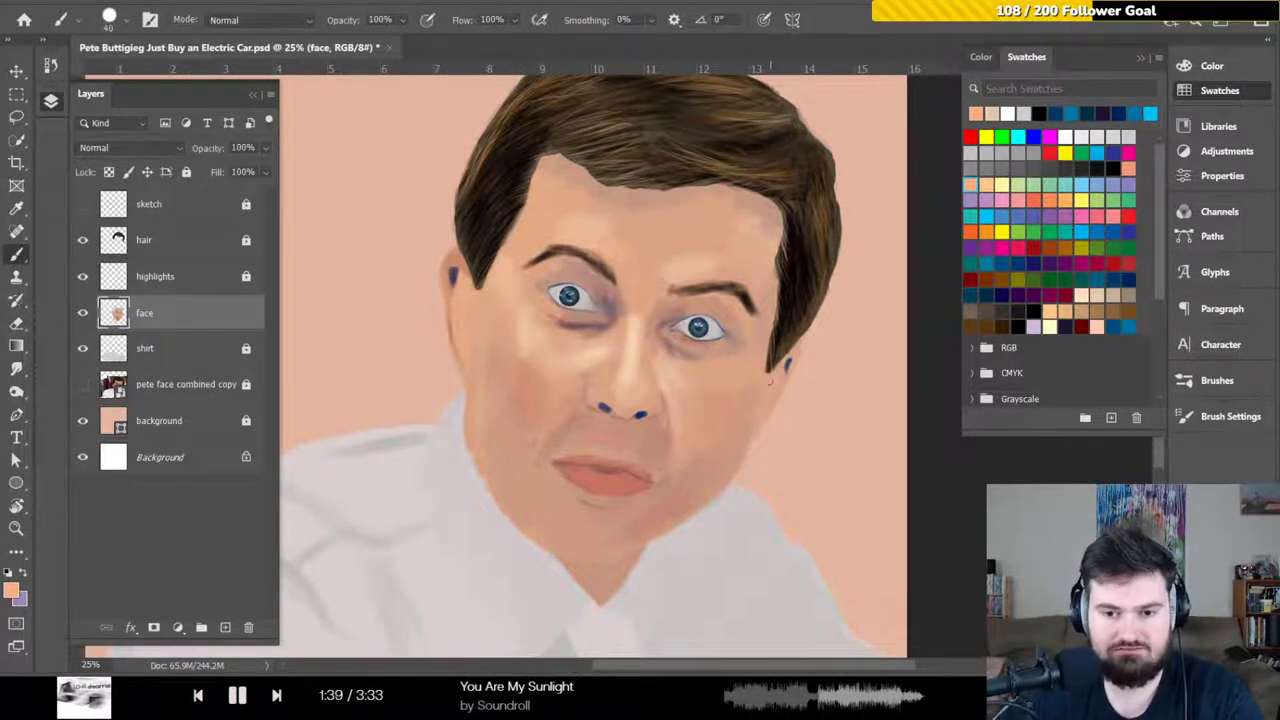
pyautogui.press('[')
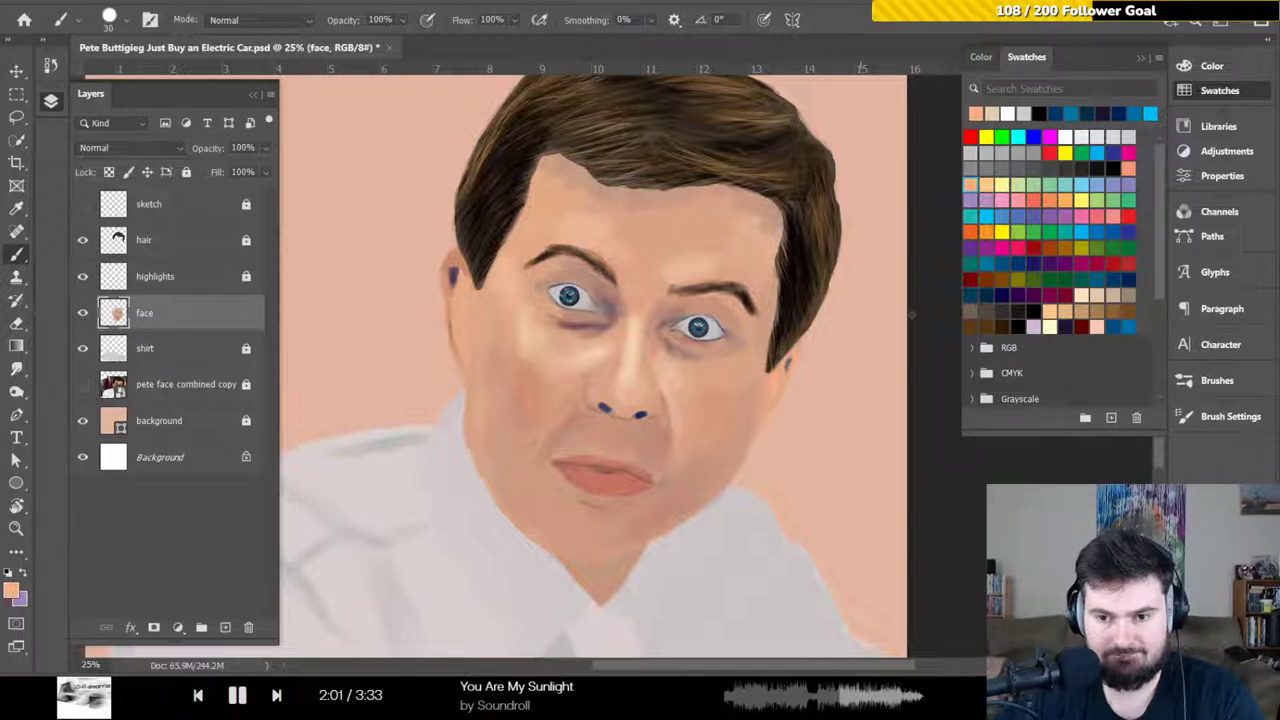
pyautogui.click(1065, 295)
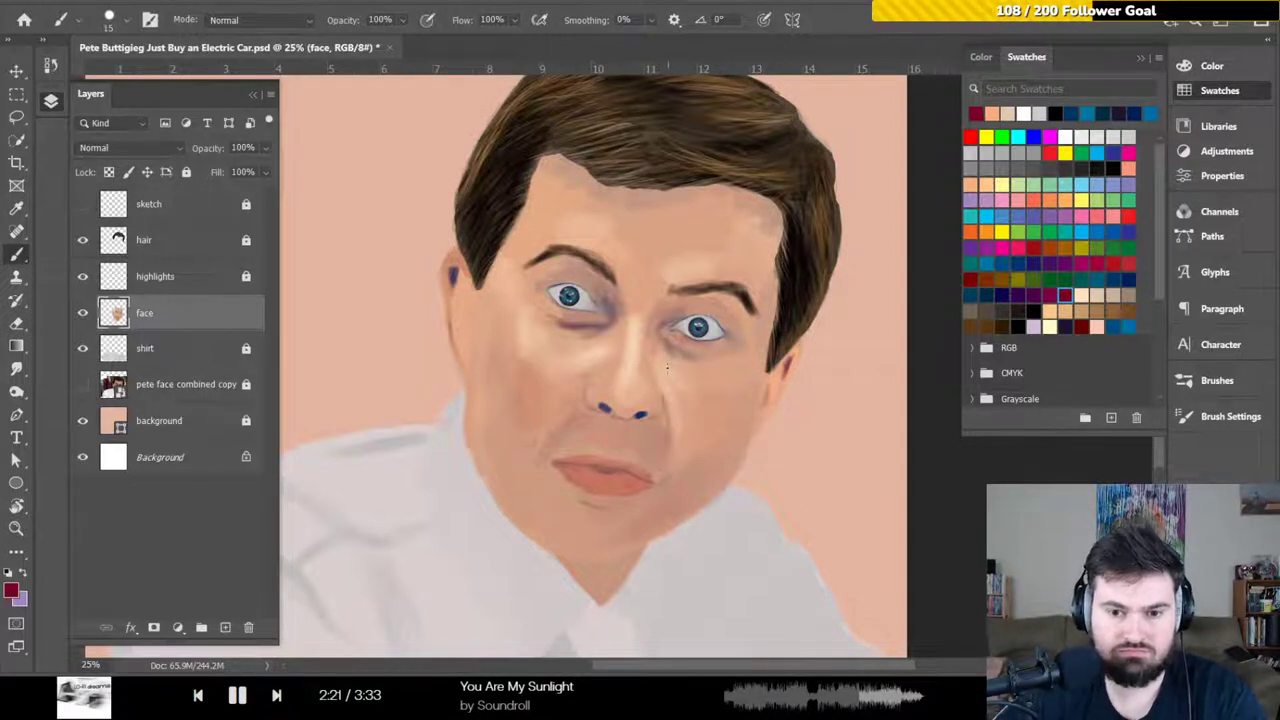
# Blend light peach over the facial skin with pressure-controlled opacity, enlarging the brush to 80 px
pyautogui.press(']')
pyautogui.press(']')
pyautogui.press(']')
pyautogui.press(']')
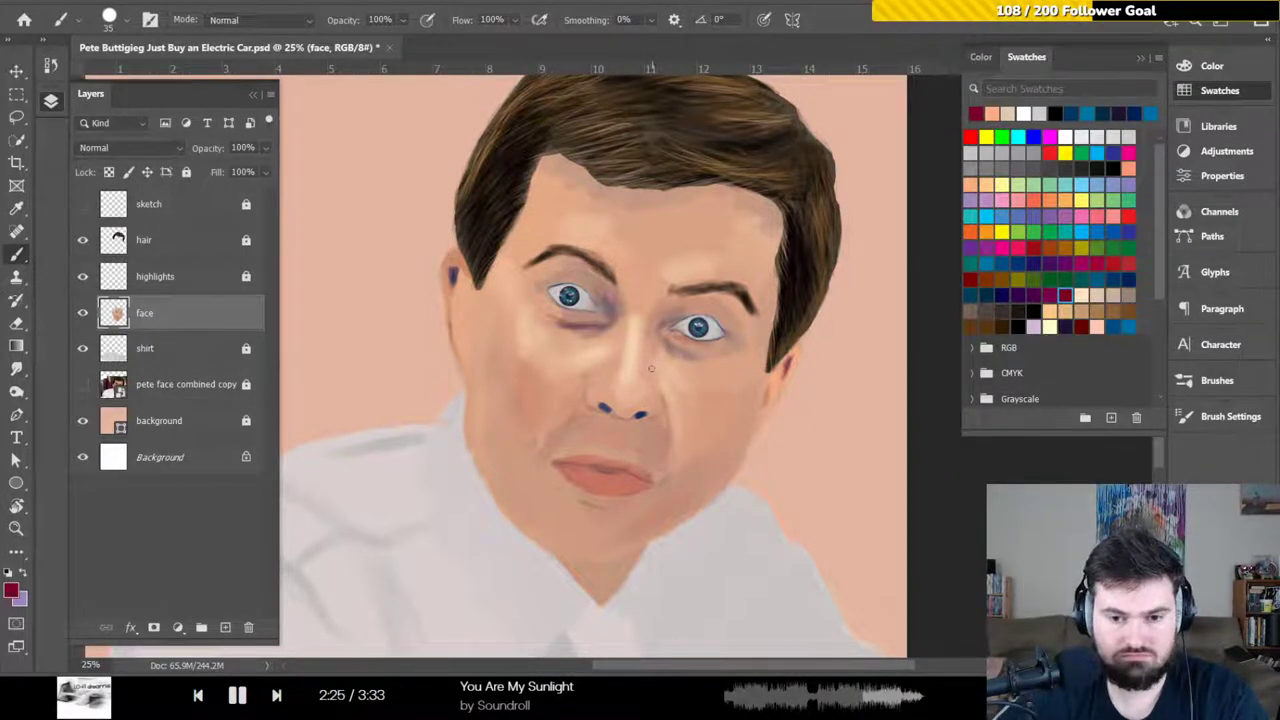
pyautogui.click(976, 182)
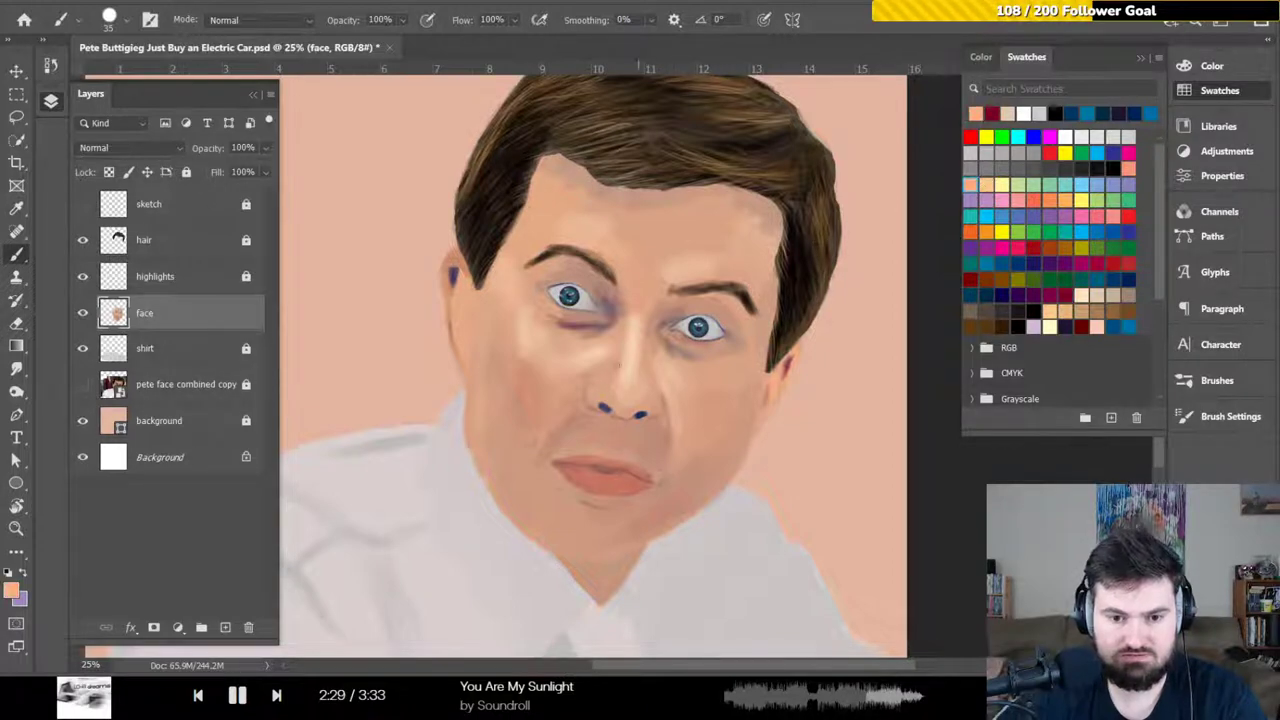
pyautogui.press(']')
pyautogui.press(']')
pyautogui.press(']')
pyautogui.press(']')
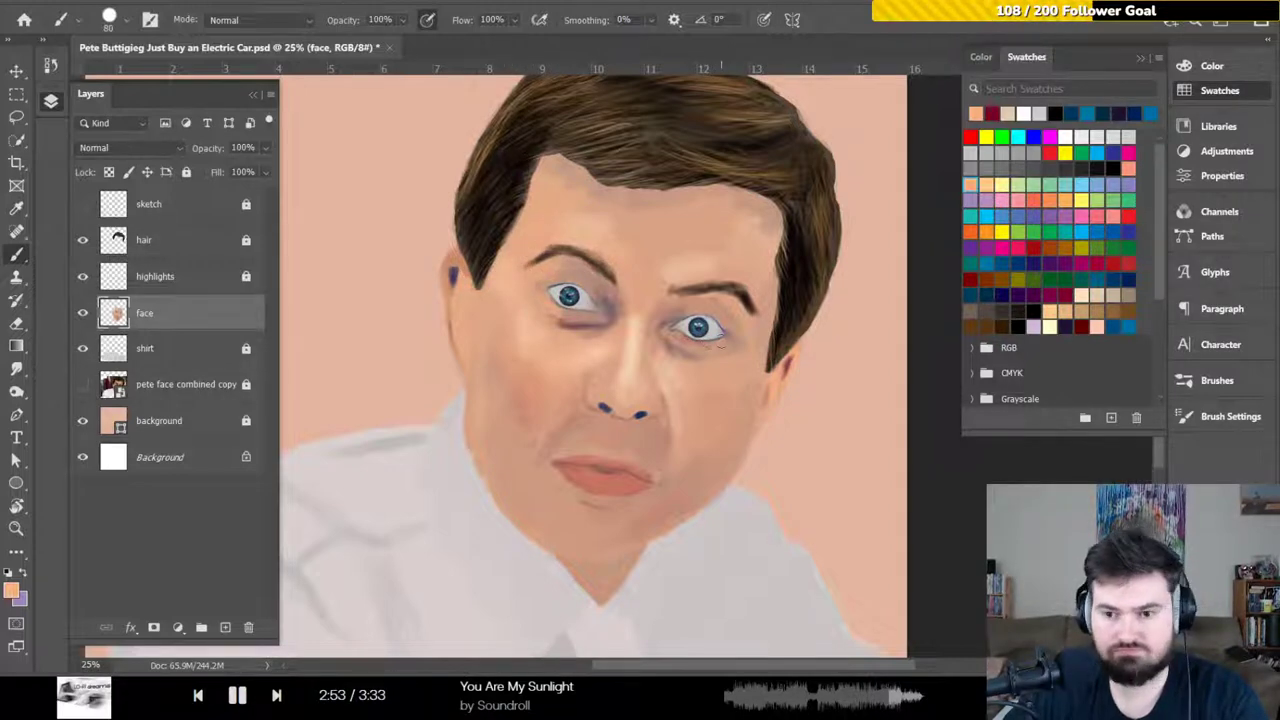
# Deepen the facial shading with dark teal and then dark red, using a 60 px brush on the face layer
pyautogui.click(986, 296)
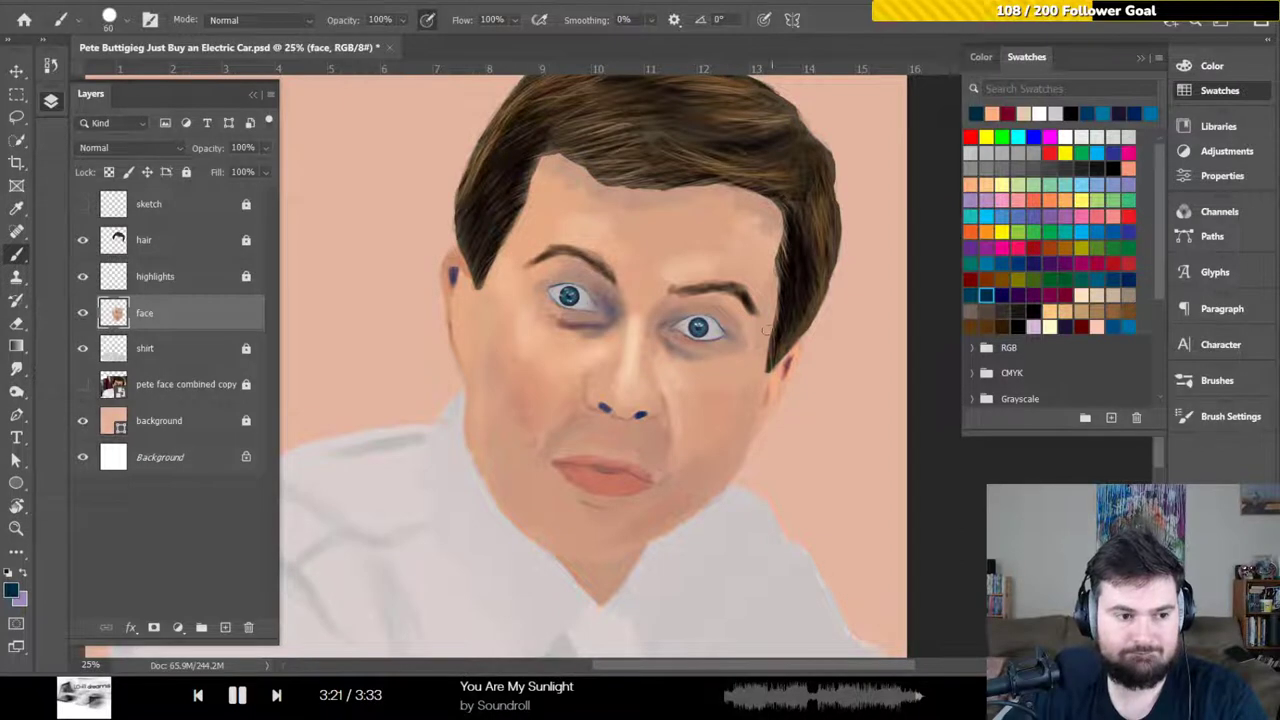
pyautogui.click(1066, 294)
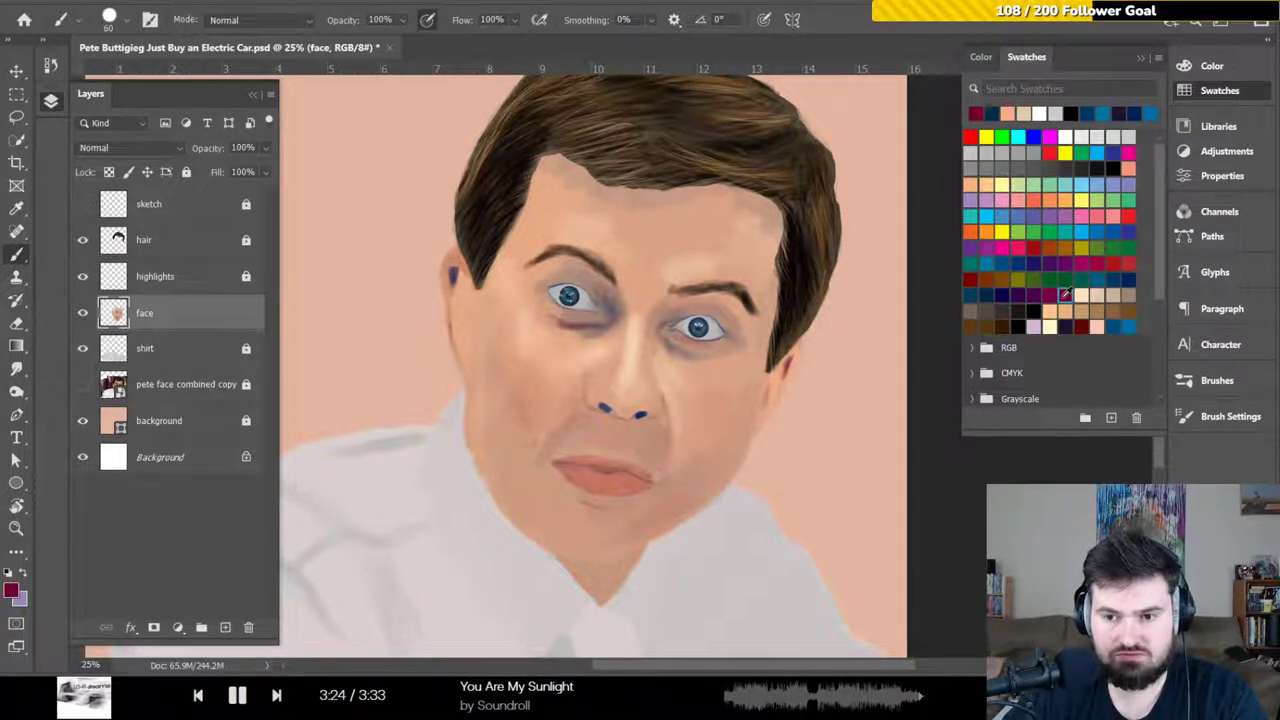
pyautogui.click(970, 279)
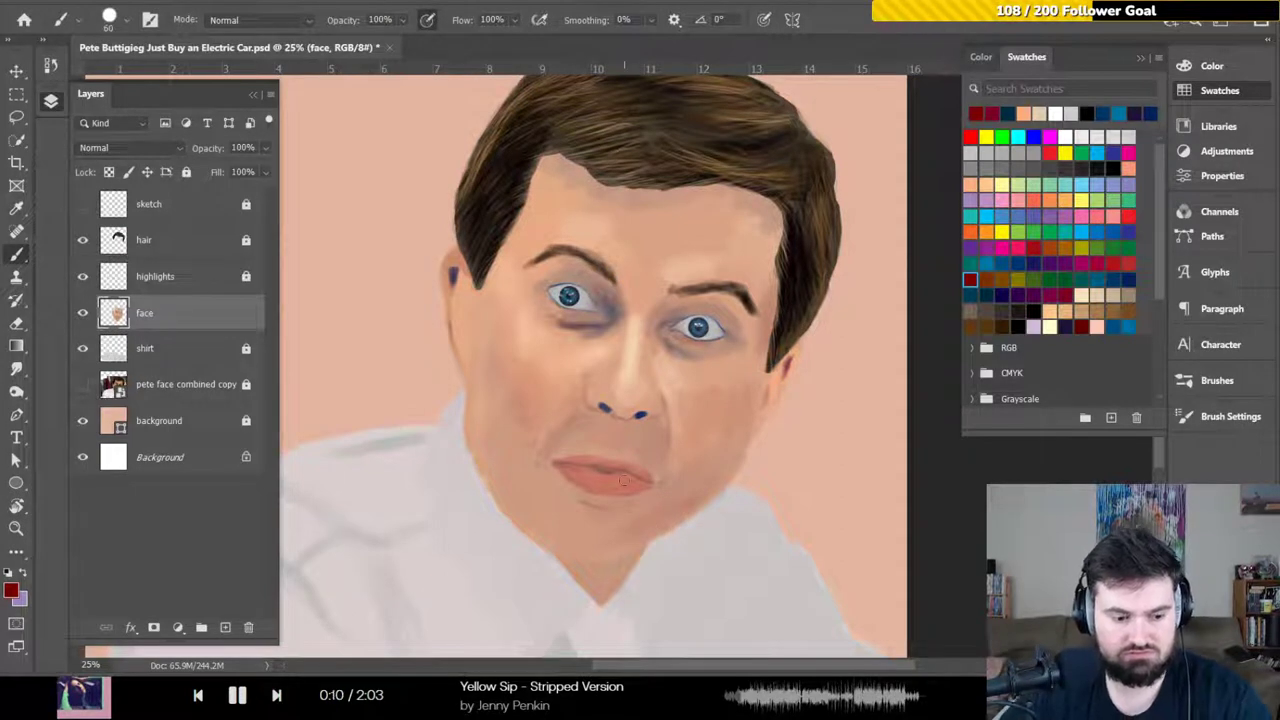
# Clean up the face's lower outline with a 70 px eraser, showing the sketch layer as a guide and hiding it again
pyautogui.press('e')
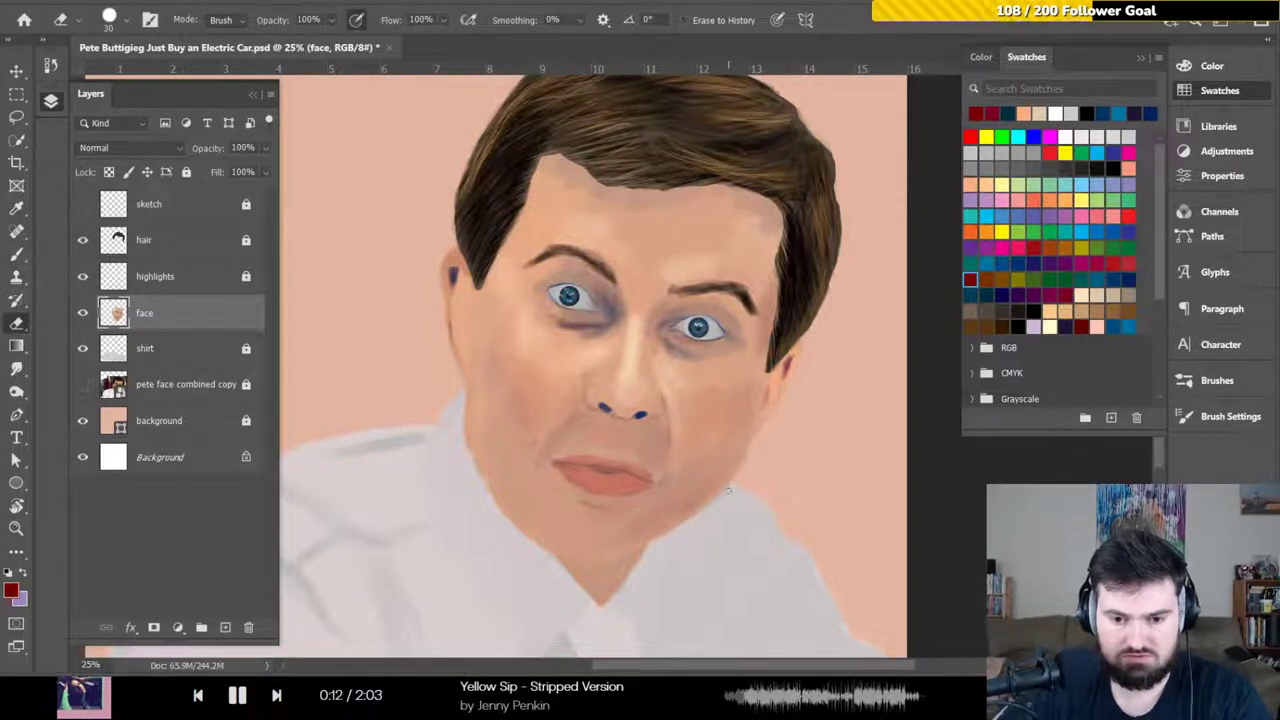
pyautogui.press(']')
pyautogui.press(']')
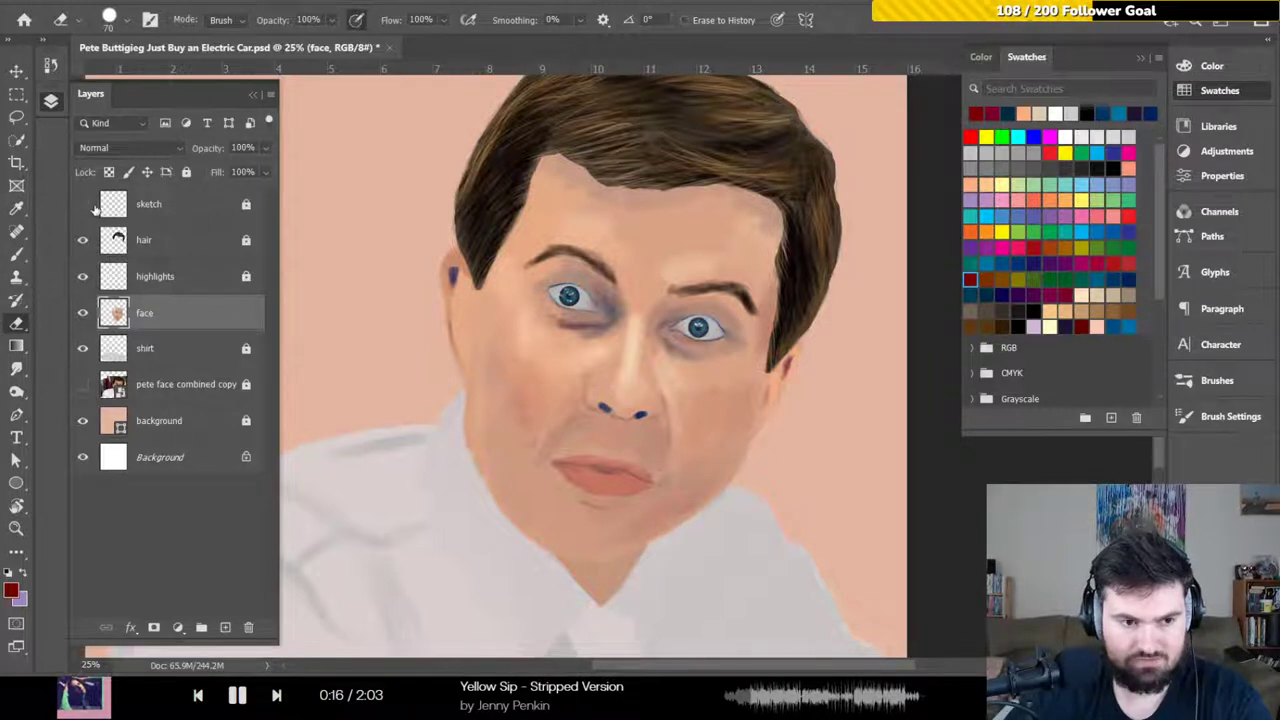
pyautogui.click(84, 205)
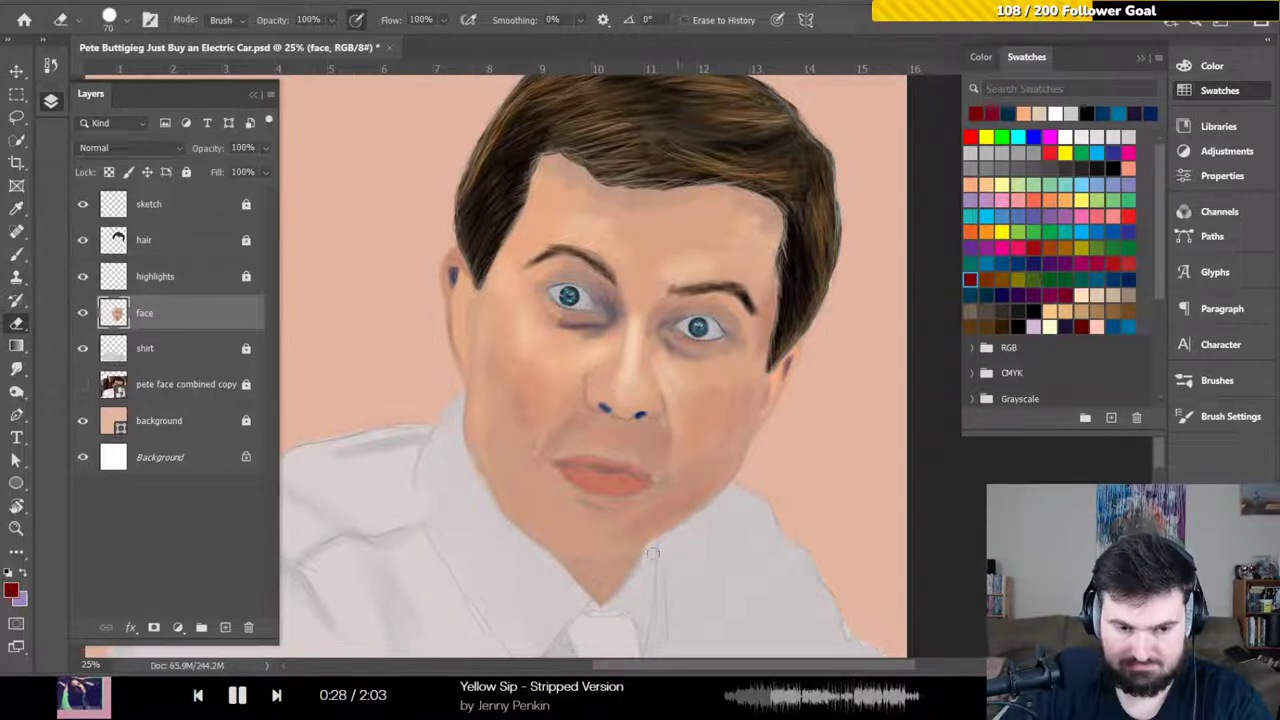
pyautogui.click(83, 205)
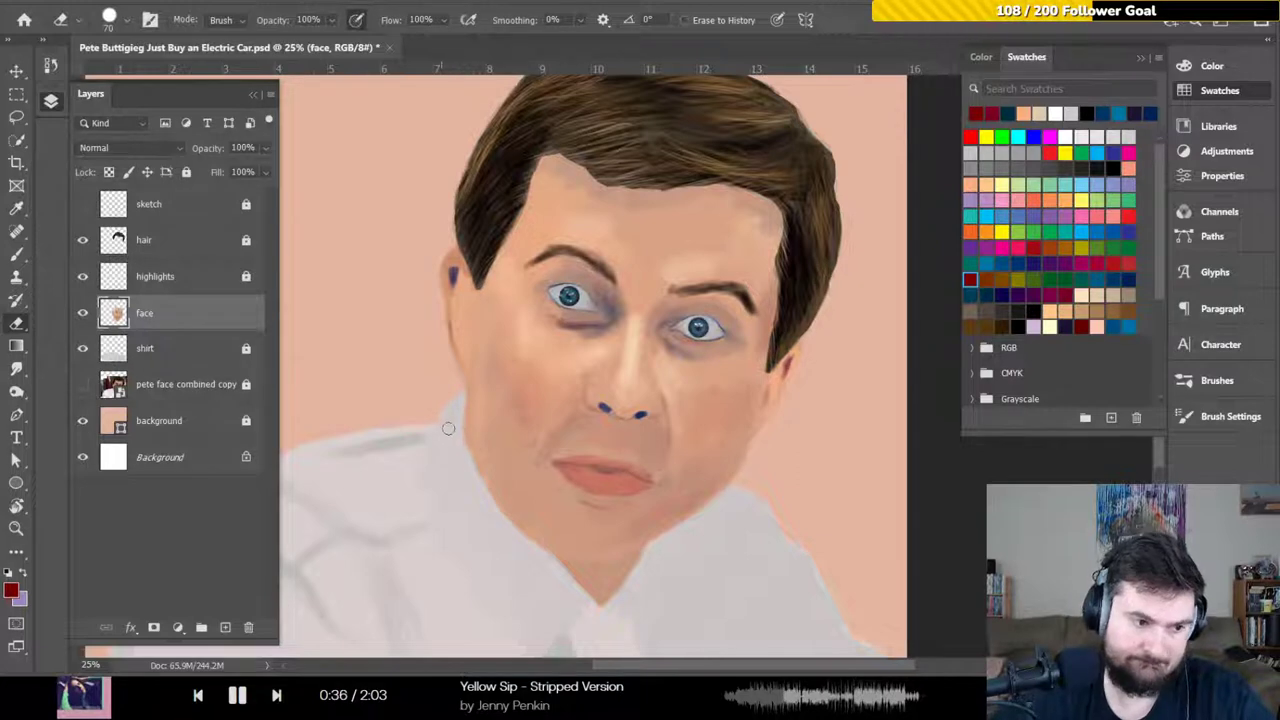
# Erase uneven paint along the jaw and neck edge beside the collar with the 70 px eraser, and save the document
pyautogui.moveTo(455, 420); pyautogui.dragTo(470, 475)
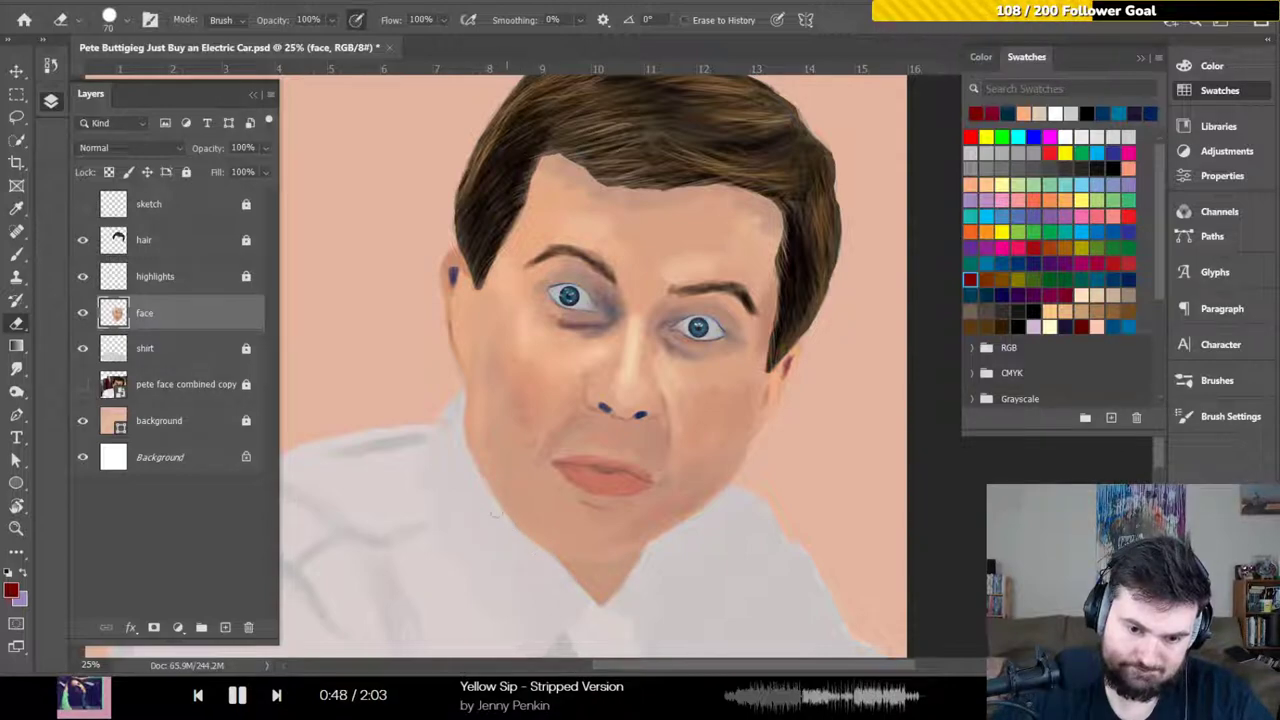
pyautogui.press('r')
pyautogui.moveTo(469, 473)
pyautogui.mouseDown()
pyautogui.moveTo(537, 394)
pyautogui.moveTo(625, 340)
pyautogui.moveTo(694, 414)
pyautogui.moveTo(491, 486)
pyautogui.moveTo(470, 420)
pyautogui.moveTo(501, 320)
pyautogui.mouseUp()
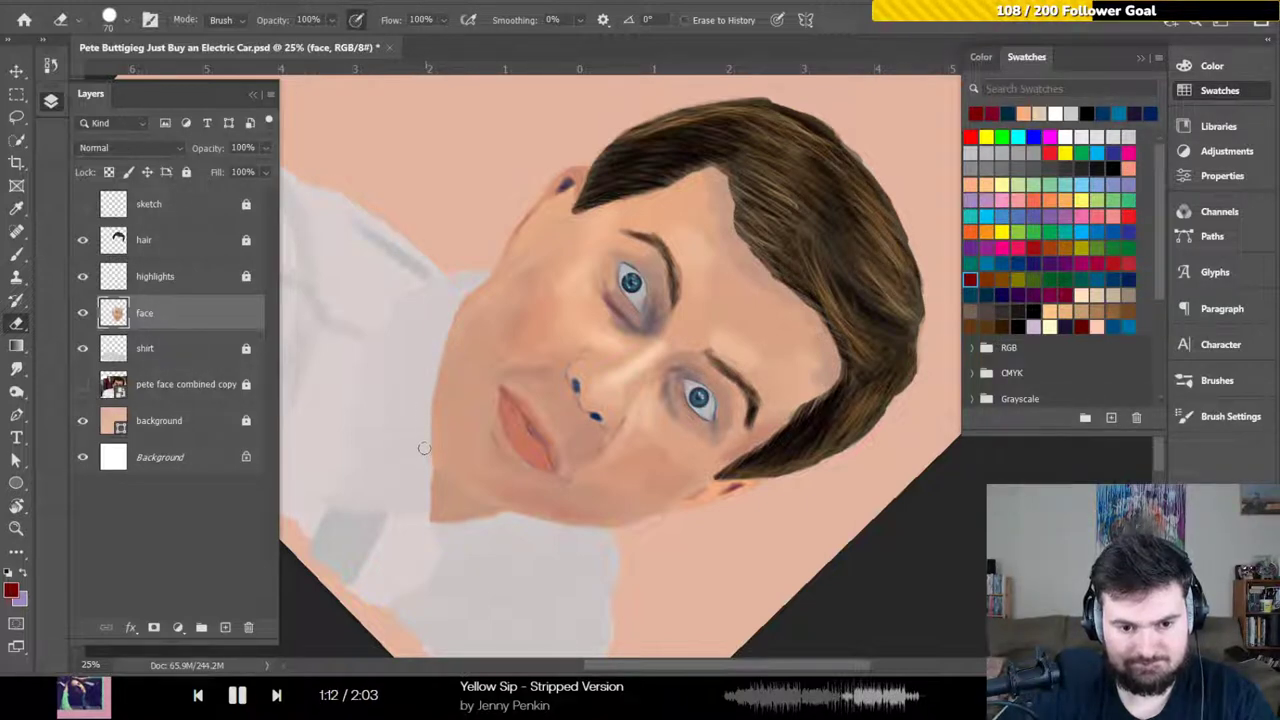
pyautogui.press('r')
pyautogui.moveTo(290, 265); pyautogui.dragTo(355, 316)
pyautogui.press('e')
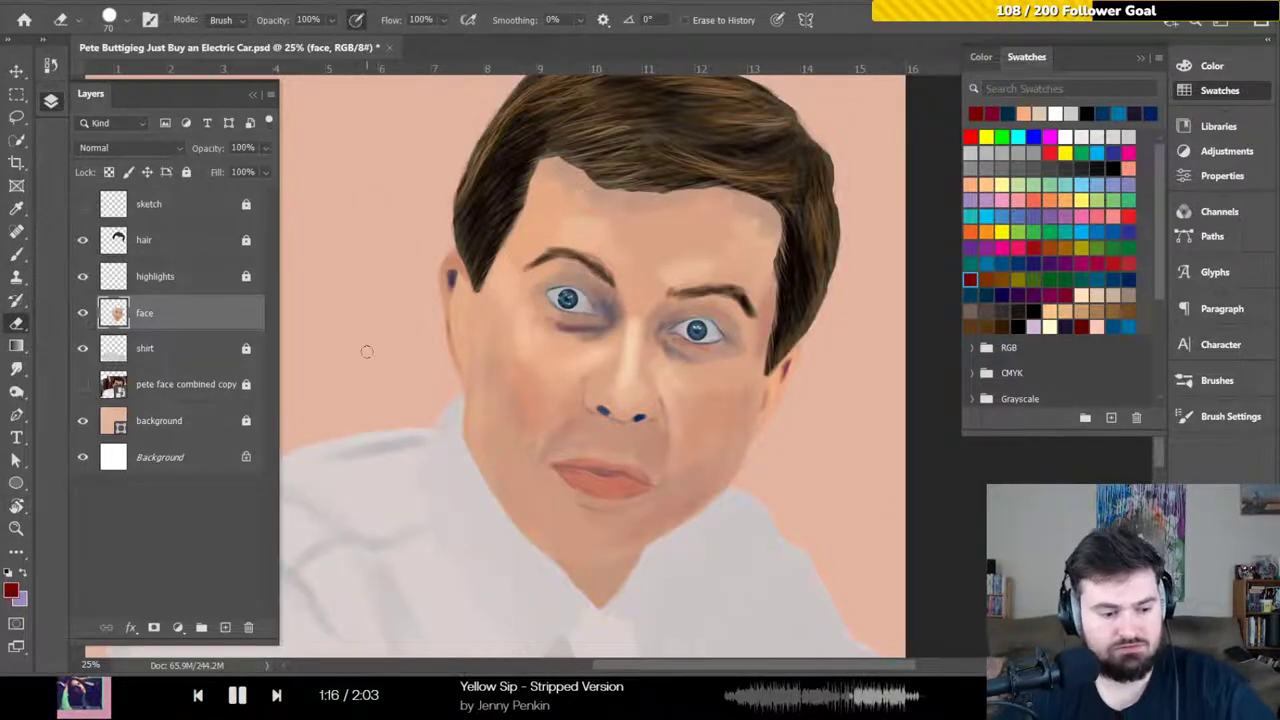
pyautogui.hotkey('ctrl', 's')
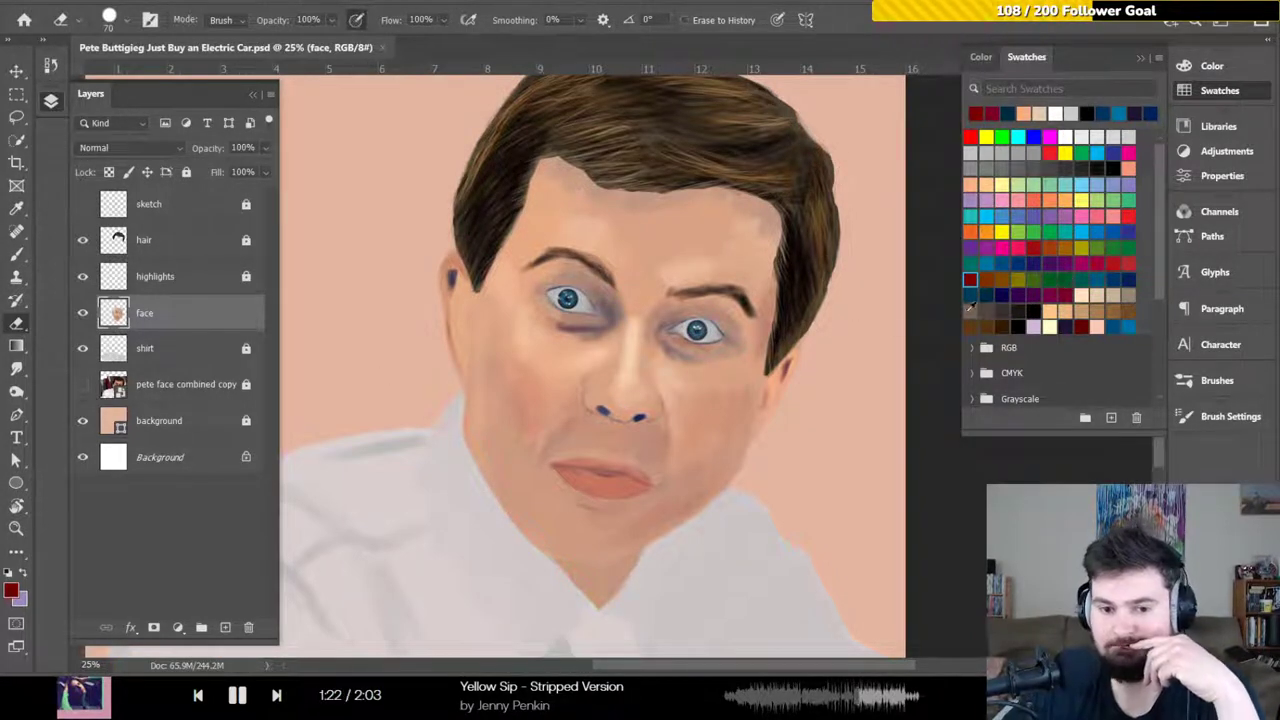
# Brush a light beige highlight onto the tip of the nose with a 60 px brush
pyautogui.press('b')
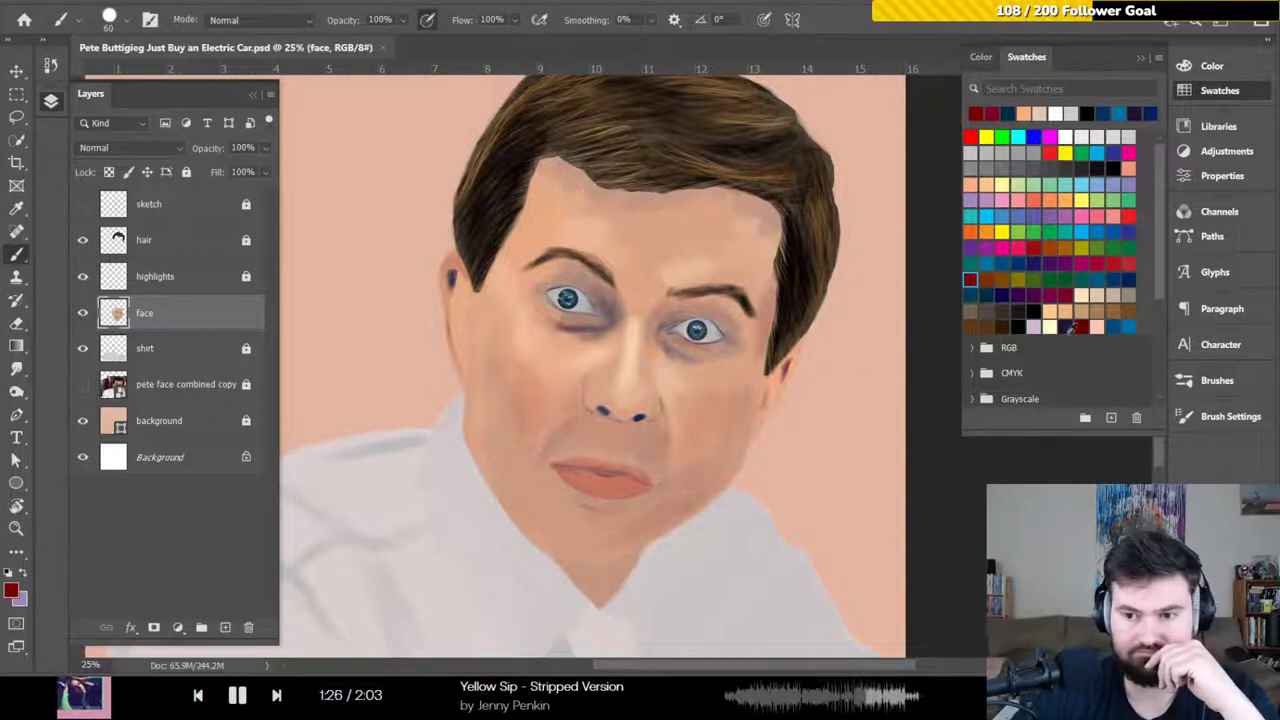
pyautogui.click(1084, 296)
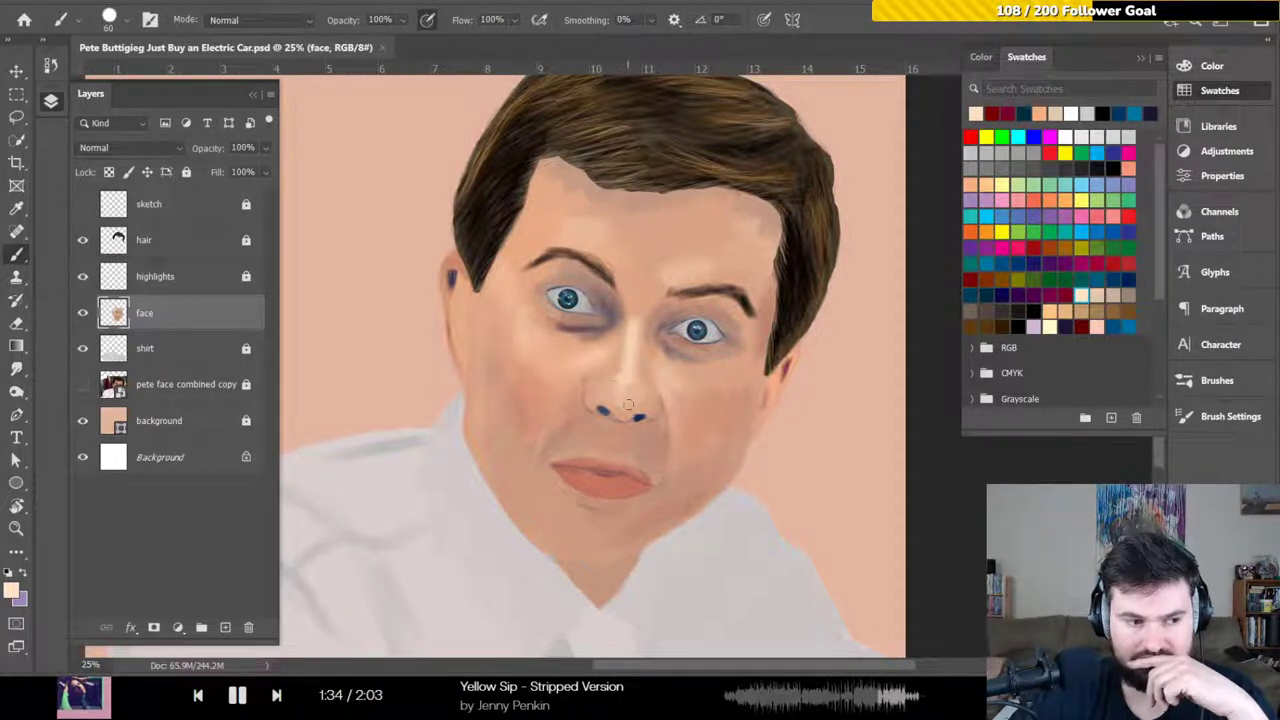
pyautogui.moveTo(625, 404); pyautogui.dragTo(648, 400)
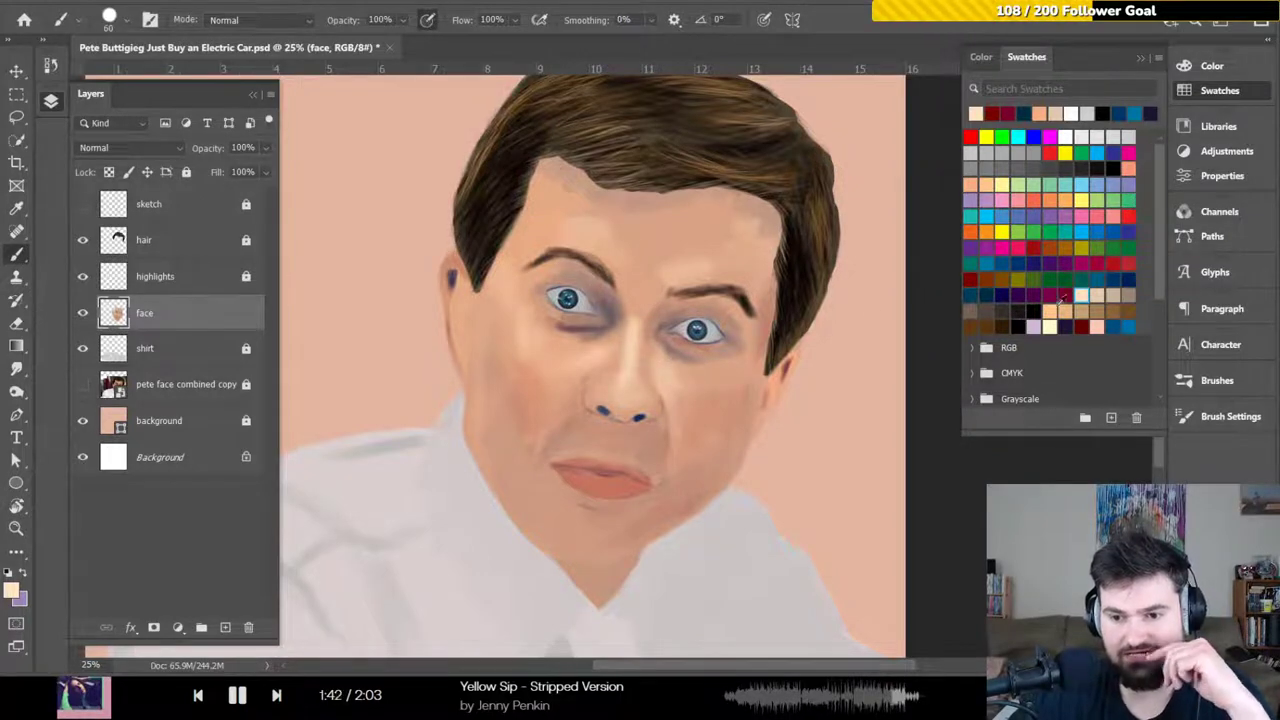
# Refine the facial shading with dark teal at 40 px, blend in peach and tan at 30 px, and save the document
pyautogui.click(986, 294)
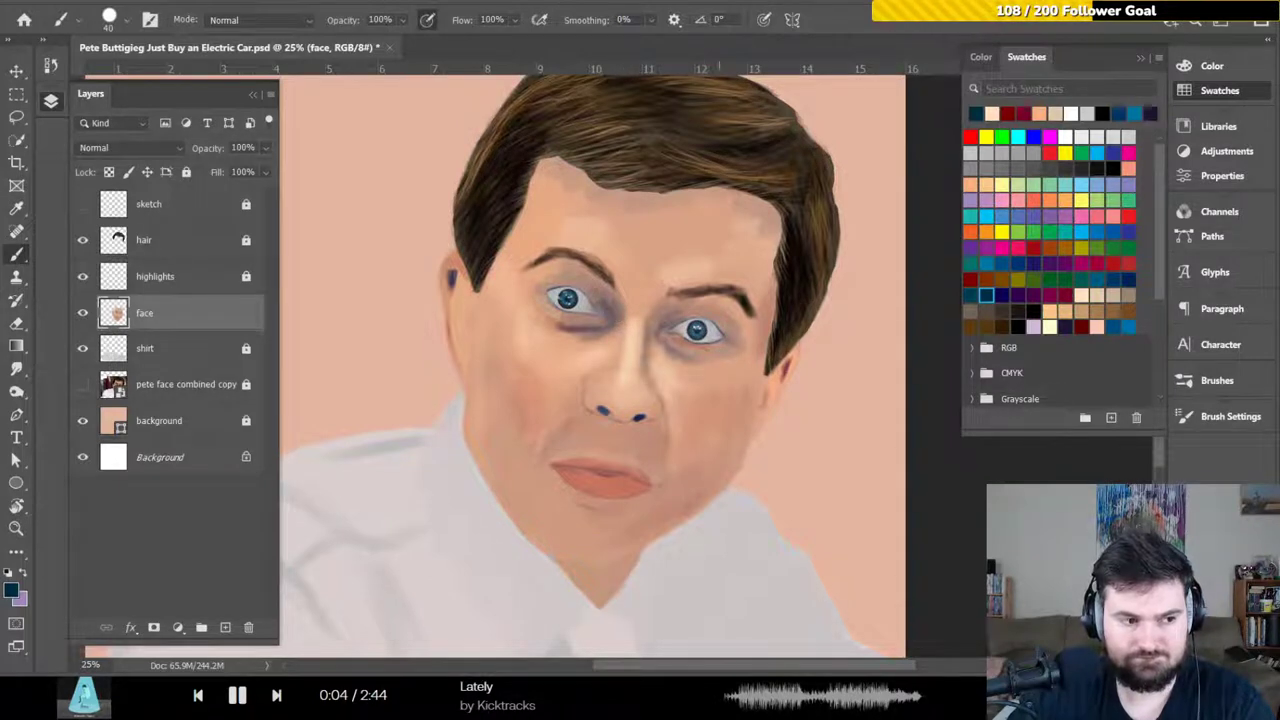
pyautogui.click(972, 184)
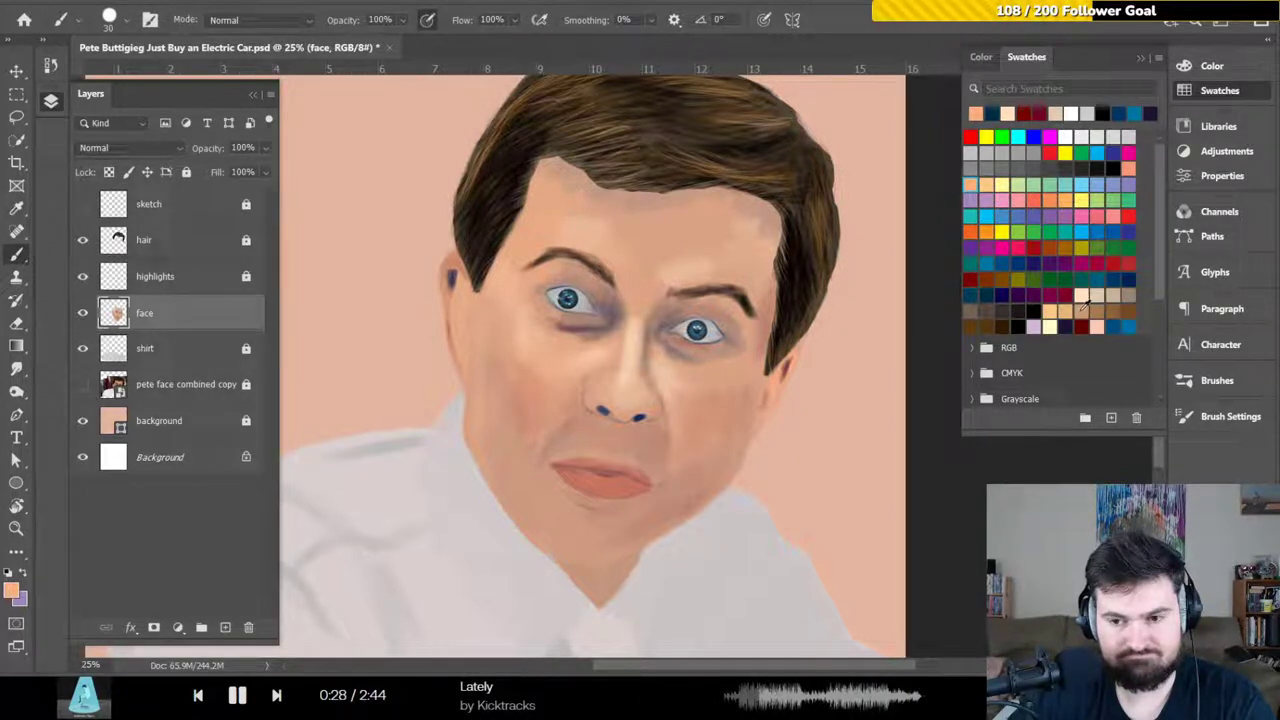
pyautogui.click(1113, 295)
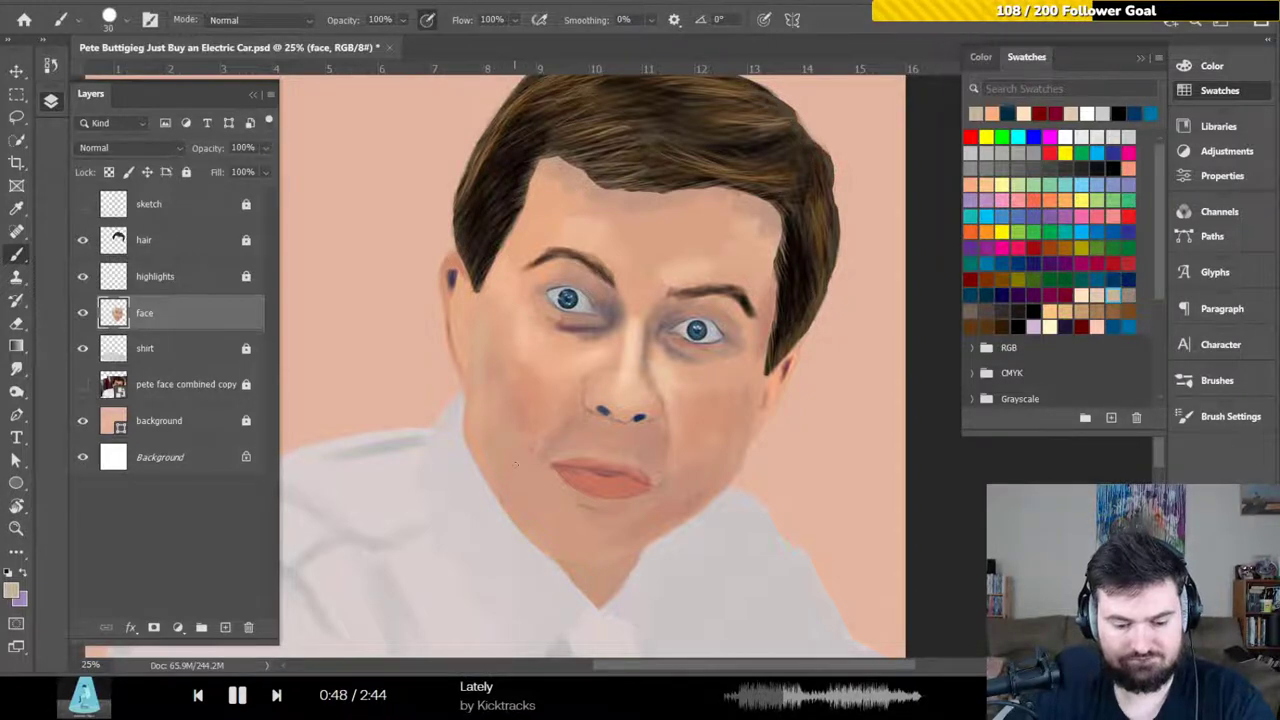
pyautogui.scroll(-2, 514, 463)
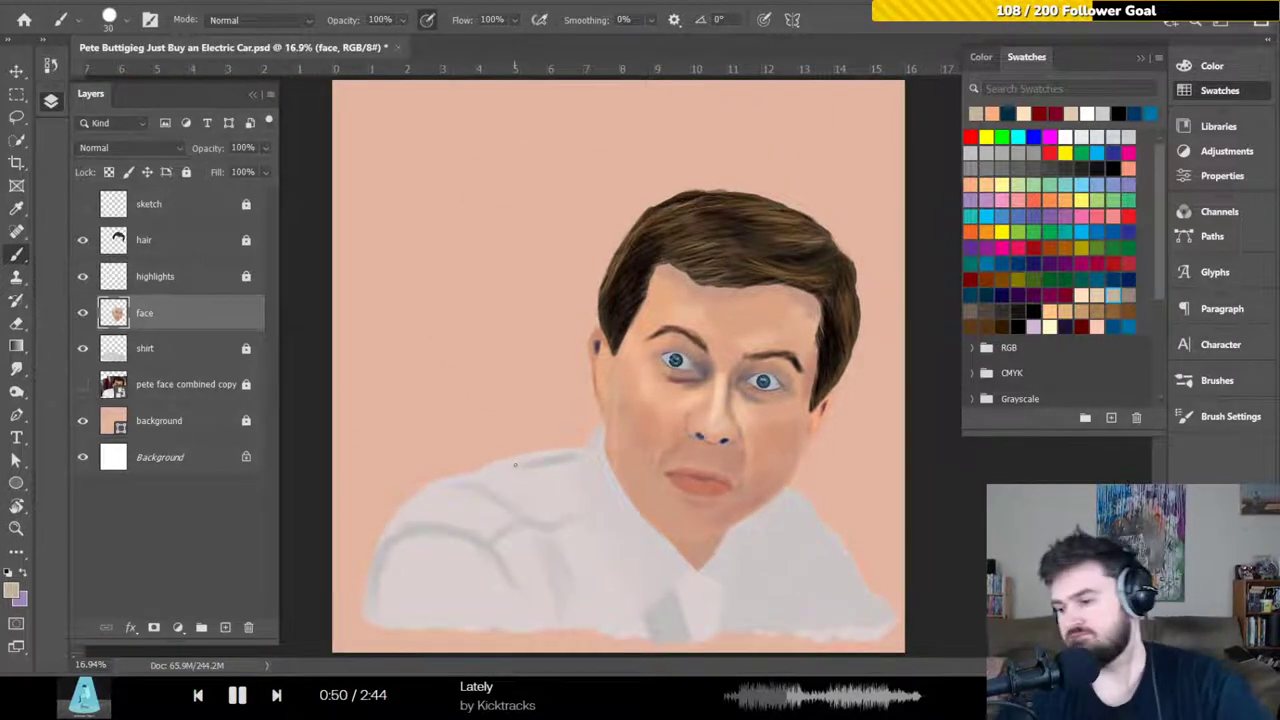
pyautogui.hotkey('ctrl', 's')
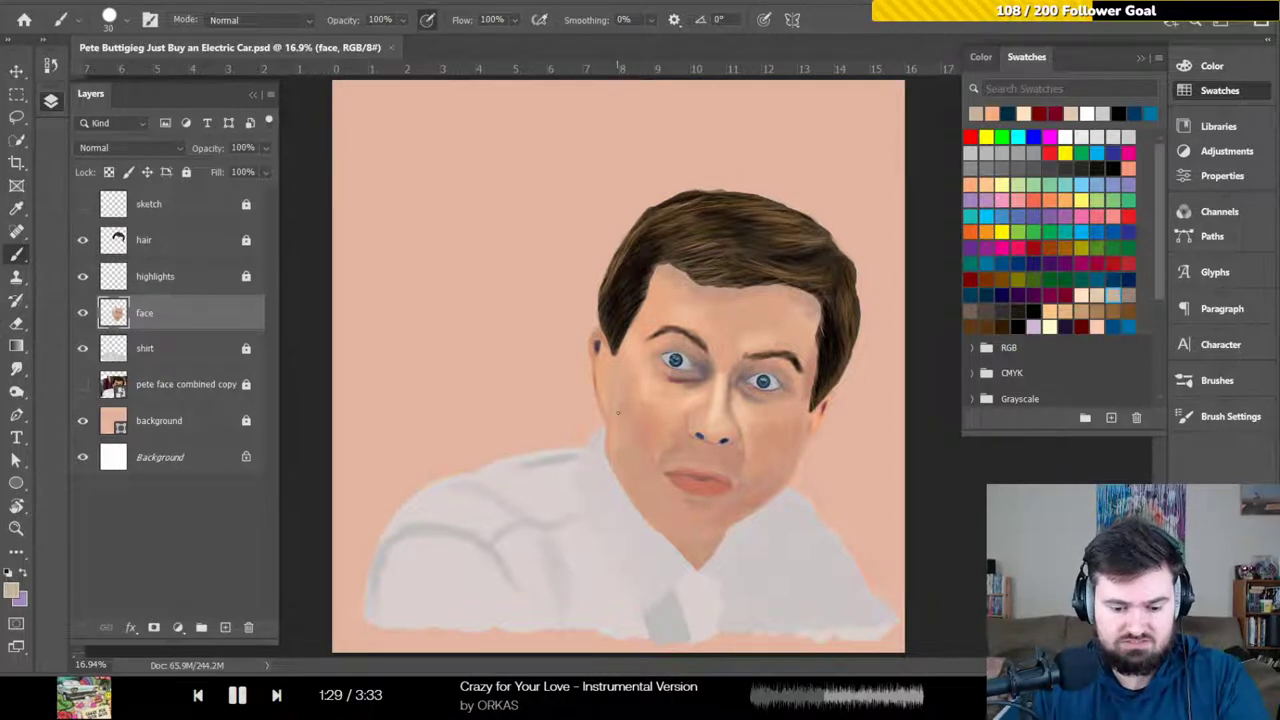
# Brush an olive-yellow tint over the forehead sides, nose and under-eye skin, enlarging the brush to 70 px
pyautogui.hotkey('ctrl', '+')
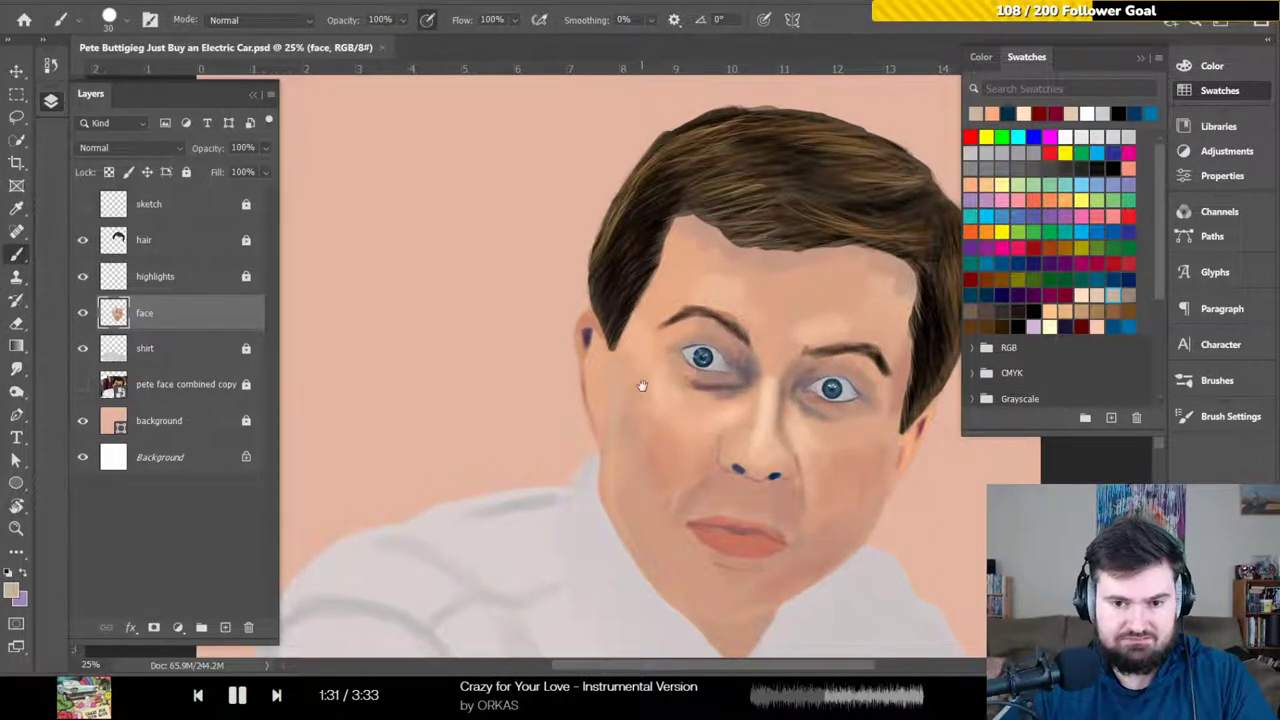
pyautogui.moveTo(646, 366)
pyautogui.mouseDown()
pyautogui.moveTo(549, 337)
pyautogui.moveTo(508, 360)
pyautogui.mouseUp()
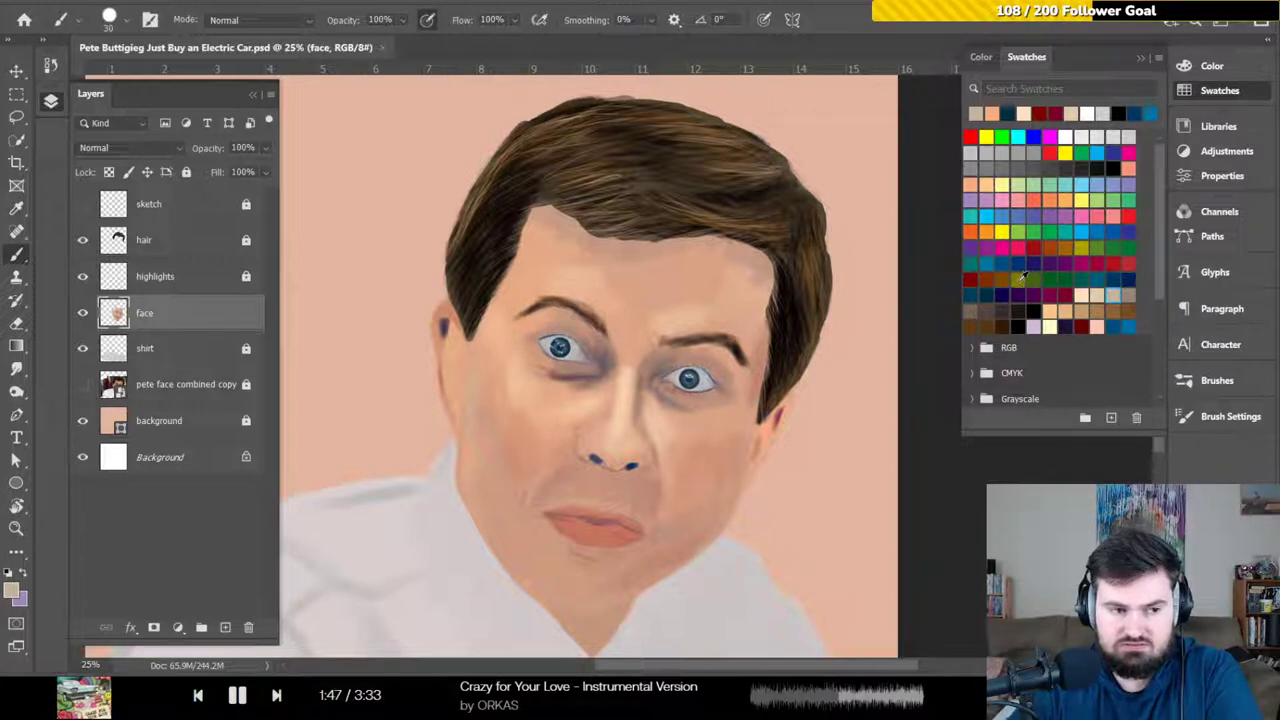
pyautogui.click(1084, 242)
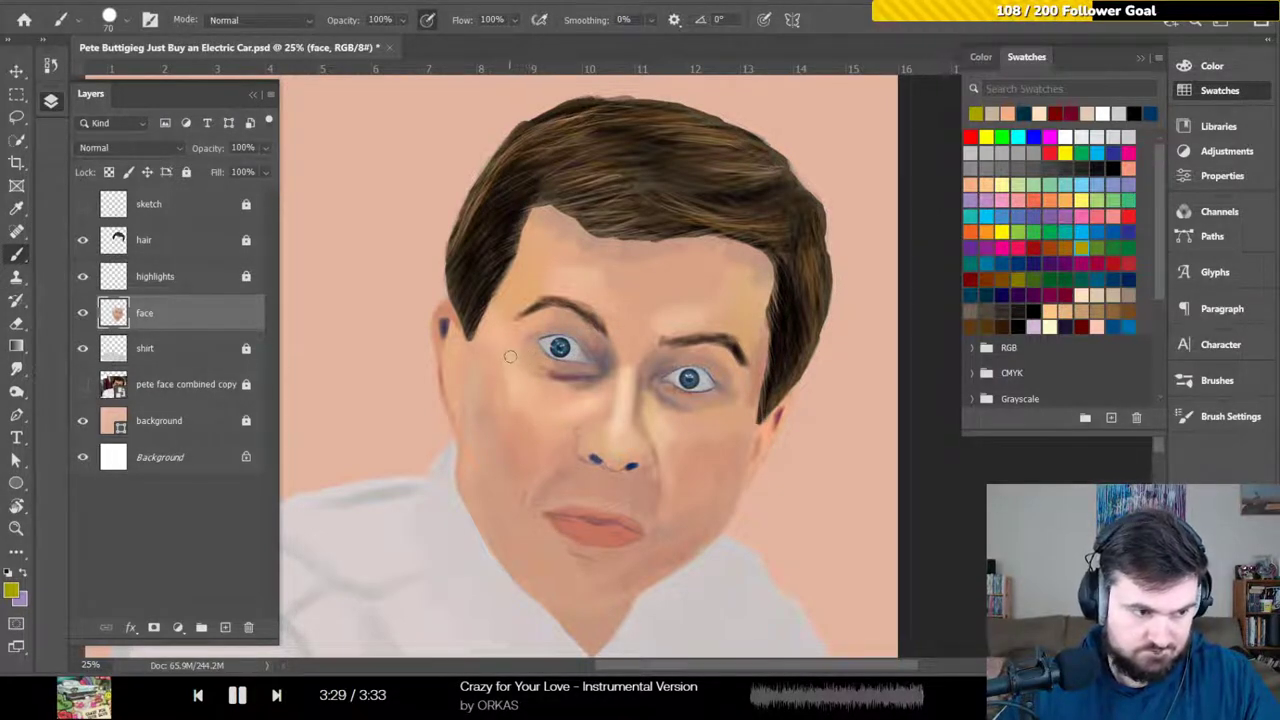
# Shade the side of the face with dark teal and redden the cheeks with dark red, using the 70 px brush
pyautogui.click(970, 294)
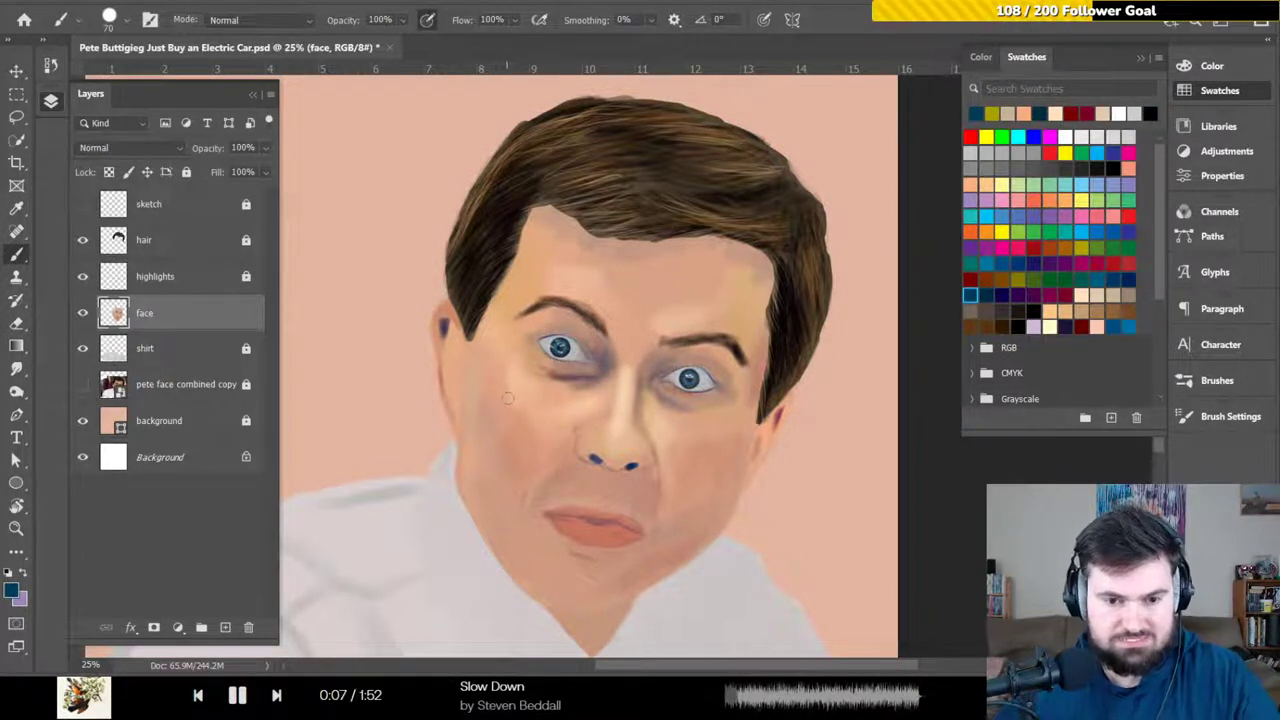
pyautogui.moveTo(509, 397)
pyautogui.mouseDown()
pyautogui.moveTo(507, 376)
pyautogui.moveTo(492, 379)
pyautogui.mouseUp()
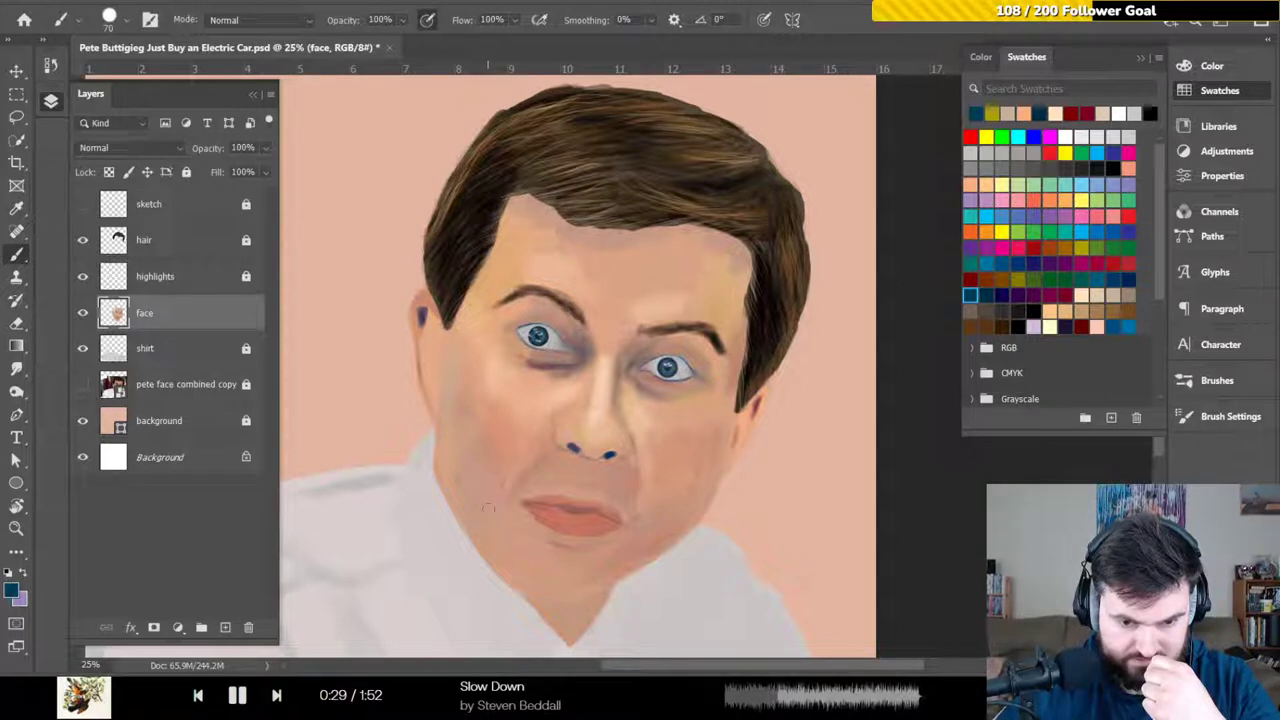
pyautogui.click(970, 280)
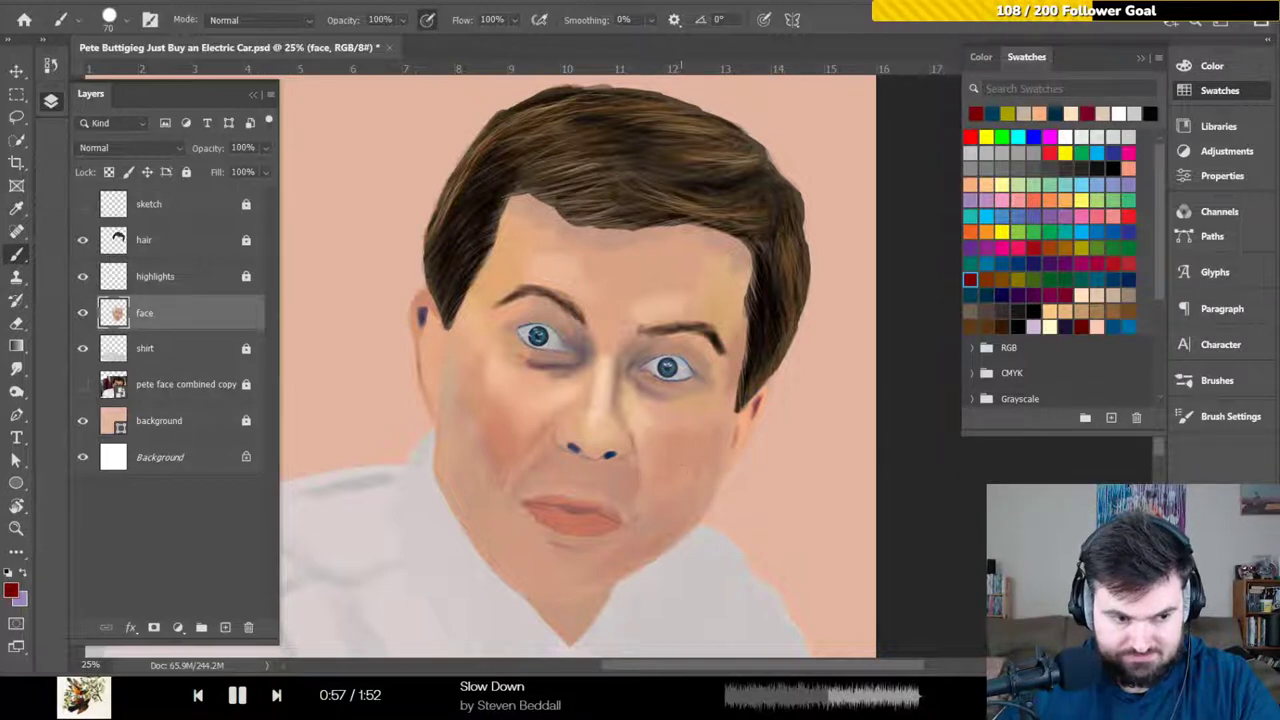
pyautogui.moveTo(702, 433); pyautogui.dragTo(718, 437)
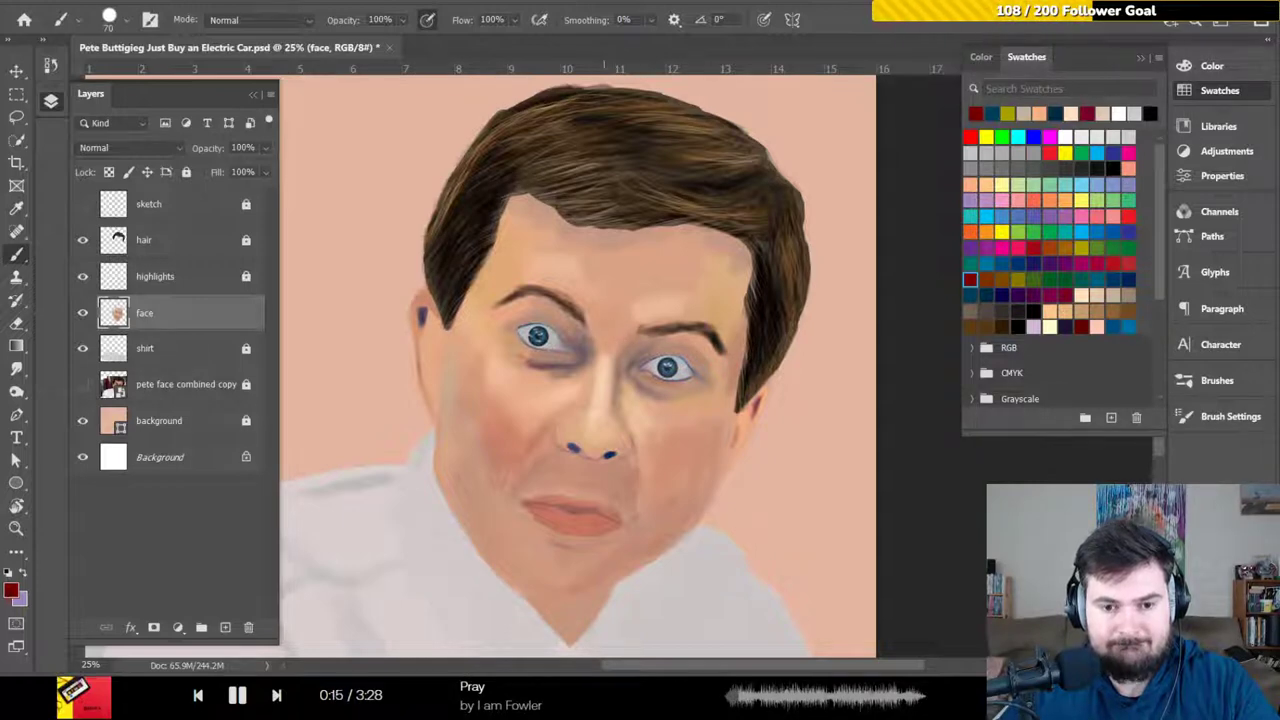
# Paint light beige highlights on the skin around the eyes, reducing the brush step by step to 10 px
pyautogui.click(1081, 295)
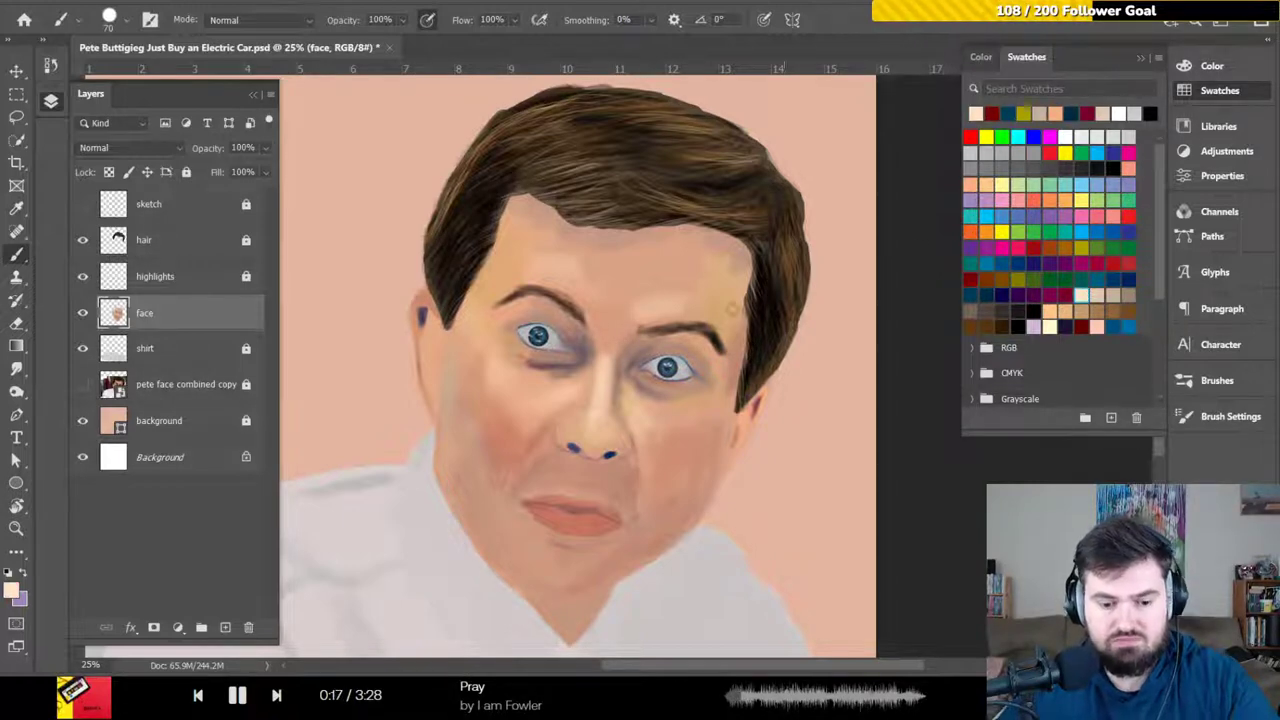
pyautogui.press('[')
pyautogui.press('[')
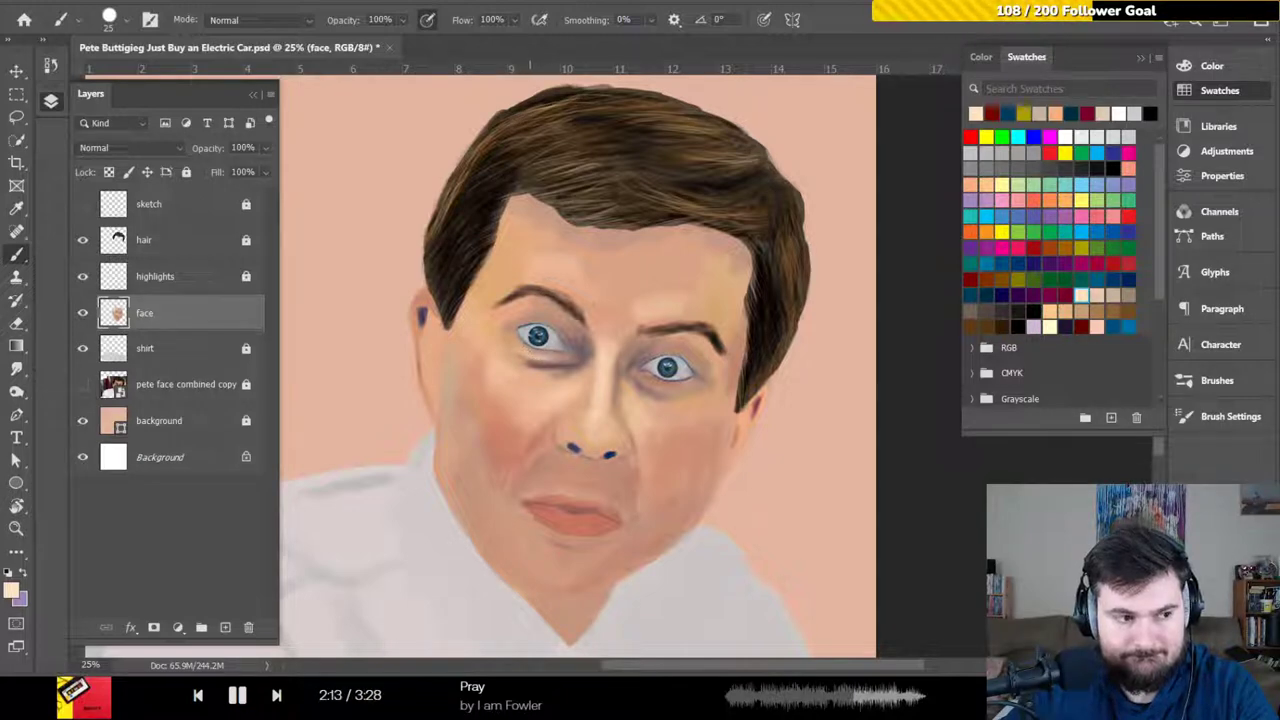
pyautogui.press('[')
pyautogui.press('[')
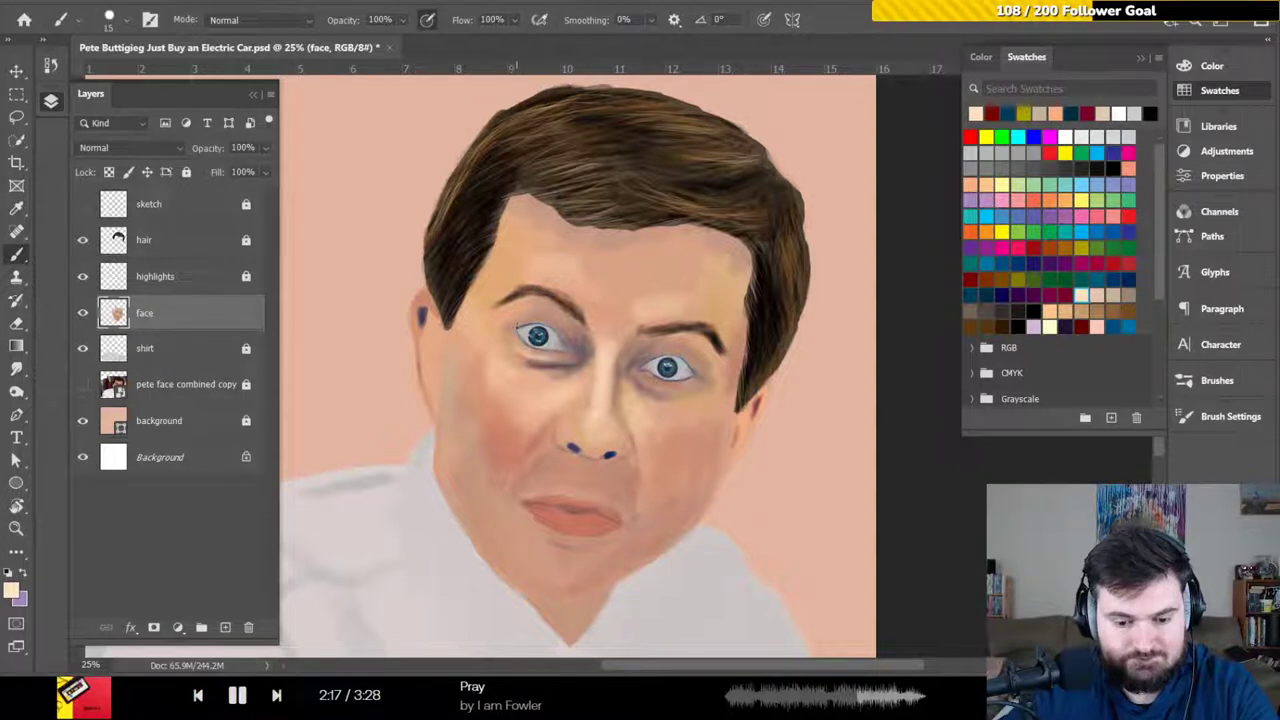
pyautogui.keyDown('ctrl'); pyautogui.click(520, 336); pyautogui.keyUp('ctrl')
pyautogui.keyDown('ctrl'); pyautogui.click(520, 336); pyautogui.keyUp('ctrl')
pyautogui.keyDown('ctrl'); pyautogui.click(510, 360); pyautogui.keyUp('ctrl')
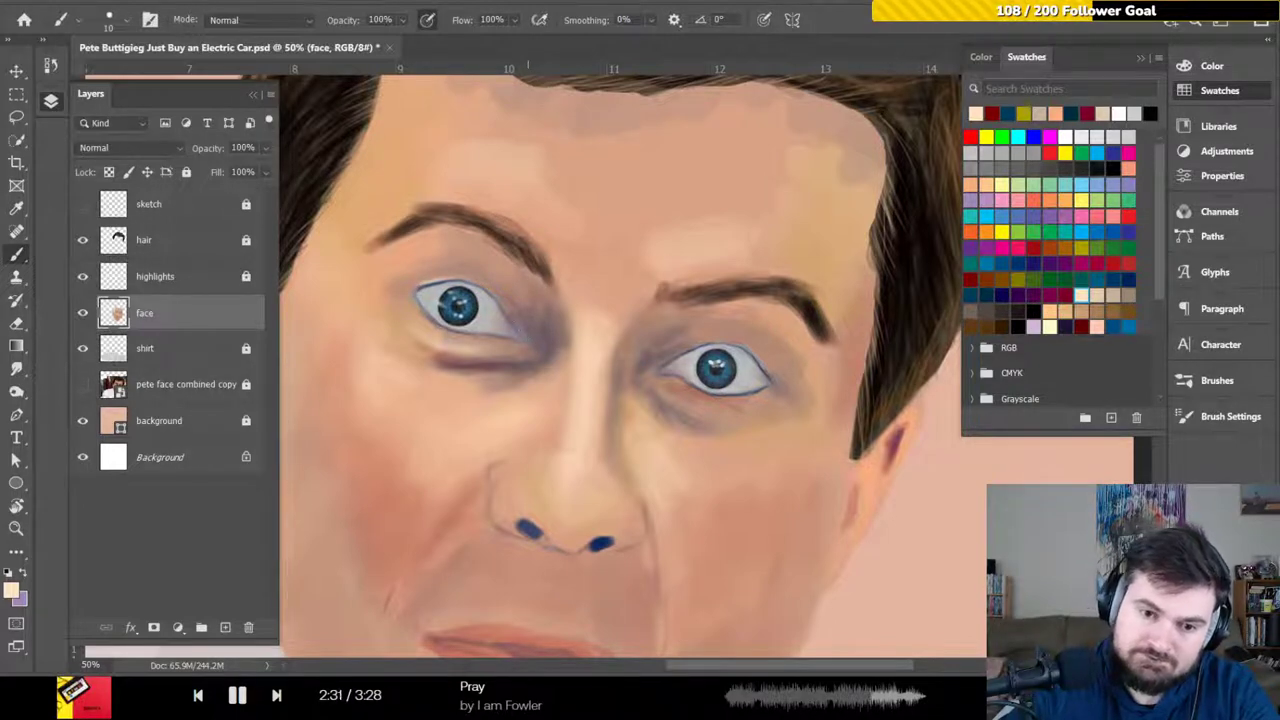
pyautogui.moveTo(520, 336); pyautogui.dragTo(502, 302)
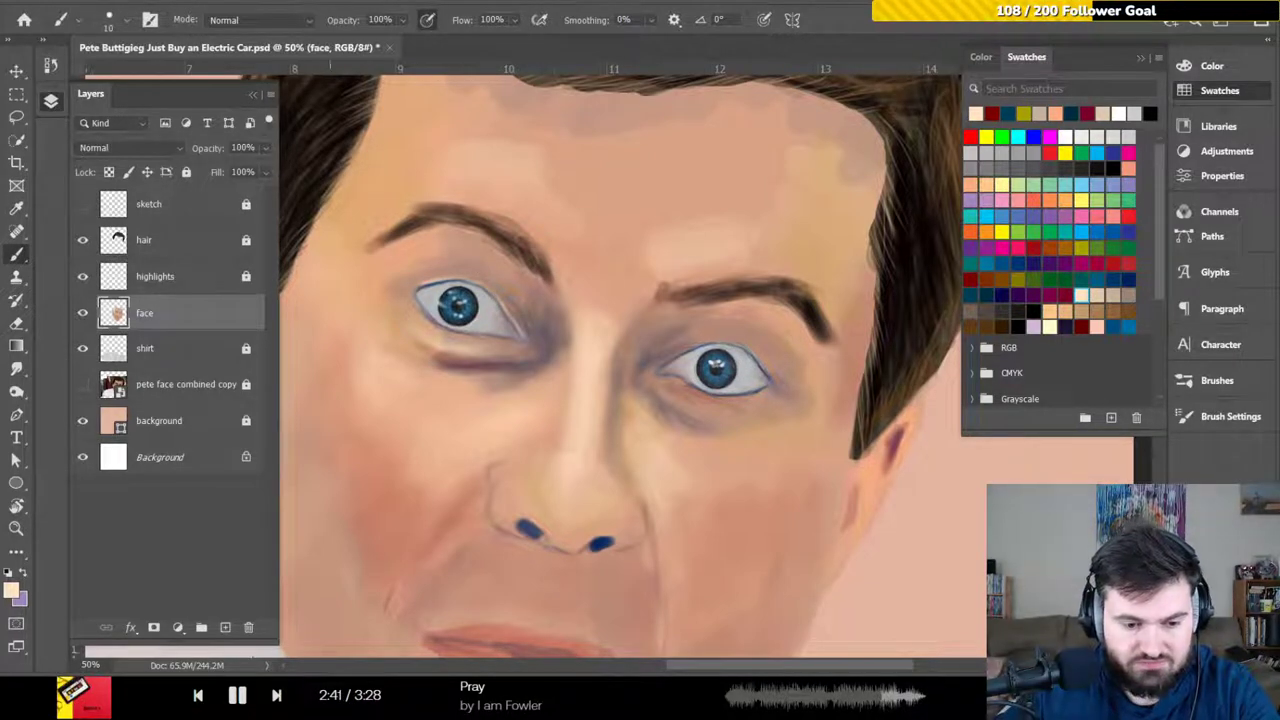
# Switch to the Artlist page in the browser and skip to the next music track
pyautogui.click(282, 703)
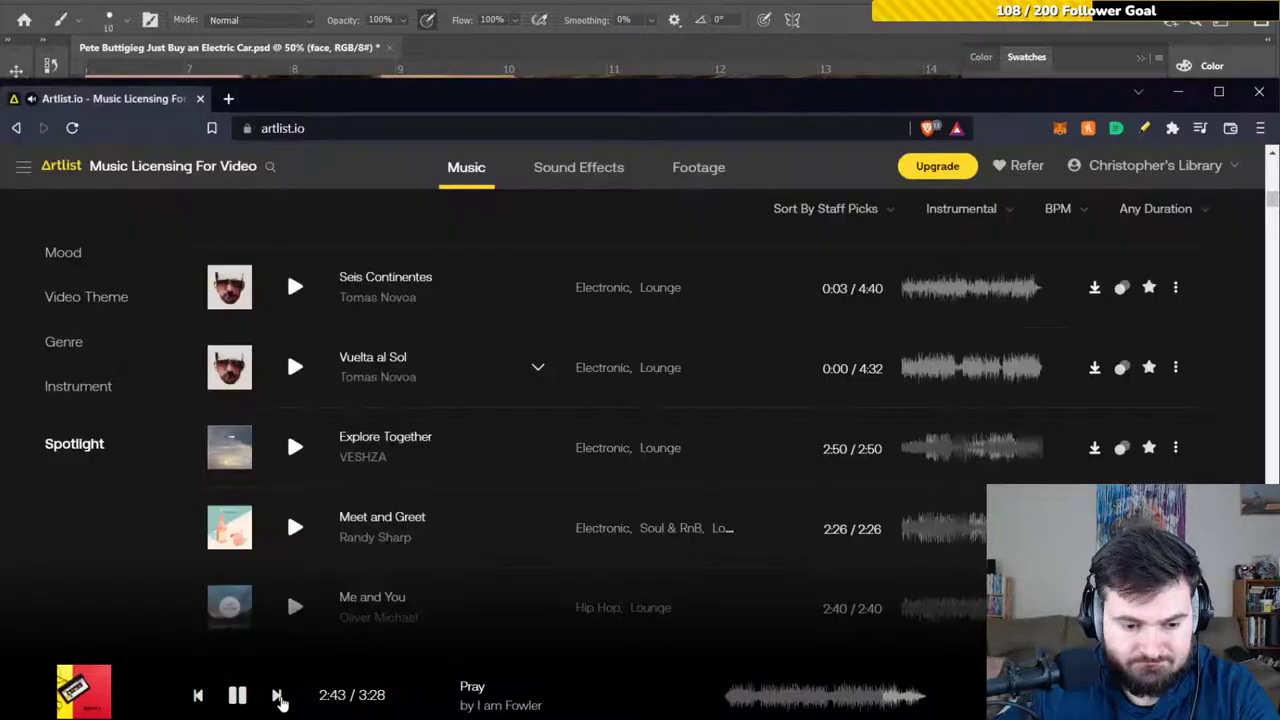
# Skip to the next track in the Artlist player, look further down the song list and switch back to Photoshop
pyautogui.click(277, 697)
pyautogui.scroll(-6, 329, 544)
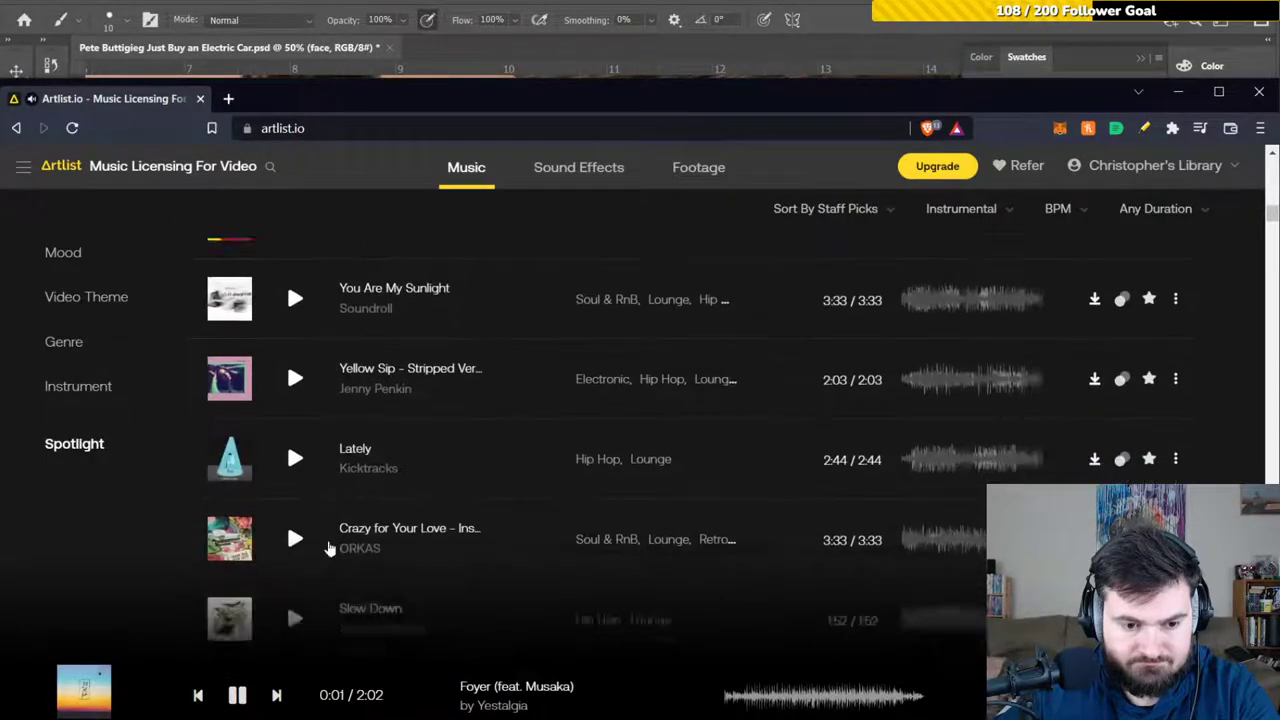
pyautogui.scroll(-5, 329, 548)
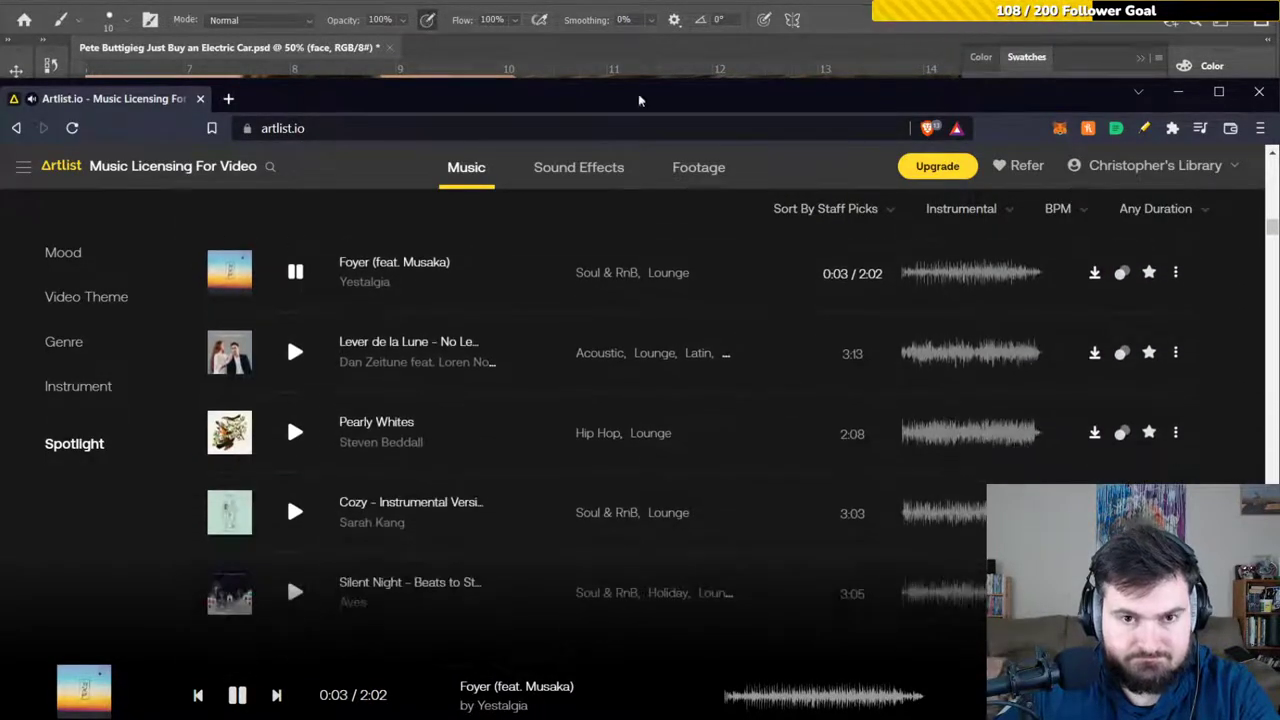
pyautogui.click(848, 4)
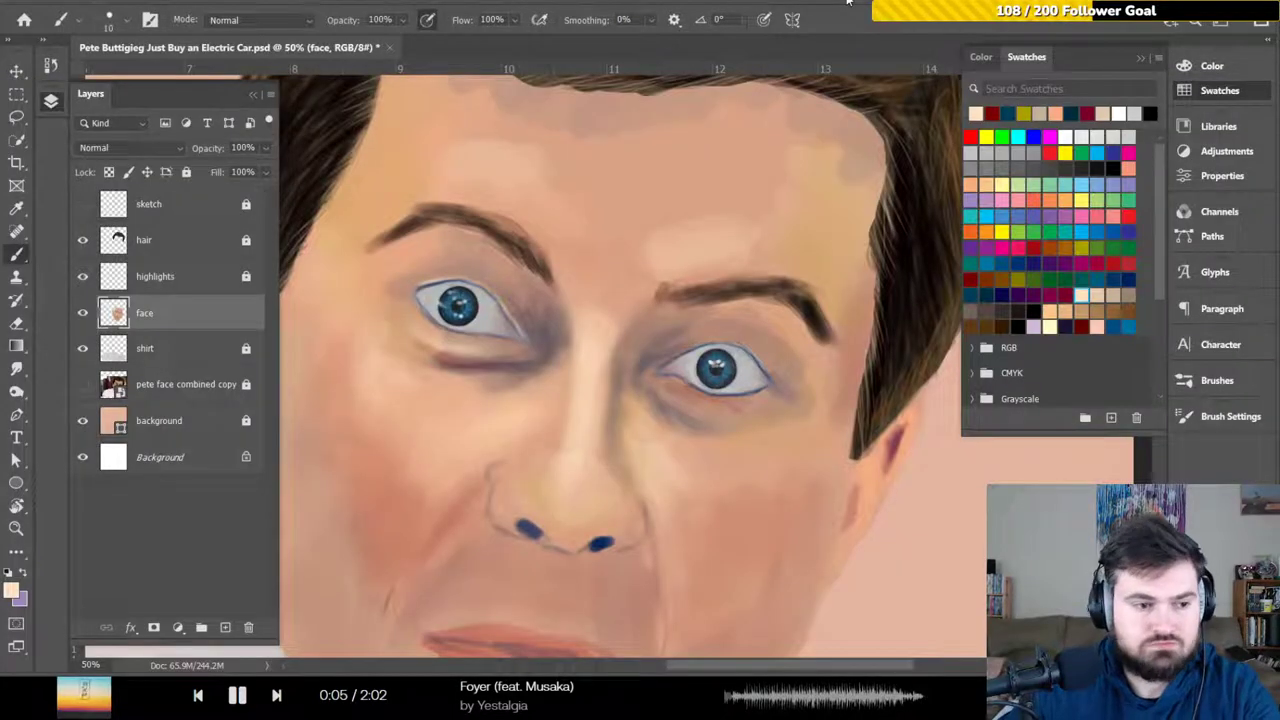
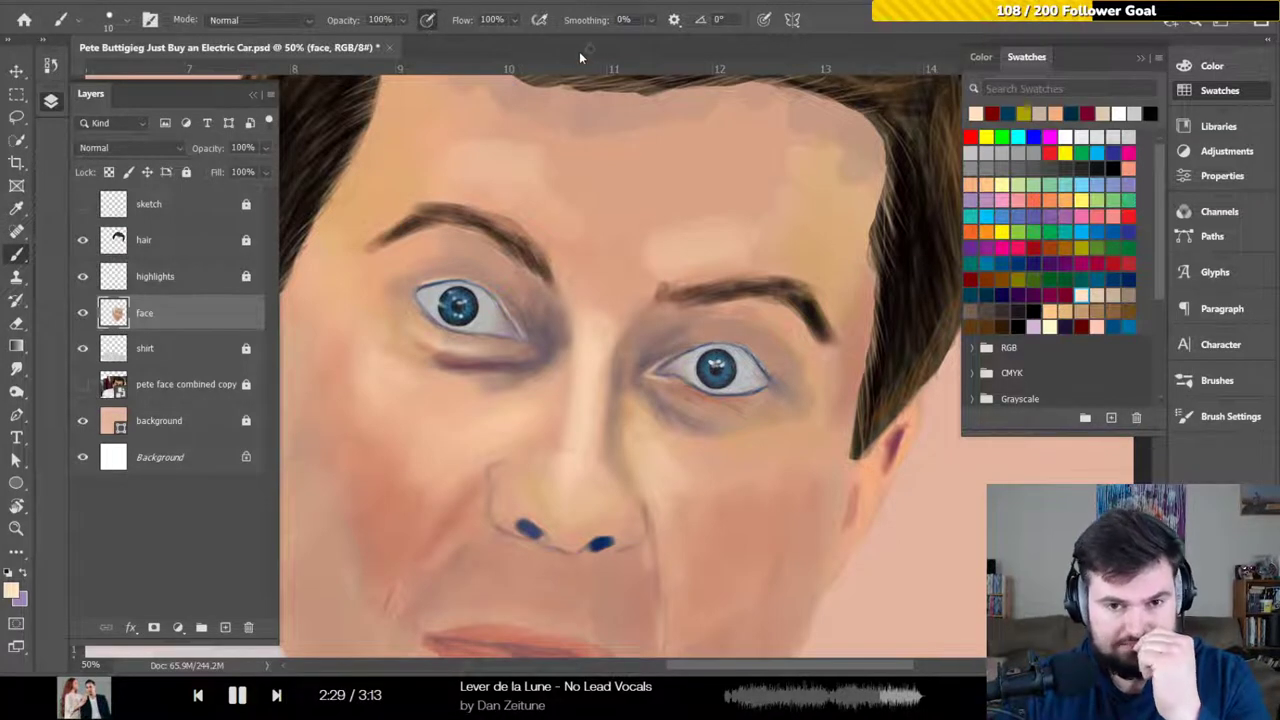
# Save the portrait, then darken the eye outlines on the face layer with the dark blue swatch and a size 5 brush
pyautogui.hotkey('ctrl', 's')
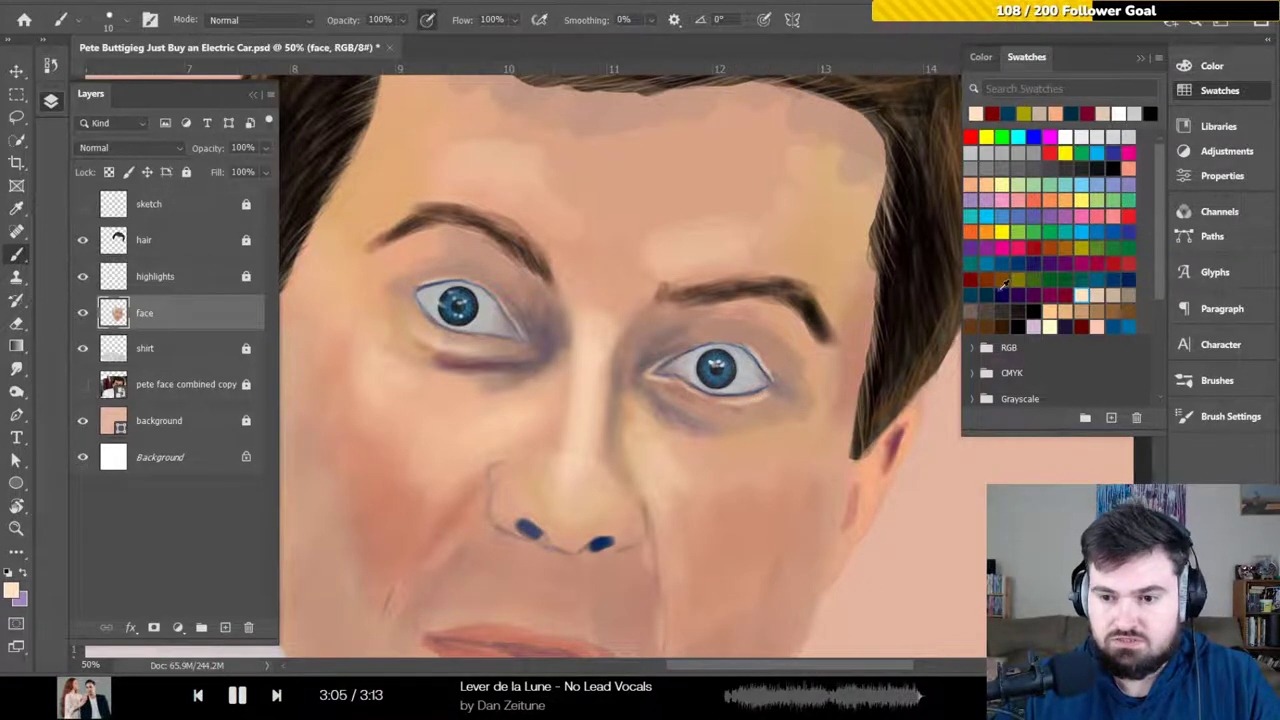
pyautogui.click(987, 294)
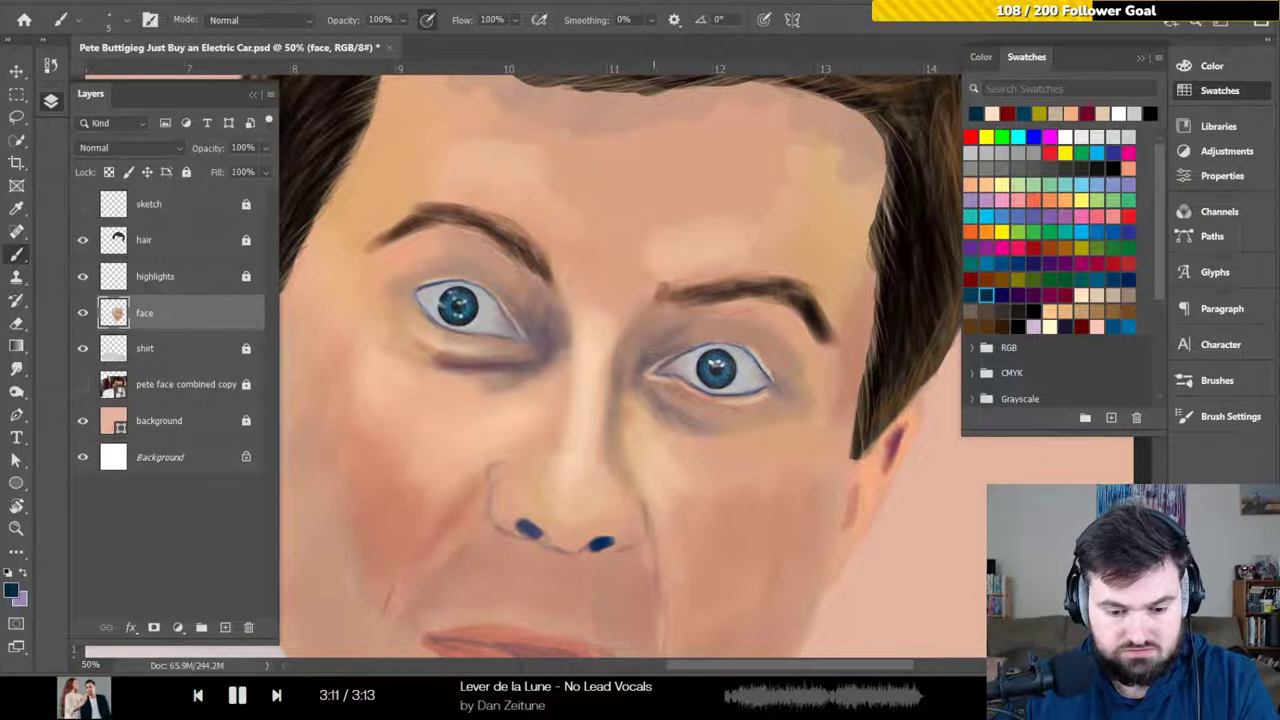
pyautogui.scroll(1, 647, 365)
pyautogui.moveTo(647, 341); pyautogui.dragTo(700, 347)
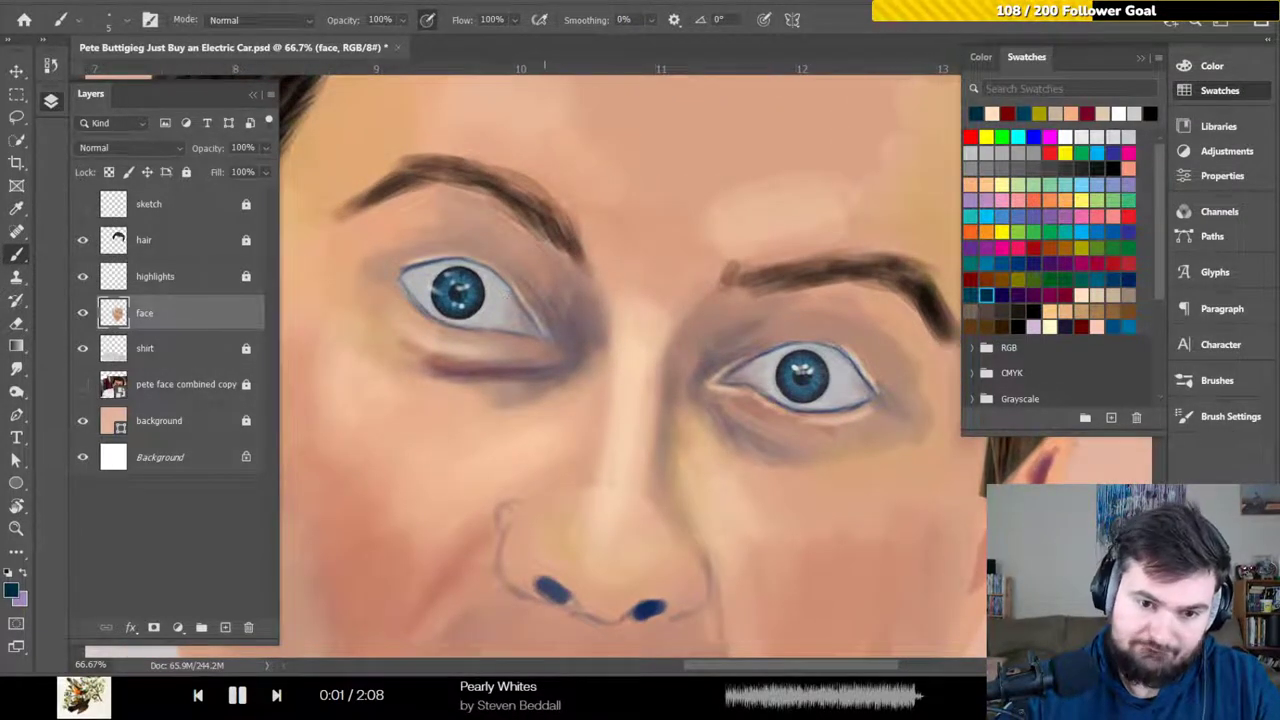
pyautogui.hotkey('ctrl', '+')
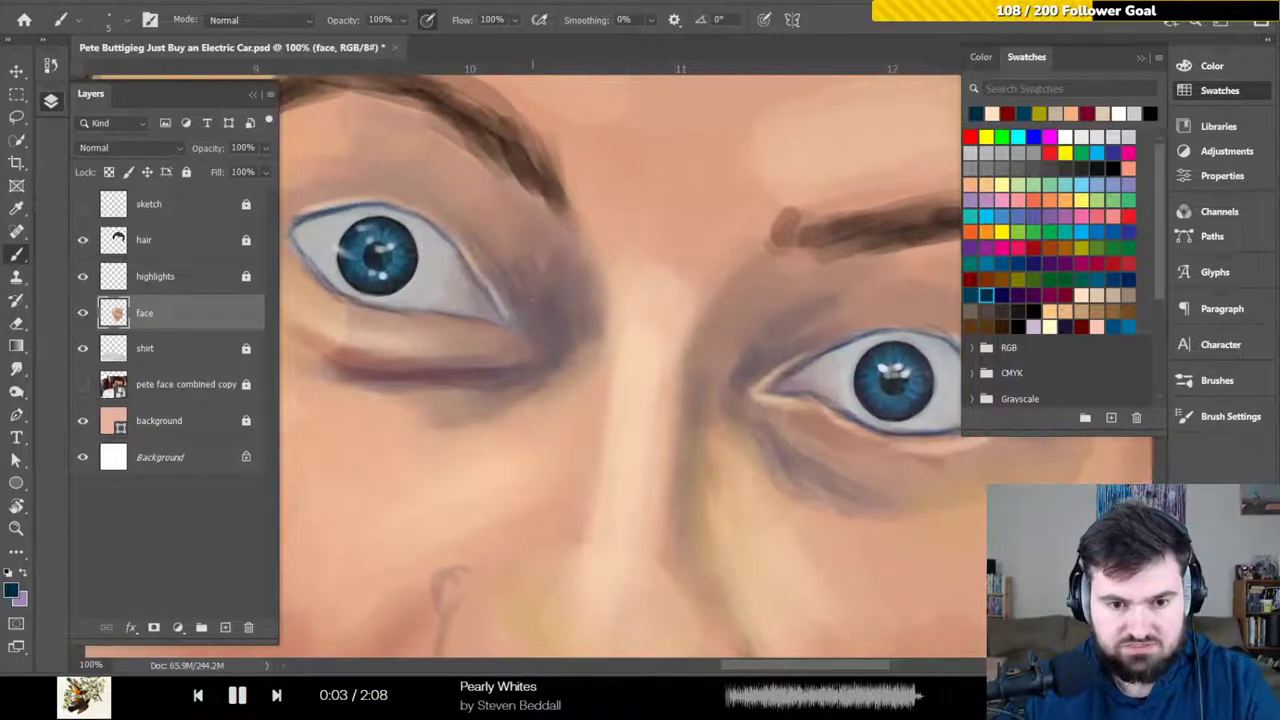
pyautogui.moveTo(531, 288); pyautogui.dragTo(657, 303)
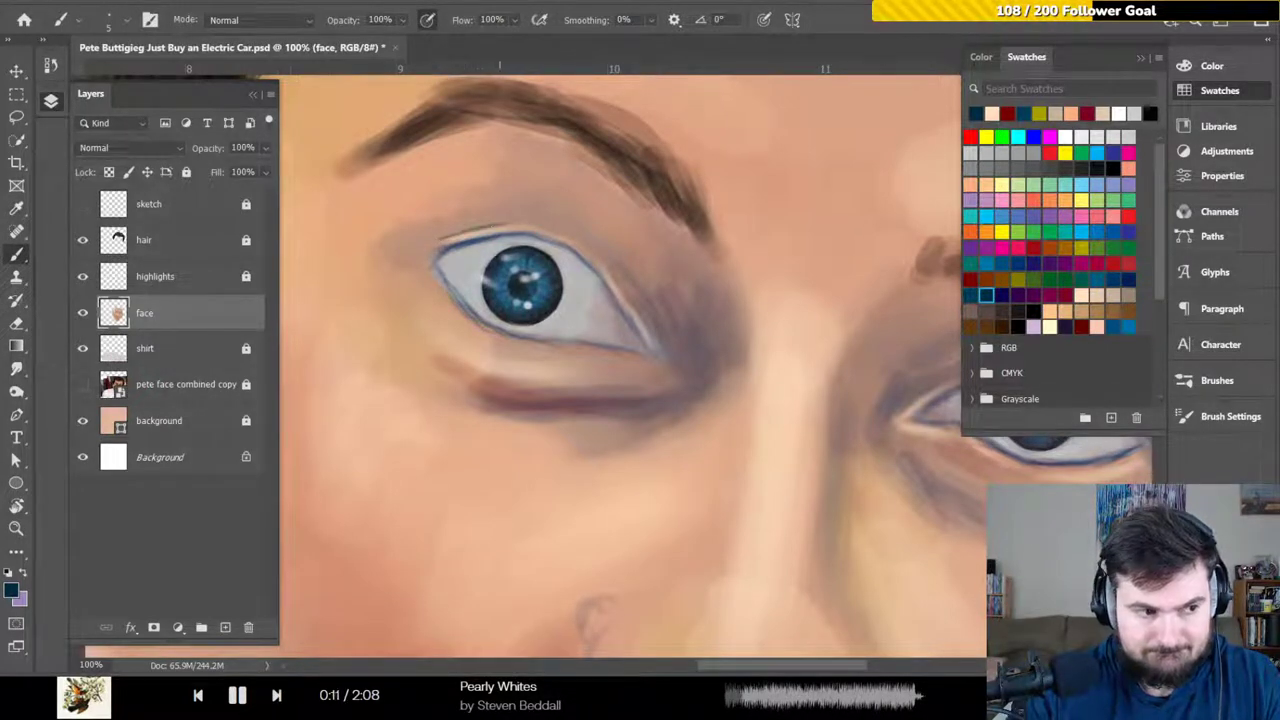
# Rotate the canvas in stages and paint the dark blue line around the outer corner and upper lid of the raised-brow eye
pyautogui.press('r')
pyautogui.moveTo(494, 206)
pyautogui.mouseDown()
pyautogui.moveTo(417, 234)
pyautogui.moveTo(395, 277)
pyautogui.mouseUp()
pyautogui.press('b')
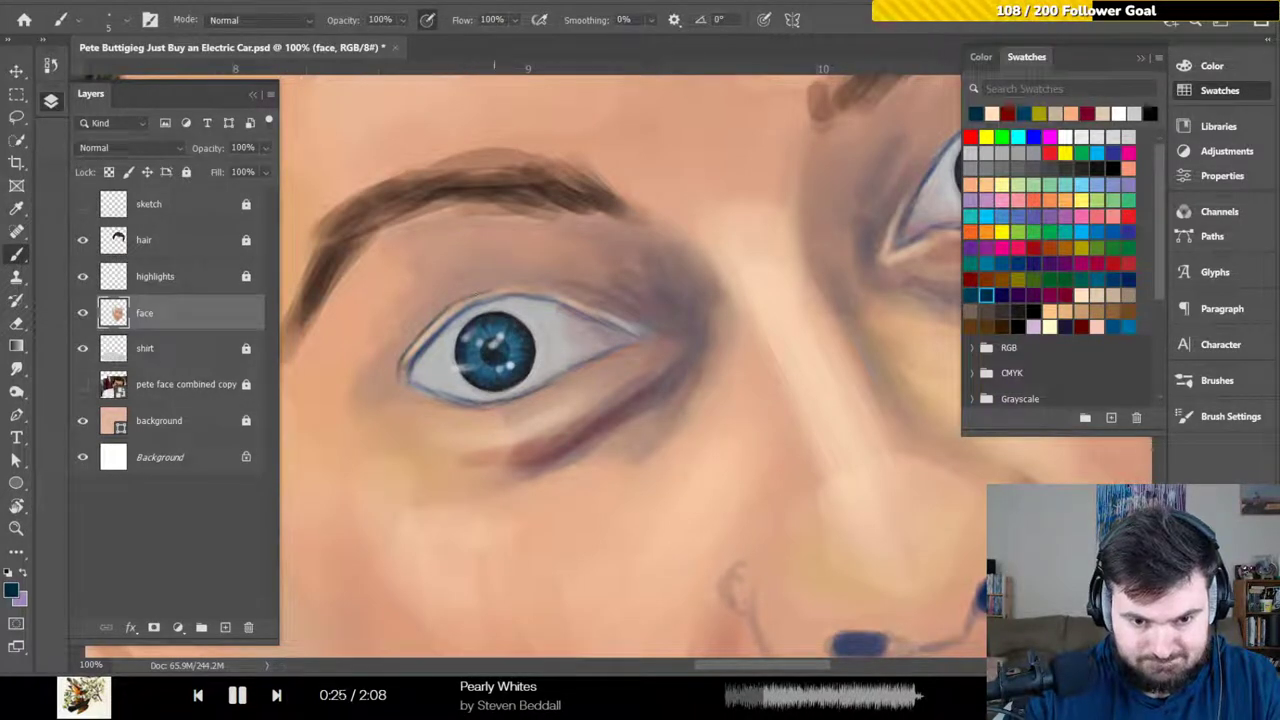
pyautogui.press('r')
pyautogui.moveTo(520, 265)
pyautogui.mouseDown()
pyautogui.moveTo(423, 294)
pyautogui.moveTo(426, 311)
pyautogui.moveTo(471, 260)
pyautogui.mouseUp()
pyautogui.press('b')
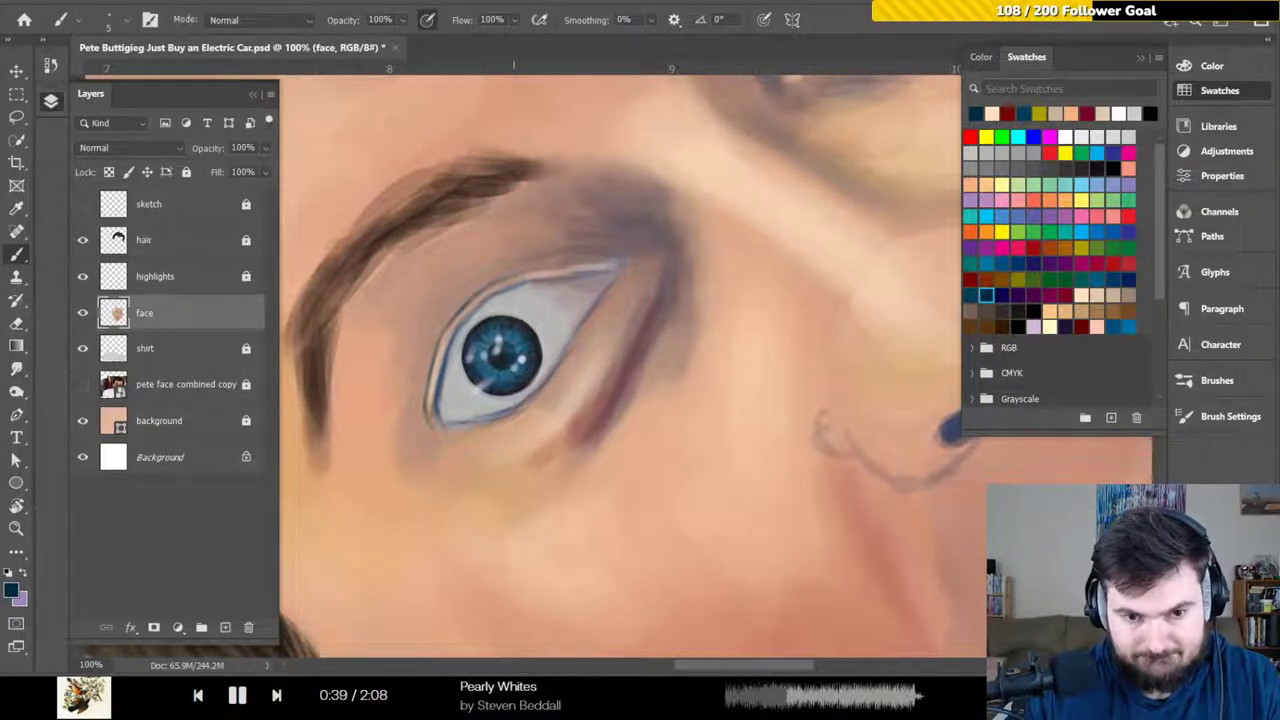
pyautogui.press('r')
pyautogui.moveTo(525, 272)
pyautogui.mouseDown()
pyautogui.moveTo(491, 286)
pyautogui.moveTo(487, 312)
pyautogui.moveTo(522, 303)
pyautogui.mouseUp()
pyautogui.press('b')
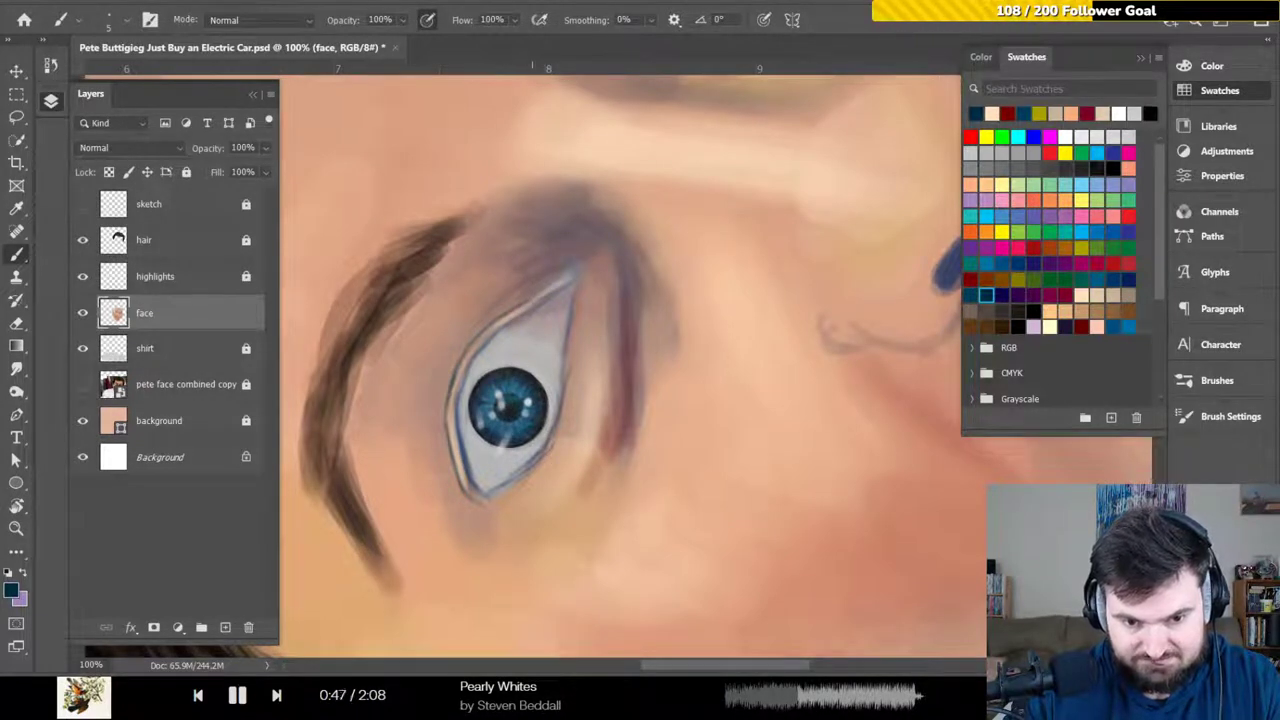
# Continue the dark blue upper-lid line into the inner corner of the eye, then return the canvas to its upright orientation
pyautogui.moveTo(554, 282); pyautogui.dragTo(496, 319)
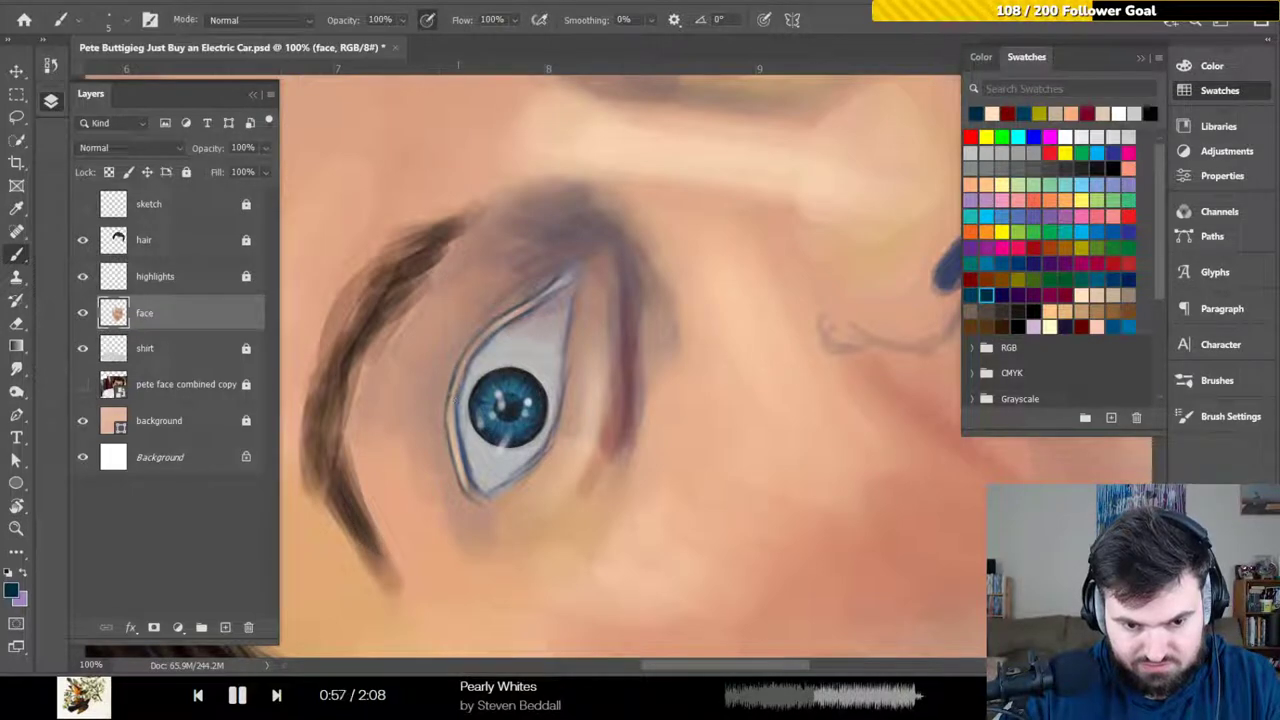
pyautogui.press('r')
pyautogui.moveTo(450, 353)
pyautogui.mouseDown()
pyautogui.moveTo(506, 338)
pyautogui.moveTo(518, 310)
pyautogui.mouseUp()
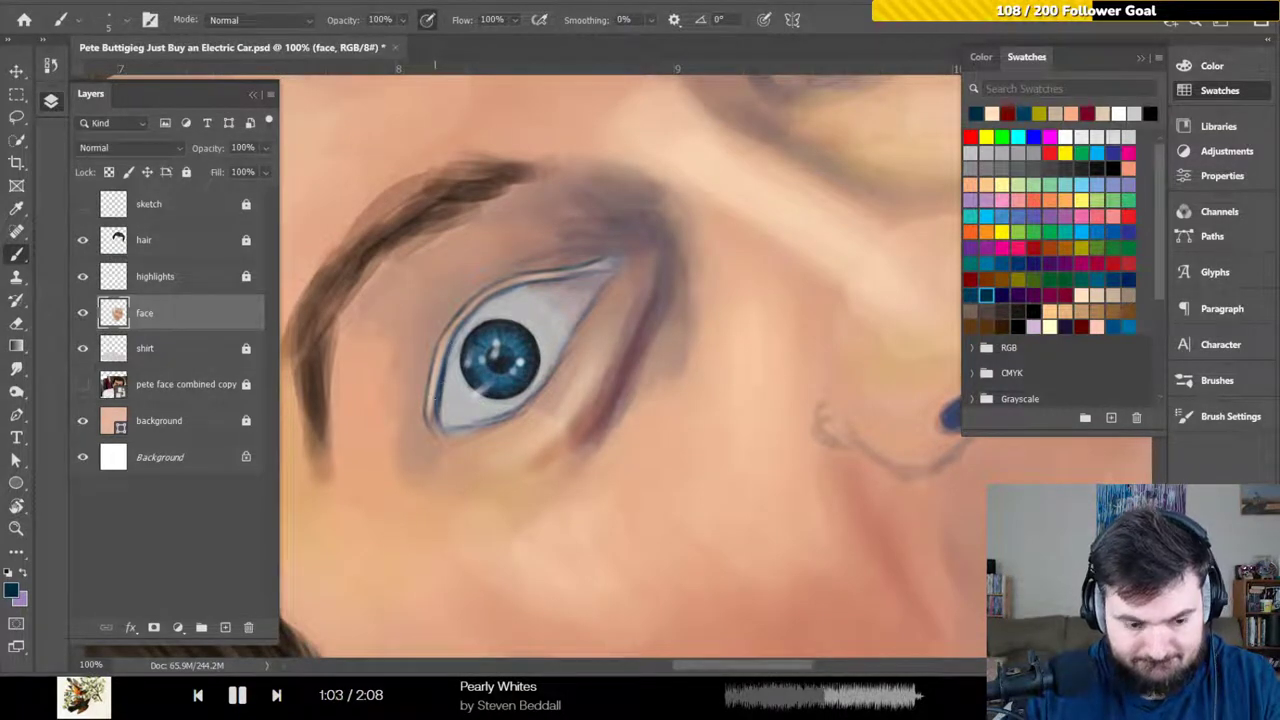
pyautogui.press('r')
pyautogui.click(256, 22)
pyautogui.press('b')
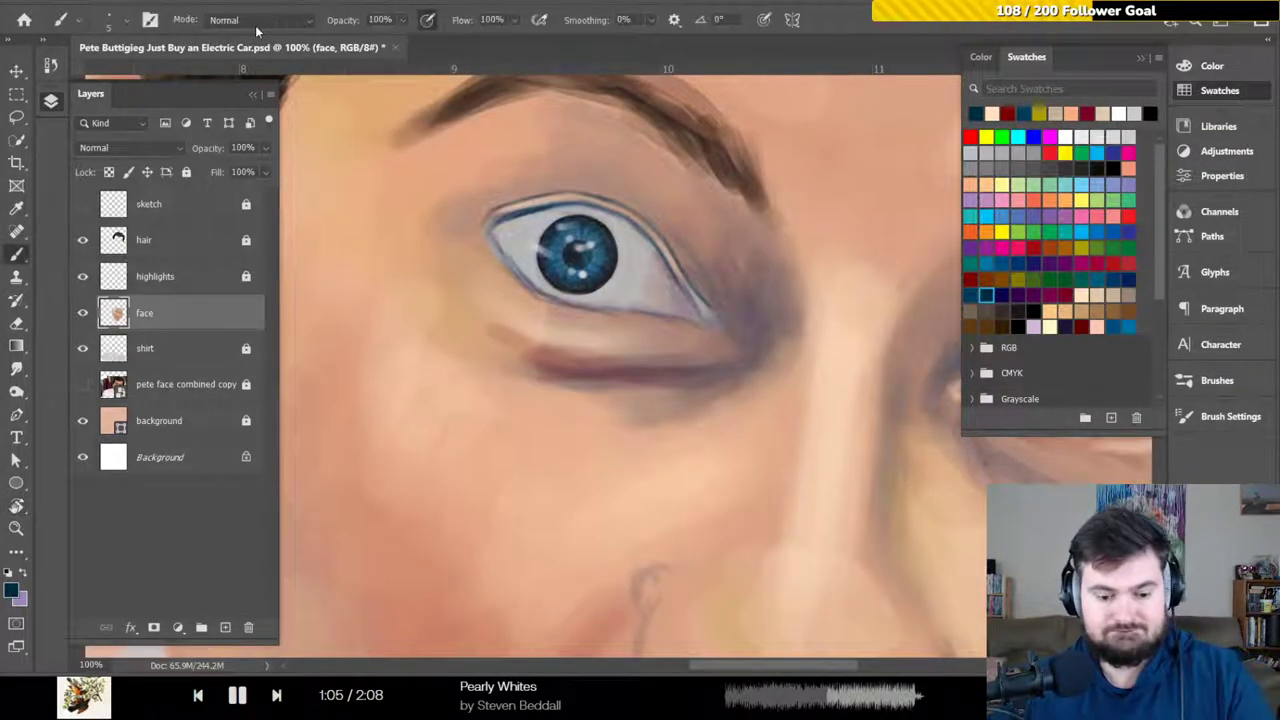
pyautogui.hotkey('ctrl', '0')
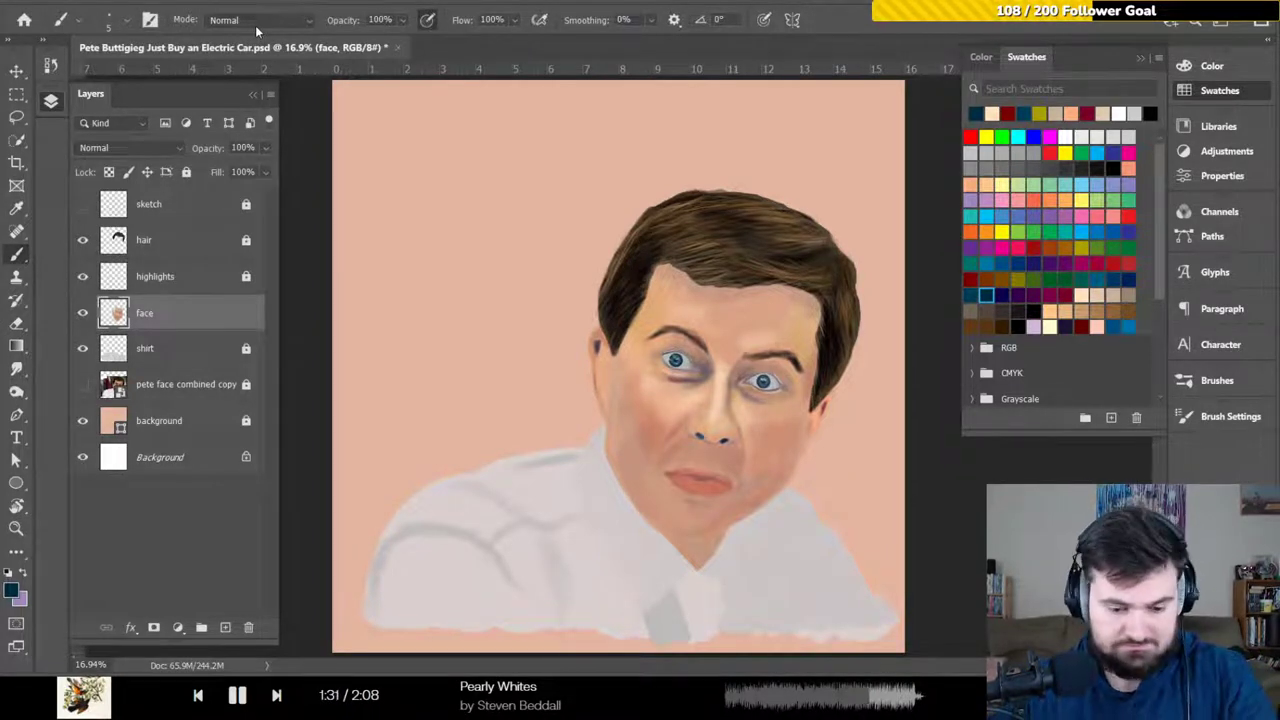
# Strengthen the lower-lid line of the same eye in dark blue and warm its inner corner with the dark red swatch
pyautogui.hotkey('ctrl', '1')
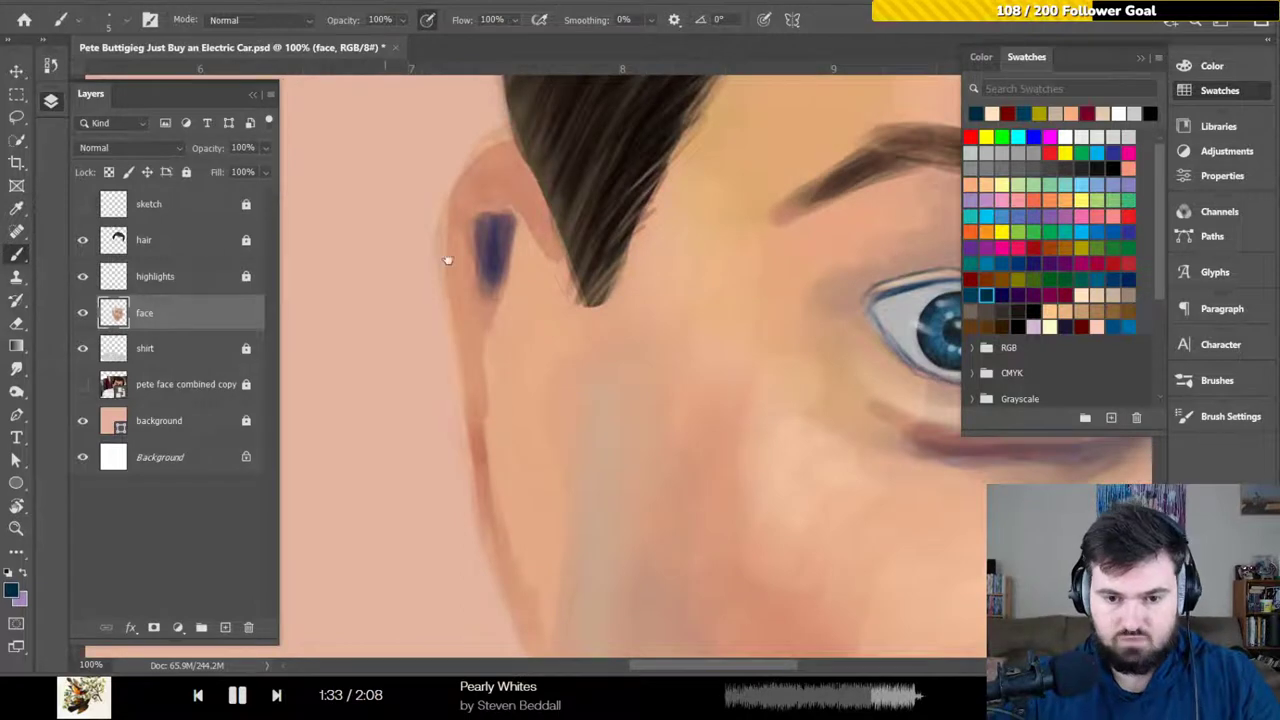
pyautogui.moveTo(657, 294); pyautogui.dragTo(349, 277)
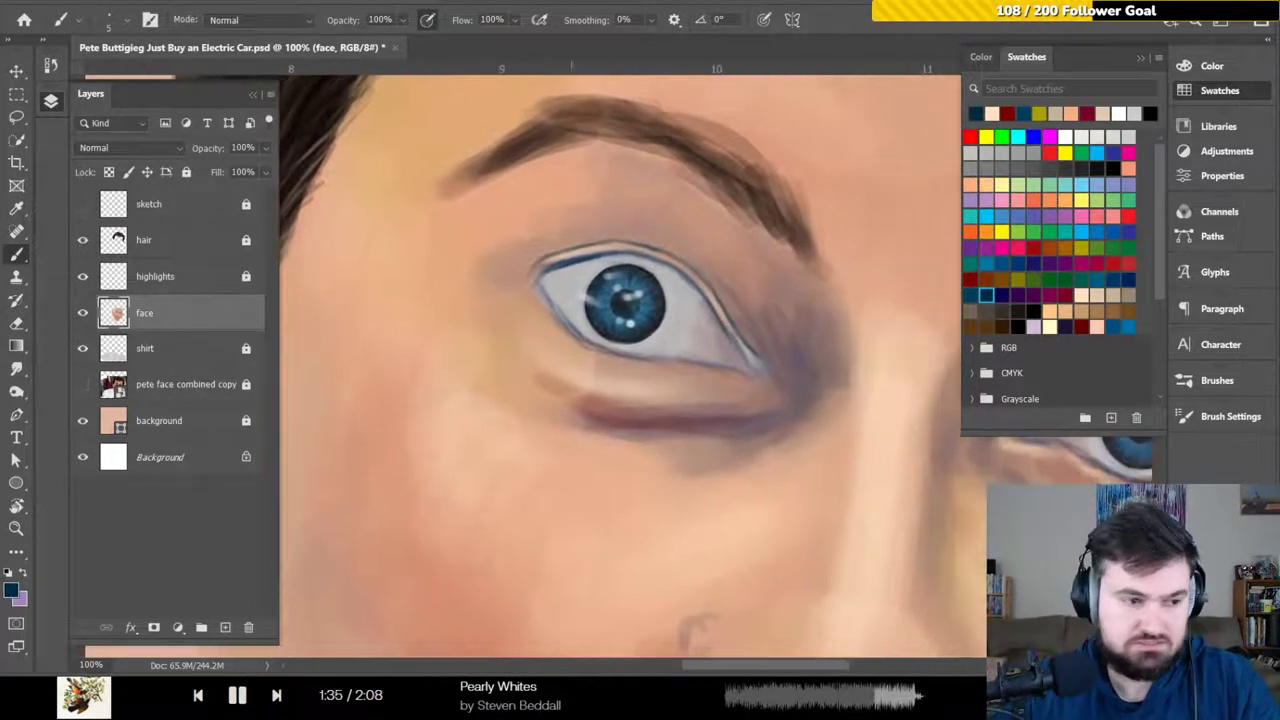
pyautogui.moveTo(529, 337); pyautogui.dragTo(460, 320)
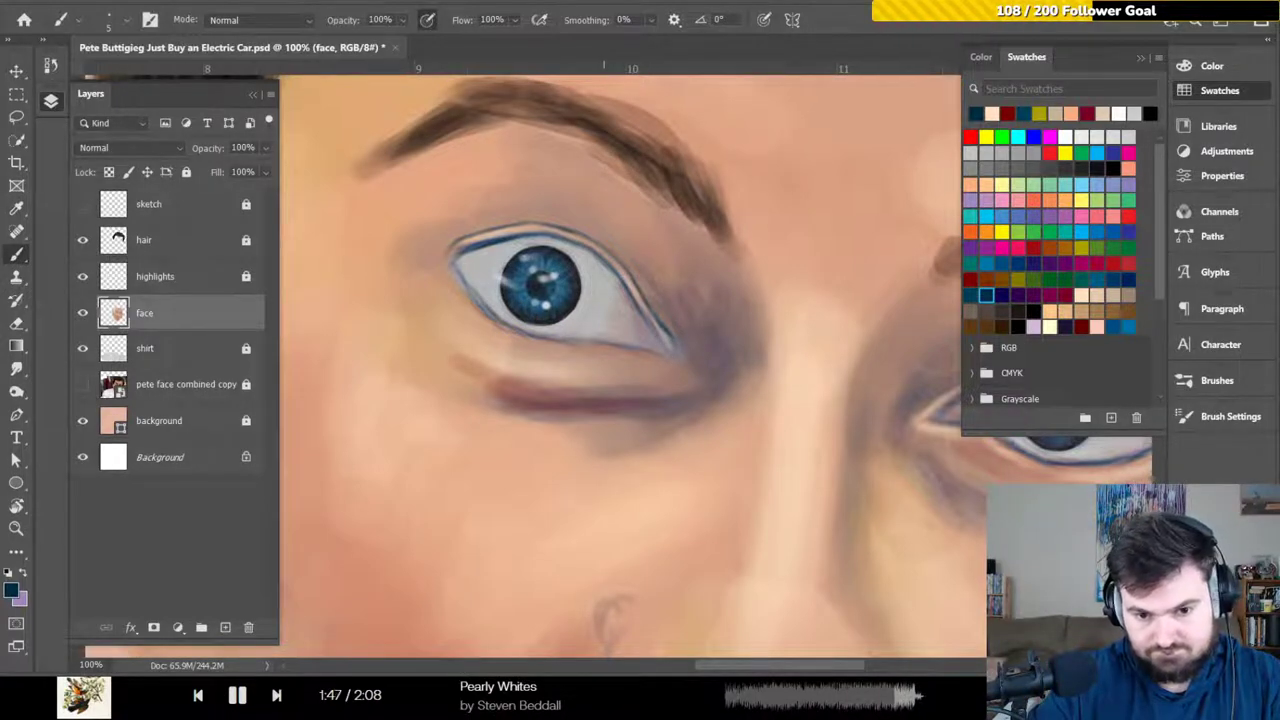
pyautogui.click(971, 278)
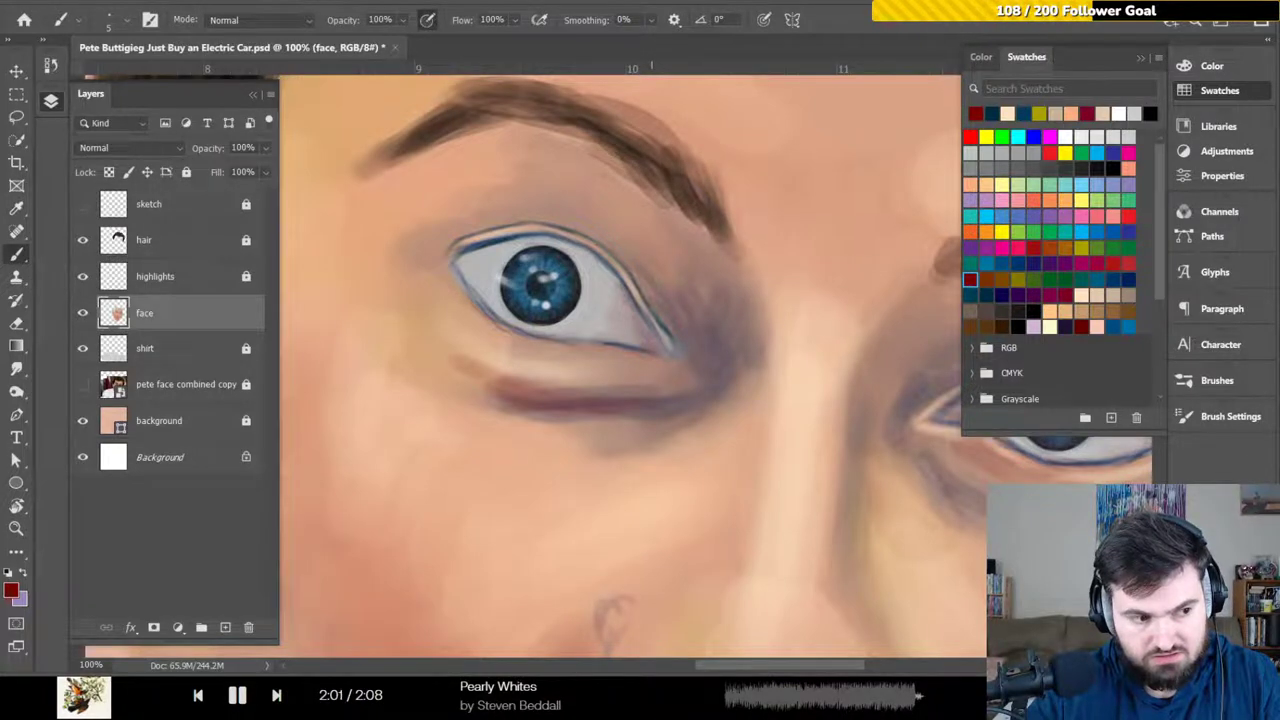
# Unlock the highlights layer, paint white glints in the inner corners of both eyes, then relock it and reselect the face layer
pyautogui.click(184, 282)
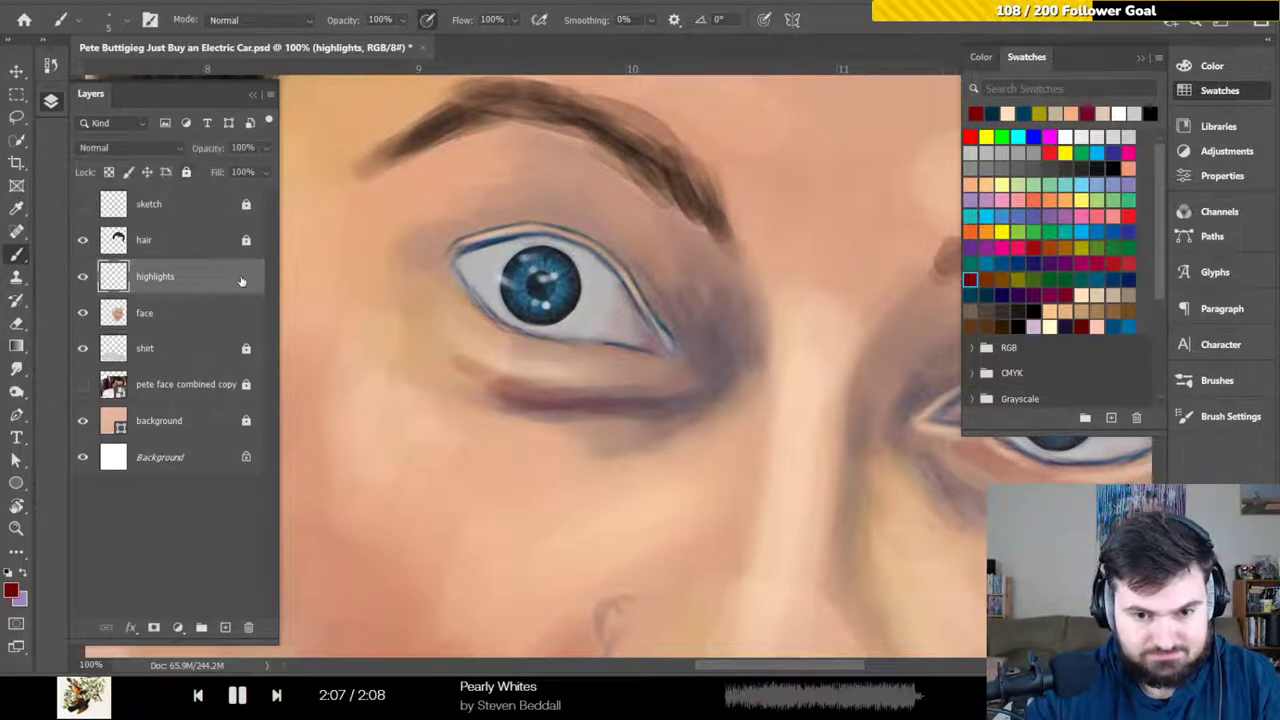
pyautogui.click(1066, 136)
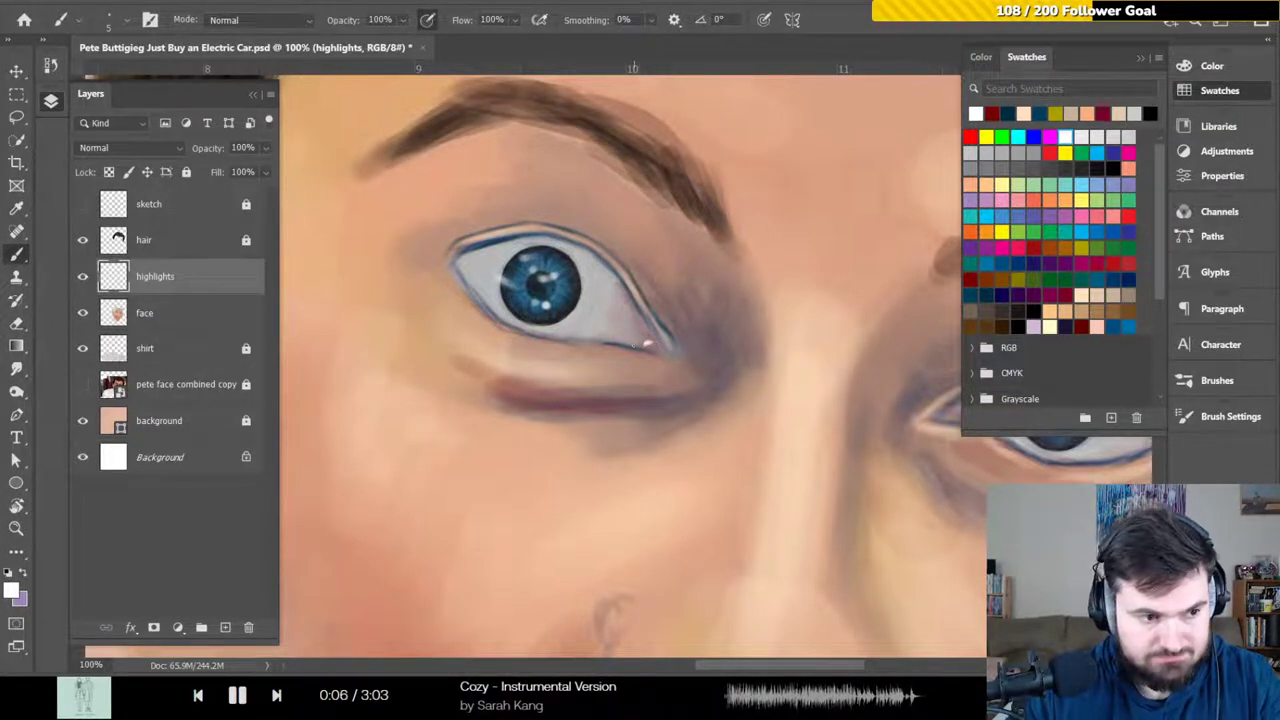
pyautogui.moveTo(726, 354); pyautogui.dragTo(617, 308)
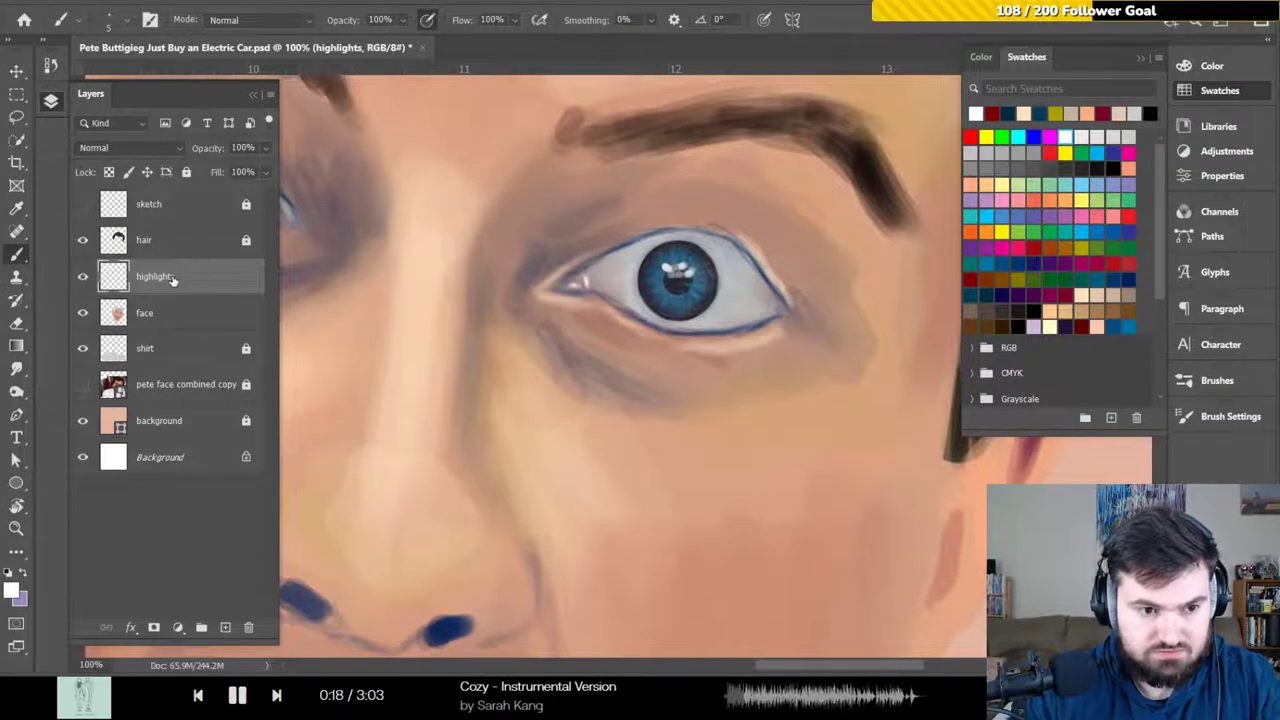
pyautogui.click(194, 316)
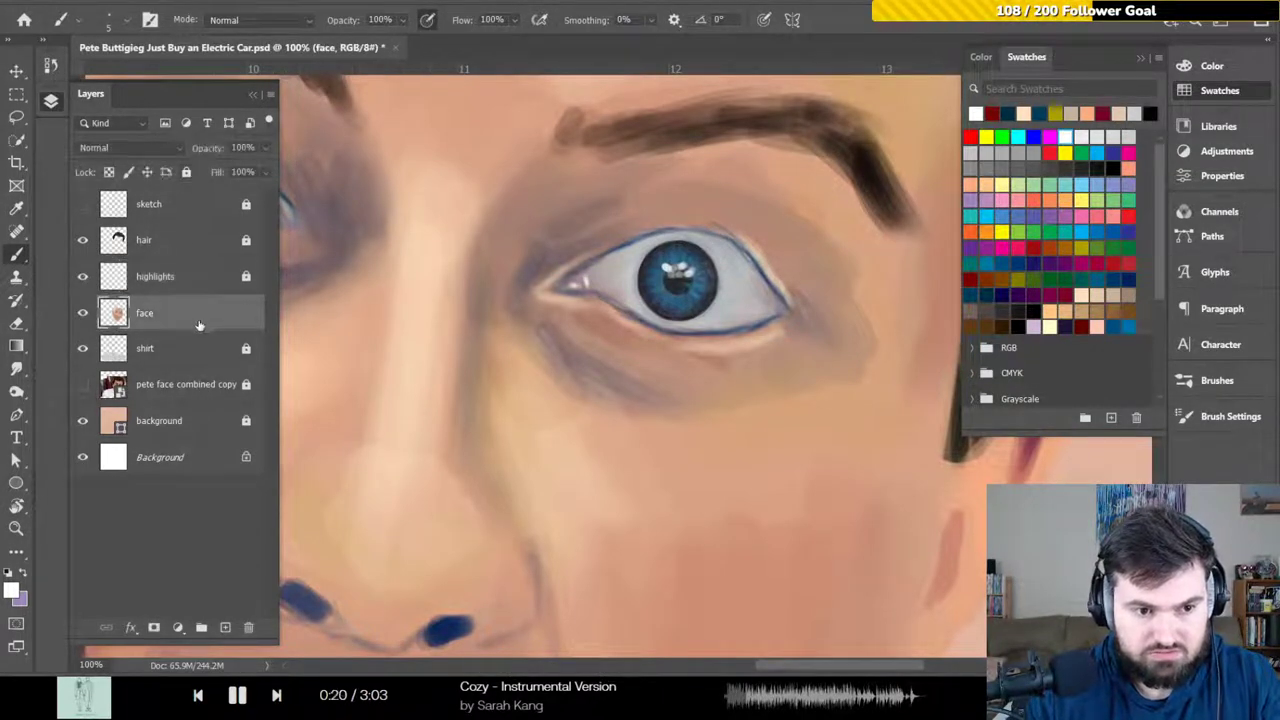
pyautogui.moveTo(408, 274); pyautogui.dragTo(543, 263)
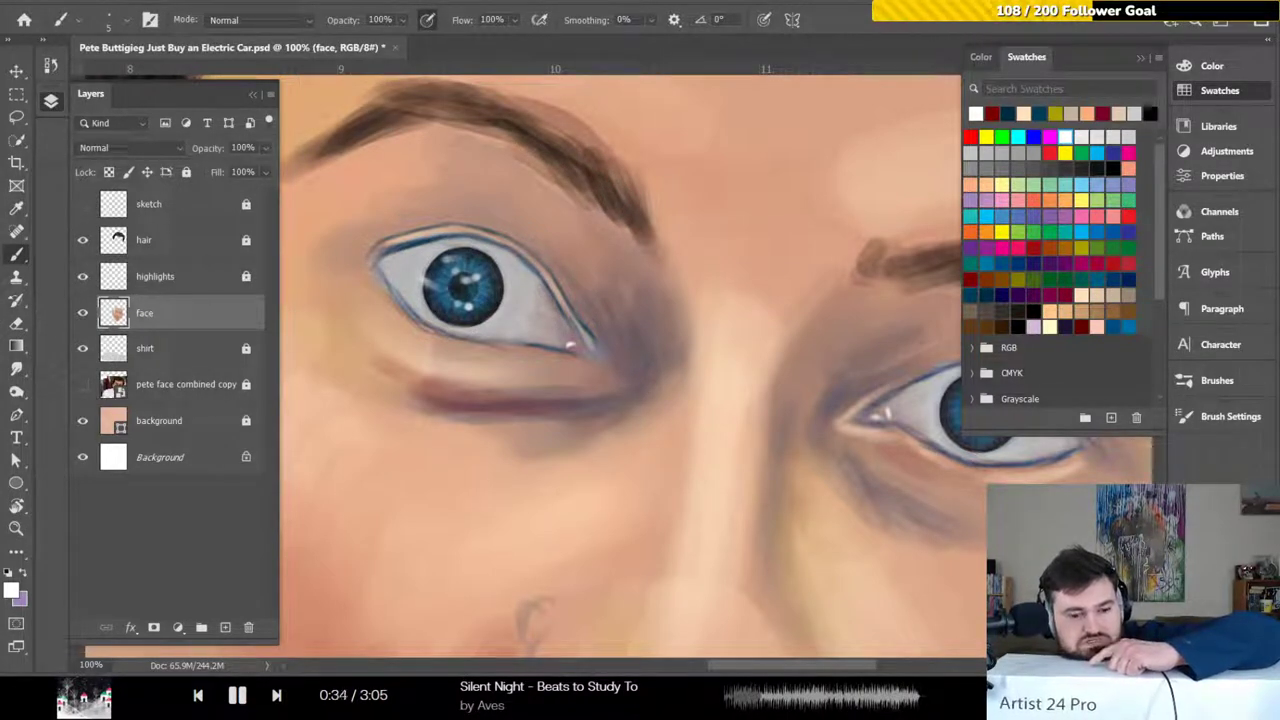
# Switch to Artlist, skip ahead to the track Slowly, look down the song list and return to Photoshop
pyautogui.click(277, 697)
pyautogui.click(277, 697)
pyautogui.scroll(-3, 337, 556)
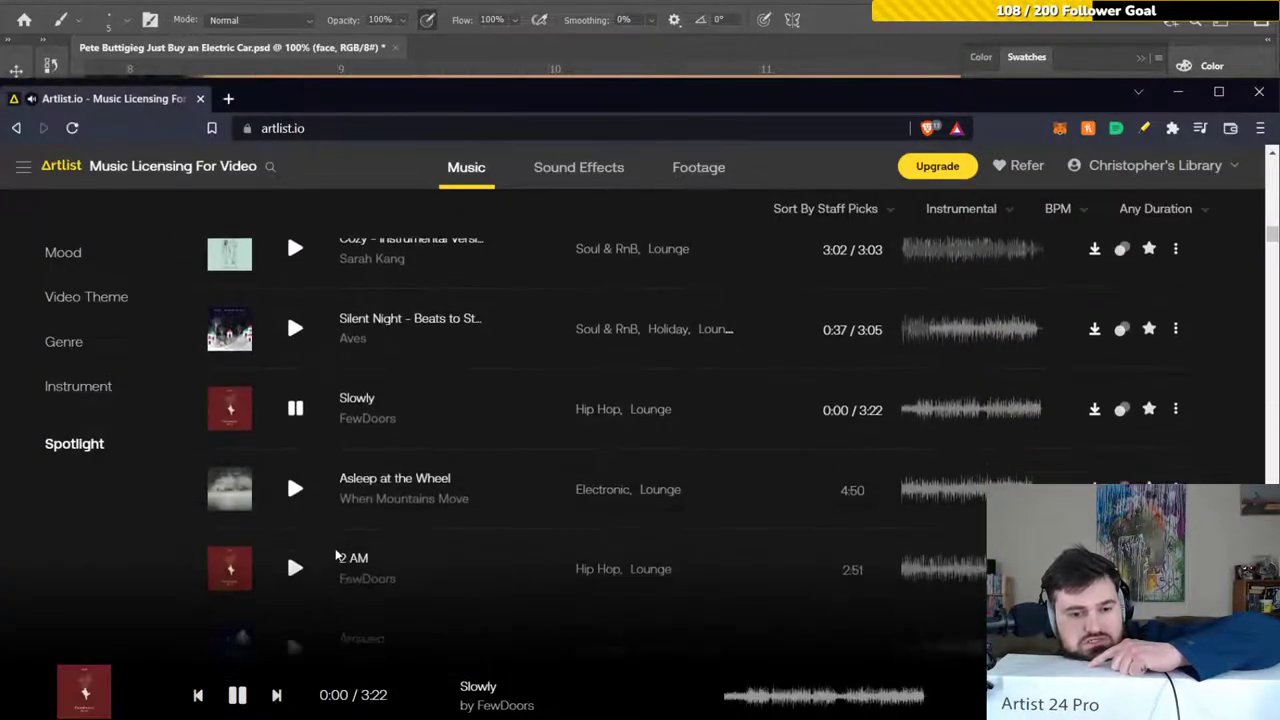
pyautogui.scroll(-1, 337, 556)
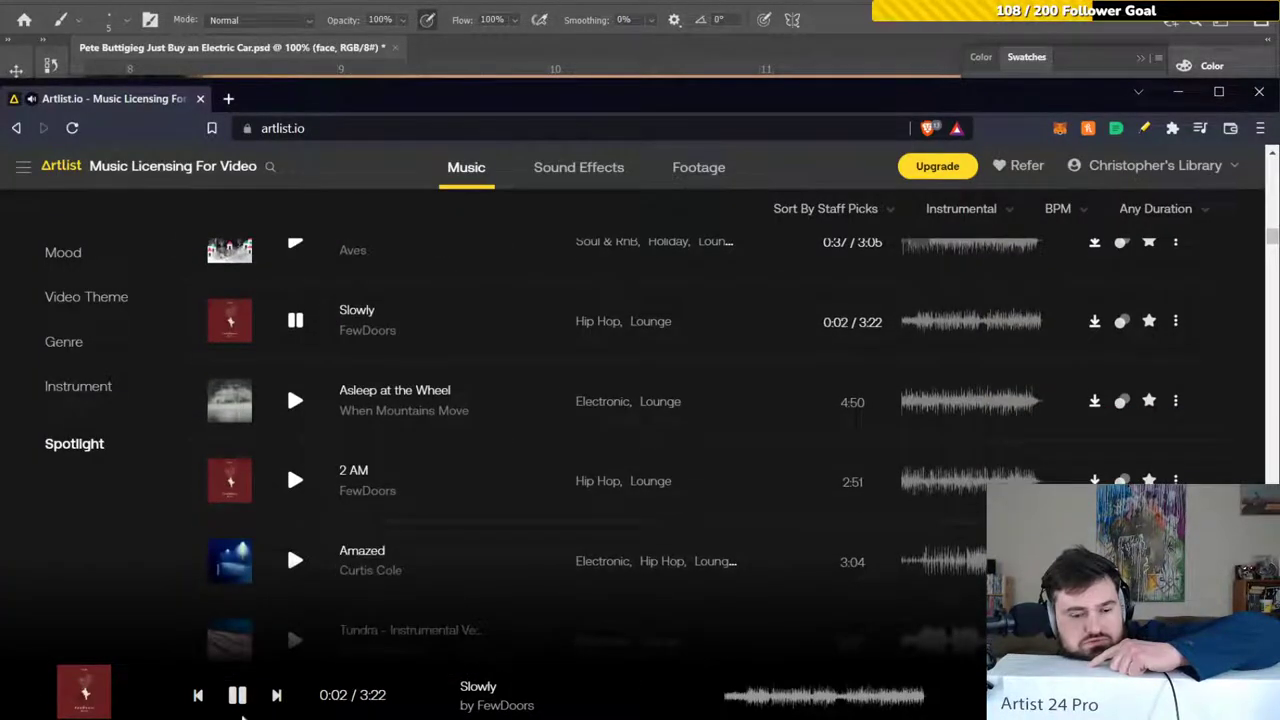
pyautogui.click(594, 72)
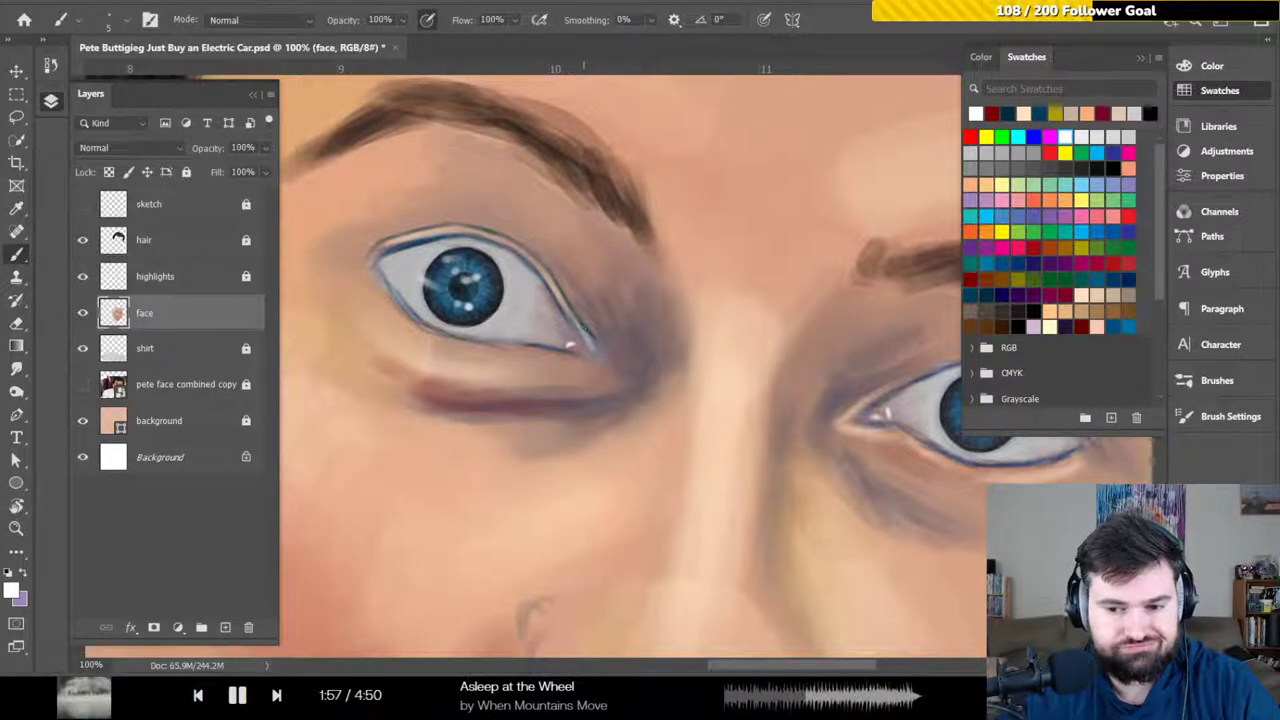
# Lighten the lower-lid rim with the pale peach swatch, then deepen the under-eye crease with a size 10 brush in dark blue and dark red
pyautogui.click(1082, 293)
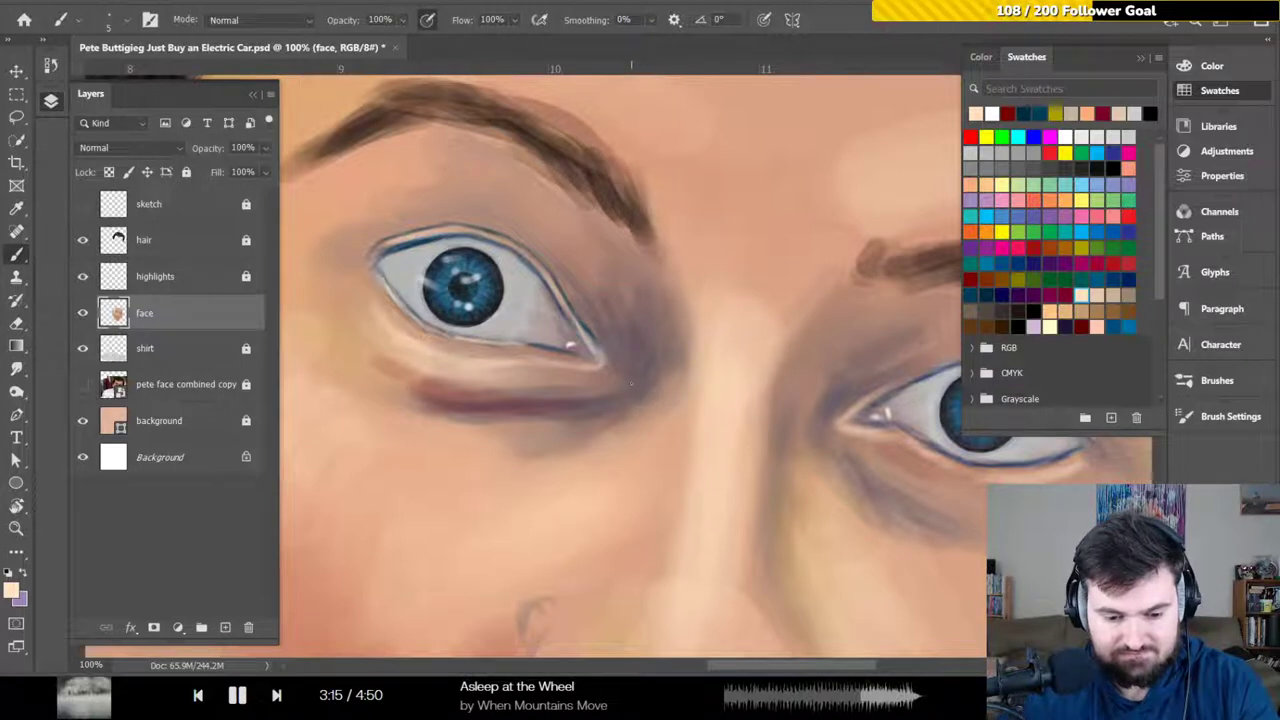
pyautogui.hotkey('ctrl', '-')
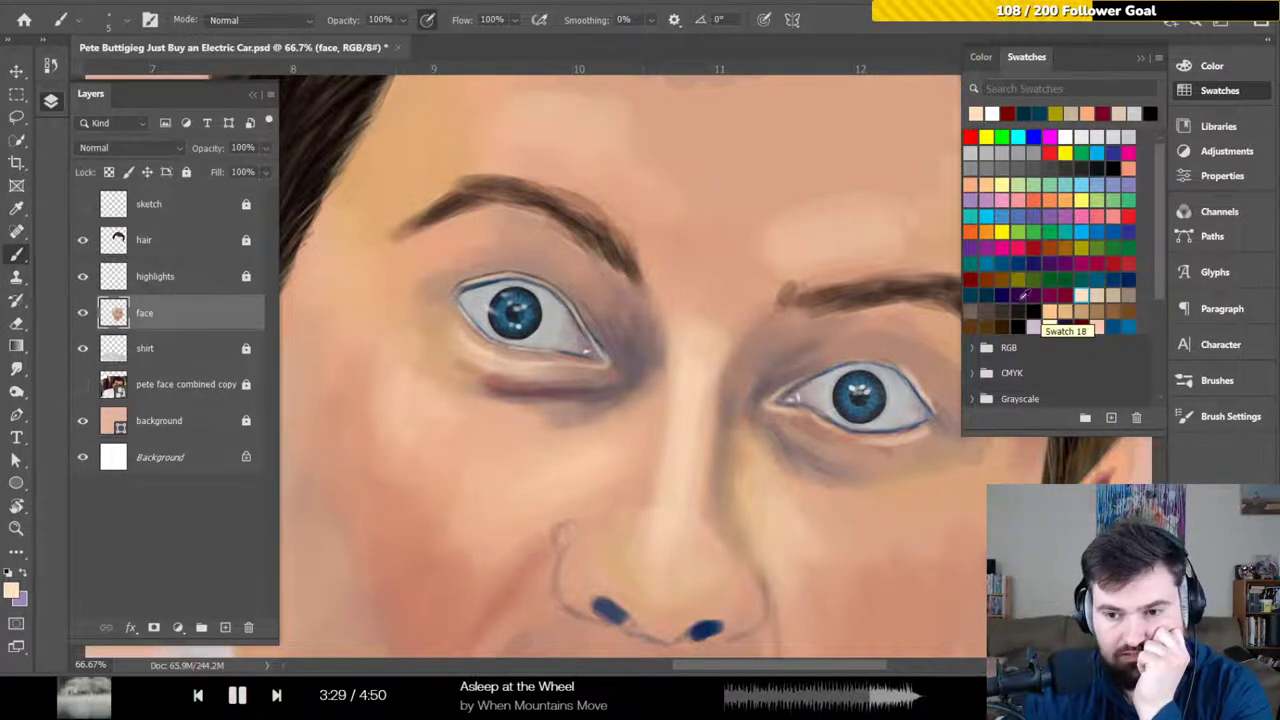
pyautogui.click(987, 295)
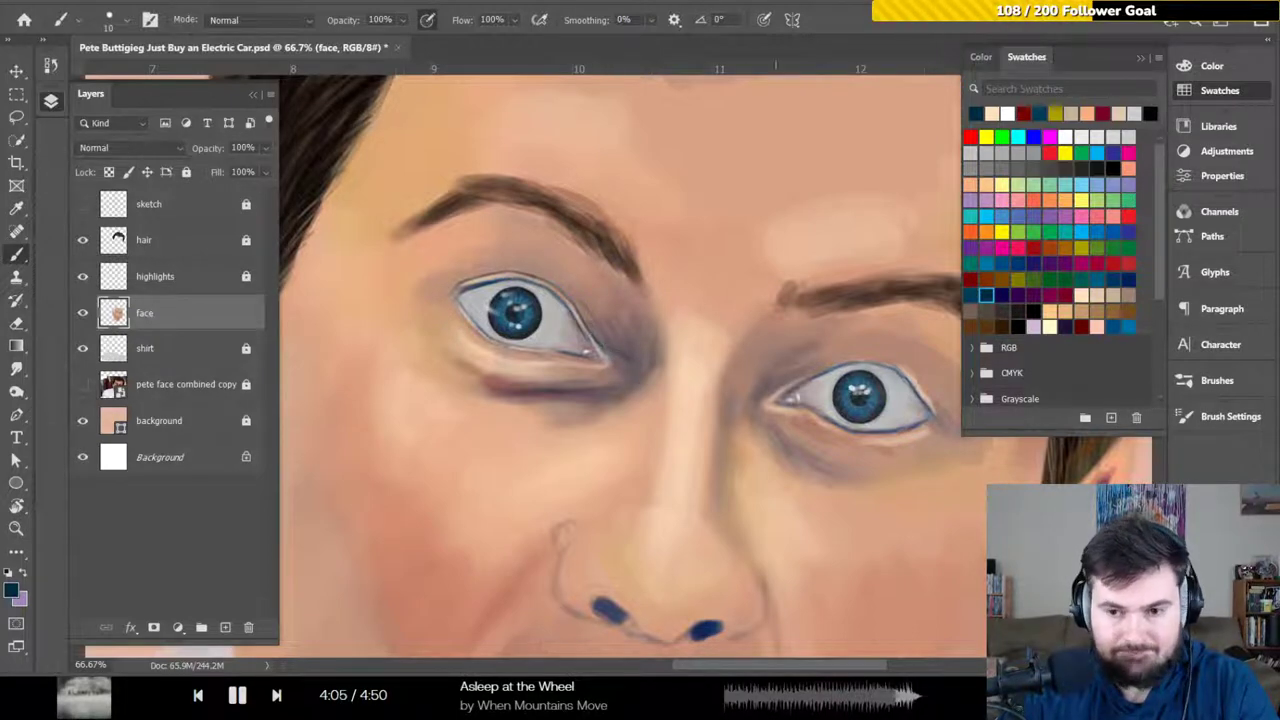
pyautogui.click(970, 279)
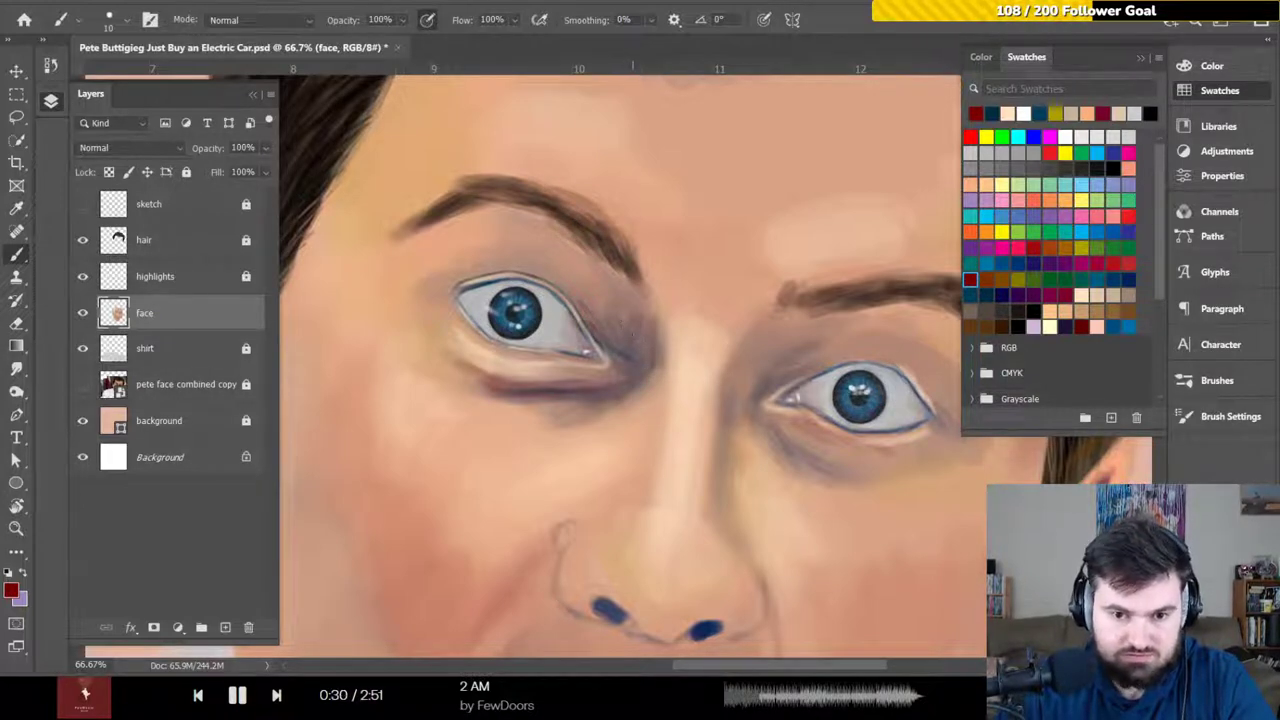
# Soften the skin around the side of the nose with pale peach and redefine the nostril wing's contour in dark red
pyautogui.click(1081, 295)
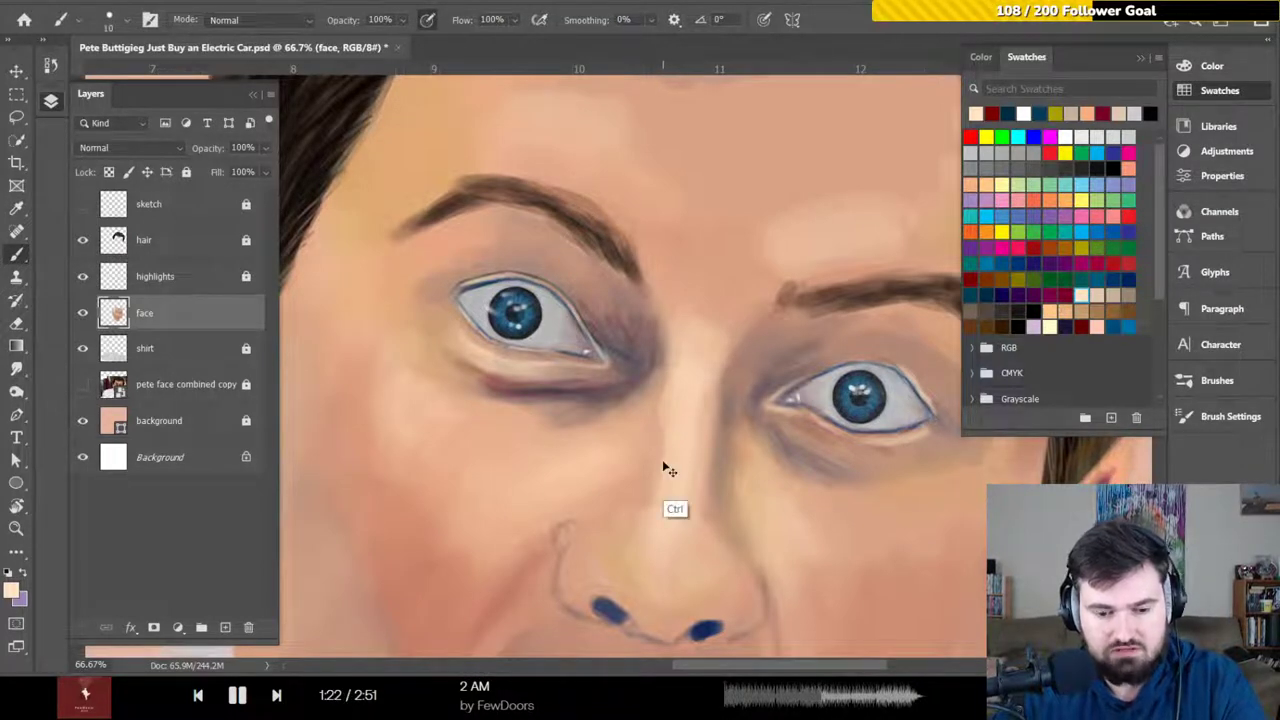
pyautogui.scroll(-1, 663, 466)
pyautogui.moveTo(663, 443); pyautogui.dragTo(666, 337)
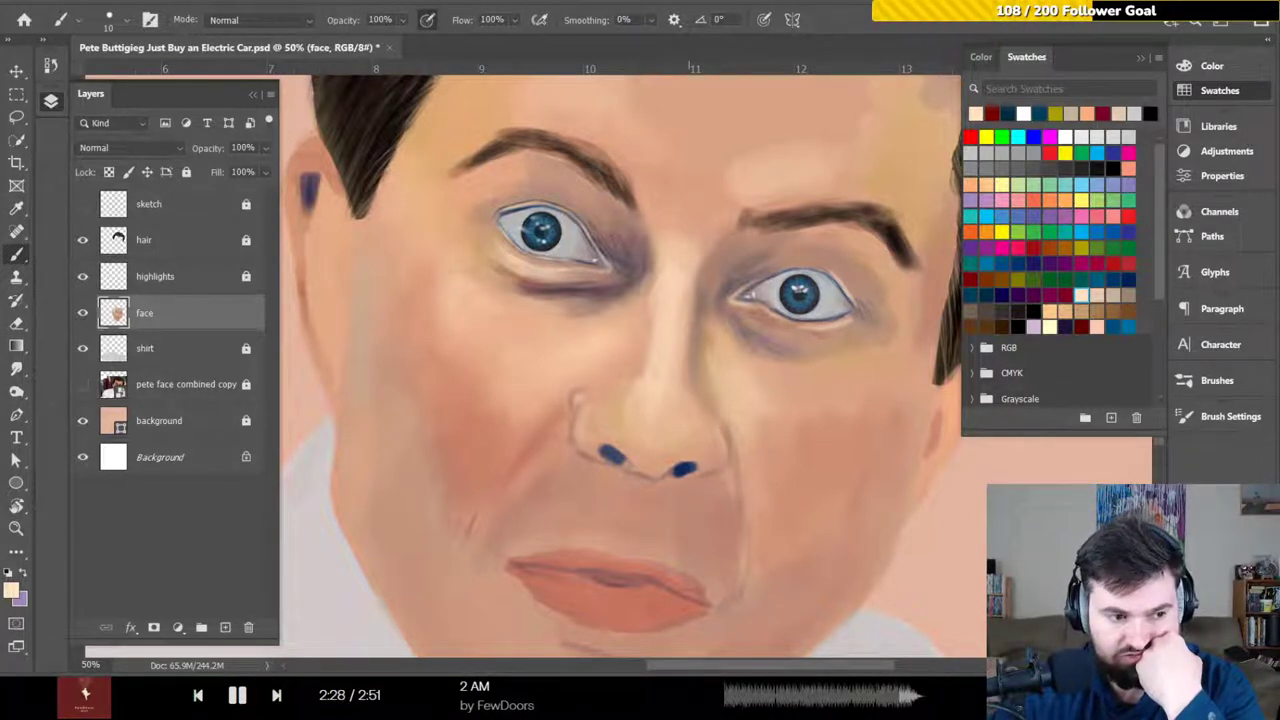
pyautogui.click(971, 281)
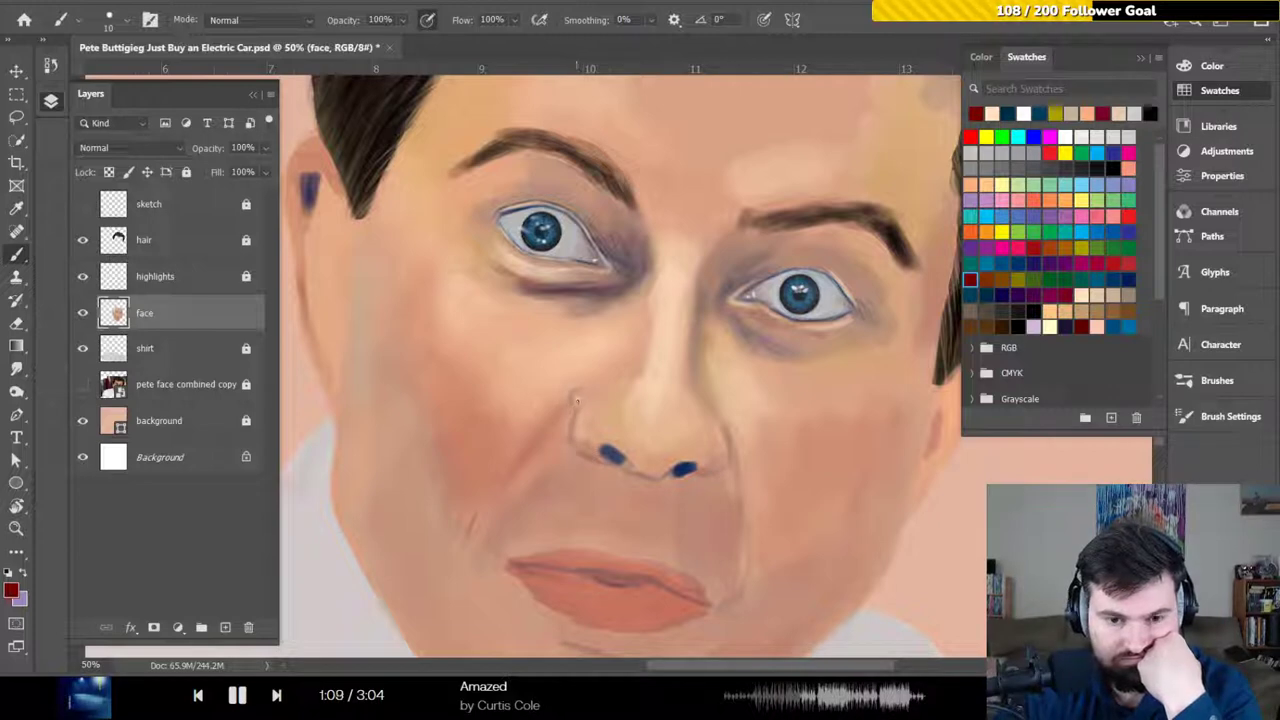
# Briefly show the sketch layer as a guide, then deepen the fold running down from the nostril wing with the dark red swatch
pyautogui.click(82, 204)
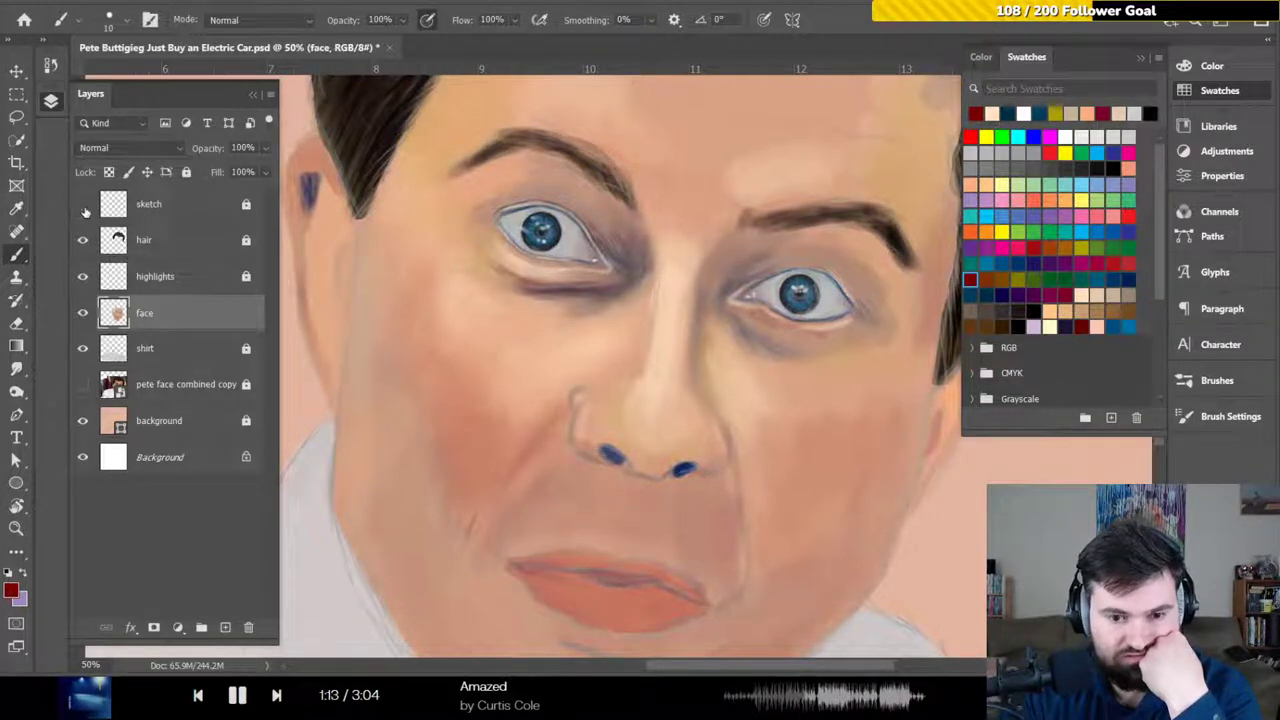
pyautogui.click(82, 204)
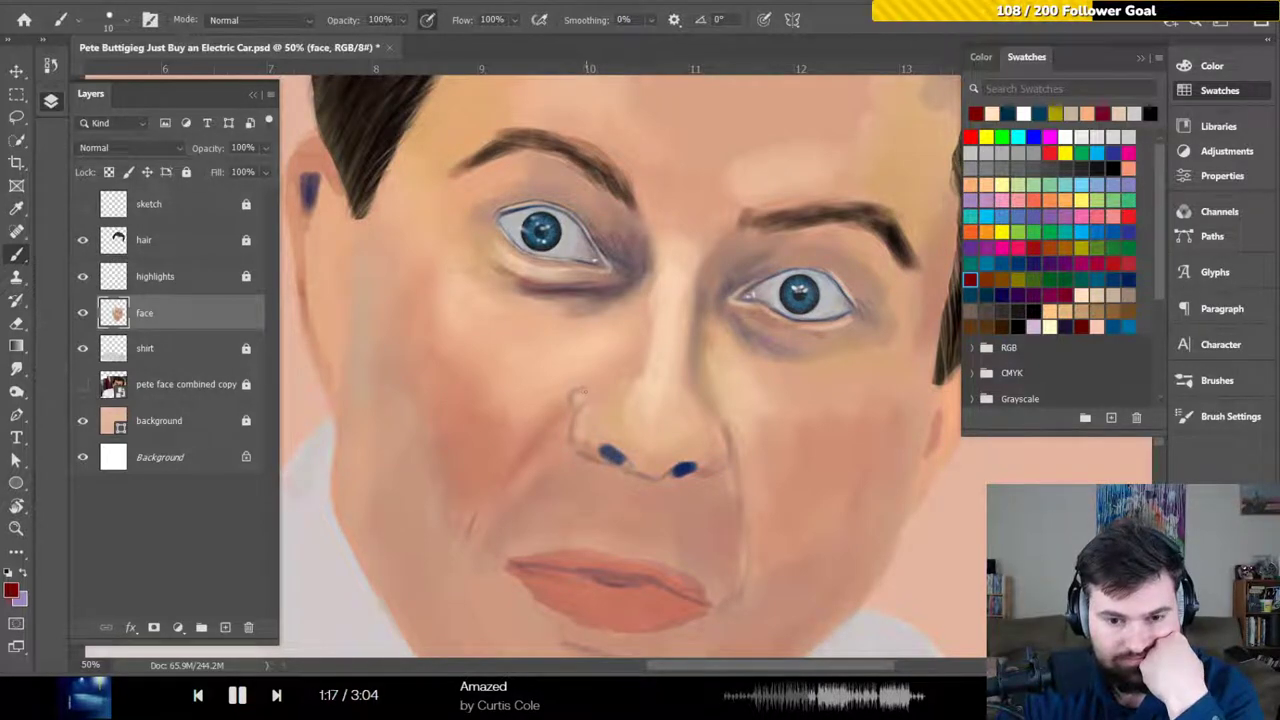
pyautogui.click(1081, 326)
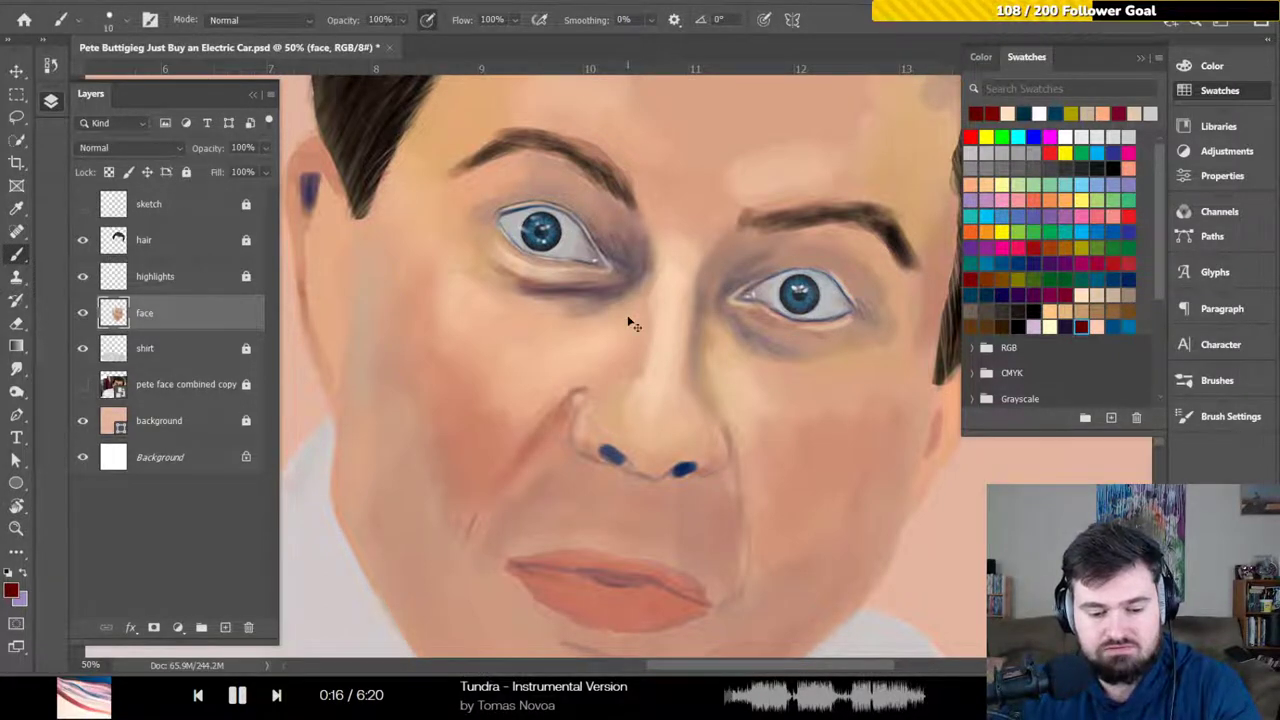
# Select the dark blue swatch and reduce the brush to size 5 for detailing the portrait's right-hand eye
pyautogui.hotkey('ctrl', '0')
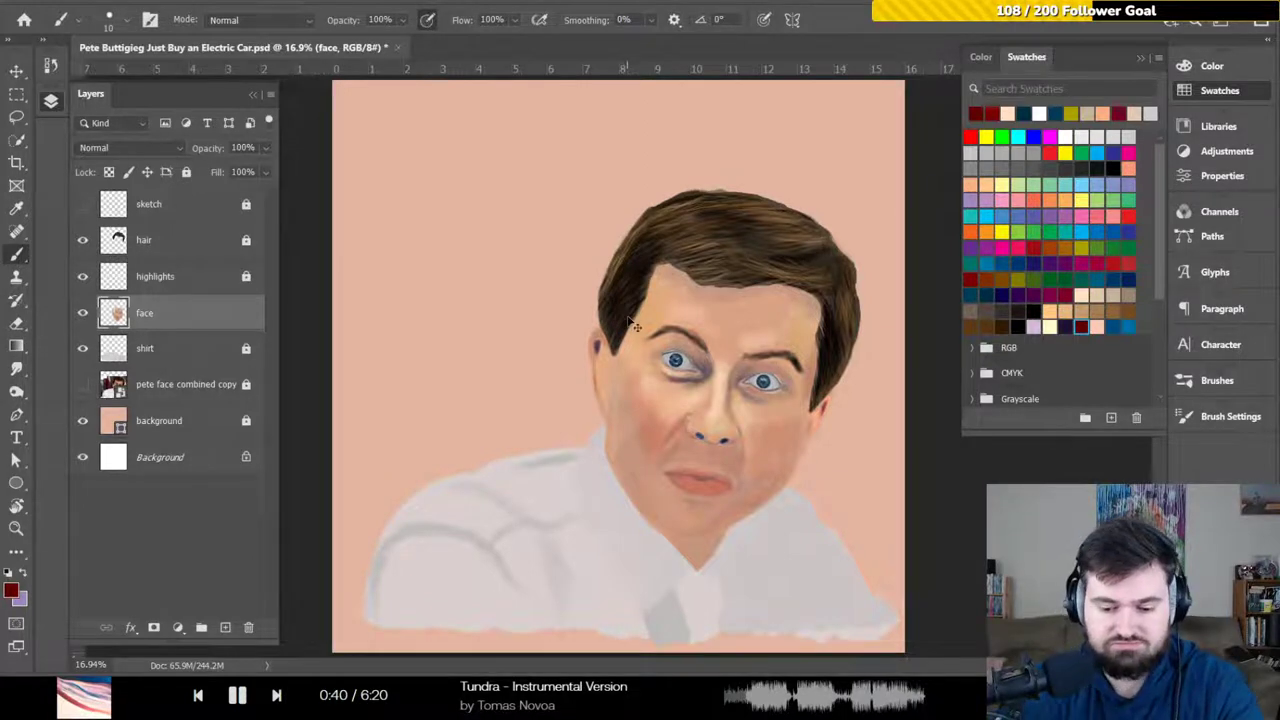
pyautogui.scroll(5, 628, 316)
pyautogui.scroll(-1, 628, 318)
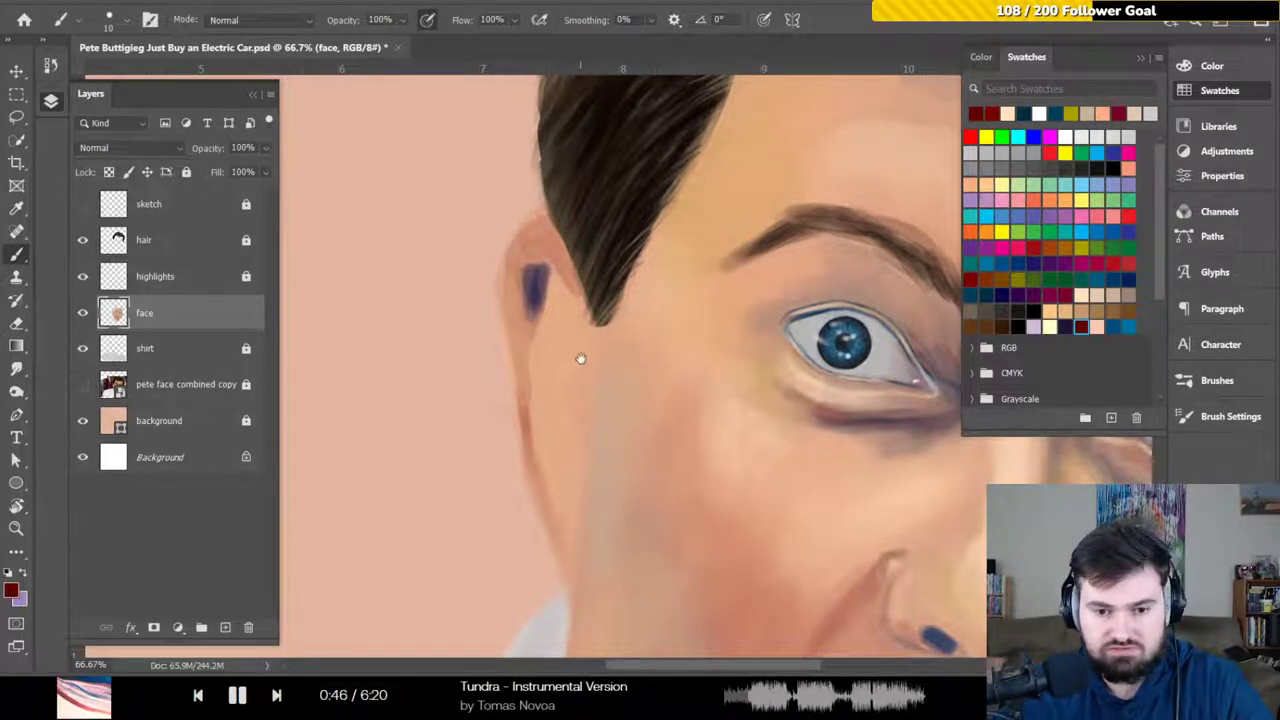
pyautogui.moveTo(580, 358); pyautogui.dragTo(543, 277)
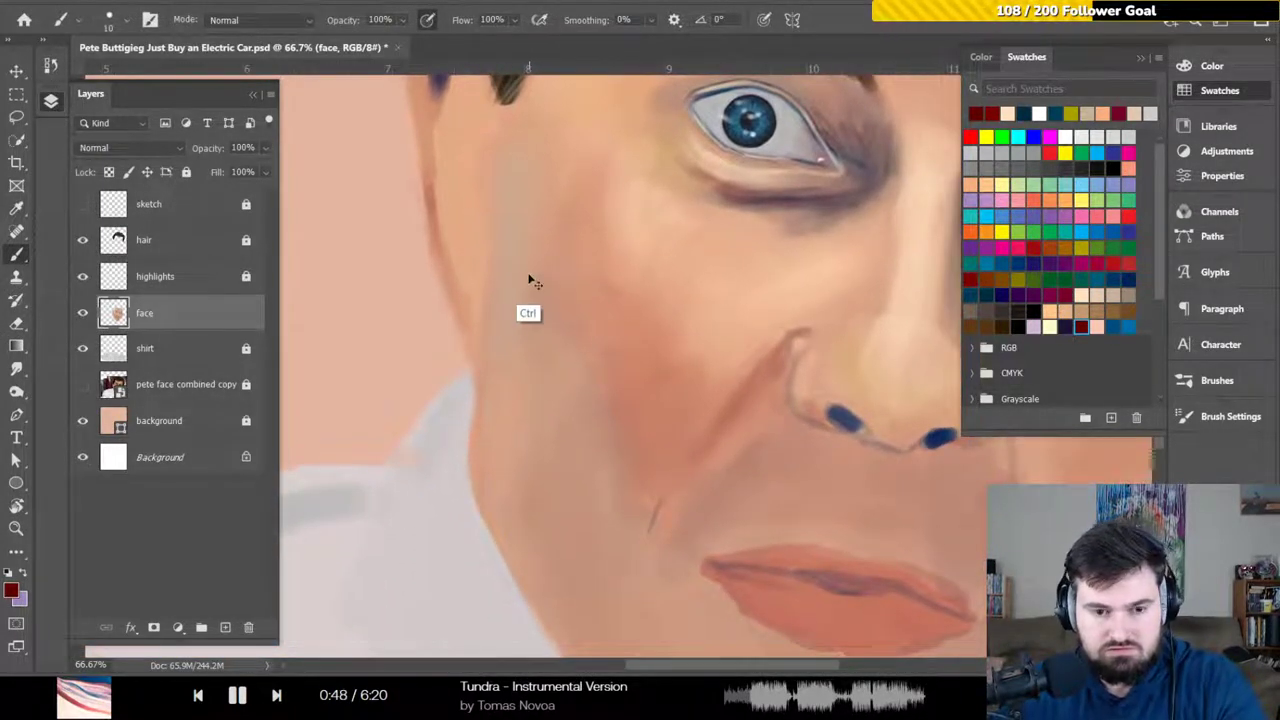
pyautogui.hotkey('ctrl', '-')
pyautogui.moveTo(370, 183); pyautogui.dragTo(441, 301)
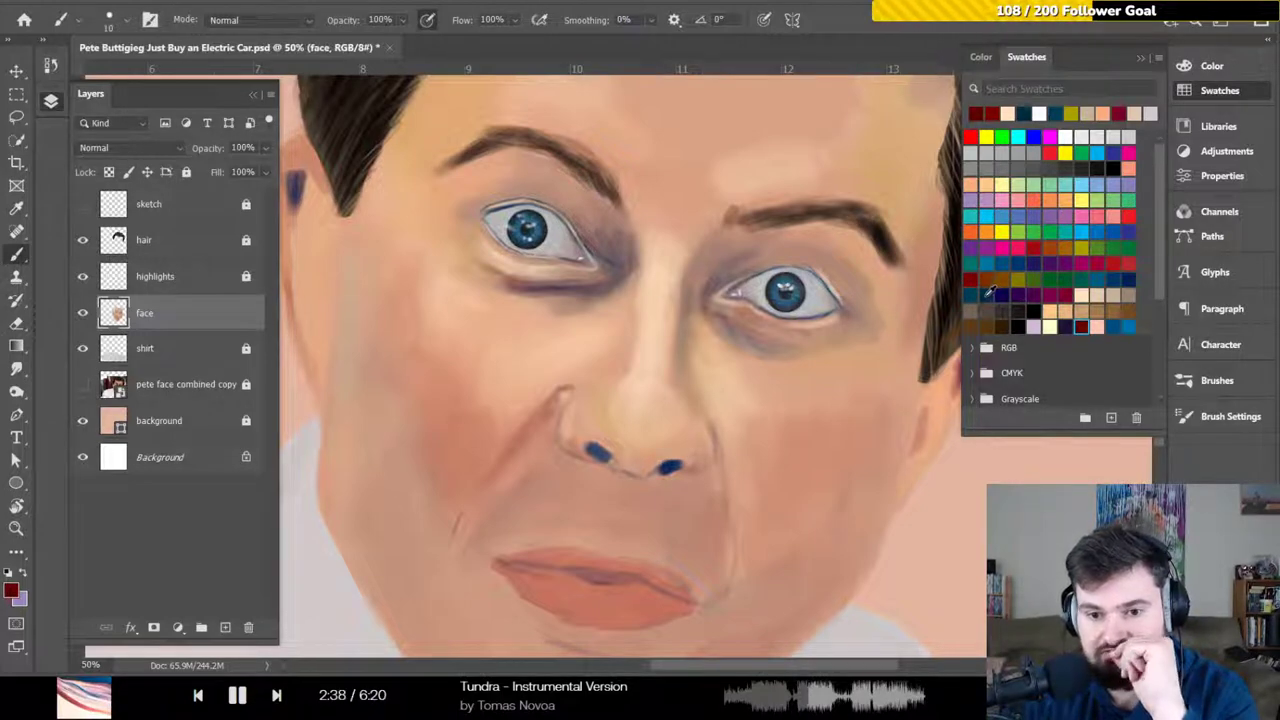
pyautogui.click(988, 292)
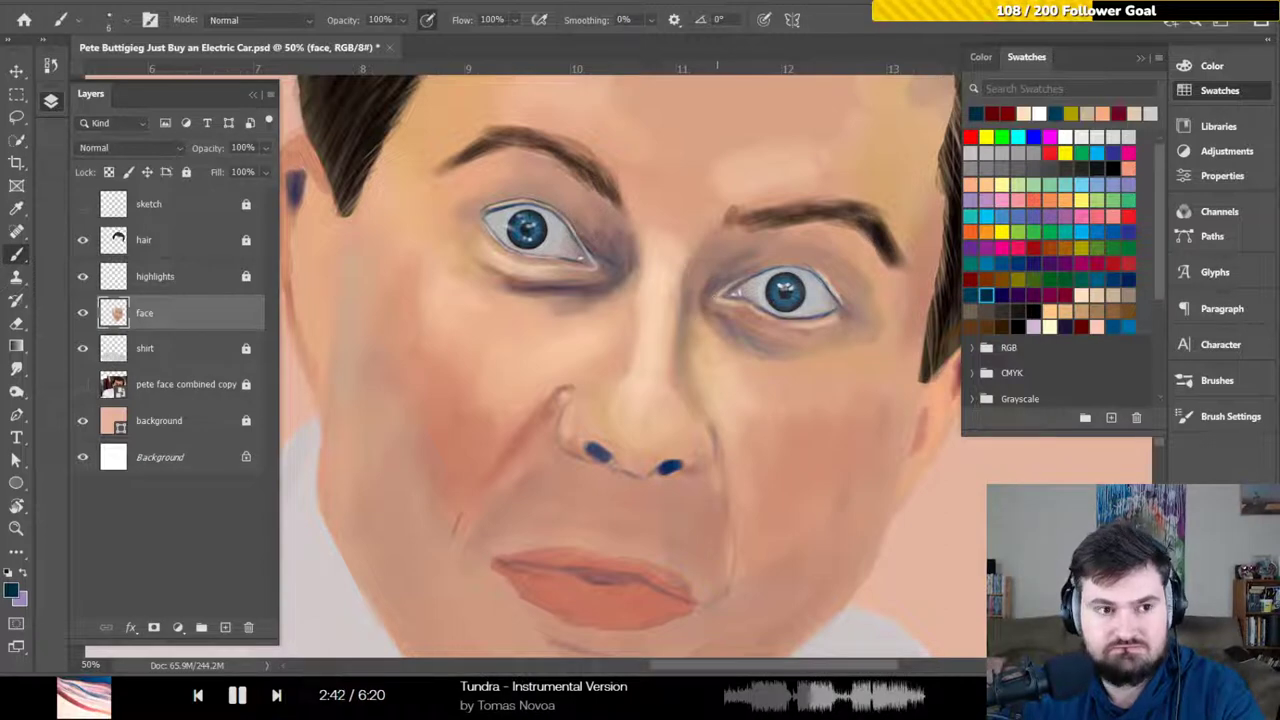
pyautogui.hotkey('ctrl', 'z')
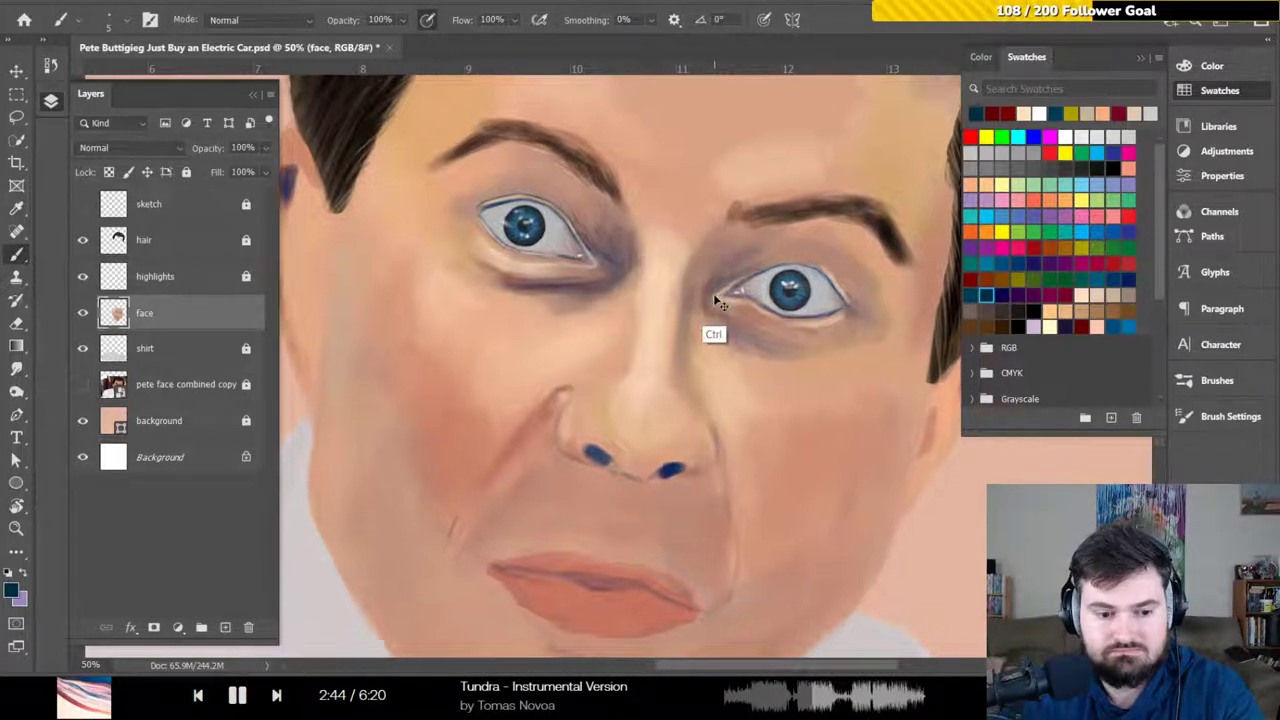
pyautogui.hotkey('ctrl', '+')
pyautogui.hotkey('ctrl', '+')
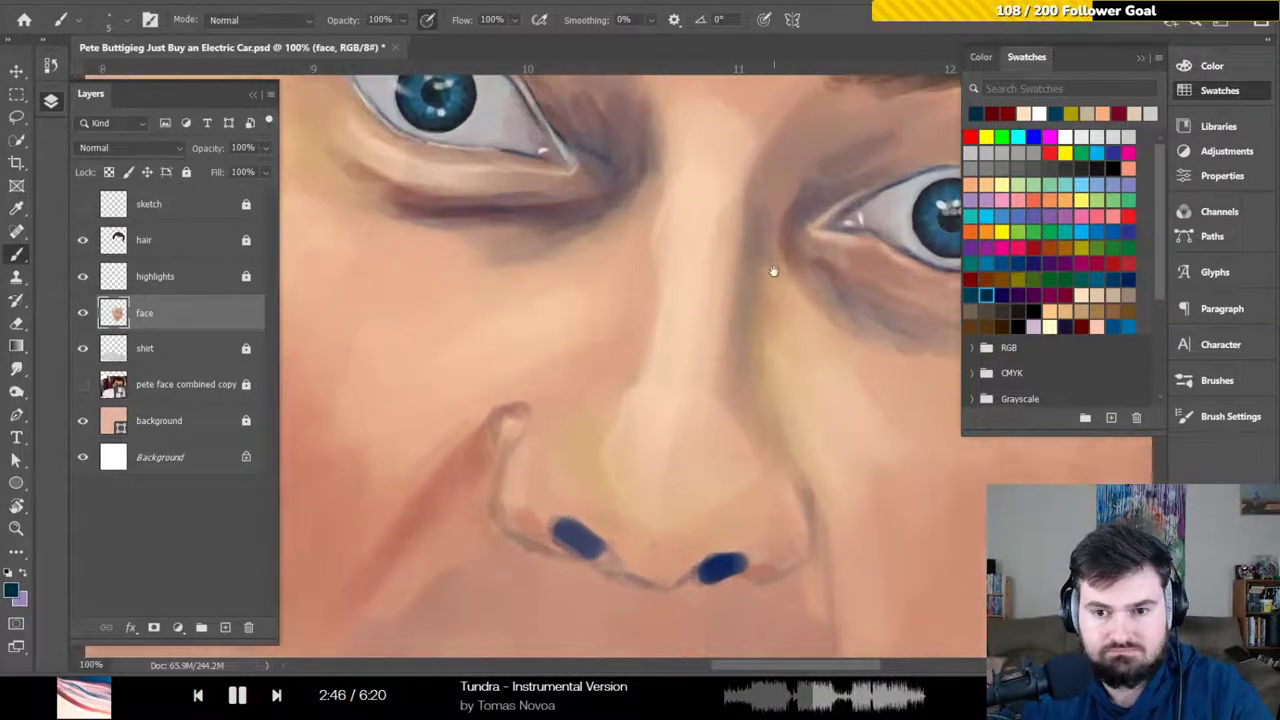
pyautogui.moveTo(773, 270); pyautogui.dragTo(456, 380)
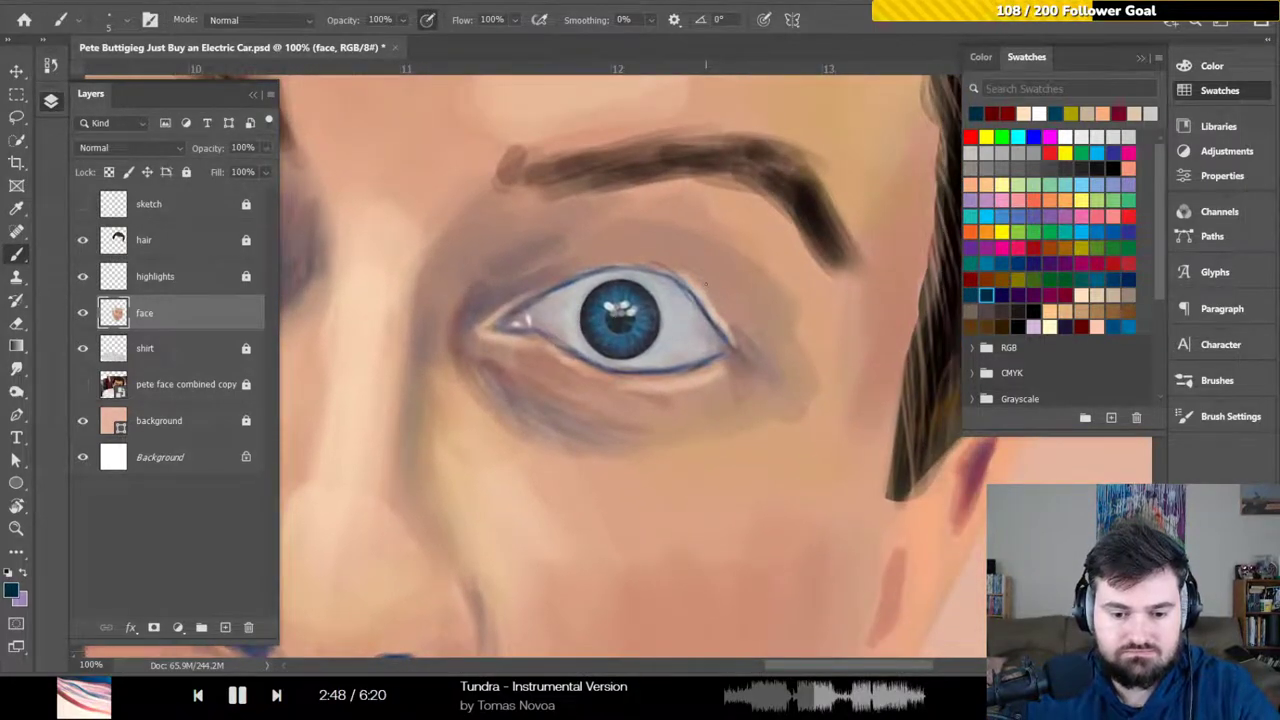
# Switch to Artlist, skip ahead to the track Summertime, look down the song list and return to Photoshop
pyautogui.click(279, 697)
pyautogui.click(279, 697)
pyautogui.scroll(-1, 425, 565)
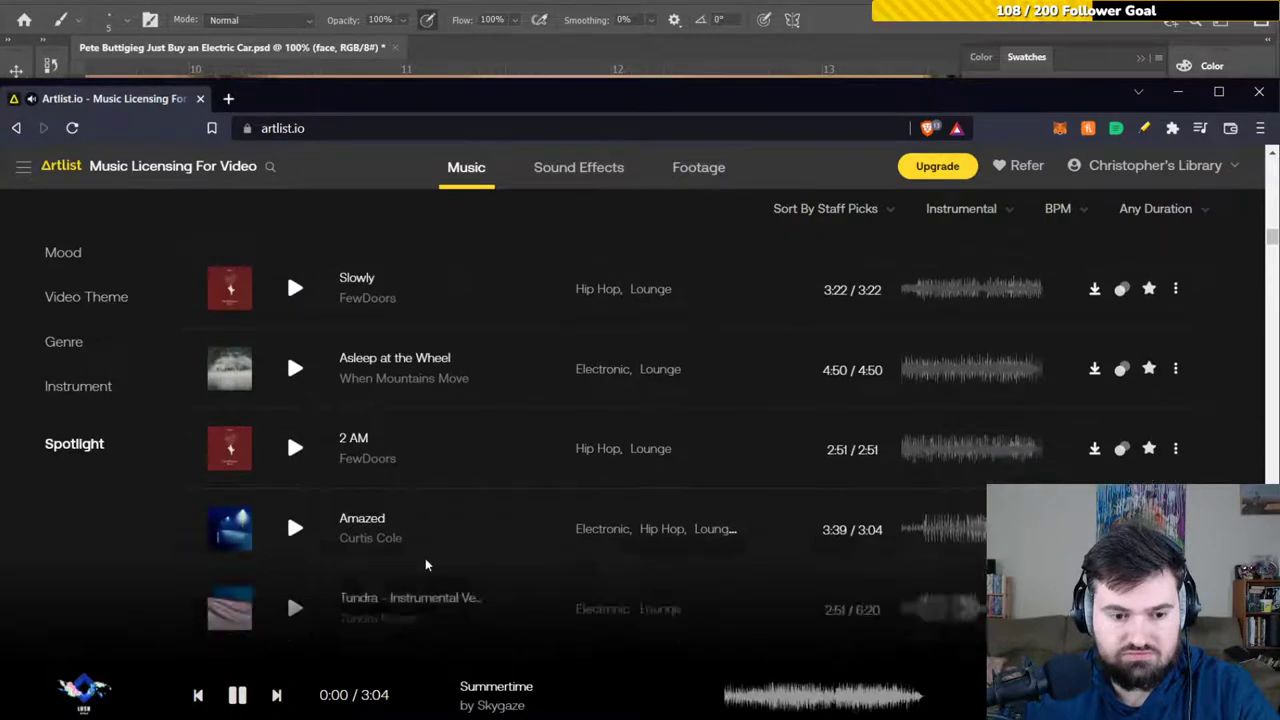
pyautogui.scroll(-5, 425, 558)
pyautogui.hotkey('alt', 'Tab')
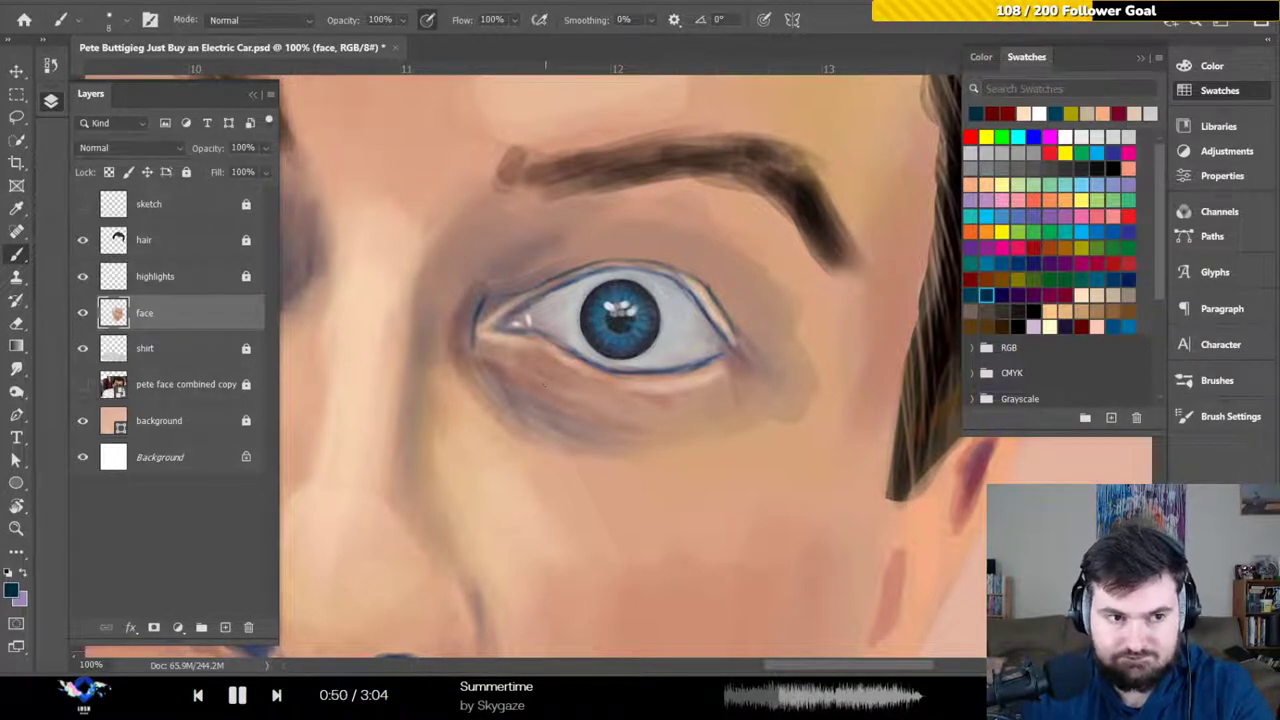
# Darken the right-hand eye's upper lid line, inner corner and under-eye crease in dark blue, enlarging the brush to size 10, and save the document
pyautogui.press(']')
pyautogui.press(']')
pyautogui.press(']')
pyautogui.press(']')
pyautogui.press(']')
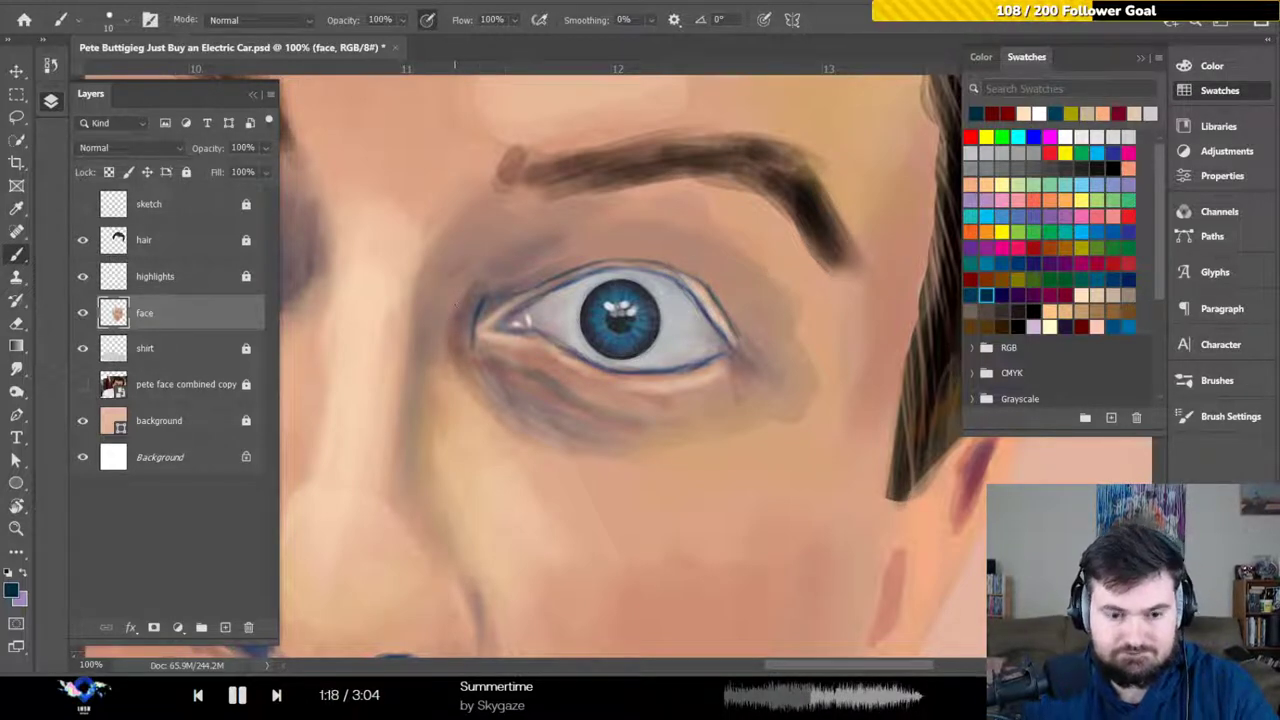
pyautogui.moveTo(483, 279); pyautogui.dragTo(505, 271)
pyautogui.scroll(-5, 505, 271)
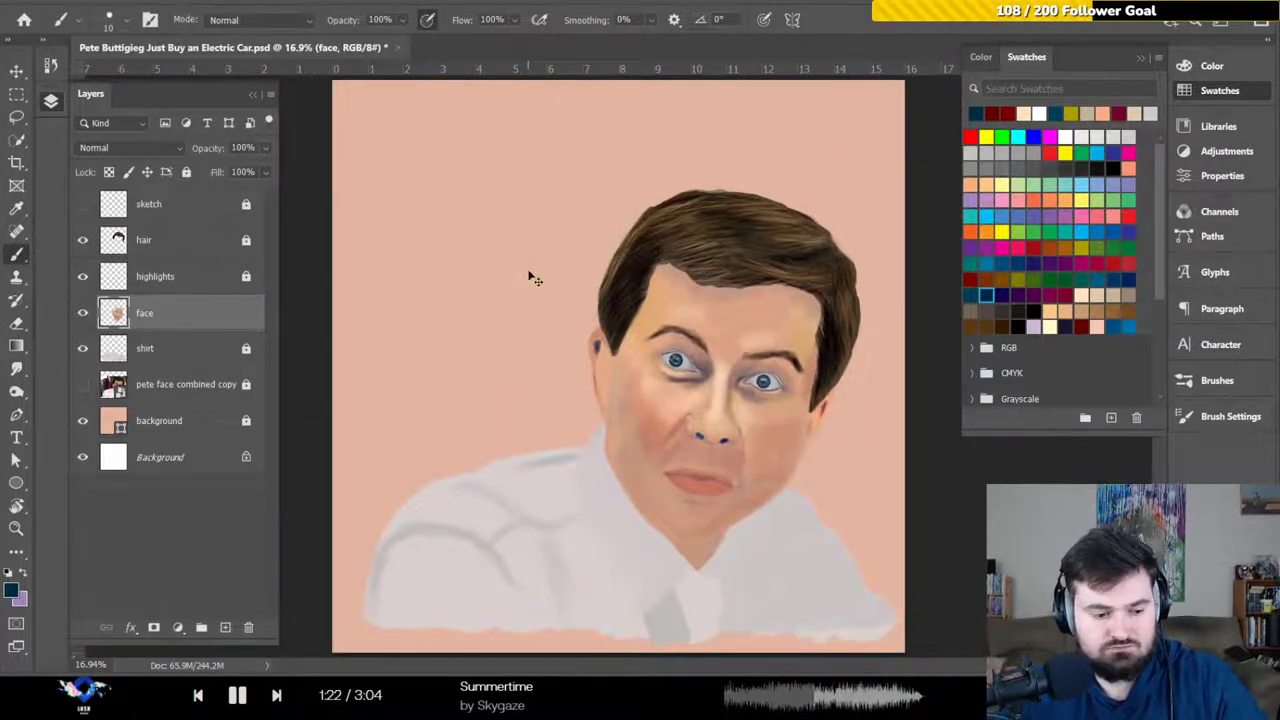
pyautogui.hotkey('ctrl', 's')
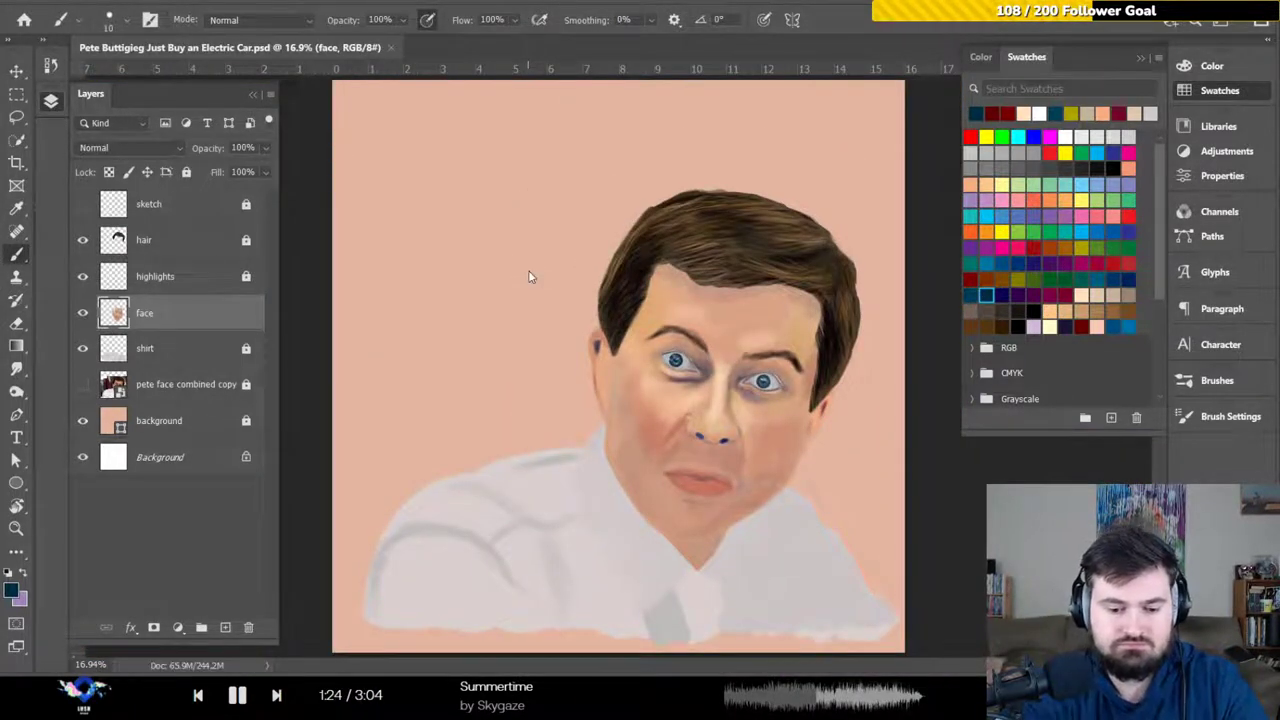
# Lightly shade the side of the nose bridge below the left-hand eye's inner corner with the size 10 dark blue brush
pyautogui.hotkey('ctrl', '+')
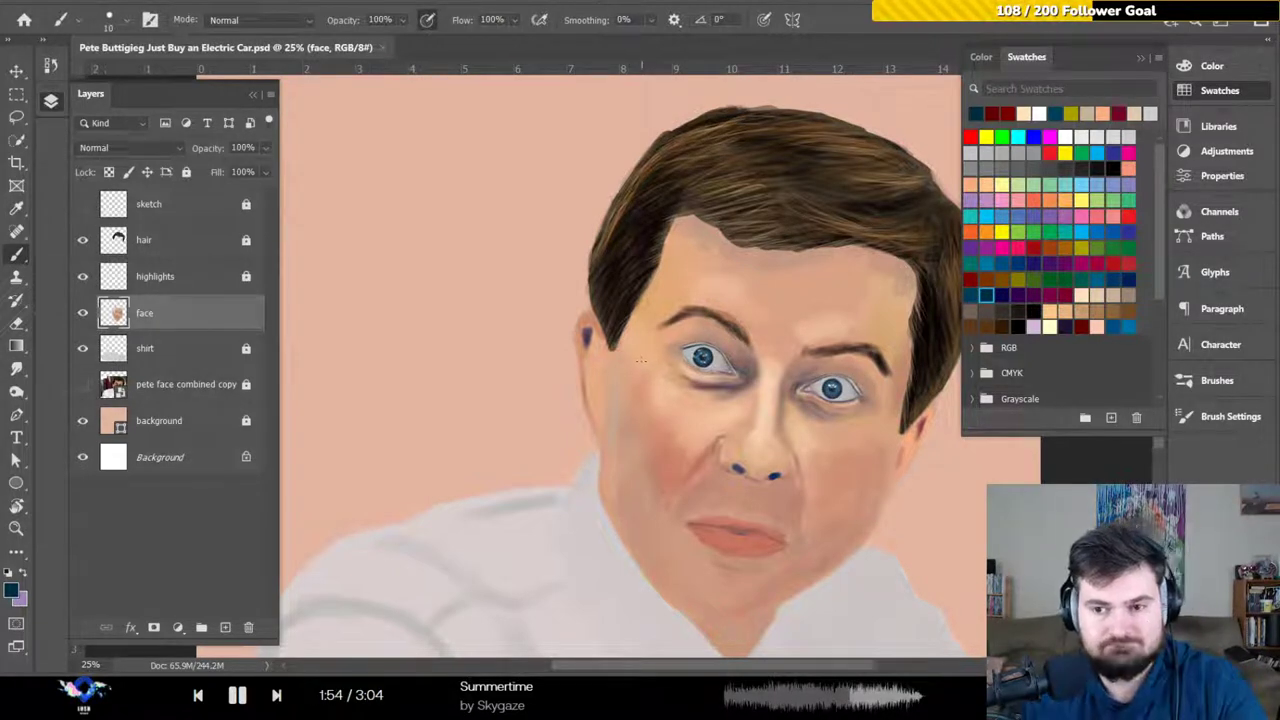
pyautogui.moveTo(643, 357); pyautogui.dragTo(546, 338)
pyautogui.hotkey('ctrl', '=')
pyautogui.hotkey('ctrl', '=')
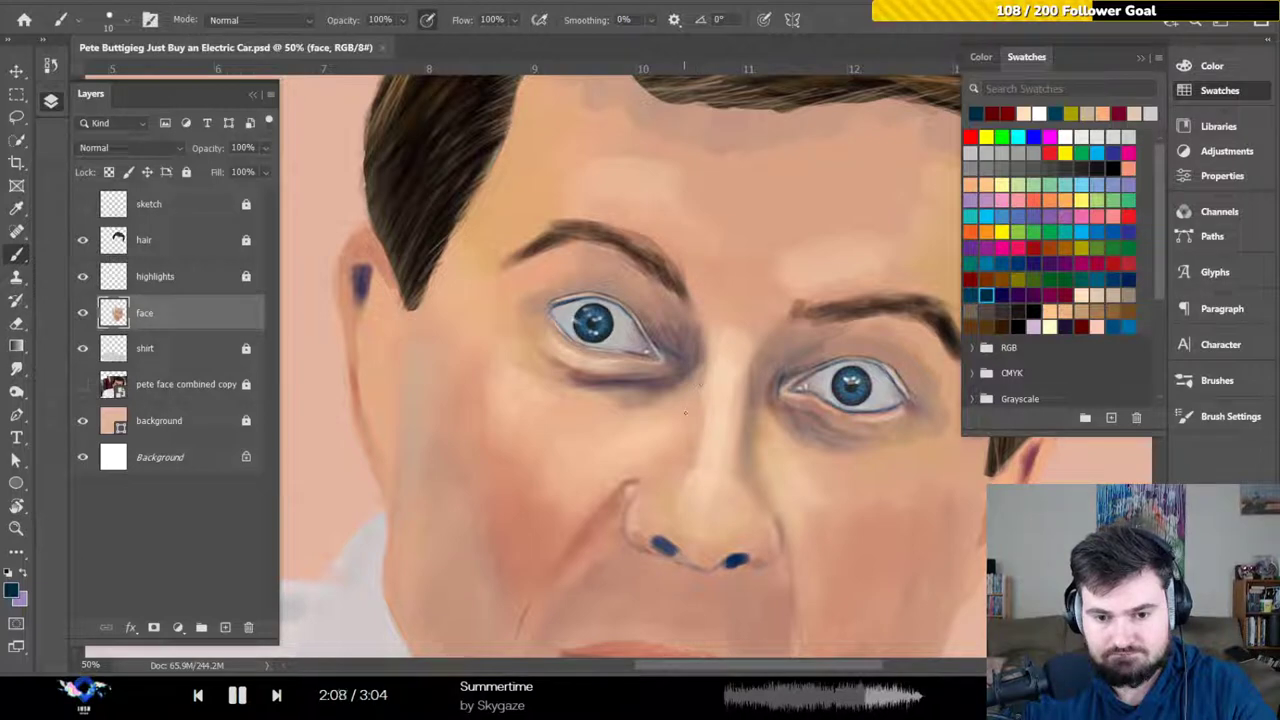
pyautogui.click(700, 382)
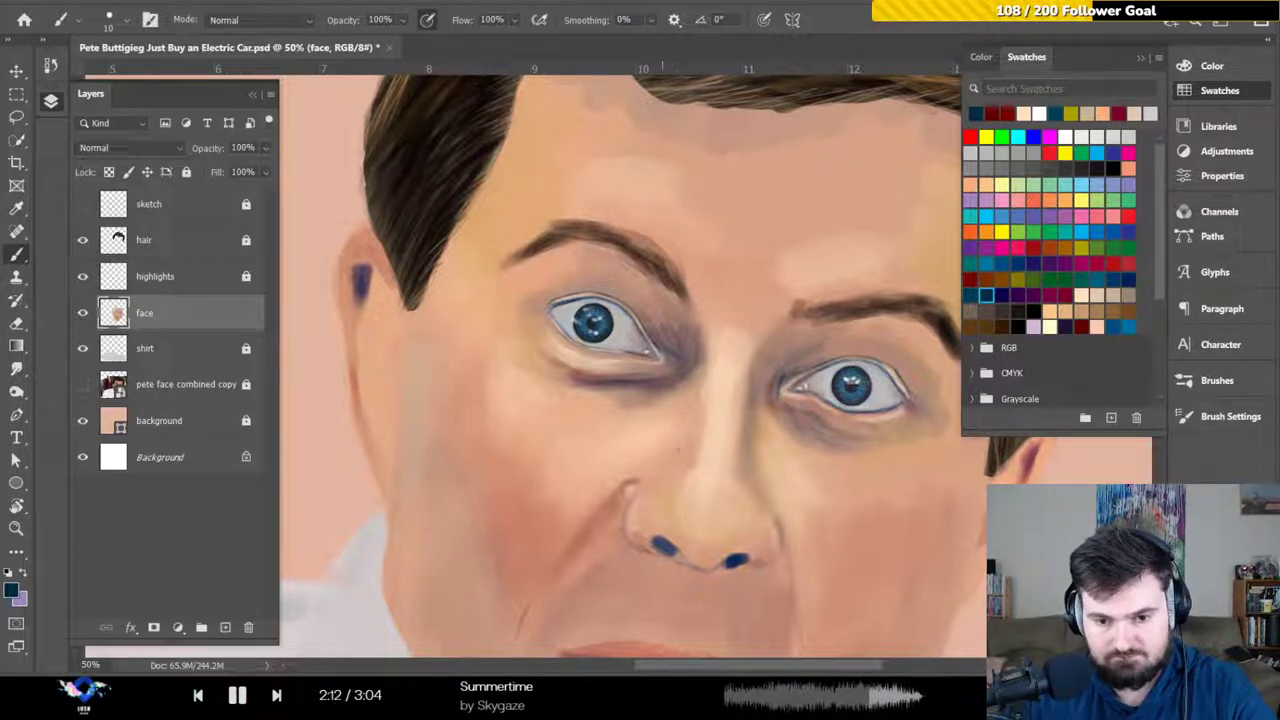
pyautogui.moveTo(700, 394); pyautogui.dragTo(660, 320)
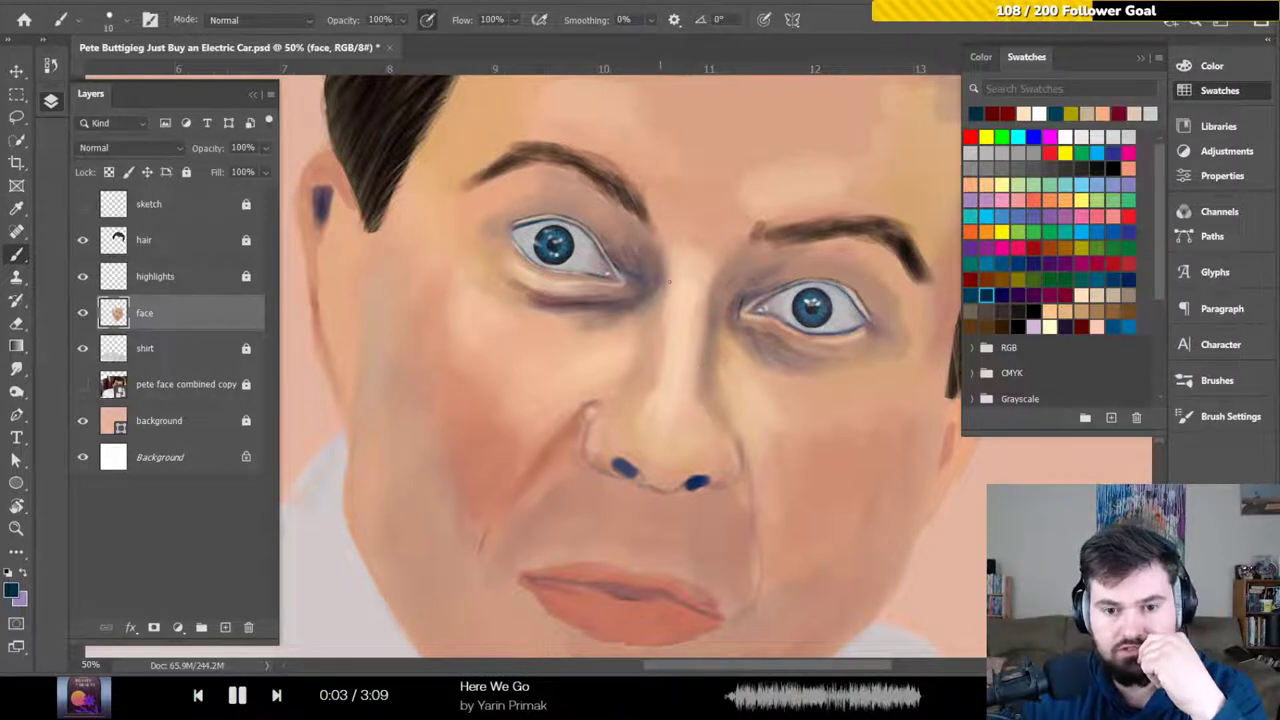
# Try dark blue hatching strokes down both sides of the nose and across its bridge
pyautogui.moveTo(660, 302)
pyautogui.mouseDown()
pyautogui.moveTo(627, 358)
pyautogui.moveTo(620, 395)
pyautogui.mouseUp()
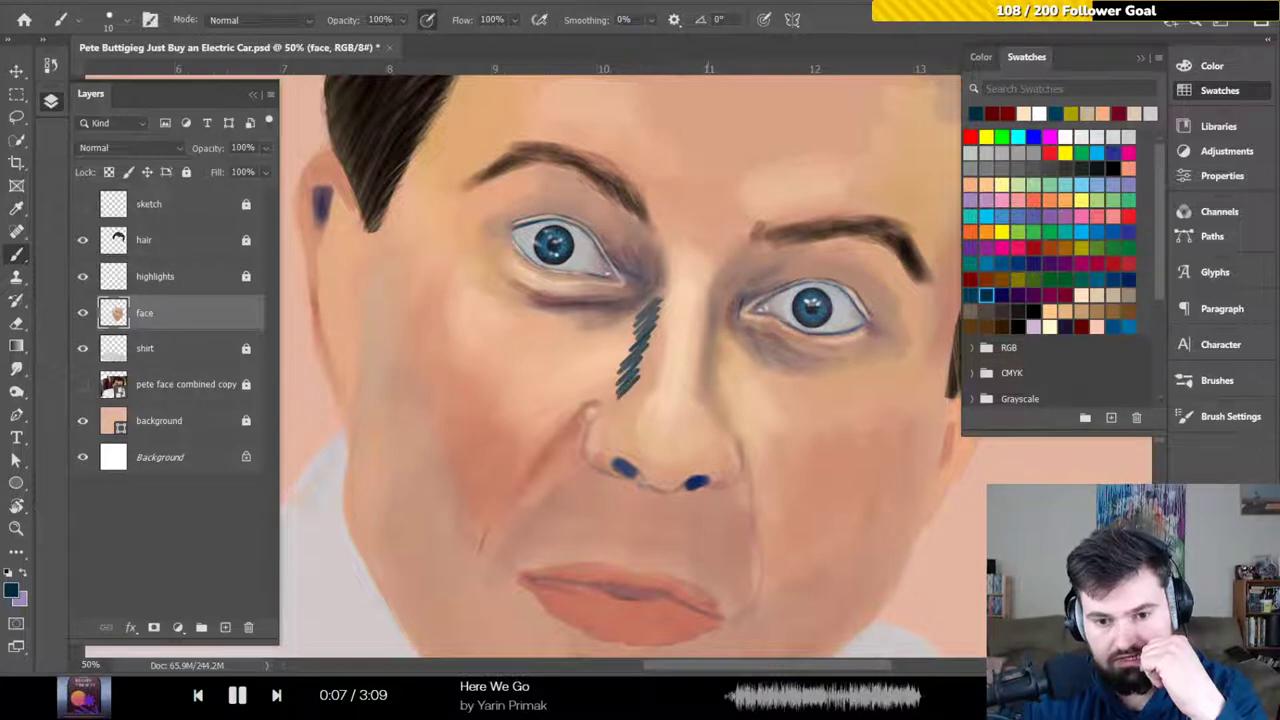
pyautogui.moveTo(722, 305); pyautogui.dragTo(712, 416)
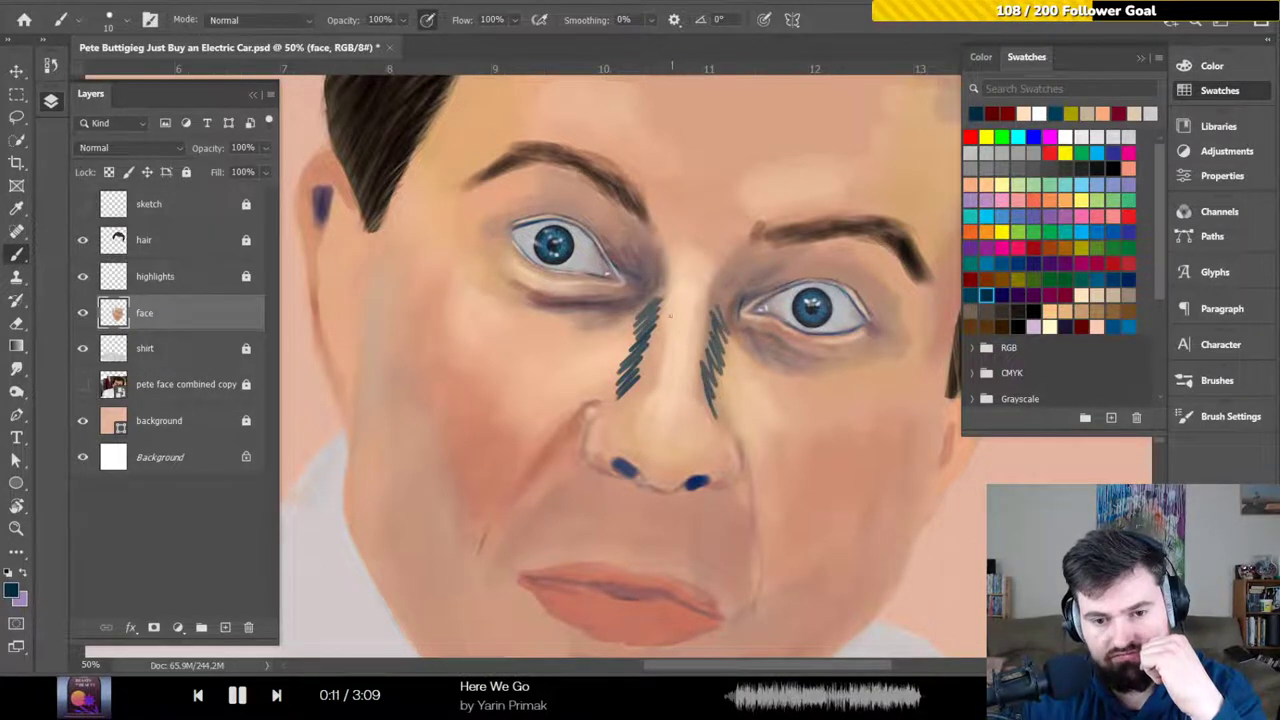
pyautogui.moveTo(696, 282)
pyautogui.mouseDown()
pyautogui.moveTo(674, 407)
pyautogui.moveTo(706, 280)
pyautogui.moveTo(679, 409)
pyautogui.moveTo(701, 289)
pyautogui.moveTo(690, 364)
pyautogui.mouseUp()
pyautogui.moveTo(712, 312)
pyautogui.mouseDown()
pyautogui.moveTo(695, 360)
pyautogui.moveTo(700, 328)
pyautogui.moveTo(660, 320)
pyautogui.mouseUp()
pyautogui.moveTo(710, 328); pyautogui.dragTo(698, 352)
pyautogui.moveTo(680, 302)
pyautogui.mouseDown()
pyautogui.moveTo(648, 338)
pyautogui.moveTo(656, 362)
pyautogui.mouseUp()
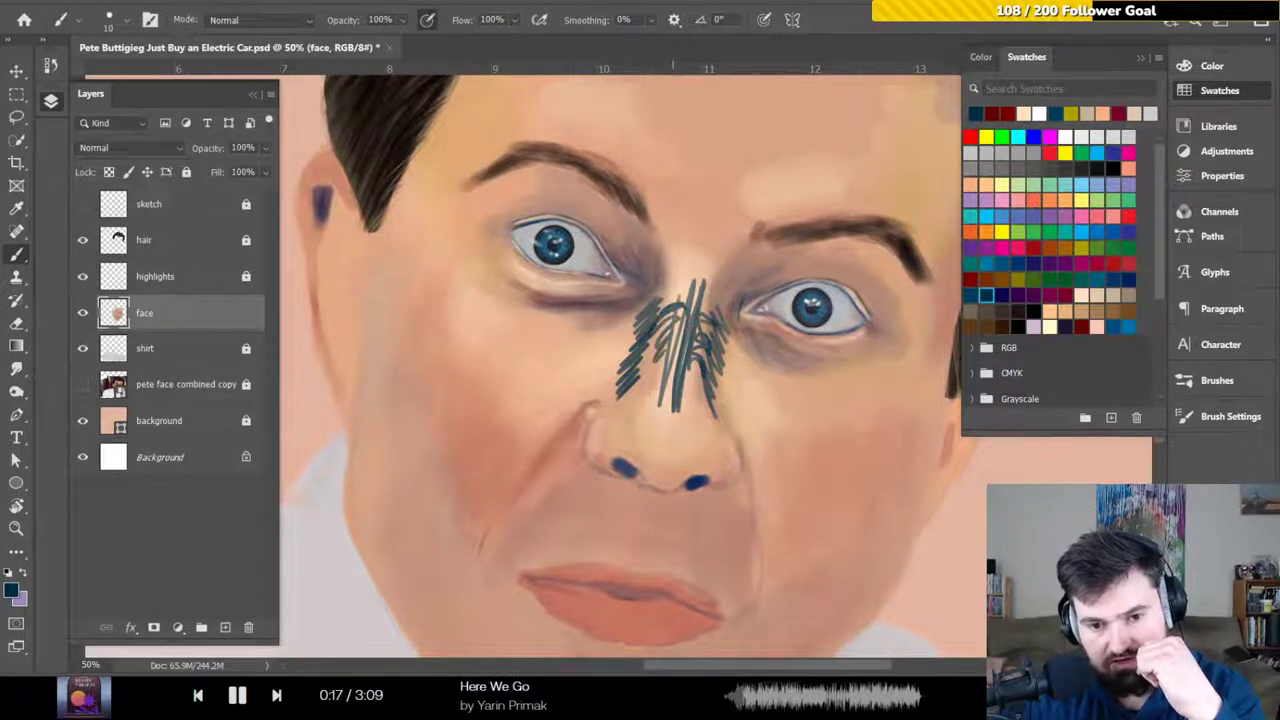
# Undo all the trial hatching strokes on the sides and bridge of the nose
pyautogui.hotkey('ctrl', 'z')
pyautogui.hotkey('ctrl', 'z')
pyautogui.hotkey('ctrl', 'z')
pyautogui.hotkey('ctrl', 'z')
pyautogui.hotkey('ctrl', 'z')
pyautogui.hotkey('ctrl', 'z')
pyautogui.hotkey('ctrl', 'z')
pyautogui.hotkey('ctrl', 'z')
pyautogui.hotkey('ctrl', 'z')
pyautogui.hotkey('ctrl', 'z')
pyautogui.hotkey('ctrl', 'z')
pyautogui.hotkey('ctrl', 'z')
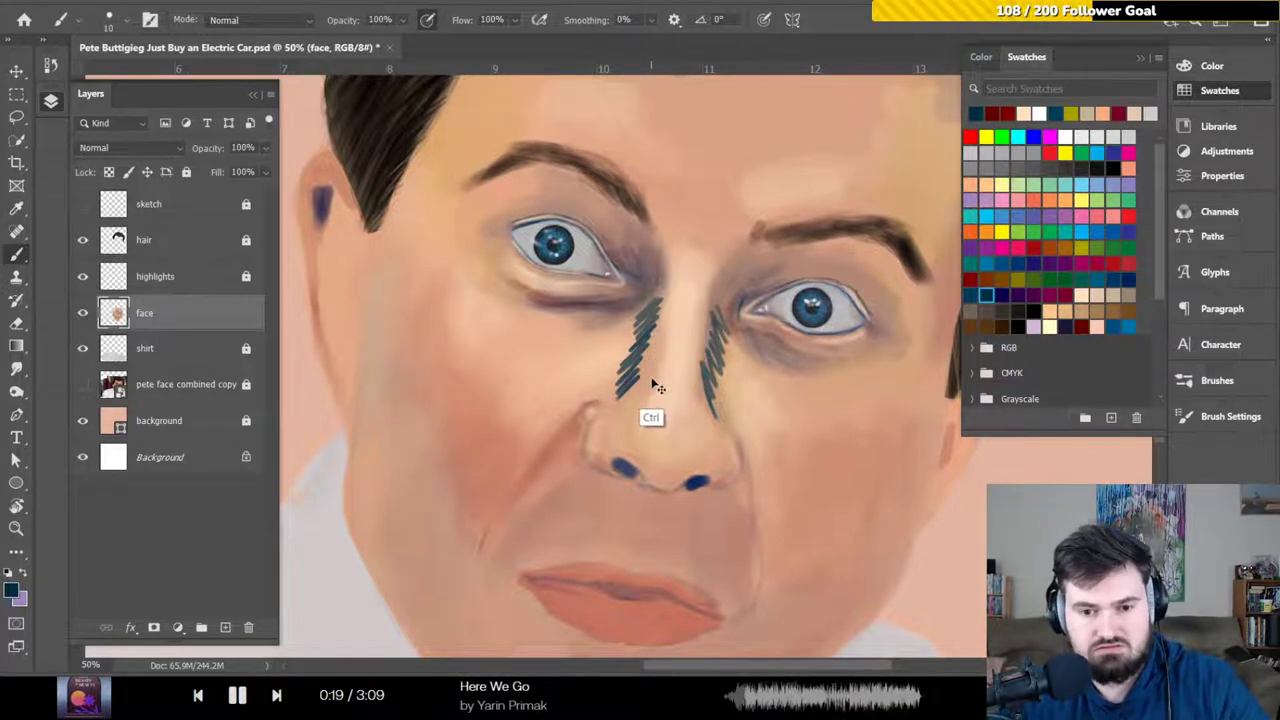
pyautogui.hotkey('ctrl', 'z')
pyautogui.hotkey('ctrl', 'z')
pyautogui.hotkey('ctrl', 's')
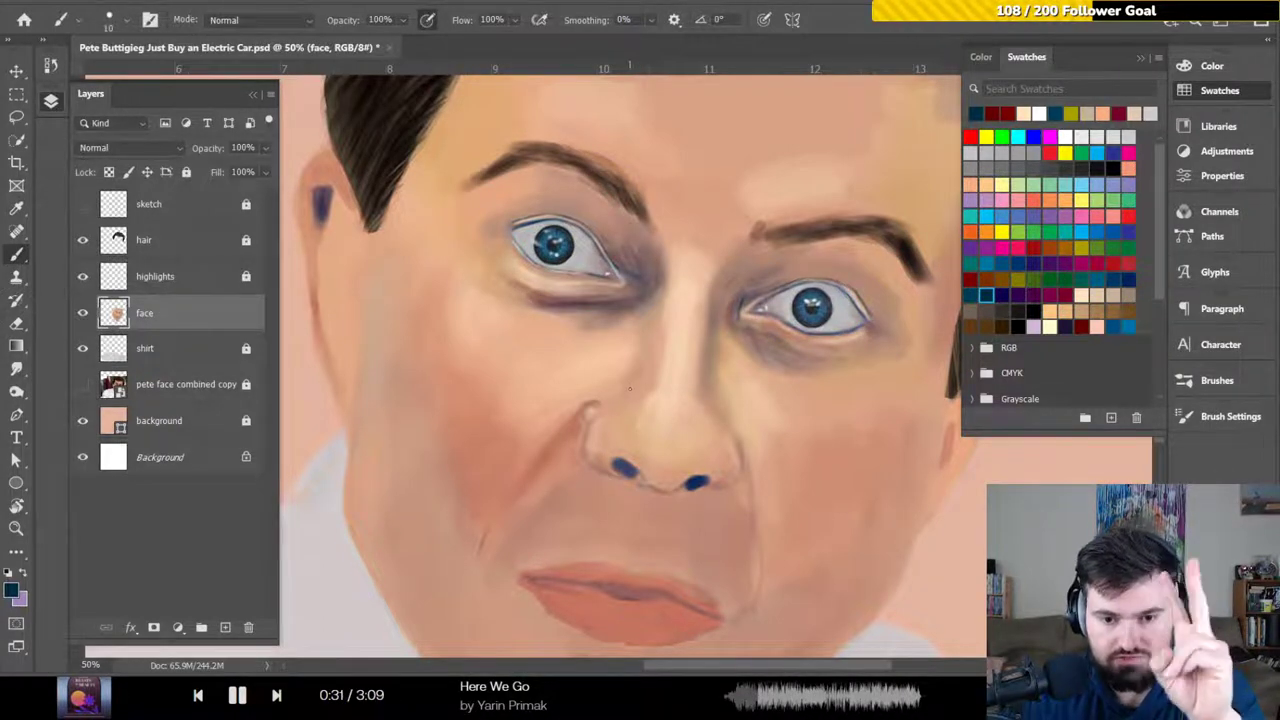
# Refine the shading along the sides of the nose with dark blue and a brownish skin tone sampled beside the bridge
pyautogui.click(627, 397)
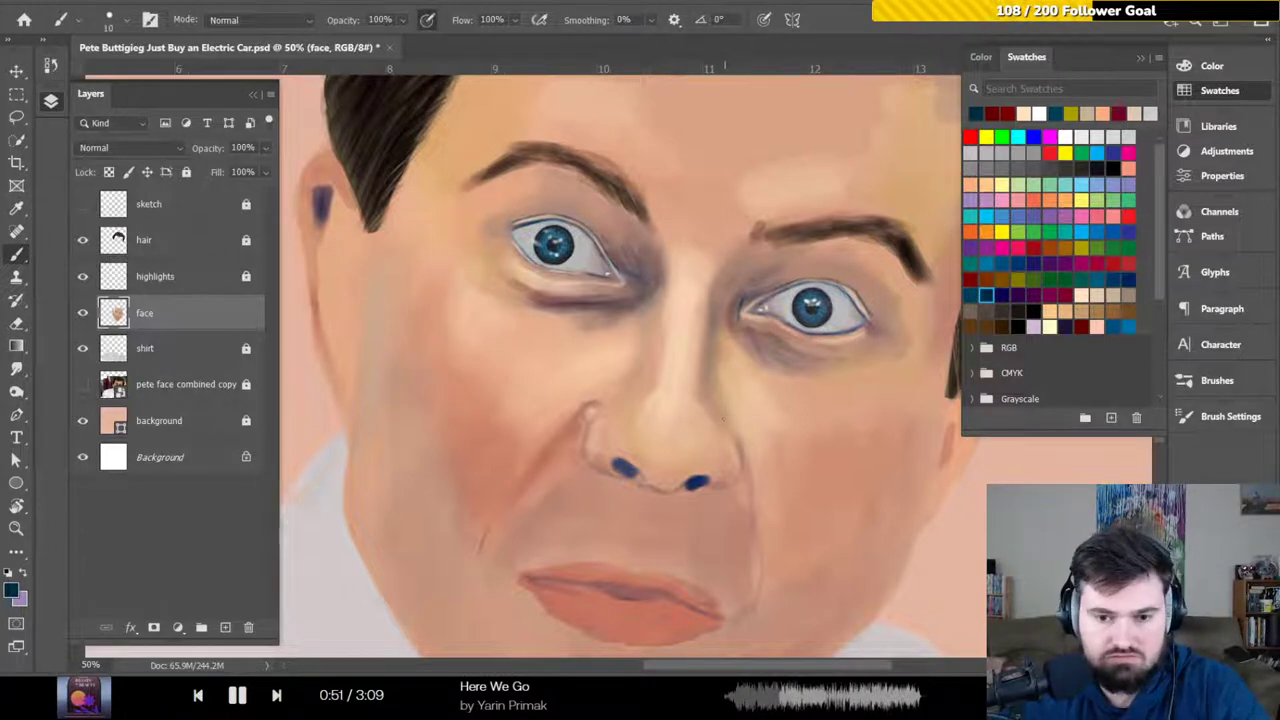
pyautogui.keyDown('alt'); pyautogui.click(710, 352); pyautogui.keyUp('alt')
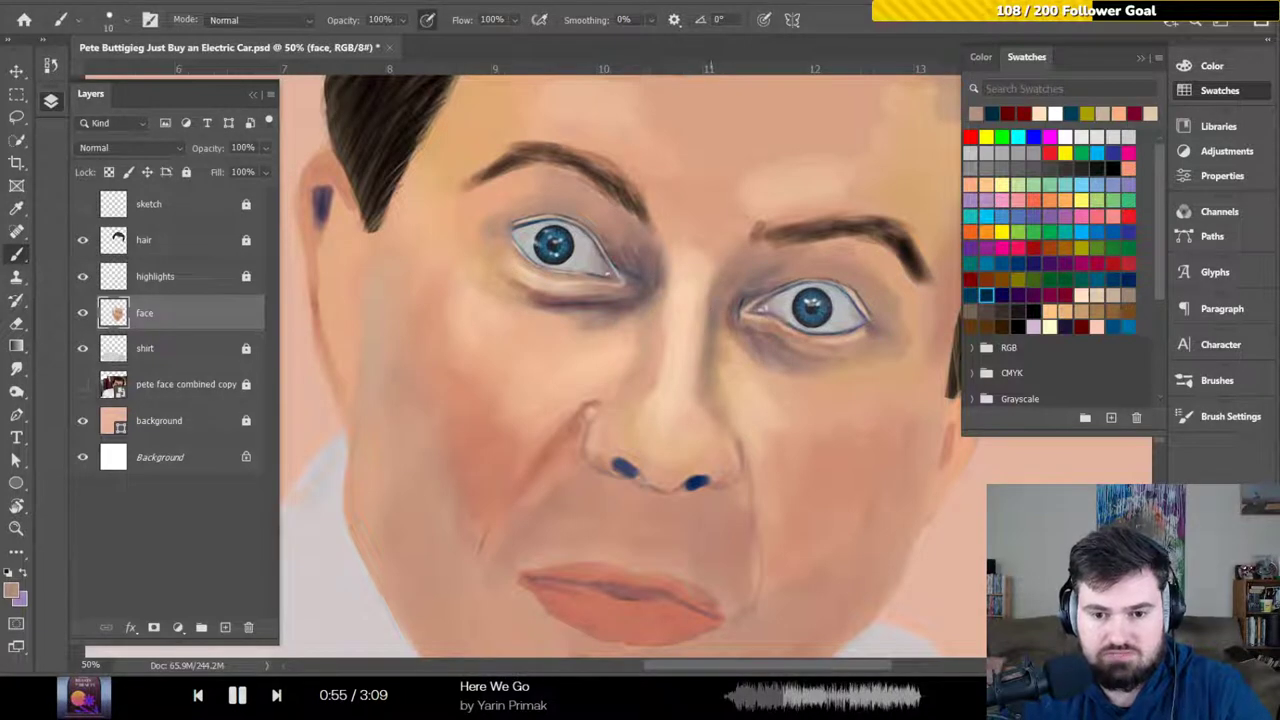
pyautogui.moveTo(694, 366); pyautogui.dragTo(680, 337)
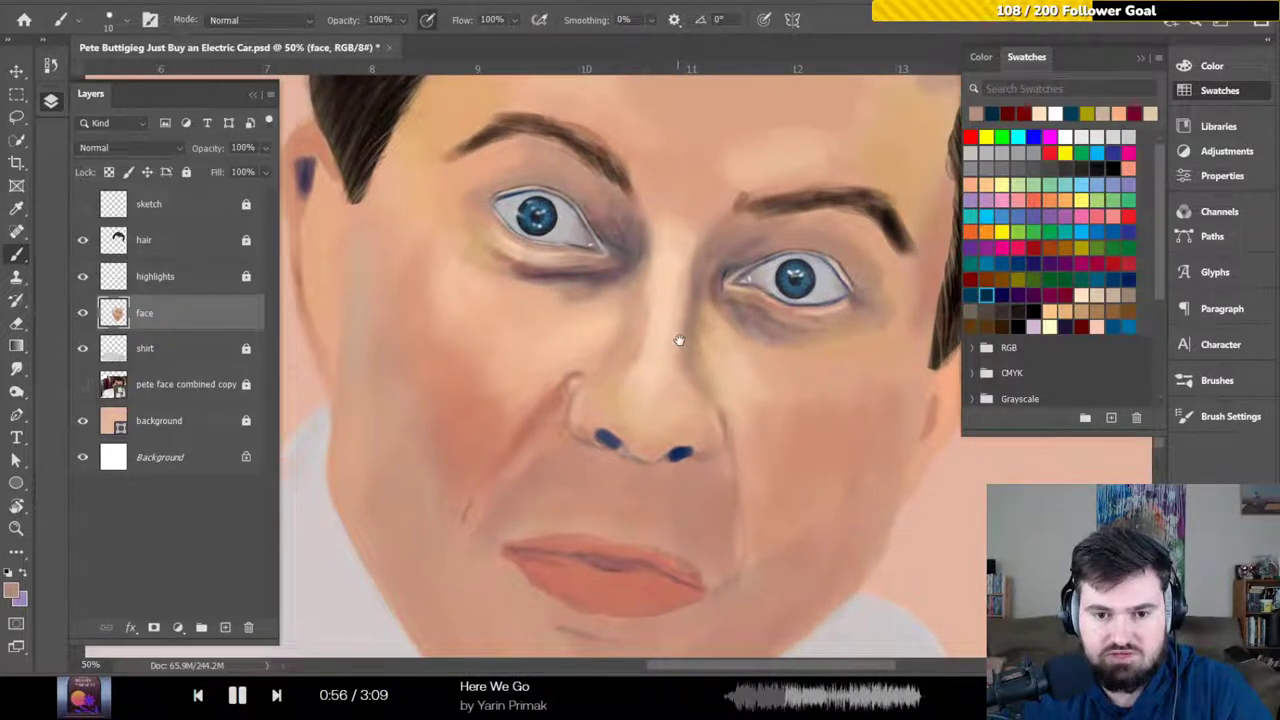
pyautogui.click(991, 113)
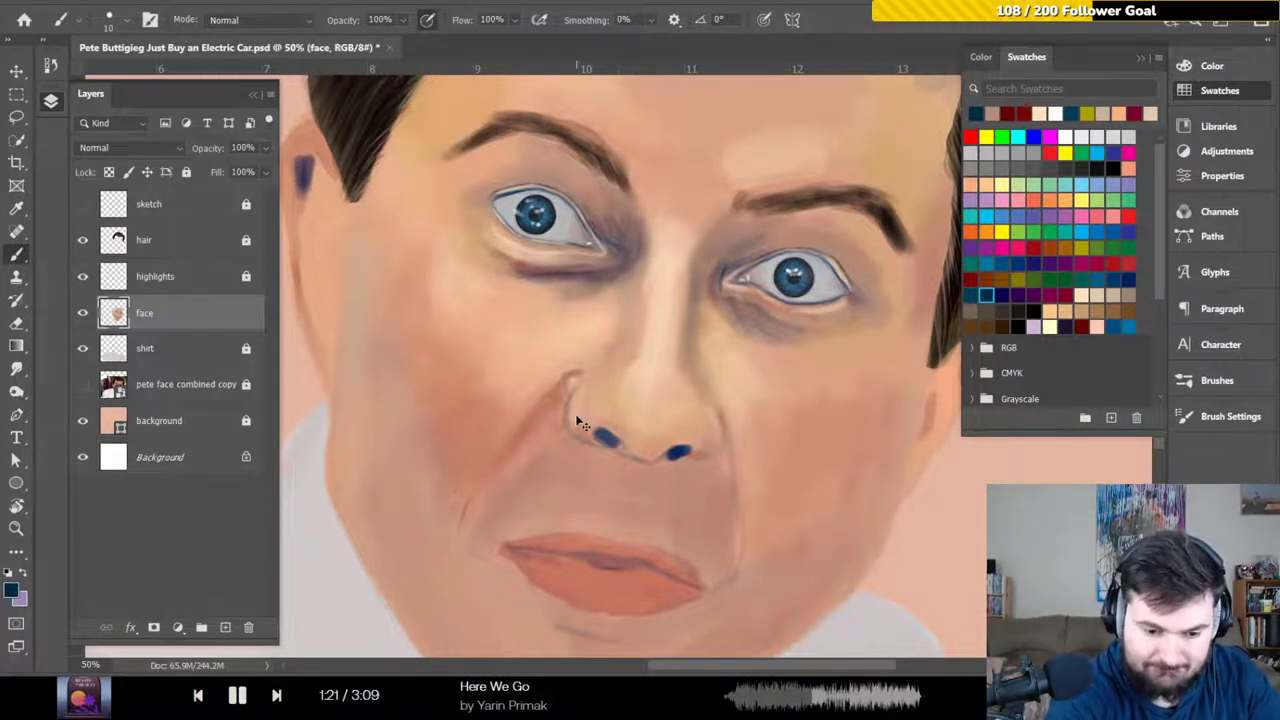
# Examine the whole portrait's face, then look closely at the nose, mouth and chin
pyautogui.hotkey('ctrl', '0')
pyautogui.hotkey('ctrl', '+')
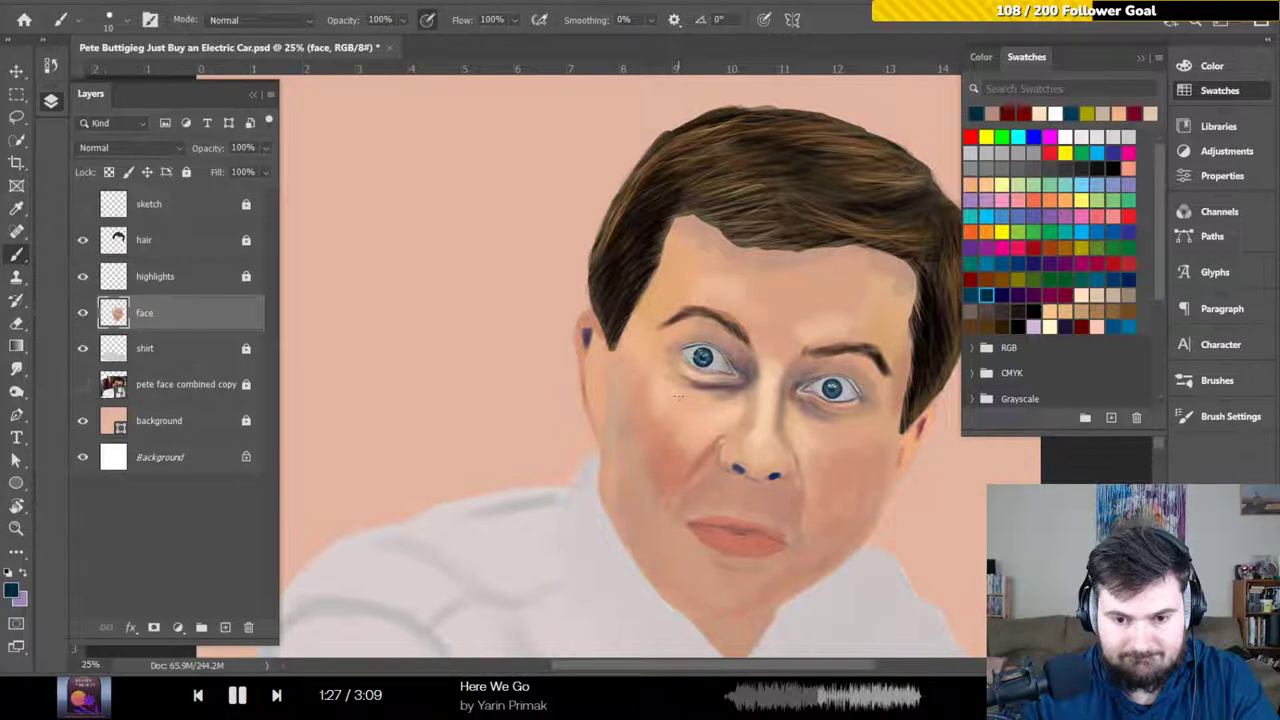
pyautogui.moveTo(678, 397); pyautogui.dragTo(552, 397)
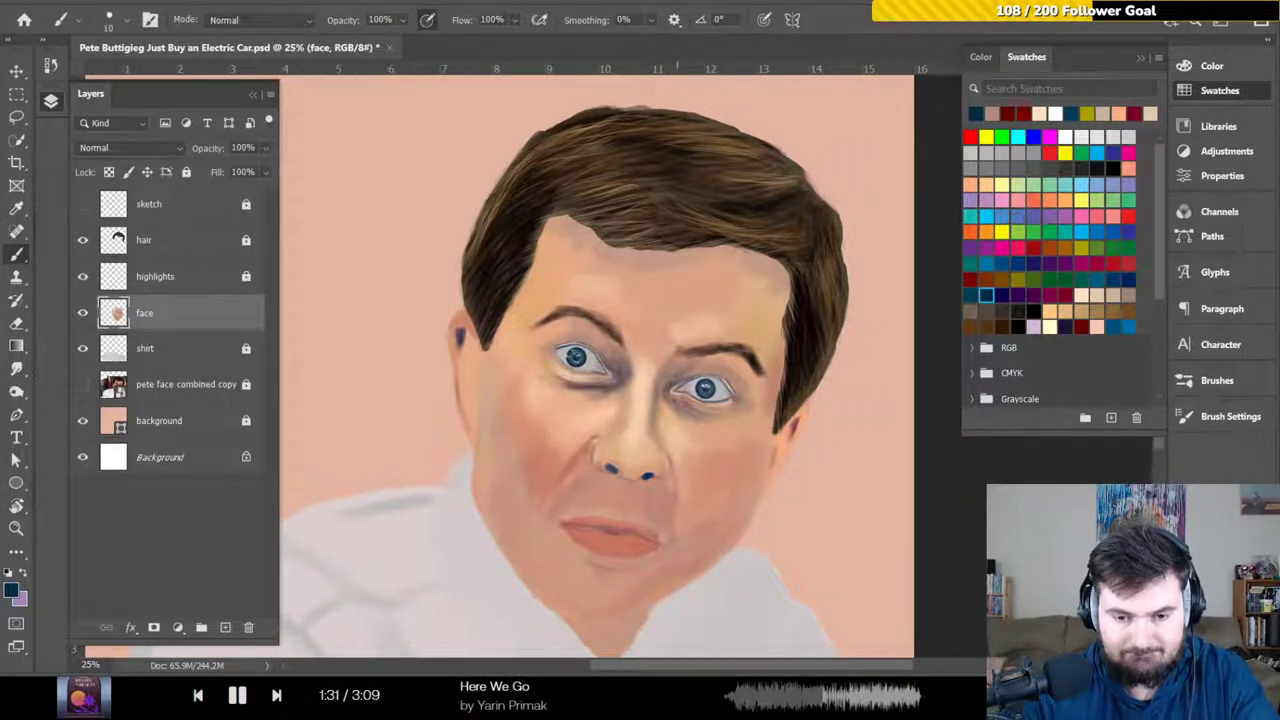
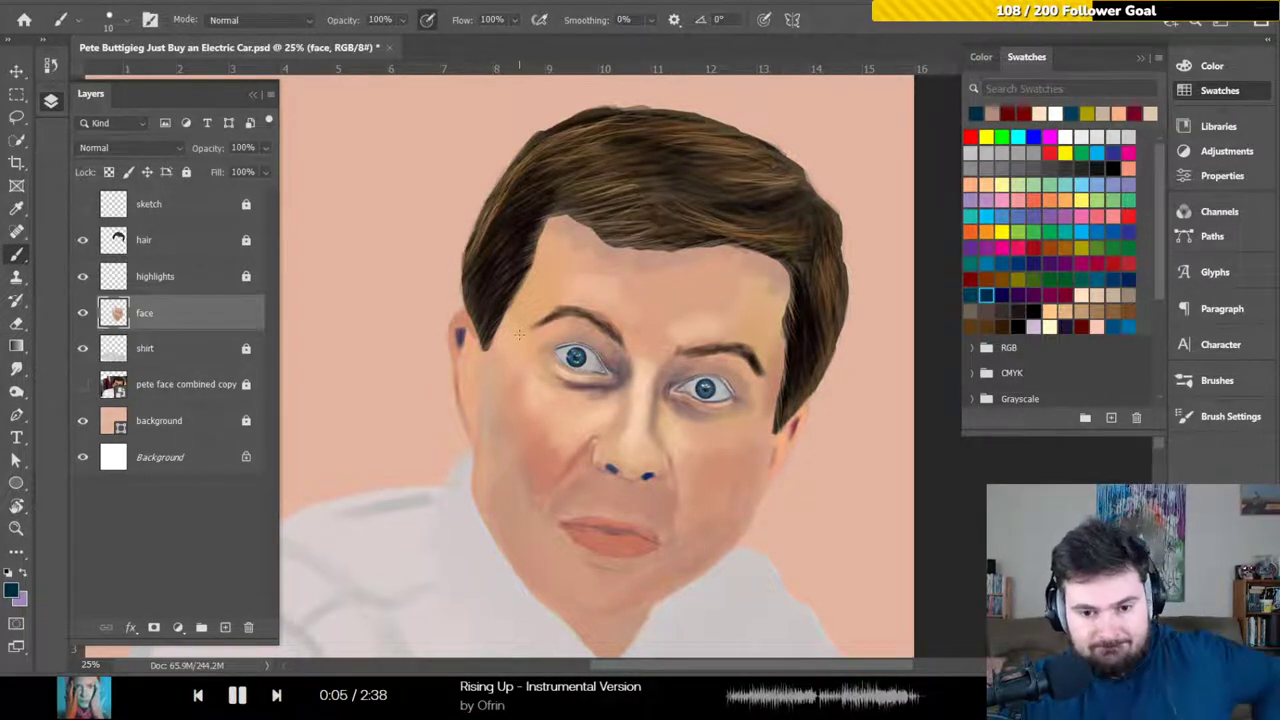
pyautogui.hotkey('ctrl', '+')
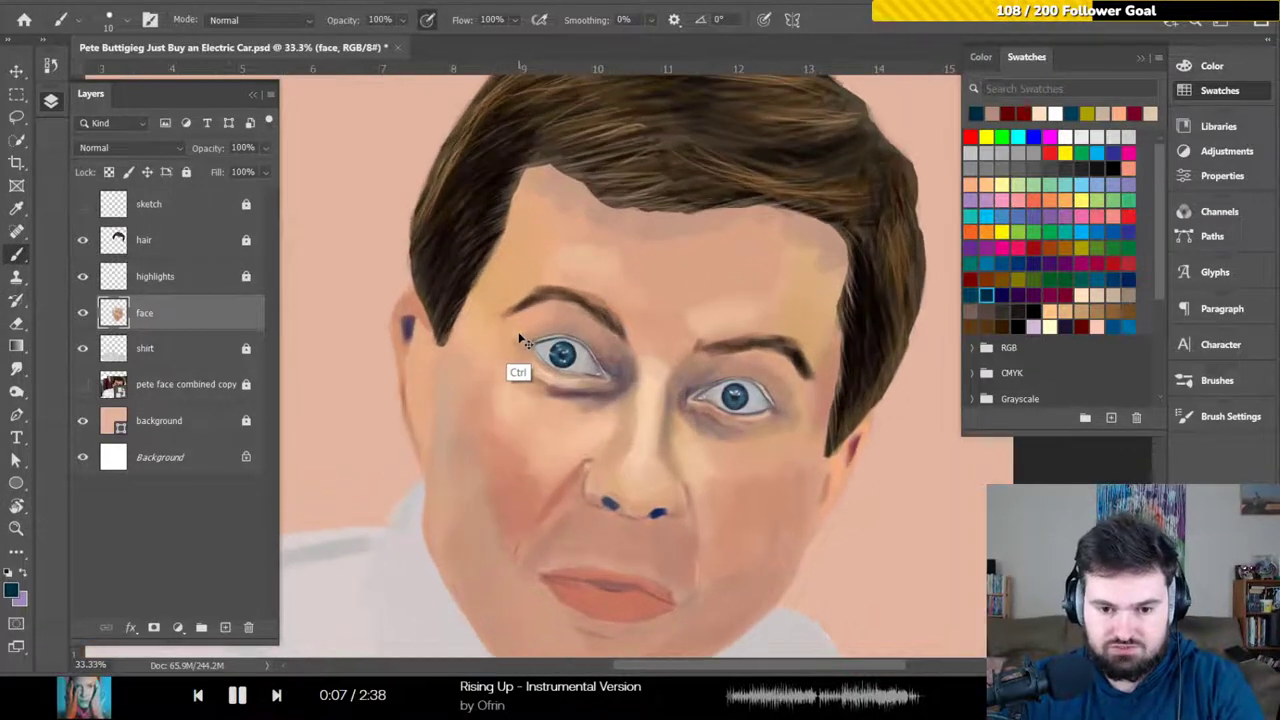
pyautogui.hotkey('ctrl', '+')
pyautogui.hotkey('ctrl', '+')
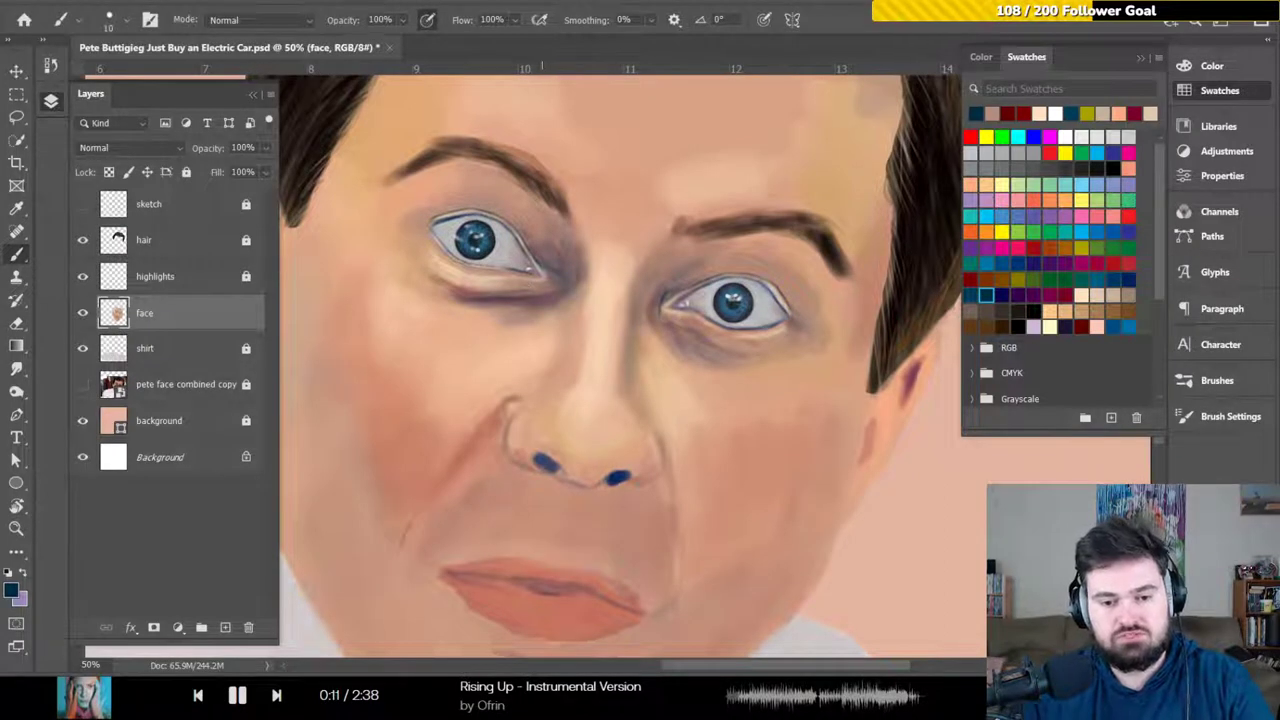
pyautogui.moveTo(519, 428); pyautogui.dragTo(586, 286)
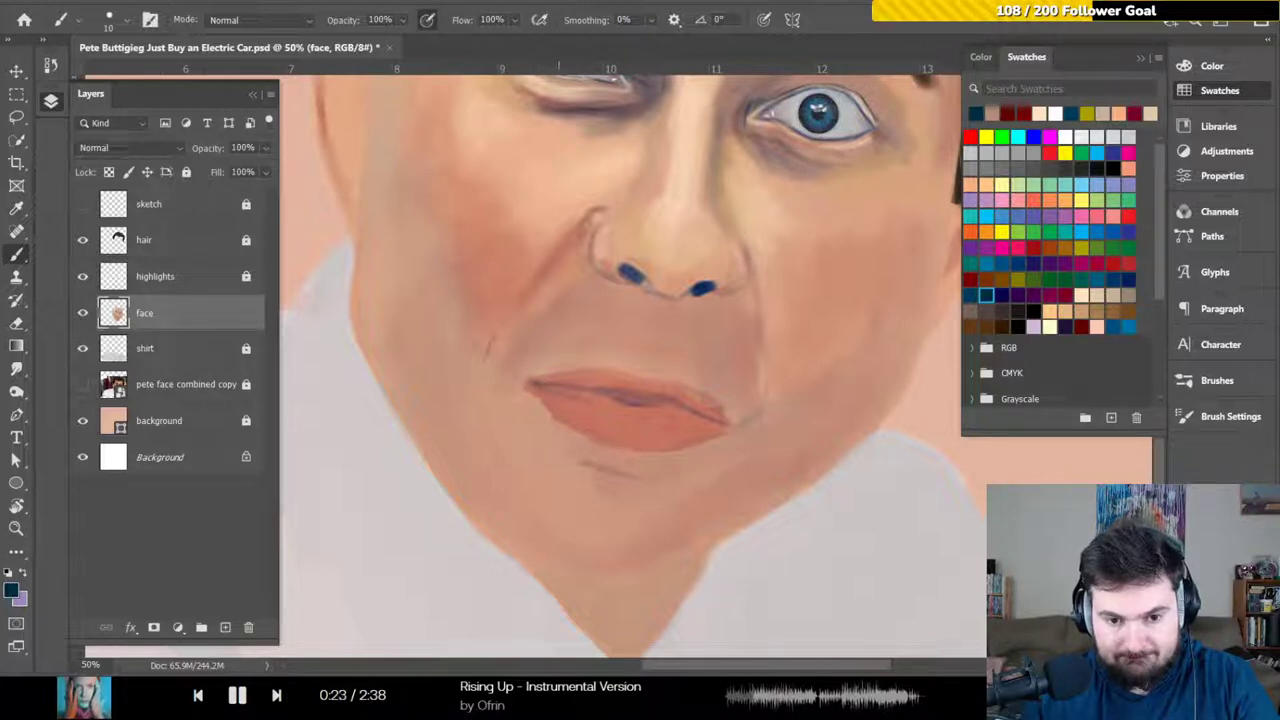
# Define the line between the lips in dark blue, checking it against the sketch layer, and add light peach touches to the lips
pyautogui.moveTo(570, 386)
pyautogui.mouseDown()
pyautogui.moveTo(553, 385)
pyautogui.moveTo(612, 392)
pyautogui.mouseUp()
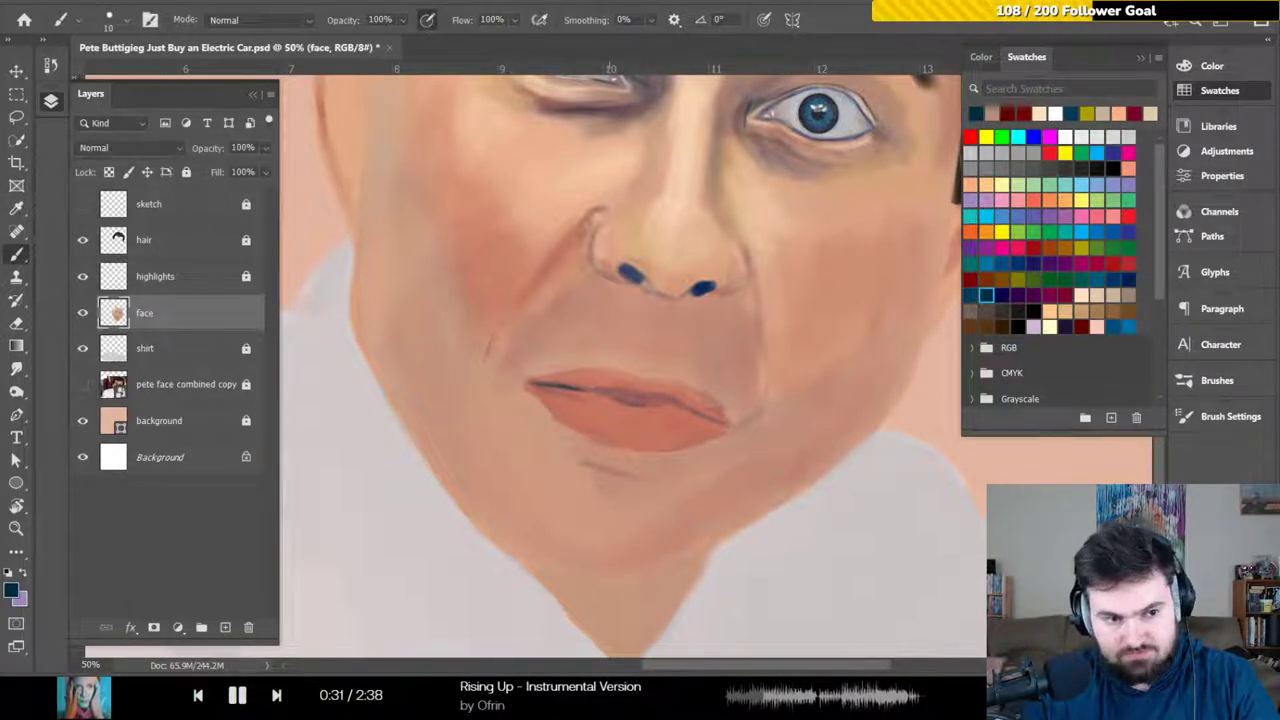
pyautogui.click(83, 204)
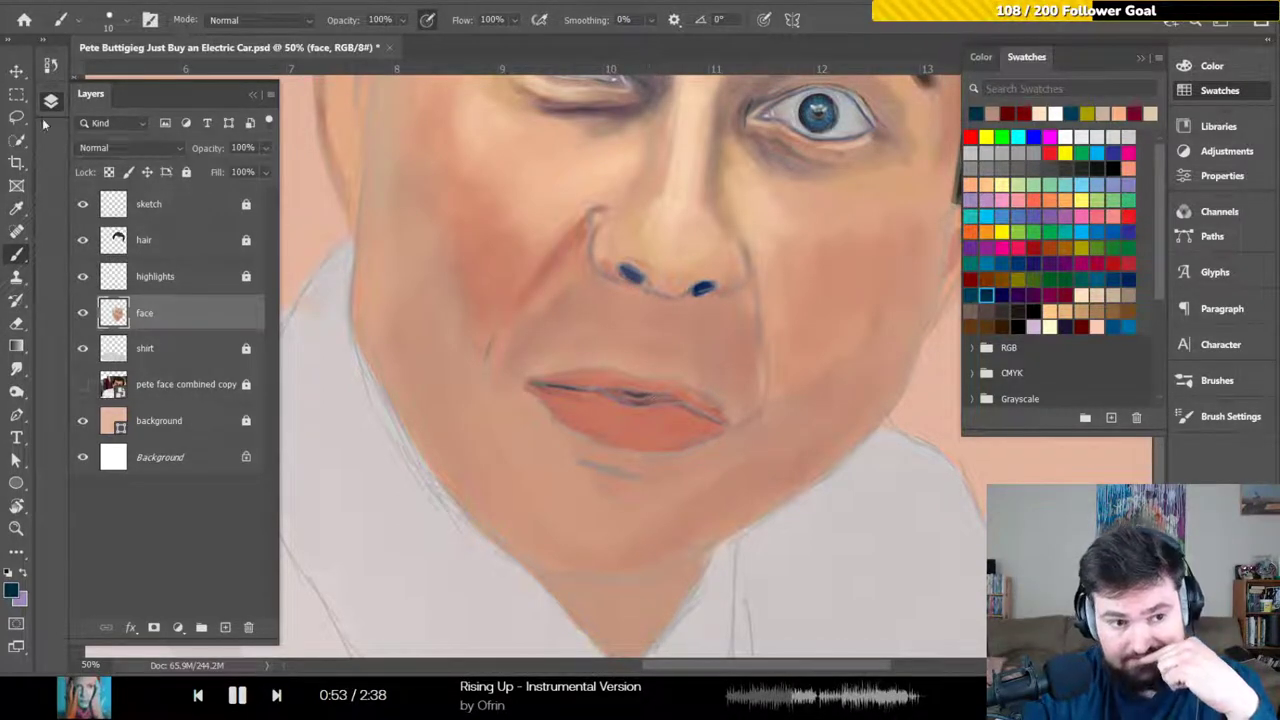
pyautogui.click(83, 203)
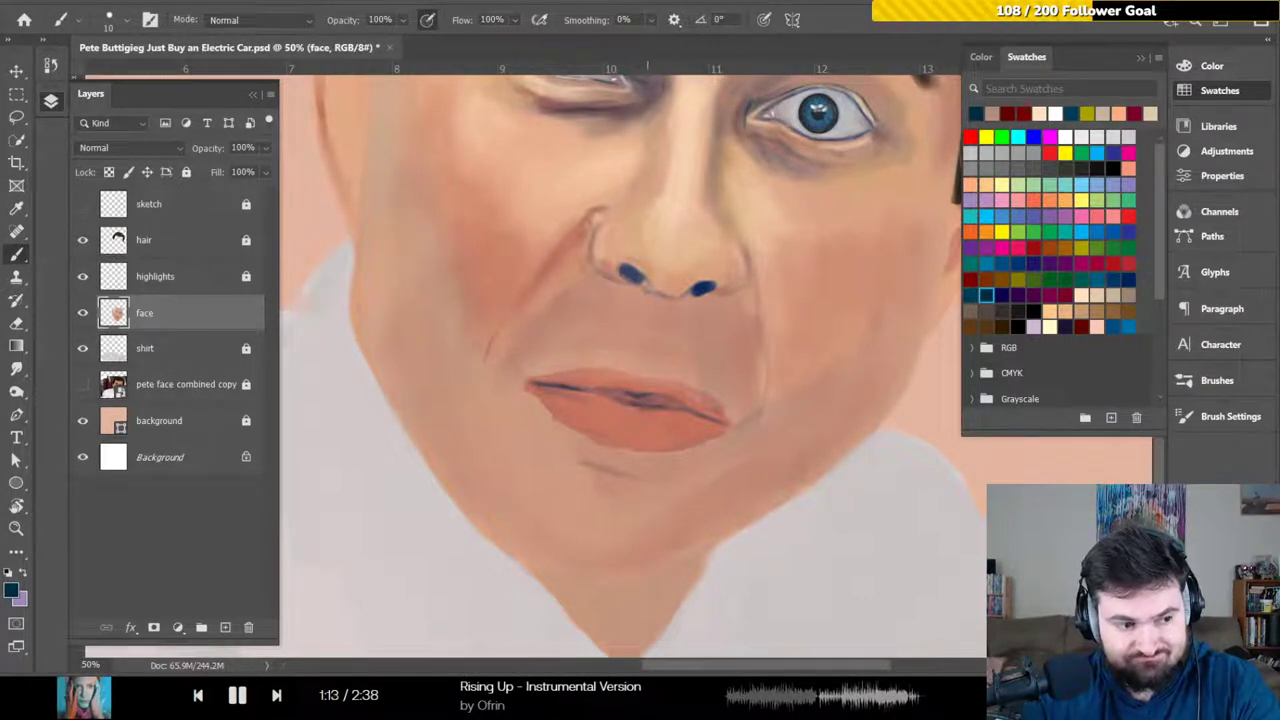
pyautogui.click(975, 181)
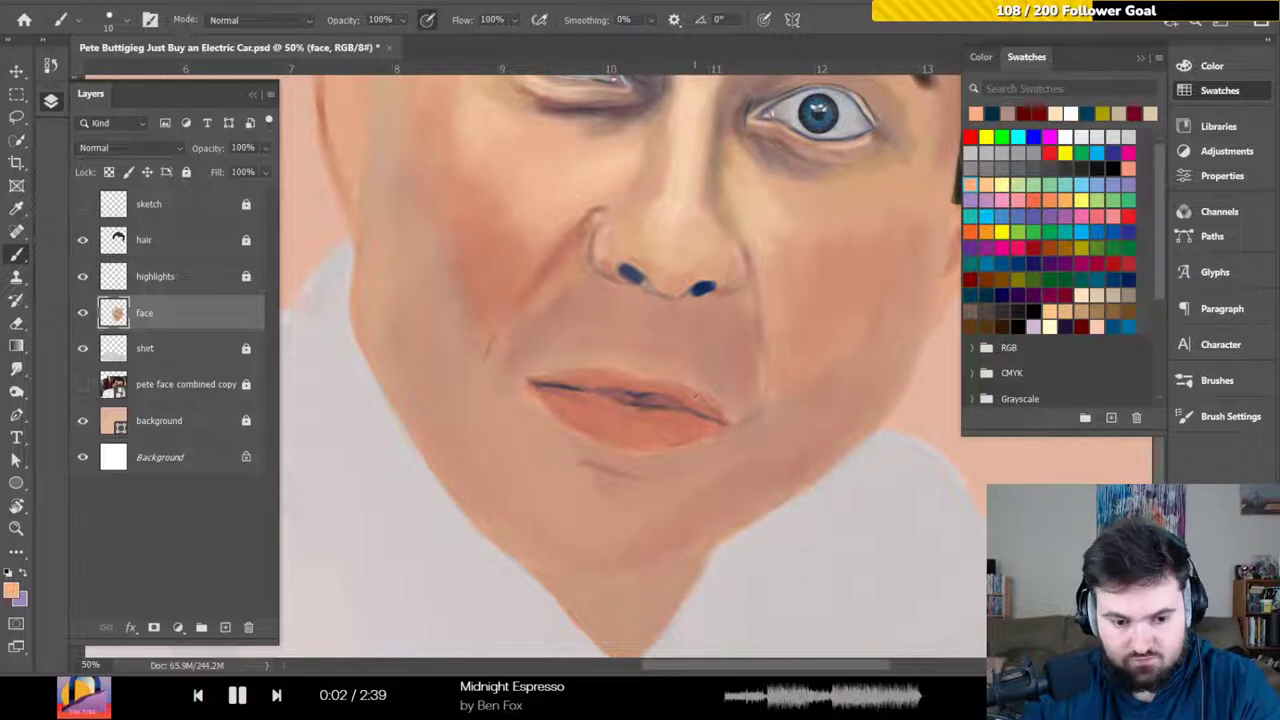
# Skip to the next music track in the Artlist browser window, look over the track list, and return to Photoshop
pyautogui.click(277, 700)
pyautogui.scroll(-5, 310, 620)
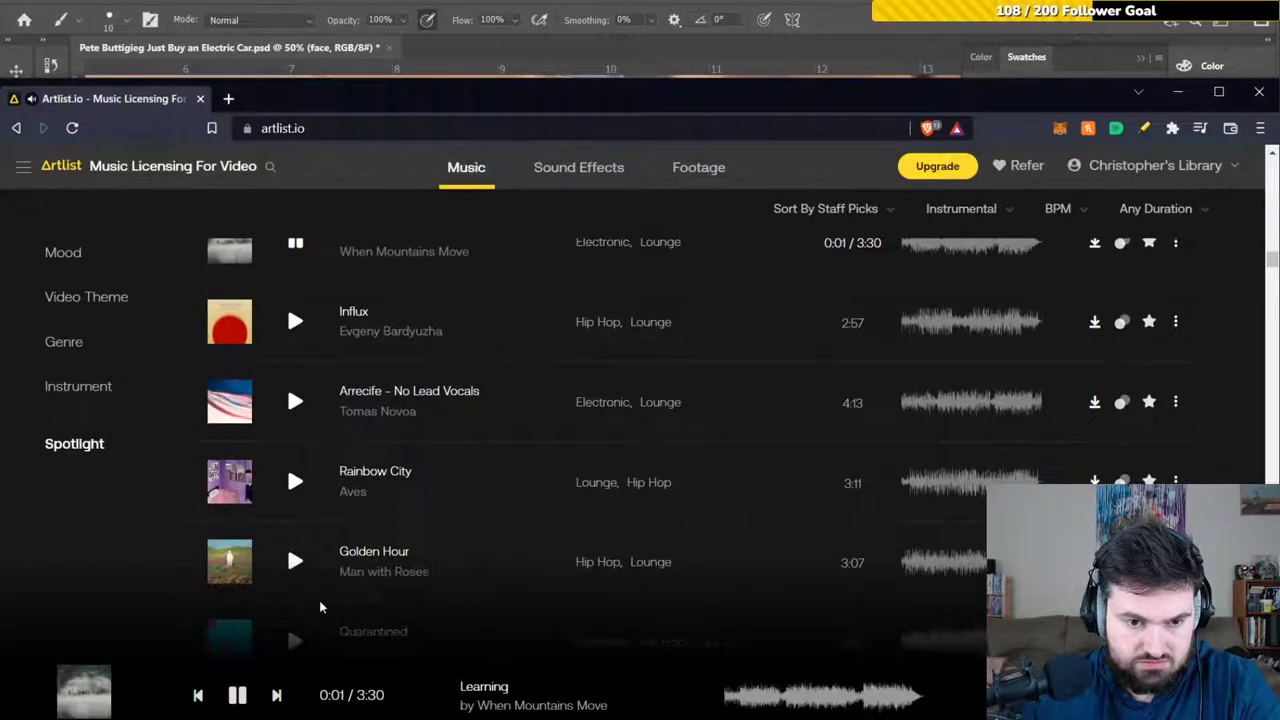
pyautogui.scroll(1, 320, 607)
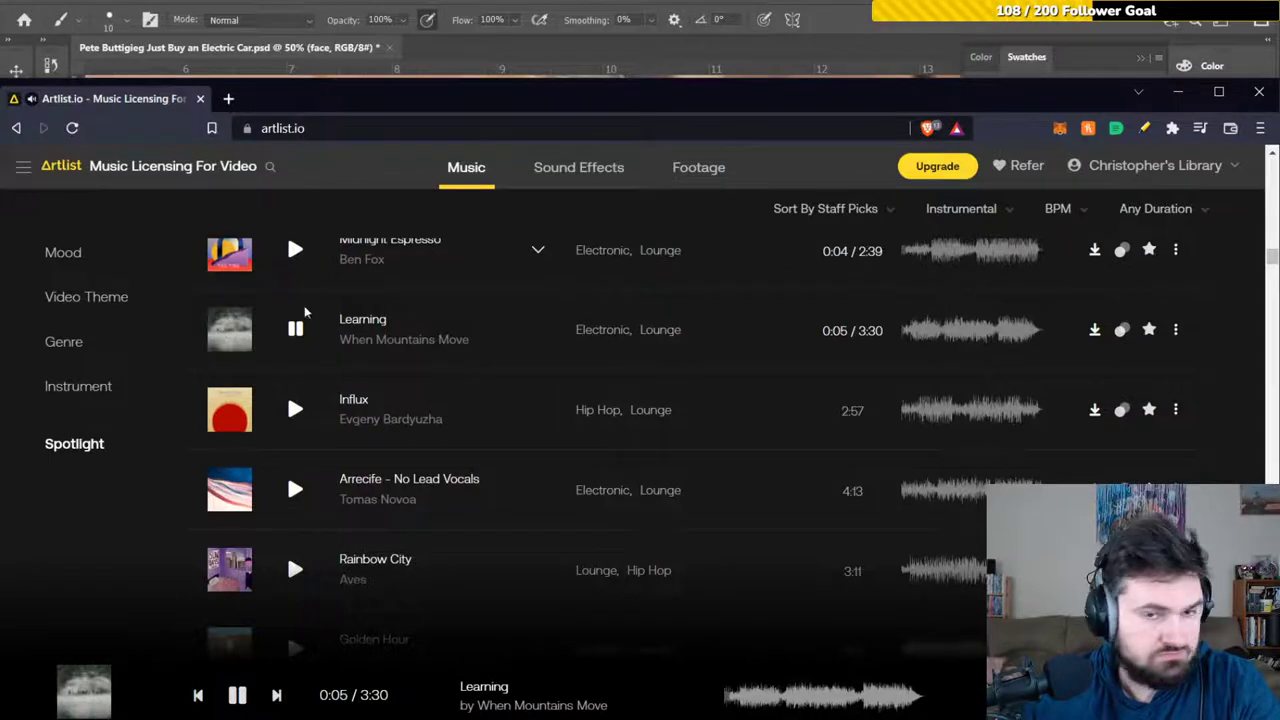
pyautogui.hotkey('alt', 'Tab')
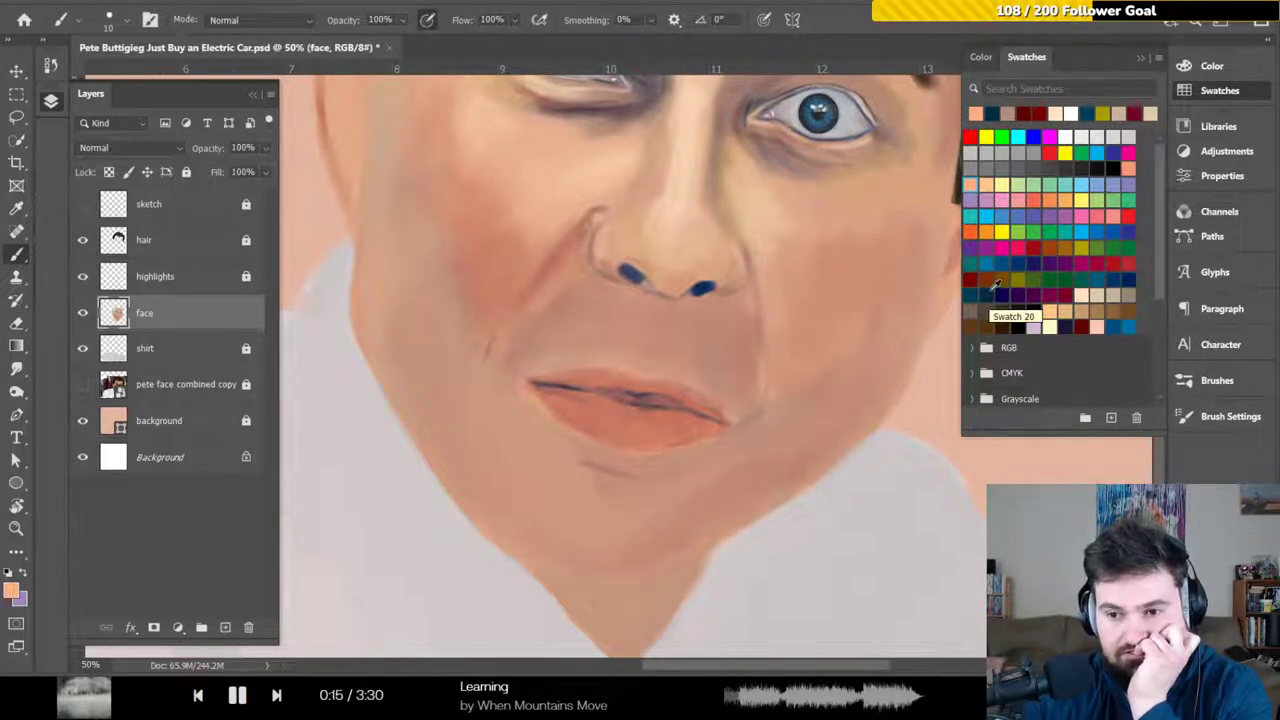
# Browse the swatch groups, including RGB, CMYK, Grayscale, Pastel, Light and Pure, for a suitable paint colour
pyautogui.click(1111, 327)
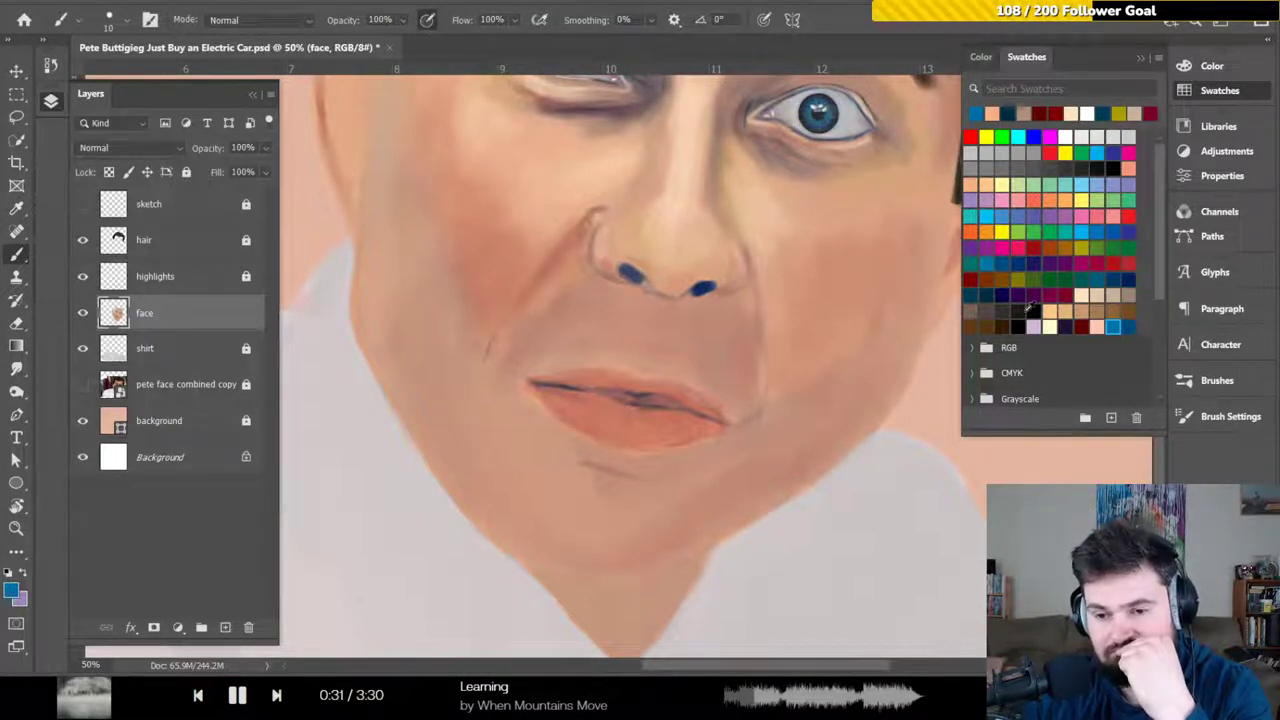
pyautogui.click(972, 347)
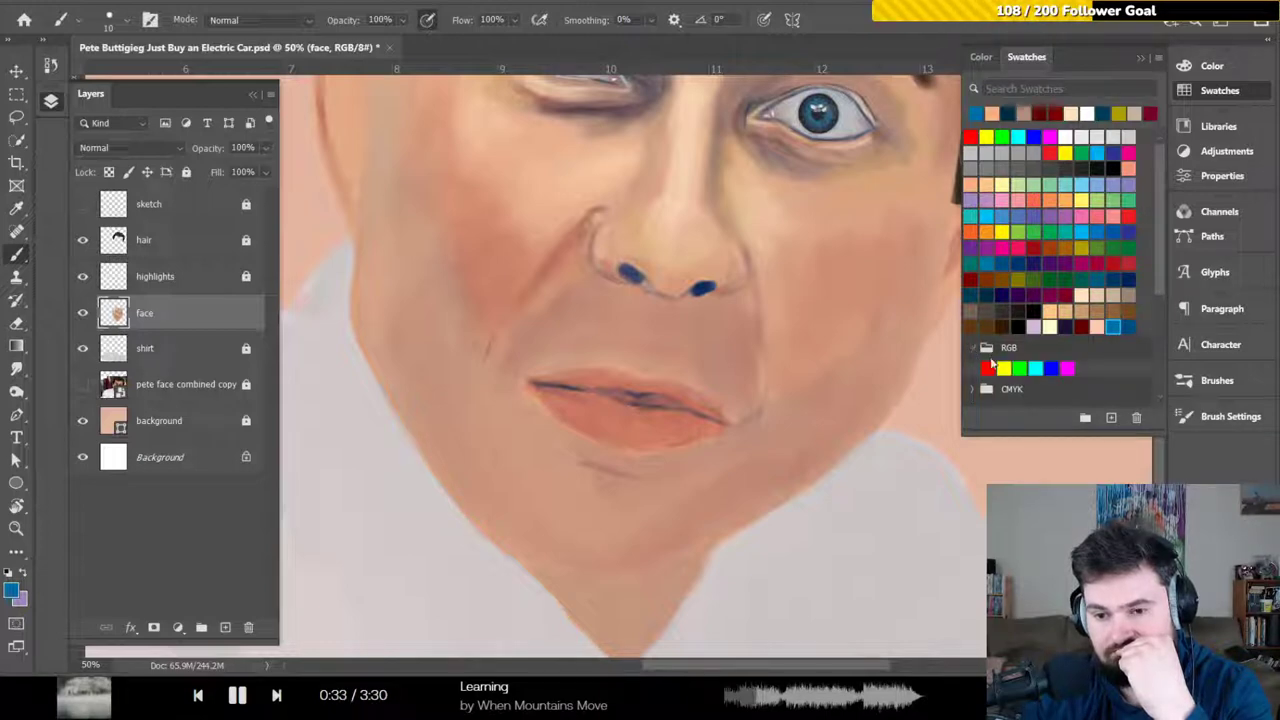
pyautogui.moveTo(1160, 280); pyautogui.dragTo(1156, 336)
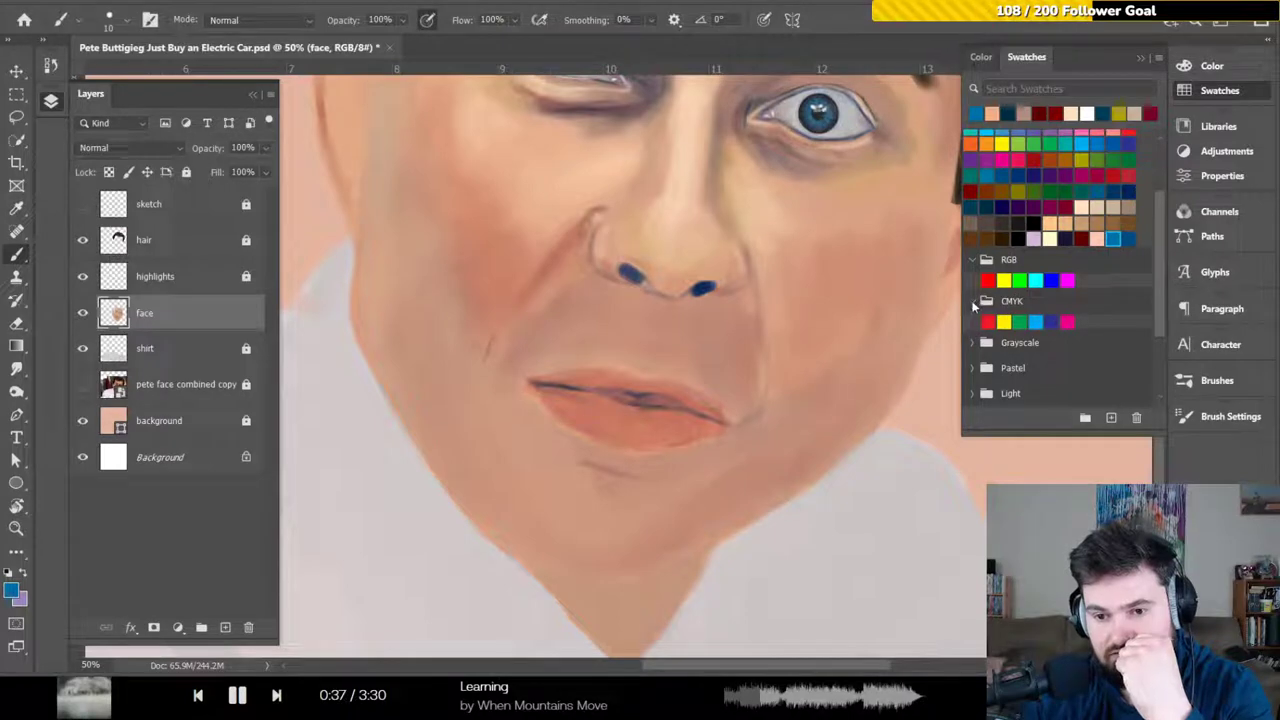
pyautogui.click(972, 259)
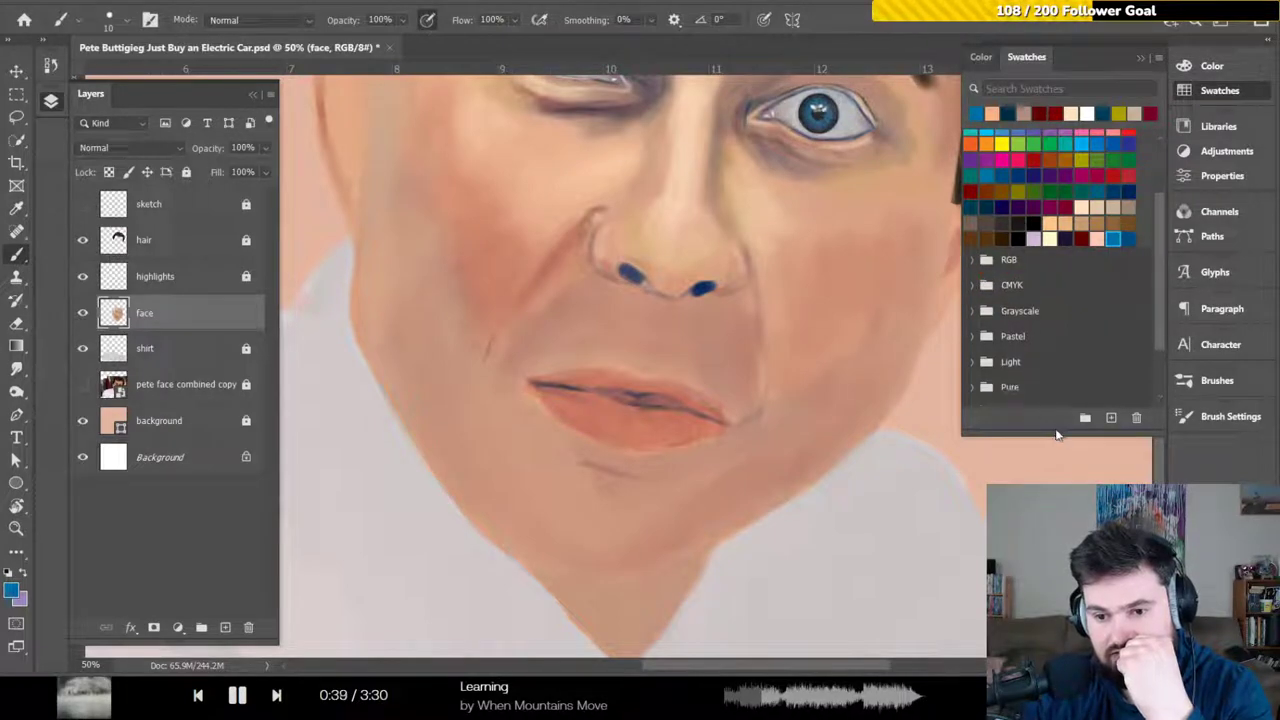
pyautogui.moveTo(1057, 434); pyautogui.dragTo(1057, 590)
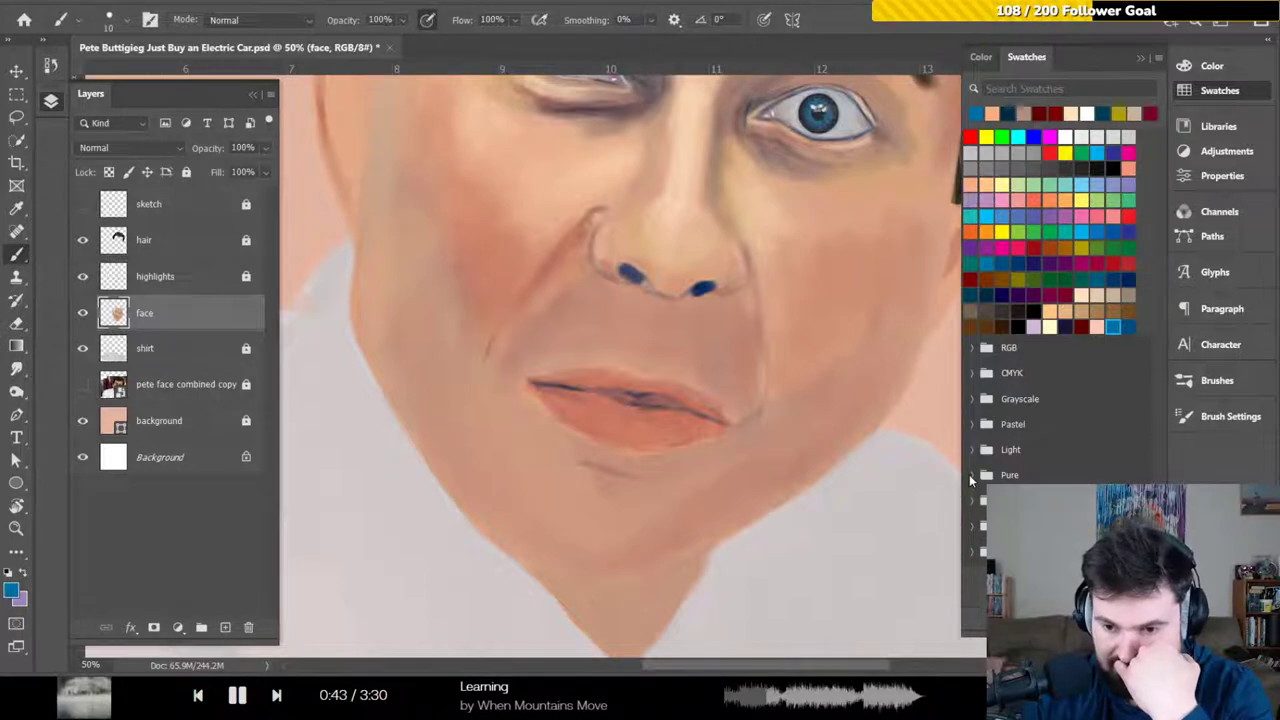
pyautogui.click(971, 476)
pyautogui.click(971, 476)
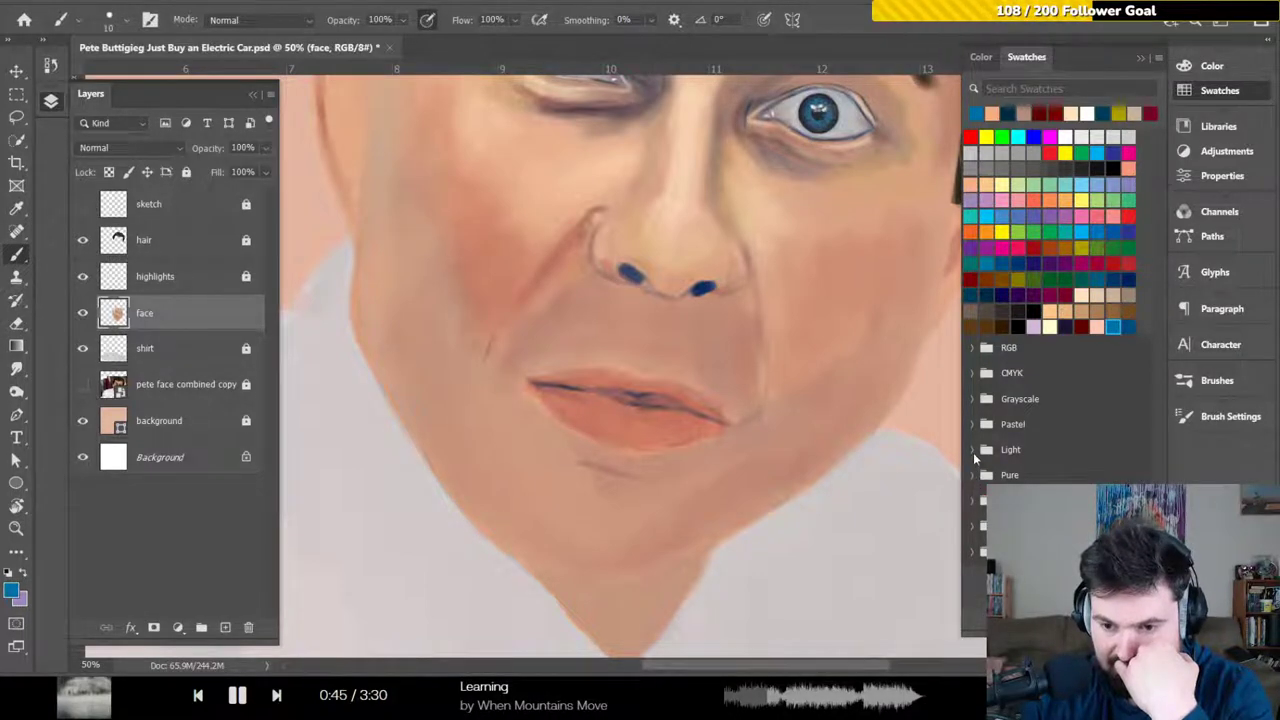
pyautogui.click(971, 450)
pyautogui.click(971, 452)
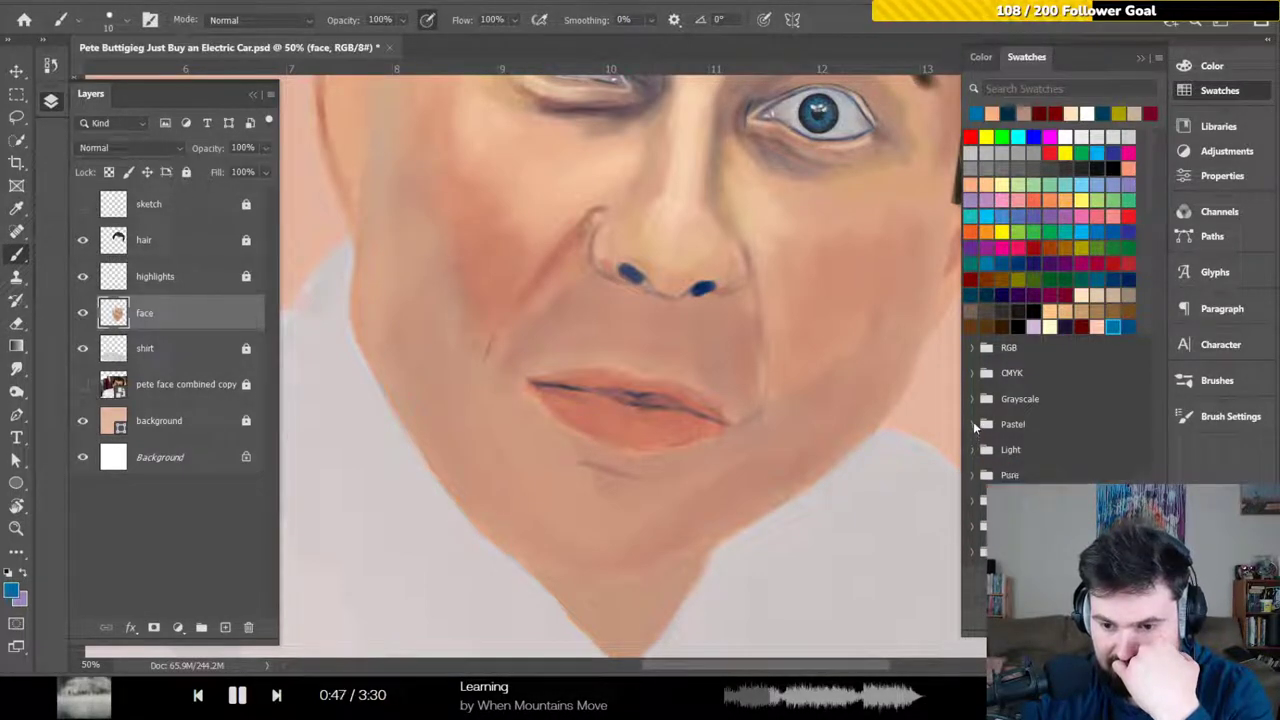
pyautogui.click(975, 426)
pyautogui.click(975, 426)
pyautogui.click(972, 399)
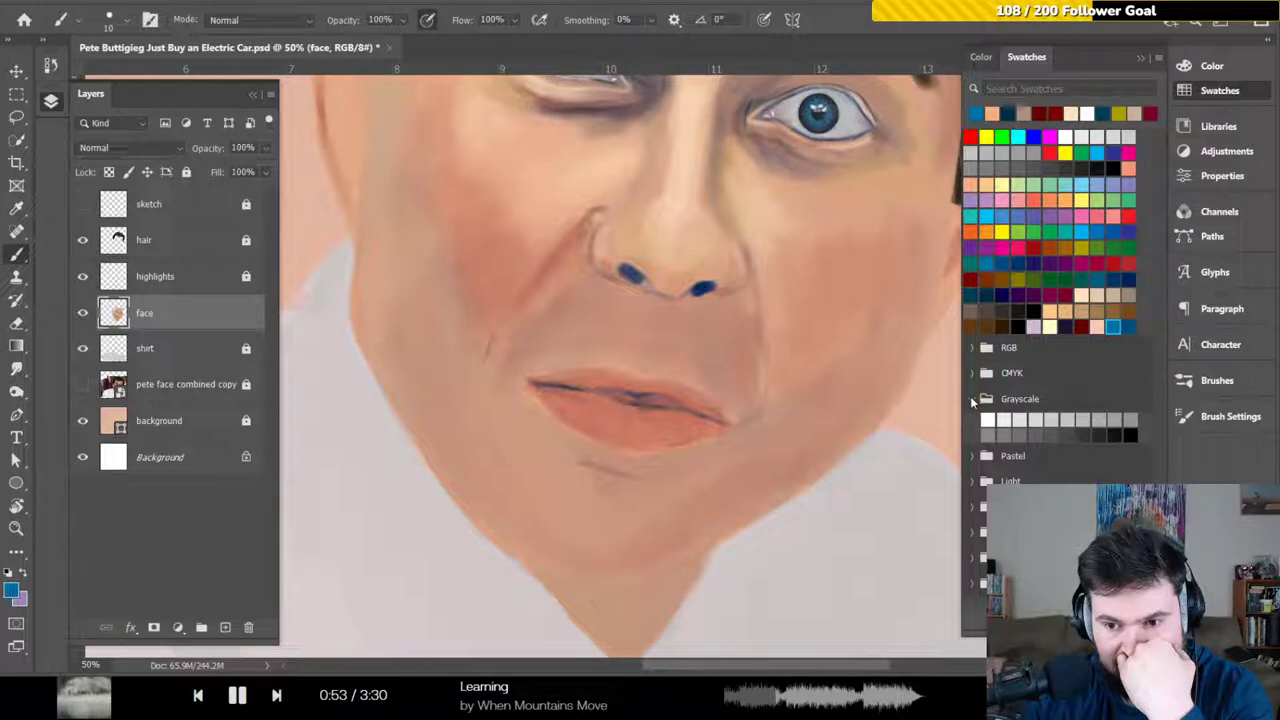
pyautogui.click(973, 399)
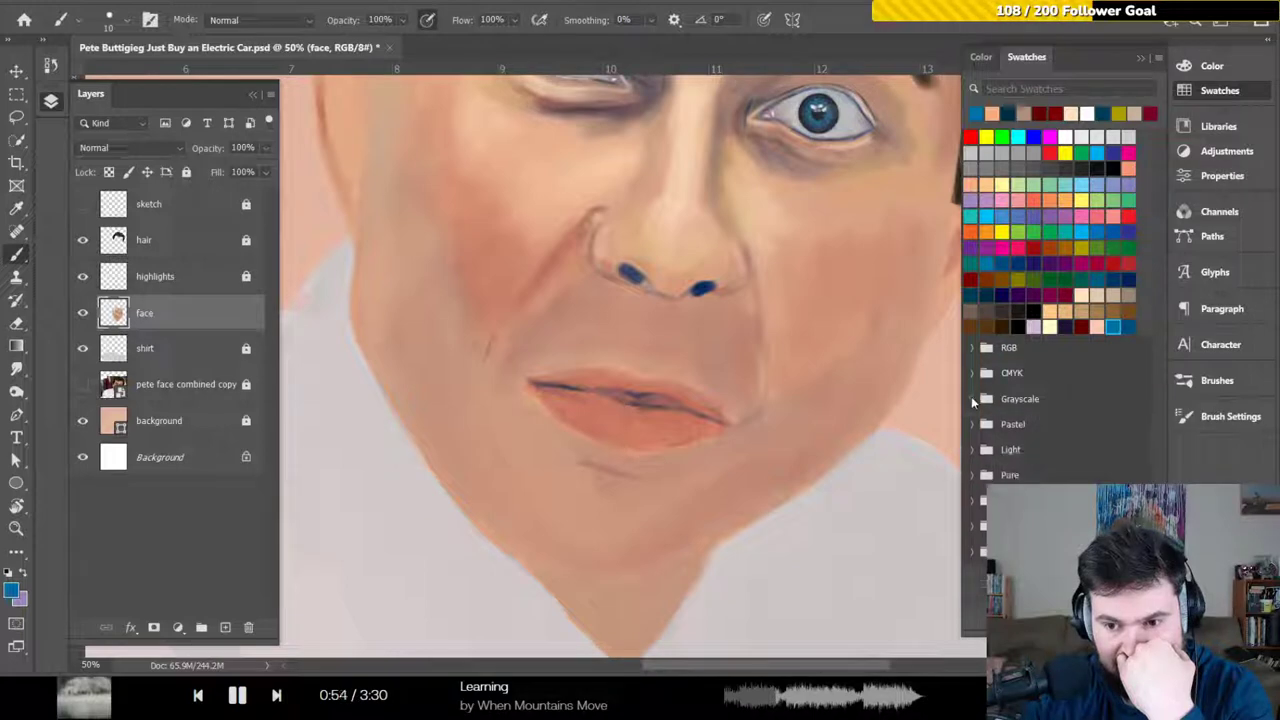
pyautogui.click(970, 501)
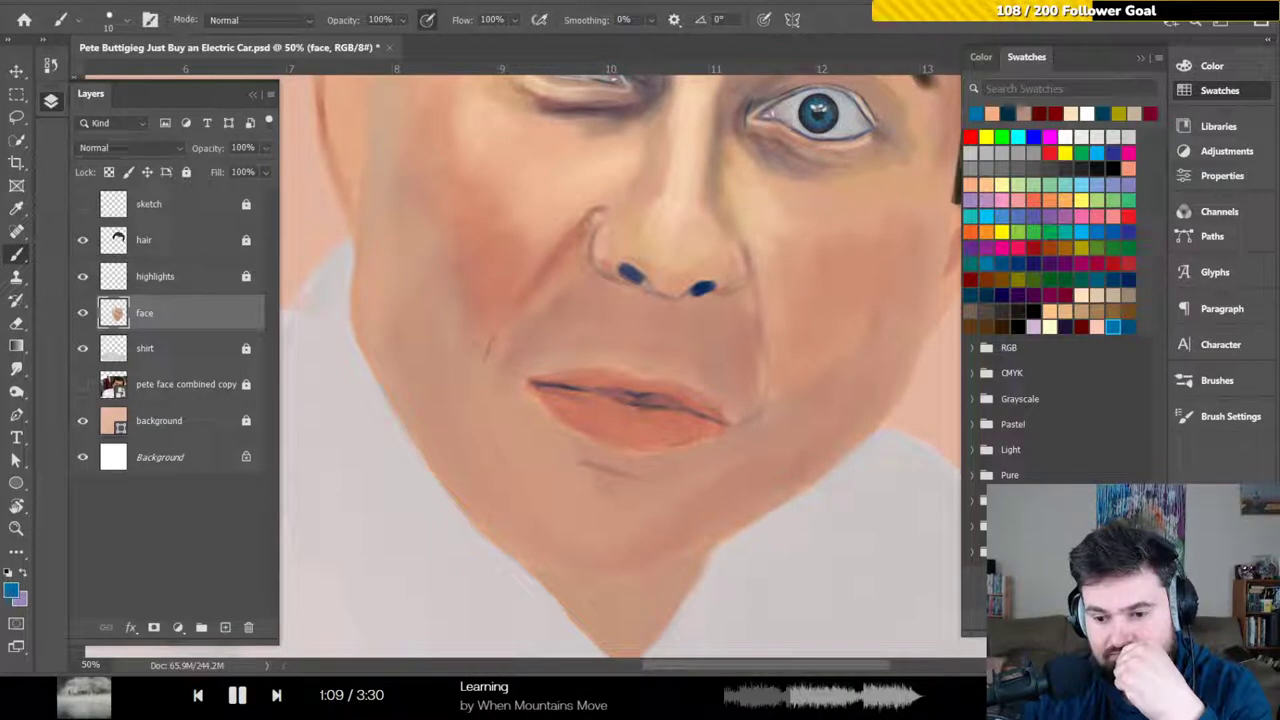
pyautogui.moveTo(1089, 633); pyautogui.dragTo(1089, 398)
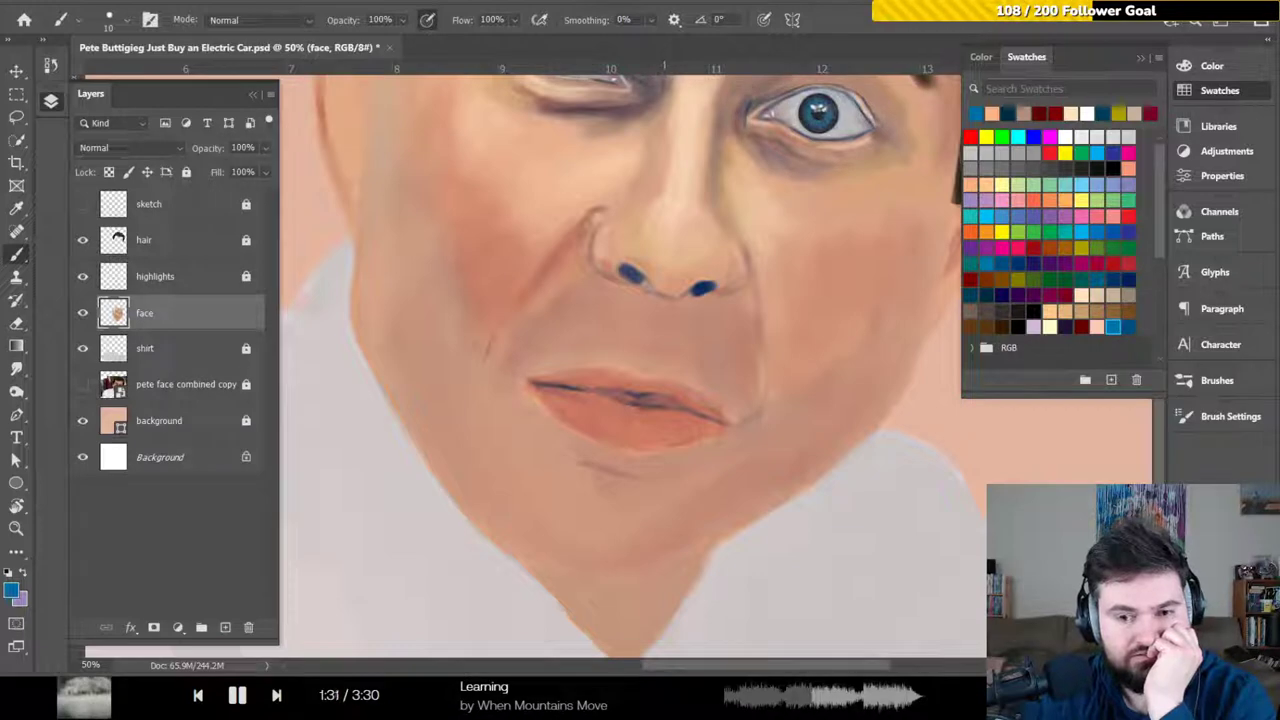
# Deepen the lip line in dark blue and warm the skin beside the mouth corner with light orange, comparing against the progress 3 image
pyautogui.click(1007, 110)
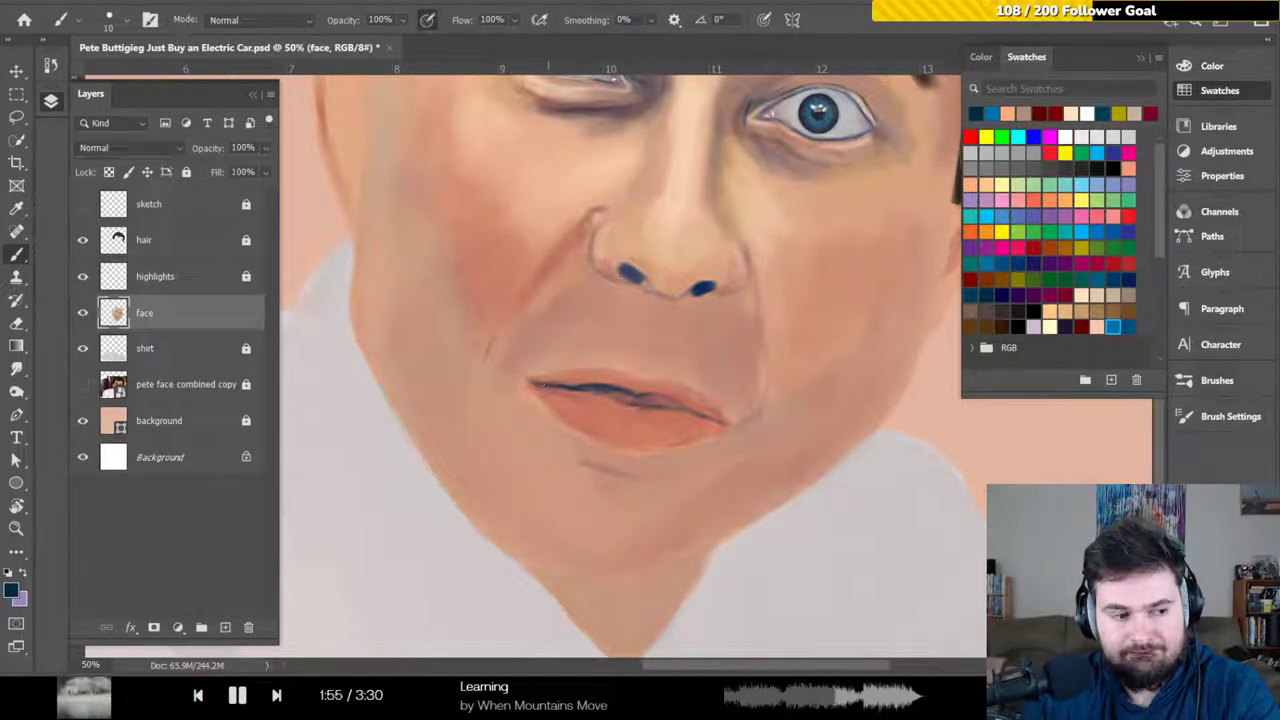
pyautogui.click(1050, 308)
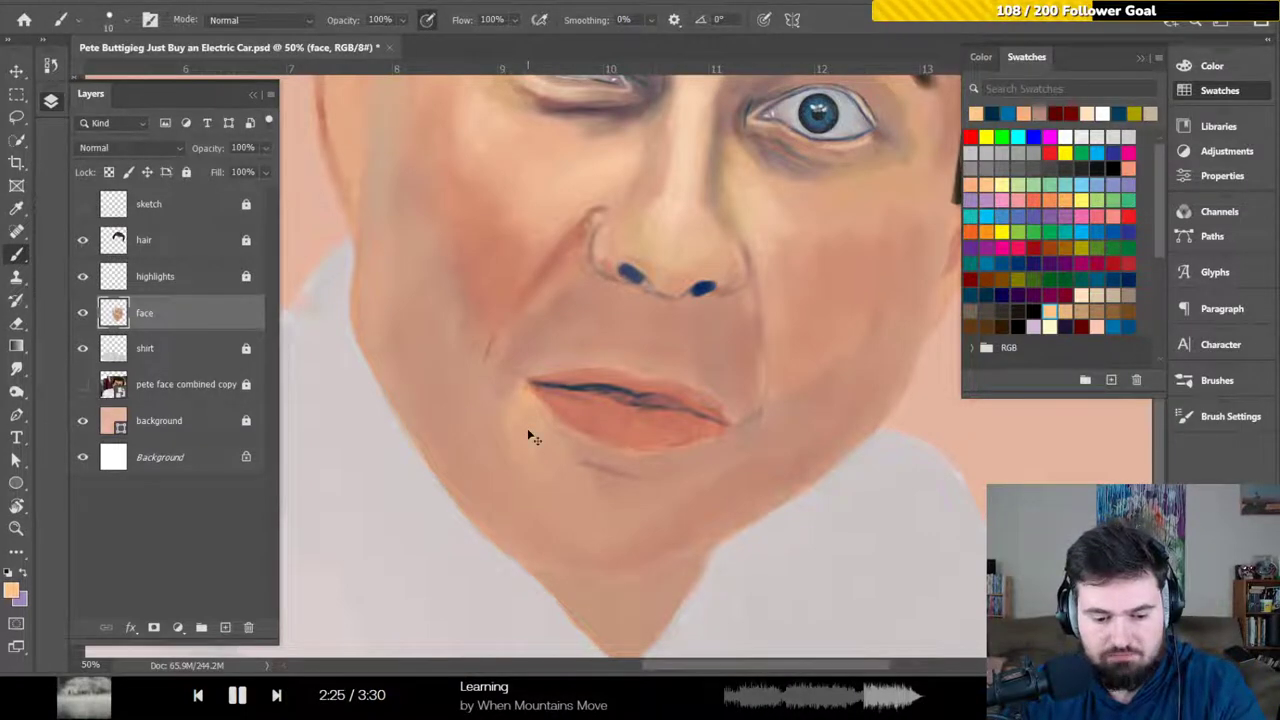
pyautogui.hotkey('ctrl', '0')
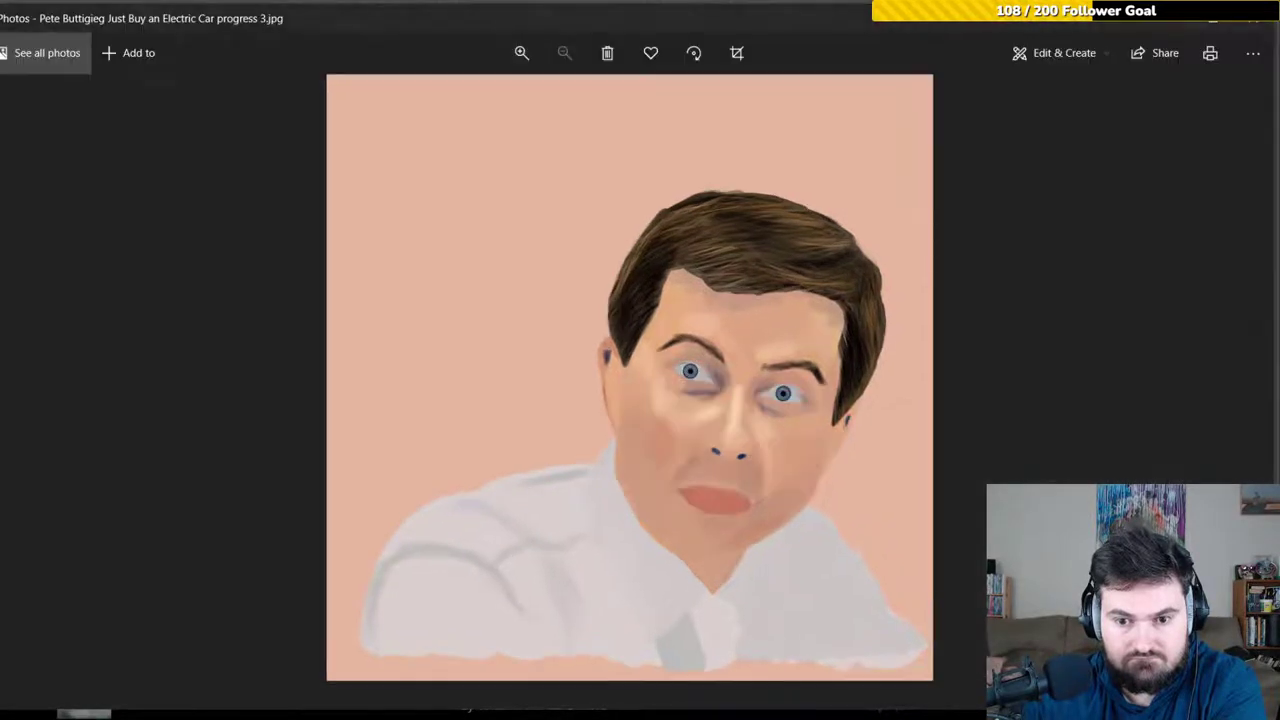
pyautogui.click(1252, 24)
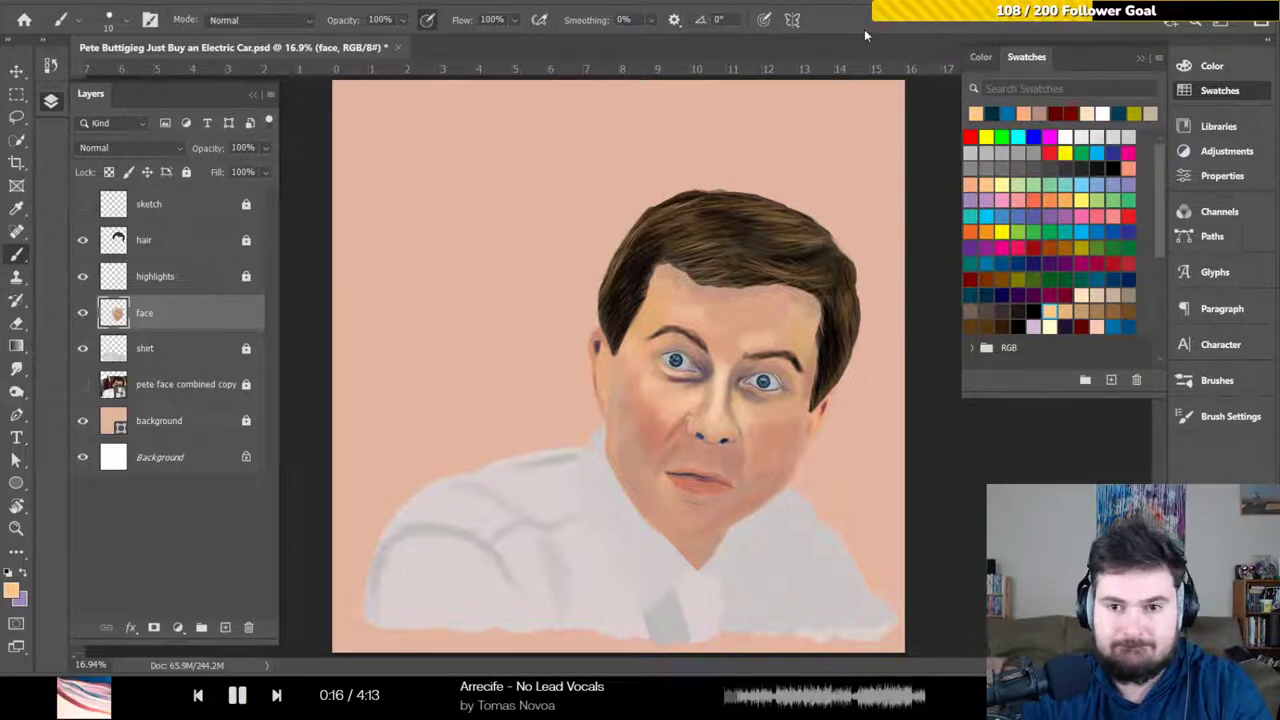
# Paint the pupils of both eyes solid black with the brush enlarged to 40 px, keeping the white reflections
pyautogui.hotkey('ctrl', '+')
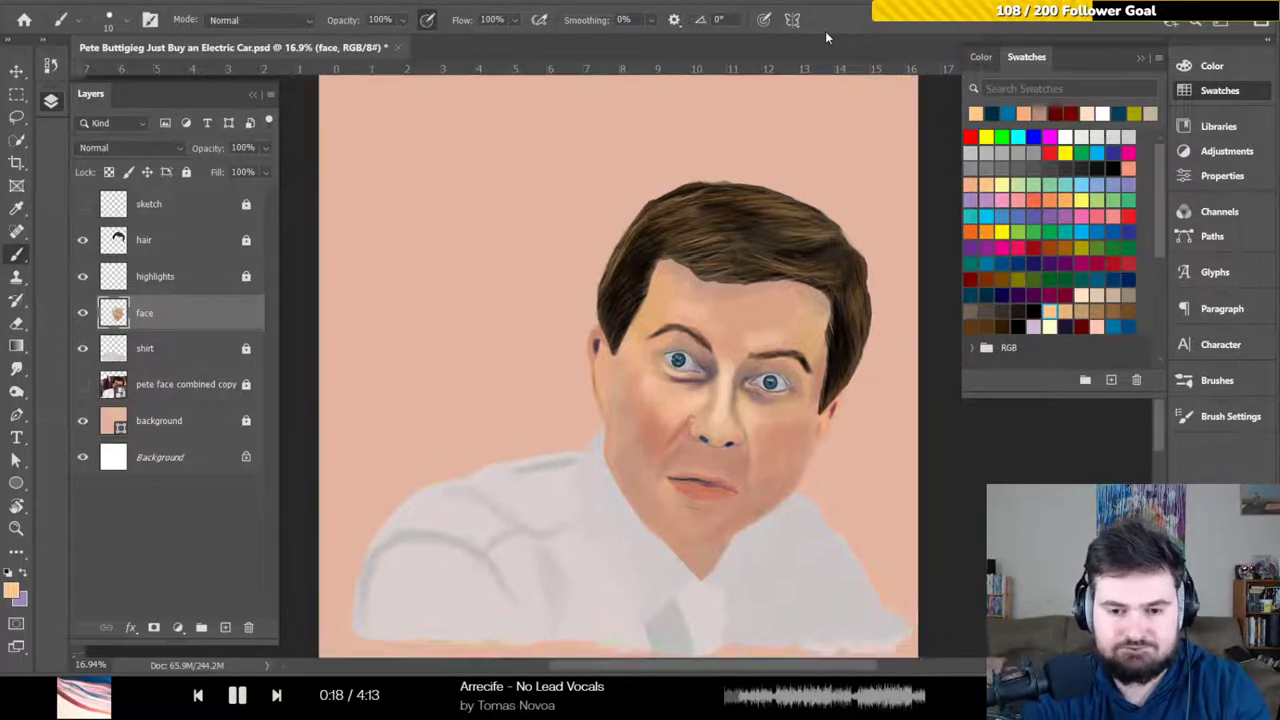
pyautogui.hotkey('ctrl', '1')
pyautogui.moveTo(709, 234); pyautogui.dragTo(345, 196)
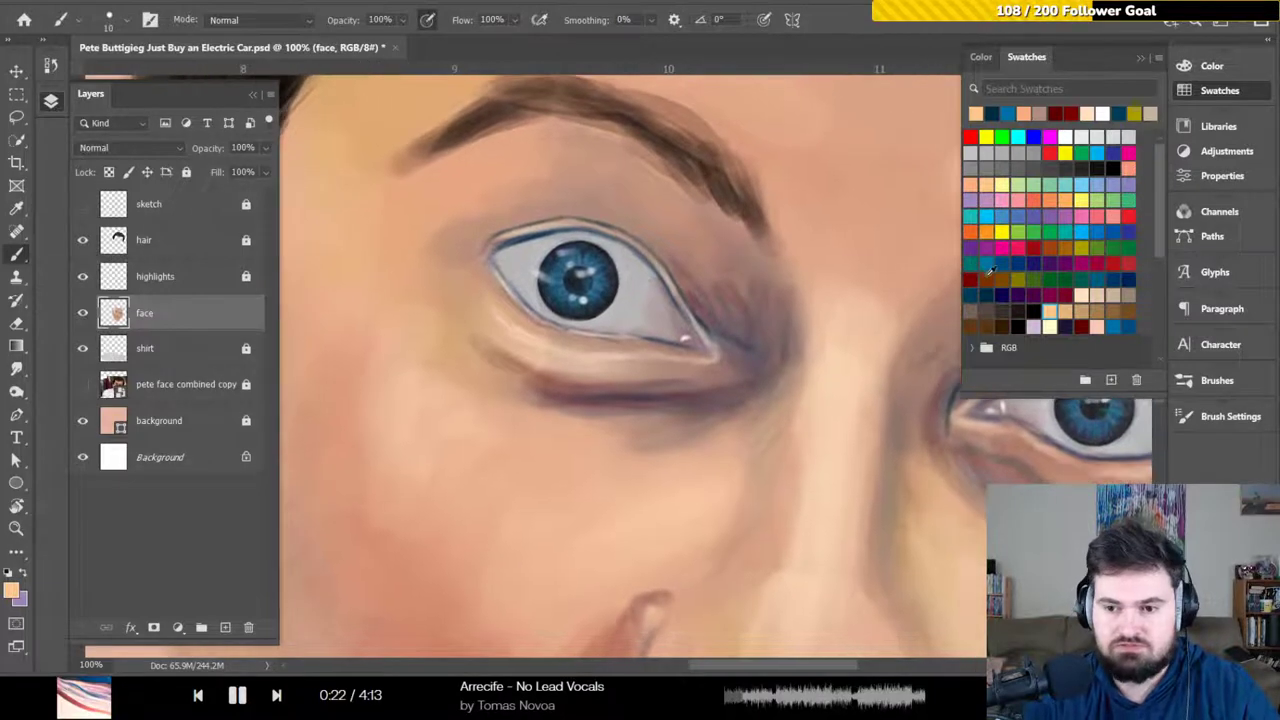
pyautogui.click(1033, 310)
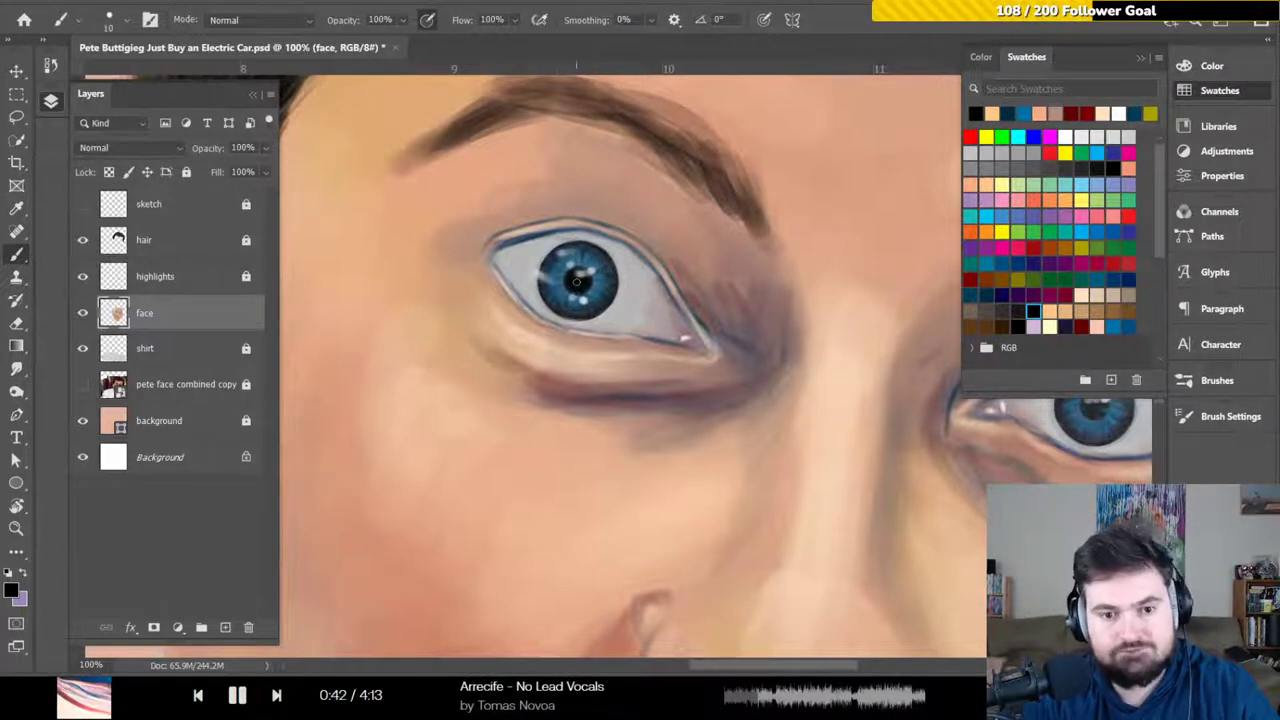
pyautogui.press(']')
pyautogui.press(']')
pyautogui.press(']')
pyautogui.press(']')
pyautogui.press(']')
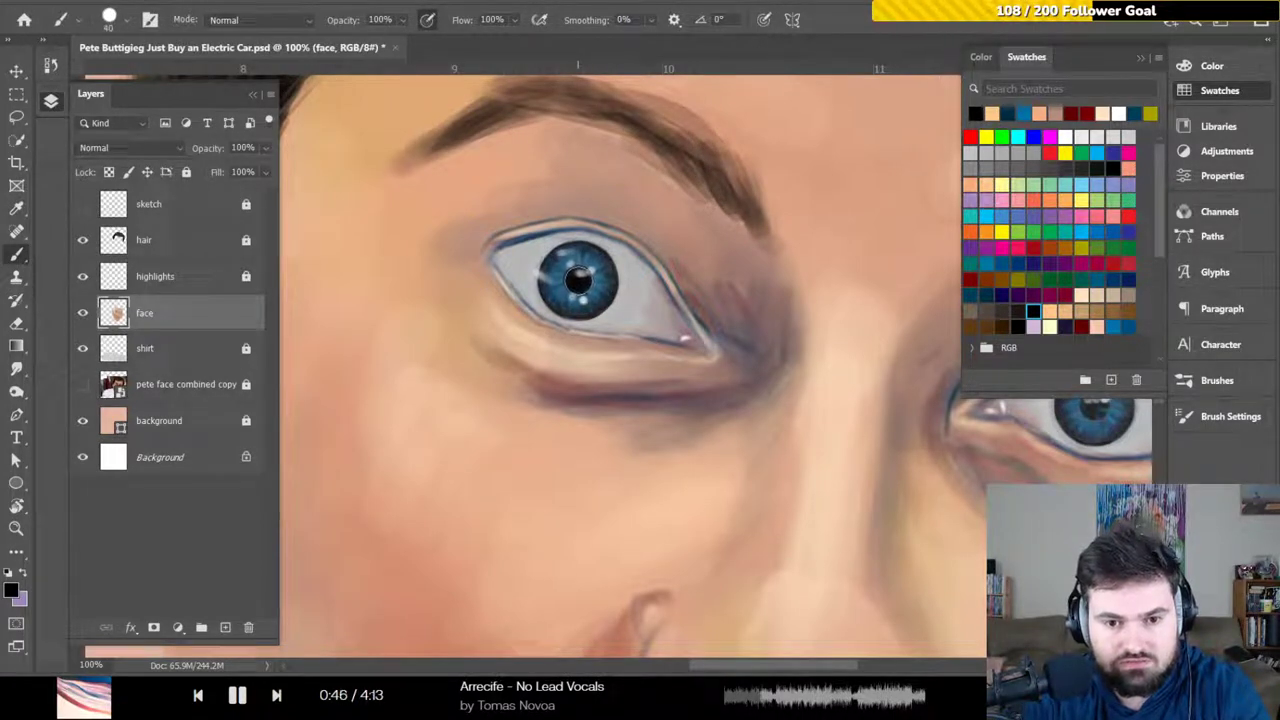
pyautogui.moveTo(576, 280); pyautogui.dragTo(446, 252)
pyautogui.moveTo(685, 297); pyautogui.dragTo(580, 293)
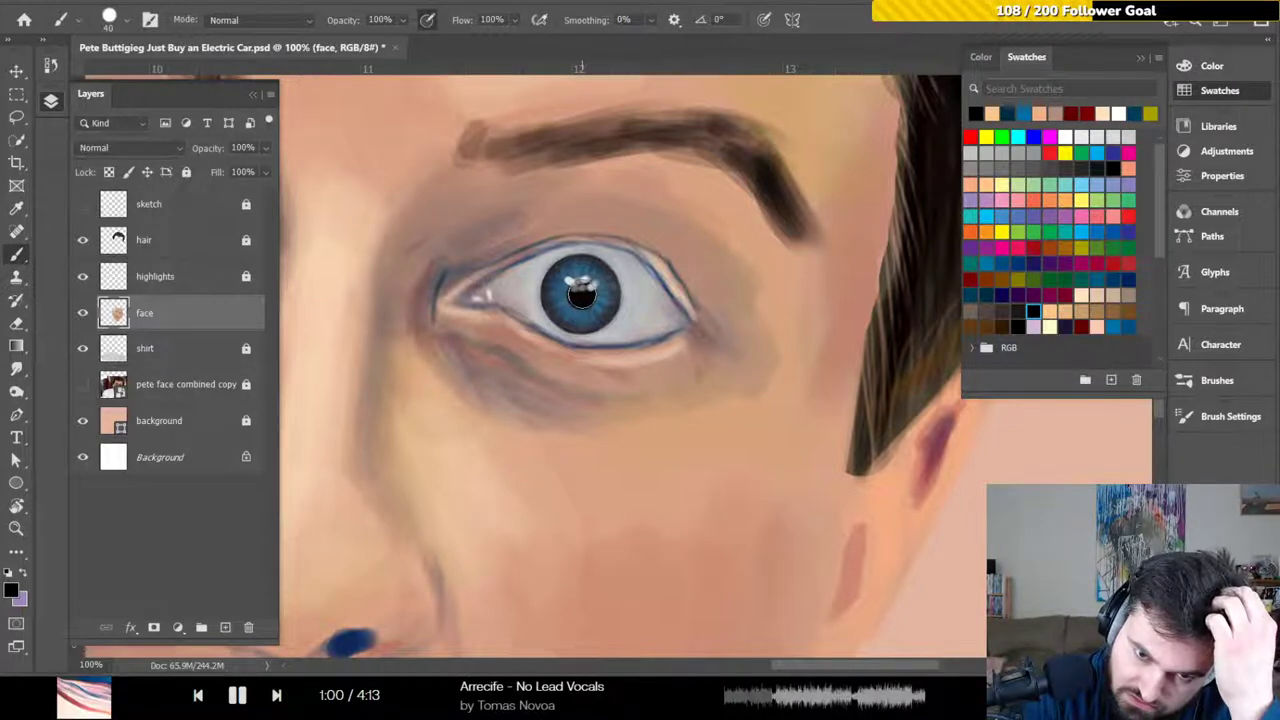
pyautogui.hotkey('ctrl', 'z')
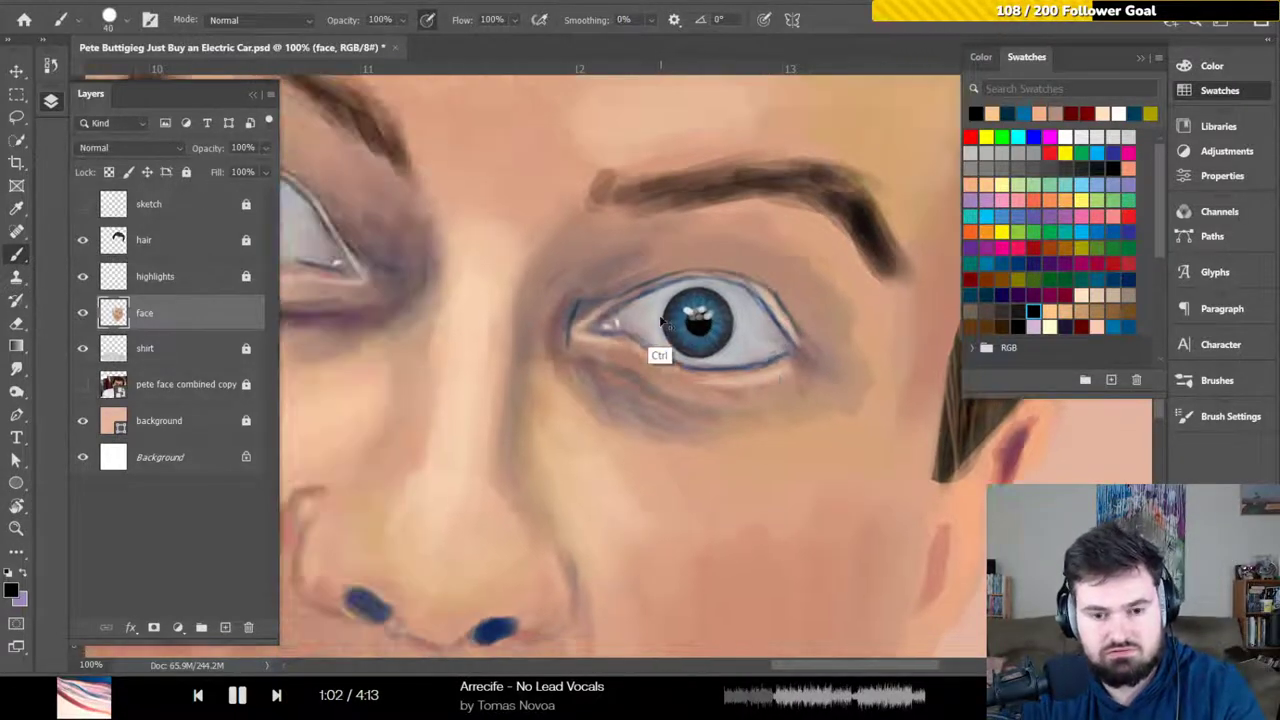
# Try a black zigzag stroke diagonally across the cheeks and nose, and undo it
pyautogui.hotkey('ctrl', '0')
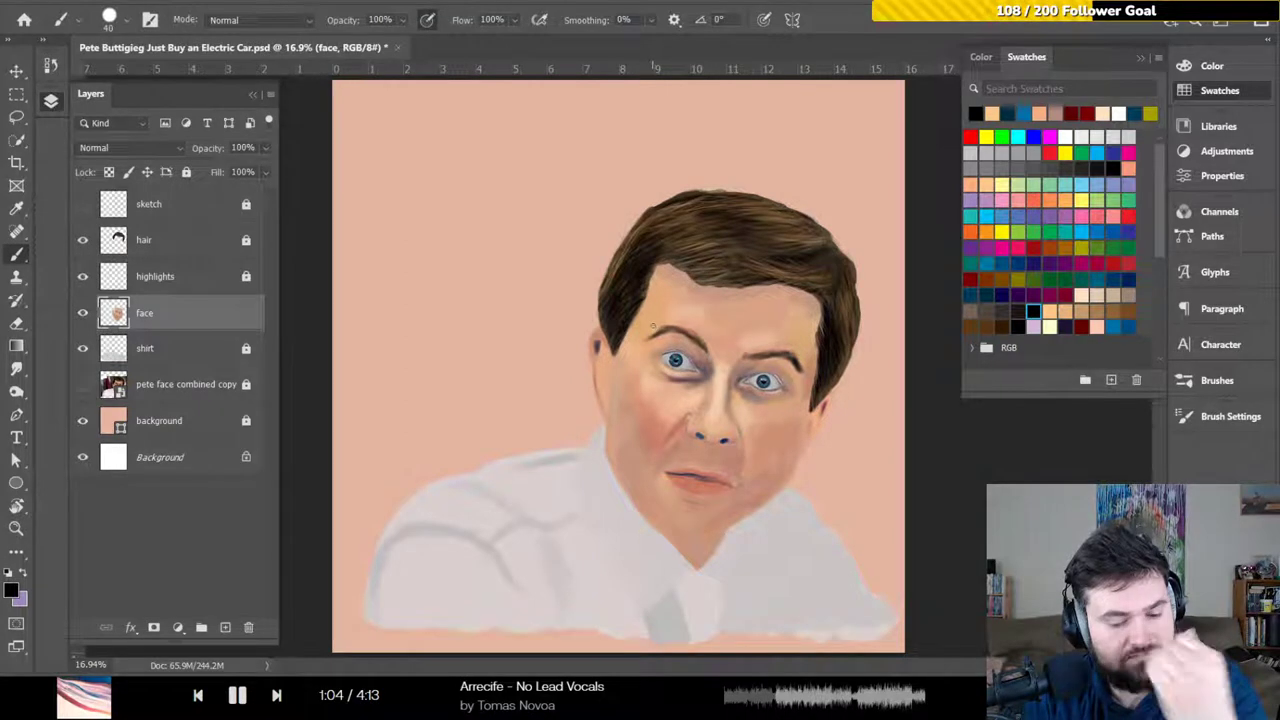
pyautogui.hotkey('ctrl', '+')
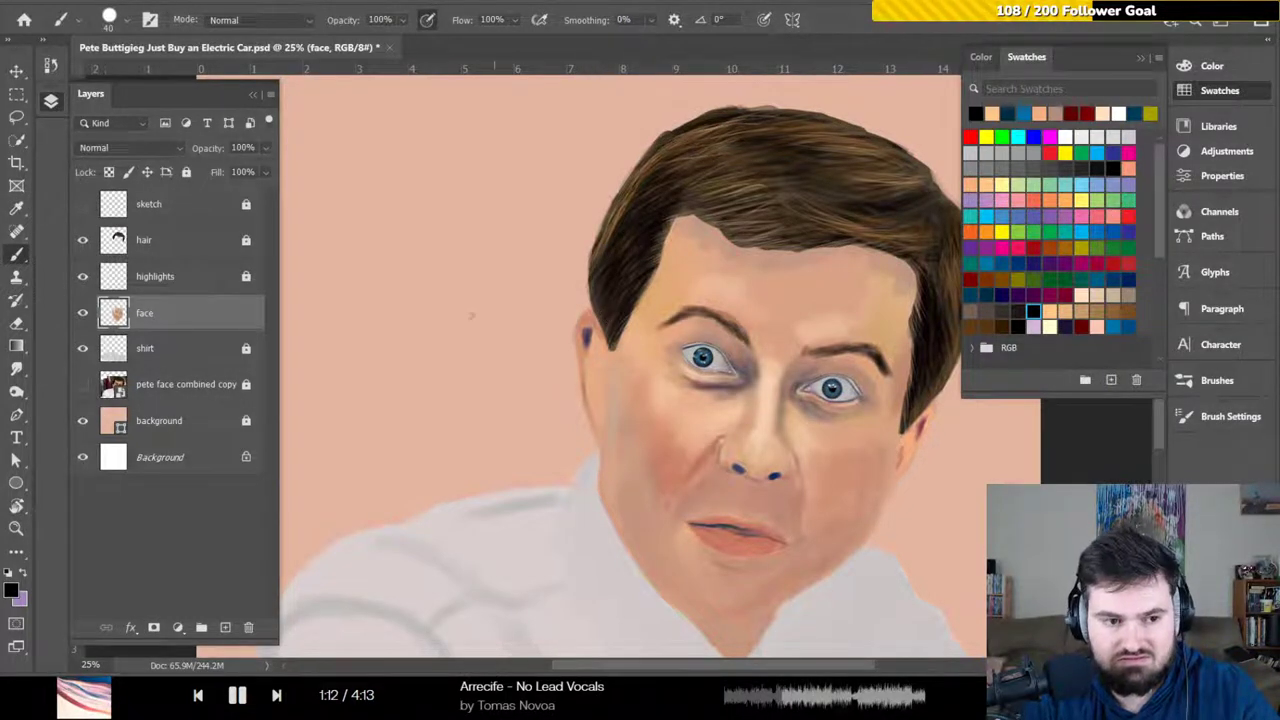
pyautogui.hotkey('ctrl', '+')
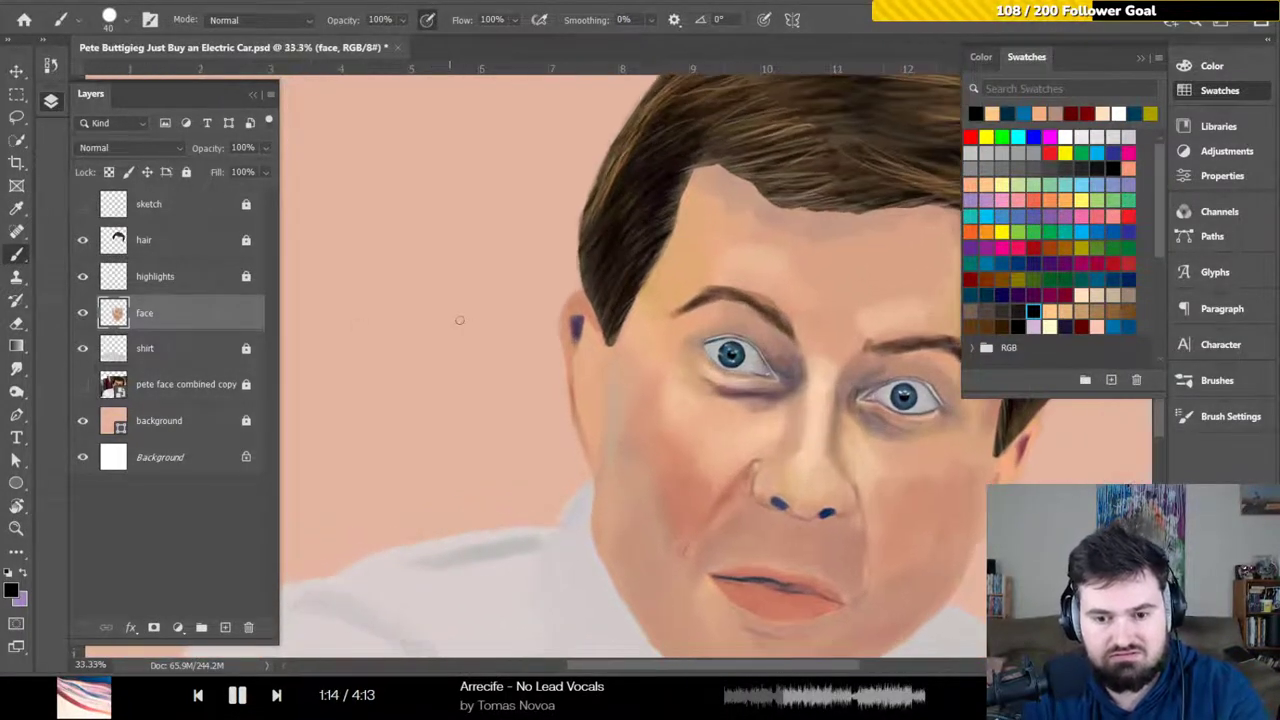
pyautogui.hotkey('ctrl', '+')
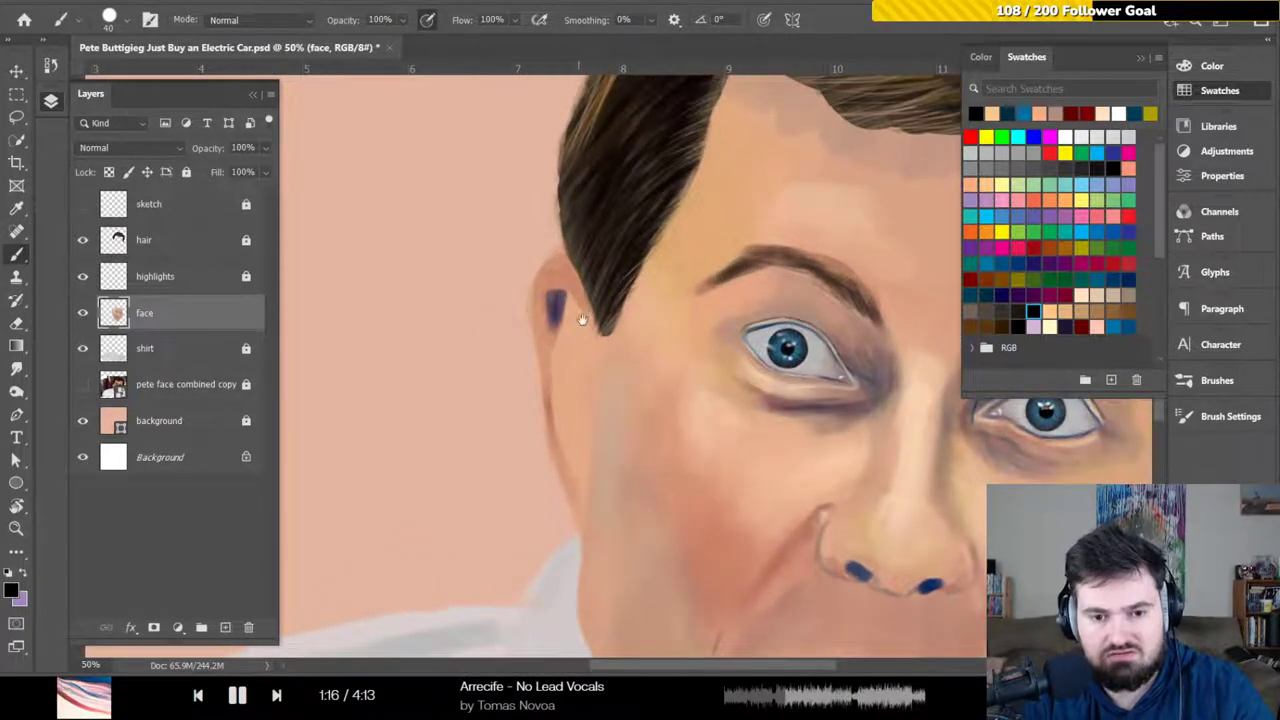
pyautogui.moveTo(582, 319); pyautogui.dragTo(346, 266)
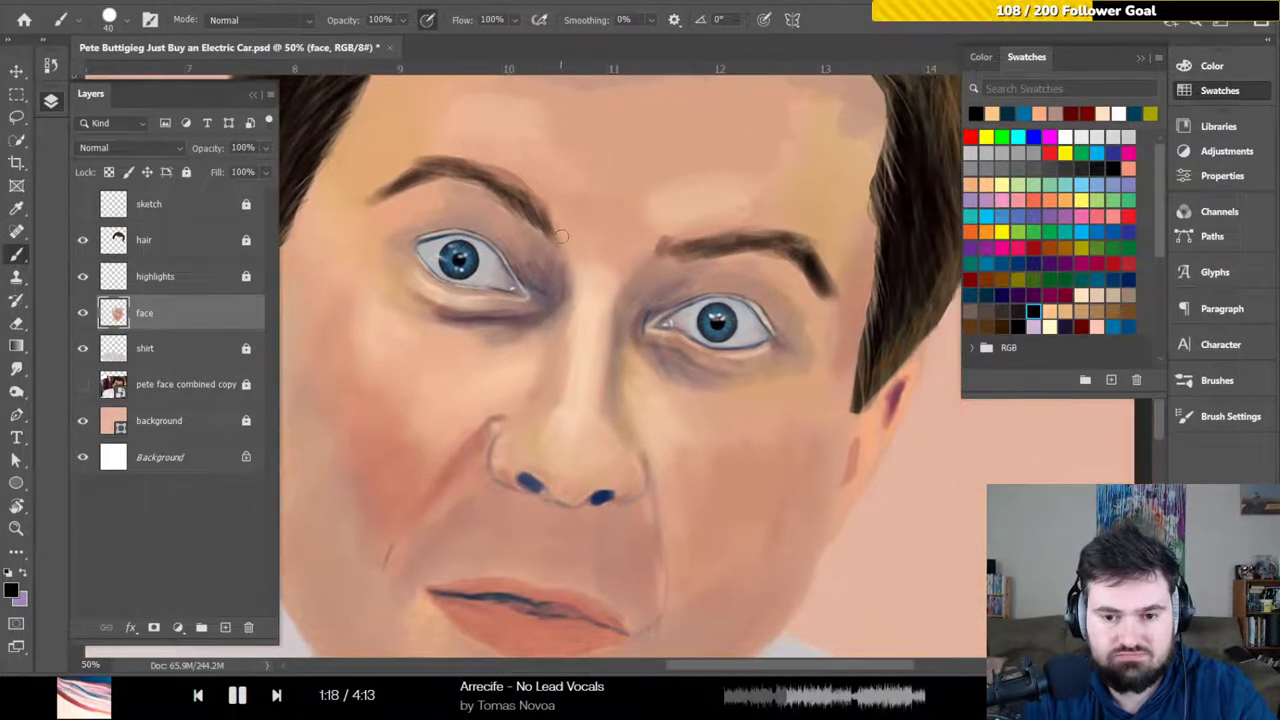
pyautogui.moveTo(392, 340)
pyautogui.mouseDown()
pyautogui.moveTo(449, 358)
pyautogui.moveTo(462, 393)
pyautogui.moveTo(520, 412)
pyautogui.moveTo(551, 457)
pyautogui.moveTo(620, 478)
pyautogui.moveTo(776, 568)
pyautogui.mouseUp()
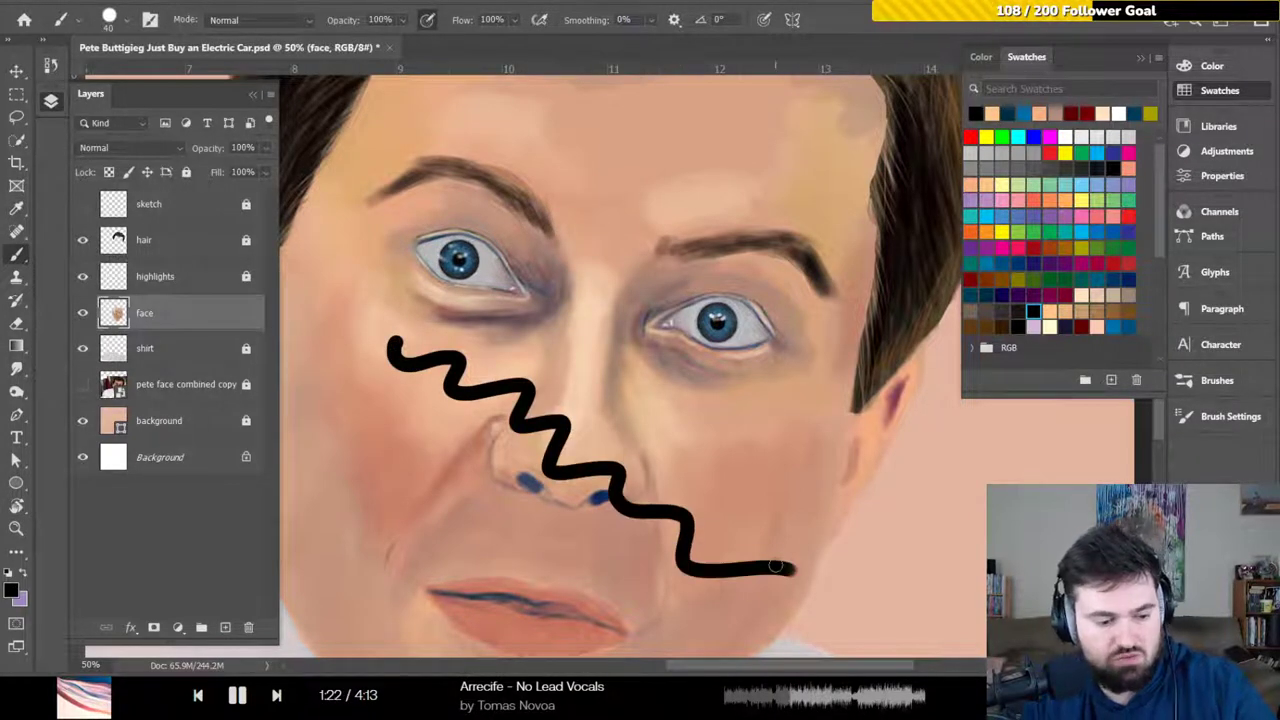
pyautogui.hotkey('ctrl', 'z')
# Save the portrait document
pyautogui.hotkey('ctrl', 's')
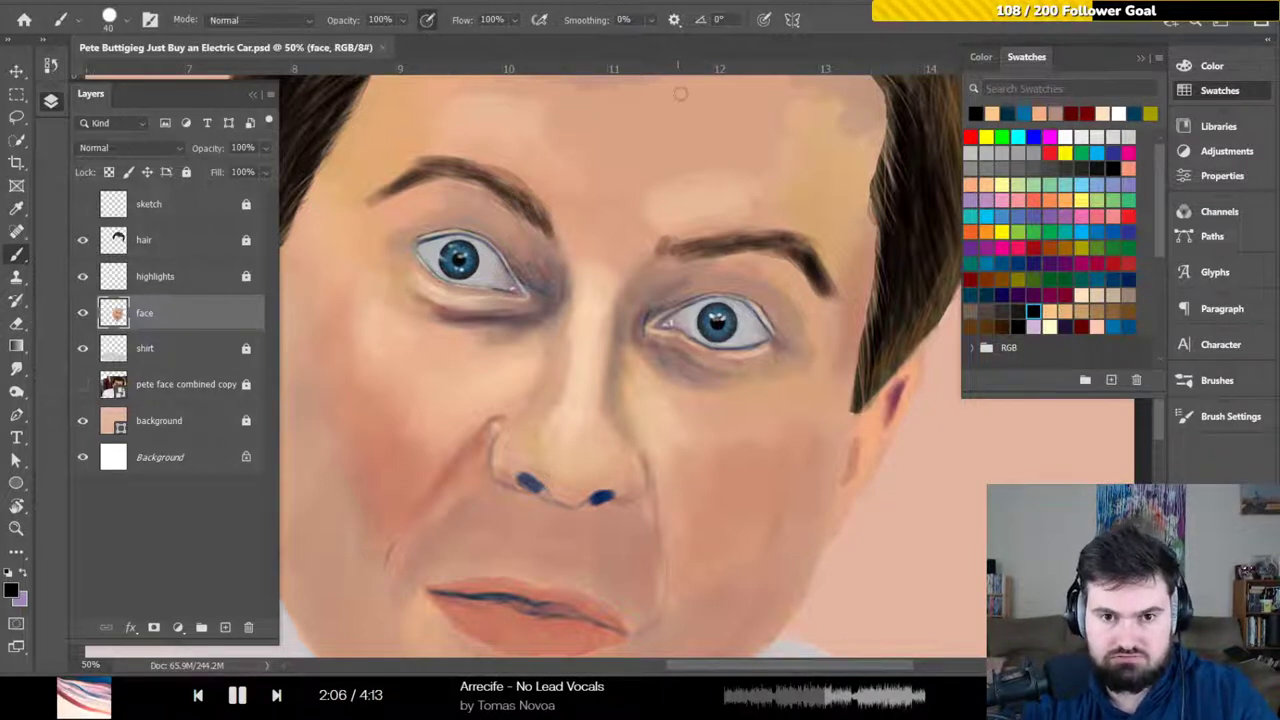
# Add a new layer directly above the face layer and name it stubble
pyautogui.hotkey('ctrl', '-')
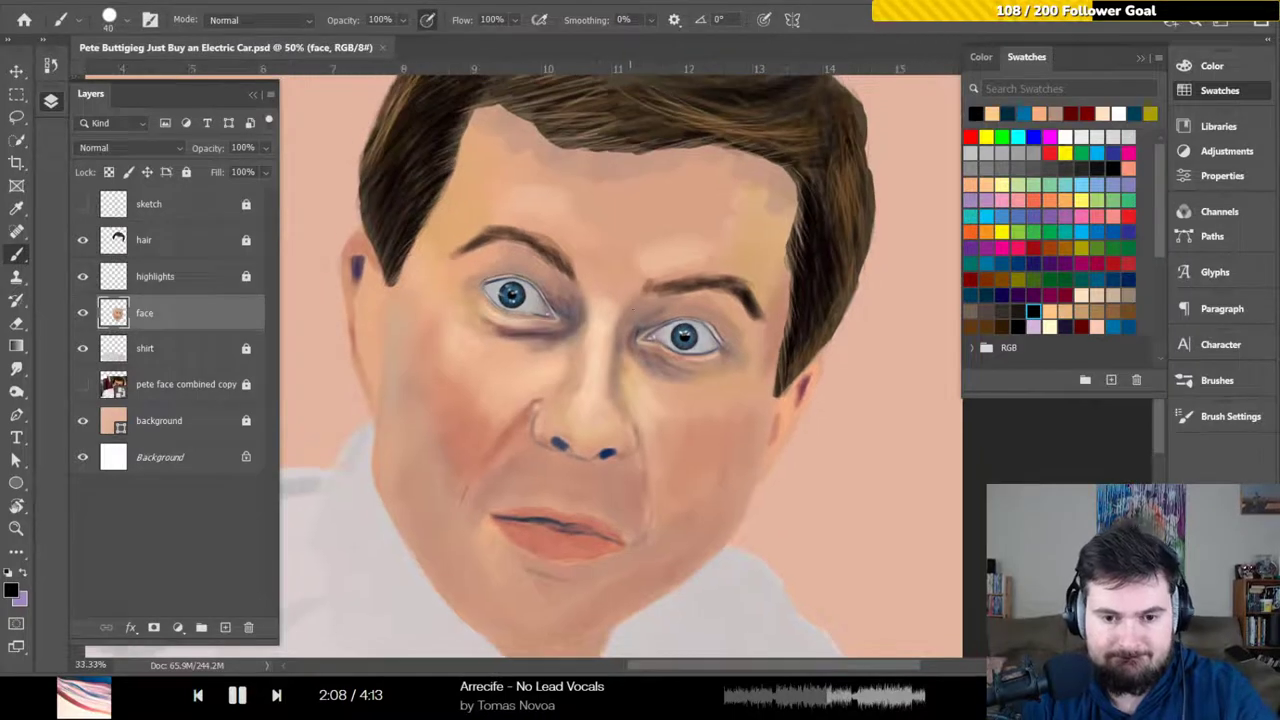
pyautogui.moveTo(608, 297); pyautogui.dragTo(638, 260)
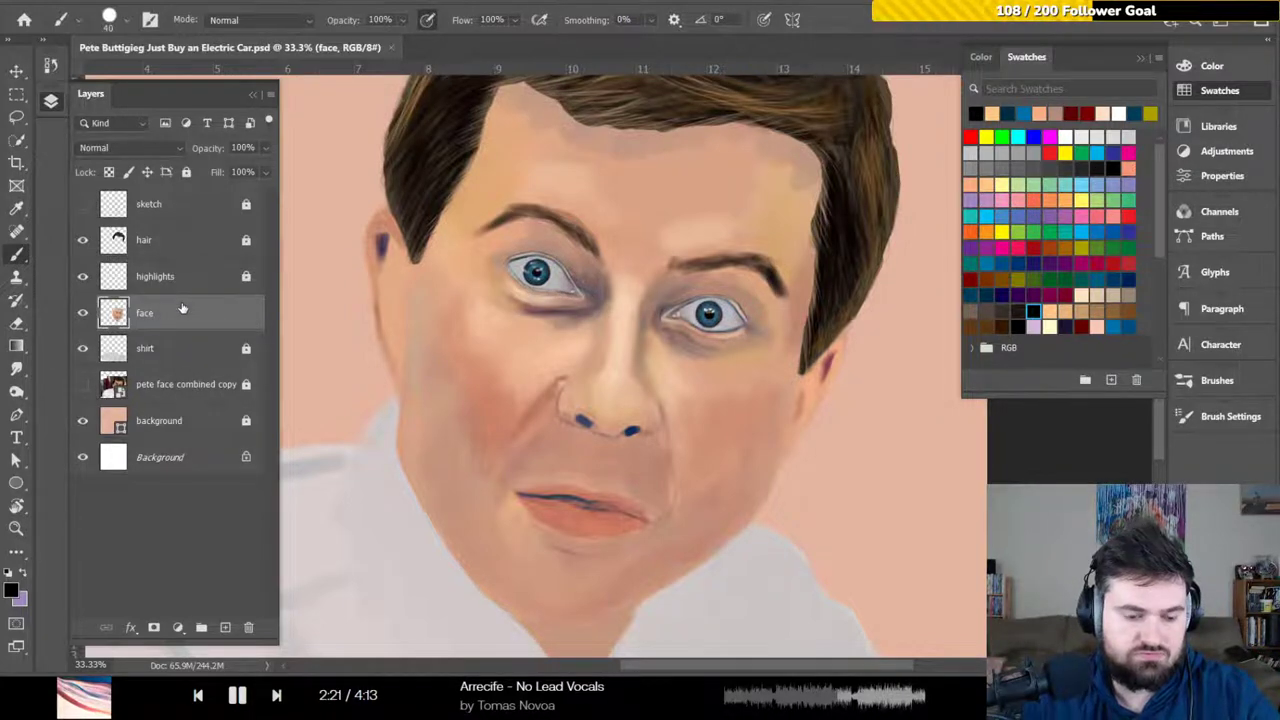
pyautogui.click(226, 627)
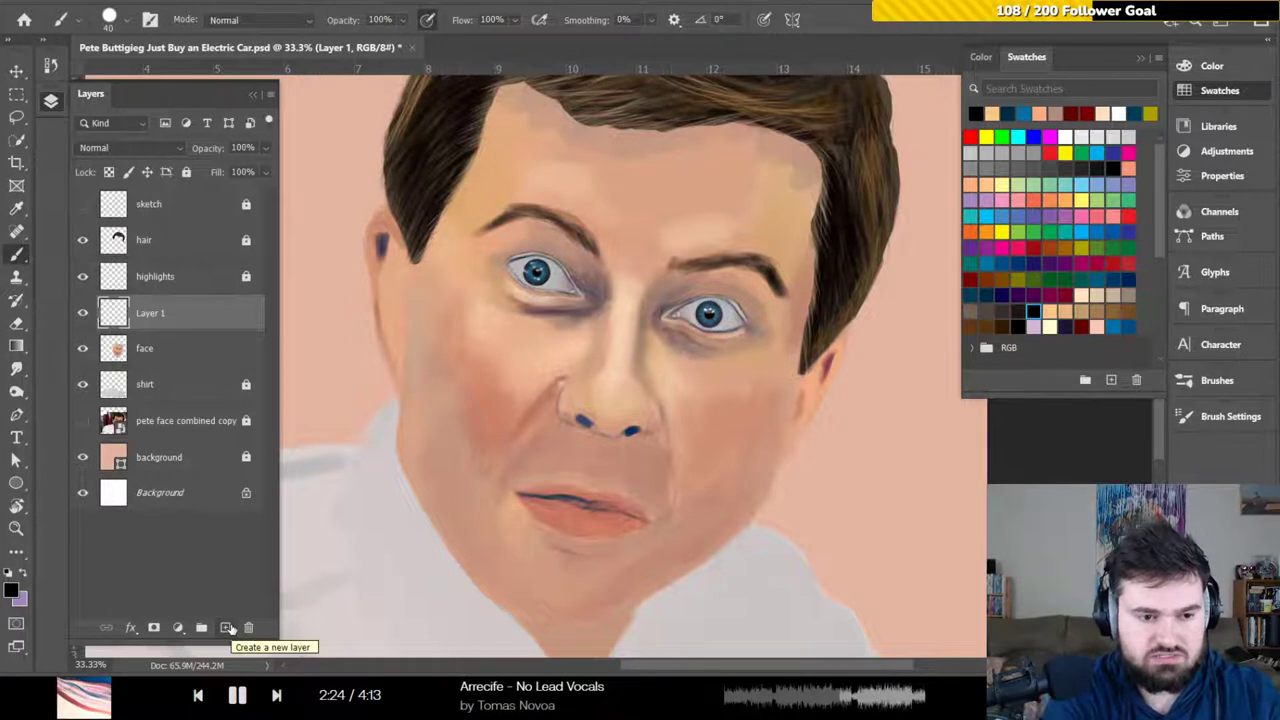
pyautogui.doubleClick(149, 312)
pyautogui.write('sh')
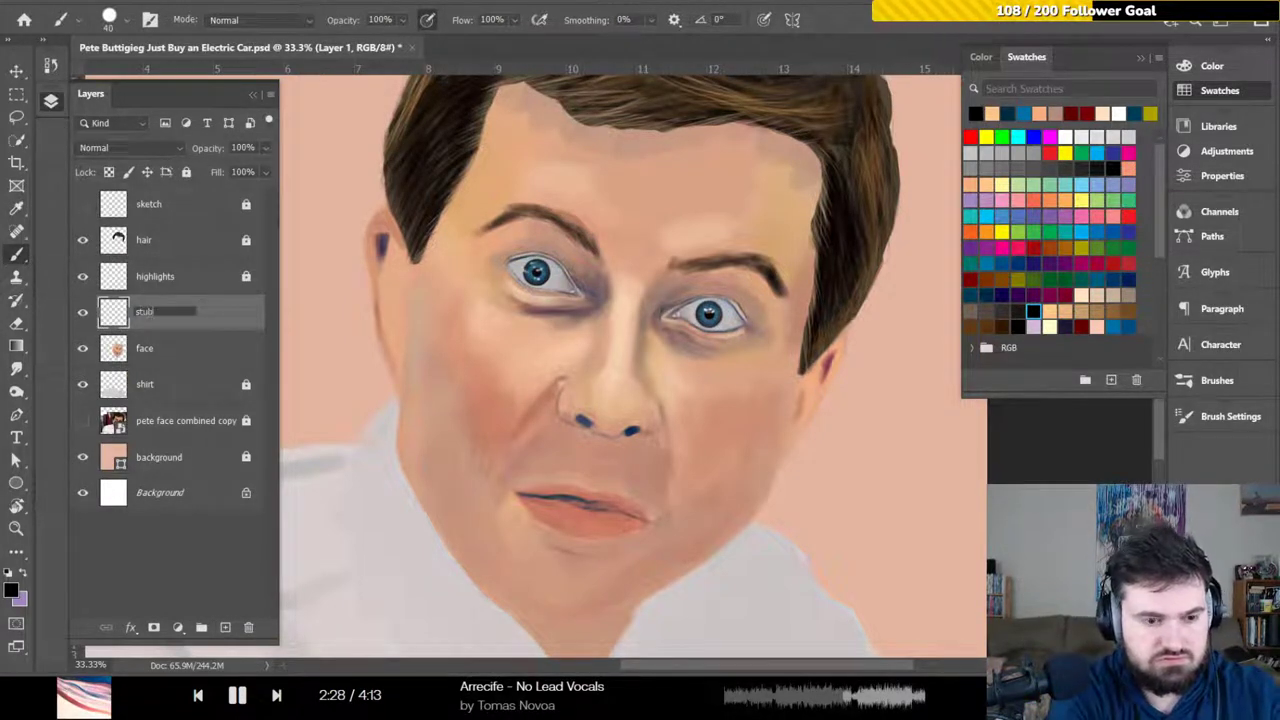
pyautogui.press('Return')
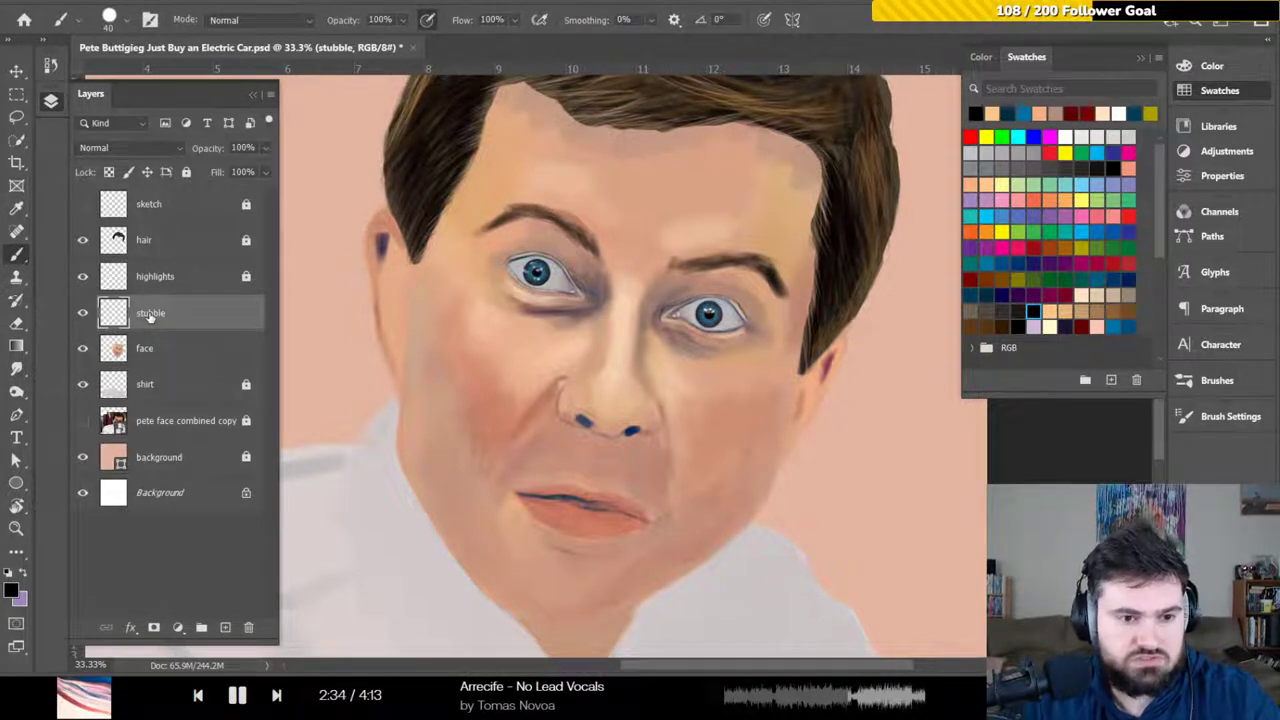
# Try a black zigzag stroke on the cheek with the KYLE Bonus Chunky Charcoal brush at 112 px, and undo it
pyautogui.click(129, 21)
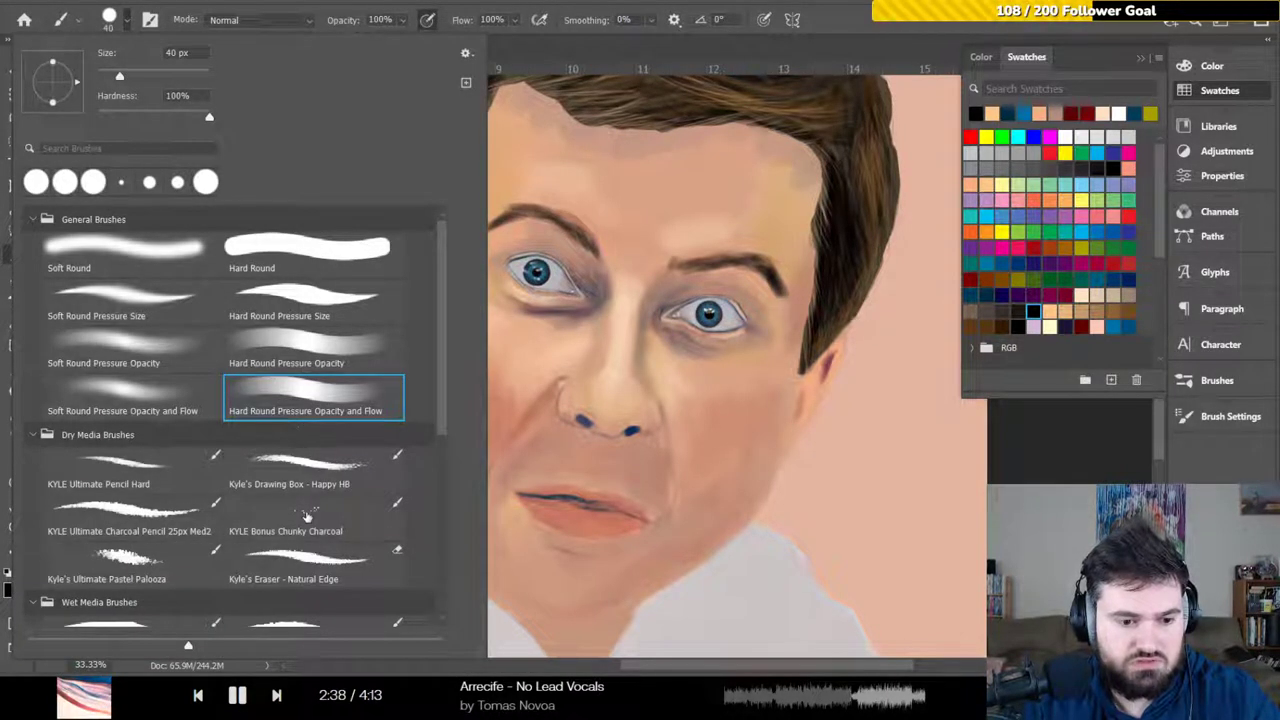
pyautogui.scroll(-4, 311, 511)
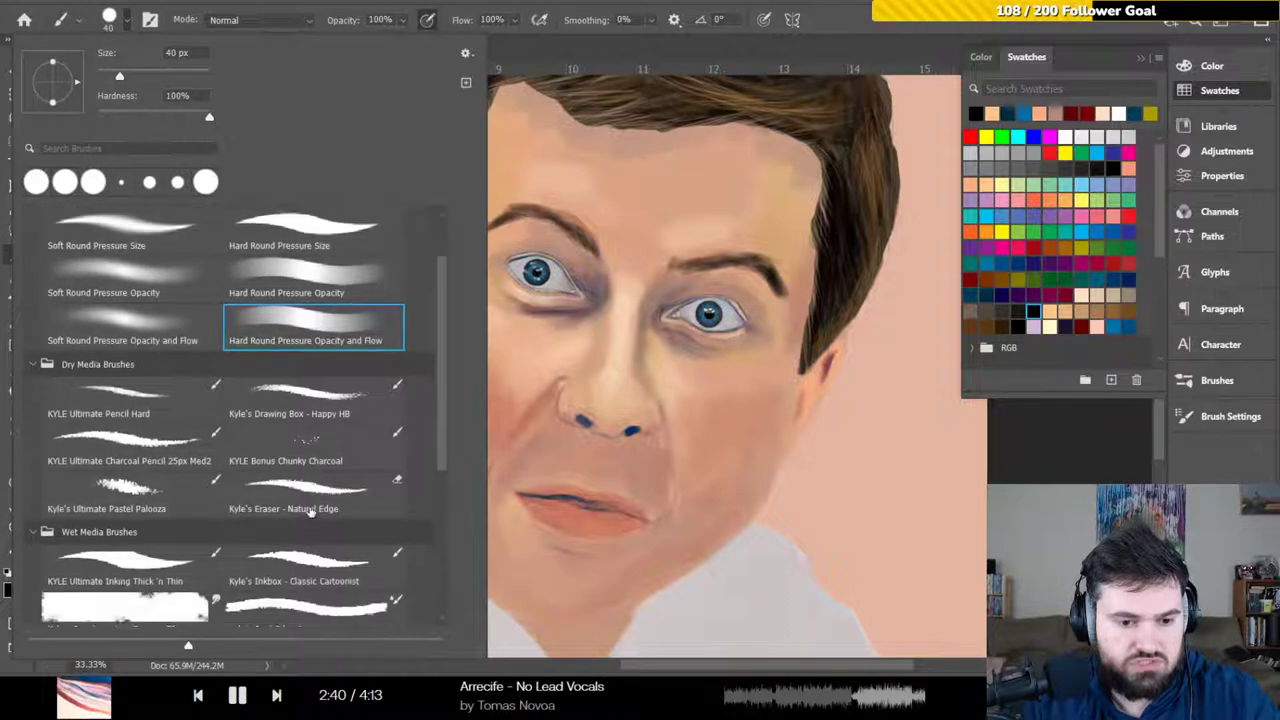
pyautogui.scroll(-4, 311, 505)
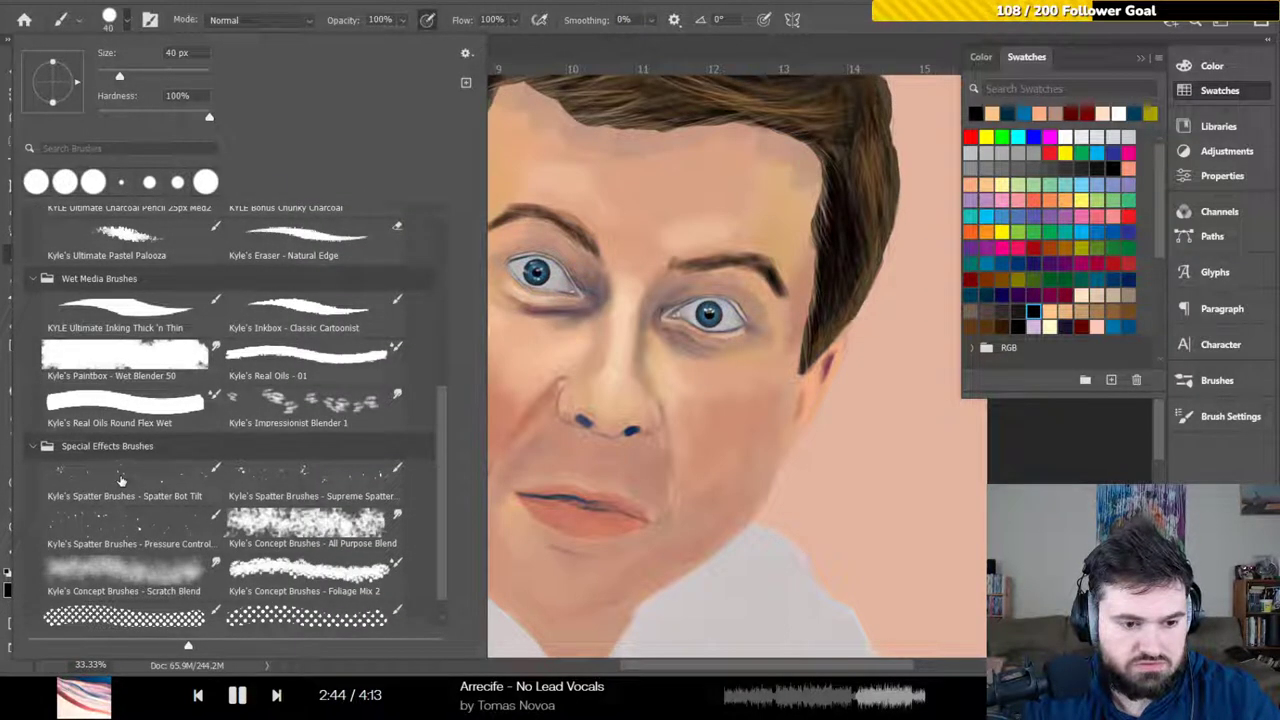
pyautogui.scroll(3, 256, 487)
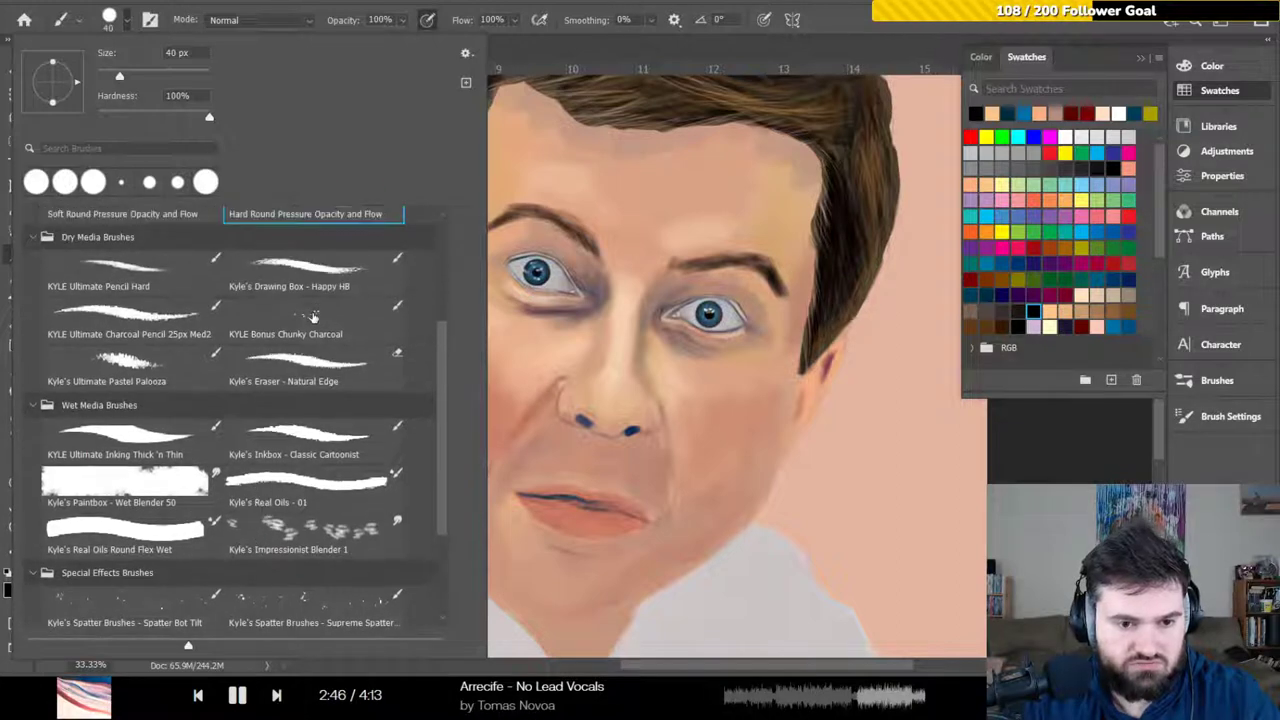
pyautogui.click(312, 315)
pyautogui.click(128, 25)
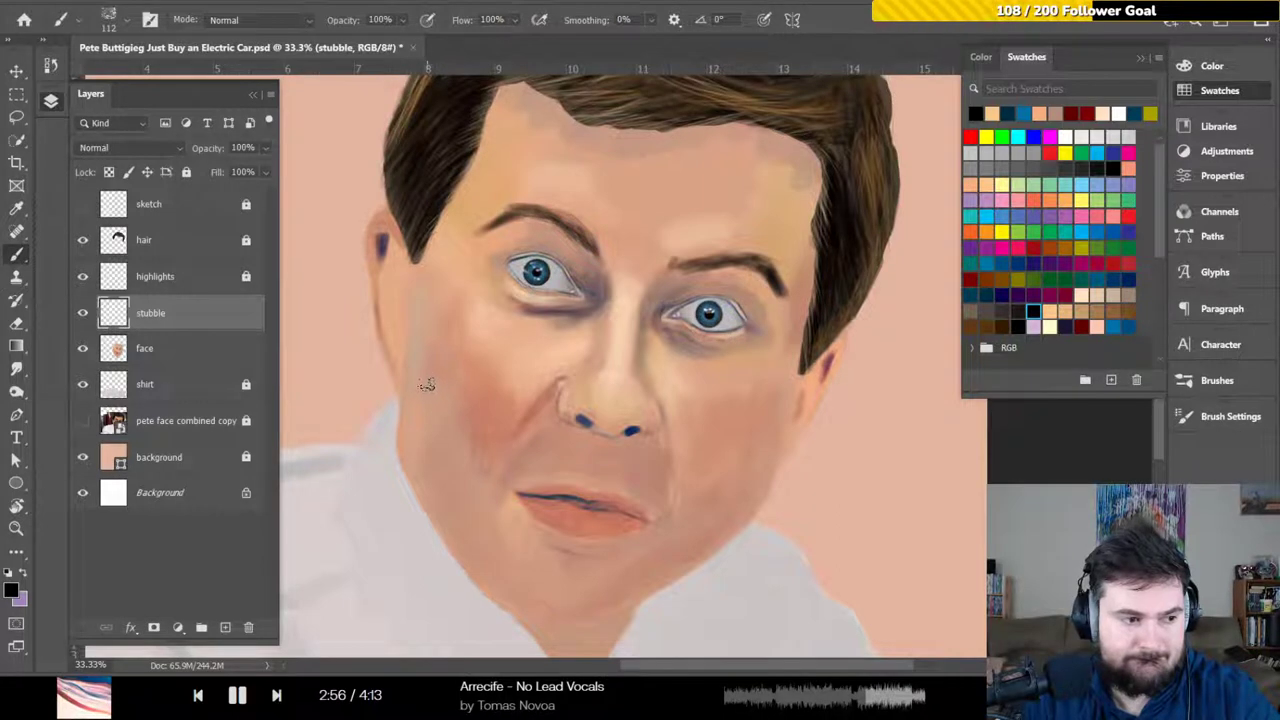
pyautogui.moveTo(422, 384)
pyautogui.mouseDown()
pyautogui.moveTo(418, 439)
pyautogui.moveTo(420, 385)
pyautogui.moveTo(464, 491)
pyautogui.moveTo(472, 351)
pyautogui.moveTo(482, 475)
pyautogui.mouseUp()
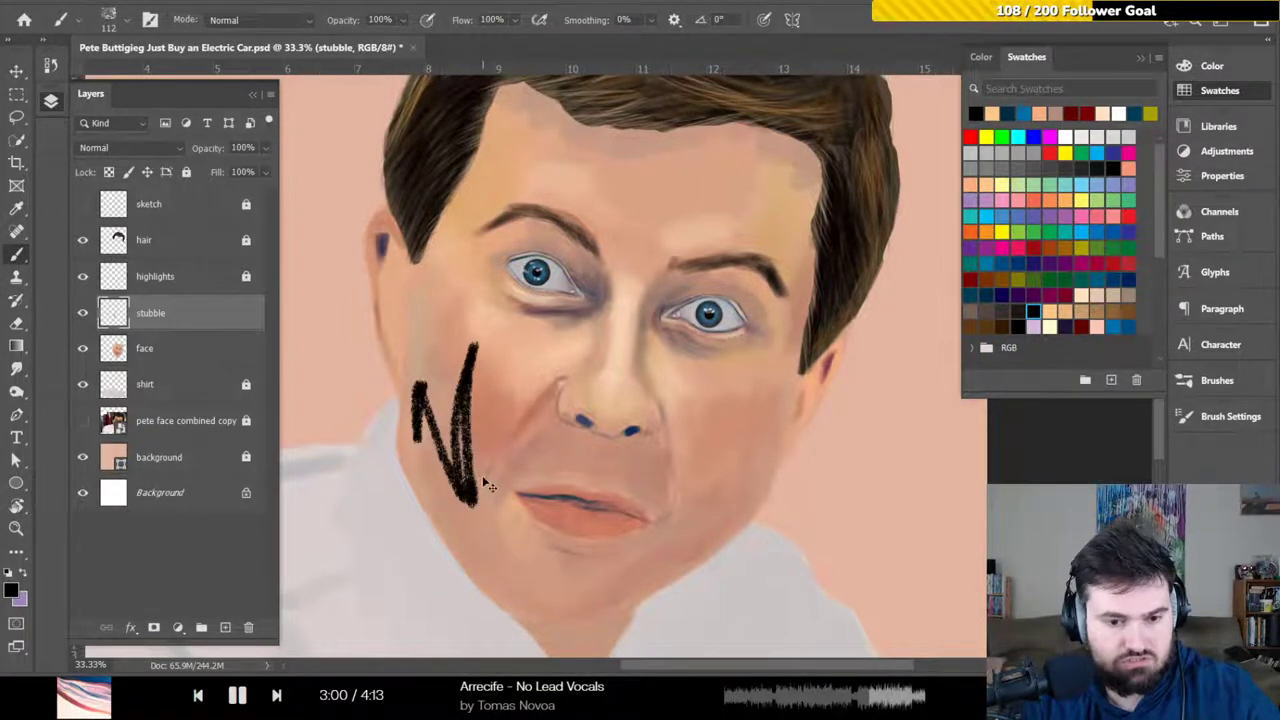
pyautogui.hotkey('ctrl', 'z')
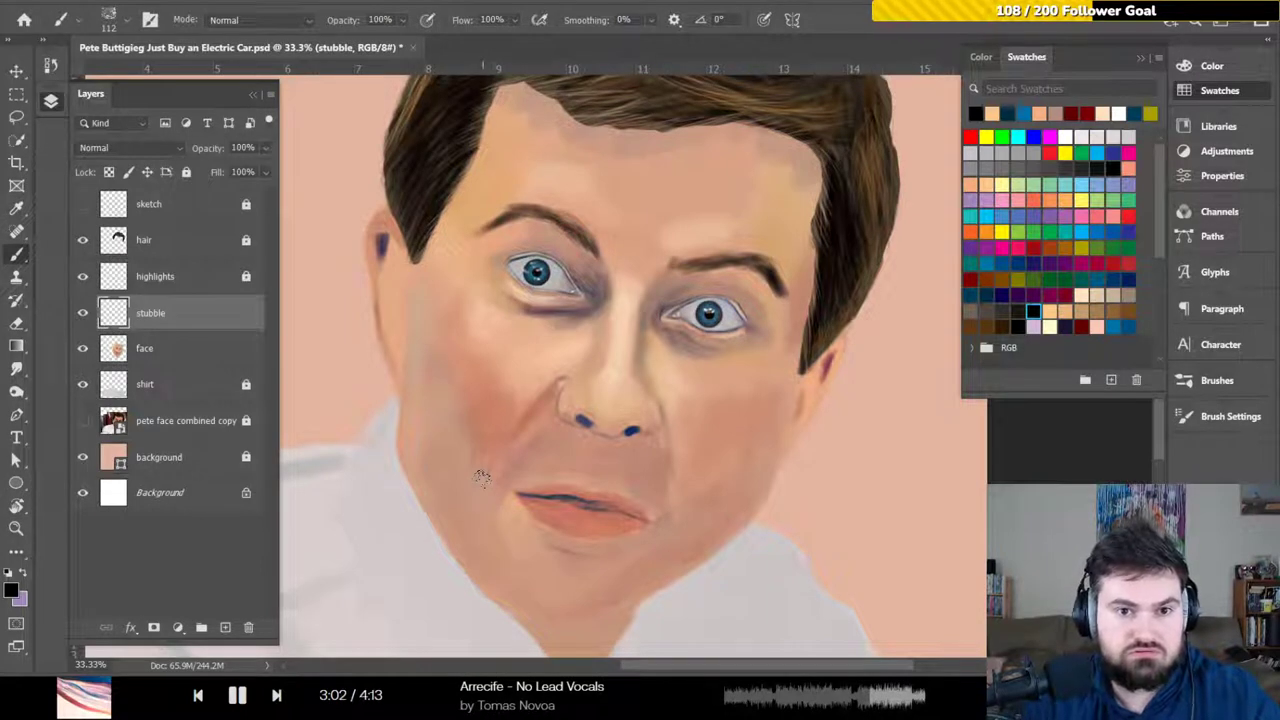
# Enable pressure-controlled opacity, try a faint charcoal stroke down the cheek toward the jaw, and undo it
pyautogui.click(426, 20)
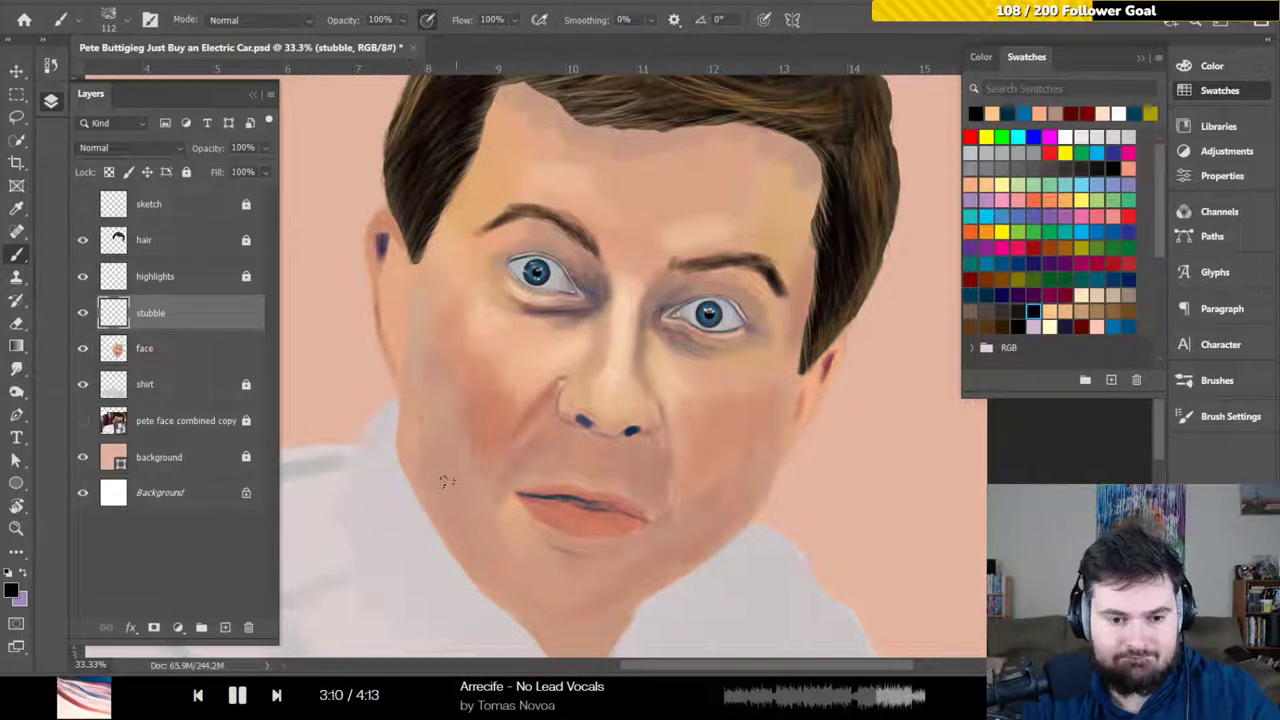
pyautogui.moveTo(443, 405); pyautogui.dragTo(450, 505)
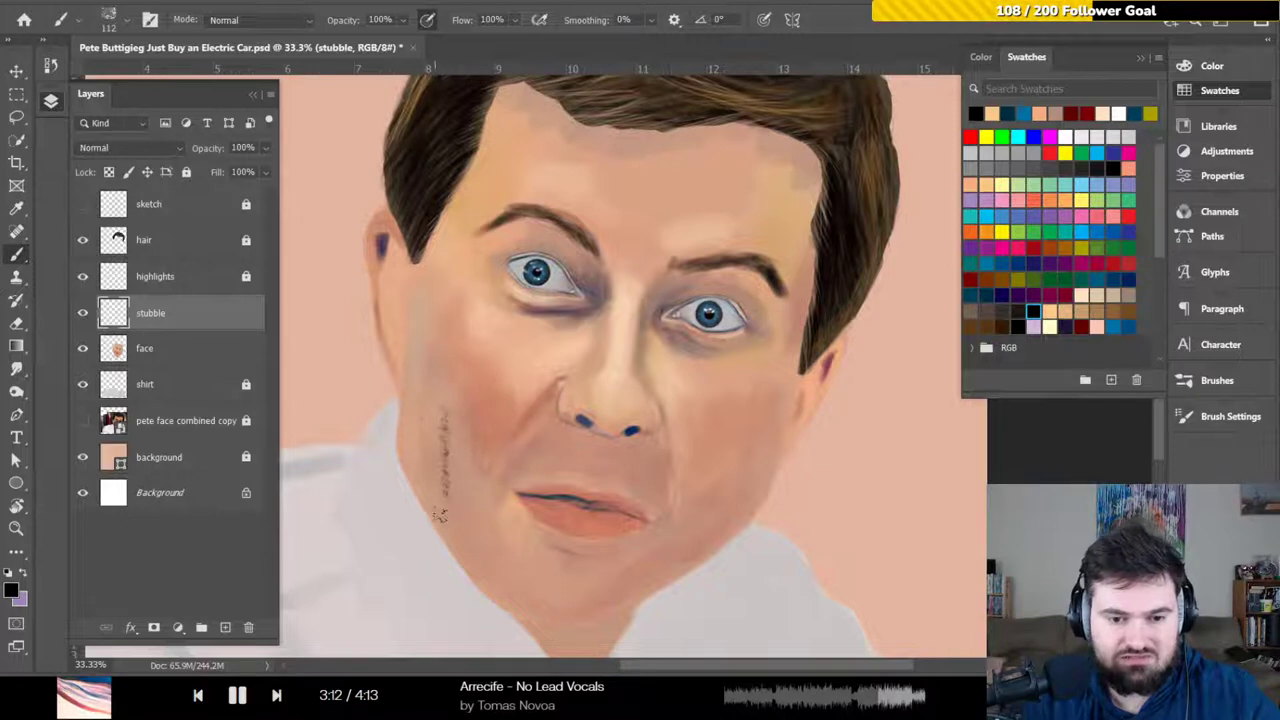
pyautogui.click(441, 511)
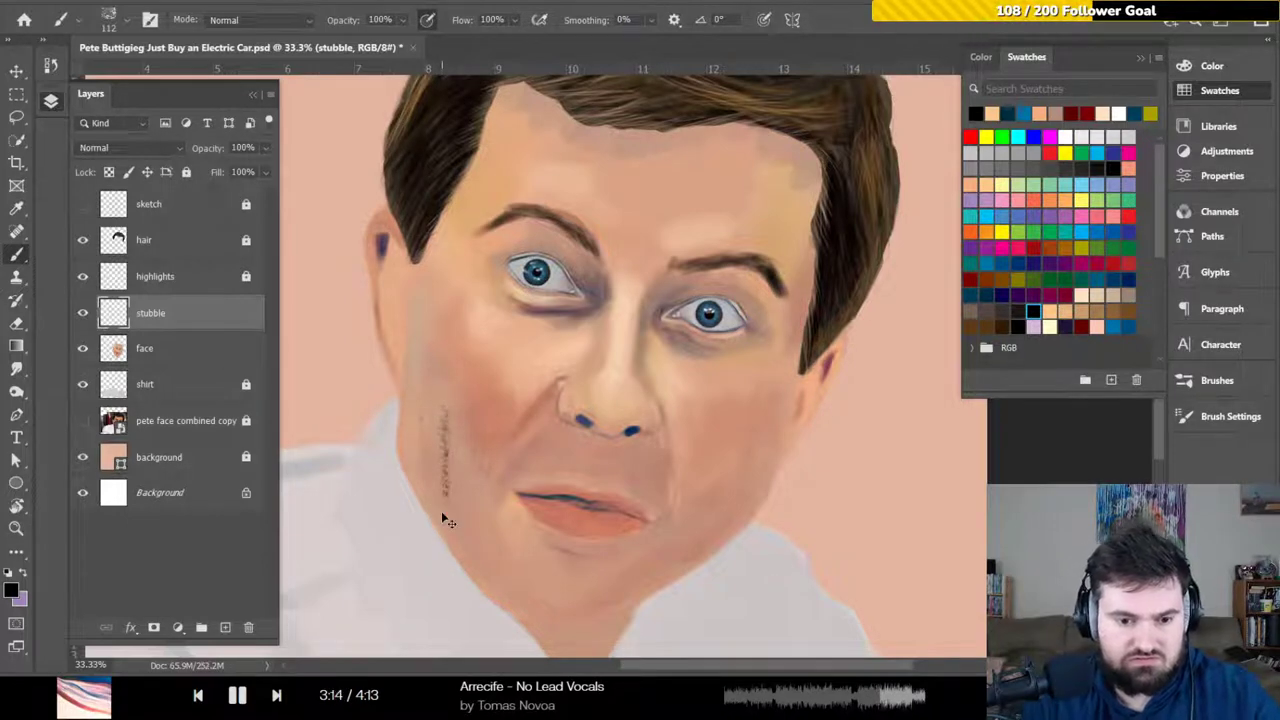
pyautogui.hotkey('ctrl', 'z')
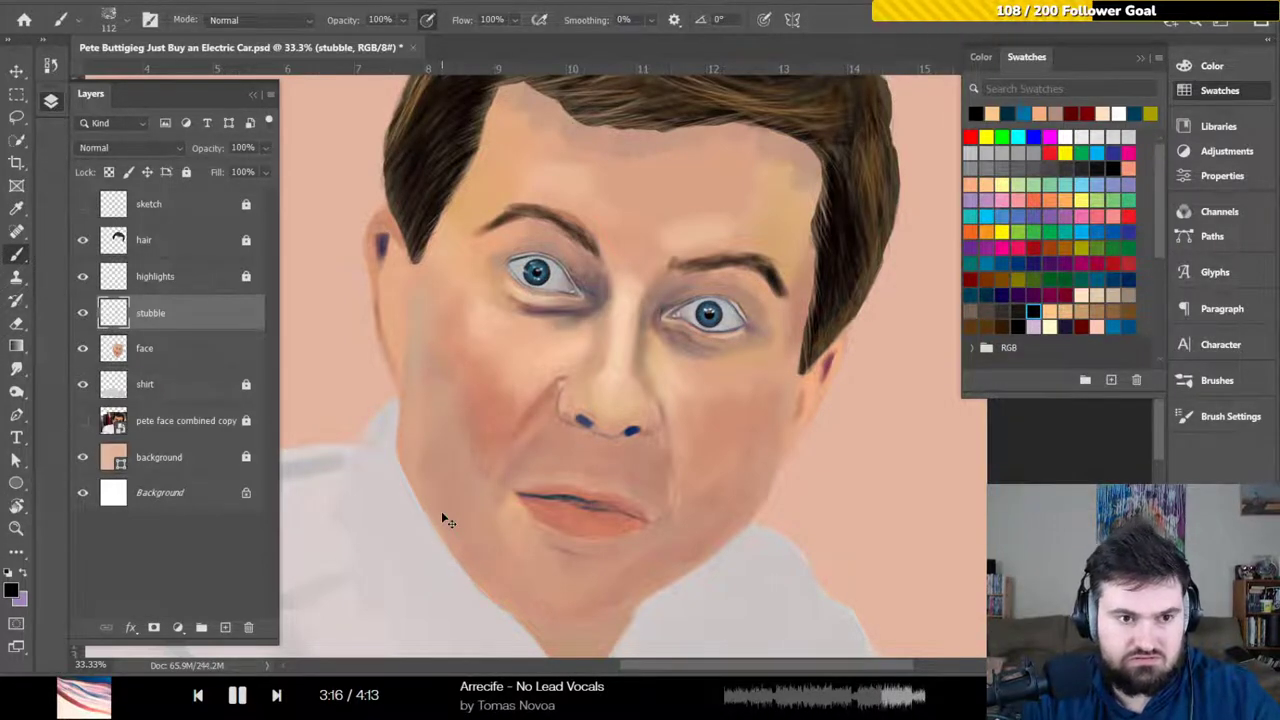
# Switch to Kyle's Spatter Bot Tilt brush at 284 px, try black speckles down the cheek, and undo them
pyautogui.click(126, 21)
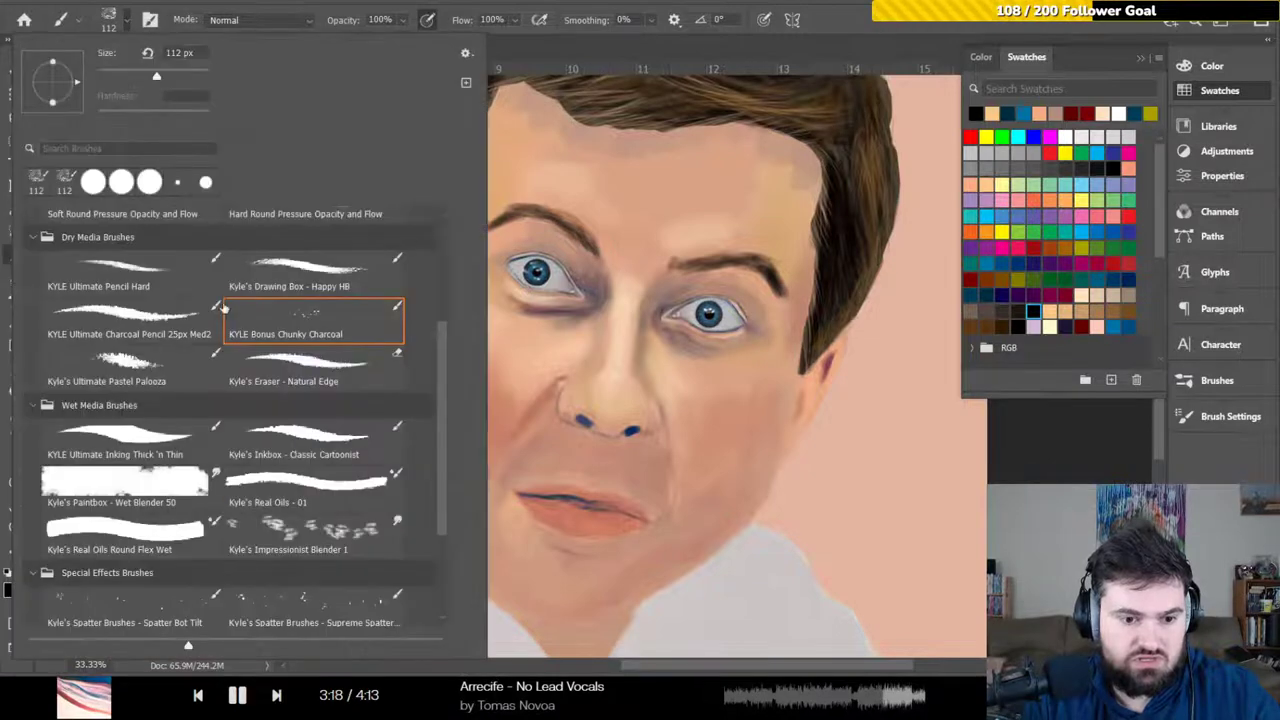
pyautogui.scroll(-3, 253, 341)
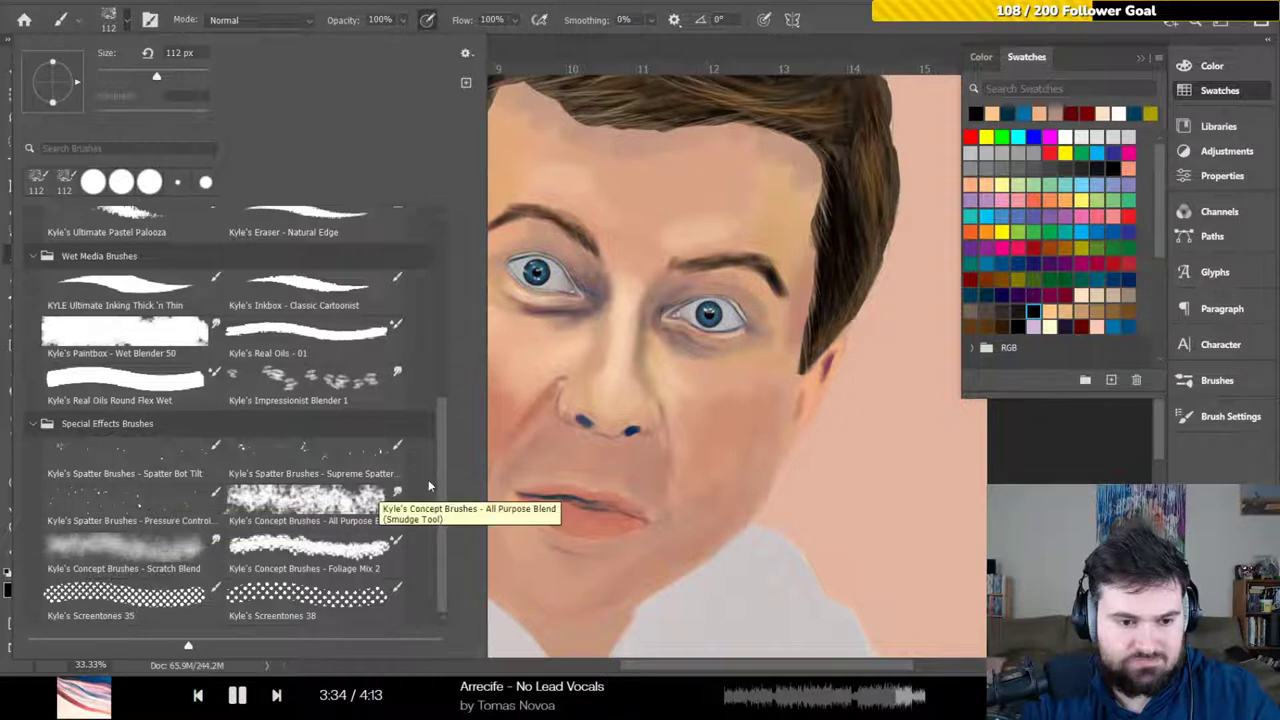
pyautogui.click(127, 452)
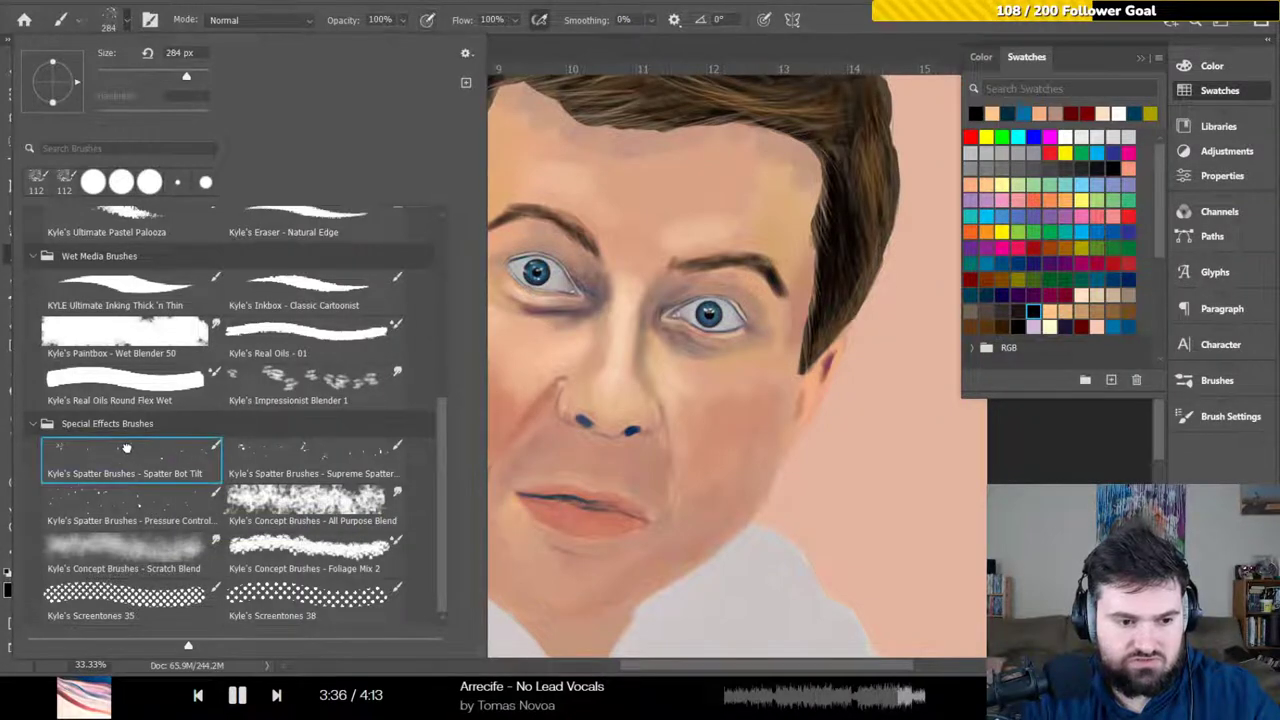
pyautogui.click(127, 22)
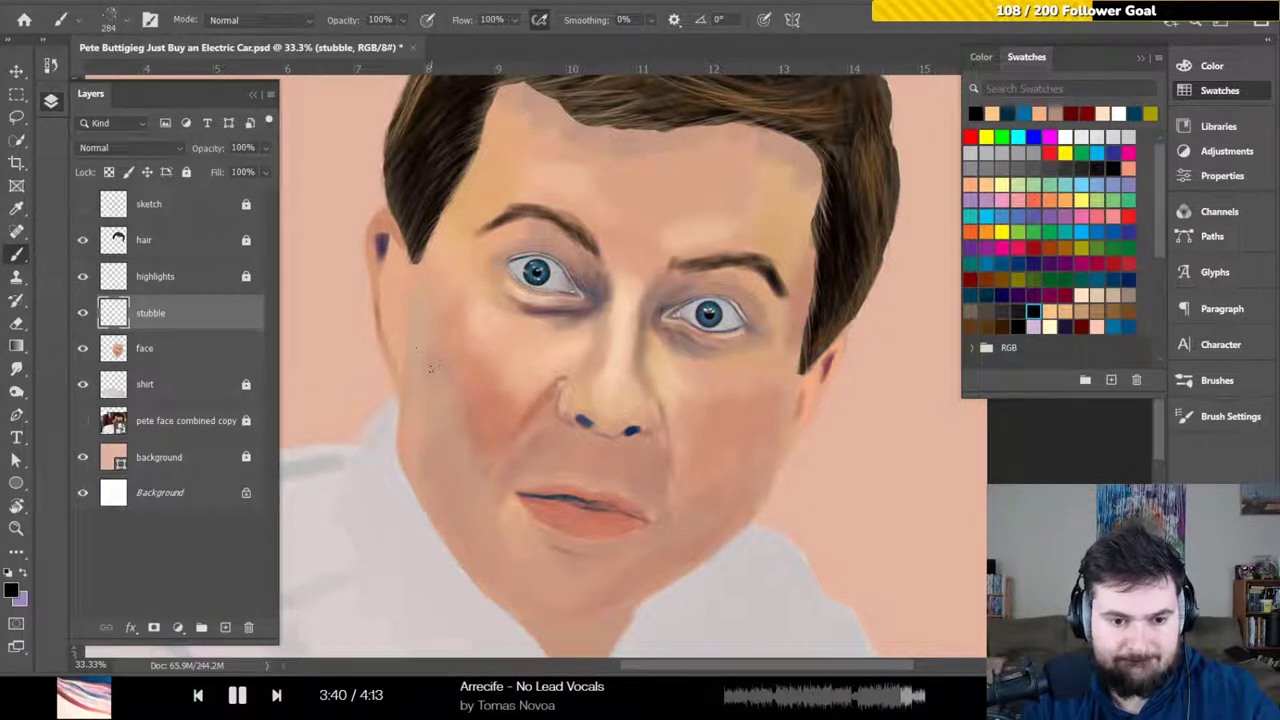
pyautogui.moveTo(430, 368)
pyautogui.mouseDown()
pyautogui.moveTo(422, 440)
pyautogui.moveTo(427, 345)
pyautogui.moveTo(428, 480)
pyautogui.moveTo(451, 358)
pyautogui.moveTo(451, 452)
pyautogui.mouseUp()
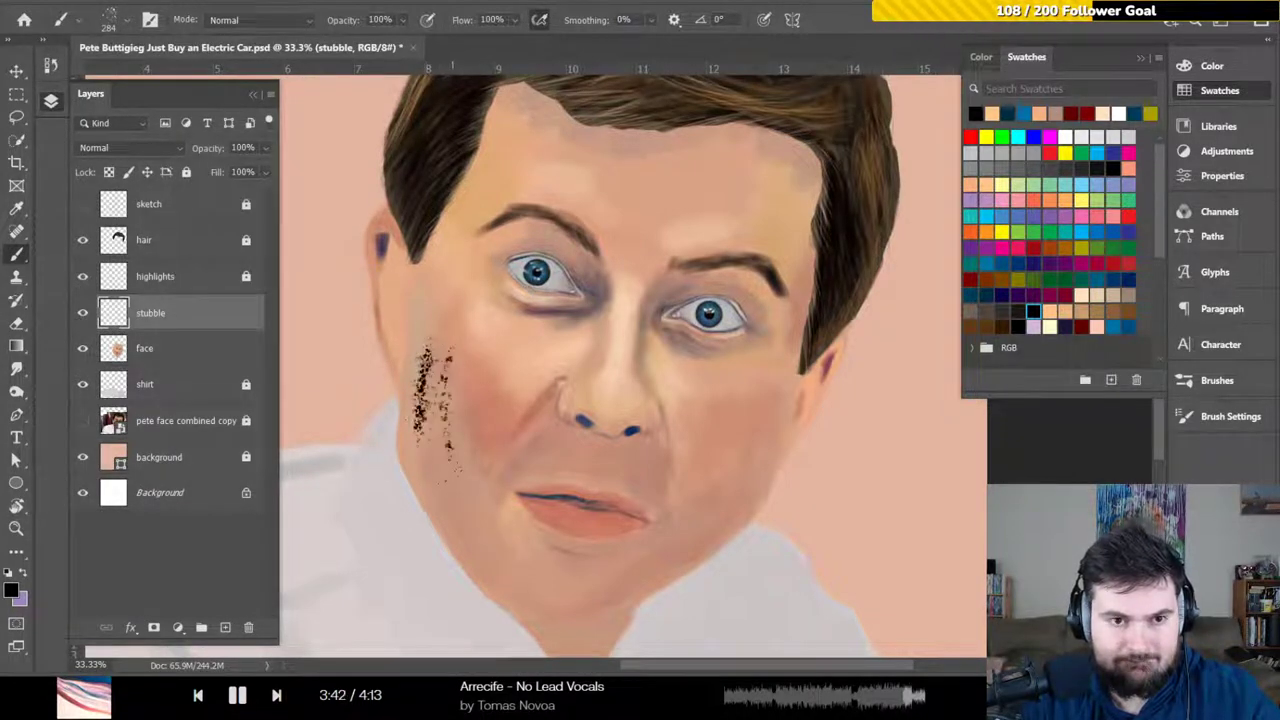
pyautogui.hotkey('ctrl', 'z')
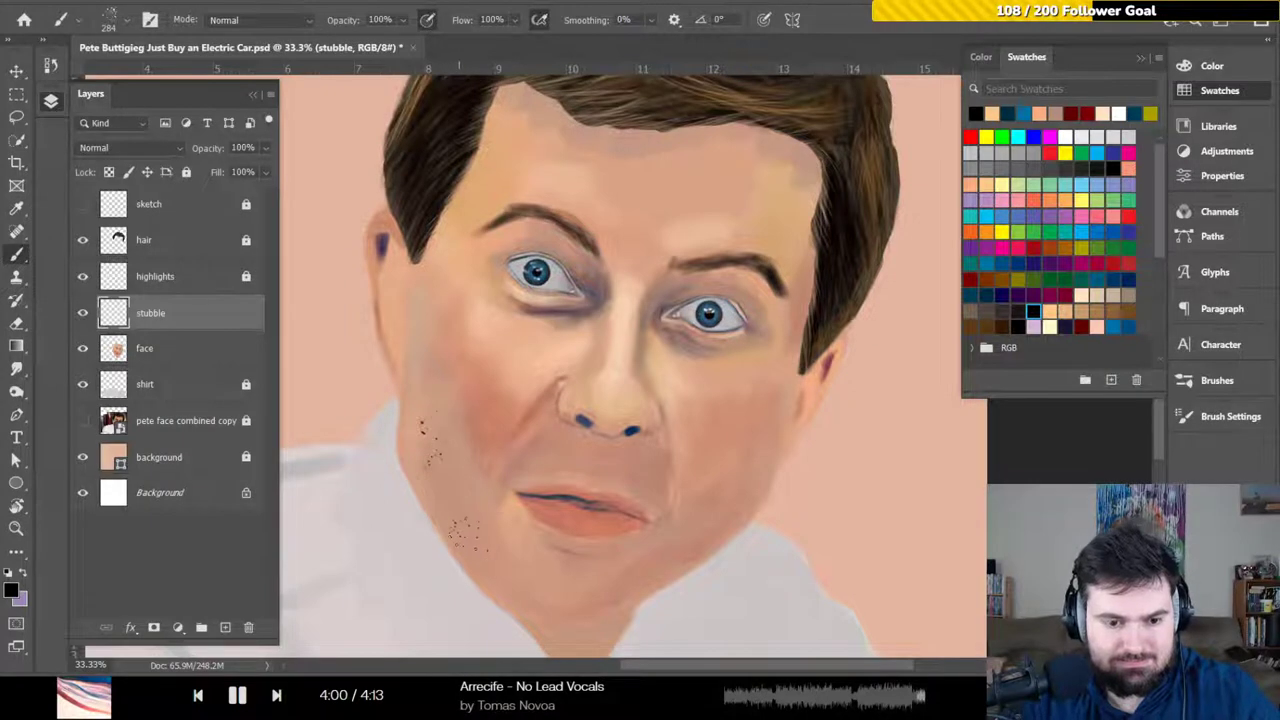
# Try lighter spatter dabs and strokes along the cheek and jaw with the same brush, undoing each attempt
pyautogui.press('ctrl')
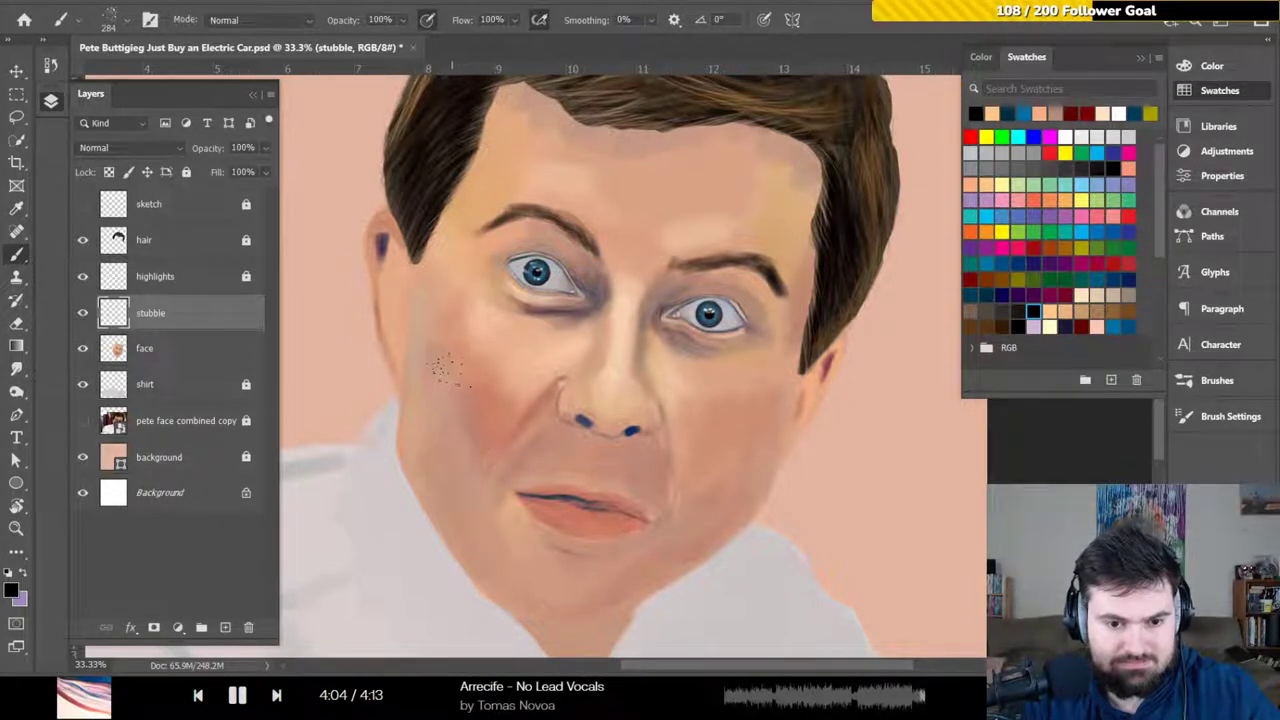
pyautogui.click(425, 407)
pyautogui.moveTo(432, 358); pyautogui.dragTo(428, 450)
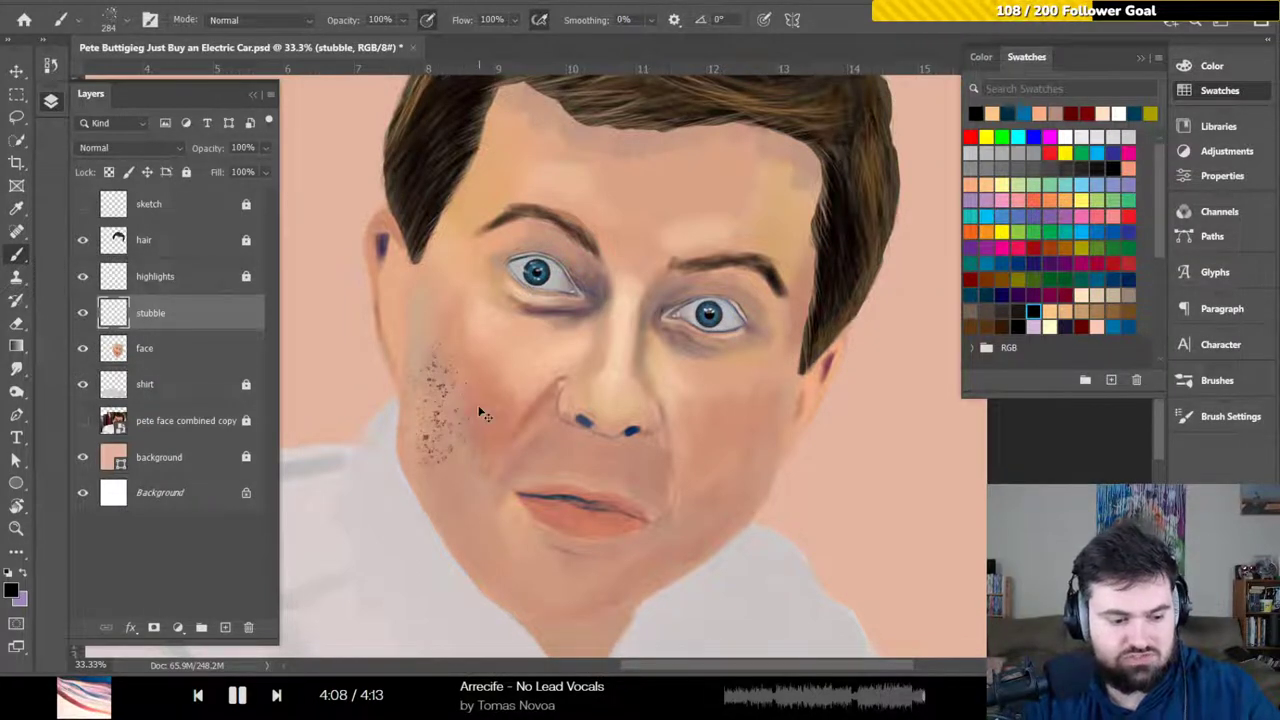
pyautogui.hotkey('ctrl', 'z')
pyautogui.hotkey('ctrl', 'z')
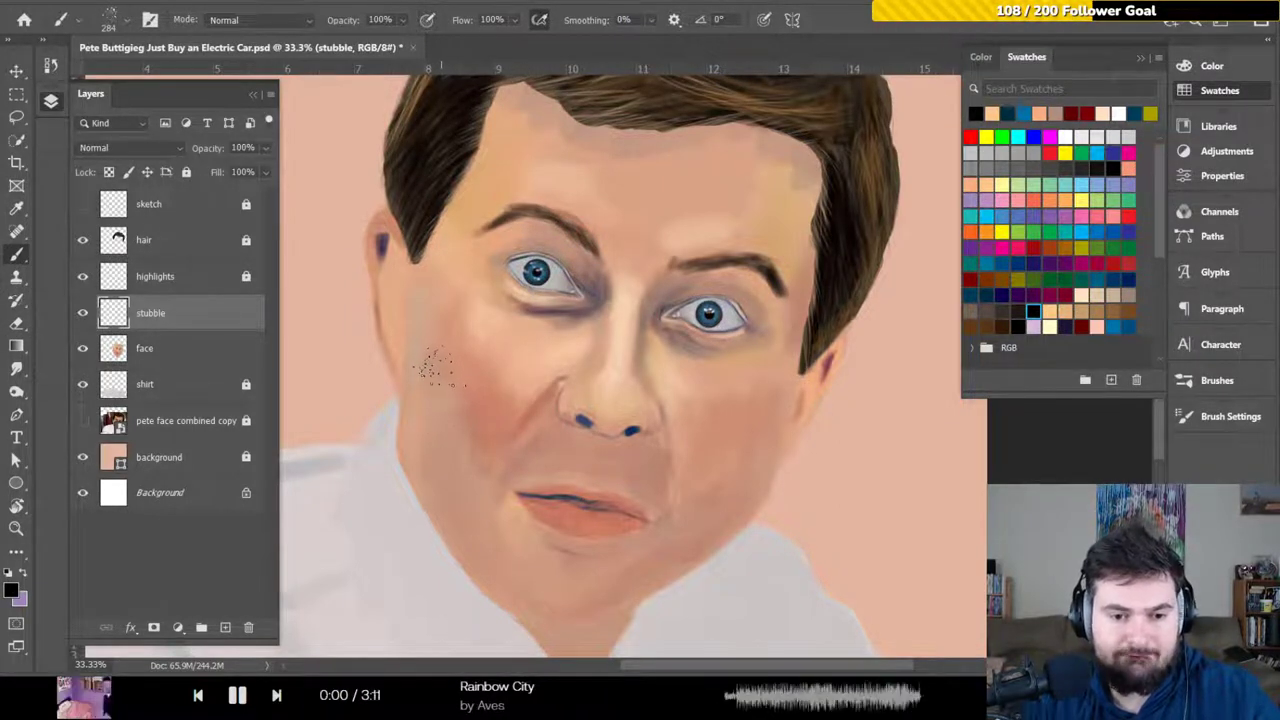
pyautogui.moveTo(420, 412)
pyautogui.mouseDown()
pyautogui.moveTo(416, 405)
pyautogui.moveTo(439, 350)
pyautogui.moveTo(426, 460)
pyautogui.moveTo(468, 505)
pyautogui.mouseUp()
pyautogui.hotkey('ctrl', 'z')
pyautogui.hotkey('ctrl', 'z')
pyautogui.hotkey('ctrl', 'z')
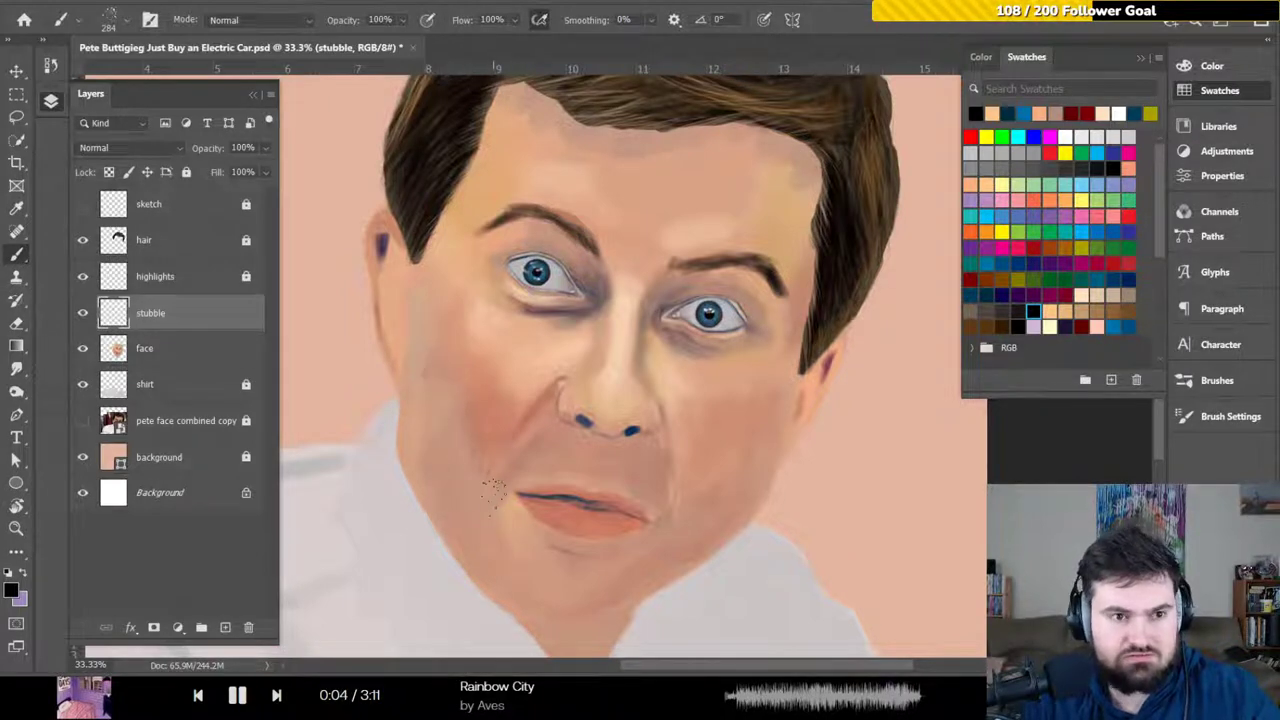
# Switch to Kyle's Supreme Spatter brush at 284 px, try several black strokes along the cheek and jaw, and undo them
pyautogui.click(124, 20)
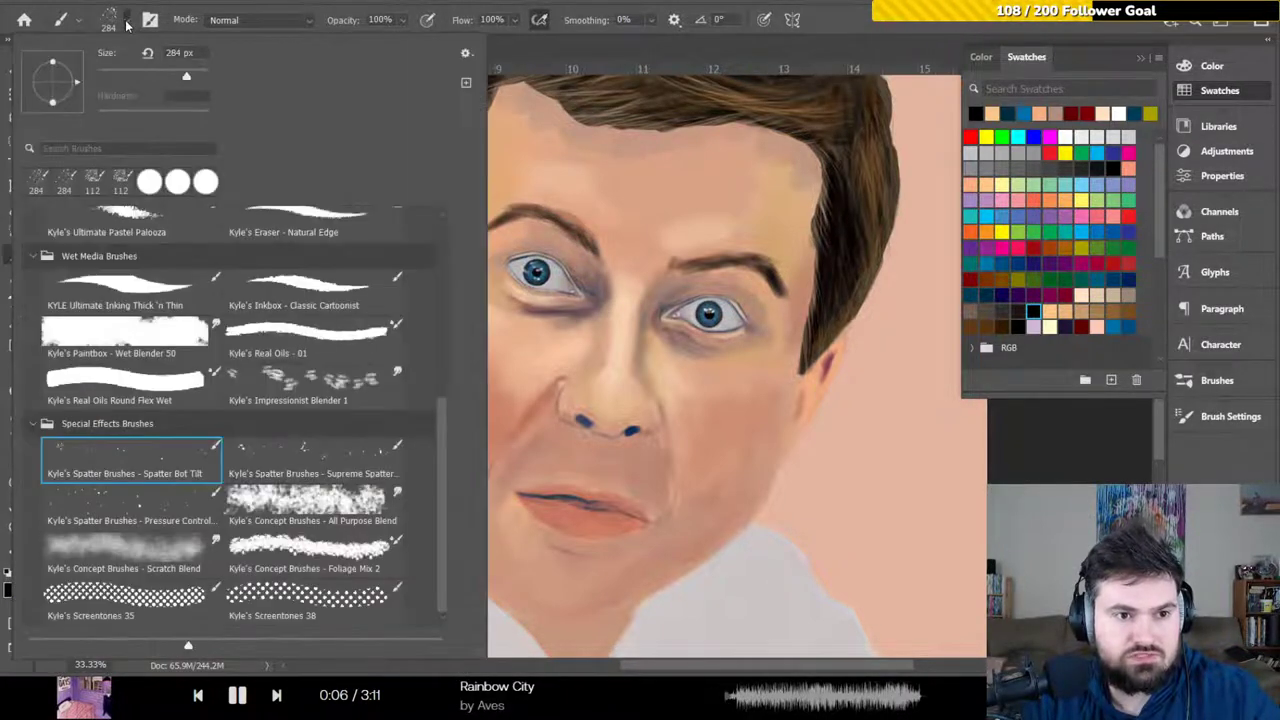
pyautogui.click(316, 468)
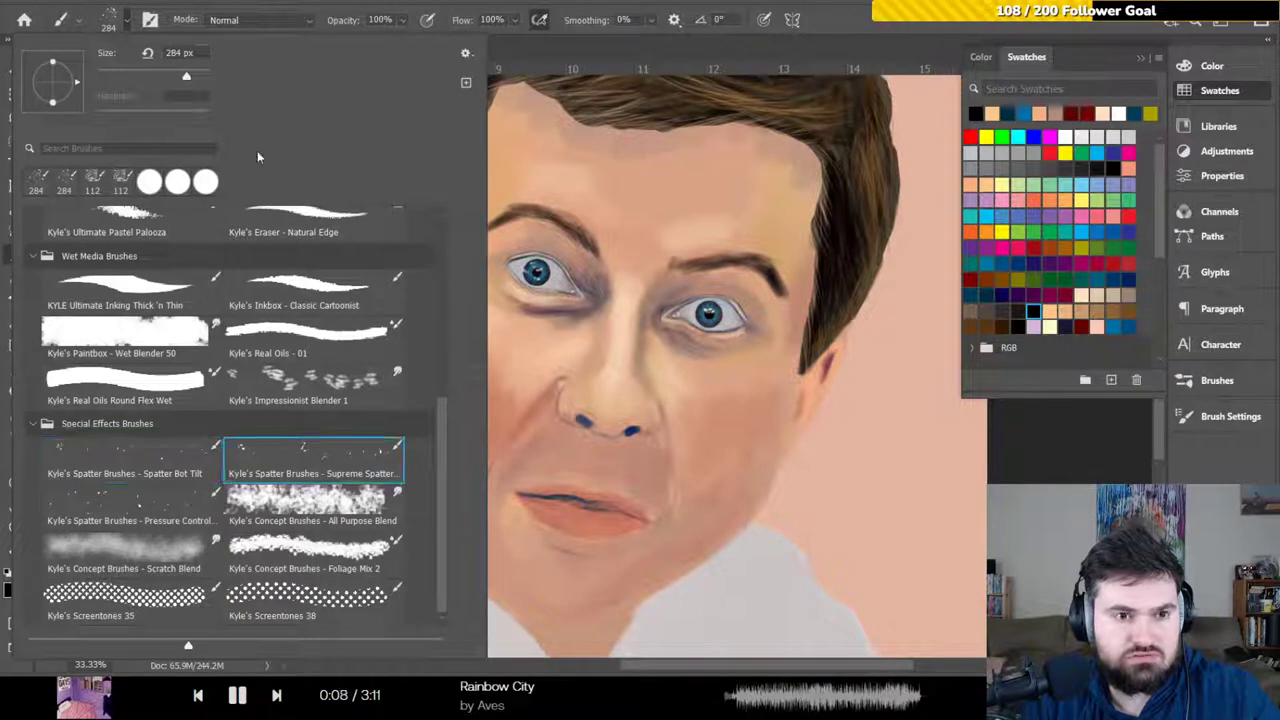
pyautogui.click(126, 22)
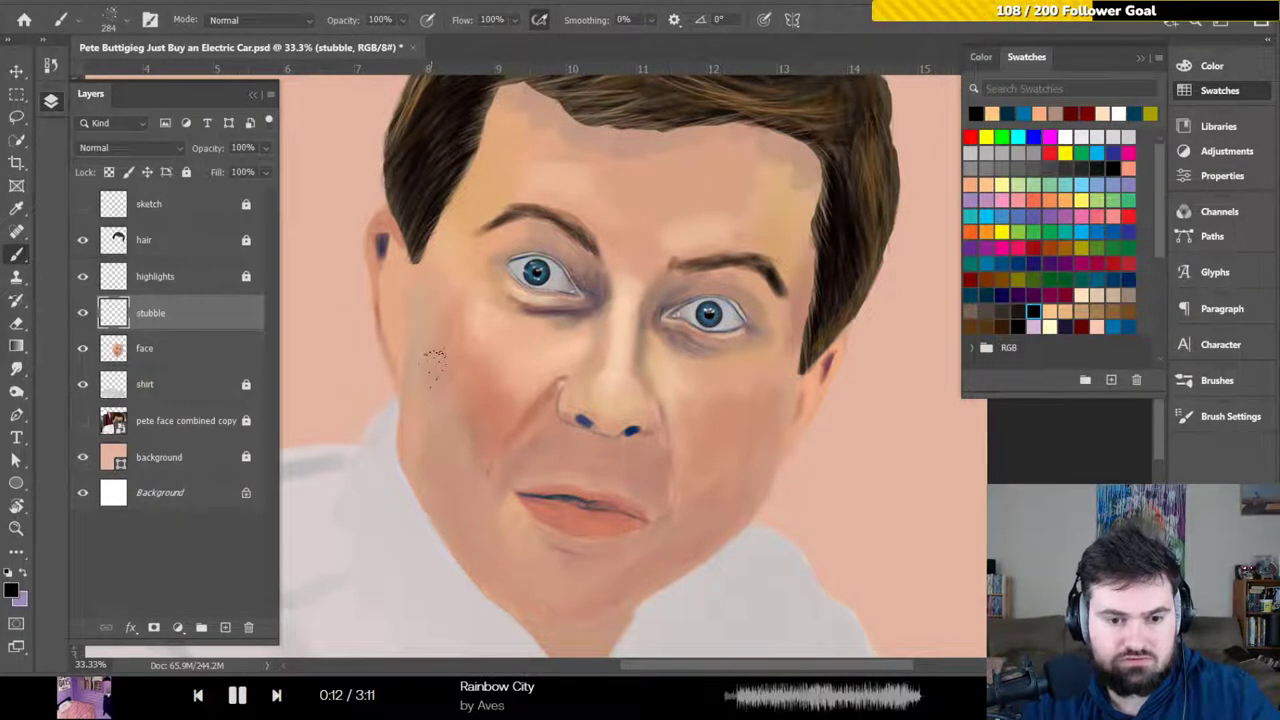
pyautogui.moveTo(434, 356)
pyautogui.mouseDown()
pyautogui.moveTo(424, 434)
pyautogui.moveTo(426, 342)
pyautogui.mouseUp()
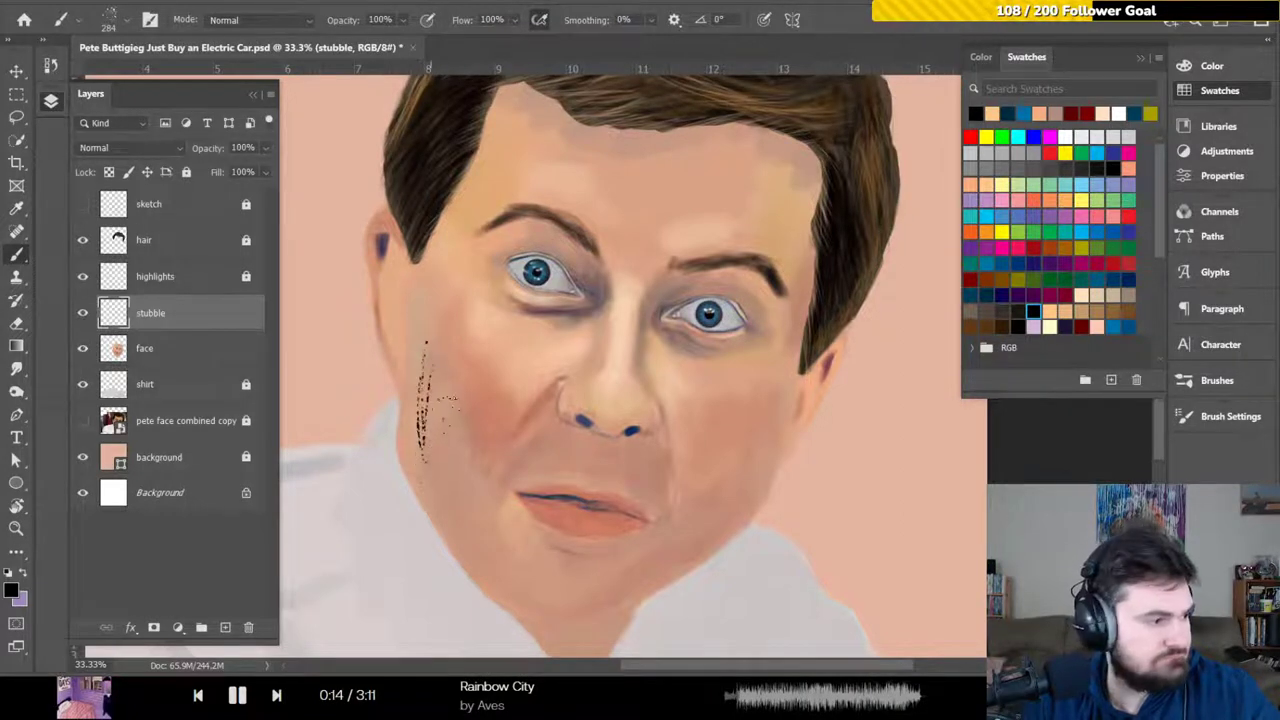
pyautogui.moveTo(450, 399); pyautogui.dragTo(469, 385)
pyautogui.moveTo(458, 465)
pyautogui.mouseDown()
pyautogui.moveTo(452, 430)
pyautogui.moveTo(455, 535)
pyautogui.mouseUp()
pyautogui.hotkey('ctrl', 'z')
pyautogui.hotkey('ctrl', 'z')
pyautogui.hotkey('ctrl', 'z')
pyautogui.hotkey('ctrl', 'z')
pyautogui.hotkey('ctrl', 'z')
pyautogui.hotkey('ctrl', 'z')
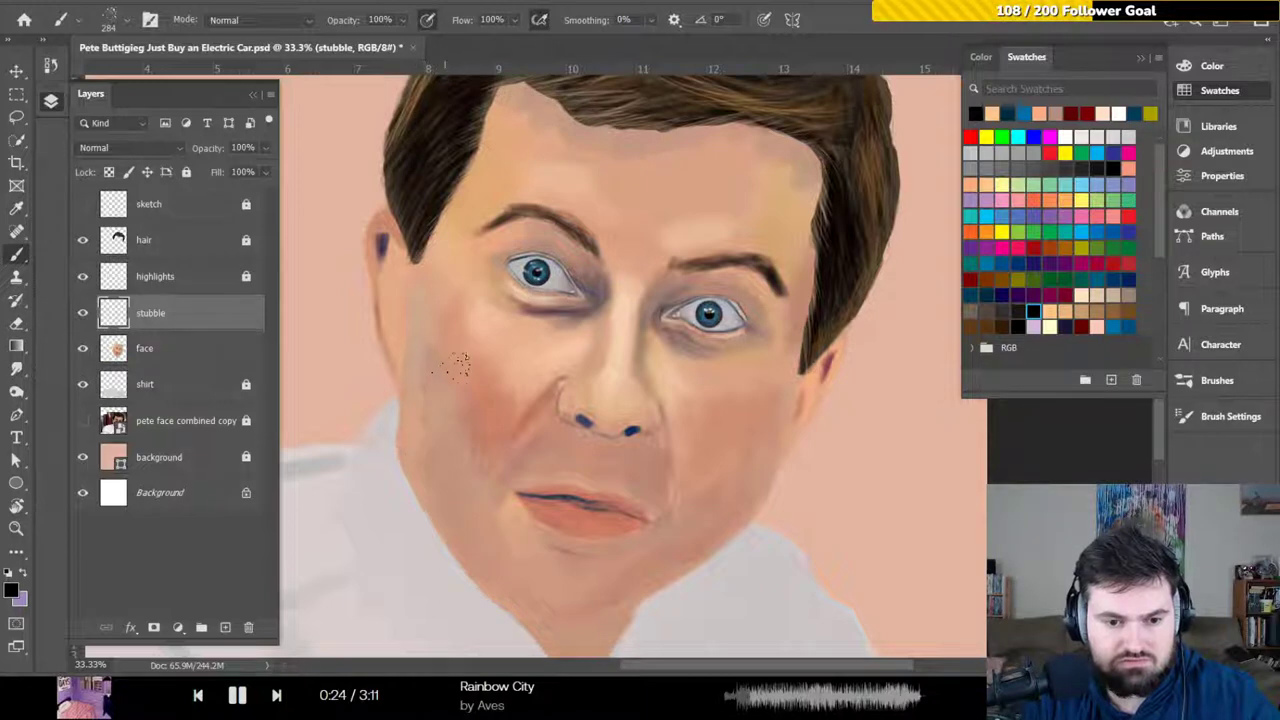
pyautogui.press('ctrl')
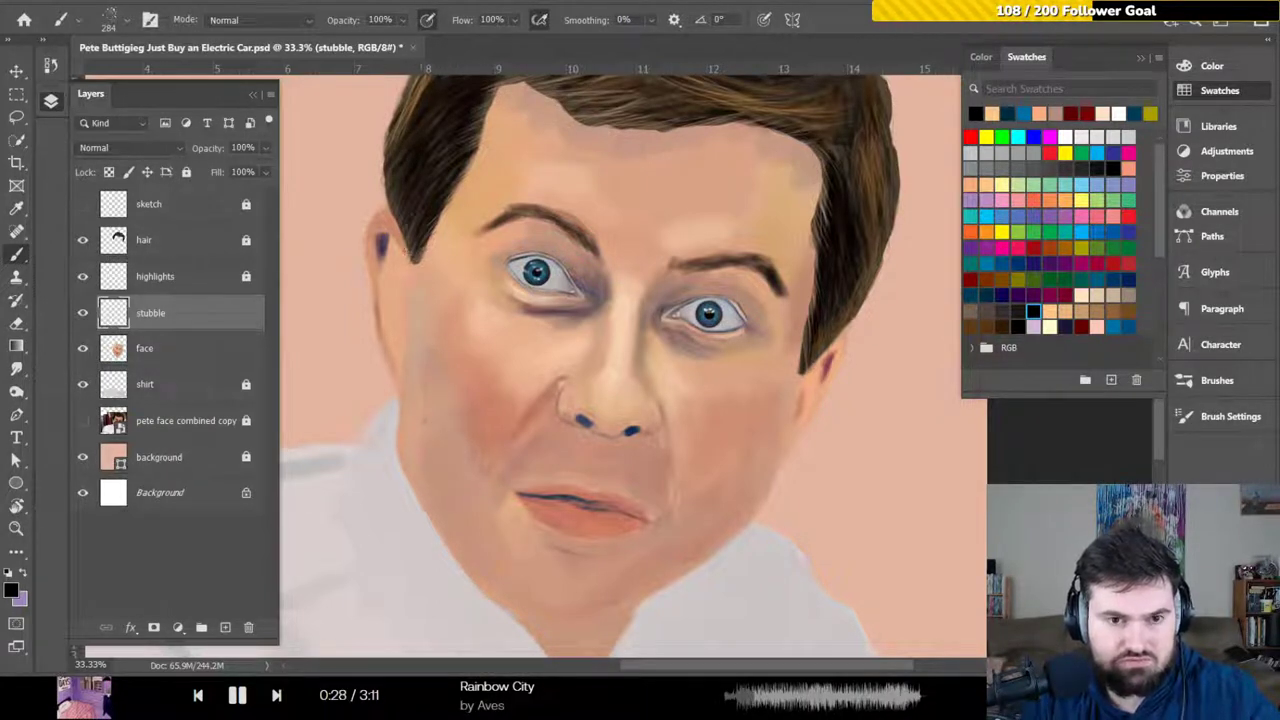
# Disable pressure-controlled opacity, try black Supreme Spatter strokes up to 900 px across the cheek, mouth and chin, and undo them
pyautogui.click(428, 21)
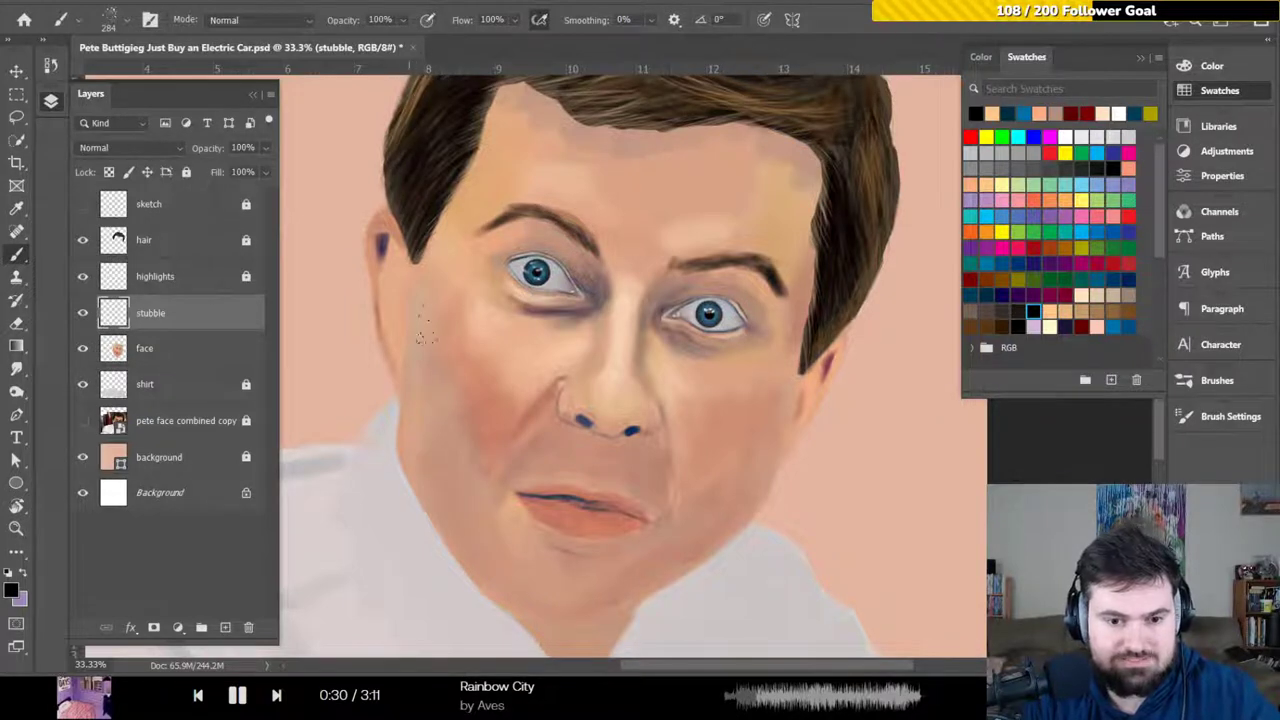
pyautogui.moveTo(435, 462); pyautogui.dragTo(418, 395)
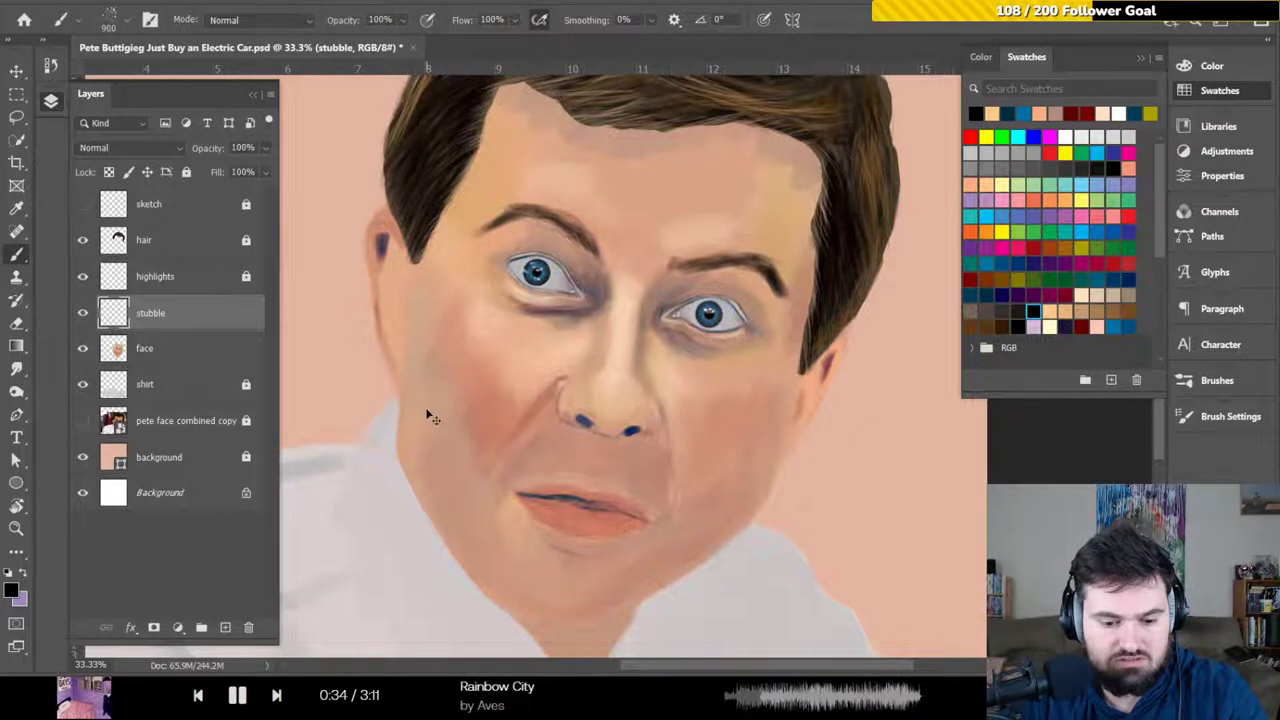
pyautogui.hotkey('ctrl', '-')
pyautogui.moveTo(477, 362)
pyautogui.mouseDown()
pyautogui.moveTo(452, 448)
pyautogui.moveTo(485, 380)
pyautogui.moveTo(466, 465)
pyautogui.moveTo(477, 500)
pyautogui.moveTo(492, 440)
pyautogui.moveTo(513, 543)
pyautogui.moveTo(540, 520)
pyautogui.moveTo(560, 530)
pyautogui.moveTo(630, 510)
pyautogui.mouseUp()
pyautogui.moveTo(520, 505)
pyautogui.mouseDown()
pyautogui.moveTo(480, 515)
pyautogui.moveTo(545, 545)
pyautogui.moveTo(470, 530)
pyautogui.moveTo(540, 490)
pyautogui.moveTo(530, 540)
pyautogui.mouseUp()
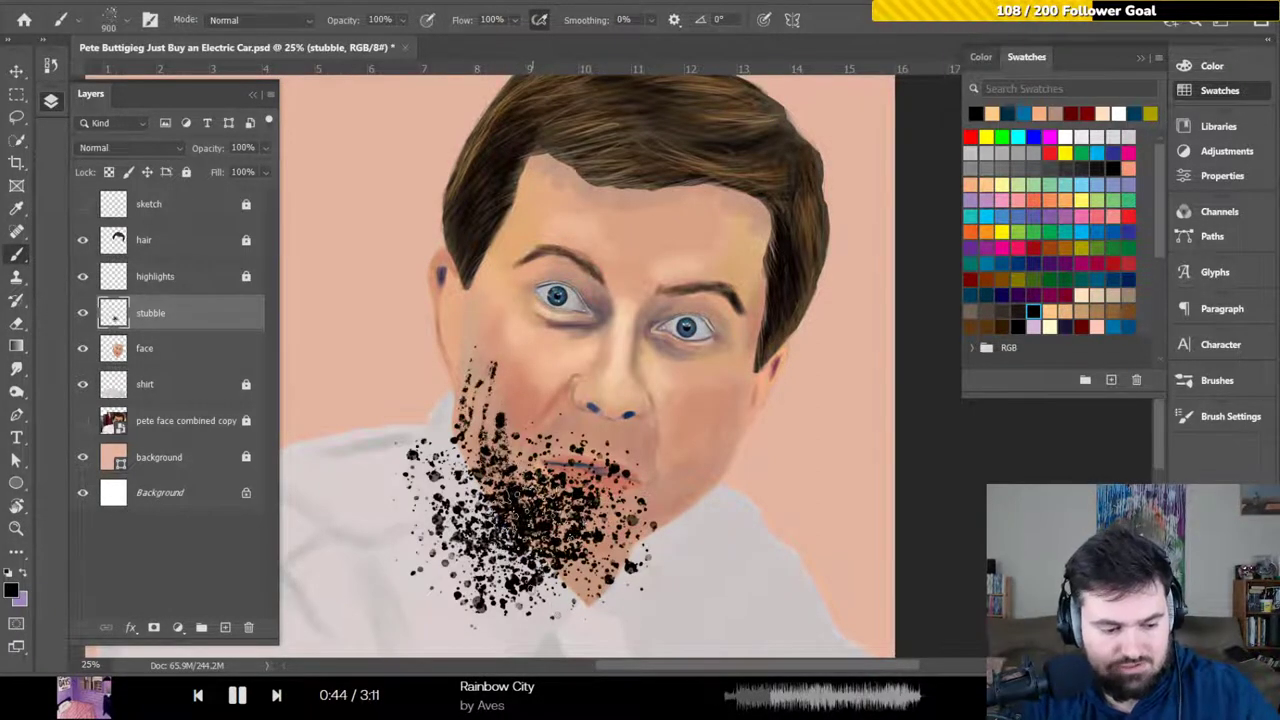
pyautogui.hotkey('ctrl', 'z')
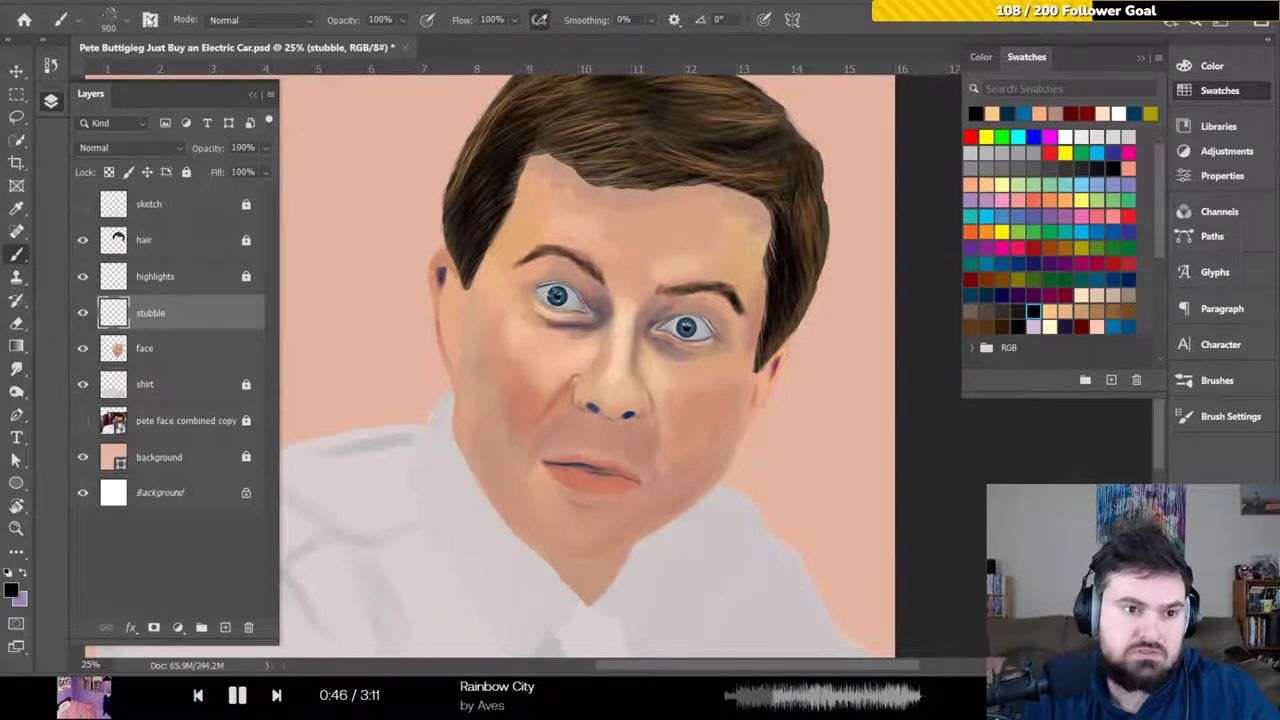
# Choose the Kyle's Spatter Brushes - Pressure Control brush at 80 px
pyautogui.click(122, 21)
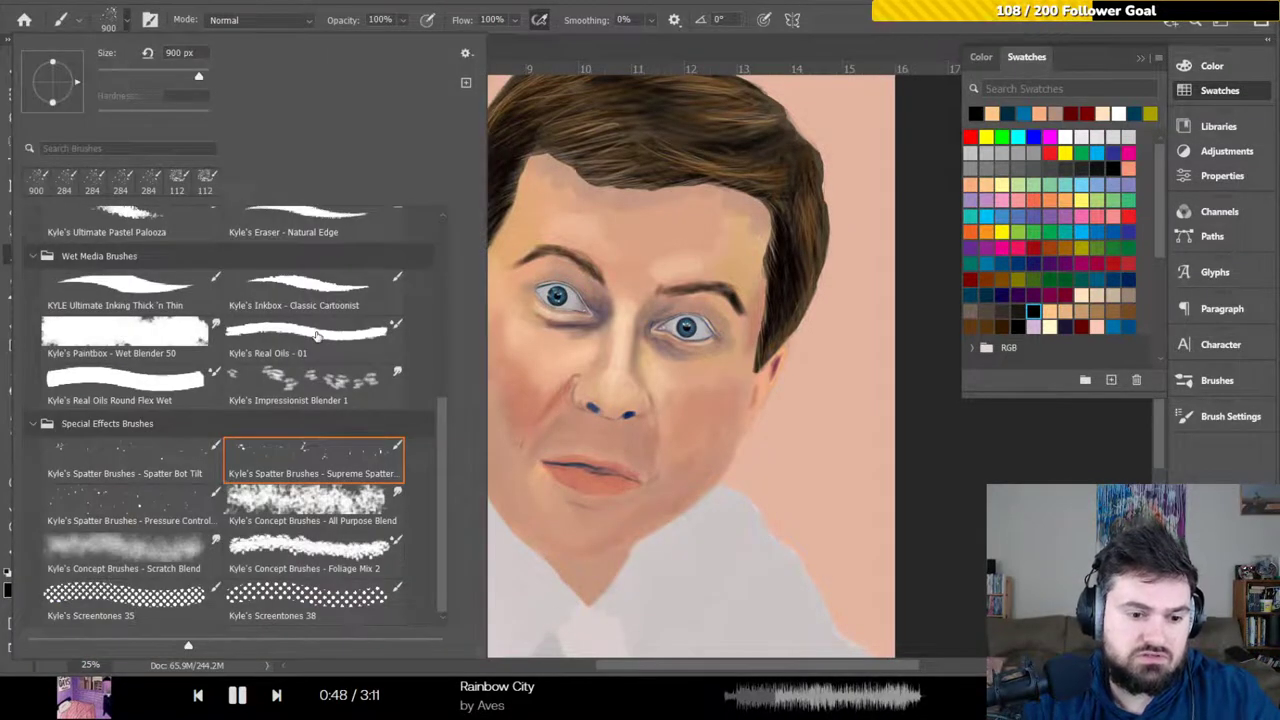
pyautogui.click(144, 500)
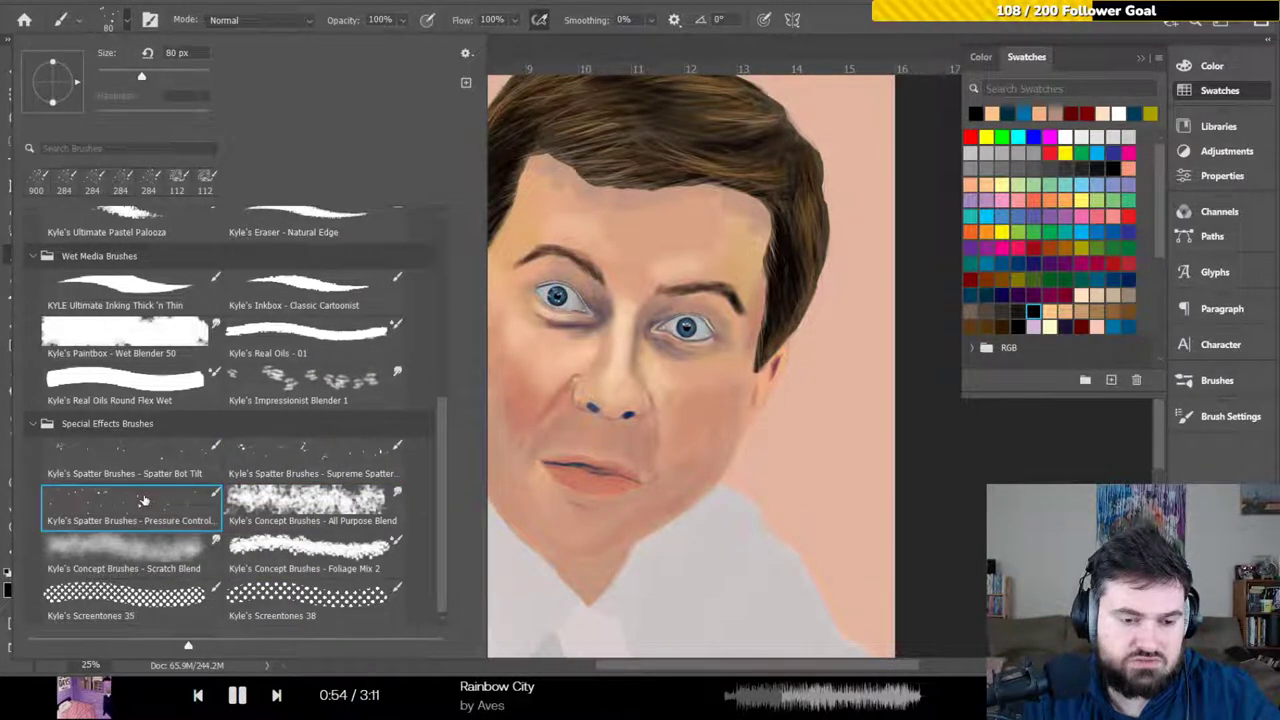
pyautogui.press('Return')
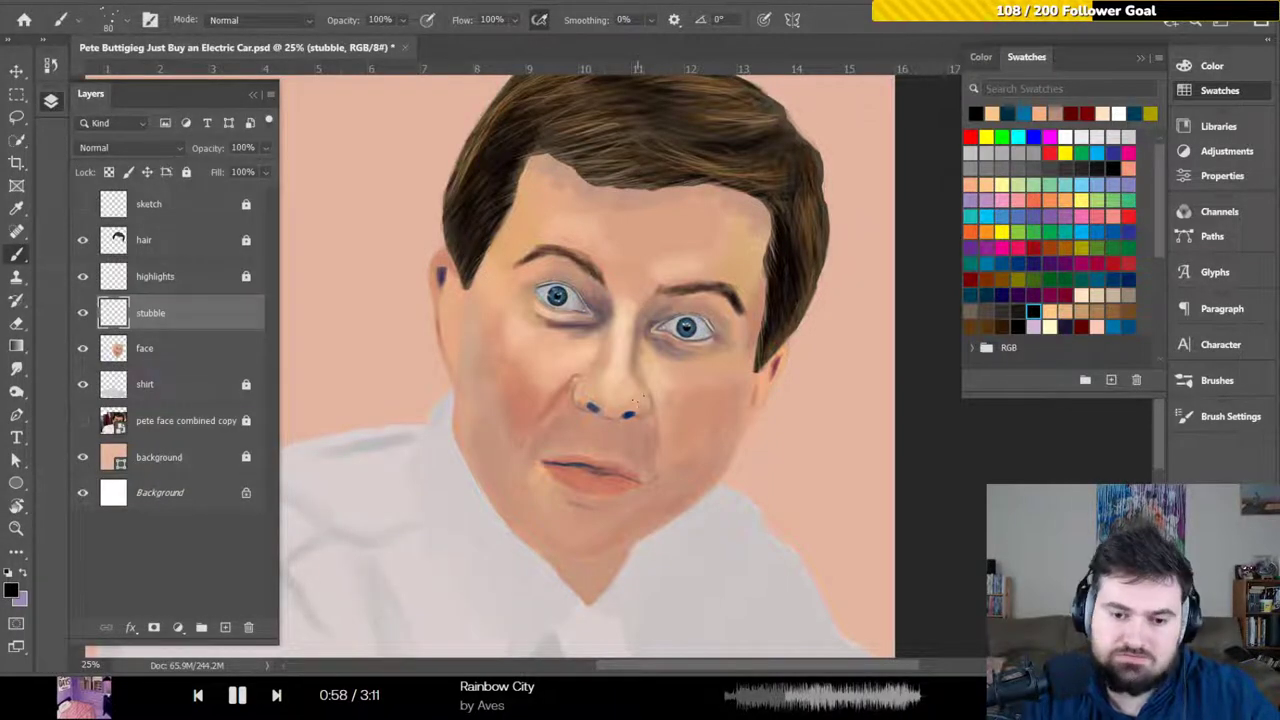
# Try a few fine black speckles on the cheek with the 80 px spatter brush and undo them
pyautogui.click(474, 418)
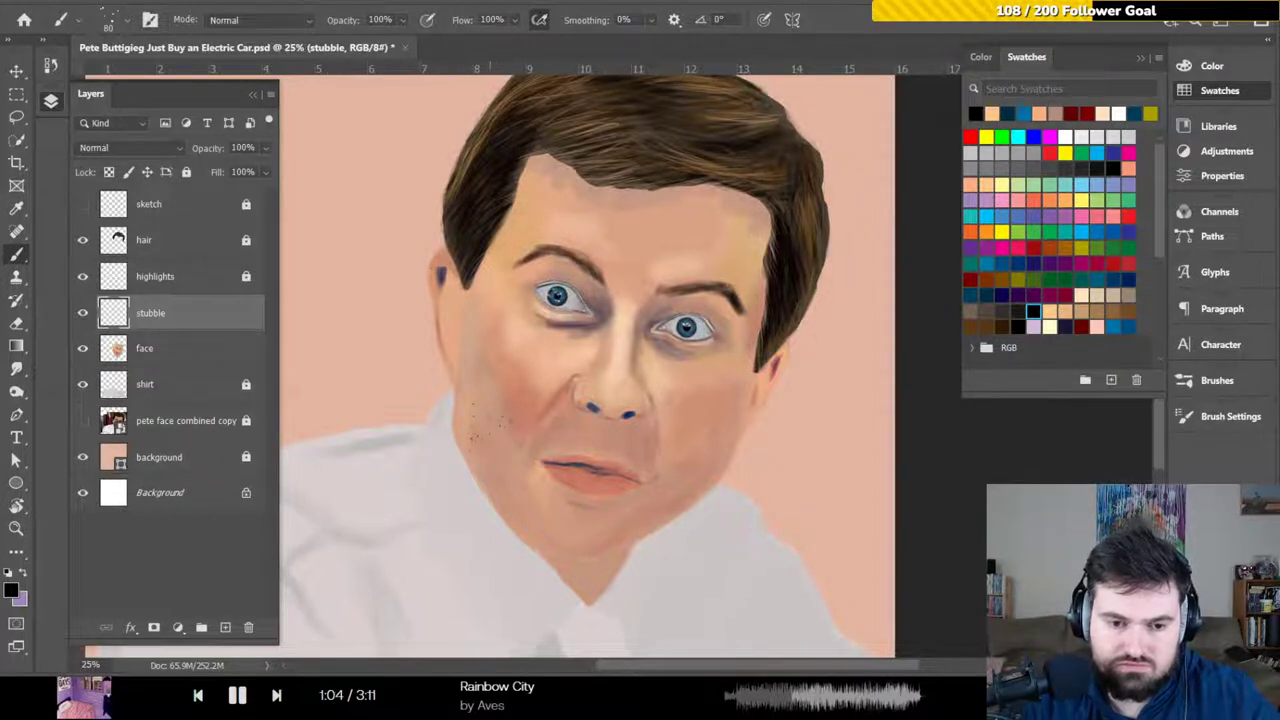
pyautogui.moveTo(472, 410)
pyautogui.mouseDown()
pyautogui.moveTo(478, 372)
pyautogui.moveTo(500, 395)
pyautogui.moveTo(492, 435)
pyautogui.moveTo(505, 450)
pyautogui.mouseUp()
pyautogui.hotkey('ctrl', 'z')
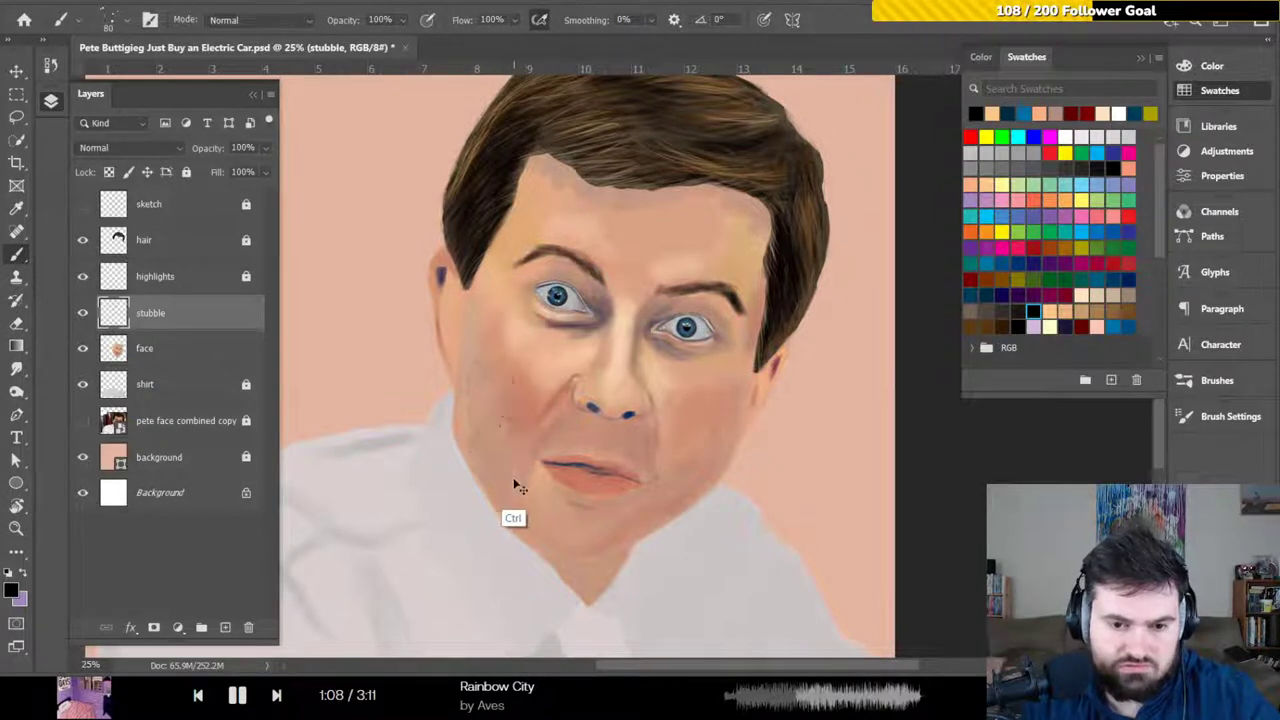
pyautogui.hotkey('ctrl', 'z')
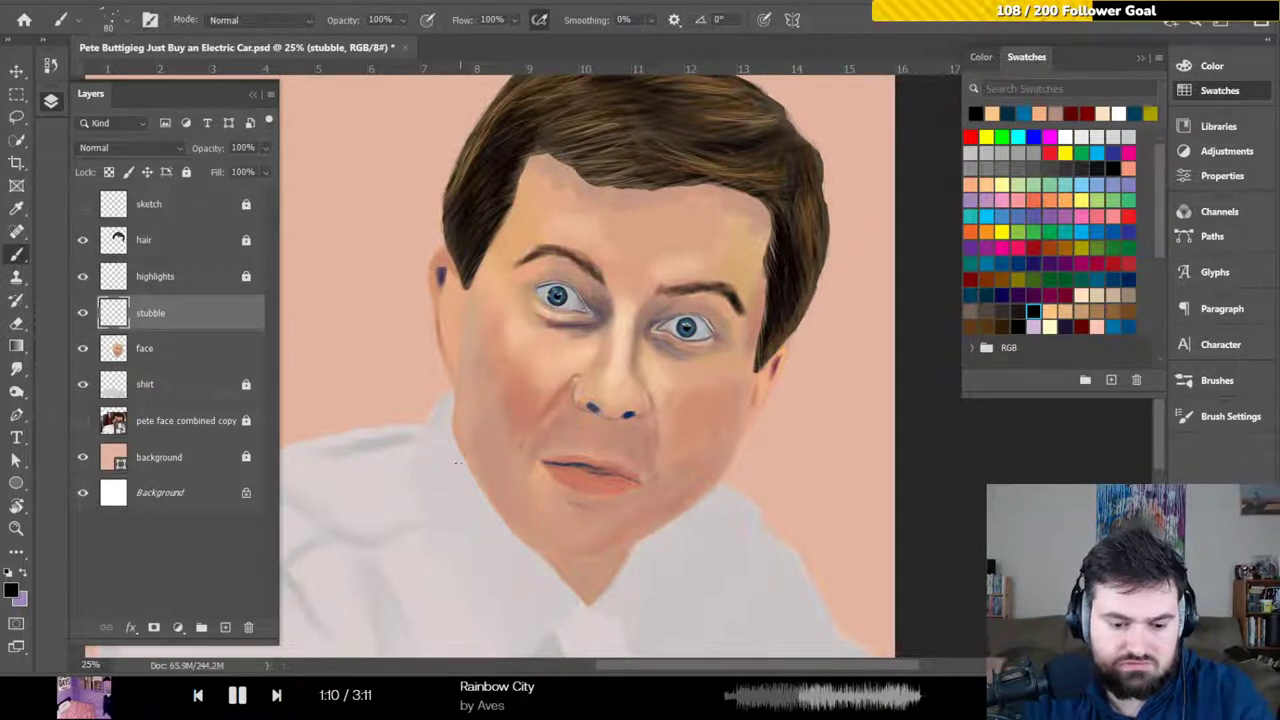
# Enlarge the spatter brush to 250 px, try speckles down the cheek with and without pressure-controlled opacity, and undo them
pyautogui.press(']')
pyautogui.press(']')
pyautogui.press(']')
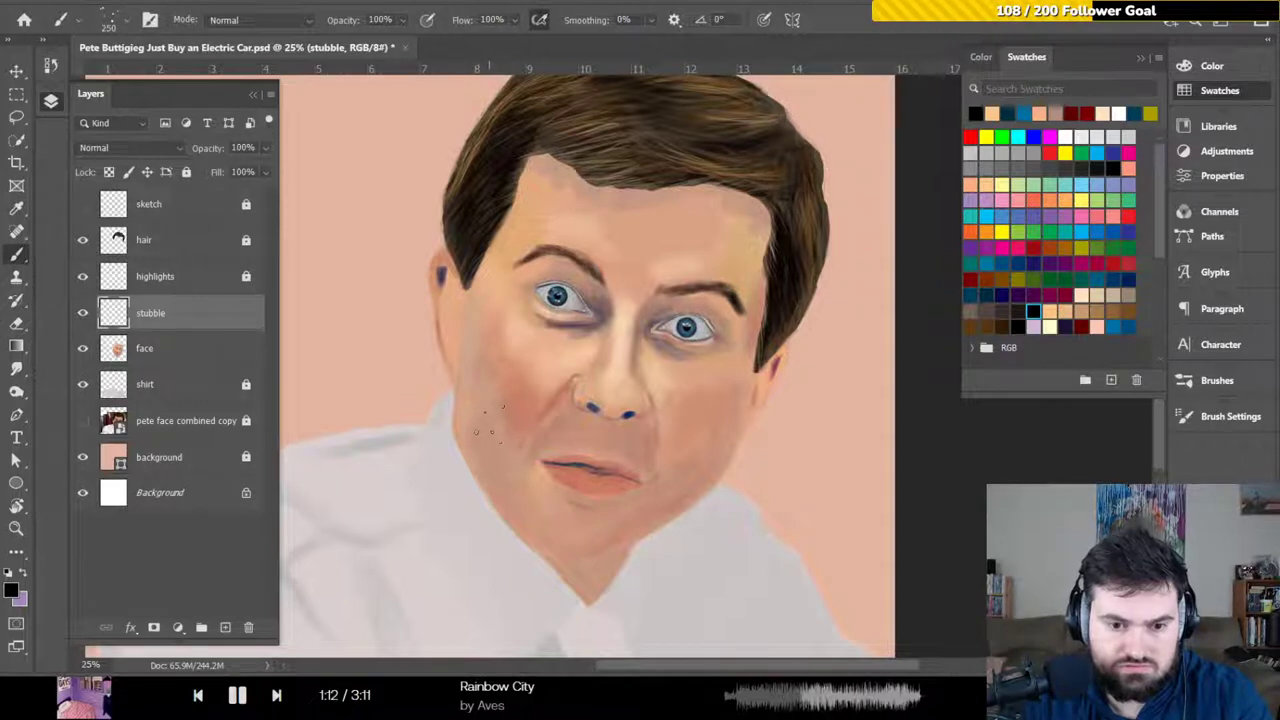
pyautogui.moveTo(488, 418); pyautogui.dragTo(494, 420)
pyautogui.moveTo(480, 476); pyautogui.dragTo(465, 445)
pyautogui.hotkey('ctrl', 'z')
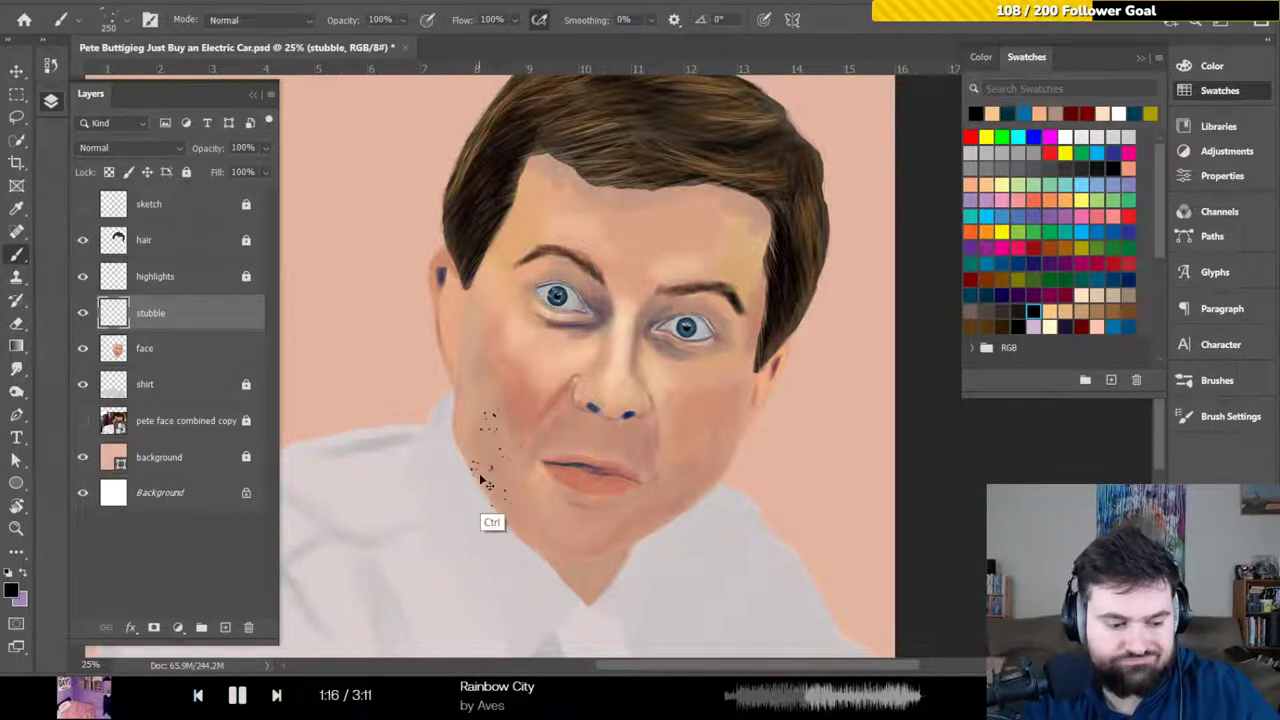
pyautogui.hotkey('ctrl', 'z')
pyautogui.hotkey('ctrl', 'z')
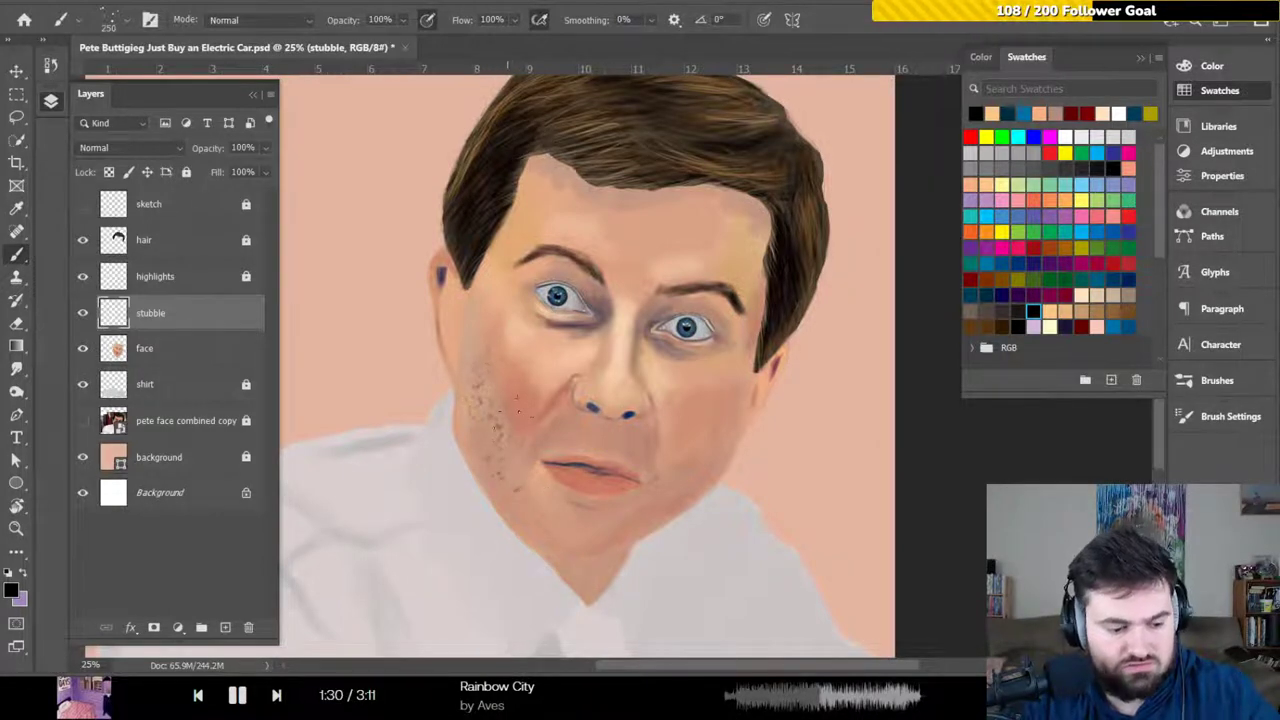
pyautogui.moveTo(495, 430); pyautogui.dragTo(497, 420)
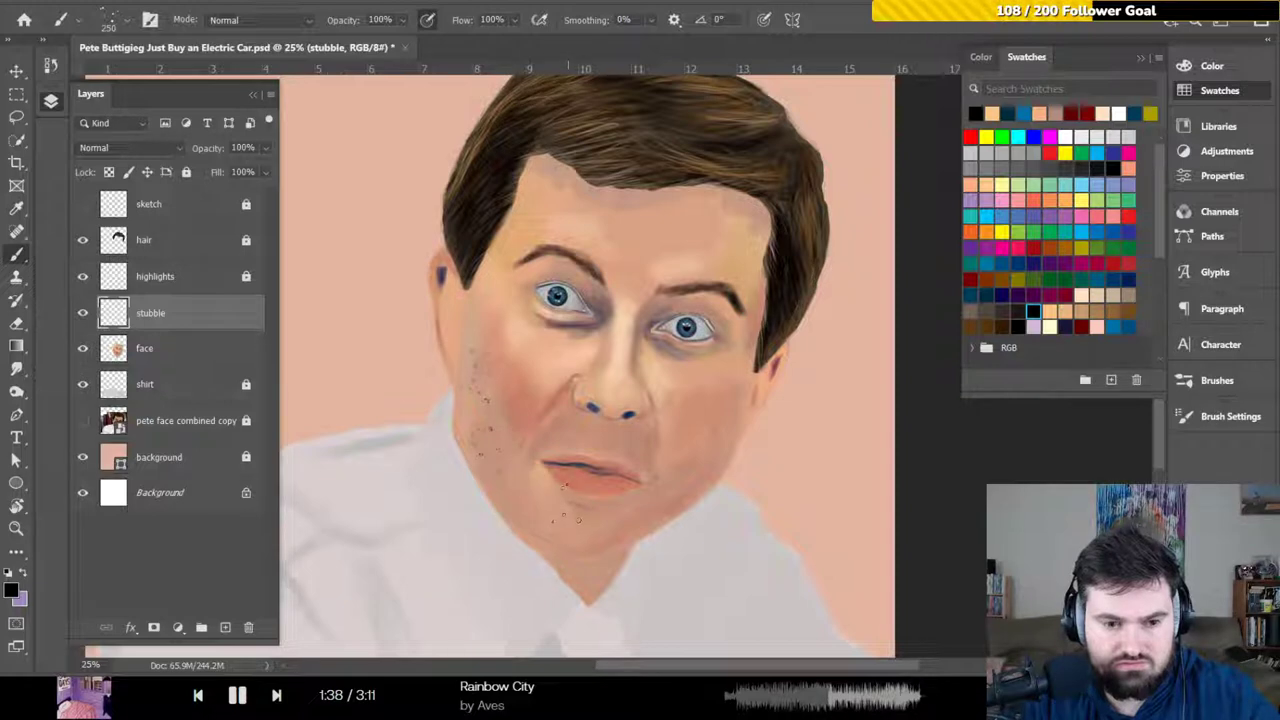
pyautogui.press('ctrl')
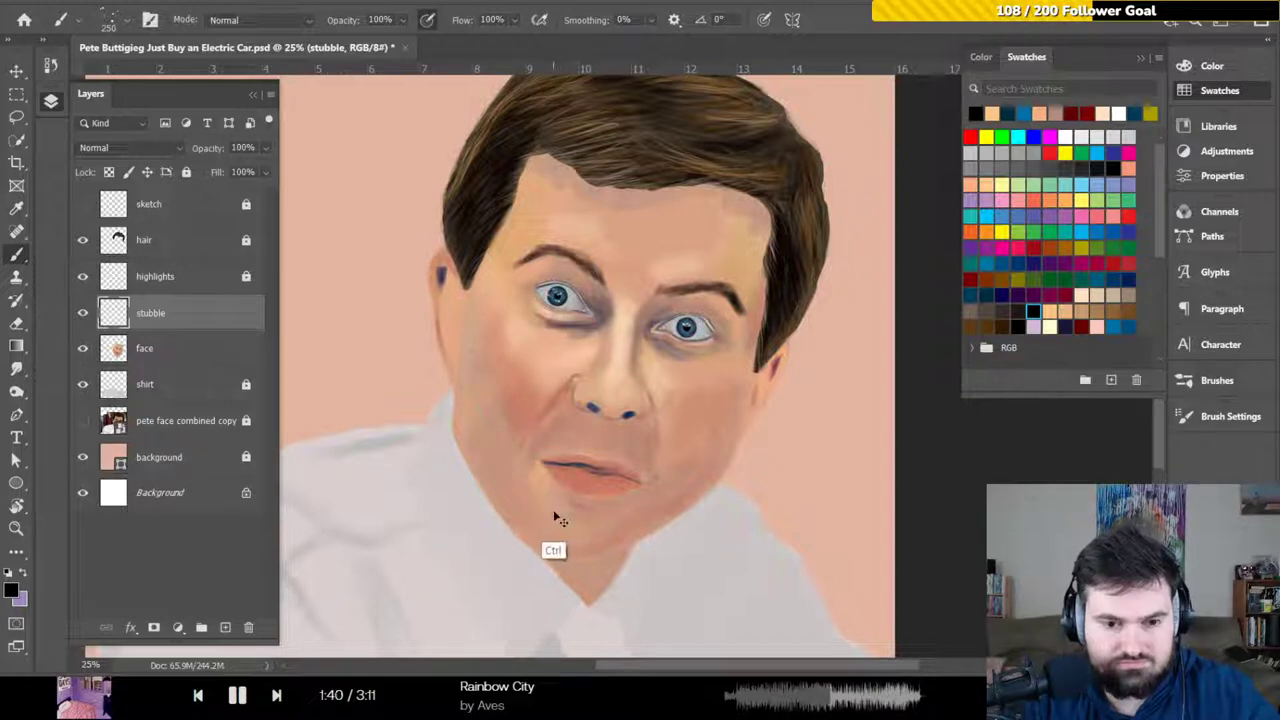
# Reduce the spatter brush to 80 px, try dense black speckles along the outer cheek and jaw, and undo them
pyautogui.press('[')
pyautogui.press('[')
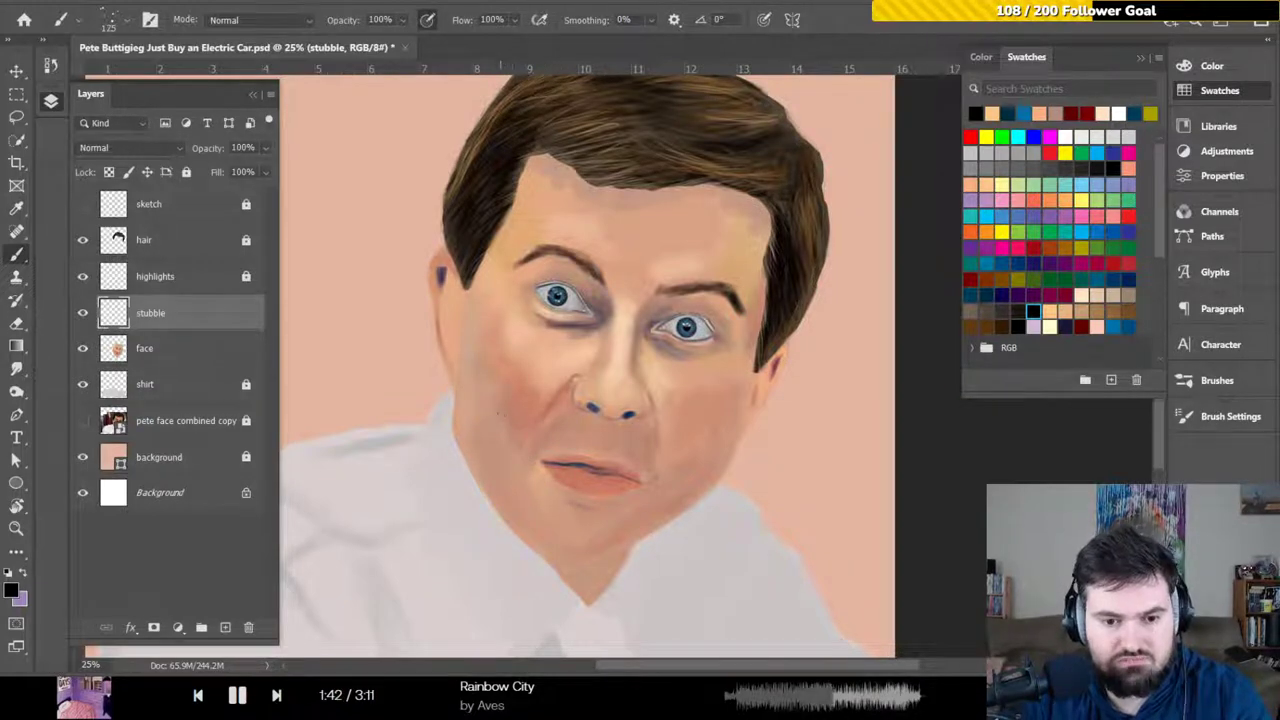
pyautogui.hotkey('ctrl', '=')
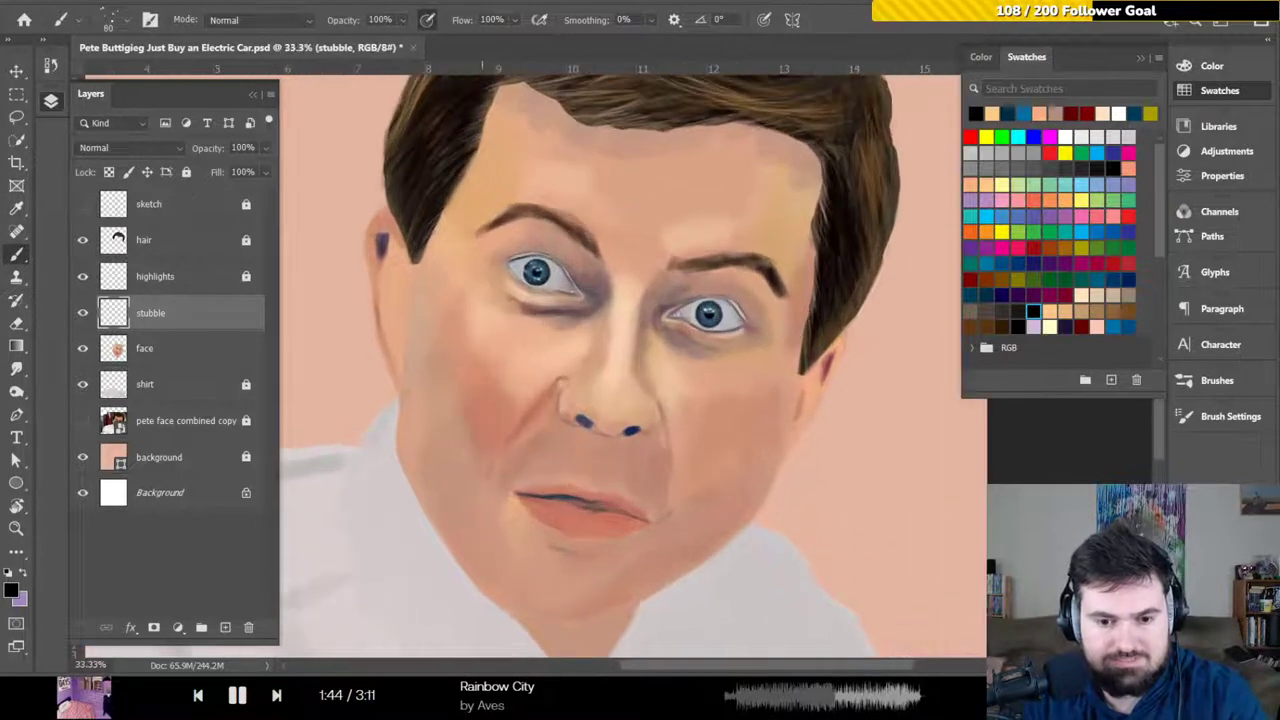
pyautogui.moveTo(471, 394); pyautogui.dragTo(486, 257)
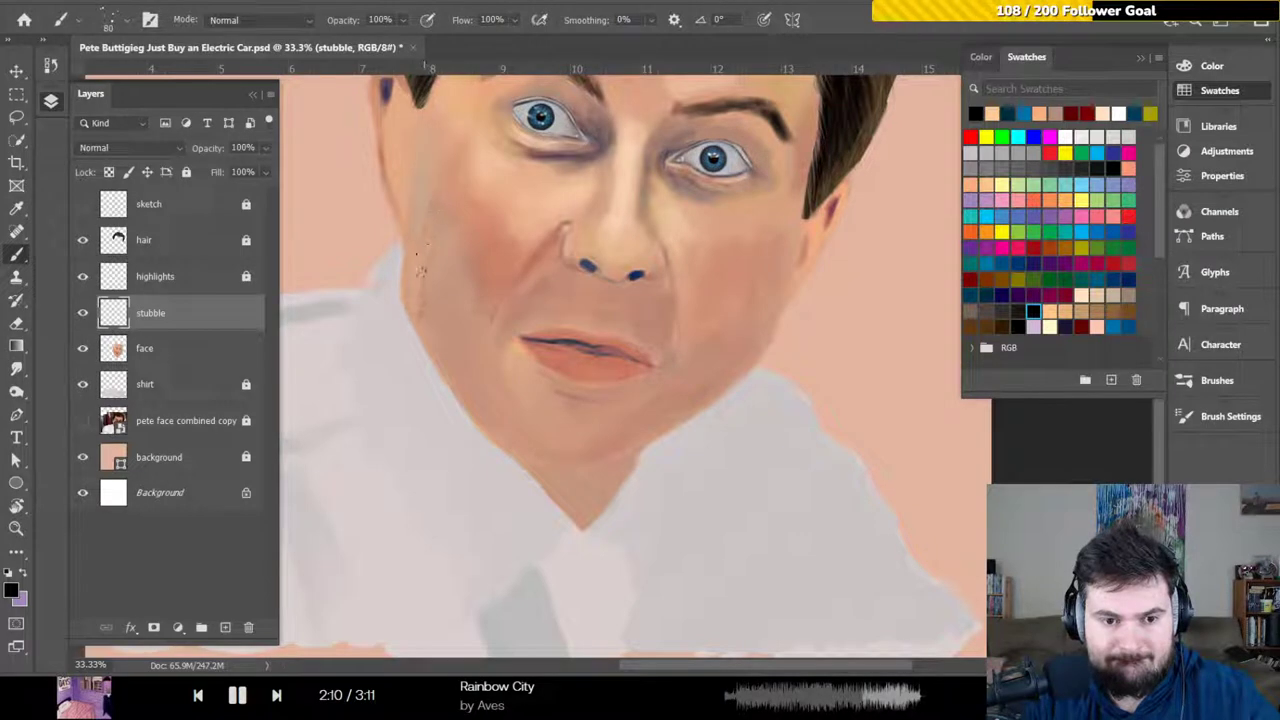
pyautogui.moveTo(418, 318)
pyautogui.mouseDown()
pyautogui.moveTo(418, 178)
pyautogui.moveTo(415, 325)
pyautogui.moveTo(431, 390)
pyautogui.moveTo(455, 262)
pyautogui.moveTo(451, 430)
pyautogui.moveTo(473, 404)
pyautogui.mouseUp()
pyautogui.hotkey('ctrl', 'z')
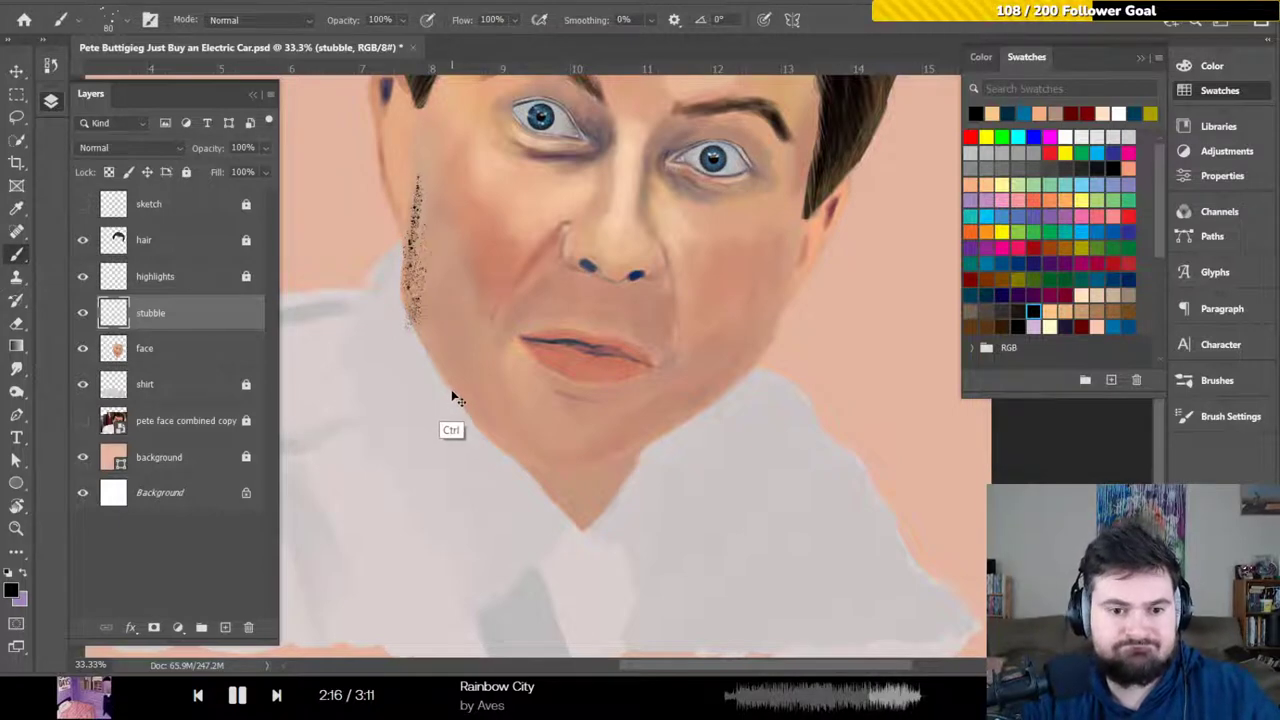
pyautogui.hotkey('ctrl', 'z')
pyautogui.hotkey('ctrl', 'z')
pyautogui.hotkey('ctrl', 'z')
pyautogui.hotkey('ctrl', 'z')
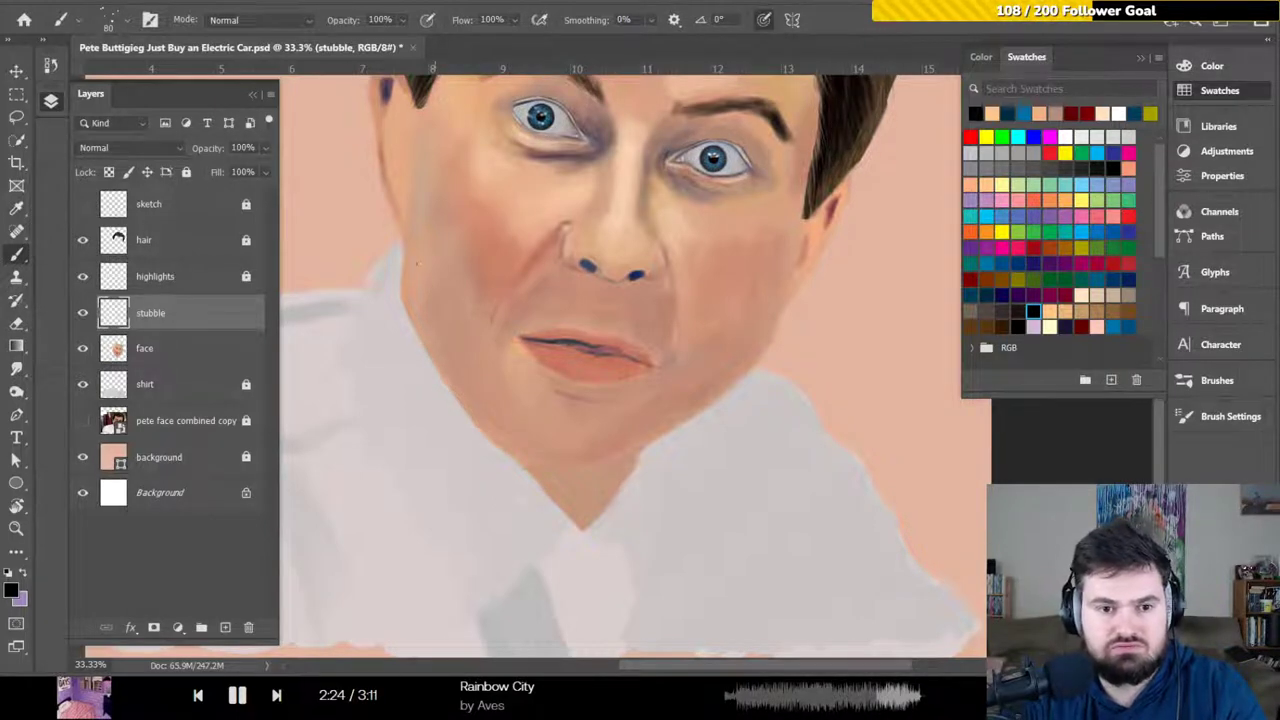
# Try narrow vertical spatter strokes on the outer cheek with pressure-controlled size enabled, and undo them
pyautogui.moveTo(426, 214); pyautogui.dragTo(420, 282)
pyautogui.moveTo(428, 182); pyautogui.dragTo(421, 272)
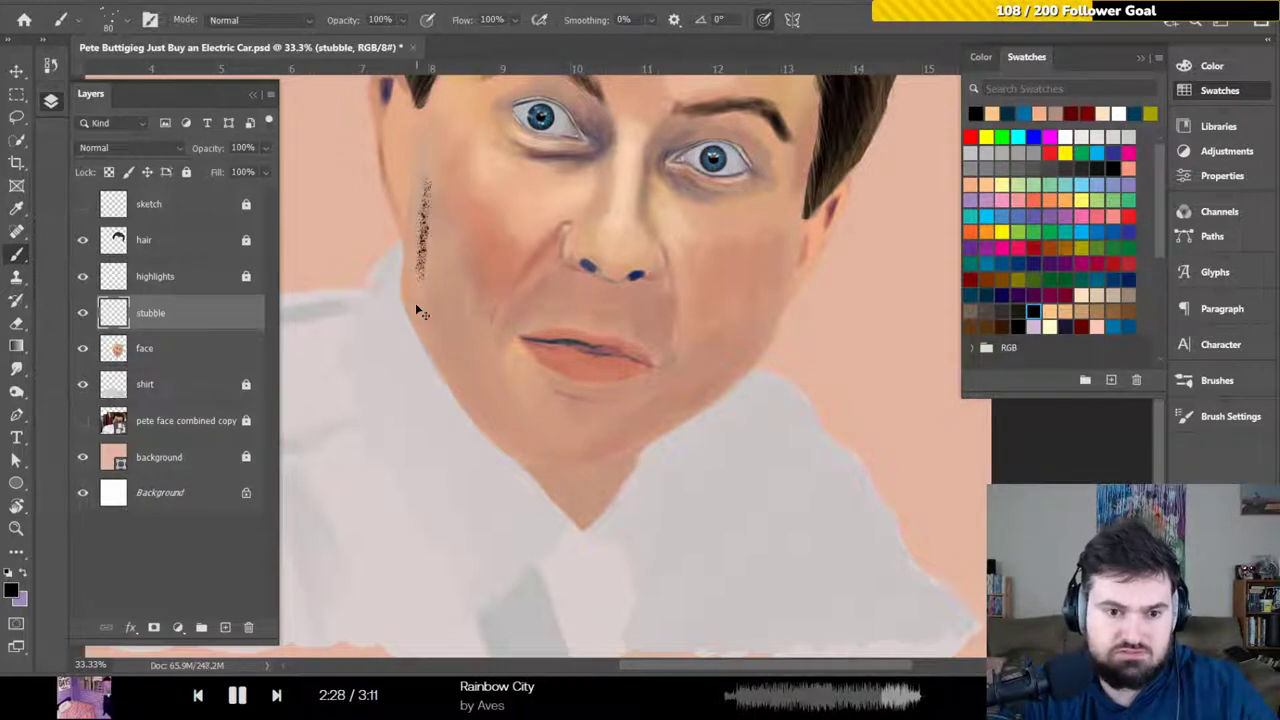
pyautogui.hotkey('ctrl', 'z')
pyautogui.hotkey('ctrl', 'z')
pyautogui.hotkey('ctrl', 'z')
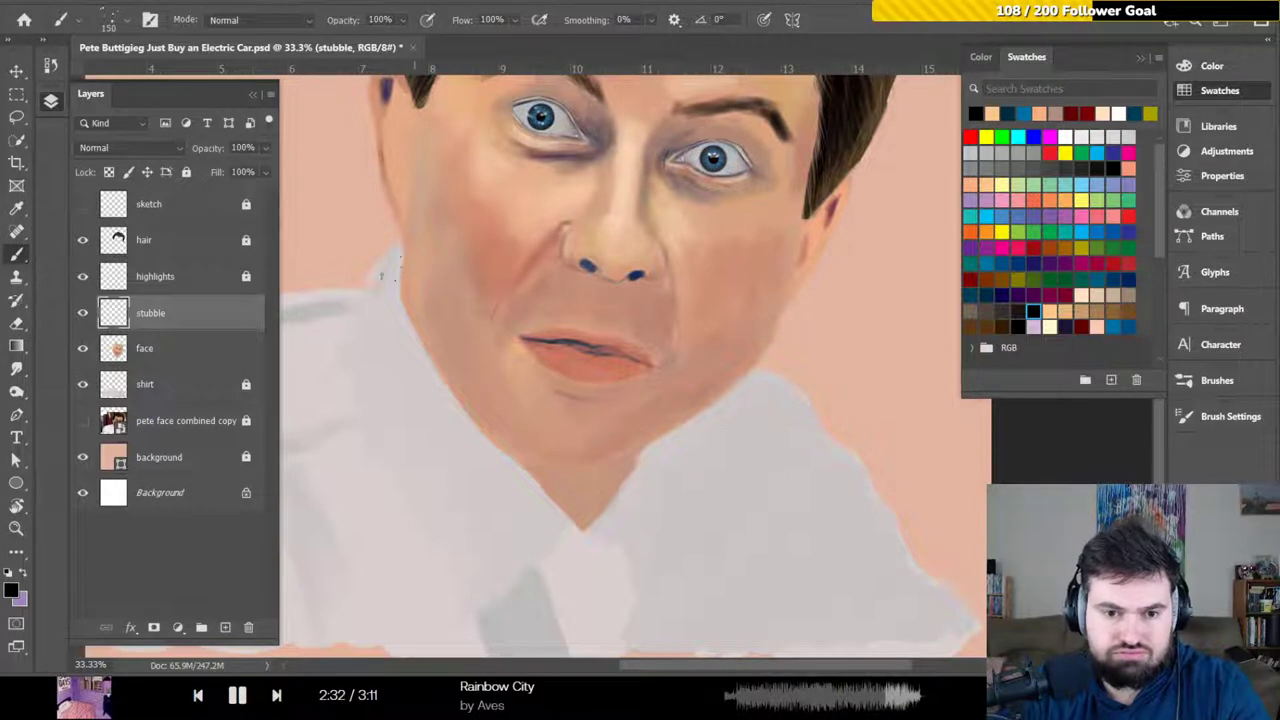
# Enlarge the spatter brush to 500 px, try a coarse black stroke down the cheek, and undo it
pyautogui.press(']')
pyautogui.press(']')
pyautogui.press(']')
pyautogui.press(']')
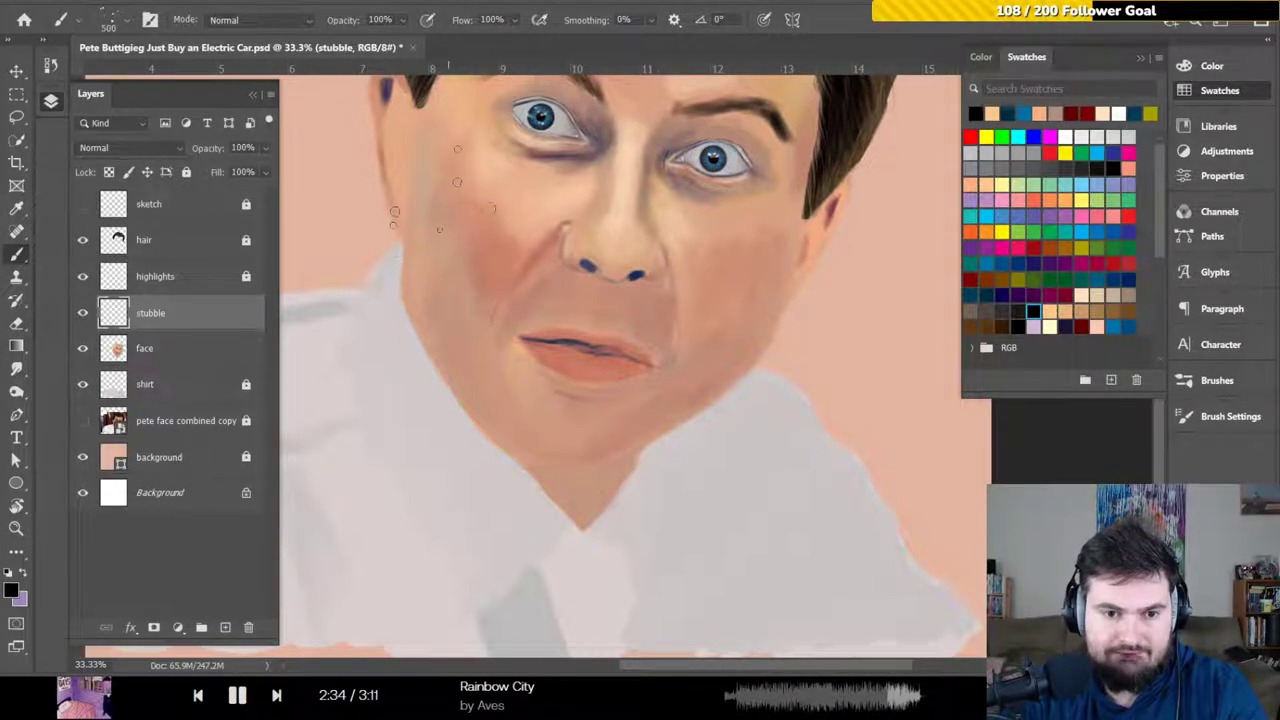
pyautogui.moveTo(400, 205); pyautogui.dragTo(376, 342)
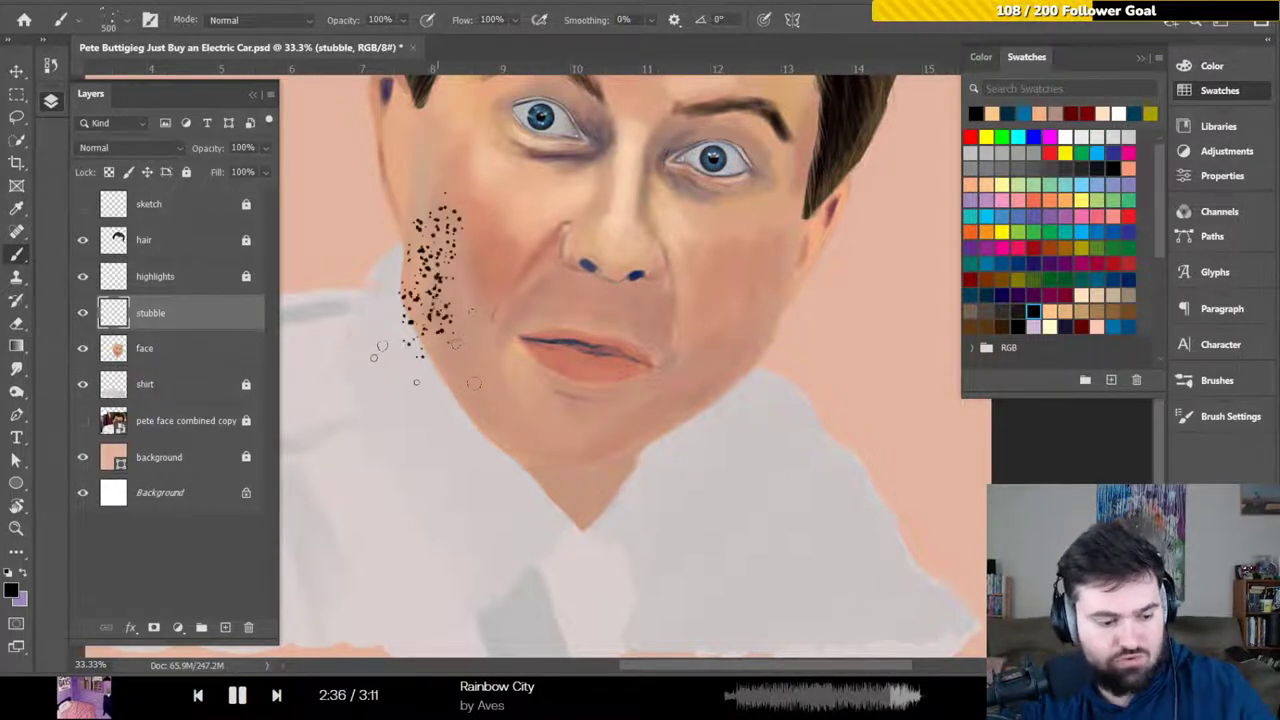
pyautogui.hotkey('ctrl', 'z')
# Set the spatter brush size to 50 px
pyautogui.press('[')
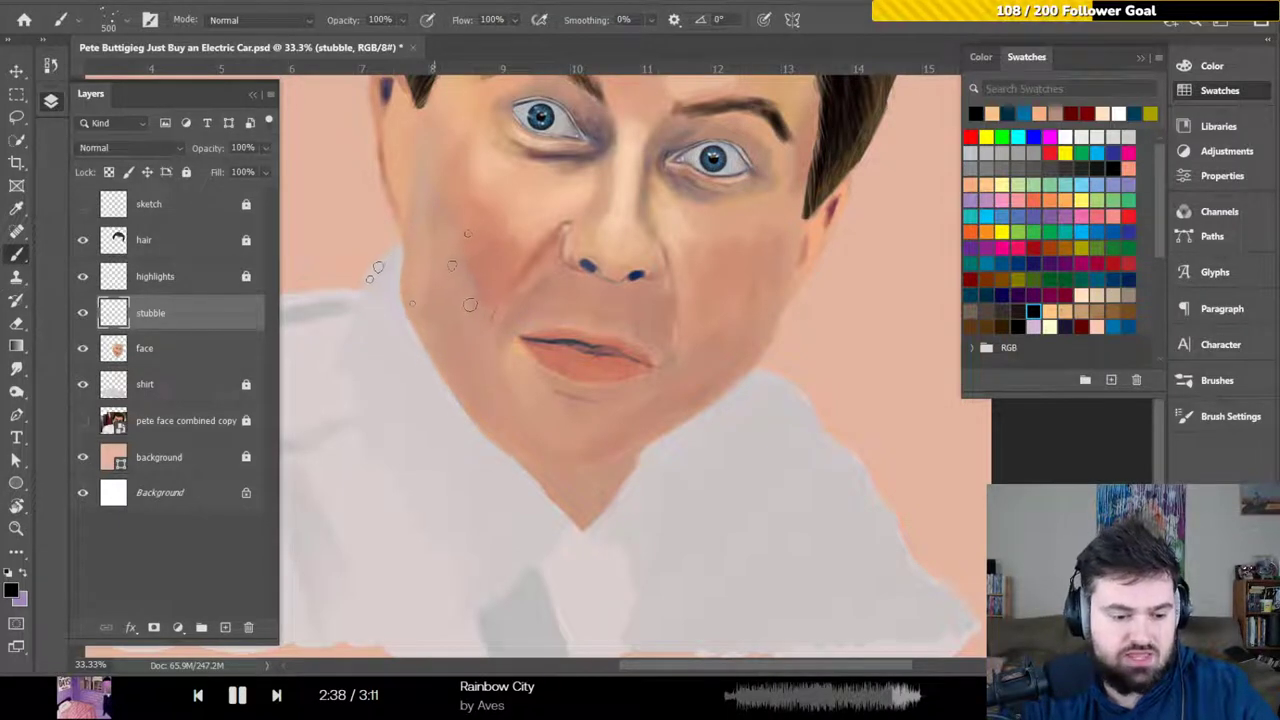
pyautogui.press('[')
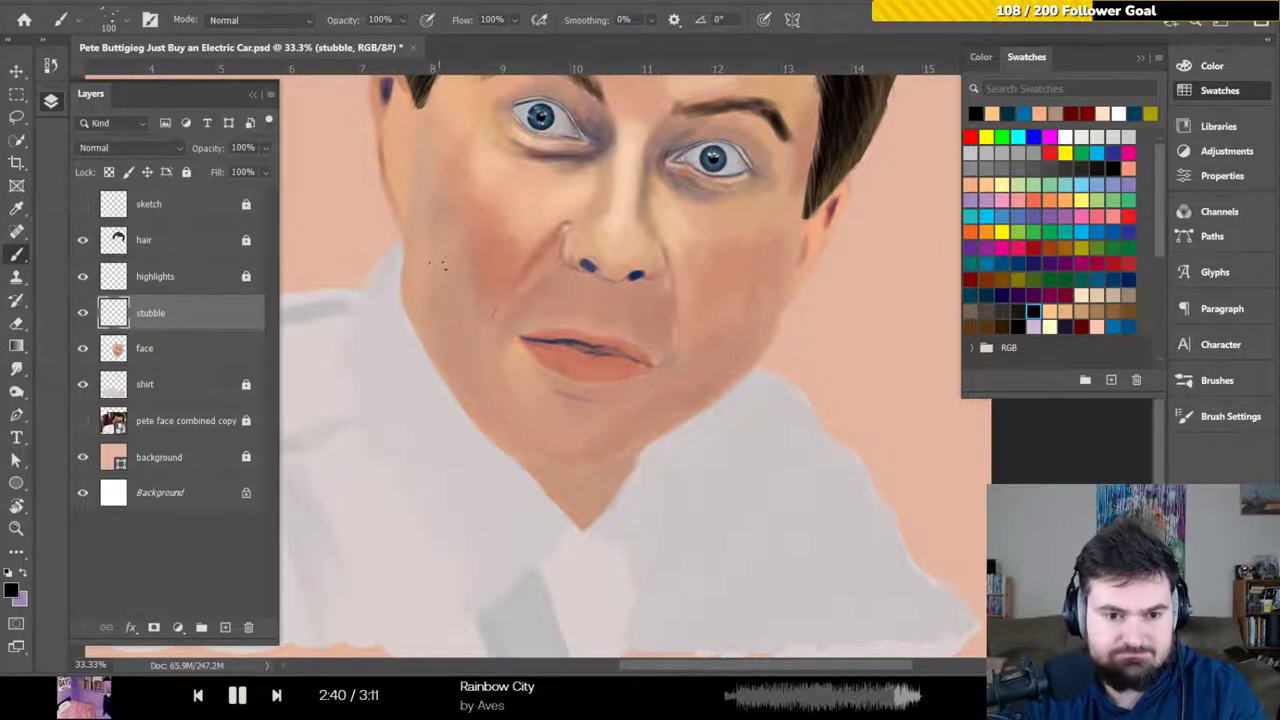
pyautogui.press('[')
pyautogui.press(']')
pyautogui.press(']')
pyautogui.press(']')
pyautogui.press(']')
pyautogui.press(']')
pyautogui.press(']')
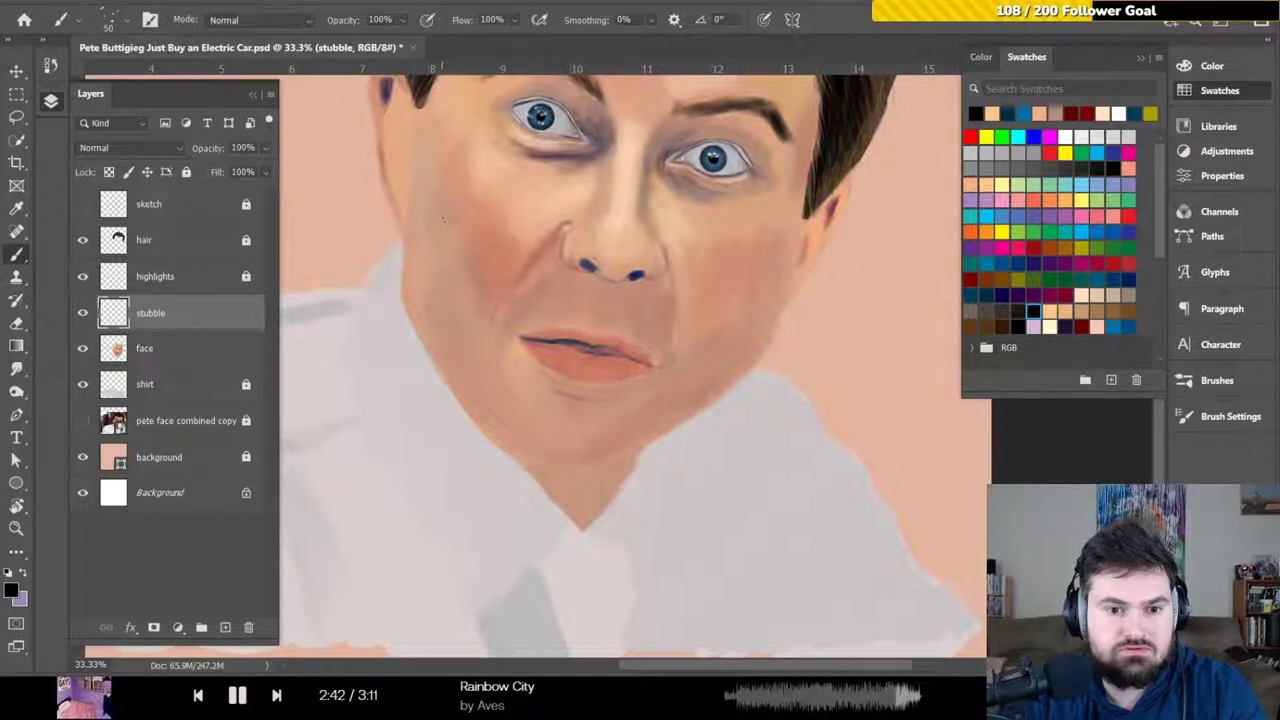
# Try fine spatter strokes down the outer cheek with the 50 px brush and undo them
pyautogui.moveTo(421, 214)
pyautogui.mouseDown()
pyautogui.moveTo(414, 276)
pyautogui.moveTo(418, 205)
pyautogui.mouseUp()
pyautogui.moveTo(430, 254); pyautogui.dragTo(420, 308)
pyautogui.hotkey('ctrl', 'z')
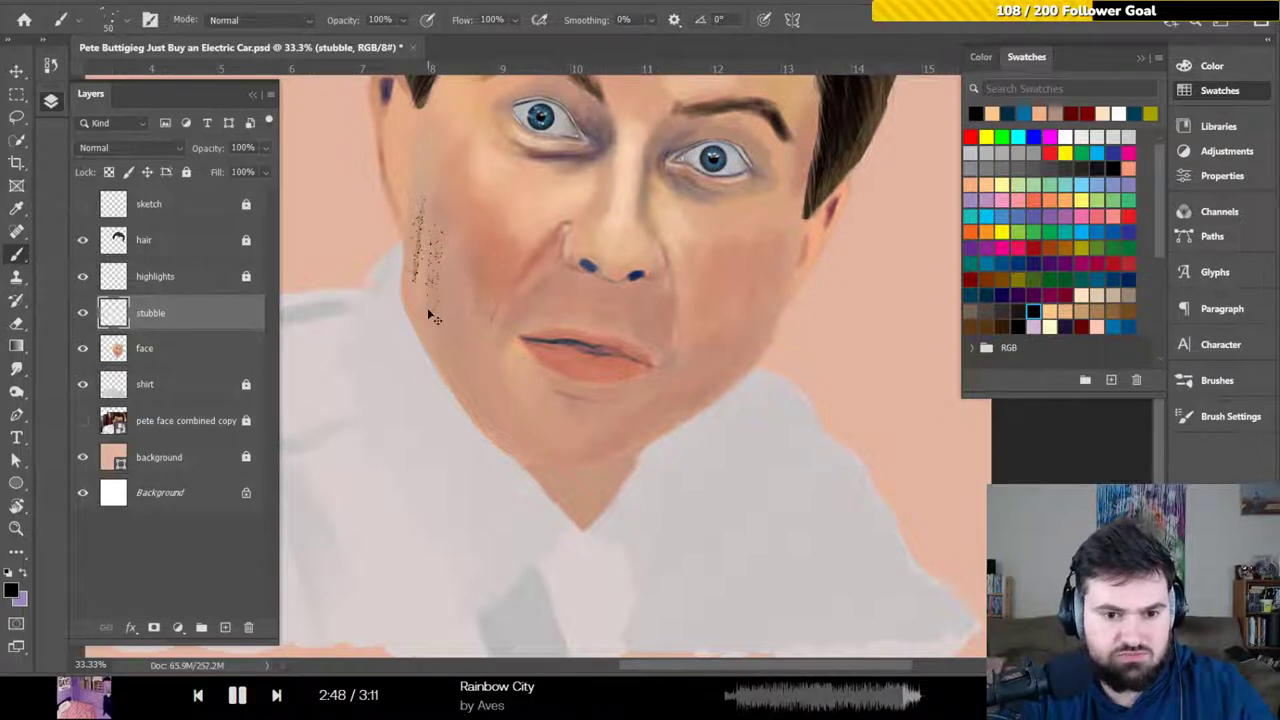
pyautogui.hotkey('ctrl', 'z')
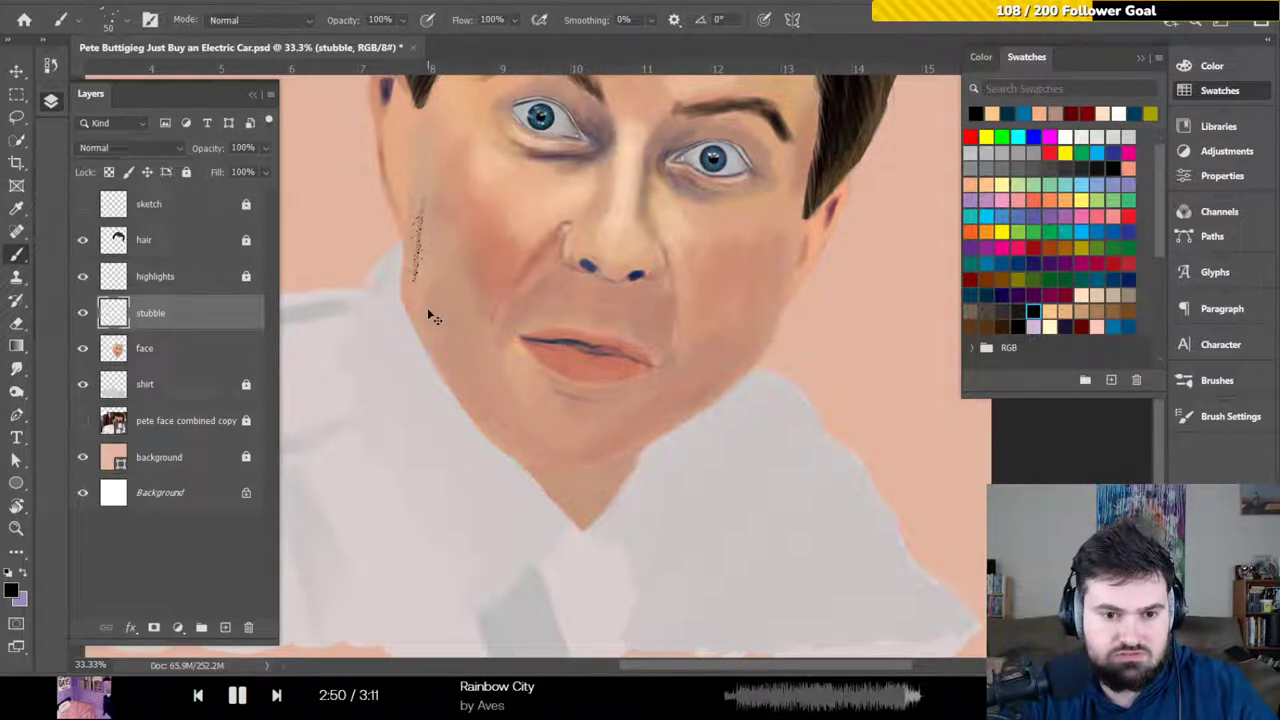
pyautogui.hotkey('ctrl', 'z')
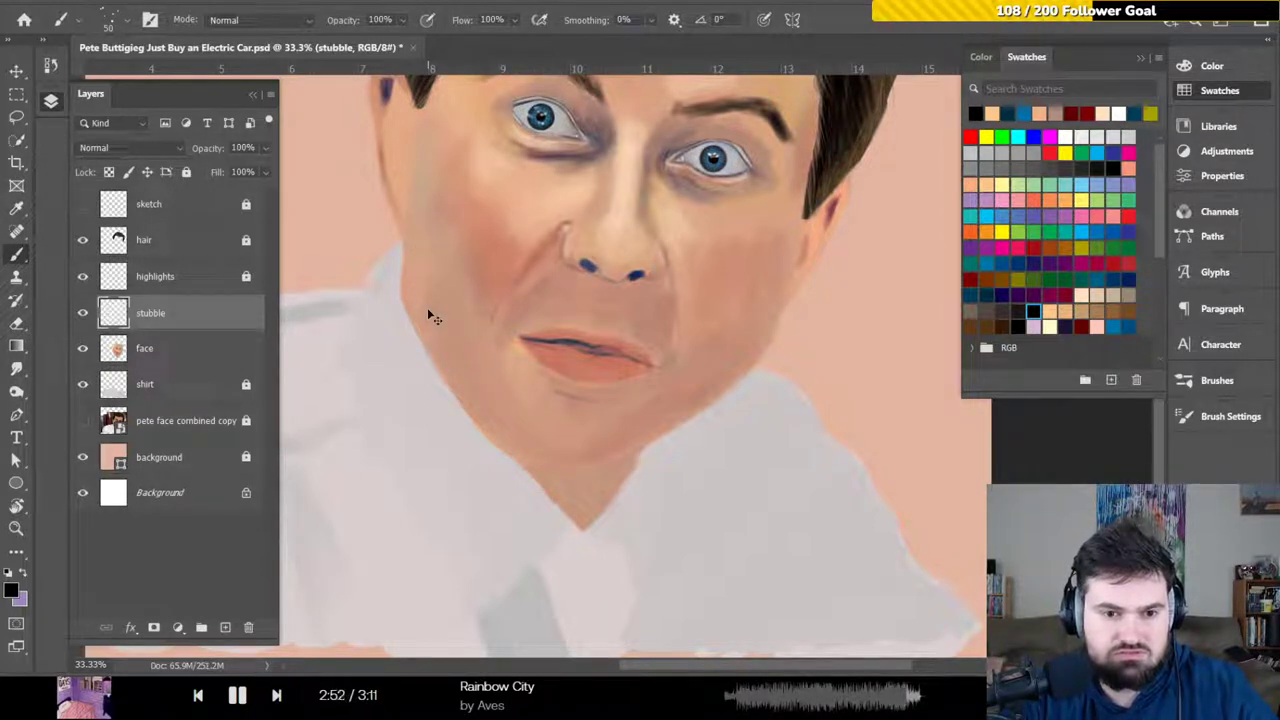
pyautogui.hotkey('ctrl', 'z')
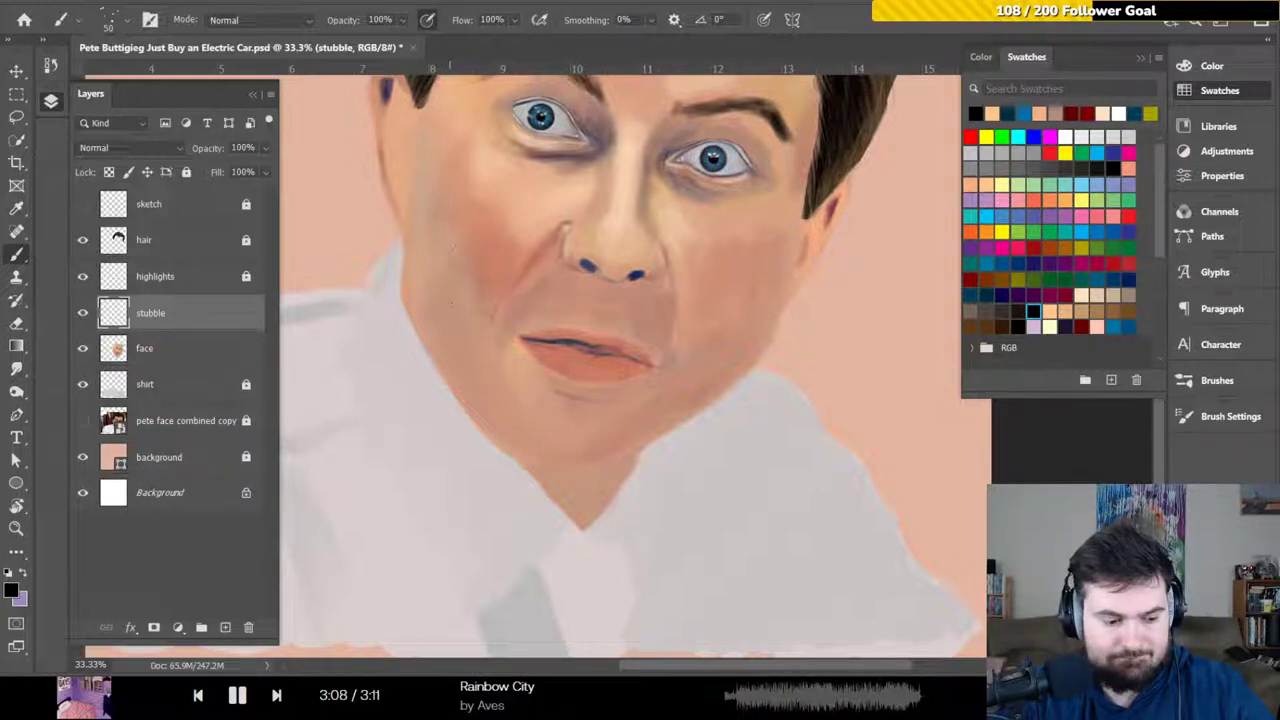
# Paint faint 50 px stubble over the cheek, jaw, upper lip and chin with pressure-controlled opacity
pyautogui.press('ctrl')
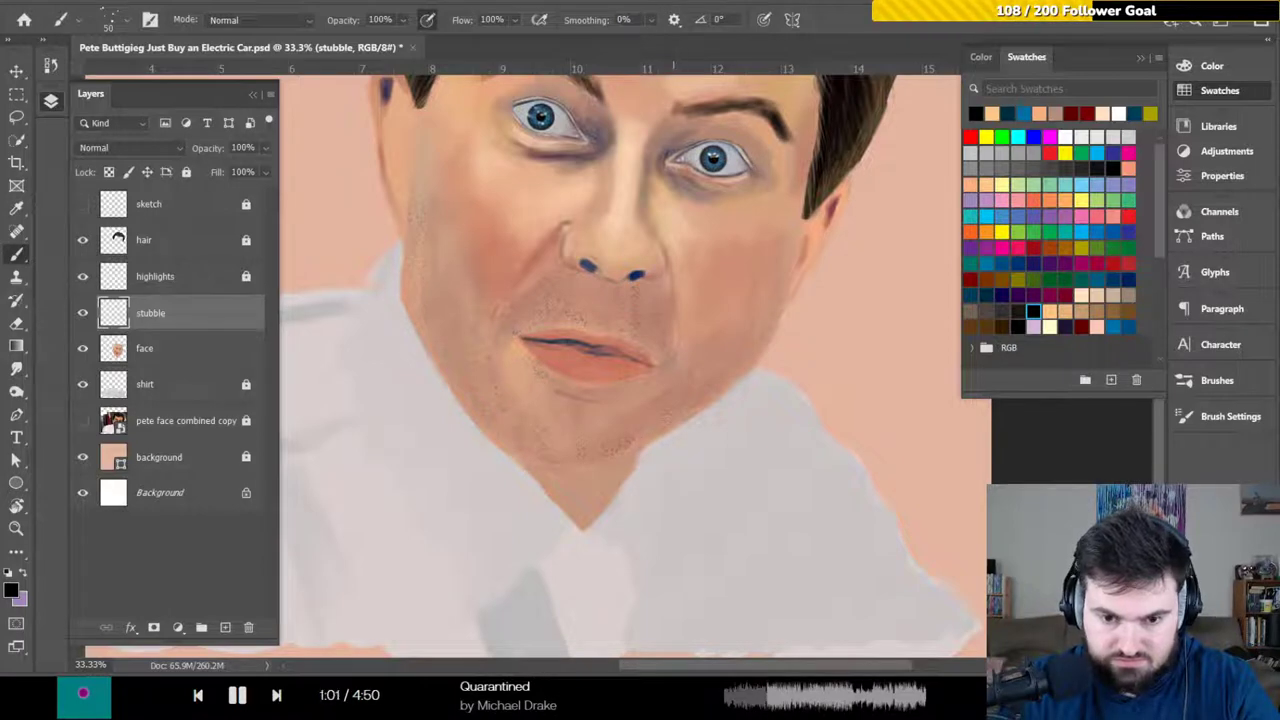
# Switch to the Eraser, enlarge it to 175 px, and thin the stubble along the outer cheek
pyautogui.press('e')
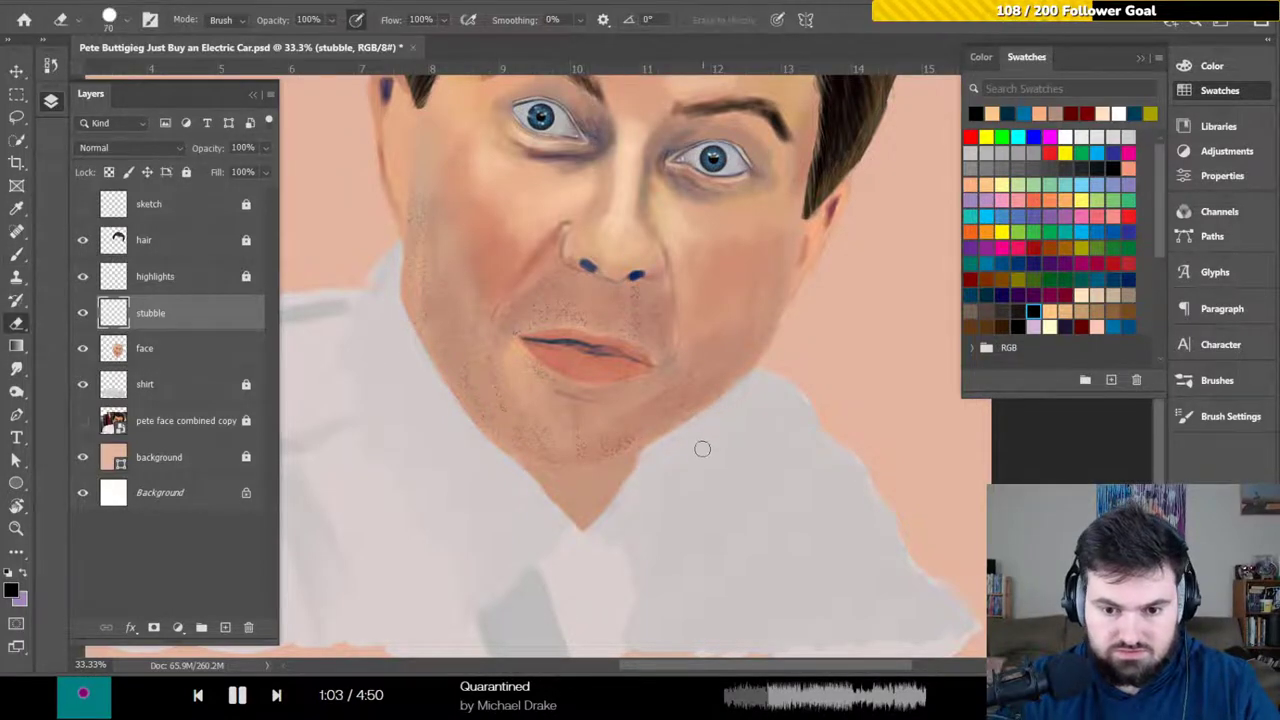
pyautogui.press(']')
pyautogui.press(']')
pyautogui.press(']')
pyautogui.press(']')
pyautogui.press(']')
pyautogui.press(']')
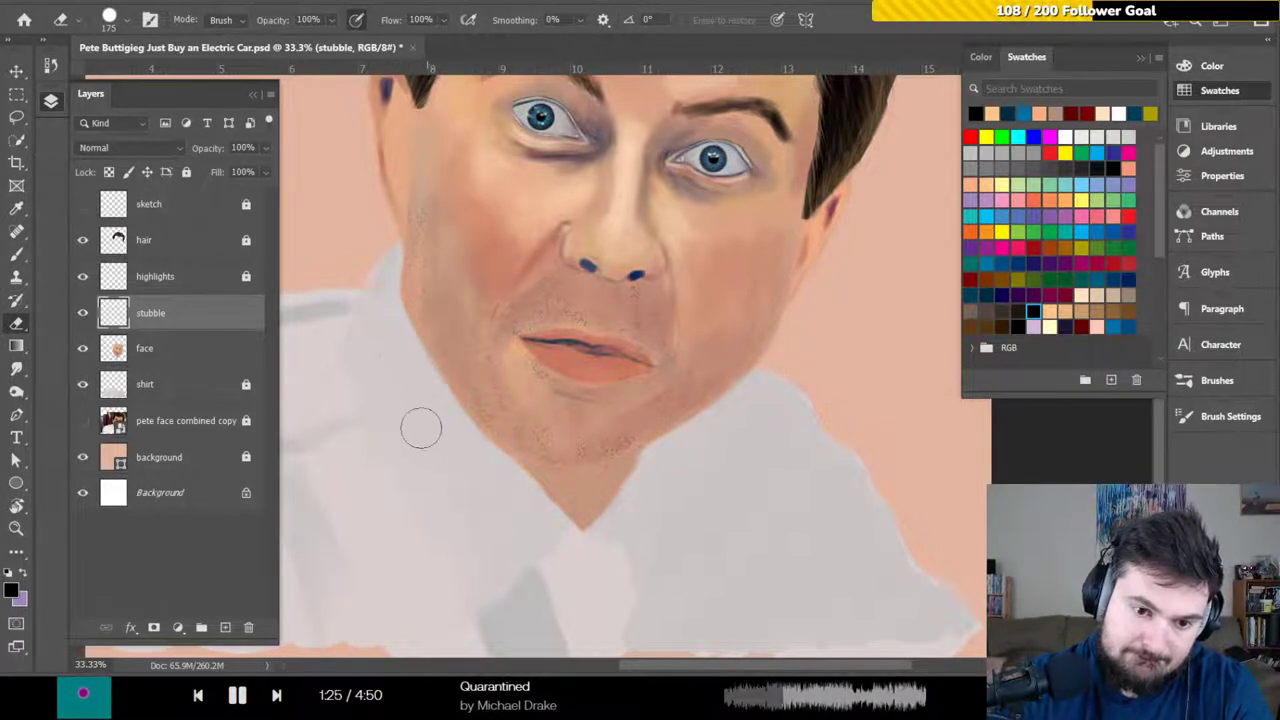
pyautogui.press('ctrl')
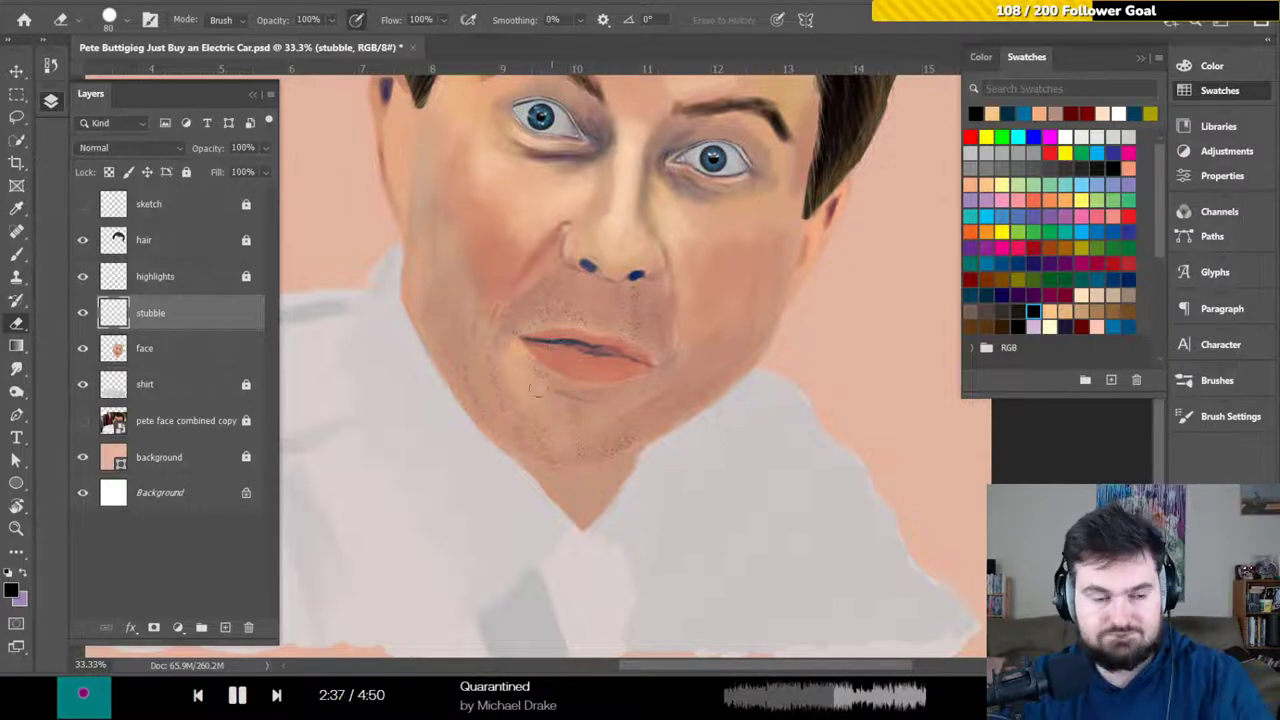
# Toggle the stubble layer's visibility with the whole portrait in view to compare the face with and without stubble
pyautogui.click(83, 314)
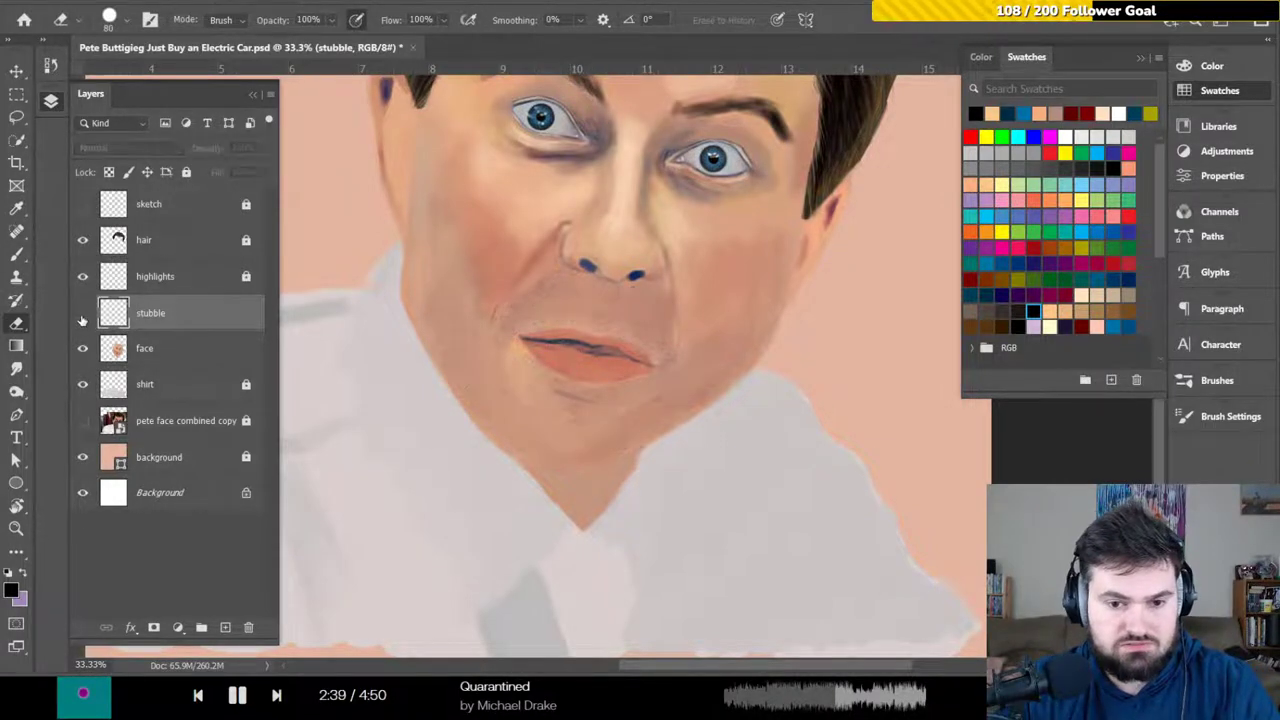
pyautogui.hotkey('ctrl', '0')
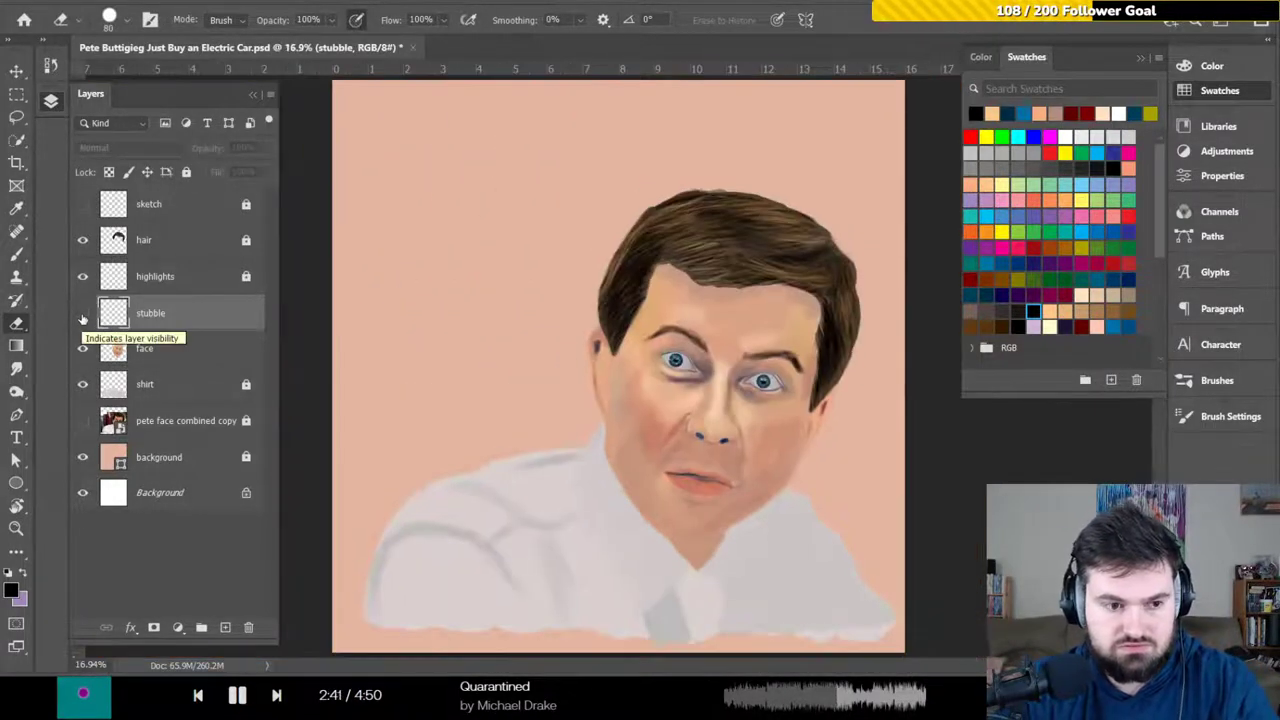
pyautogui.click(84, 315)
pyautogui.click(84, 316)
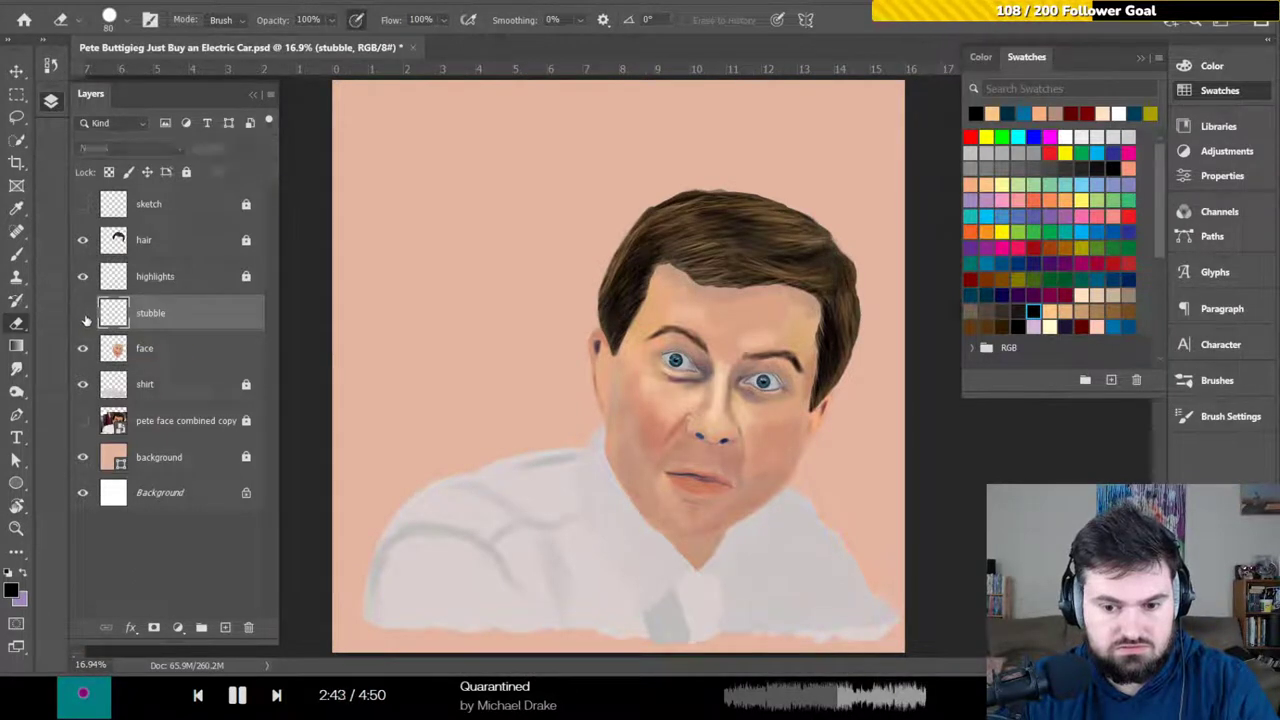
pyautogui.click(84, 315)
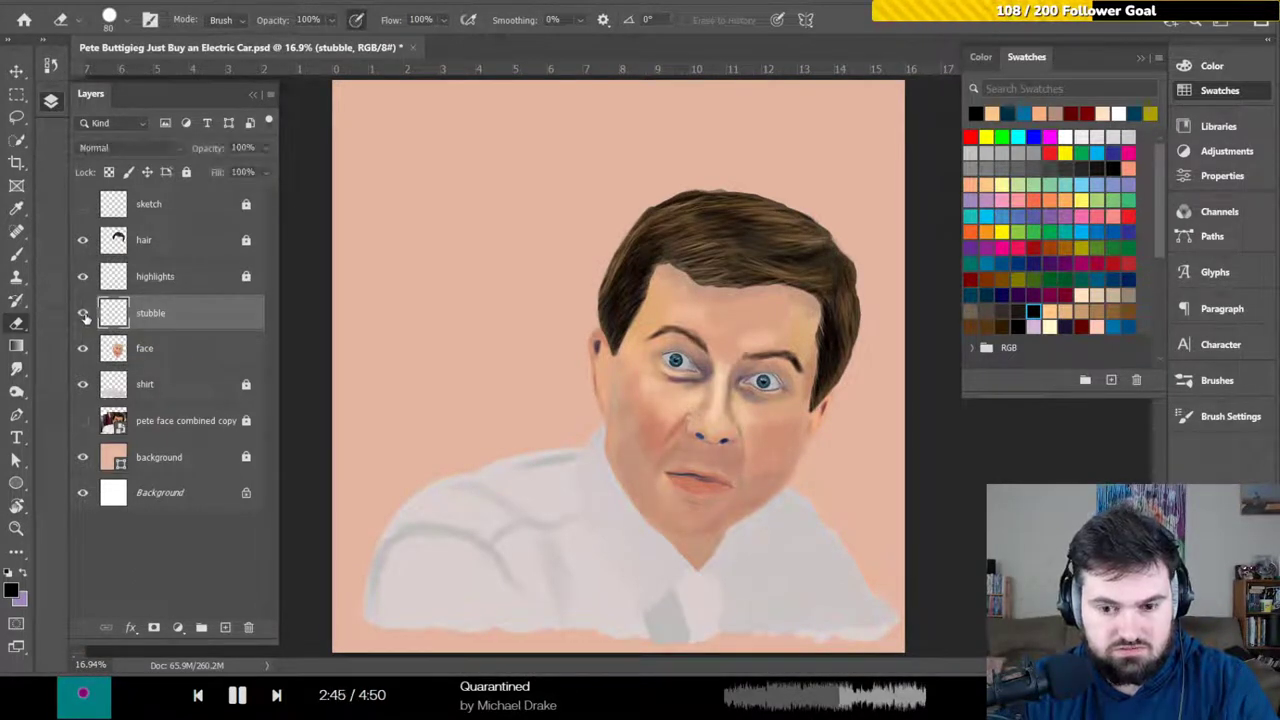
pyautogui.click(84, 315)
pyautogui.click(84, 315)
pyautogui.click(84, 315)
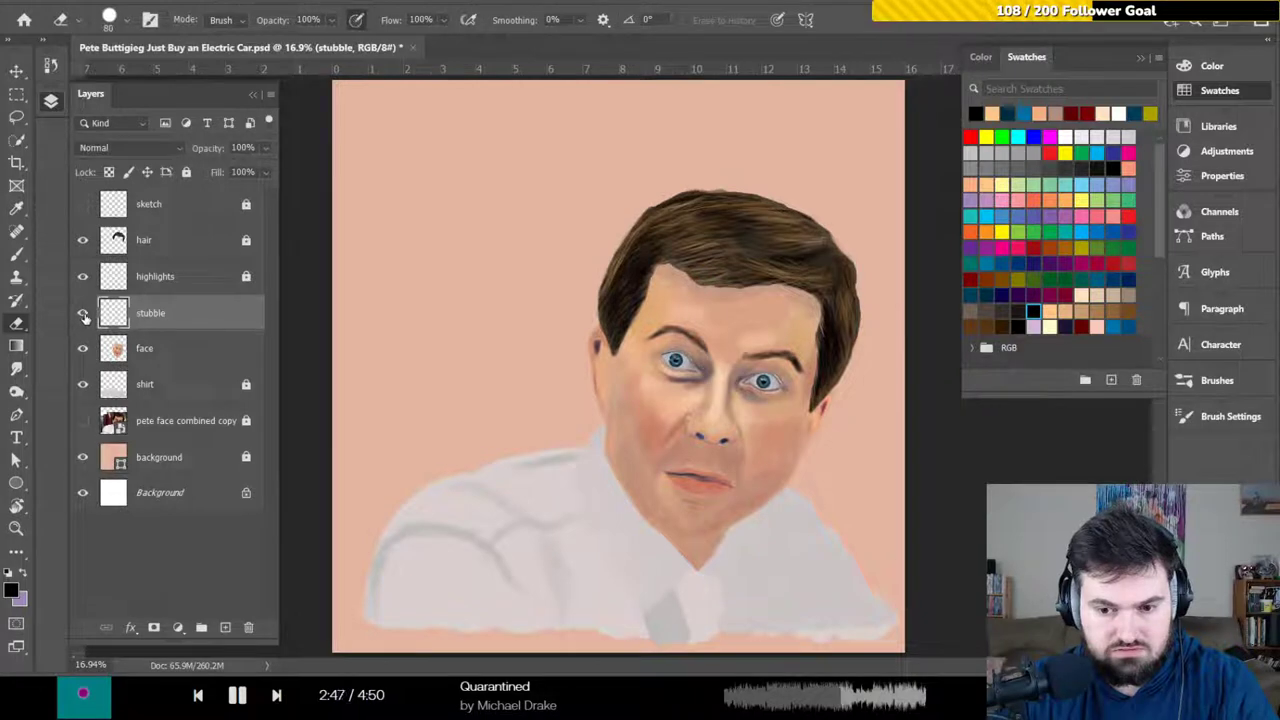
# Examine the stubble up close along both cheeks, the jaw, upper lip and chin
pyautogui.scroll(5, 617, 366)
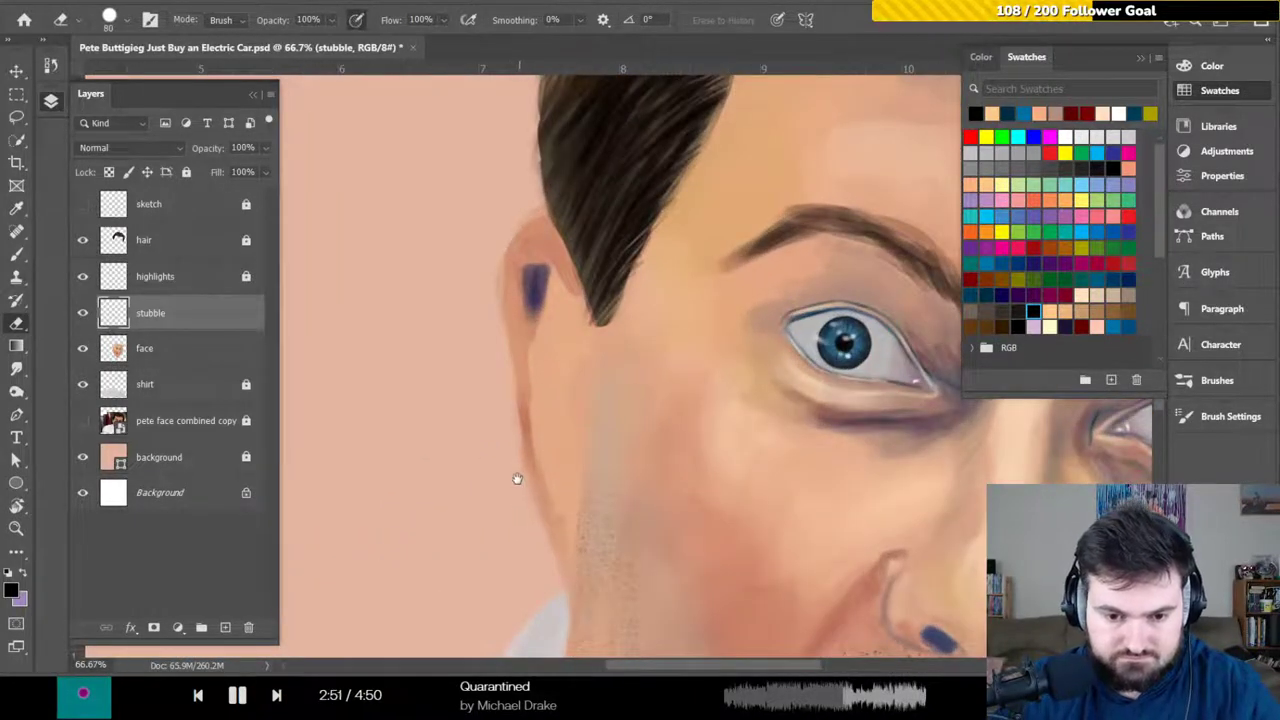
pyautogui.moveTo(488, 394); pyautogui.dragTo(471, 349)
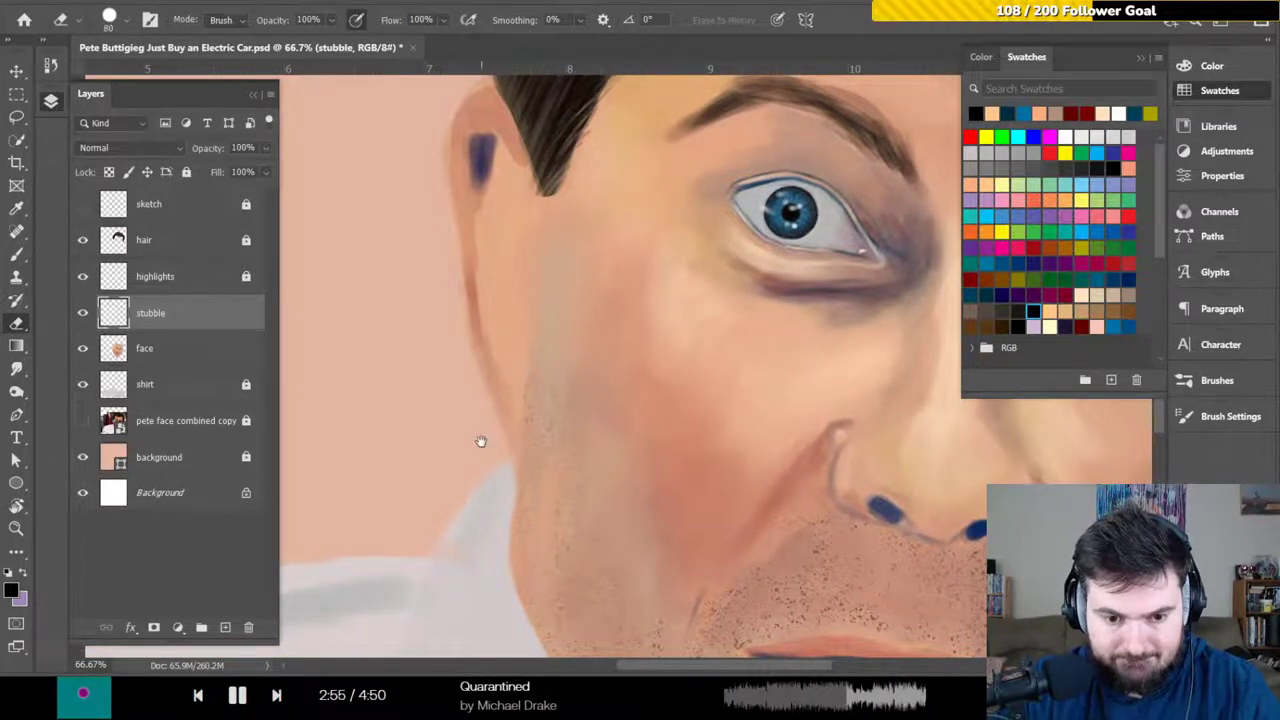
pyautogui.moveTo(480, 437); pyautogui.dragTo(457, 297)
pyautogui.moveTo(451, 397)
pyautogui.mouseDown()
pyautogui.moveTo(463, 323)
pyautogui.moveTo(433, 444)
pyautogui.moveTo(438, 411)
pyautogui.moveTo(394, 337)
pyautogui.mouseUp()
pyautogui.moveTo(428, 395)
pyautogui.mouseDown()
pyautogui.moveTo(418, 364)
pyautogui.moveTo(480, 494)
pyautogui.moveTo(384, 405)
pyautogui.mouseUp()
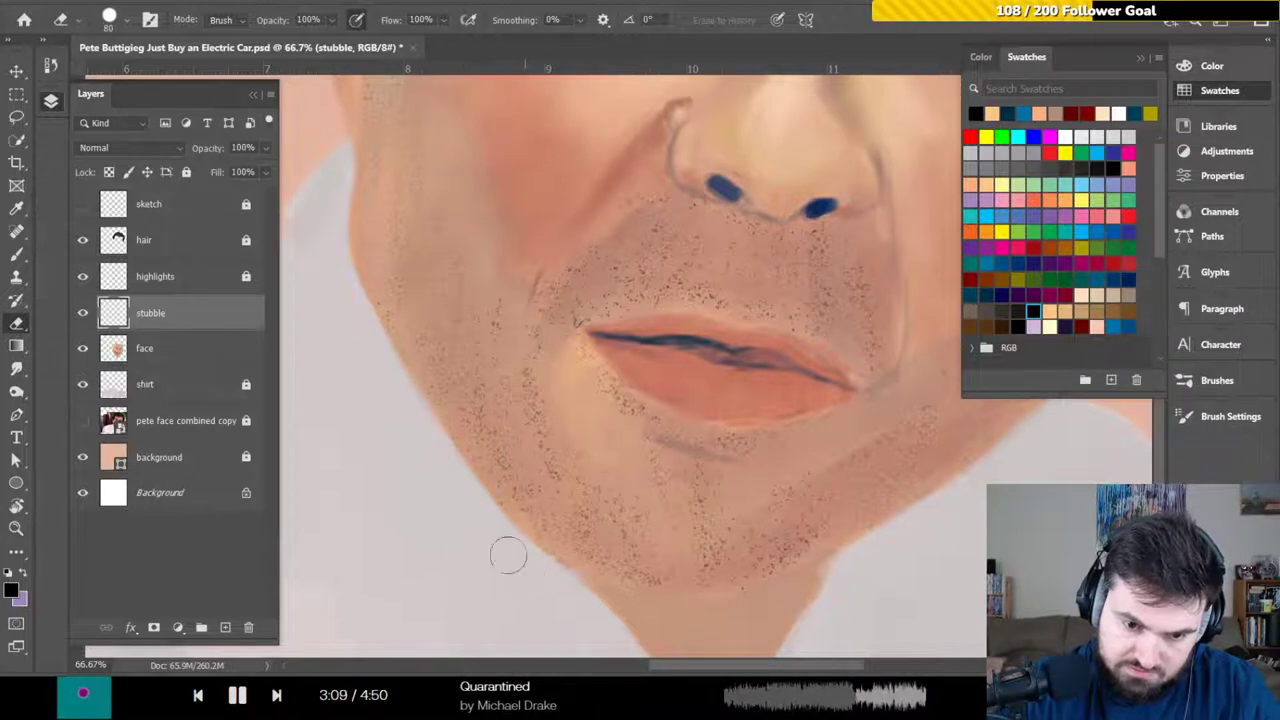
pyautogui.scroll(-4, 541, 590)
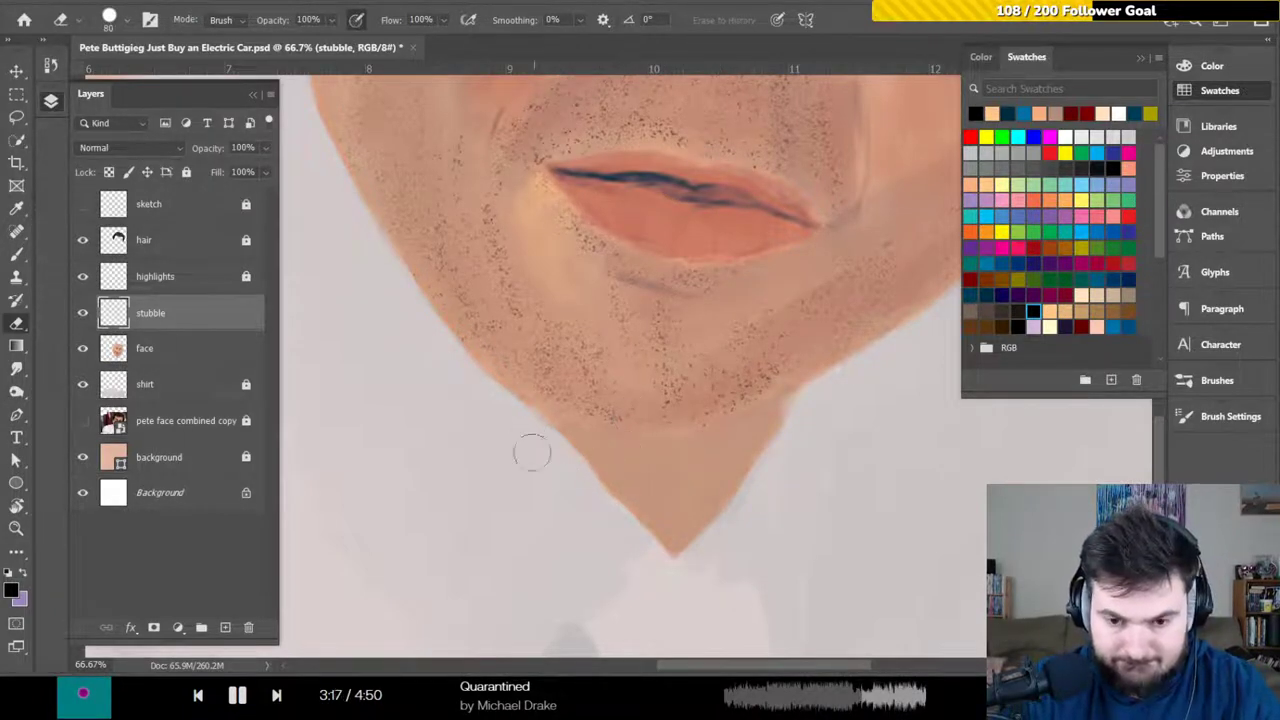
pyautogui.moveTo(737, 443); pyautogui.dragTo(520, 529)
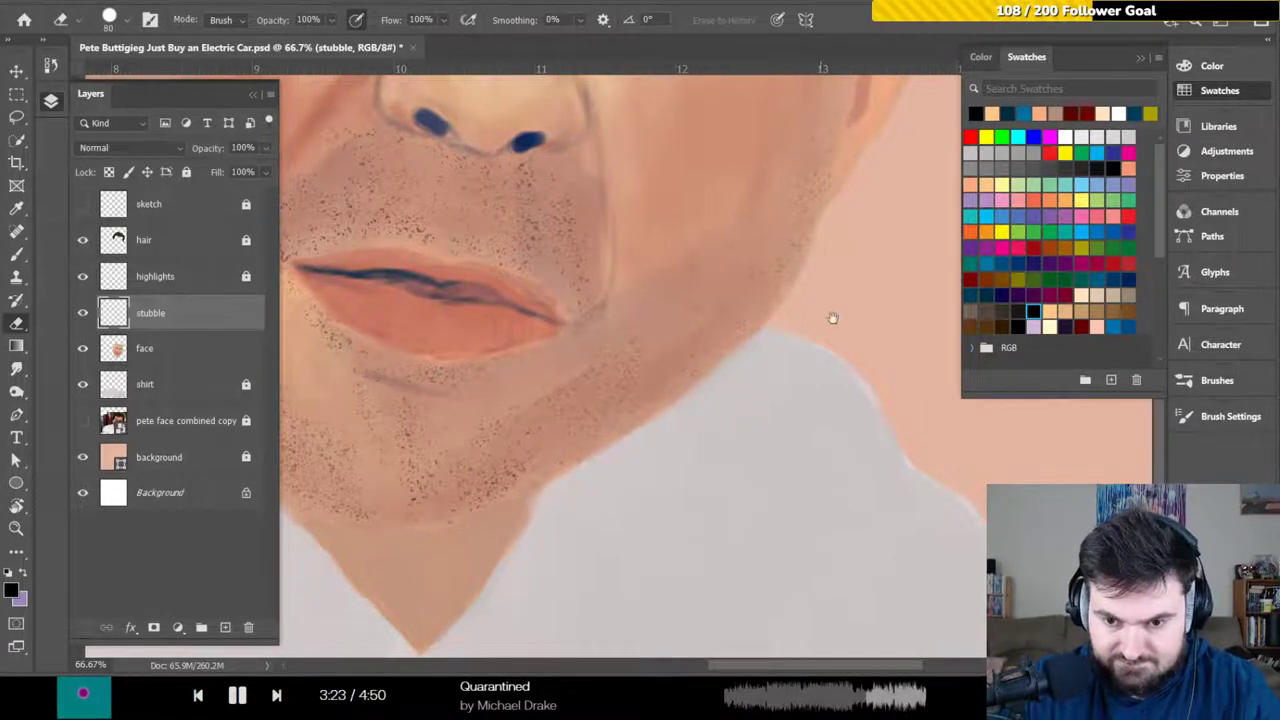
pyautogui.moveTo(832, 318); pyautogui.dragTo(711, 463)
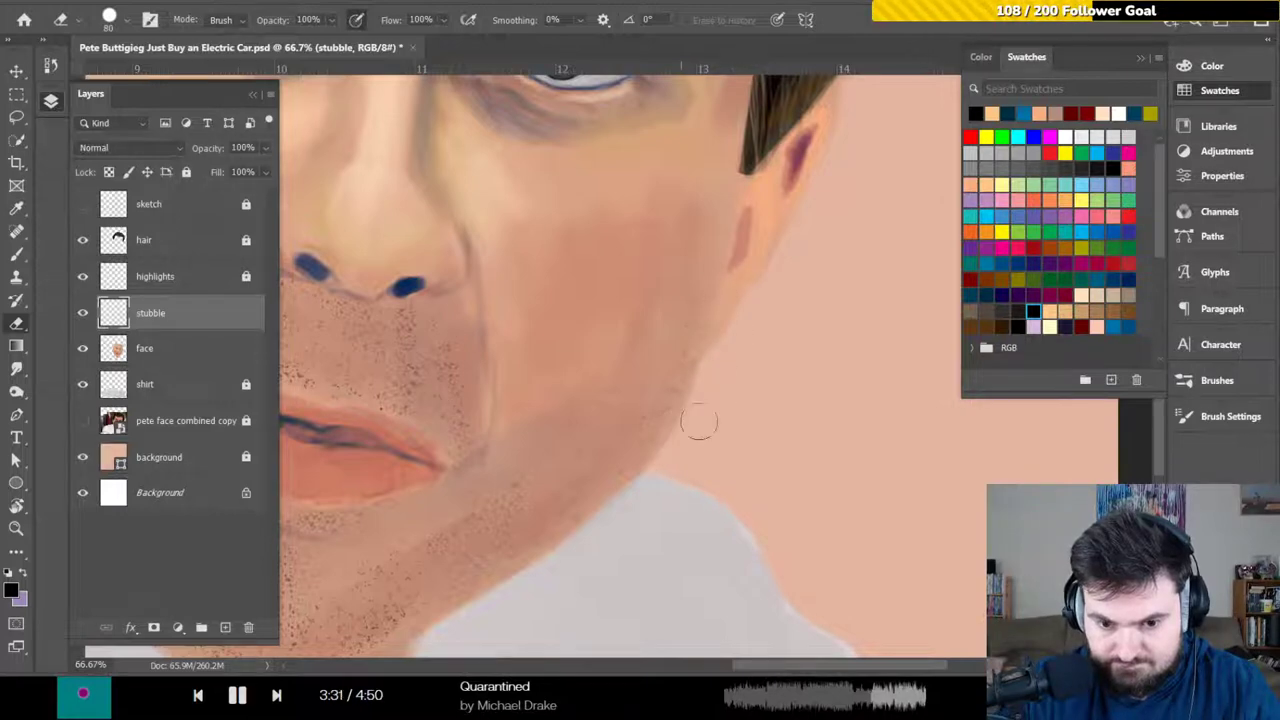
pyautogui.click(128, 28)
pyautogui.click(130, 20)
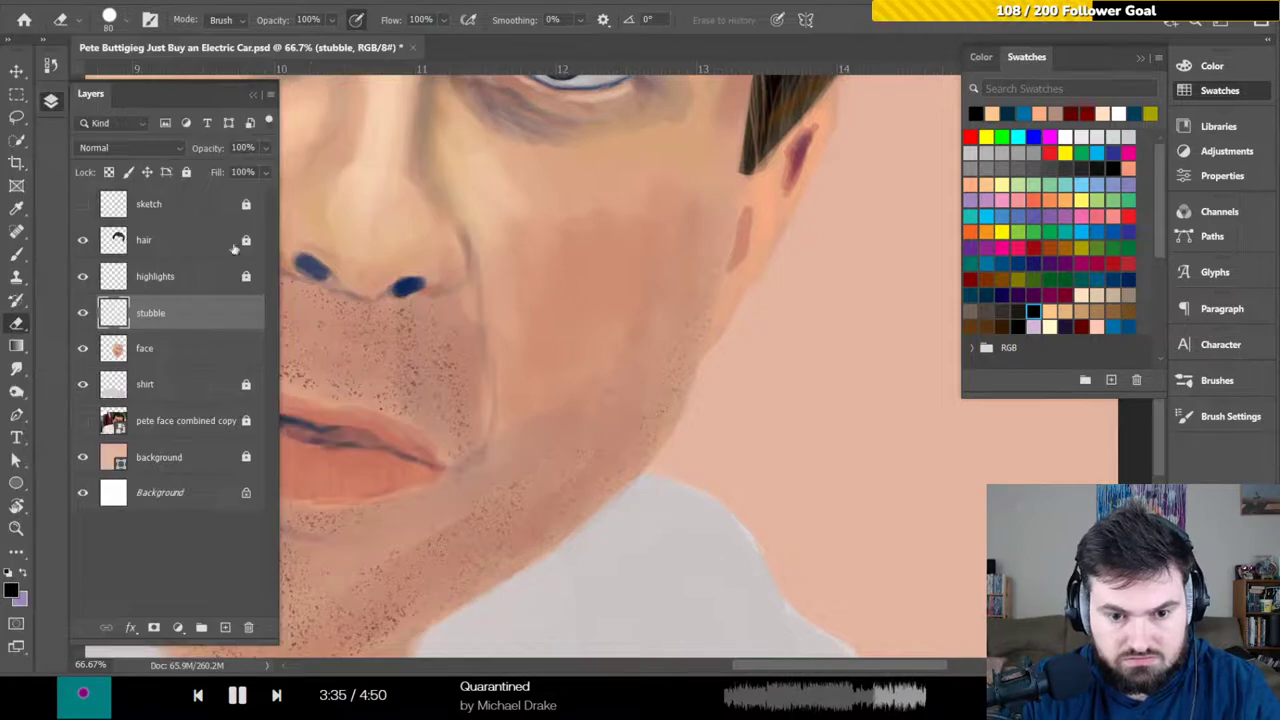
pyautogui.scroll(-4, 514, 450)
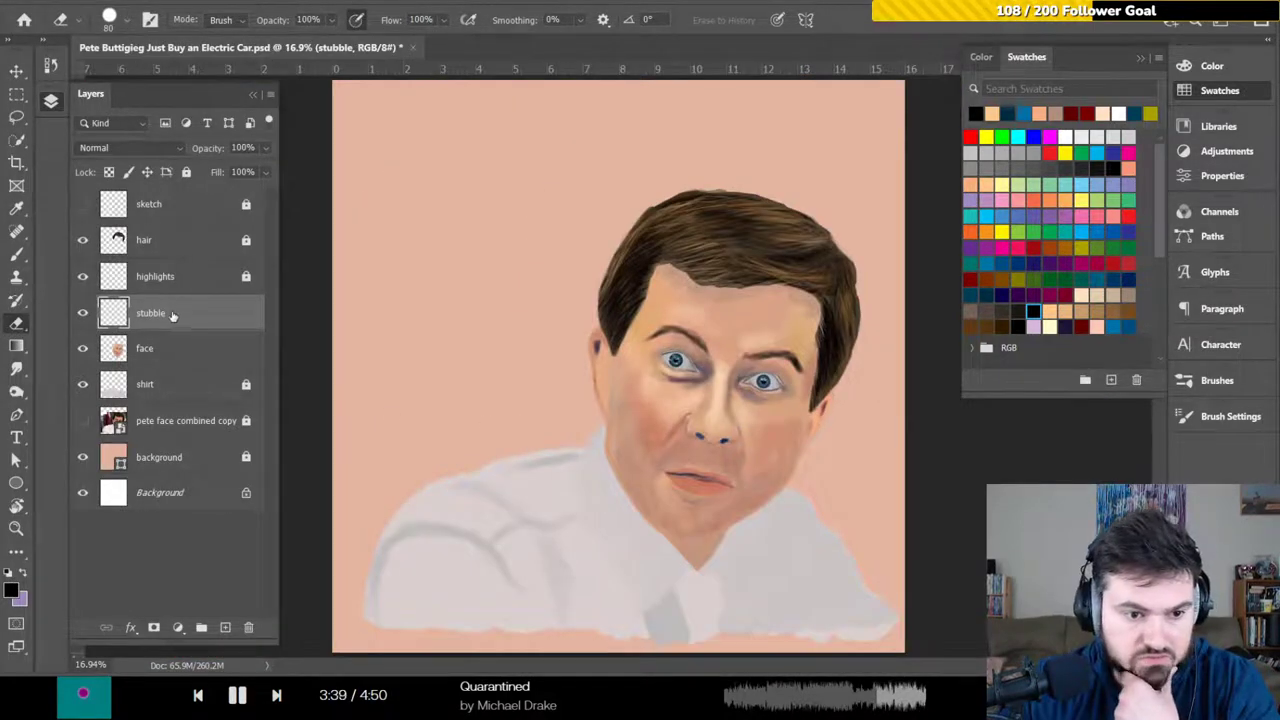
# Lock the stubble layer and make the face layer active
pyautogui.click(186, 173)
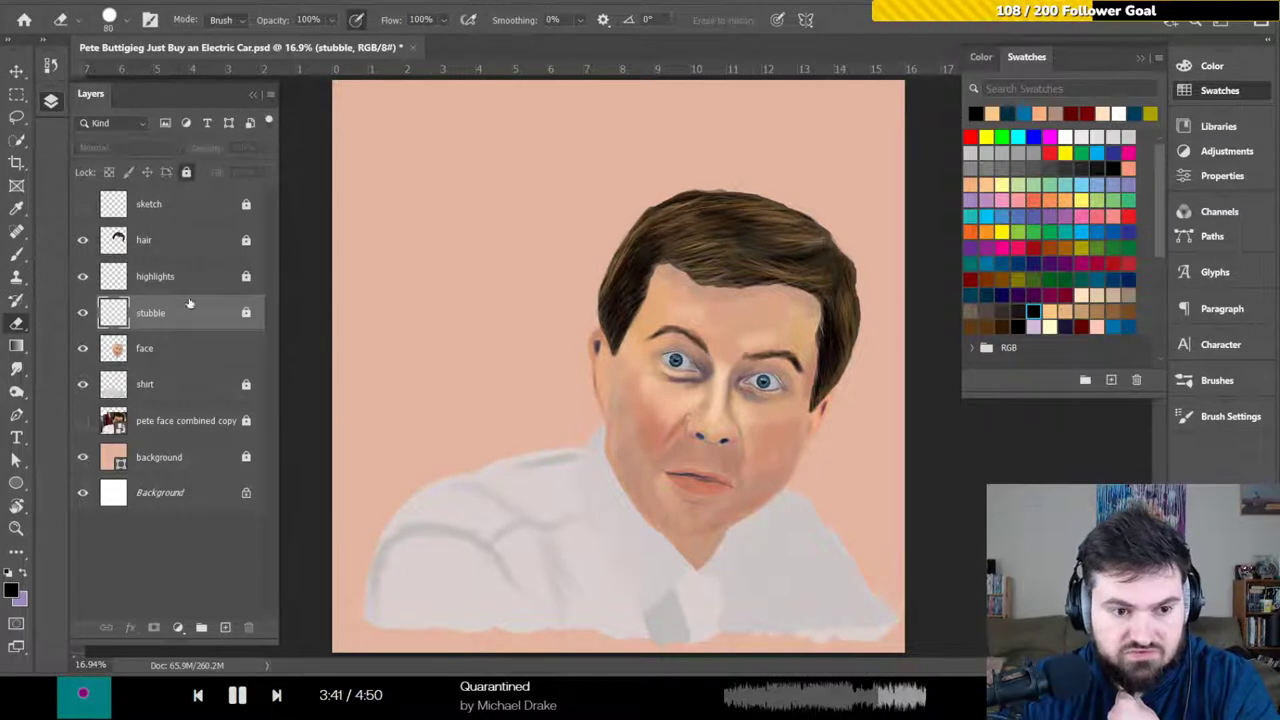
pyautogui.click(194, 355)
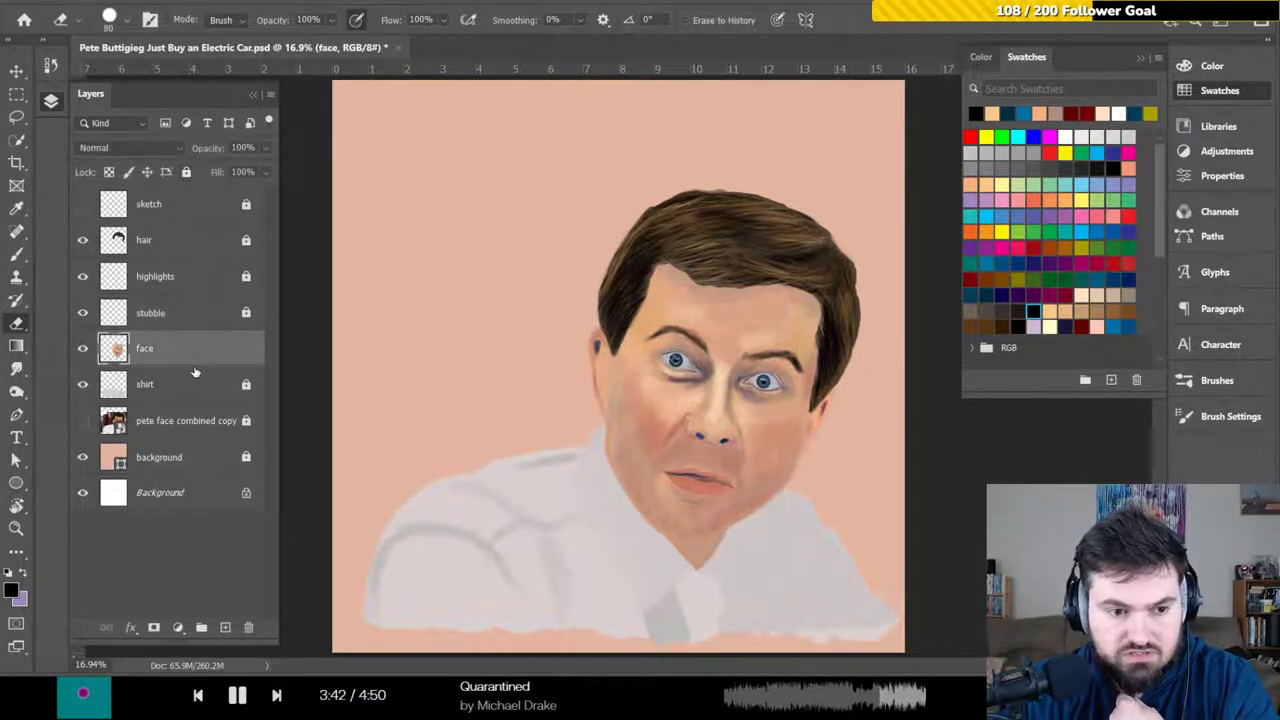
pyautogui.click(84, 278)
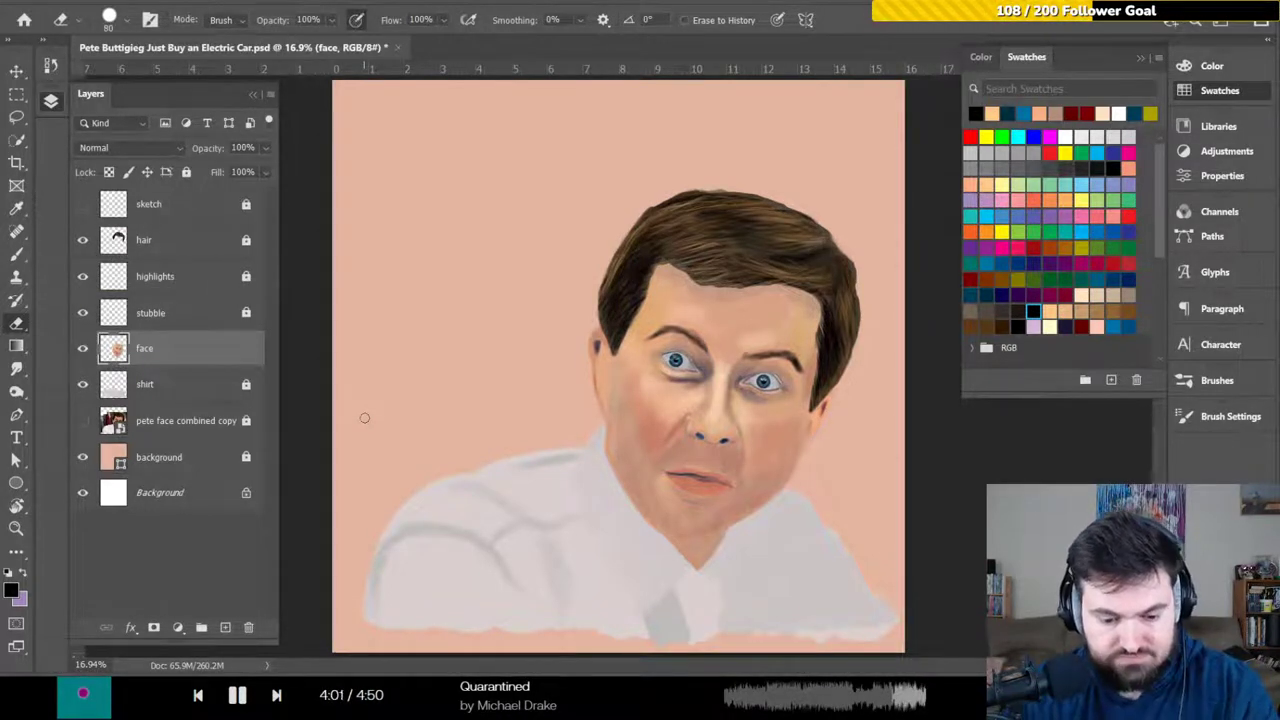
# Choose a dark teal-blue swatch as the foreground color and save the document
pyautogui.scroll(2, 365, 425)
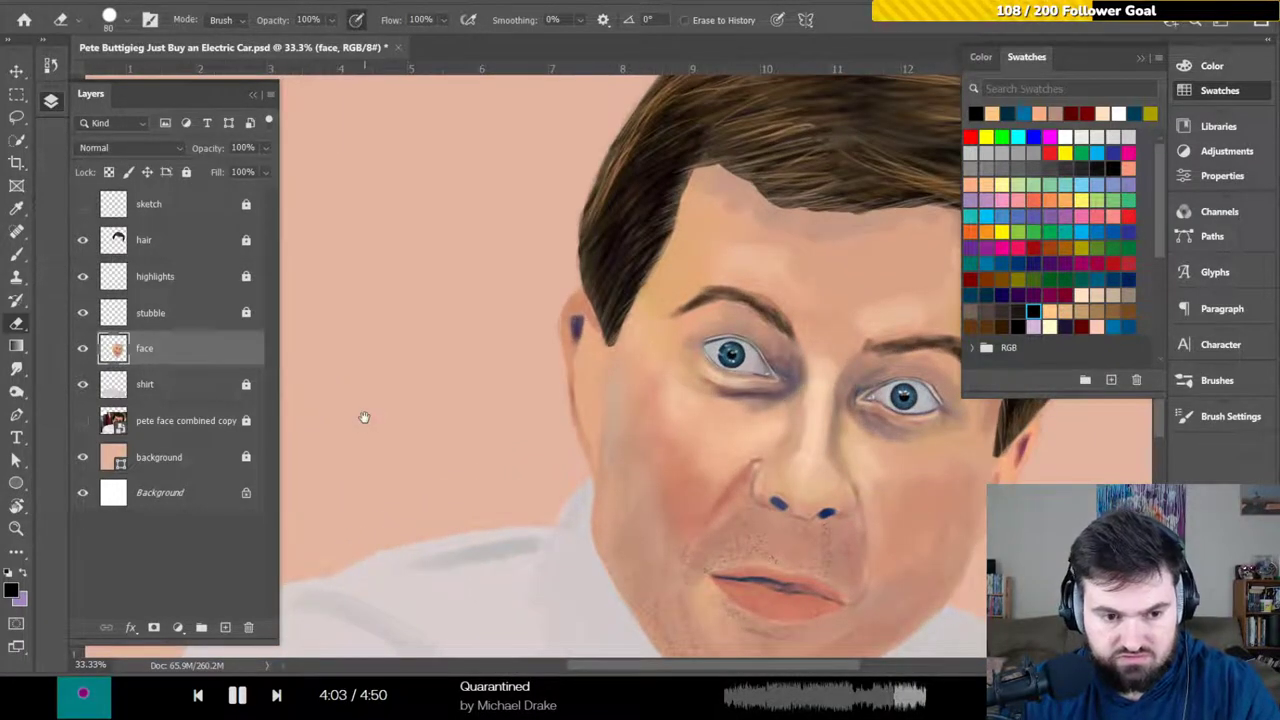
pyautogui.moveTo(600, 445); pyautogui.dragTo(494, 280)
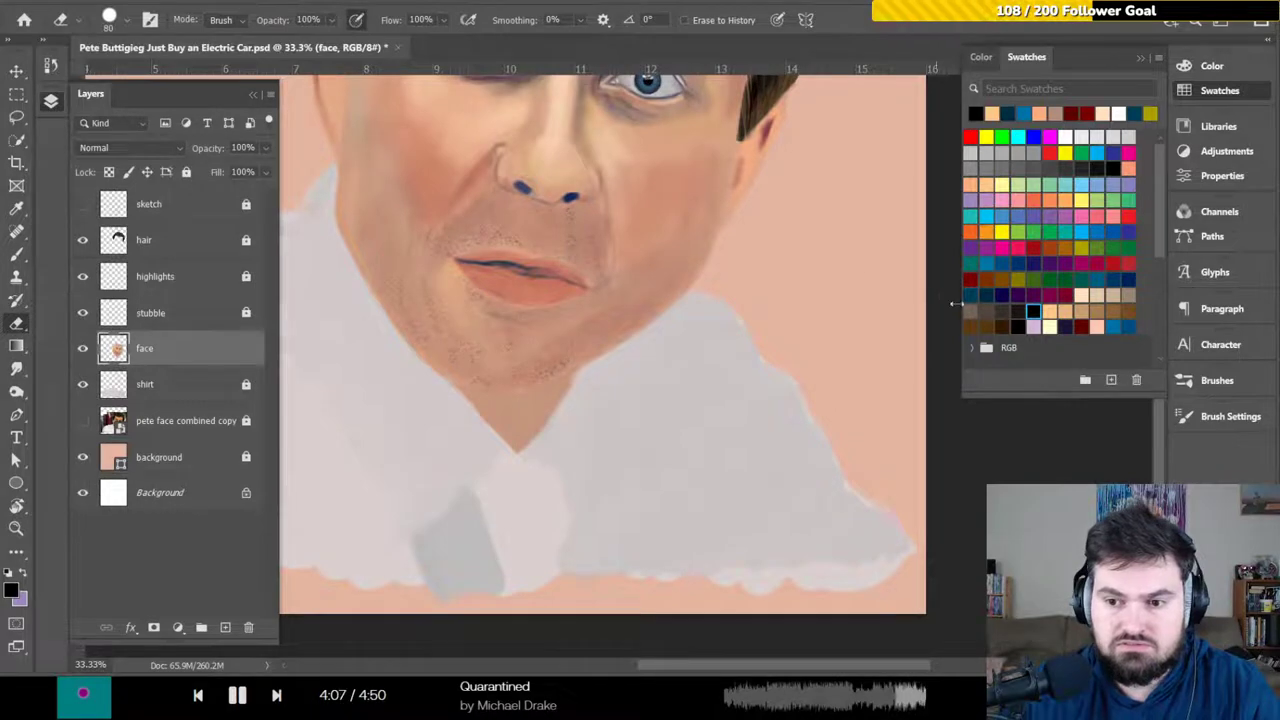
pyautogui.click(987, 295)
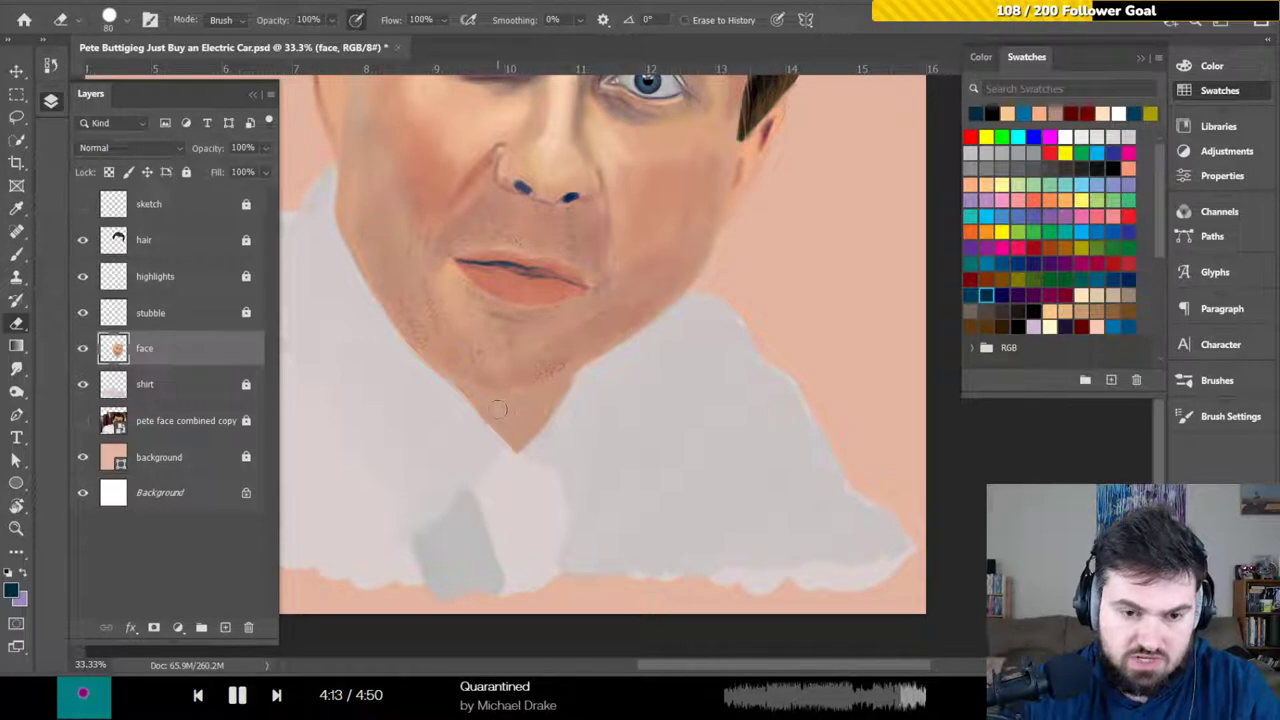
pyautogui.press('ctrl')
pyautogui.hotkey('ctrl', 's')
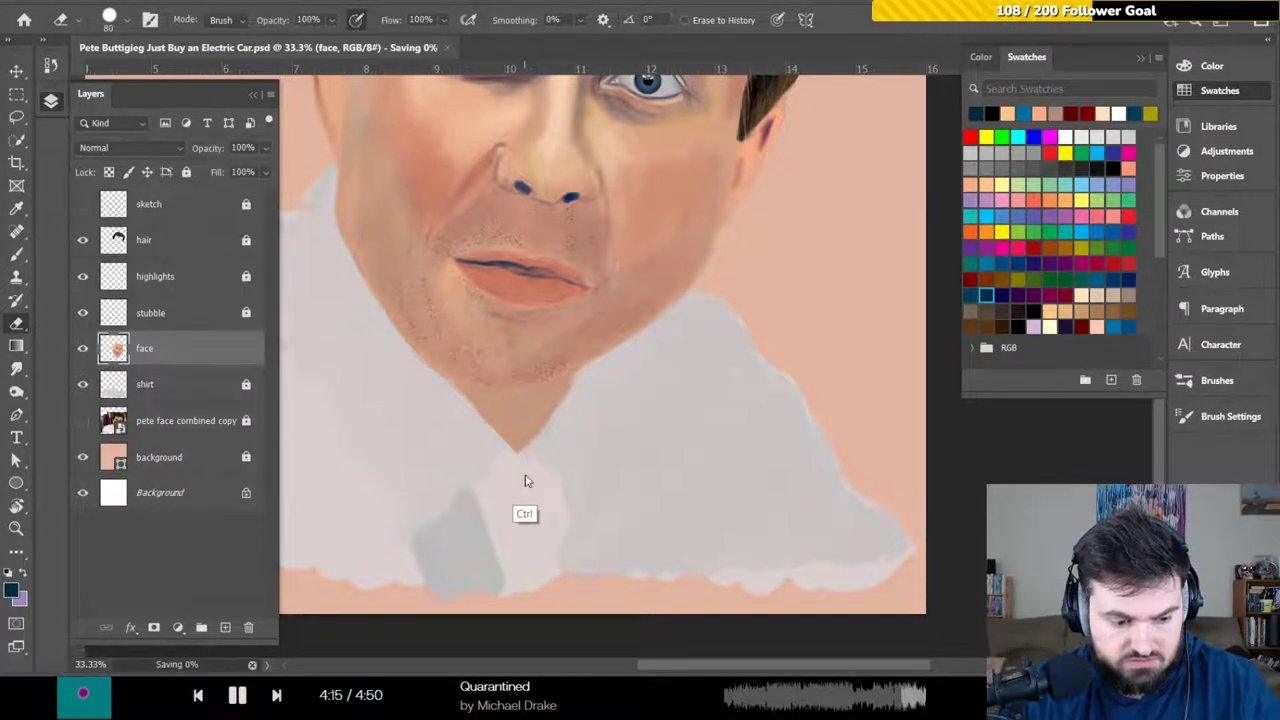
# Set the Brush to the Hard Round Pressure Opacity and Flow preset at 40 px
pyautogui.press('b')
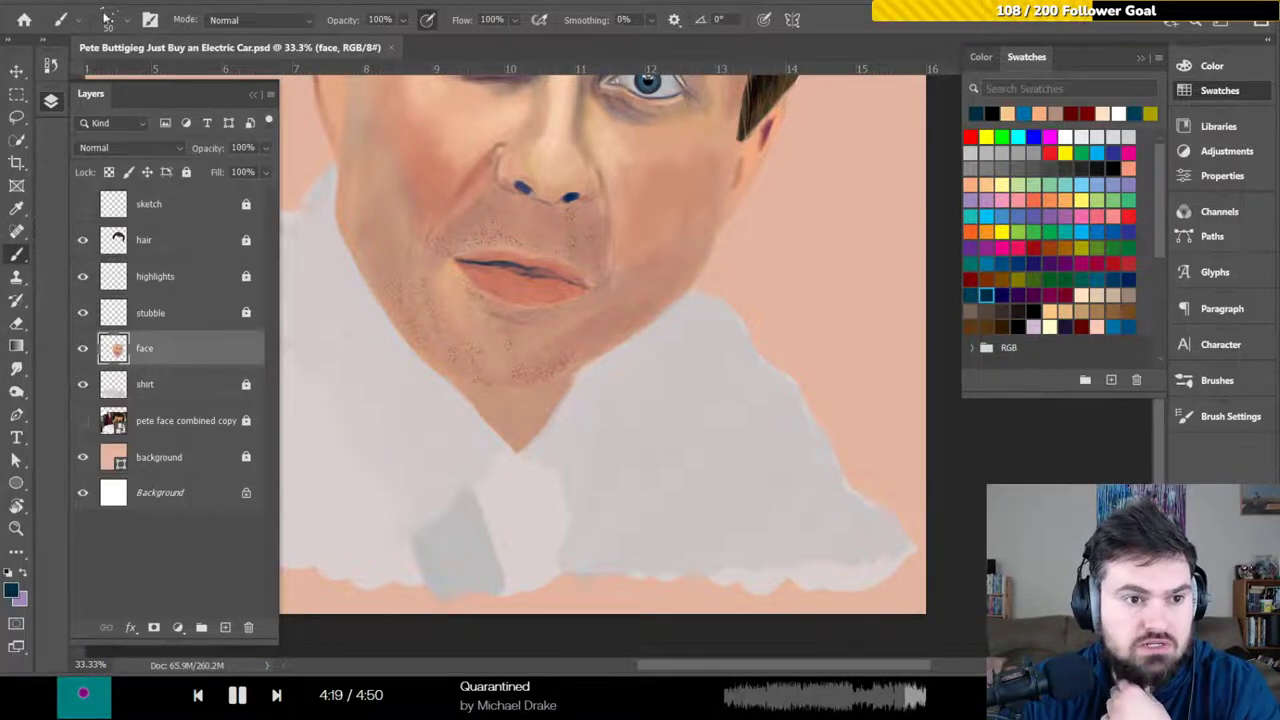
pyautogui.click(128, 22)
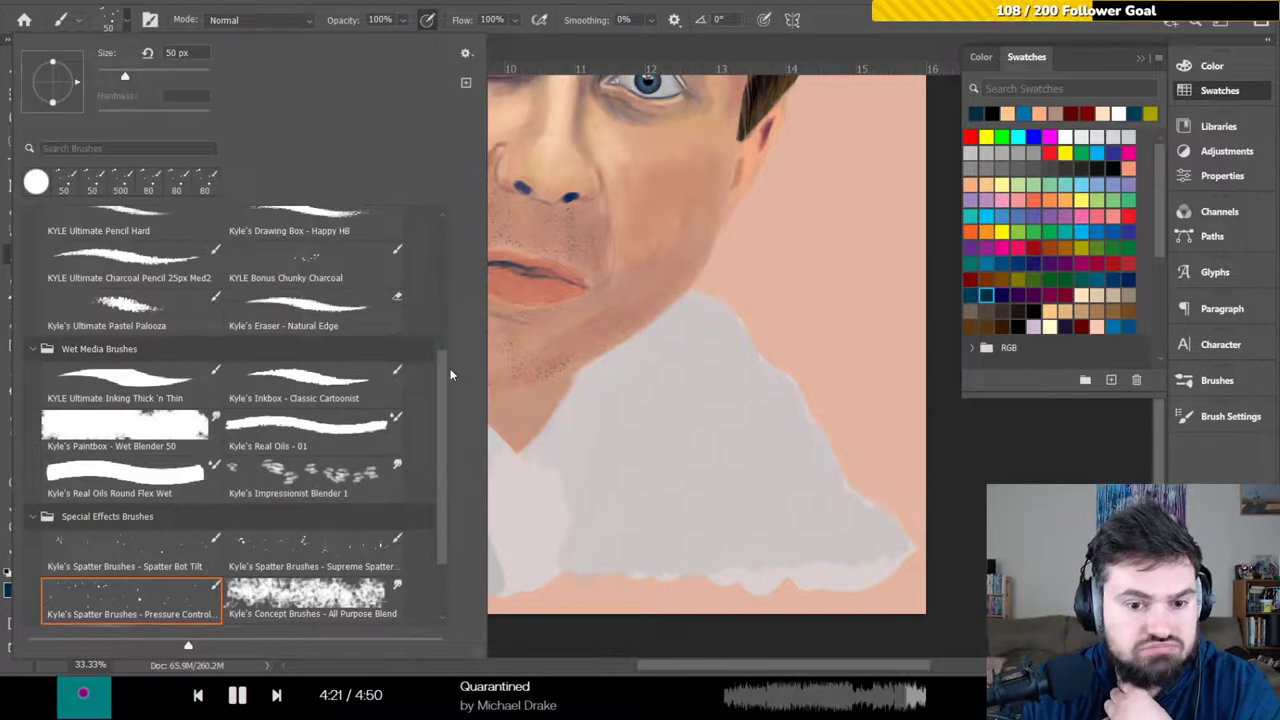
pyautogui.moveTo(443, 373); pyautogui.dragTo(442, 215)
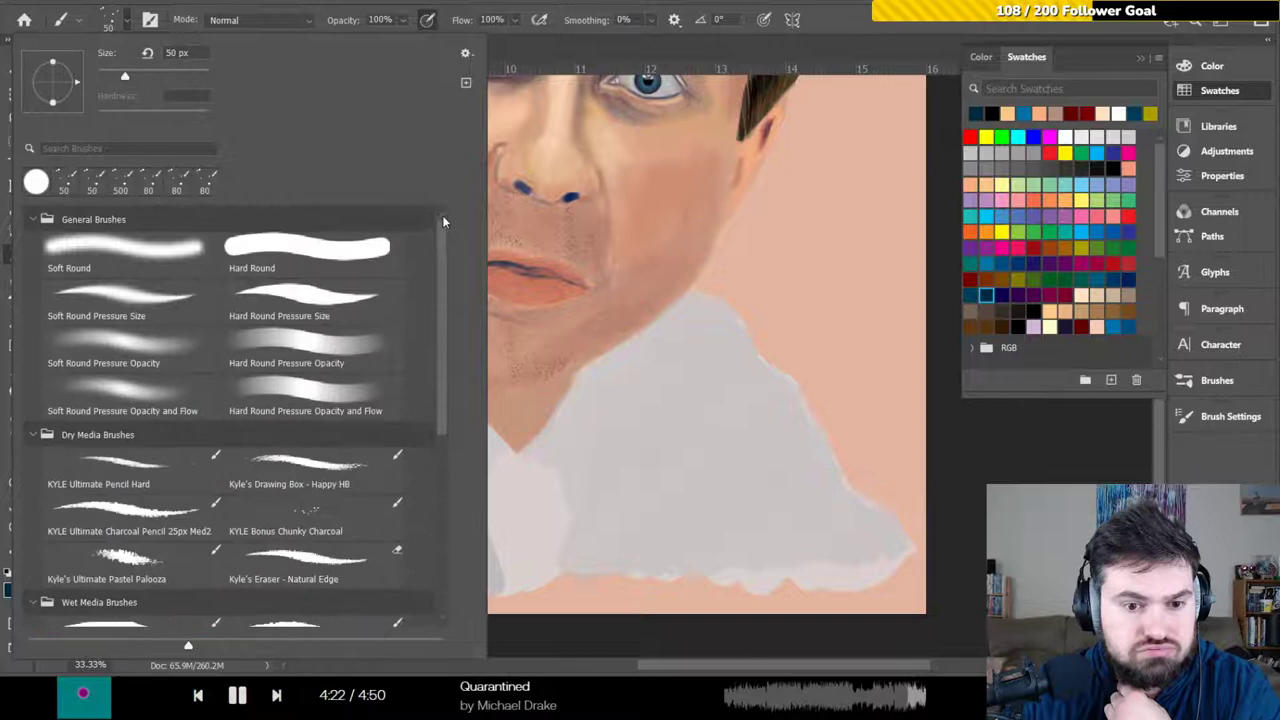
pyautogui.click(334, 399)
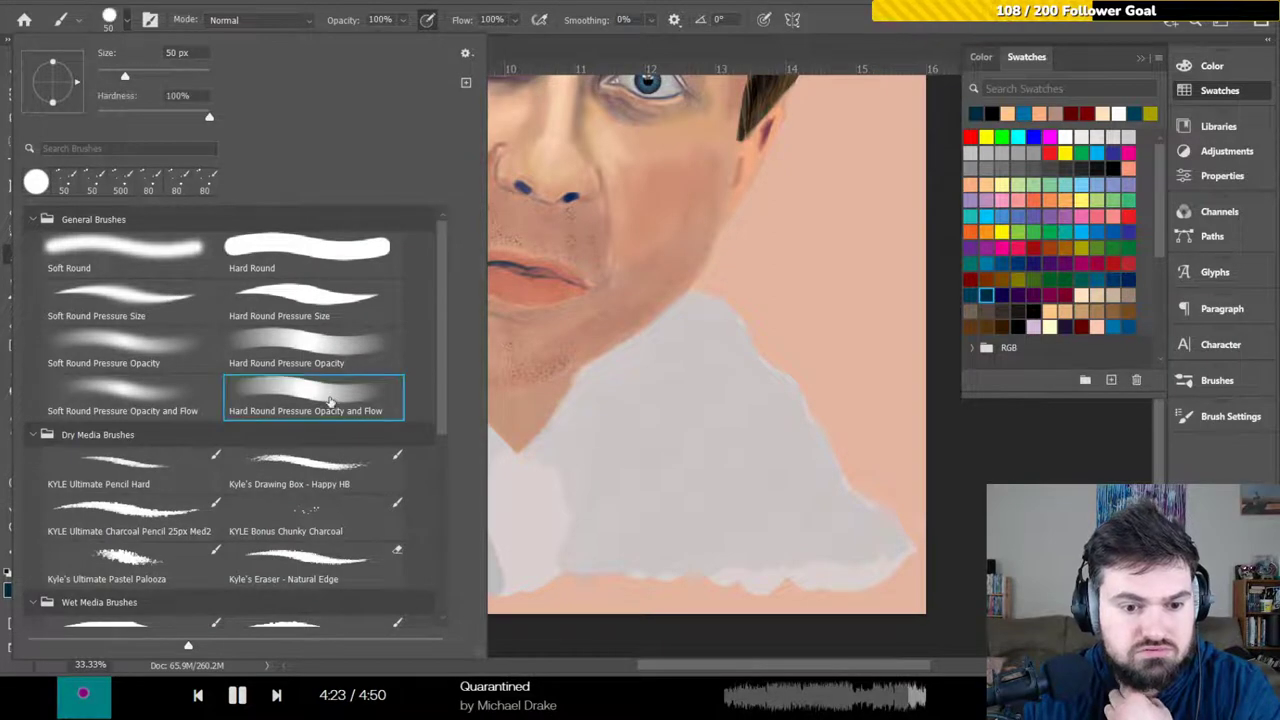
pyautogui.click(740, 277)
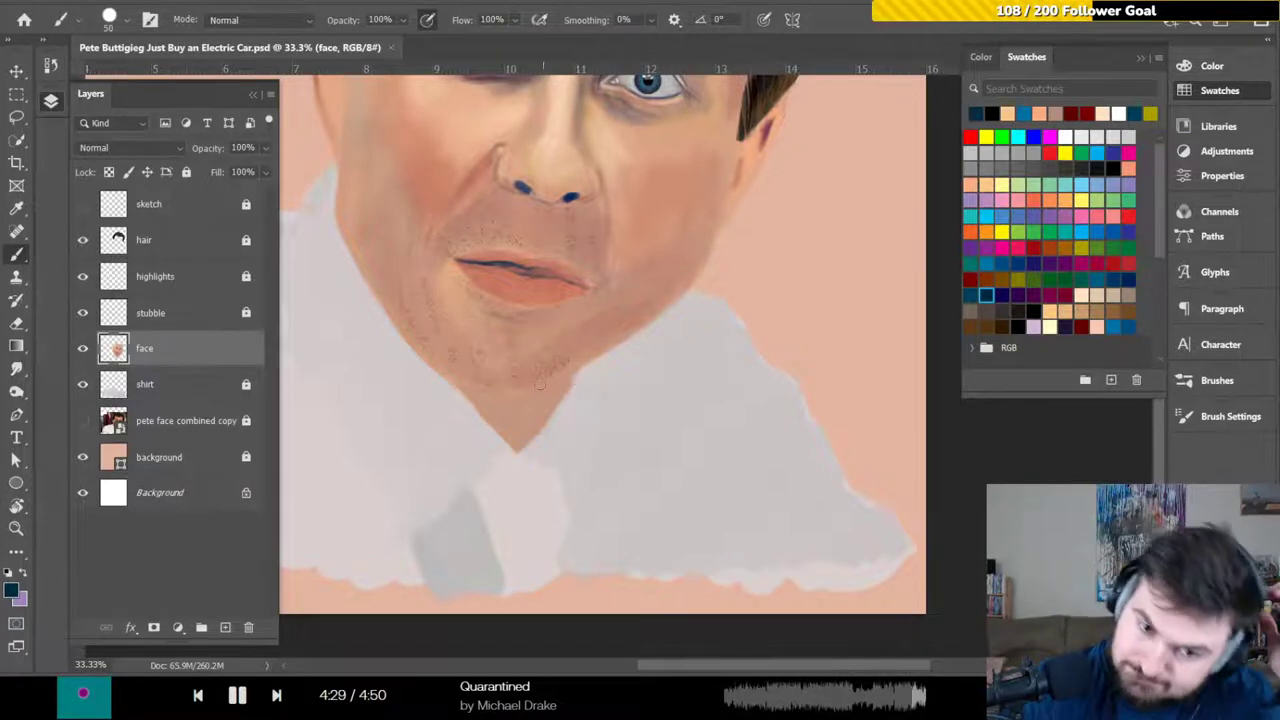
pyautogui.press('[')
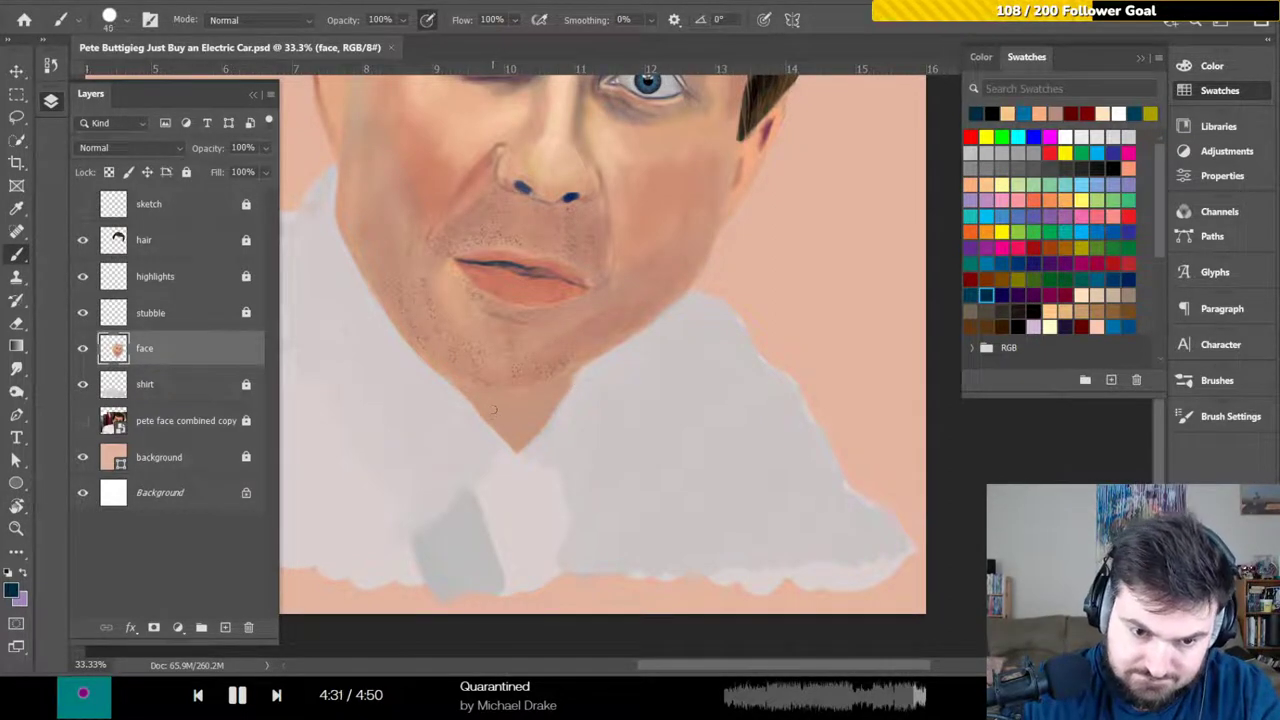
pyautogui.press('[')
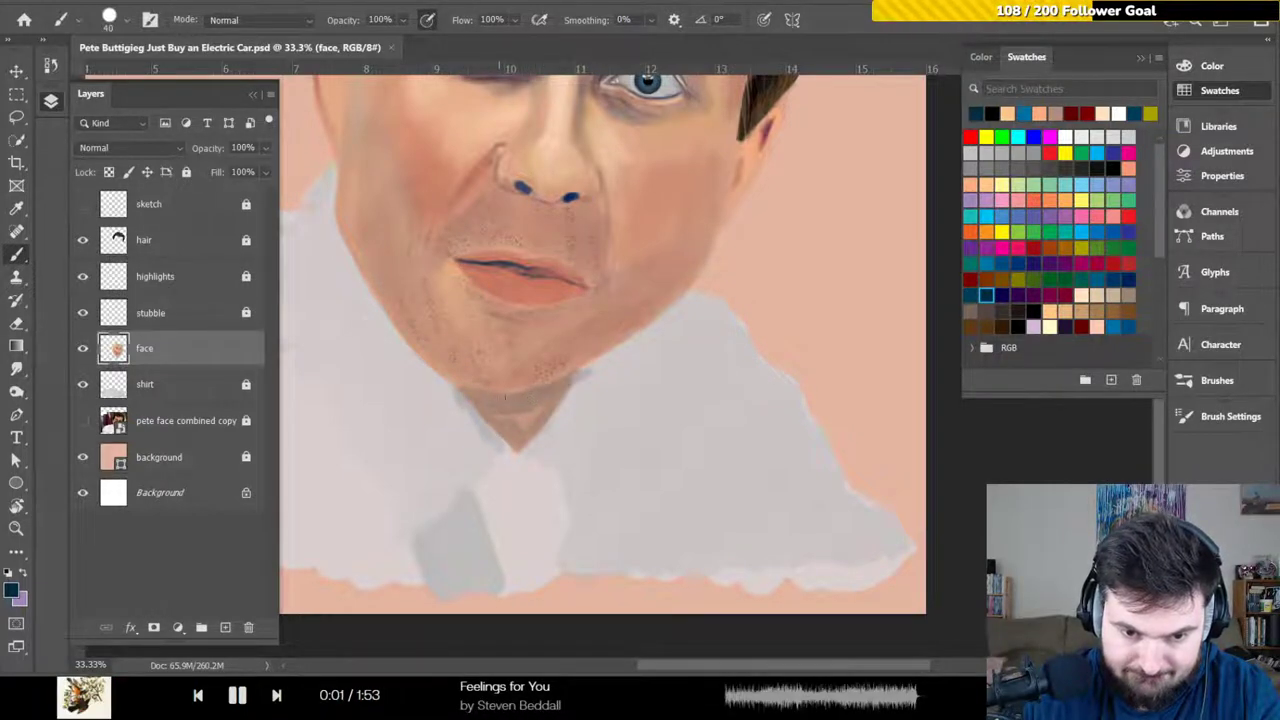
# Paint a dark teal-blue shadow over the neck below the chin and erase the spill along both collar edges
pyautogui.moveTo(452, 392)
pyautogui.mouseDown()
pyautogui.moveTo(472, 424)
pyautogui.moveTo(508, 418)
pyautogui.moveTo(508, 448)
pyautogui.mouseUp()
pyautogui.moveTo(572, 390); pyautogui.dragTo(516, 452)
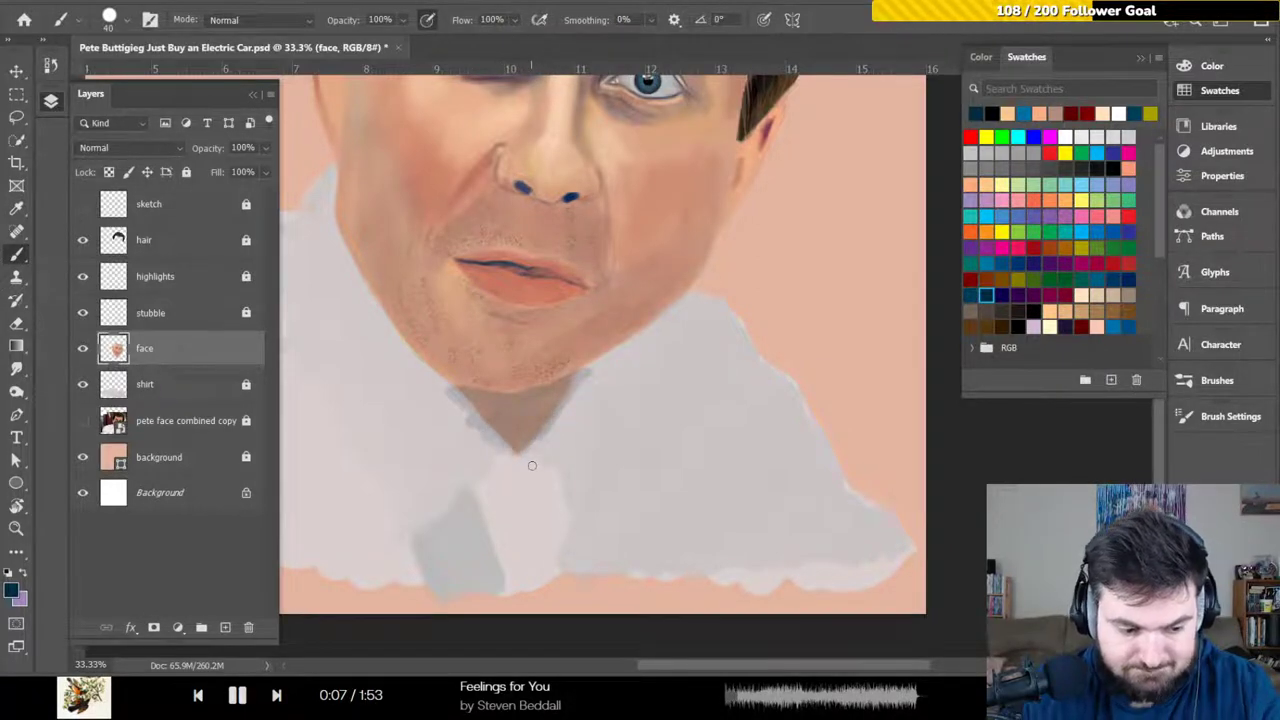
pyautogui.press('e')
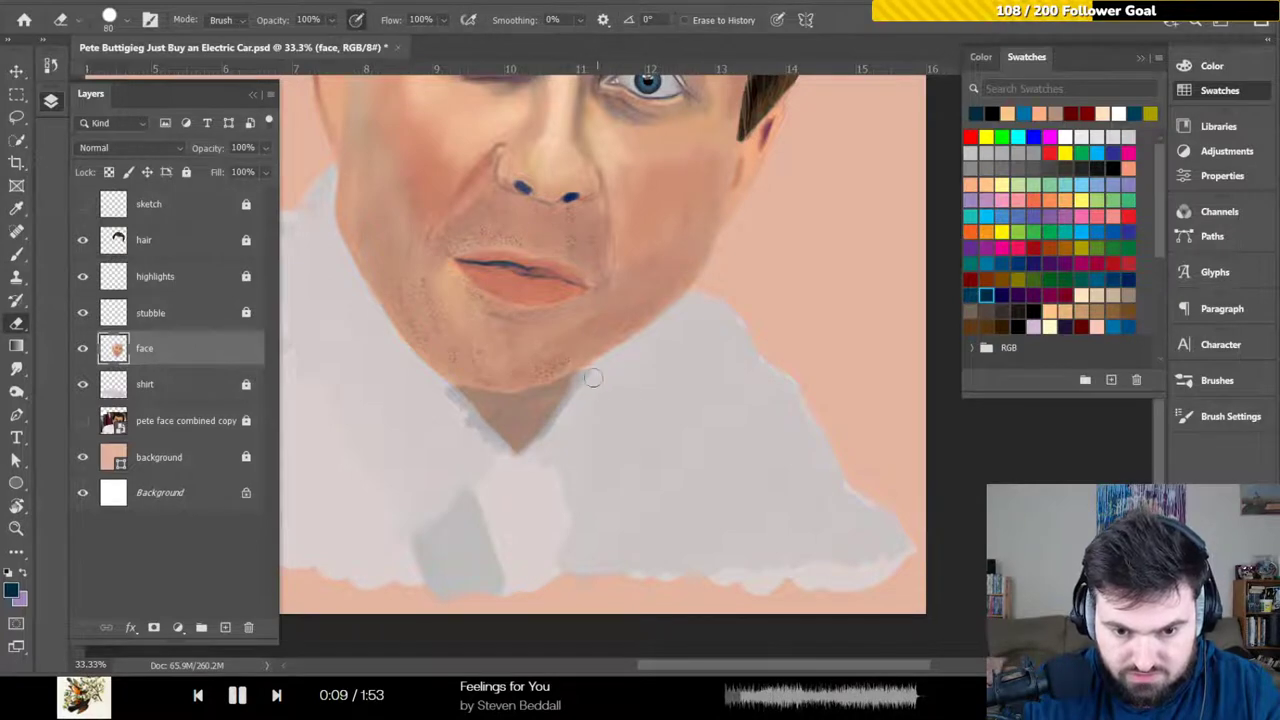
pyautogui.moveTo(582, 390); pyautogui.dragTo(555, 432)
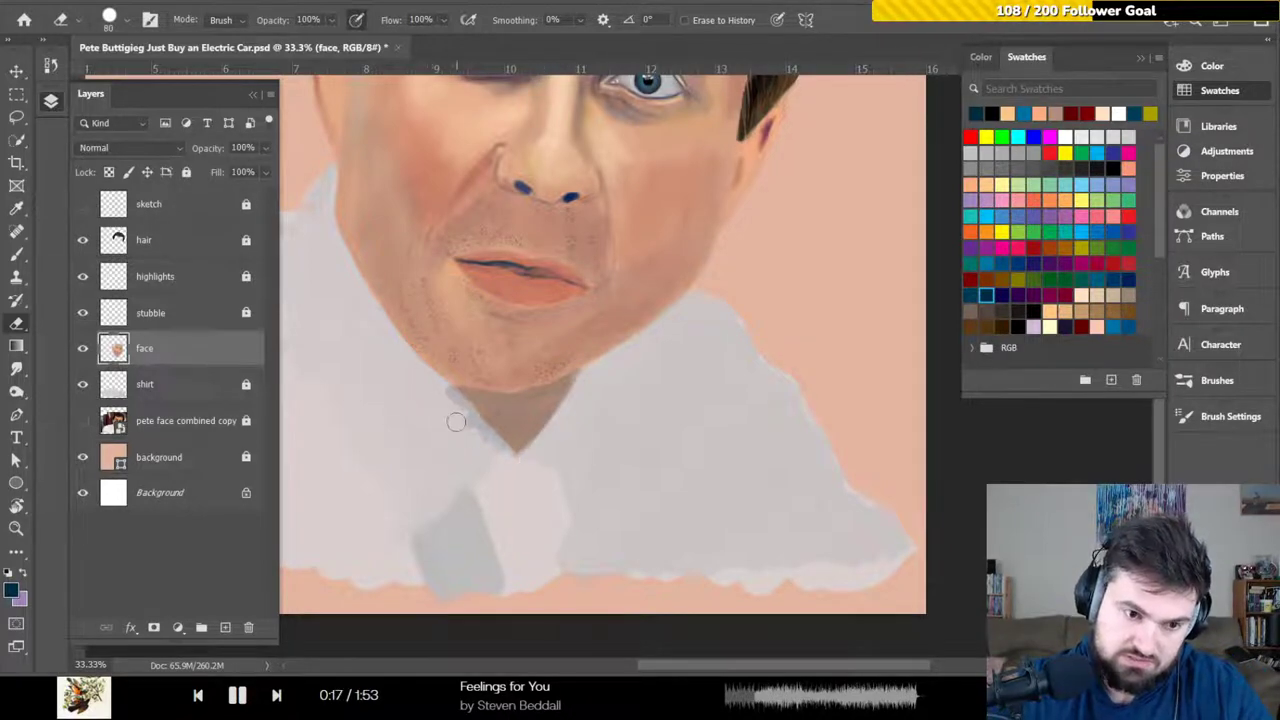
pyautogui.moveTo(449, 410)
pyautogui.mouseDown()
pyautogui.moveTo(510, 463)
pyautogui.moveTo(484, 440)
pyautogui.moveTo(495, 455)
pyautogui.moveTo(477, 453)
pyautogui.moveTo(461, 430)
pyautogui.moveTo(472, 392)
pyautogui.mouseUp()
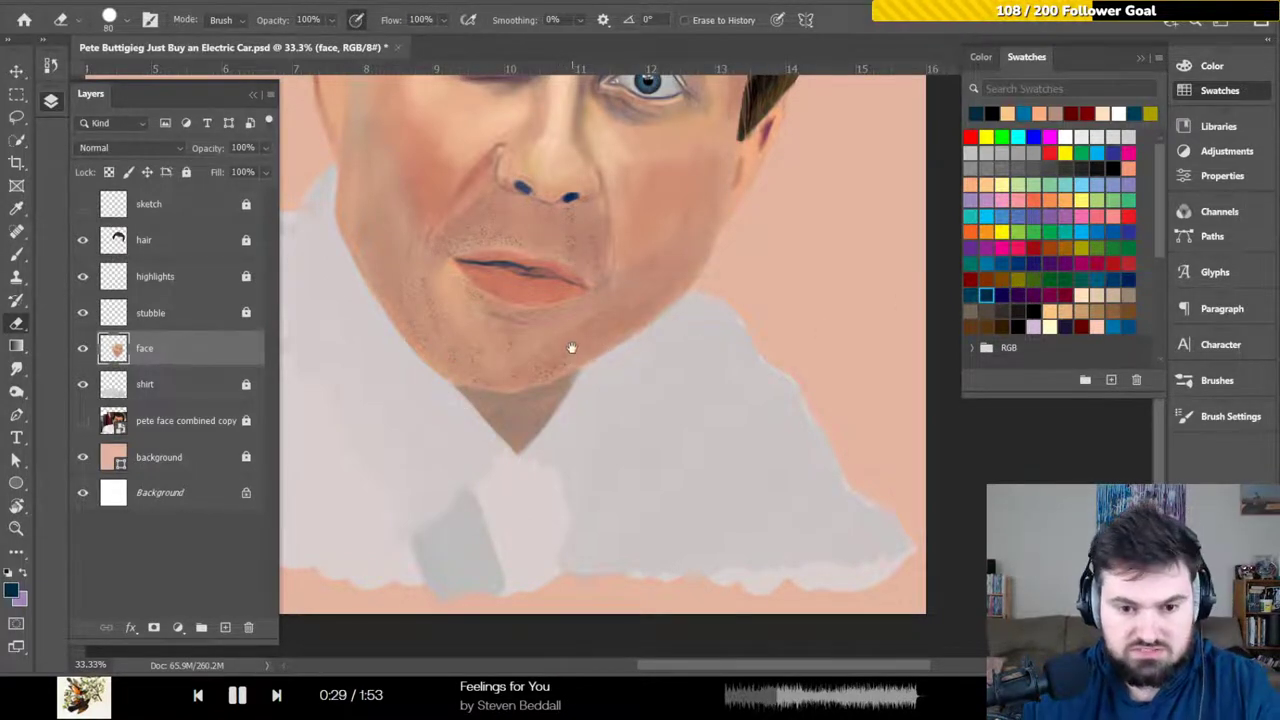
# Try erasing the outer cheek edge on the face layer, undo it, and return to the Brush
pyautogui.moveTo(576, 336); pyautogui.dragTo(616, 320)
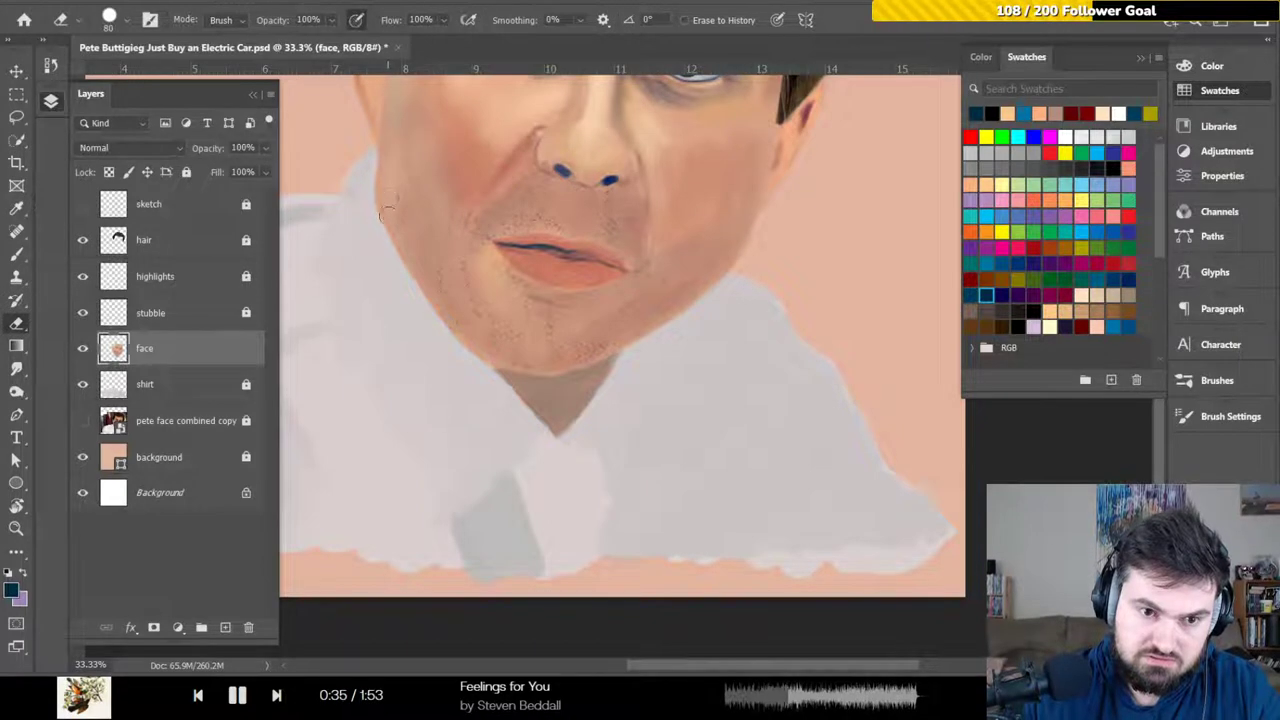
pyautogui.moveTo(388, 203); pyautogui.dragTo(386, 257)
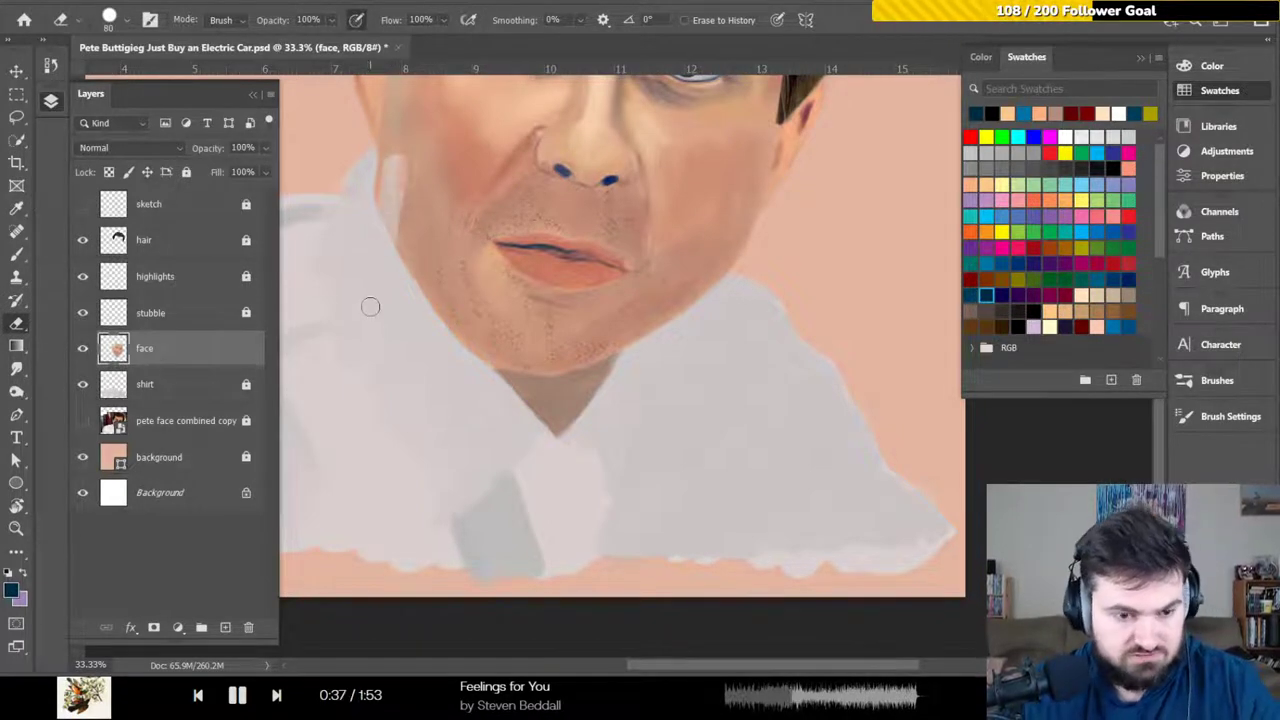
pyautogui.hotkey('ctrl', 'z')
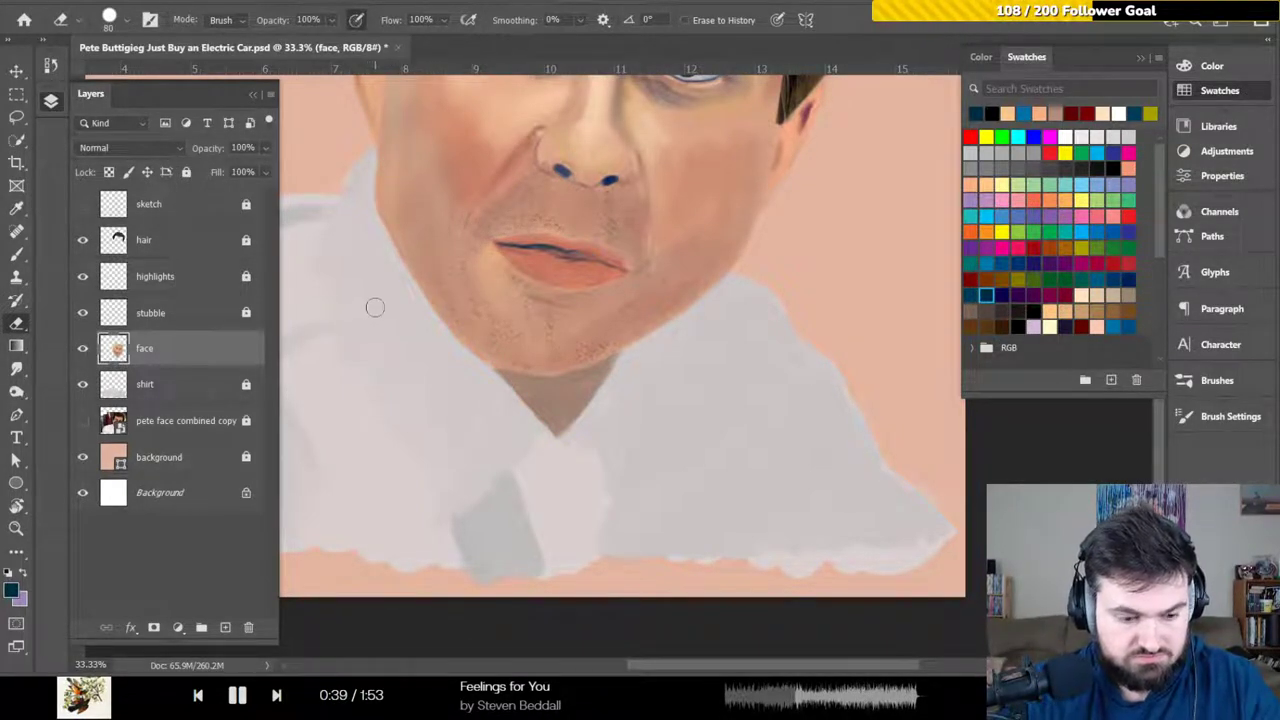
pyautogui.press('b')
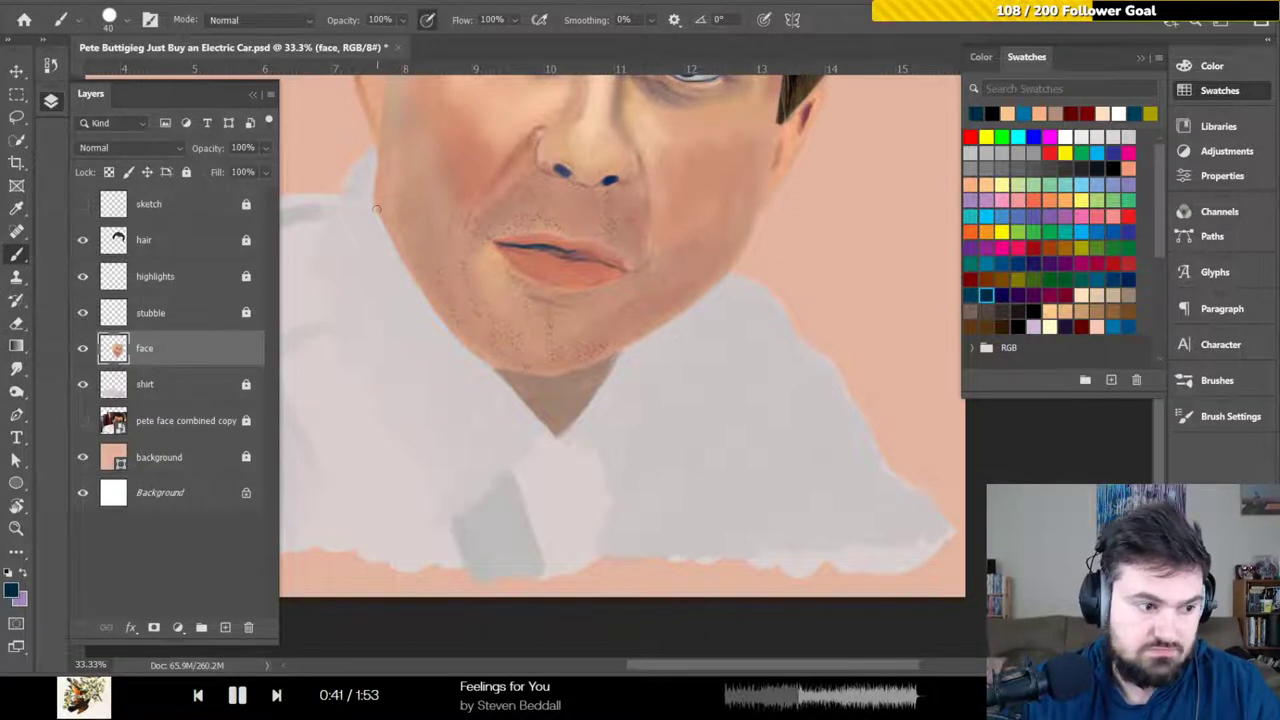
# Save the document and paint dark teal-blue shading along the lower edge of the chin on the face layer
pyautogui.moveTo(388, 195); pyautogui.dragTo(414, 317)
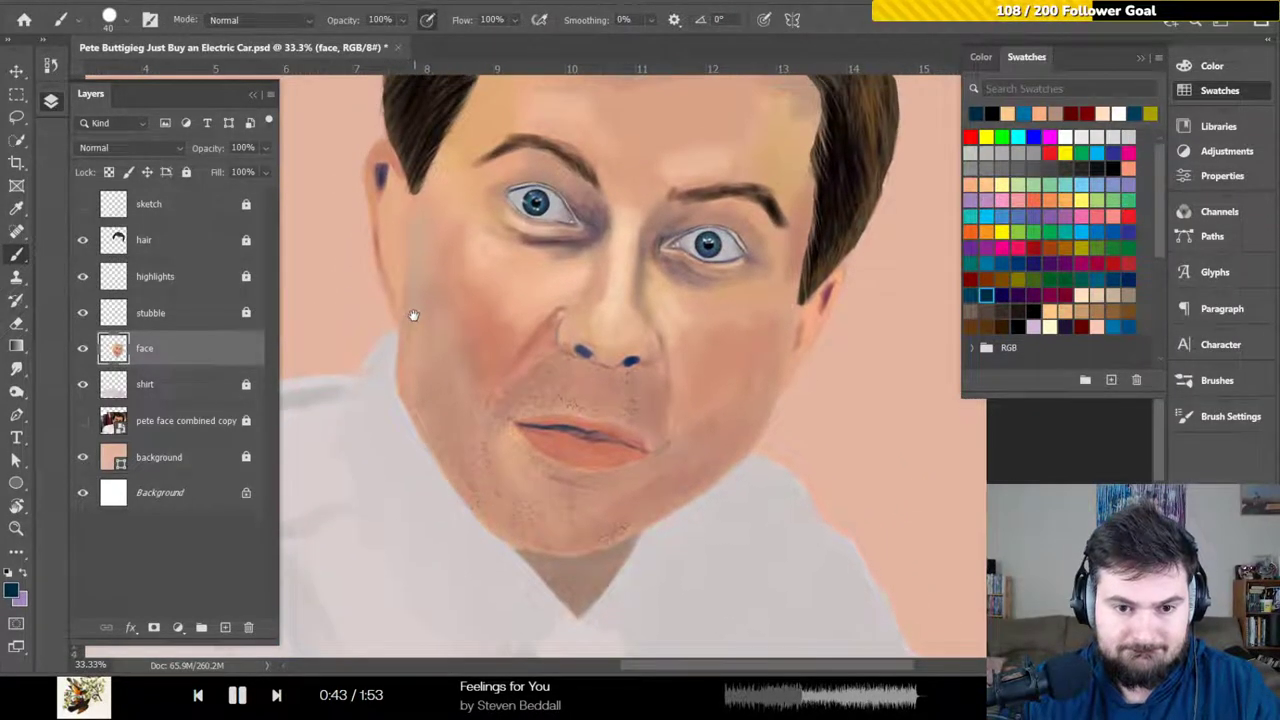
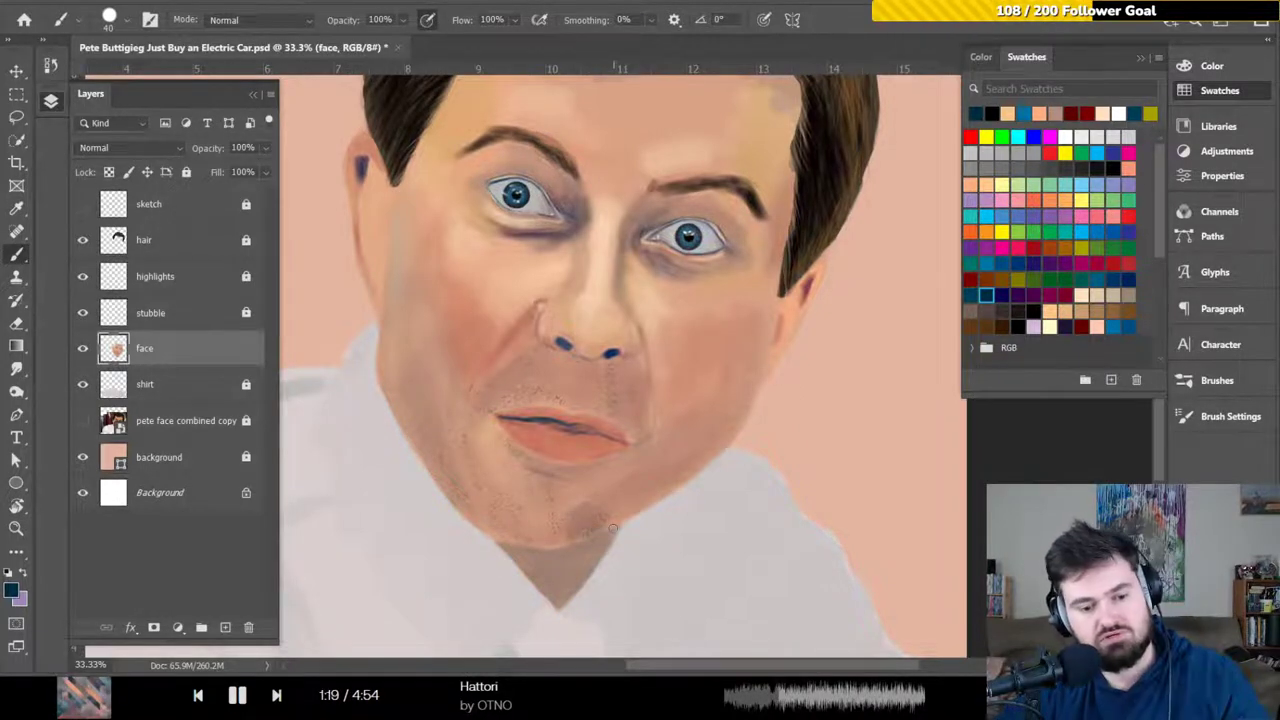
pyautogui.hotkey('ctrl', 's')
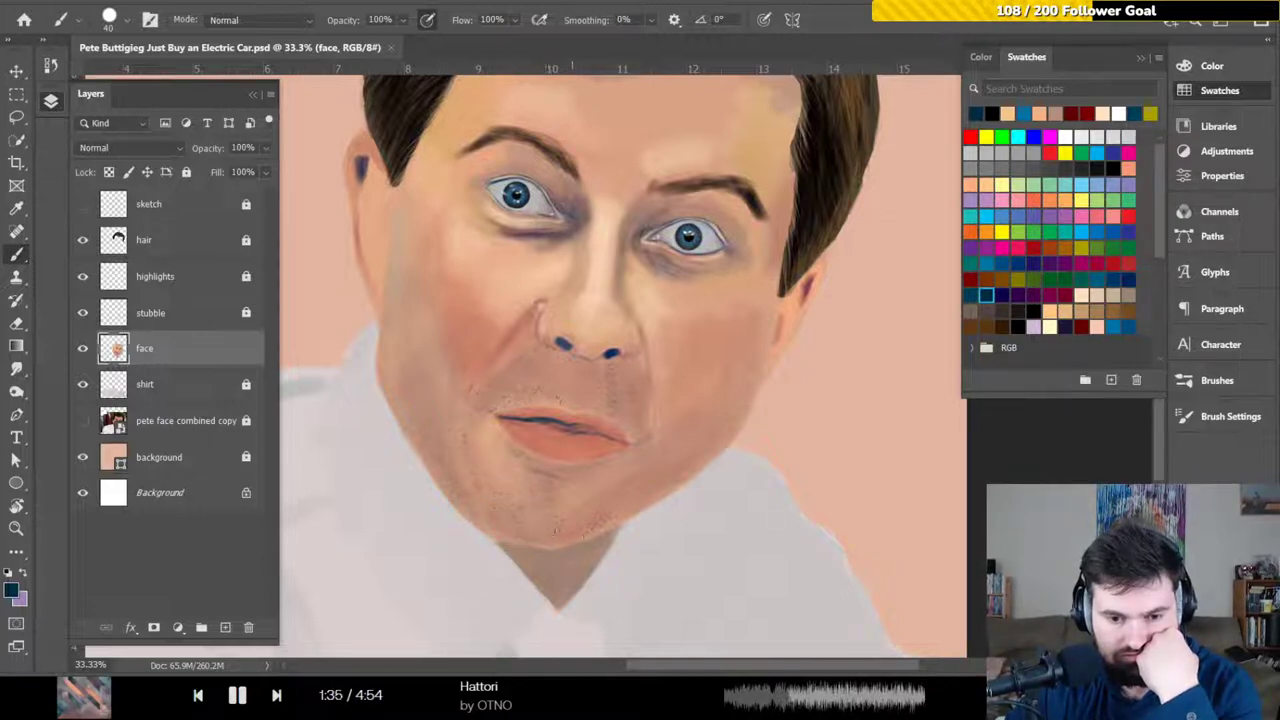
pyautogui.click(610, 505)
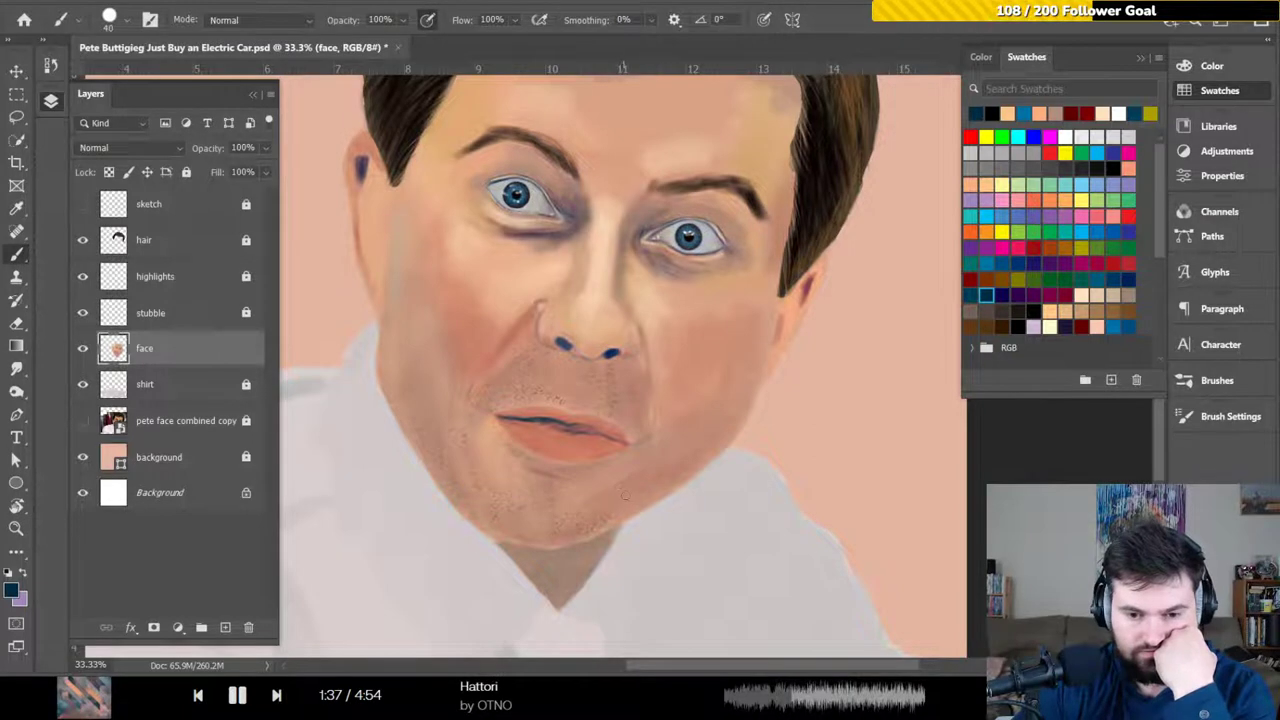
pyautogui.moveTo(598, 515); pyautogui.dragTo(610, 522)
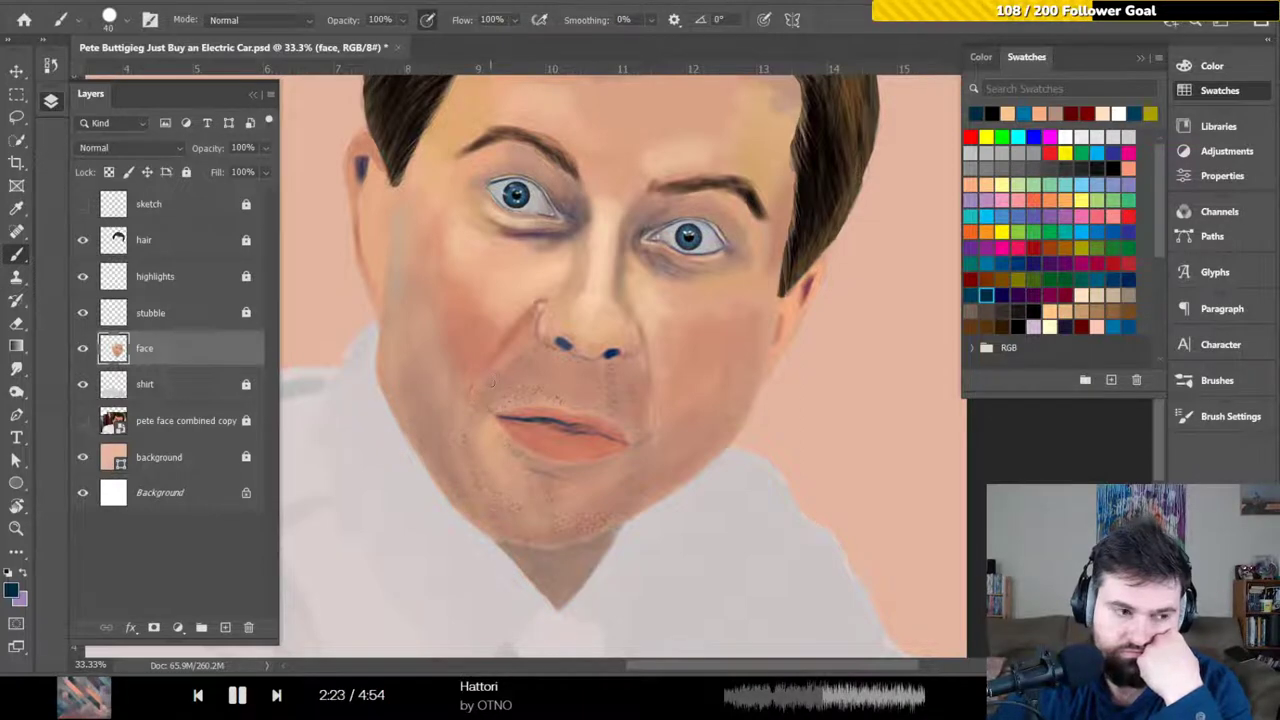
# Set the foreground color to the pale peach swatch for lightening the skin
pyautogui.click(1082, 293)
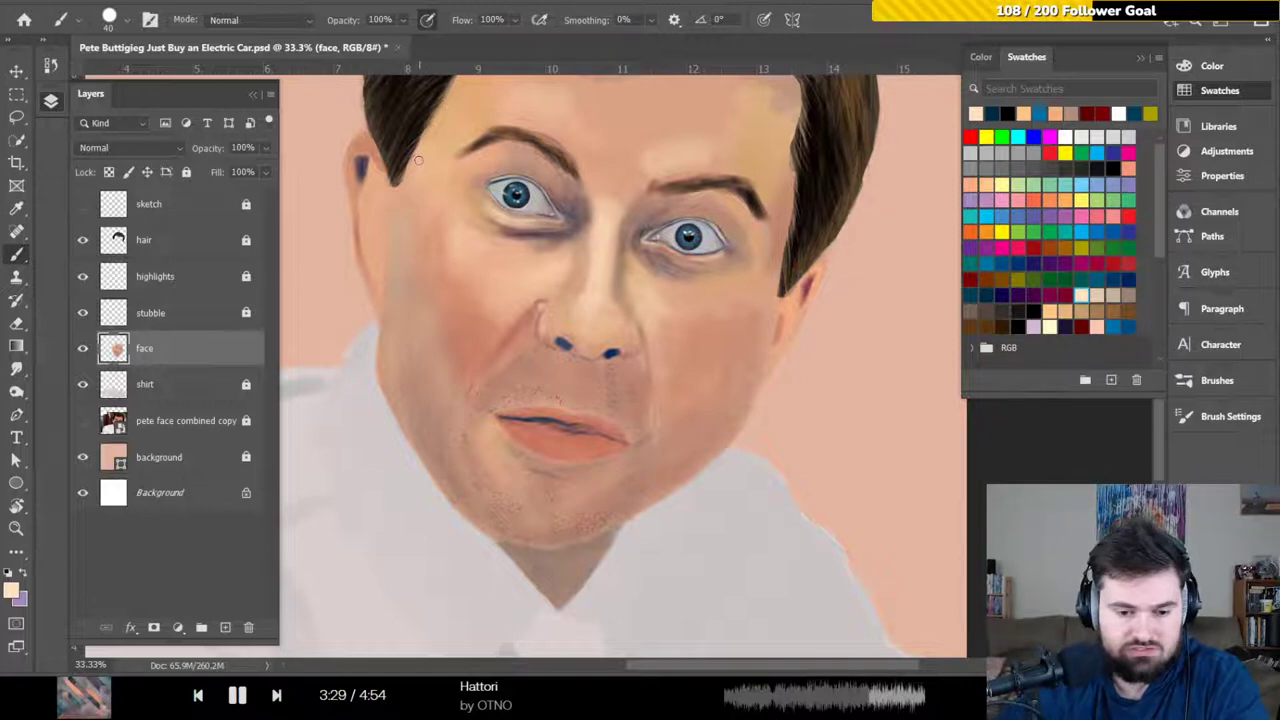
# Switch to the Artlist browser window, skip to the next music track, and return to Photoshop
pyautogui.click(280, 706)
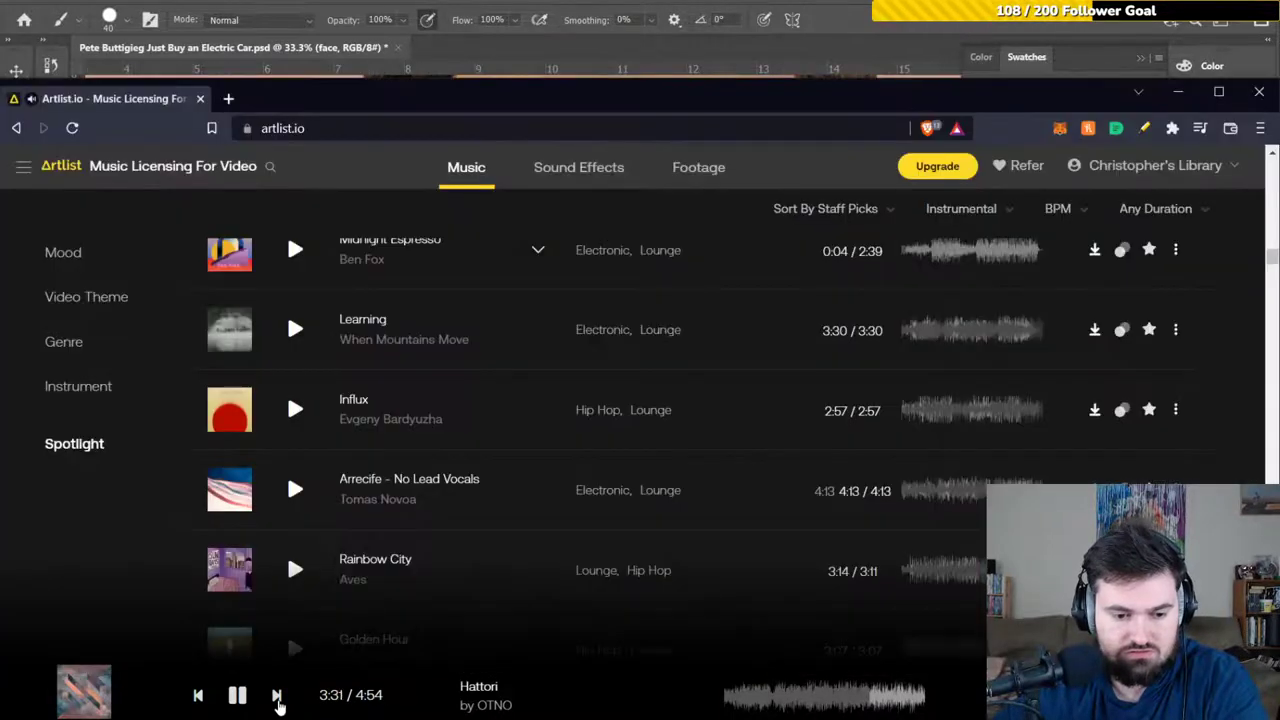
pyautogui.click(277, 697)
pyautogui.scroll(-6, 357, 480)
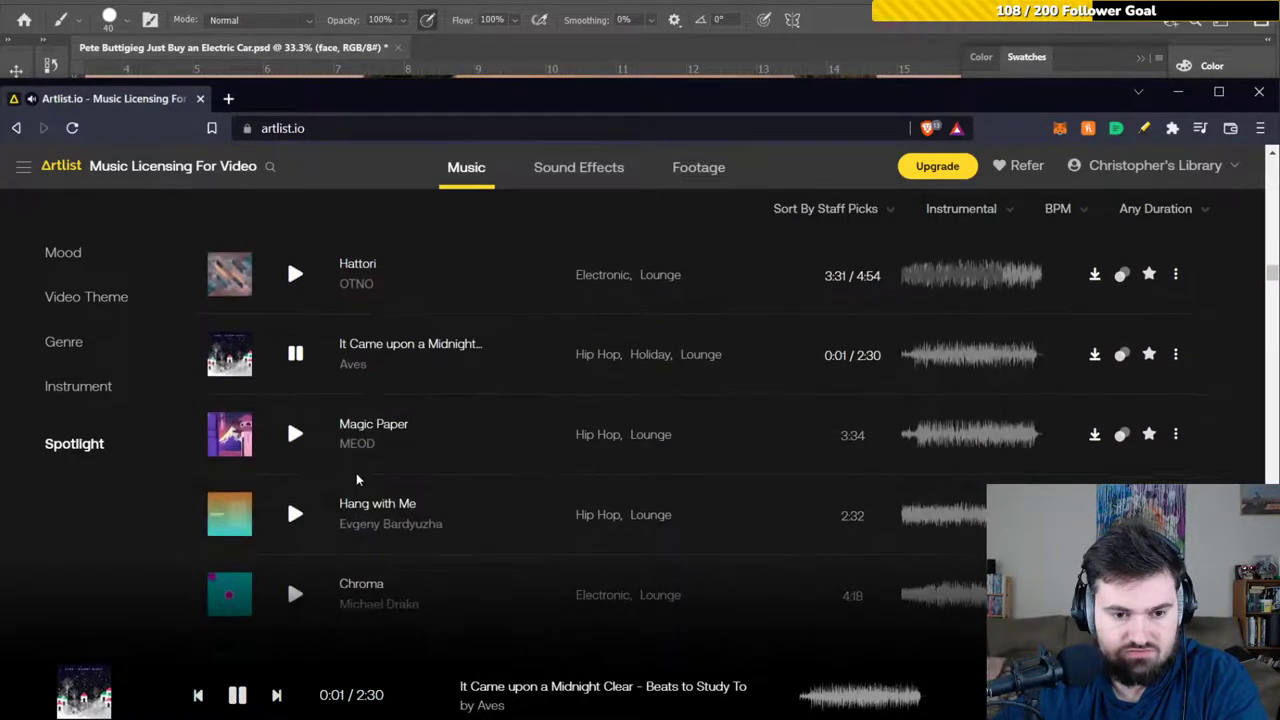
pyautogui.scroll(-1, 357, 480)
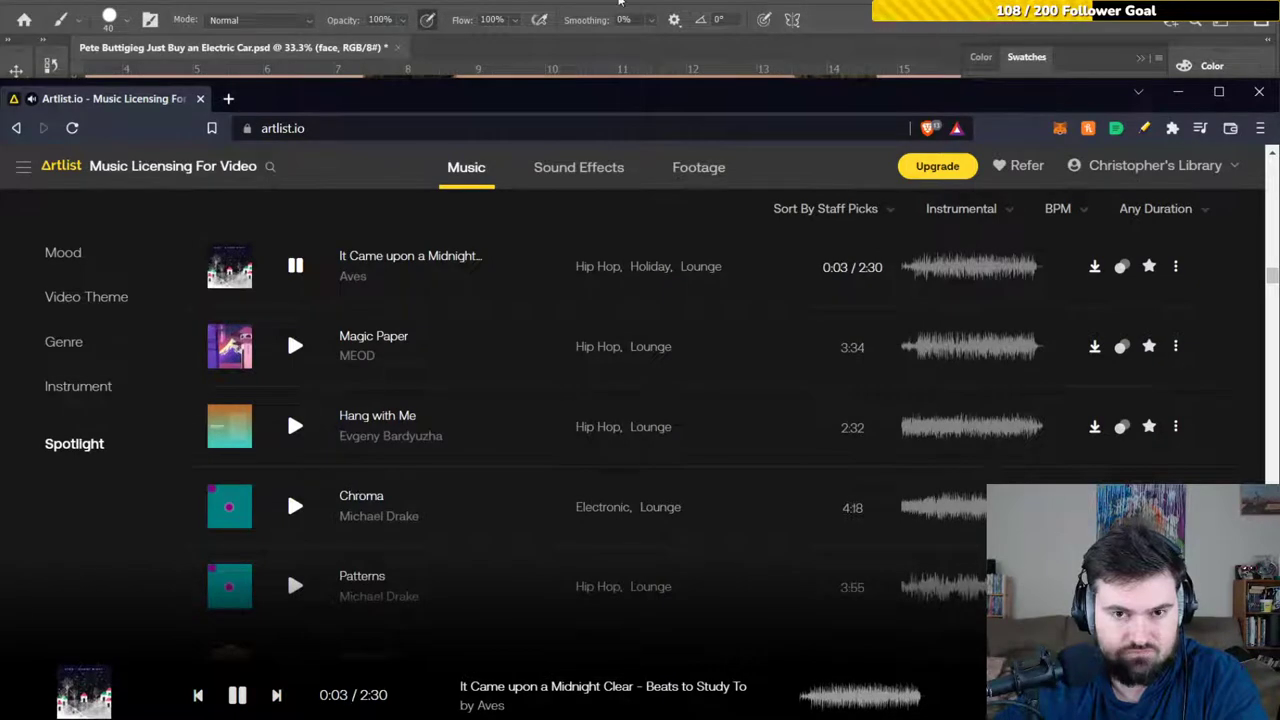
pyautogui.click(618, 3)
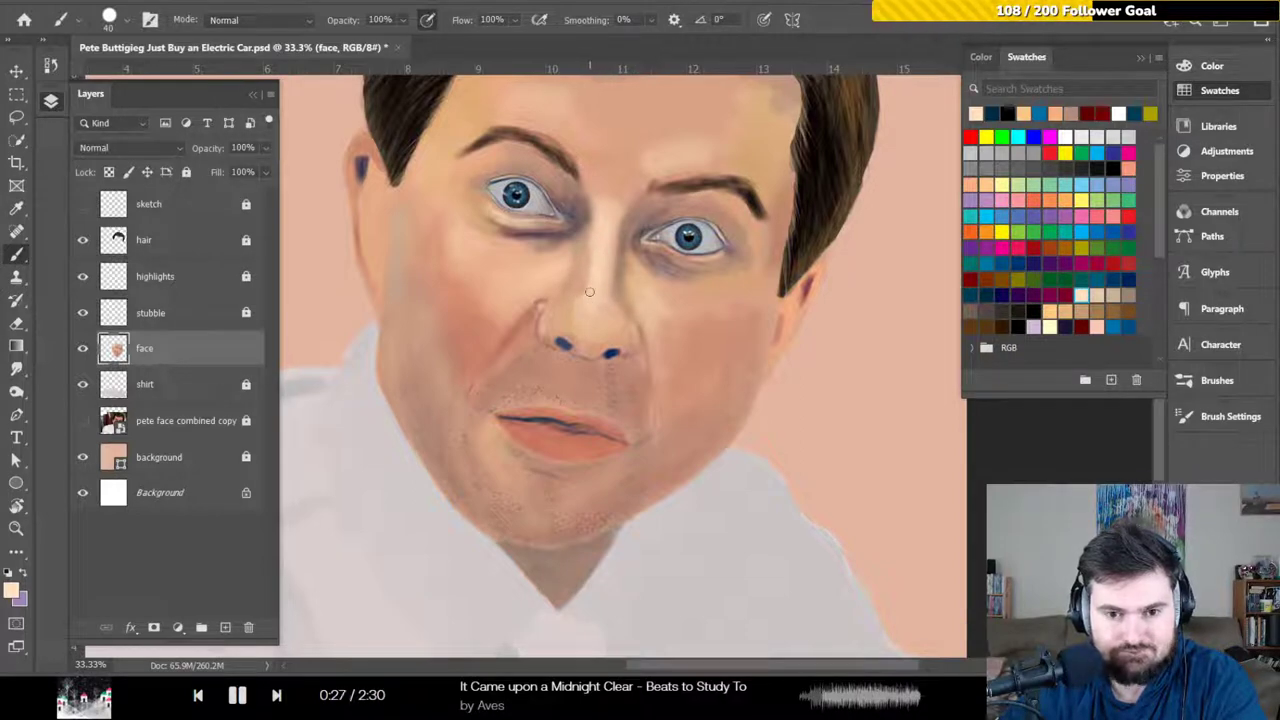
# Change the foreground color to the orange-peach swatch
pyautogui.click(977, 183)
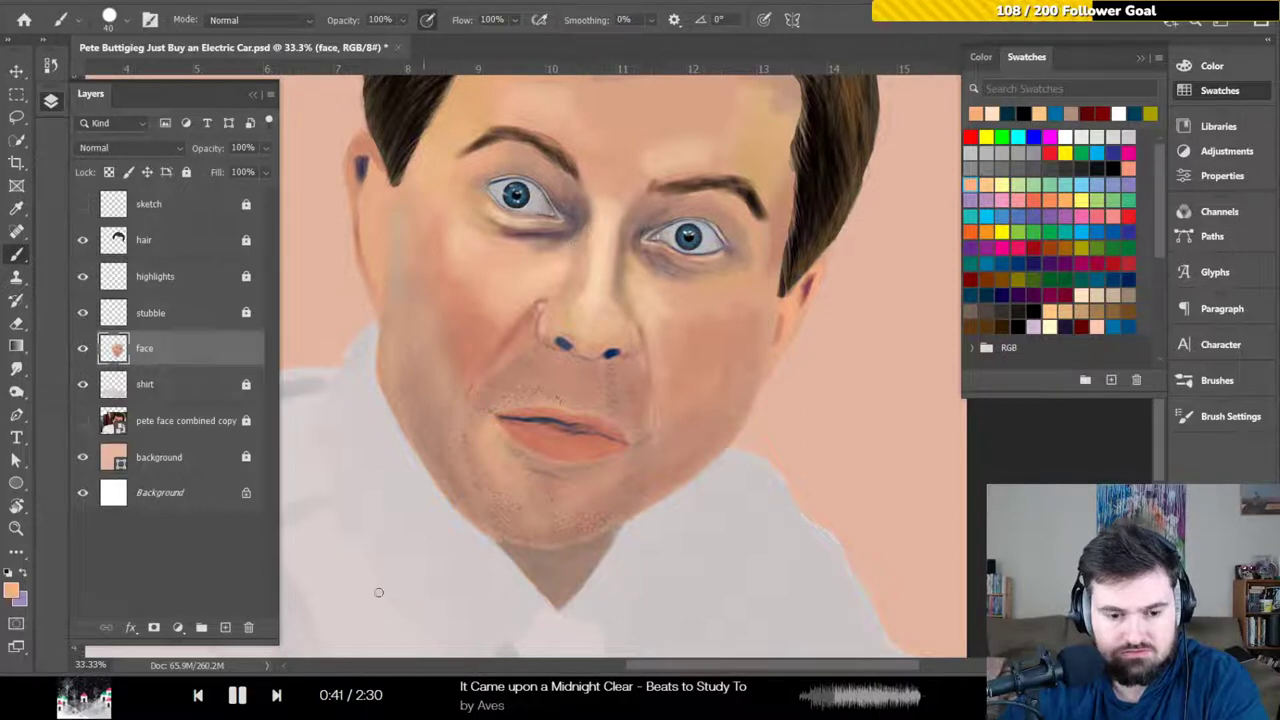
# Skip ahead to the track Magic Paper in Artlist and go back to the portrait in Photoshop
pyautogui.click(276, 695)
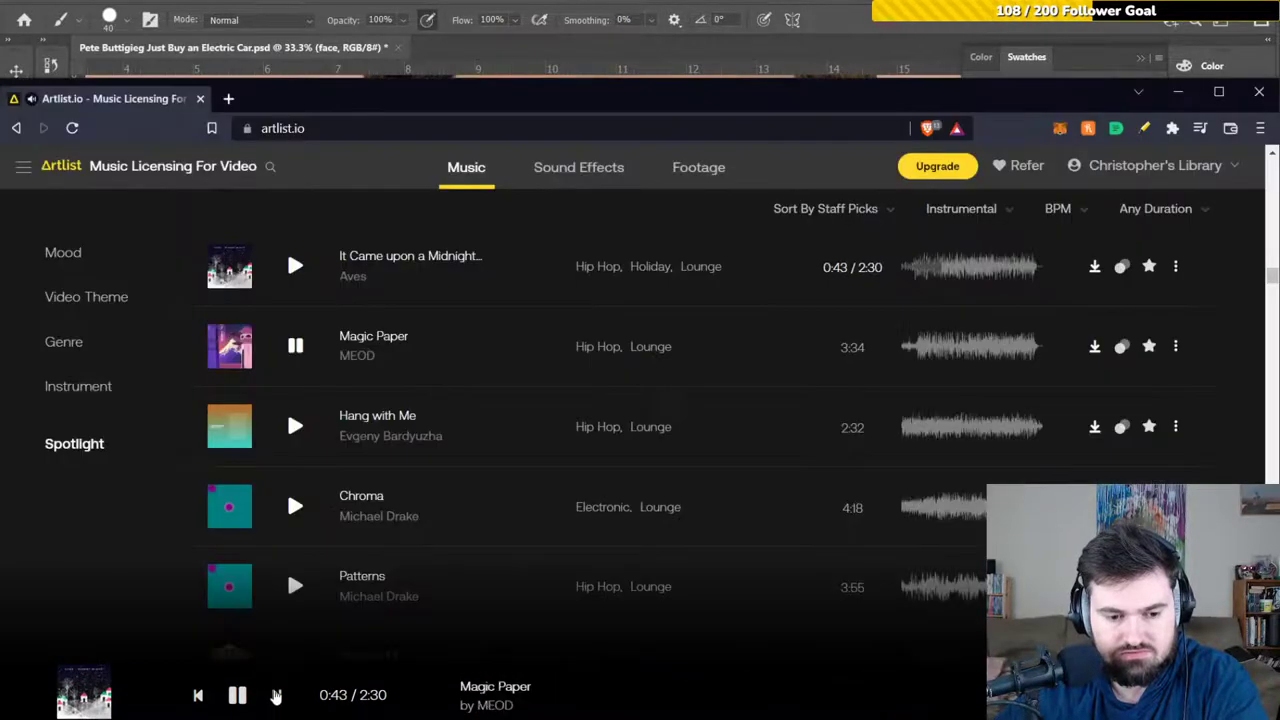
pyautogui.scroll(-1, 480, 236)
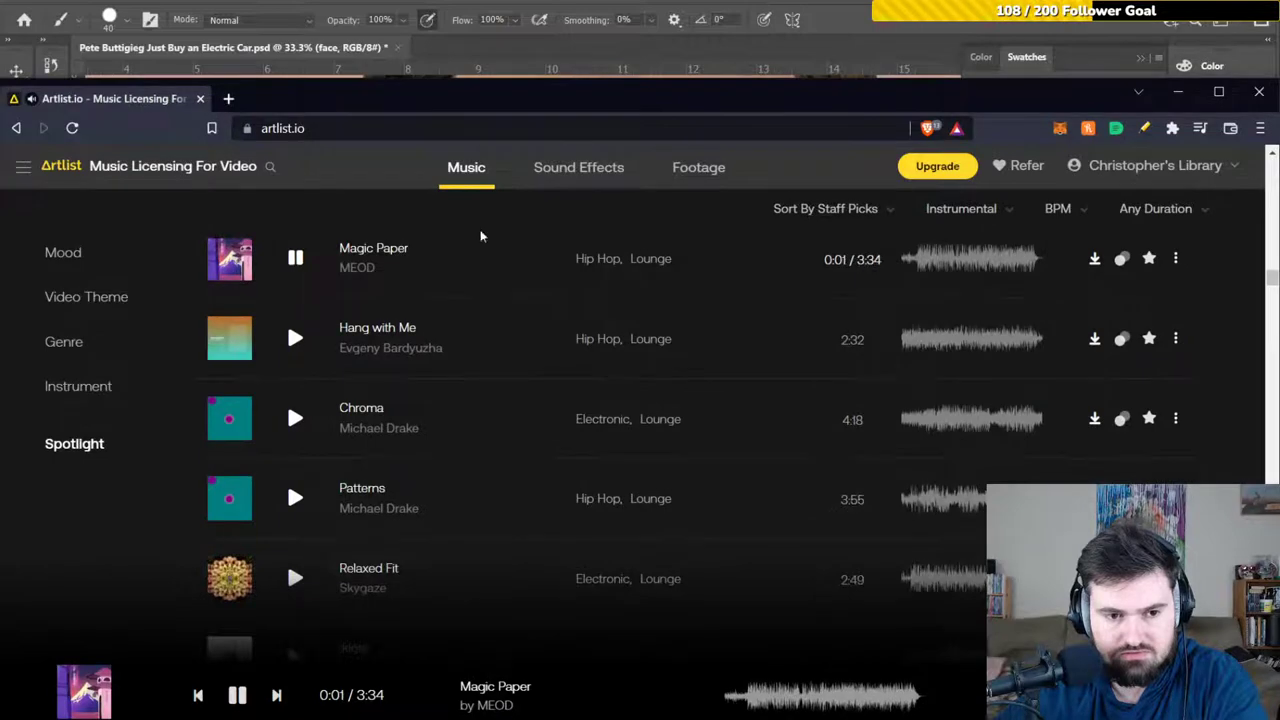
pyautogui.click(531, 4)
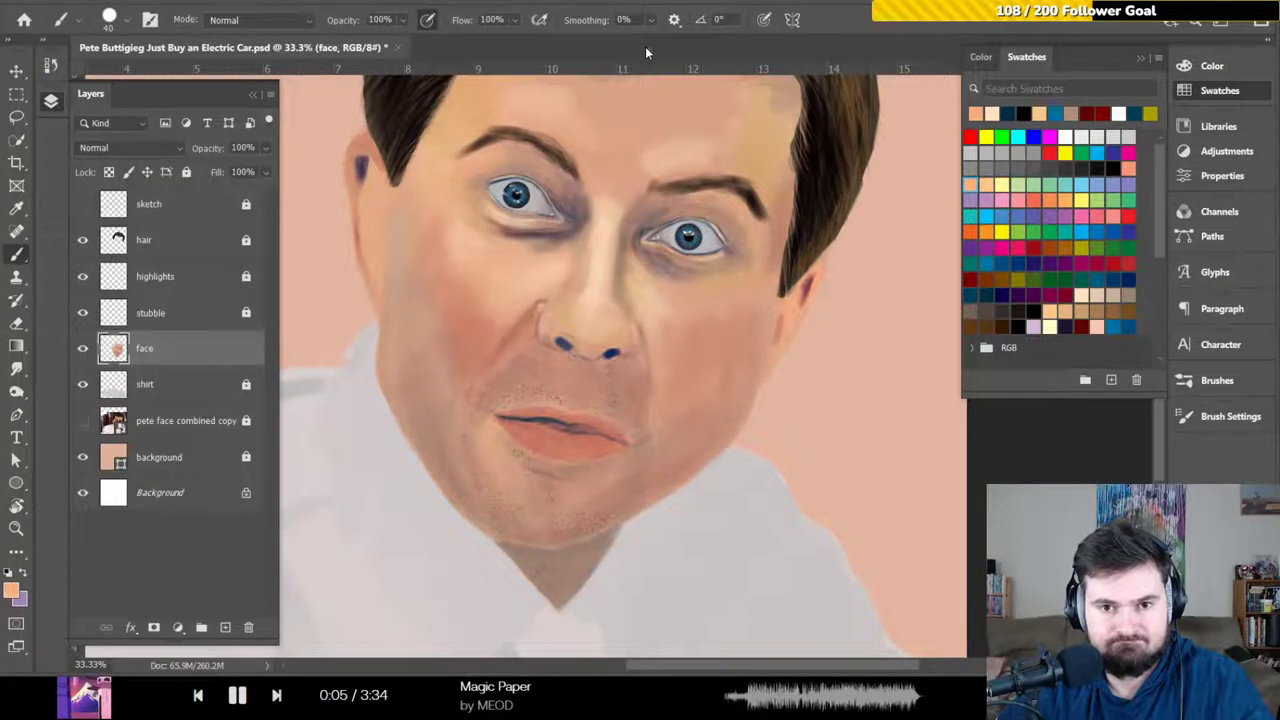
# Save the document and touch up the upper nose bridge between the eyes with orange-peach
pyautogui.hotkey('ctrl', 's')
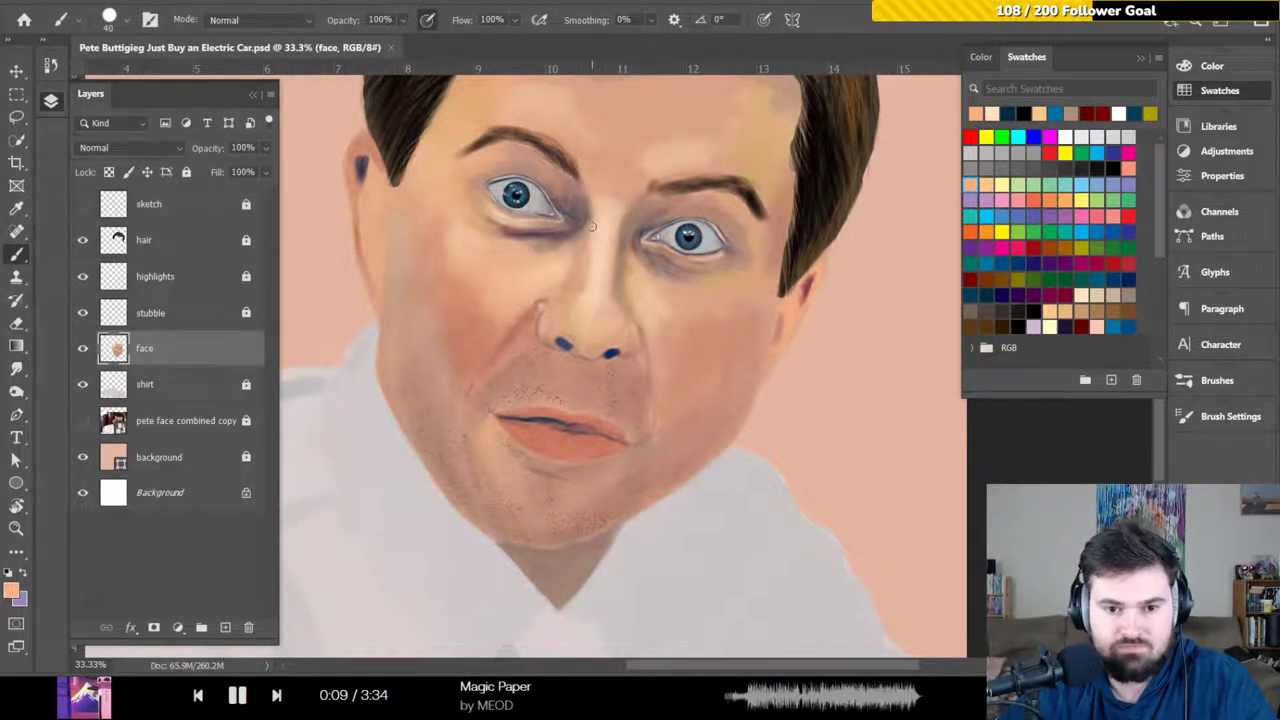
pyautogui.click(590, 228)
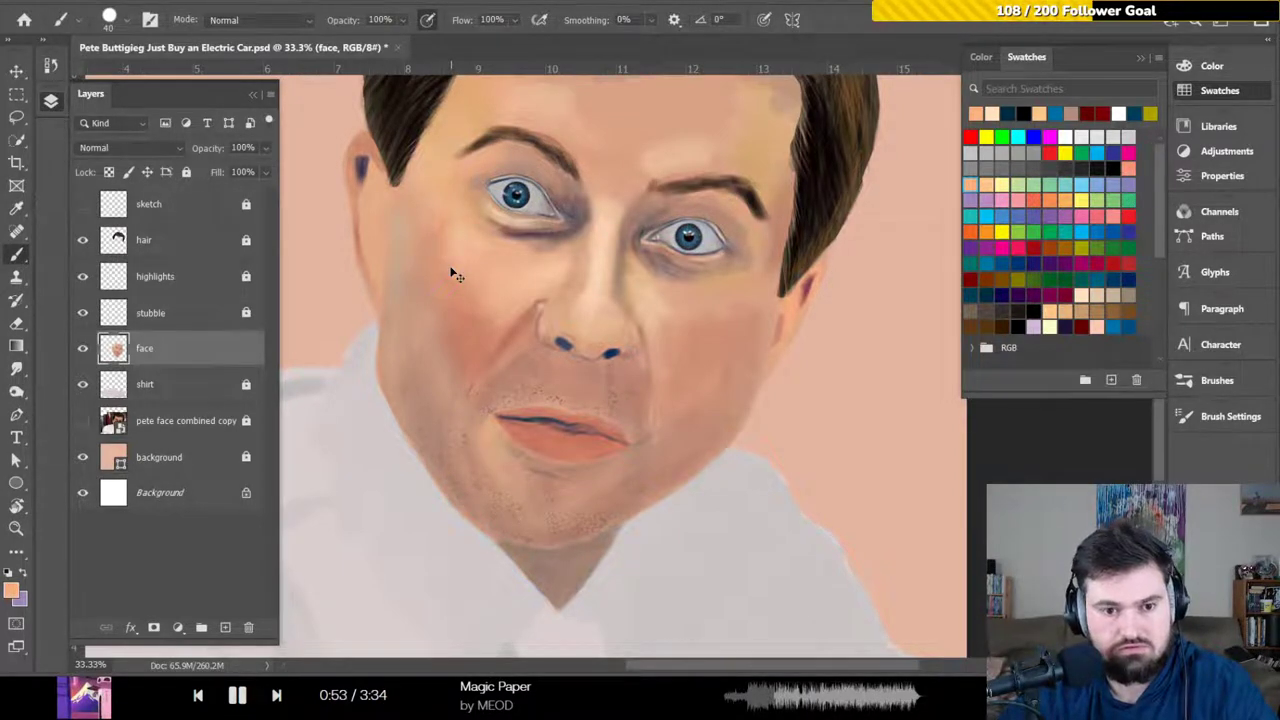
# Choose the pale peach swatch, try highlight strokes on the cheek below the eye, and undo them
pyautogui.click(1081, 295)
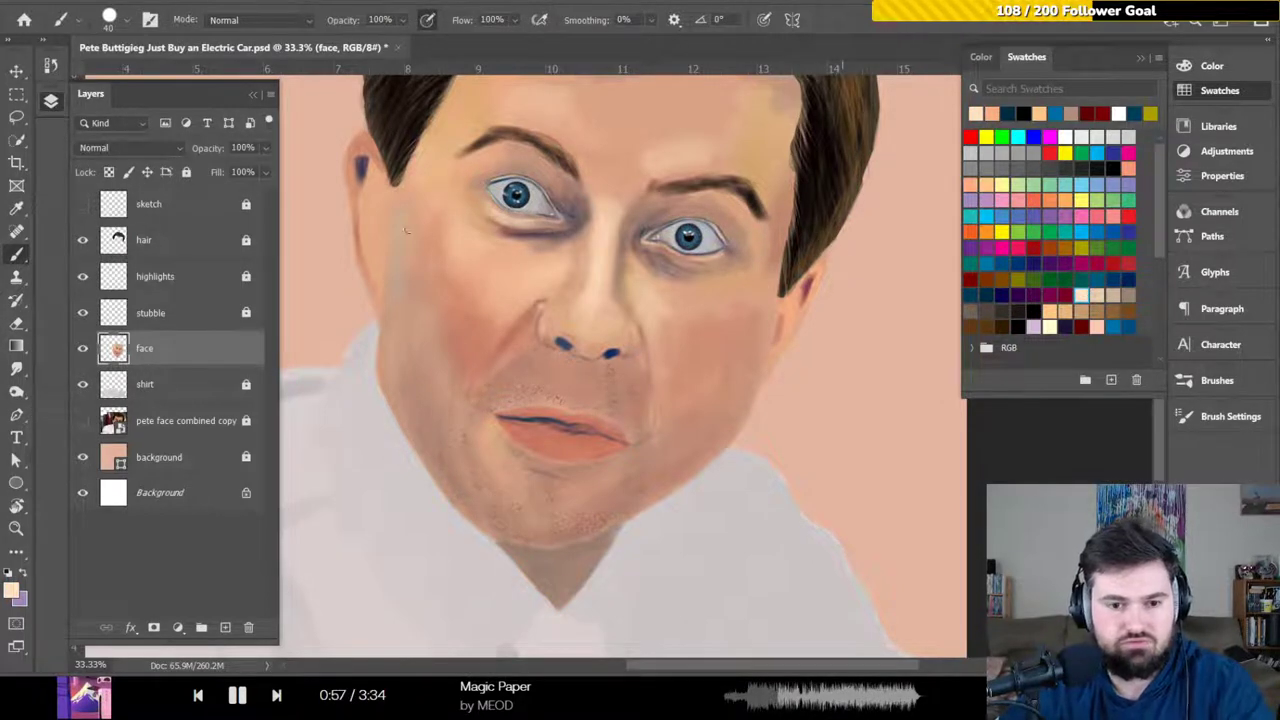
pyautogui.moveTo(490, 264)
pyautogui.mouseDown()
pyautogui.moveTo(444, 212)
pyautogui.moveTo(425, 245)
pyautogui.moveTo(449, 239)
pyautogui.moveTo(439, 265)
pyautogui.moveTo(460, 248)
pyautogui.moveTo(466, 297)
pyautogui.mouseUp()
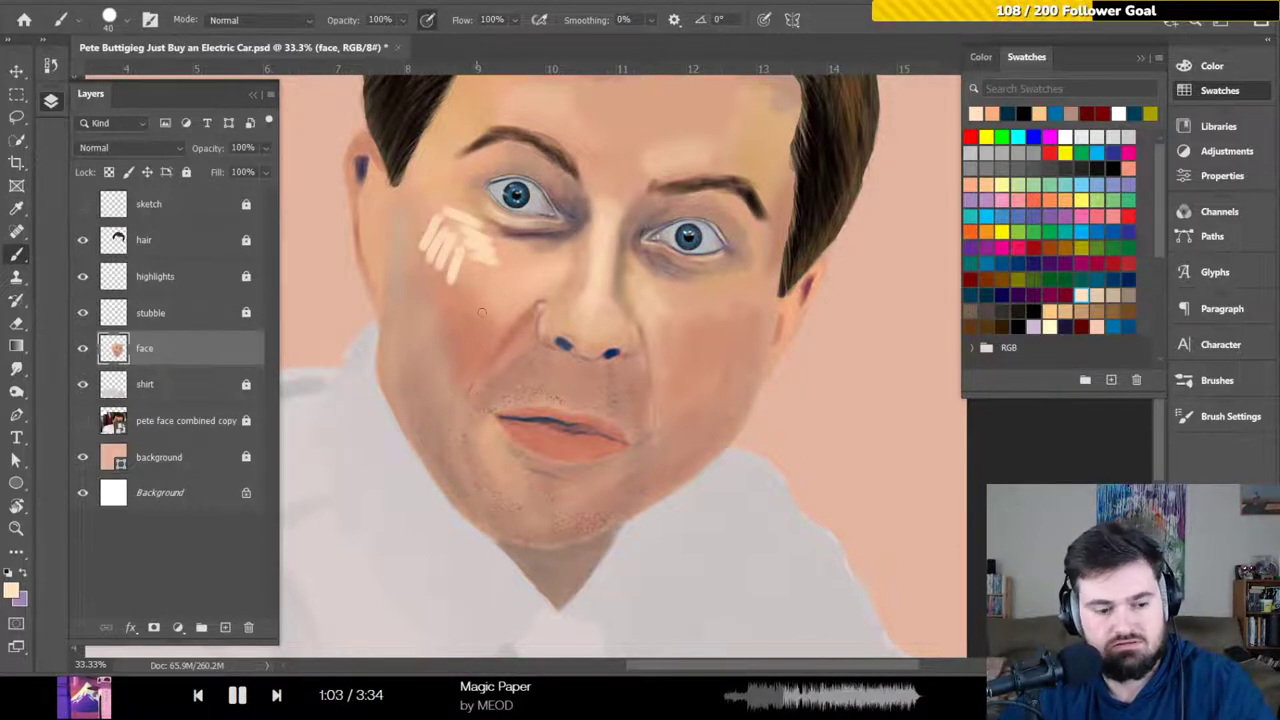
pyautogui.hotkey('ctrl', 'z')
pyautogui.hotkey('ctrl', 'z')
pyautogui.hotkey('ctrl', 'z')
pyautogui.hotkey('ctrl', 'z')
pyautogui.hotkey('ctrl', 'z')
pyautogui.hotkey('ctrl', 'z')
pyautogui.hotkey('ctrl', 'z')
pyautogui.hotkey('ctrl', 'z')
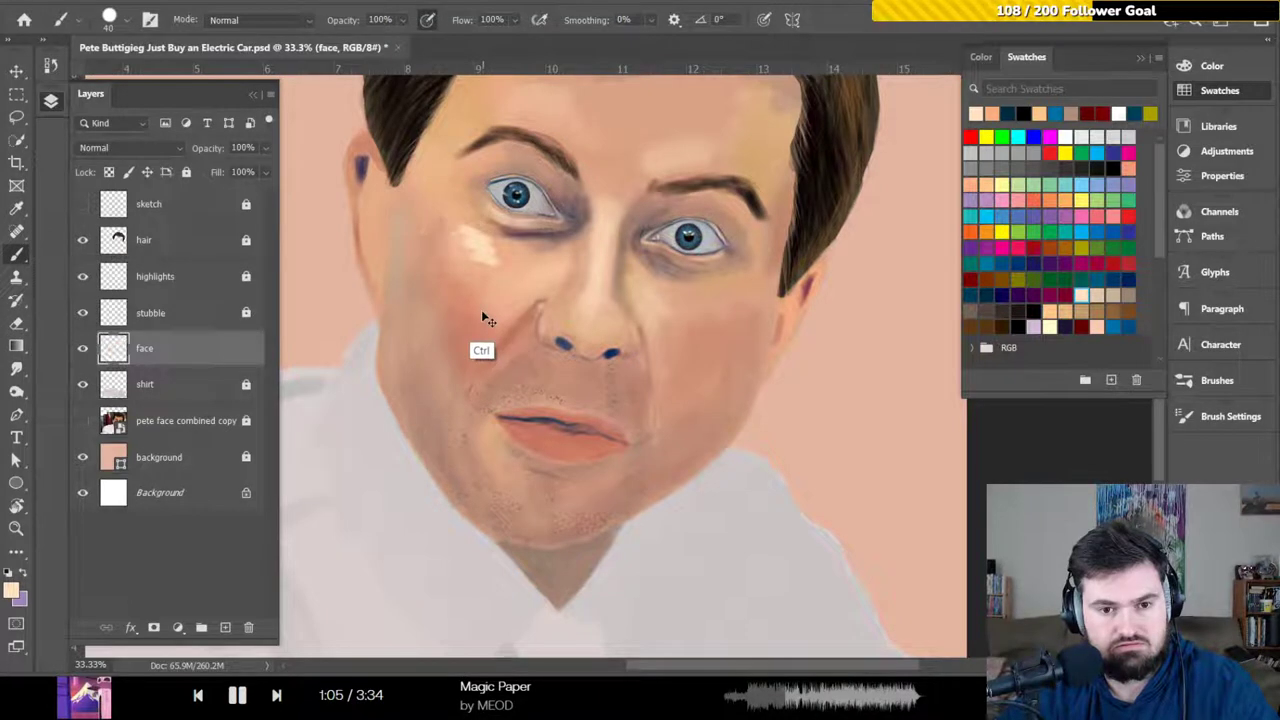
# Save the document and add soft pale peach touches to the upper cheek just below the eye
pyautogui.hotkey('ctrl', 's')
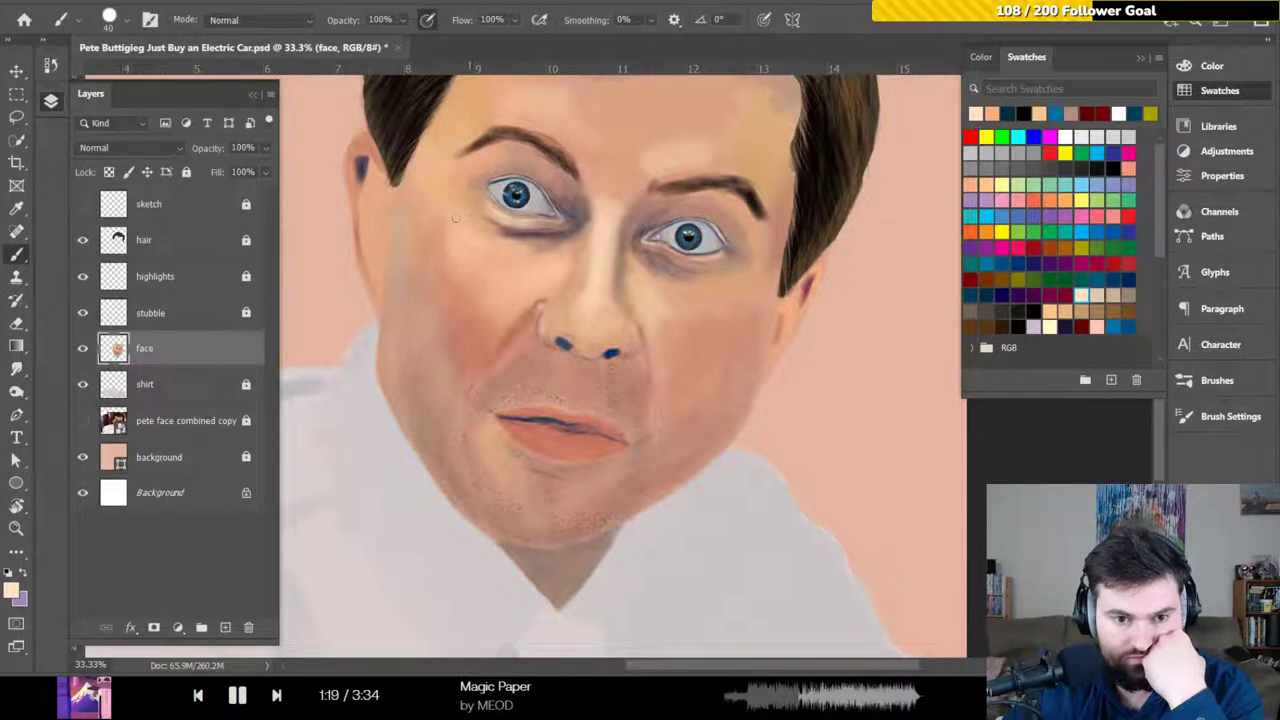
pyautogui.moveTo(461, 218); pyautogui.dragTo(466, 225)
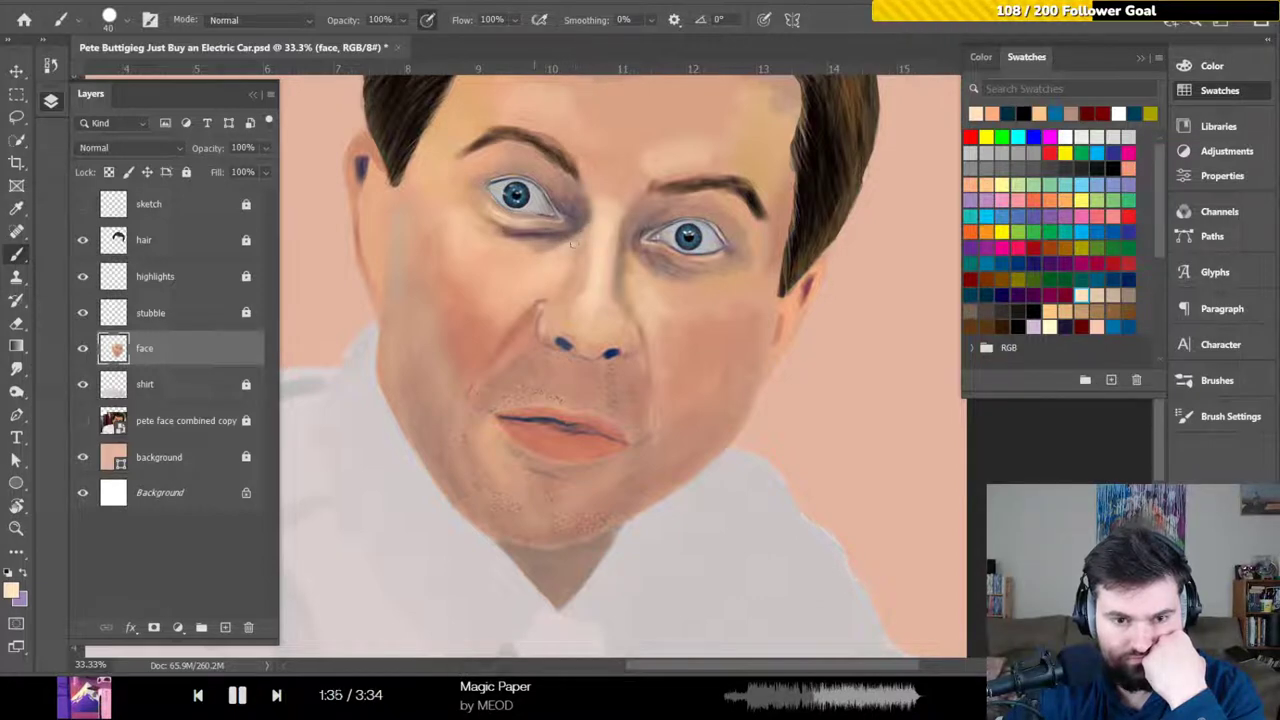
# Choose a dark teal-blue swatch as the foreground color and reduce the brush size to 20 px
pyautogui.click(971, 295)
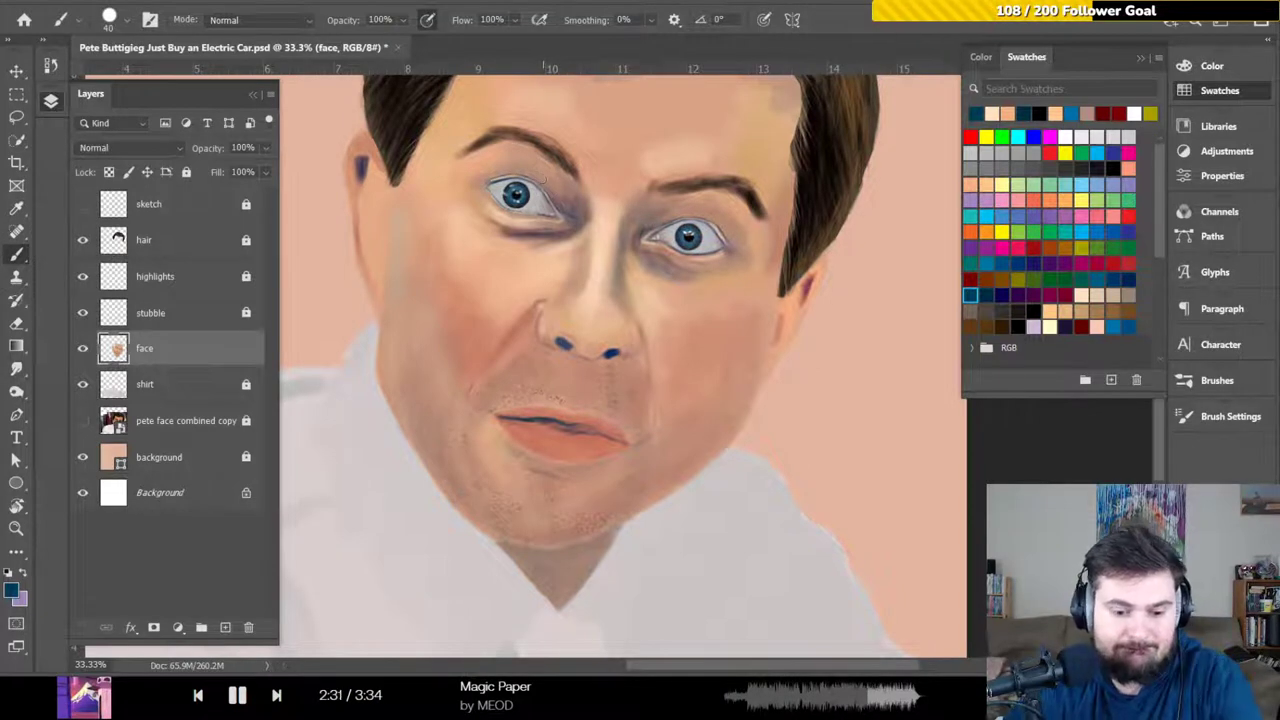
pyautogui.press('[')
pyautogui.press('[')
pyautogui.press('[')
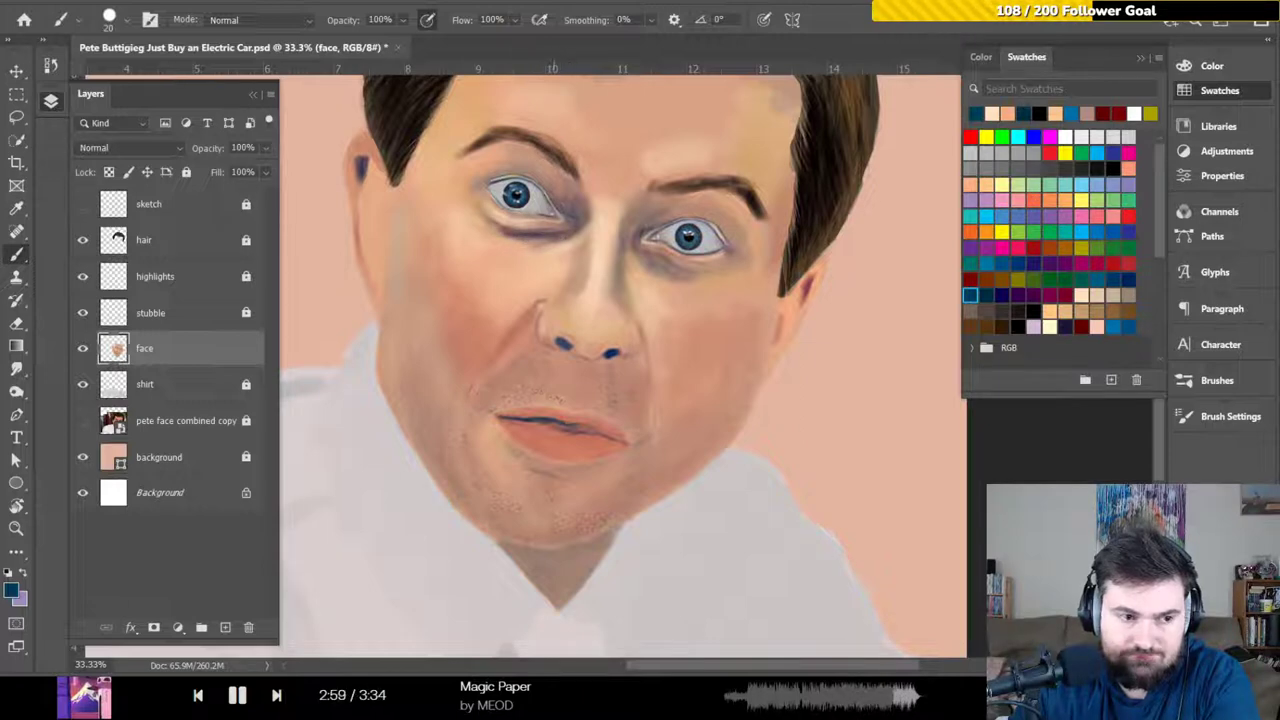
# Touch up the skin beside the nose and mouth using the orange-peach, dark red and light orange swatches in turn
pyautogui.click(970, 184)
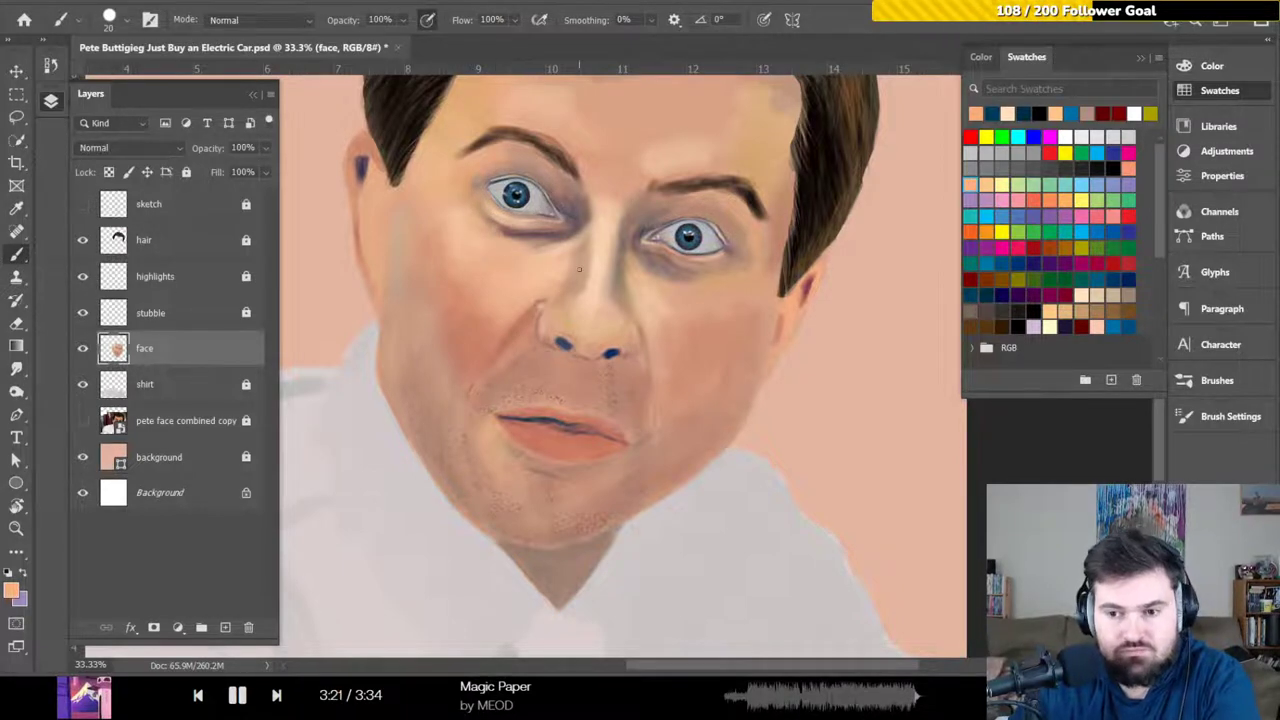
pyautogui.click(970, 280)
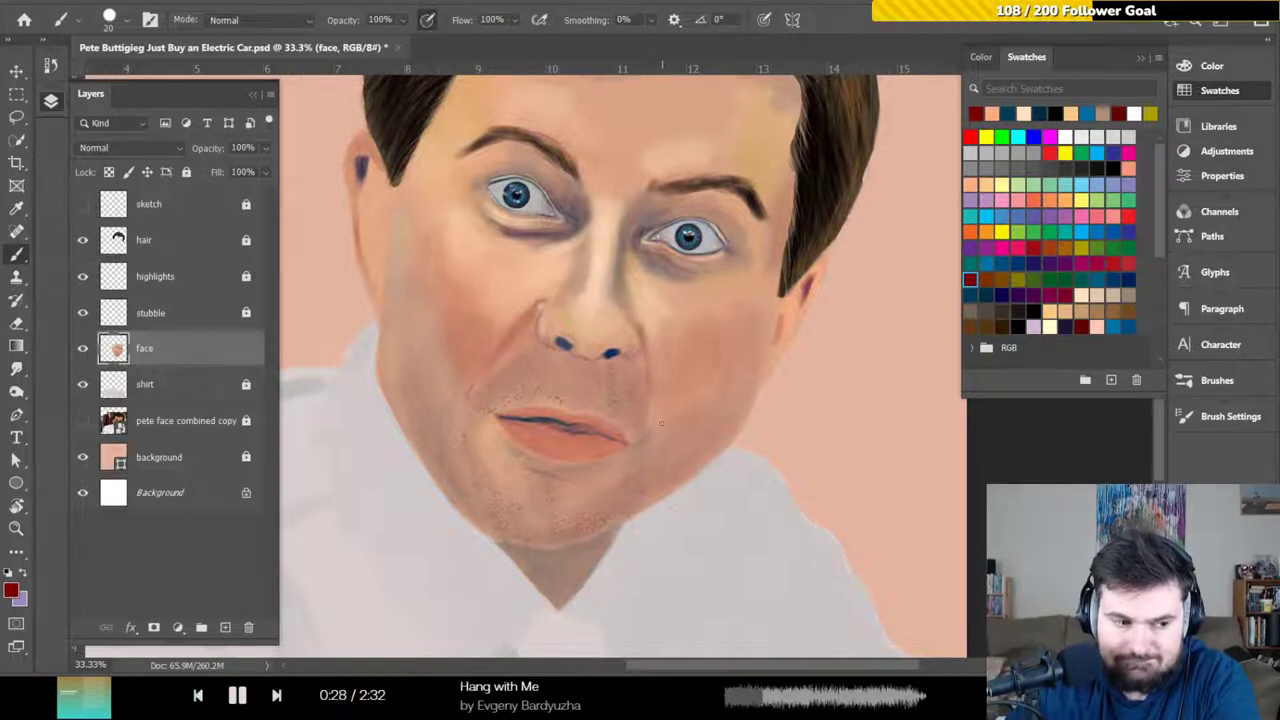
pyautogui.click(1050, 311)
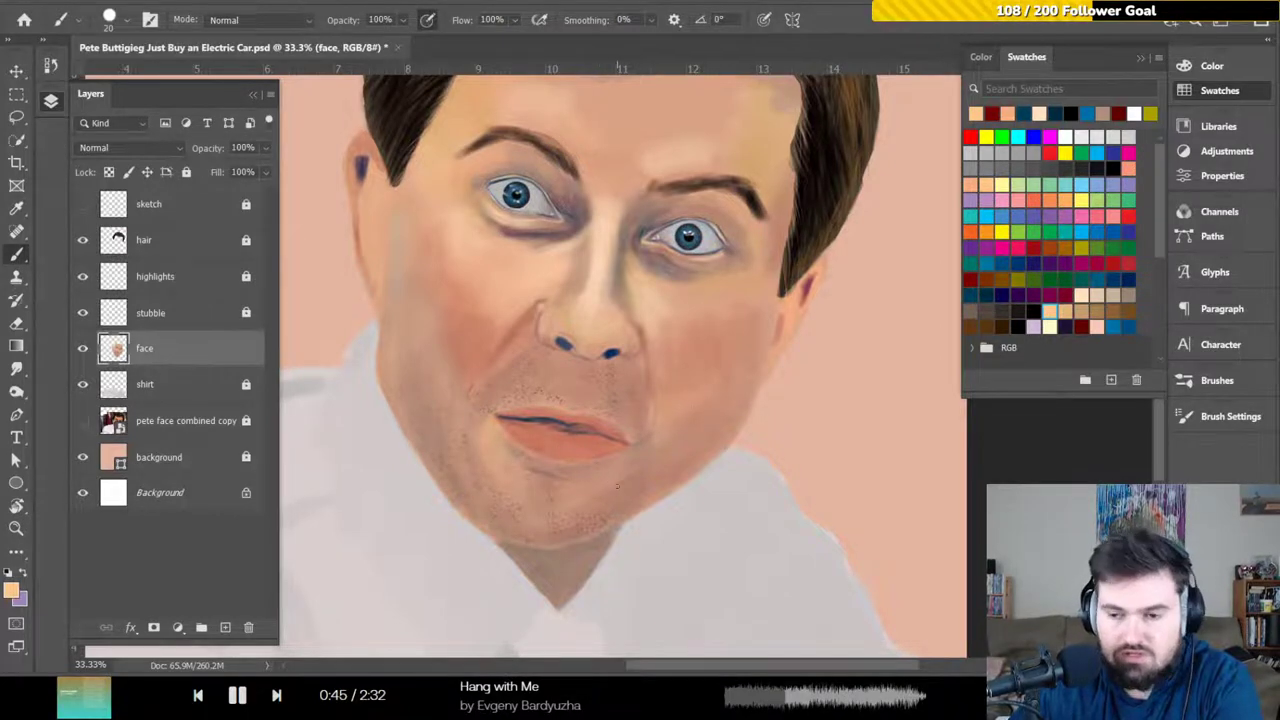
# Check the reference photo layer and paint the opening between the lips in dark teal-blue
pyautogui.click(986, 295)
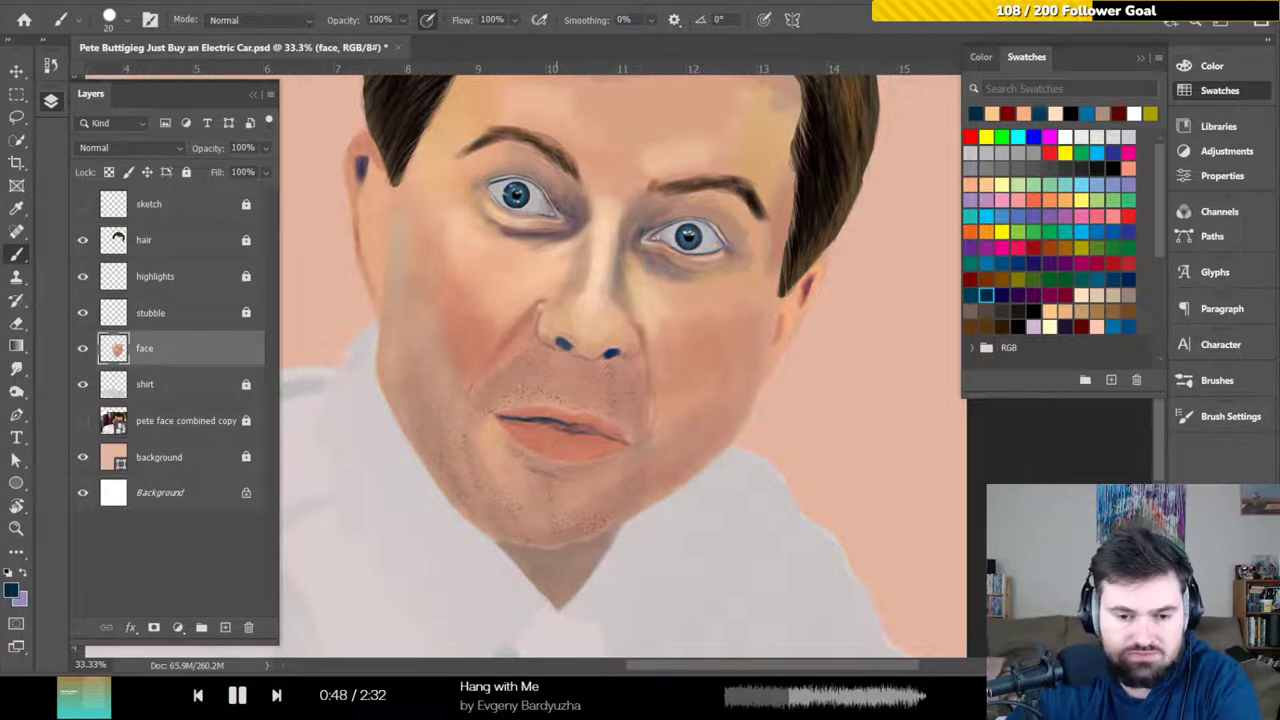
pyautogui.click(83, 420)
pyautogui.click(83, 420)
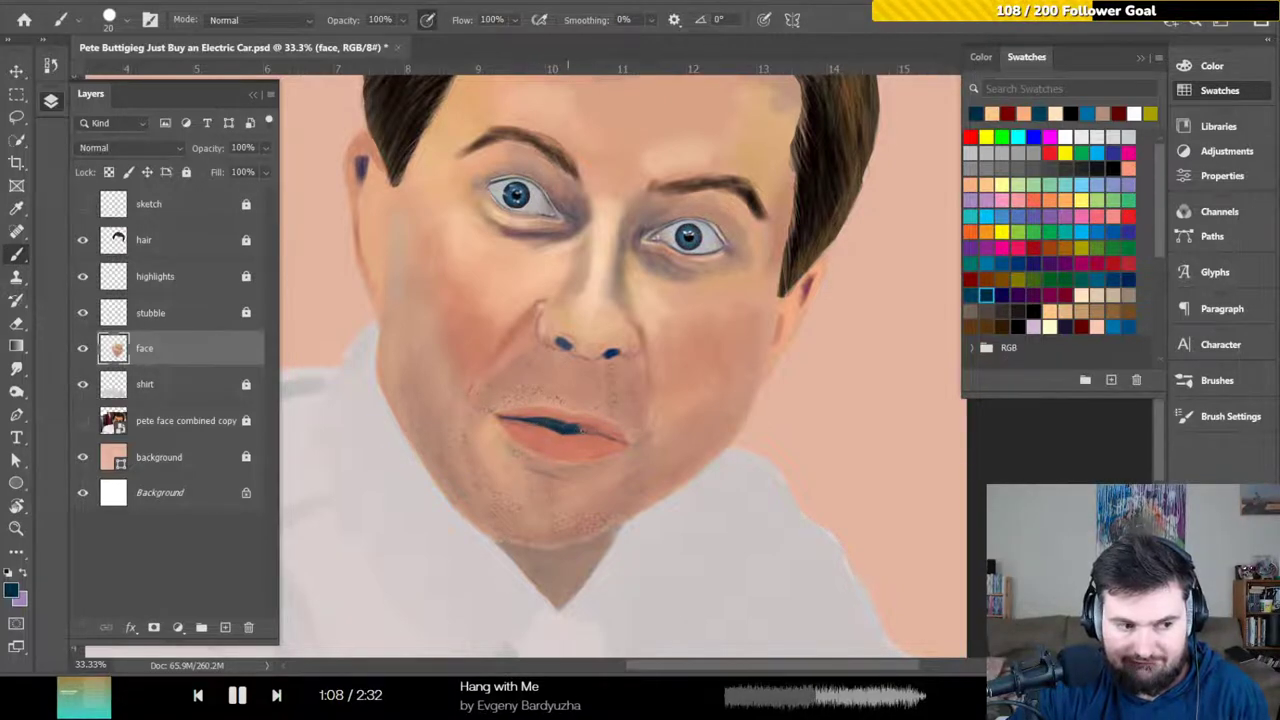
pyautogui.moveTo(570, 430); pyautogui.dragTo(580, 430)
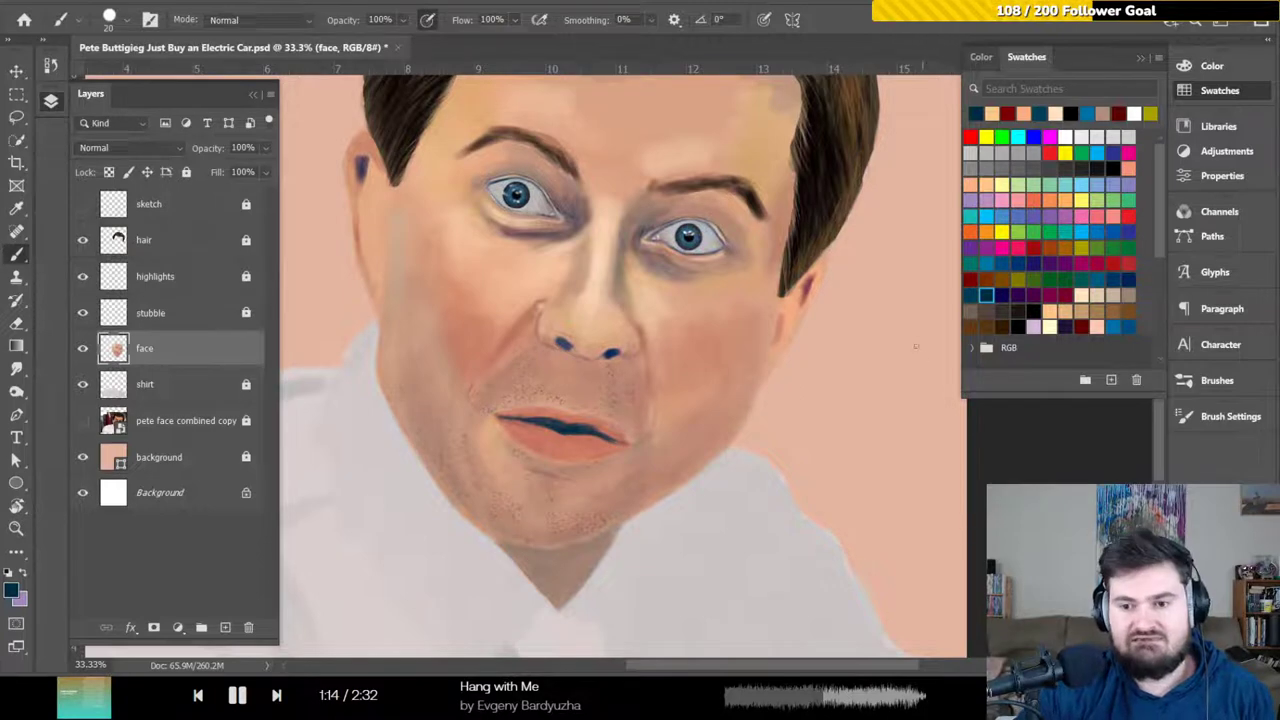
# Shade the lips with the dark red swatch and soften them with the orange-peach swatch
pyautogui.click(970, 280)
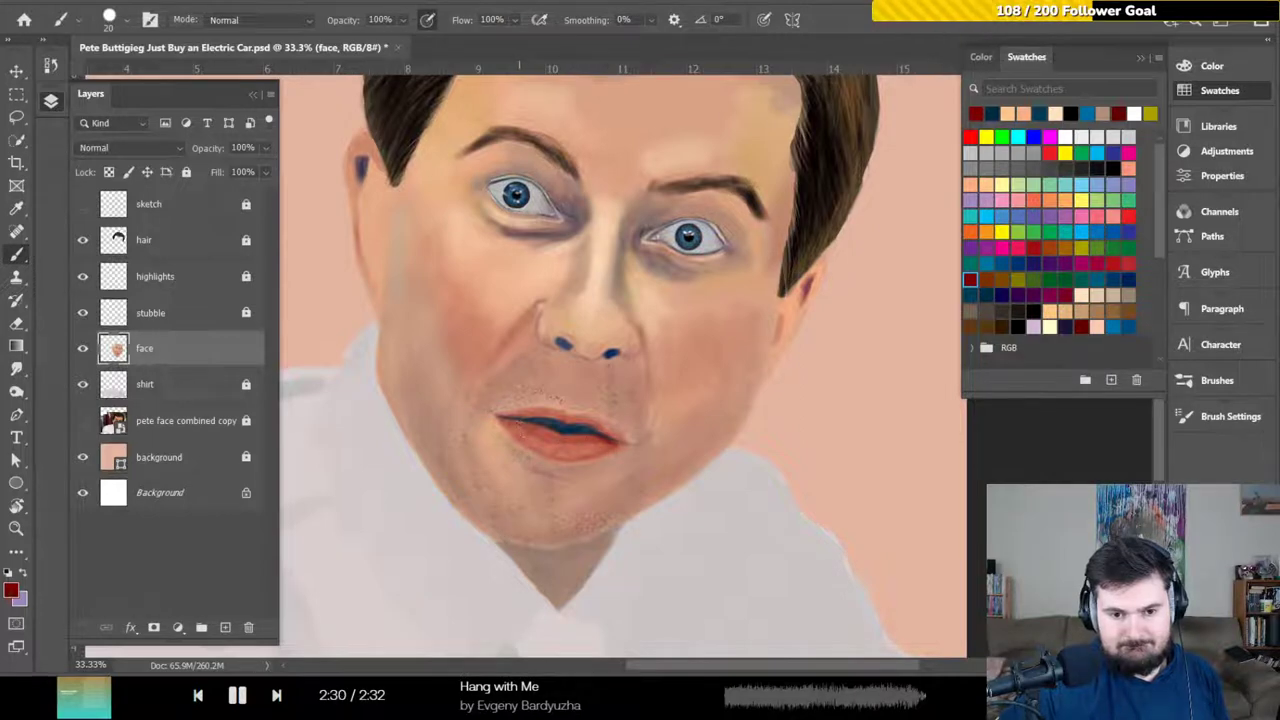
pyautogui.click(970, 184)
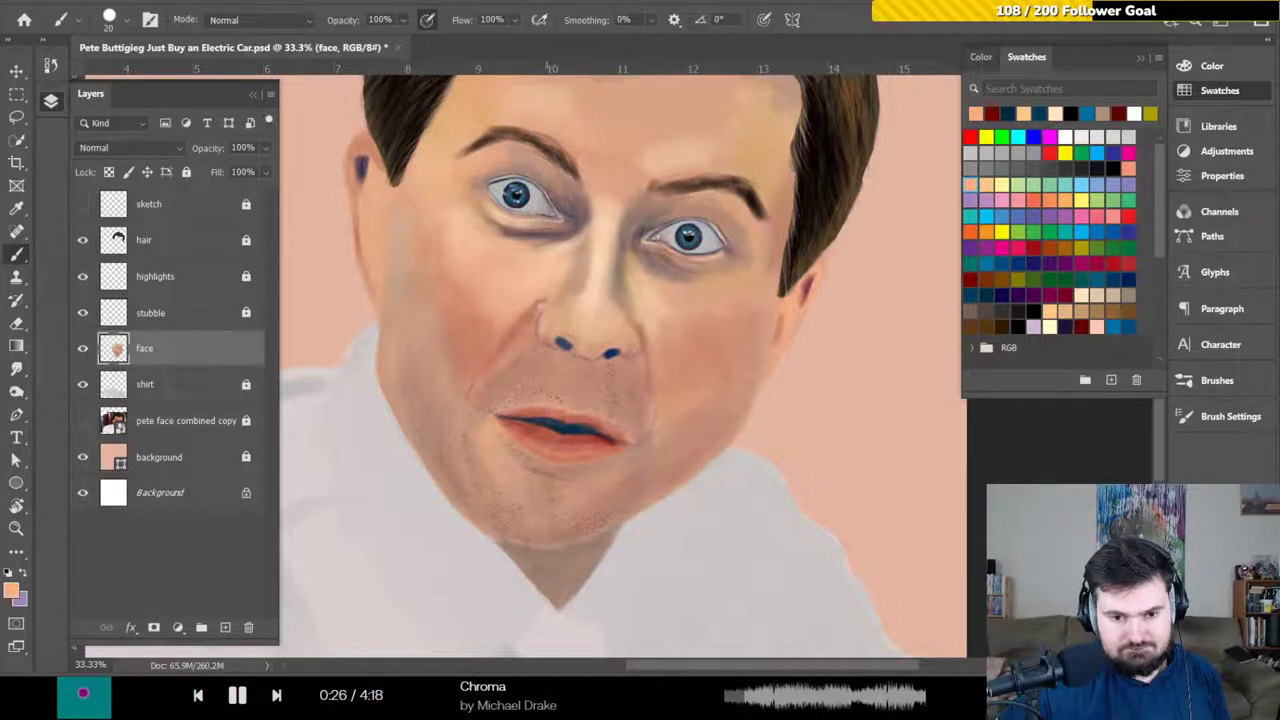
# Deepen the opening between the lips with dark navy and black swatches using a 10 px brush
pyautogui.click(1001, 295)
pyautogui.press('[')
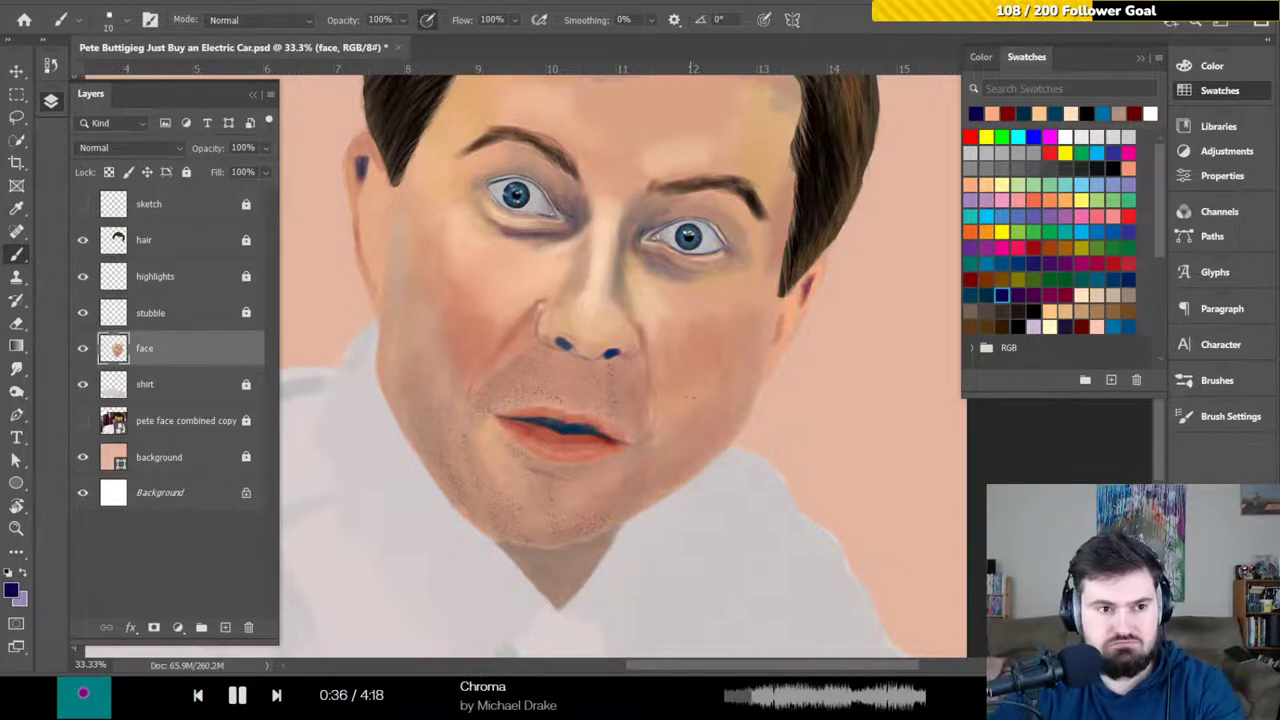
pyautogui.hotkey('ctrl', '+')
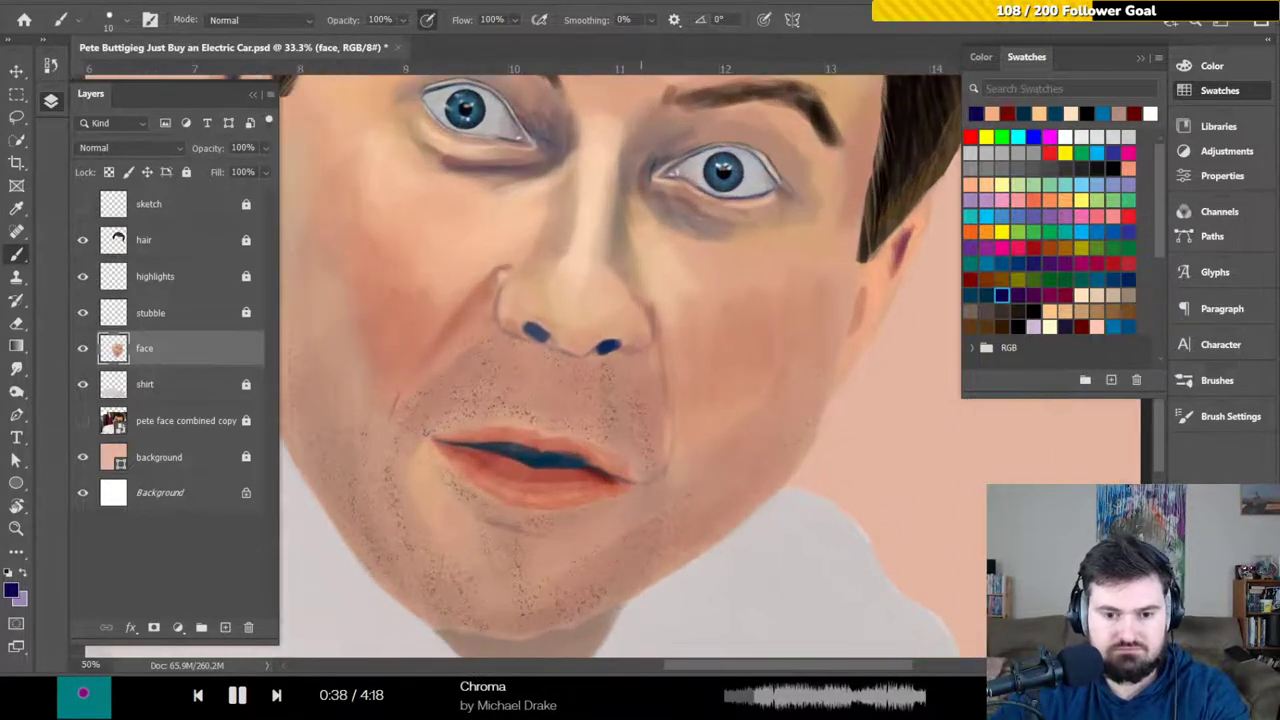
pyautogui.moveTo(549, 457); pyautogui.dragTo(634, 423)
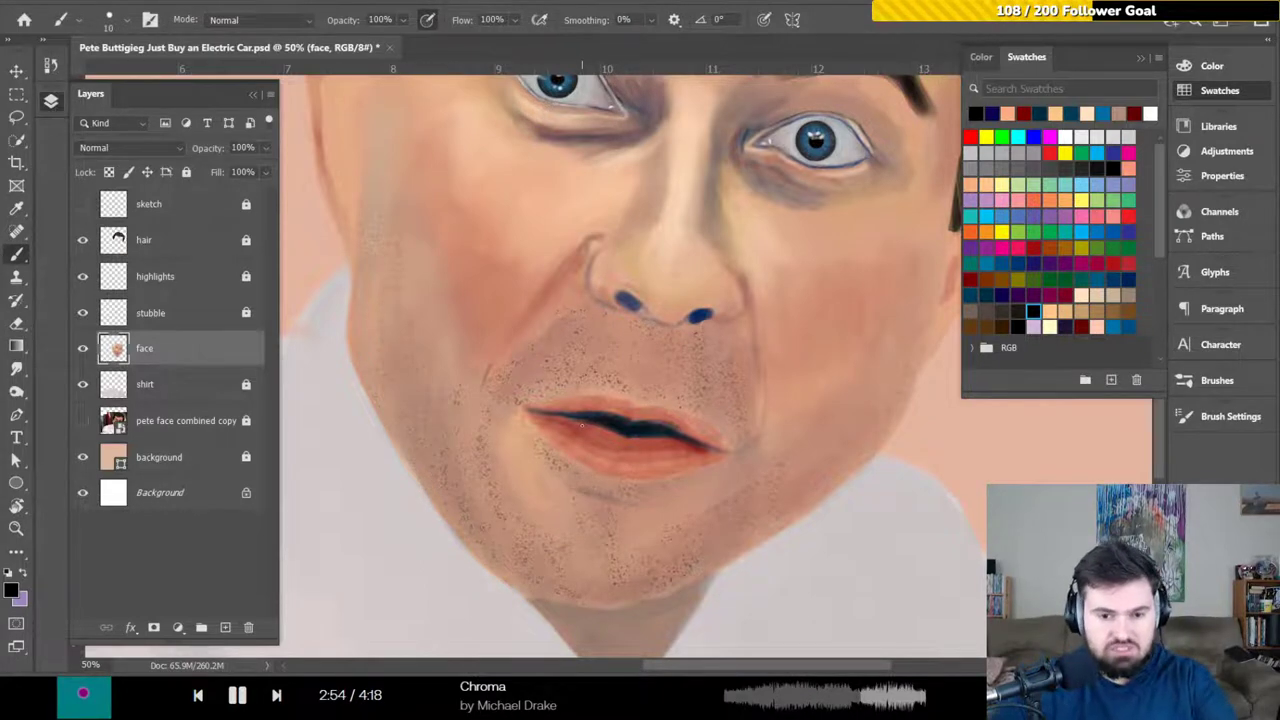
pyautogui.moveTo(593, 335); pyautogui.dragTo(580, 385)
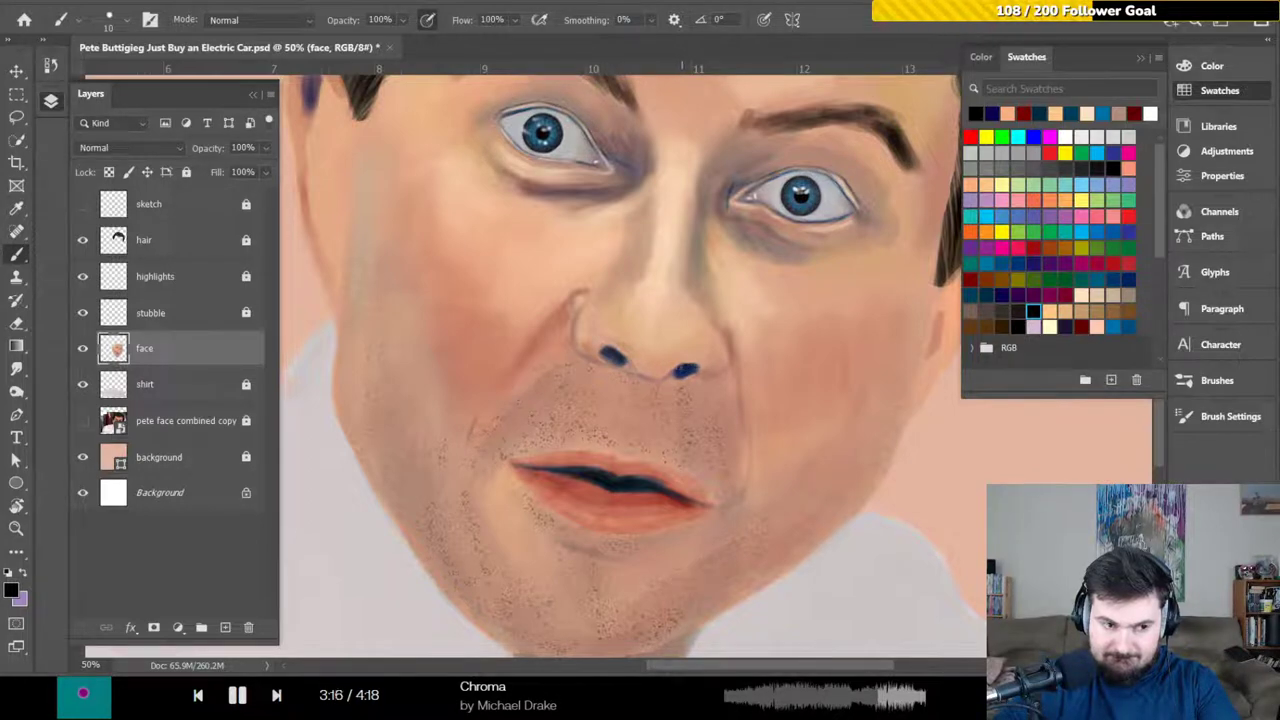
# Define the creases beside the mouth corners on the face layer with light orange, pale peach and dark teal swatches
pyautogui.click(1050, 312)
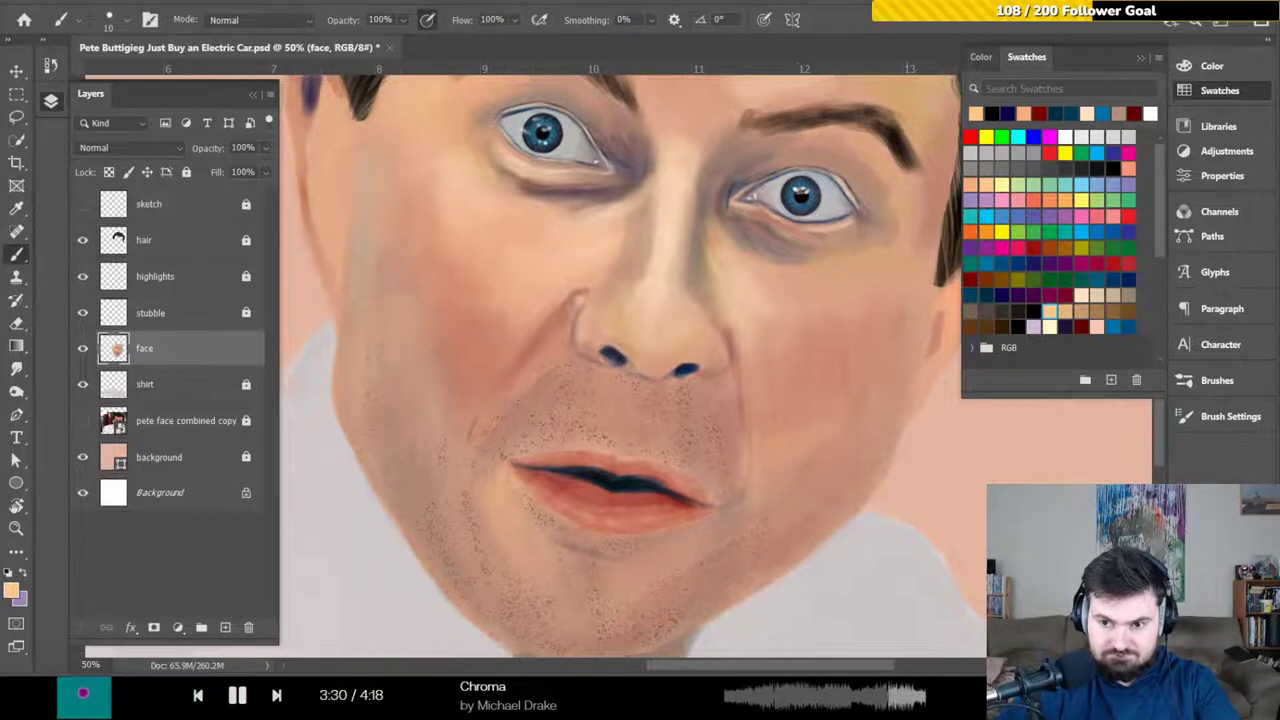
pyautogui.click(1081, 295)
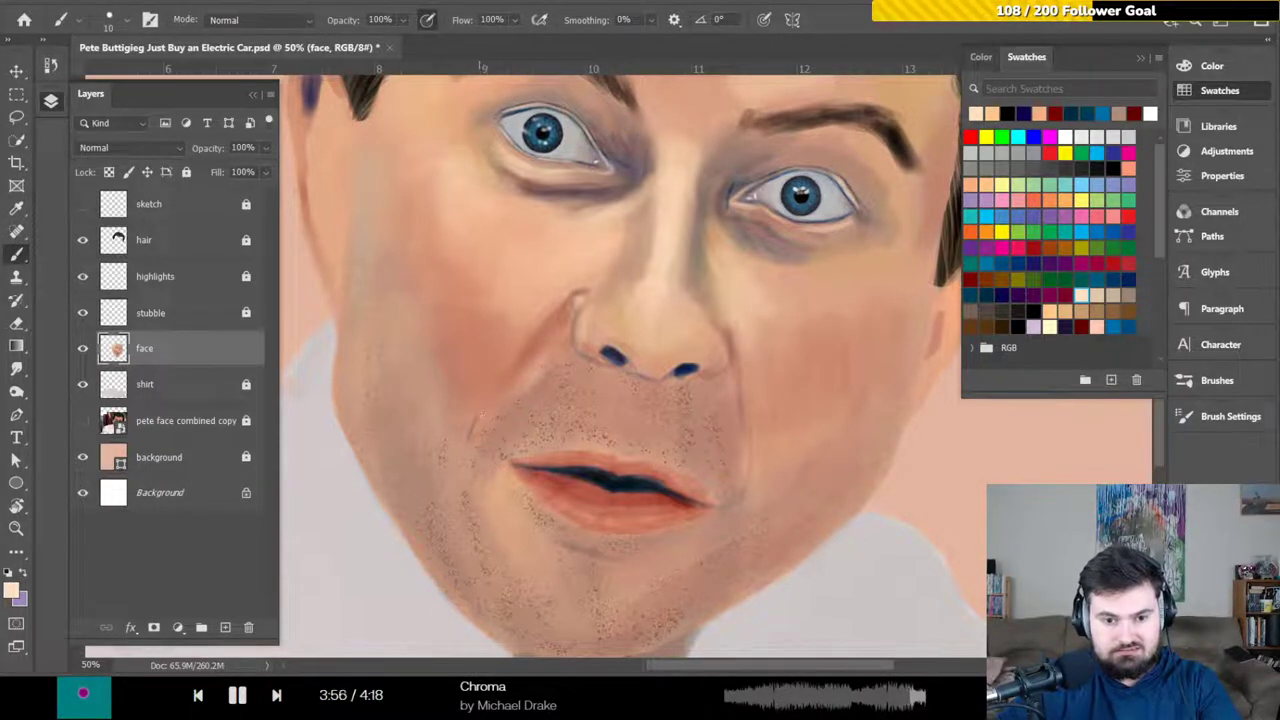
pyautogui.moveTo(476, 434); pyautogui.dragTo(484, 413)
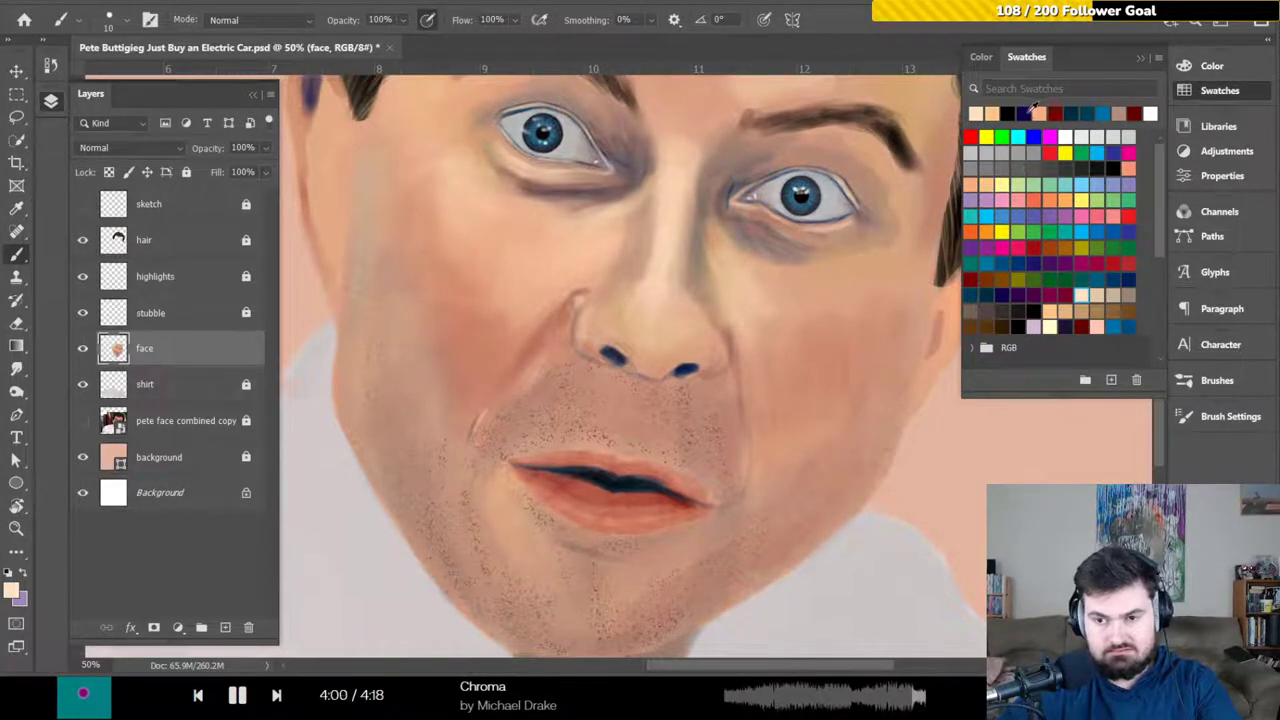
pyautogui.click(1069, 113)
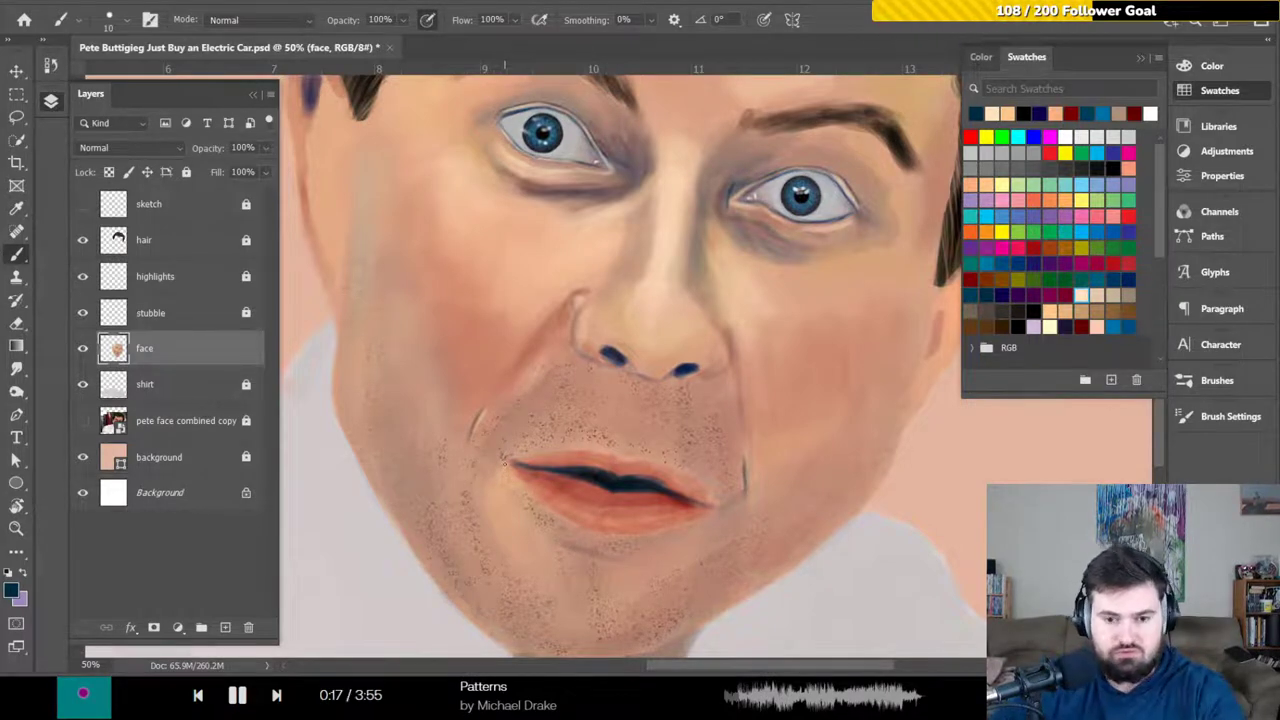
# Compare the whole portrait with the stubble, highlights and sketch layers switched on and off
pyautogui.hotkey('ctrl', '0')
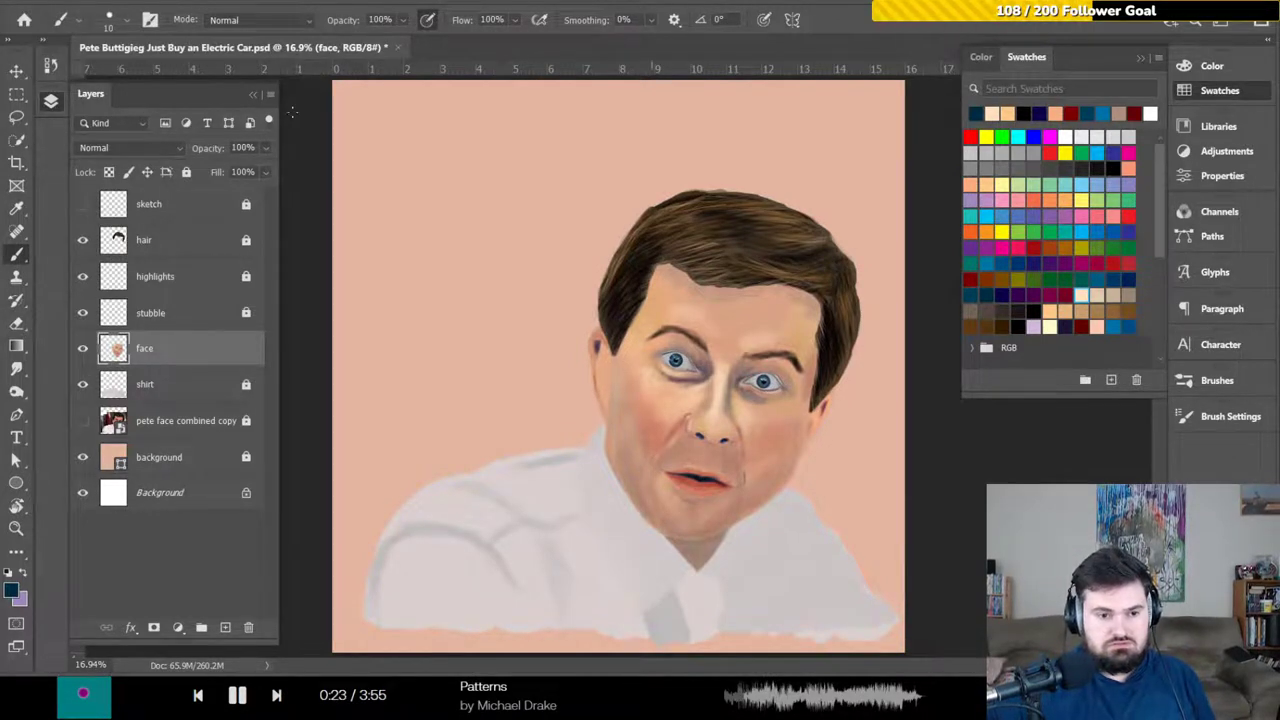
pyautogui.click(84, 313)
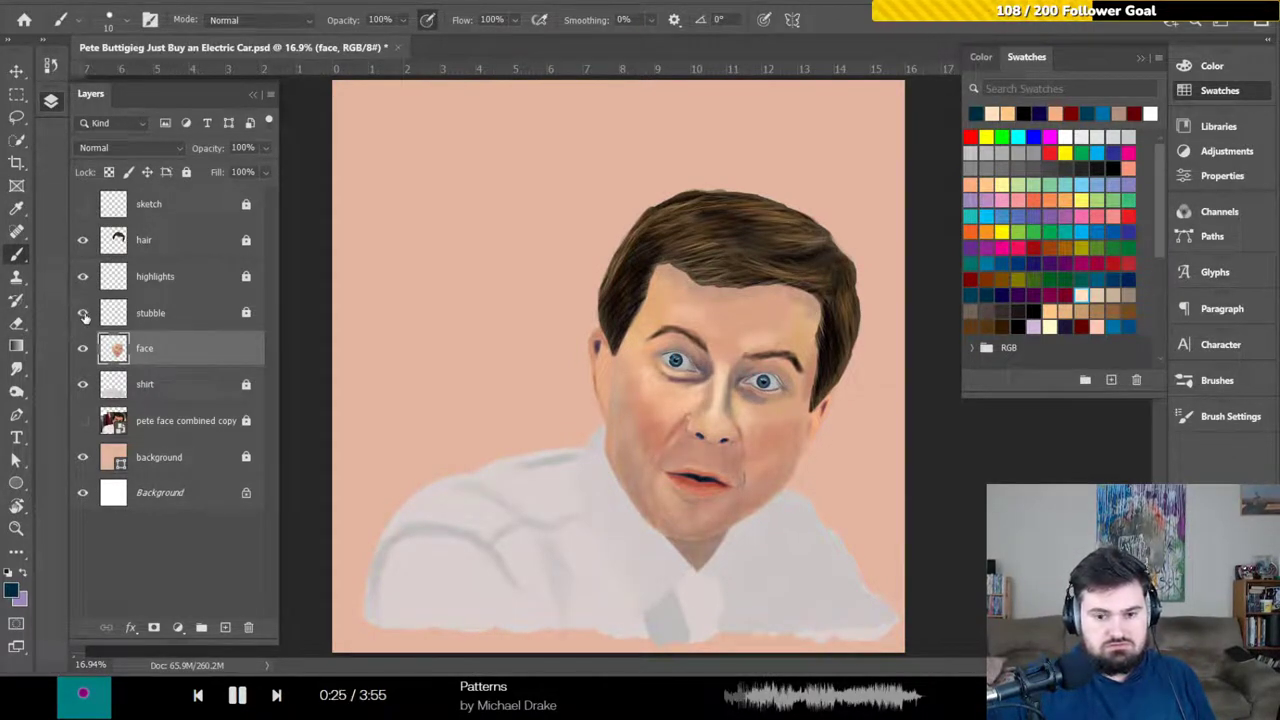
pyautogui.click(84, 313)
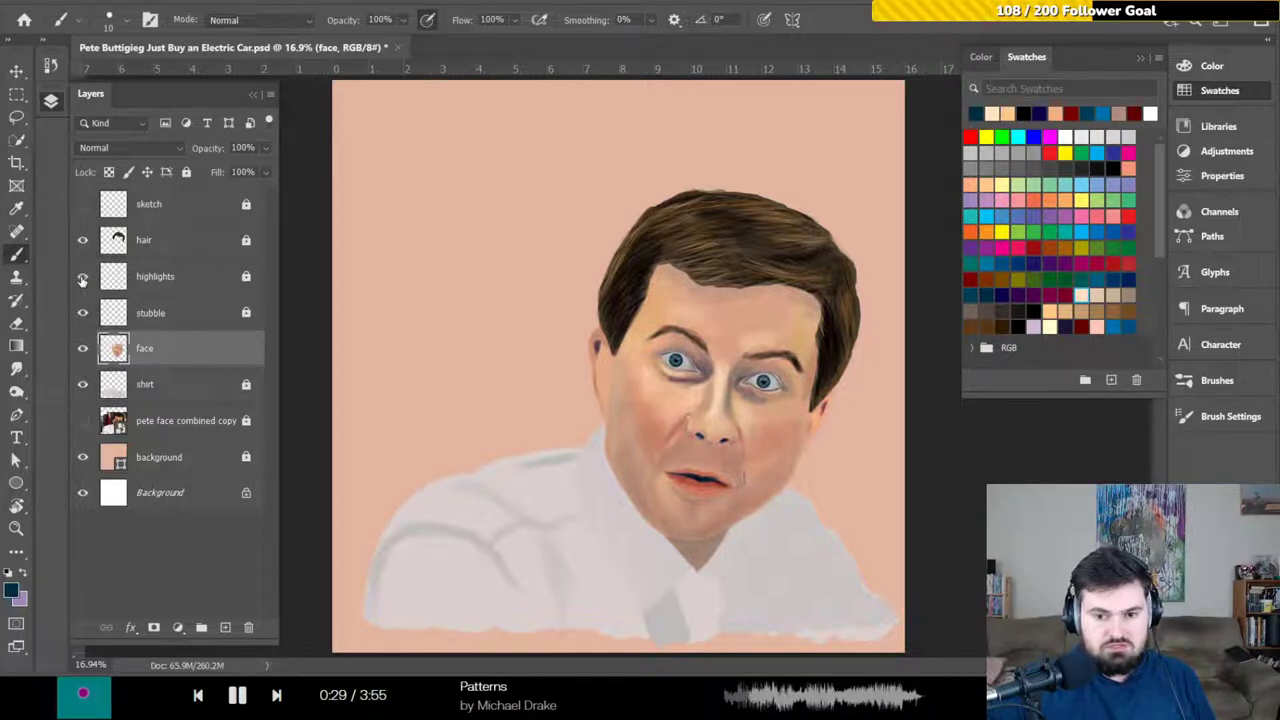
pyautogui.click(83, 277)
pyautogui.click(83, 277)
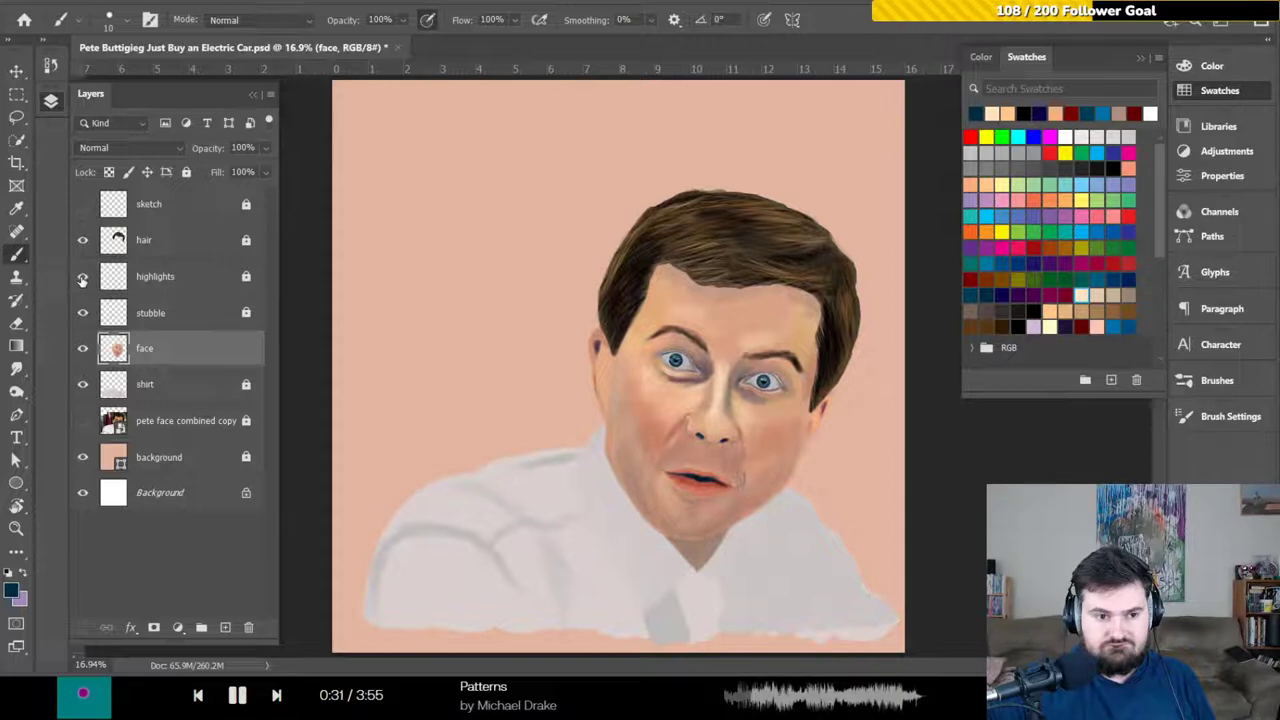
pyautogui.click(82, 205)
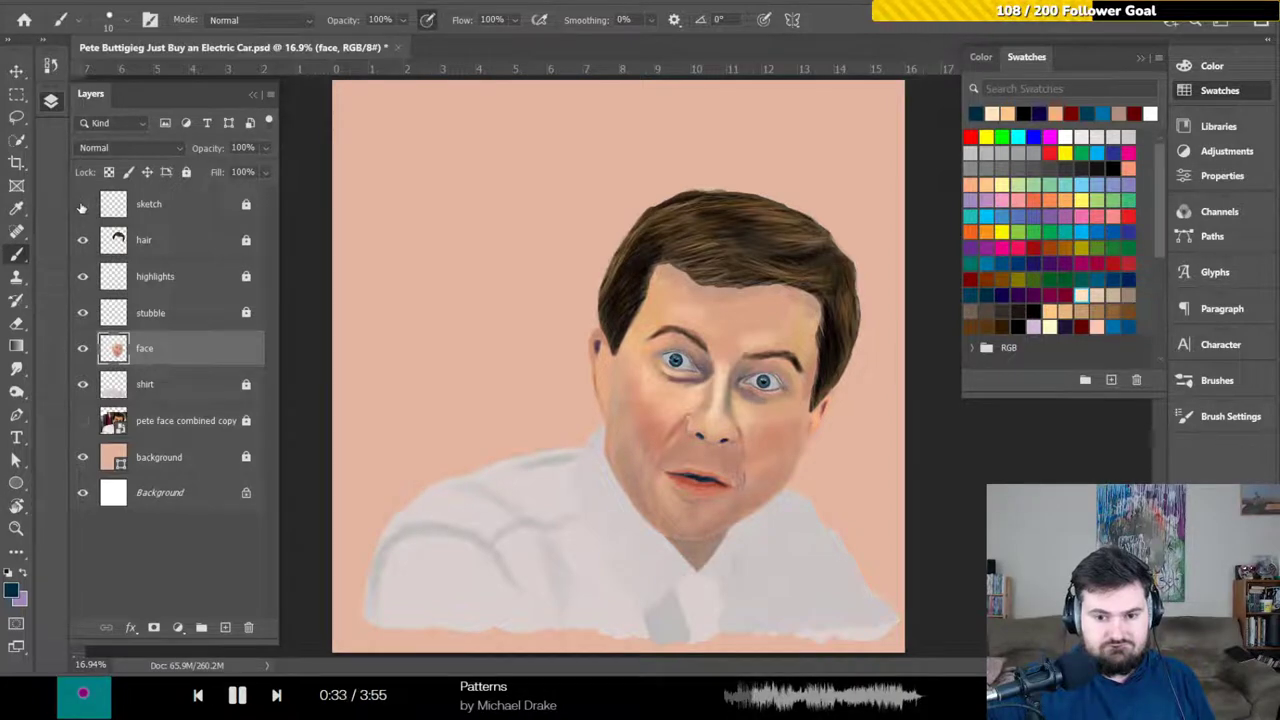
pyautogui.click(82, 205)
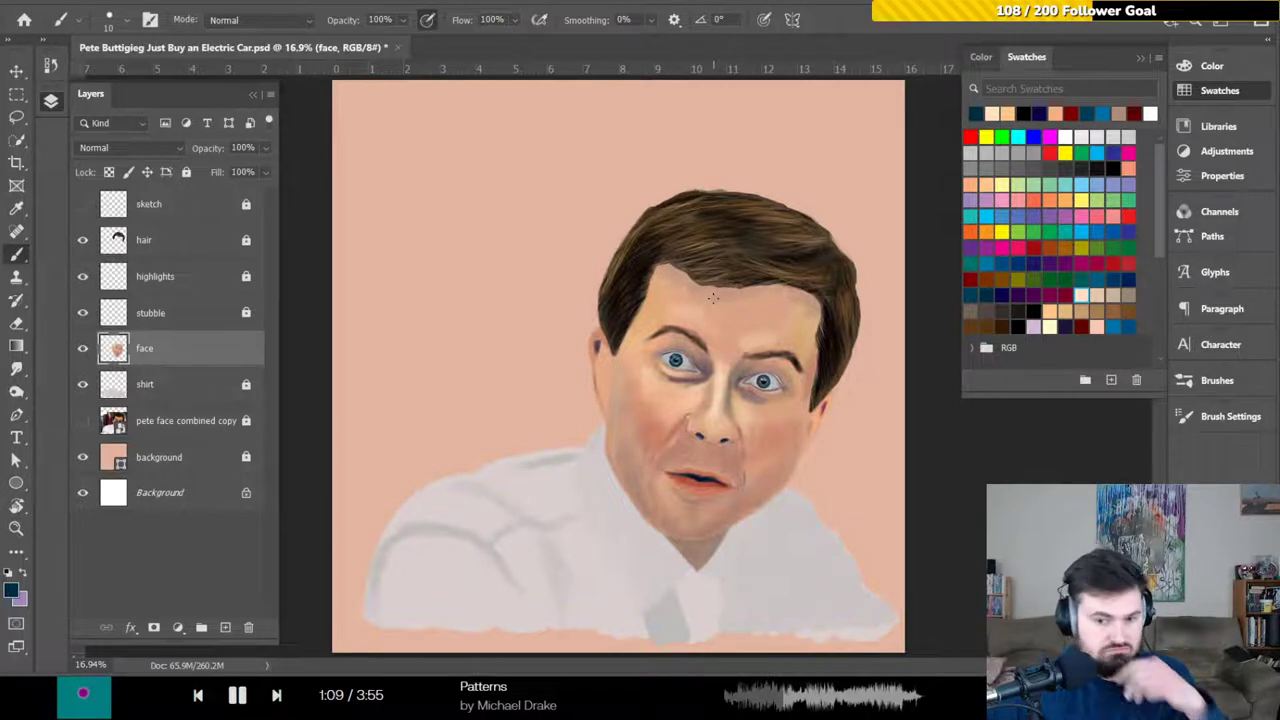
# Touch up the forehead skin with an 80 px brush, alternating the orange-peach and dark red swatches
pyautogui.click(972, 183)
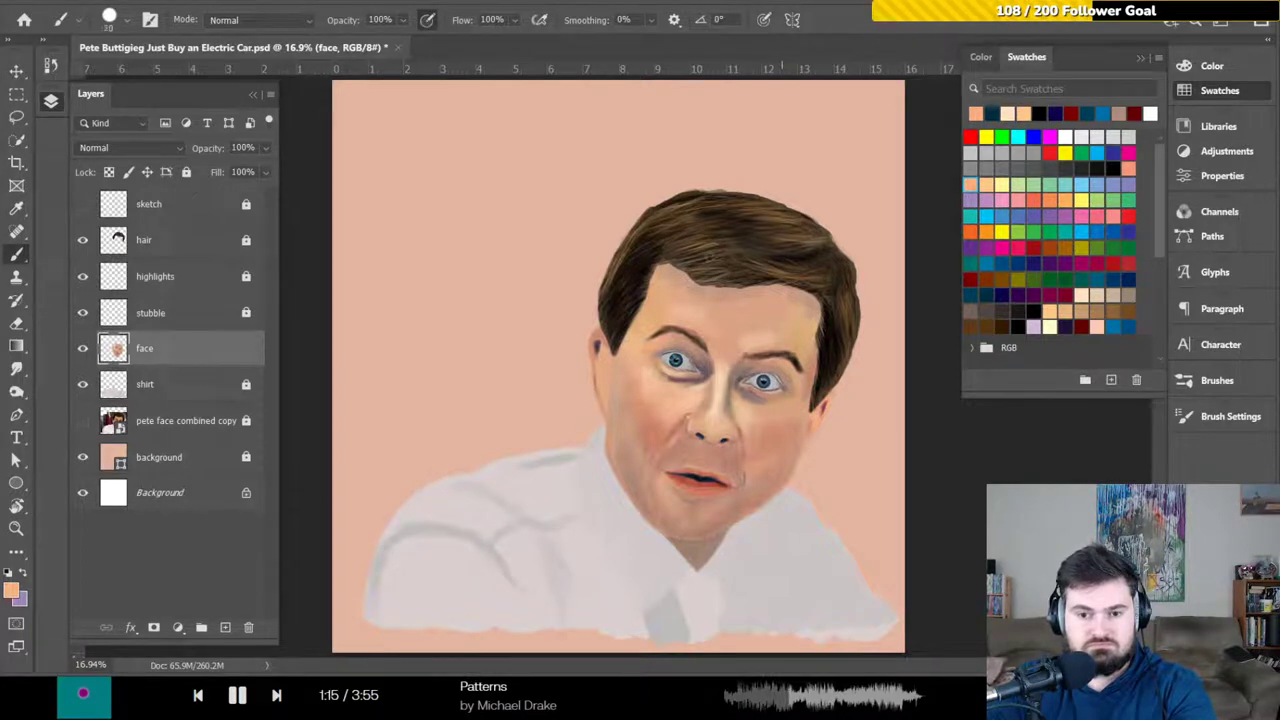
pyautogui.press(']')
pyautogui.press(']')
pyautogui.press(']')
pyautogui.press(']')
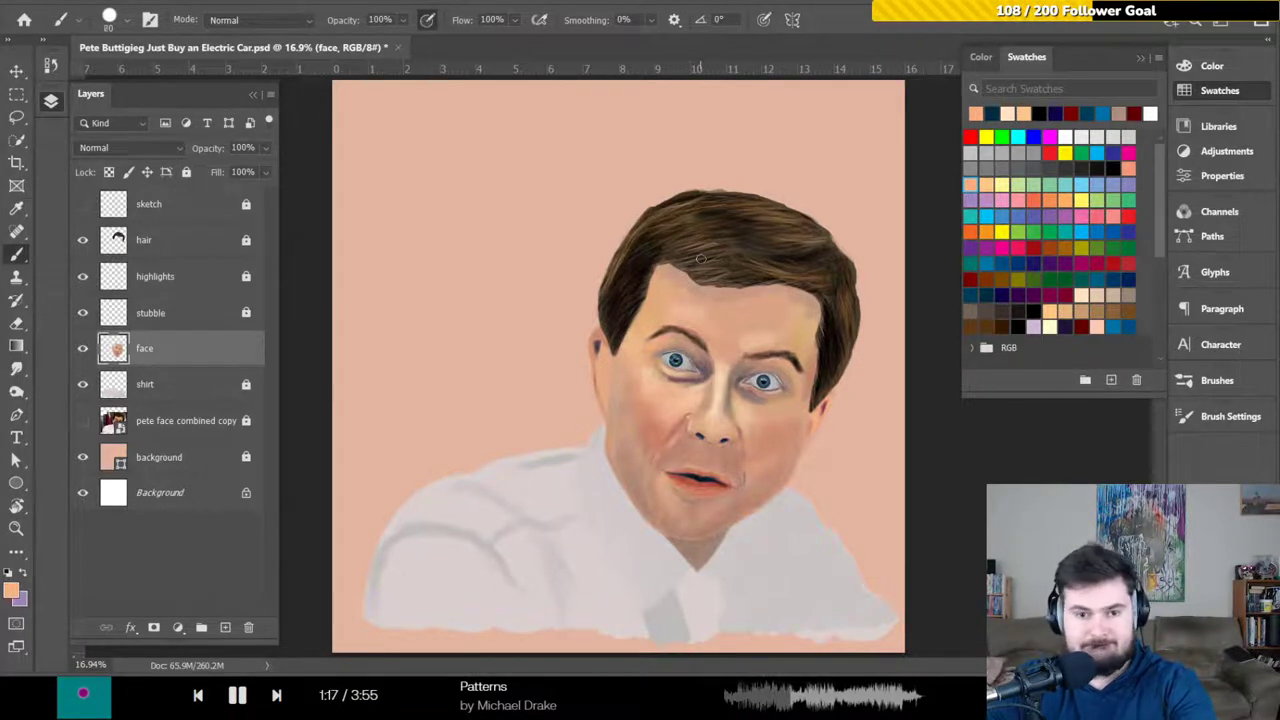
pyautogui.press(']')
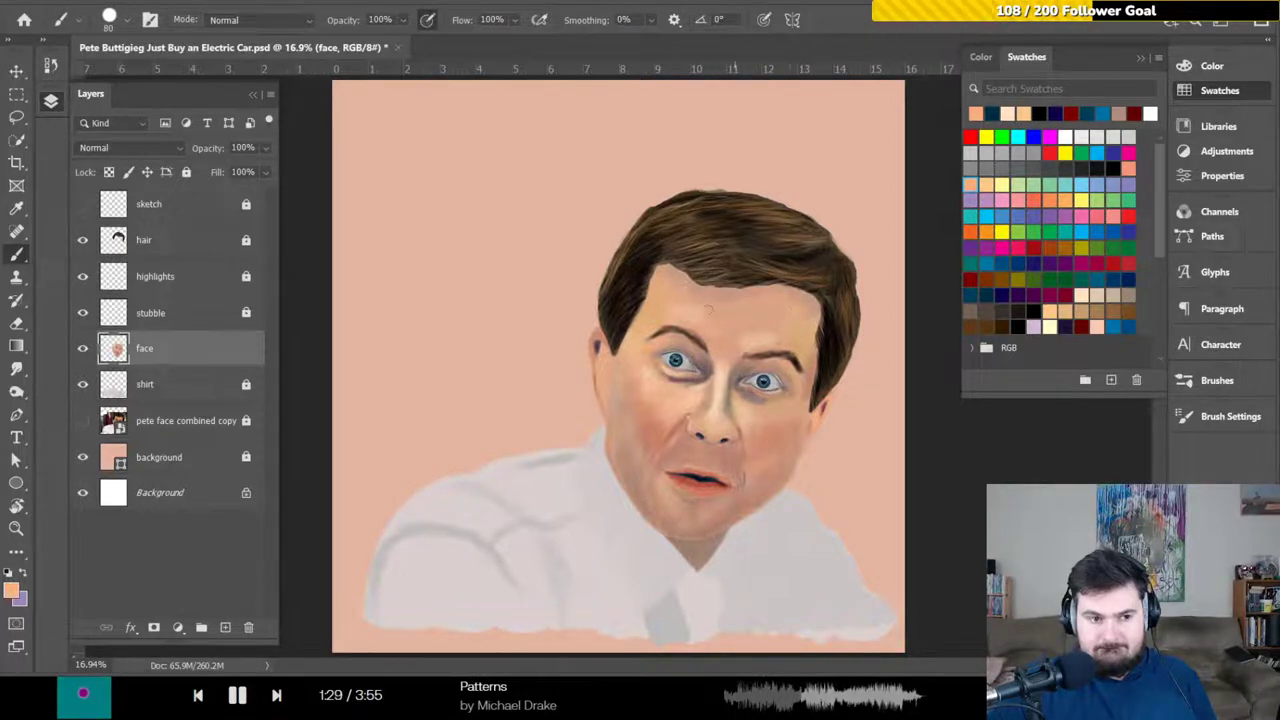
pyautogui.click(970, 279)
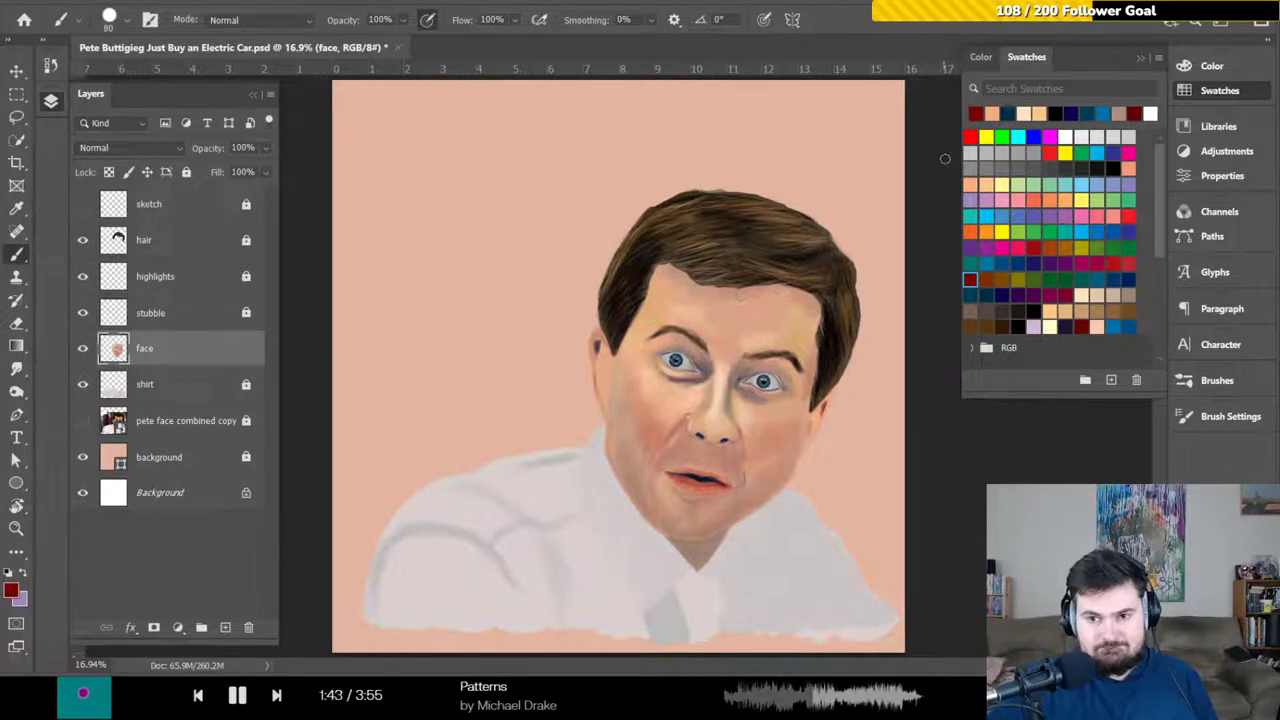
pyautogui.click(972, 182)
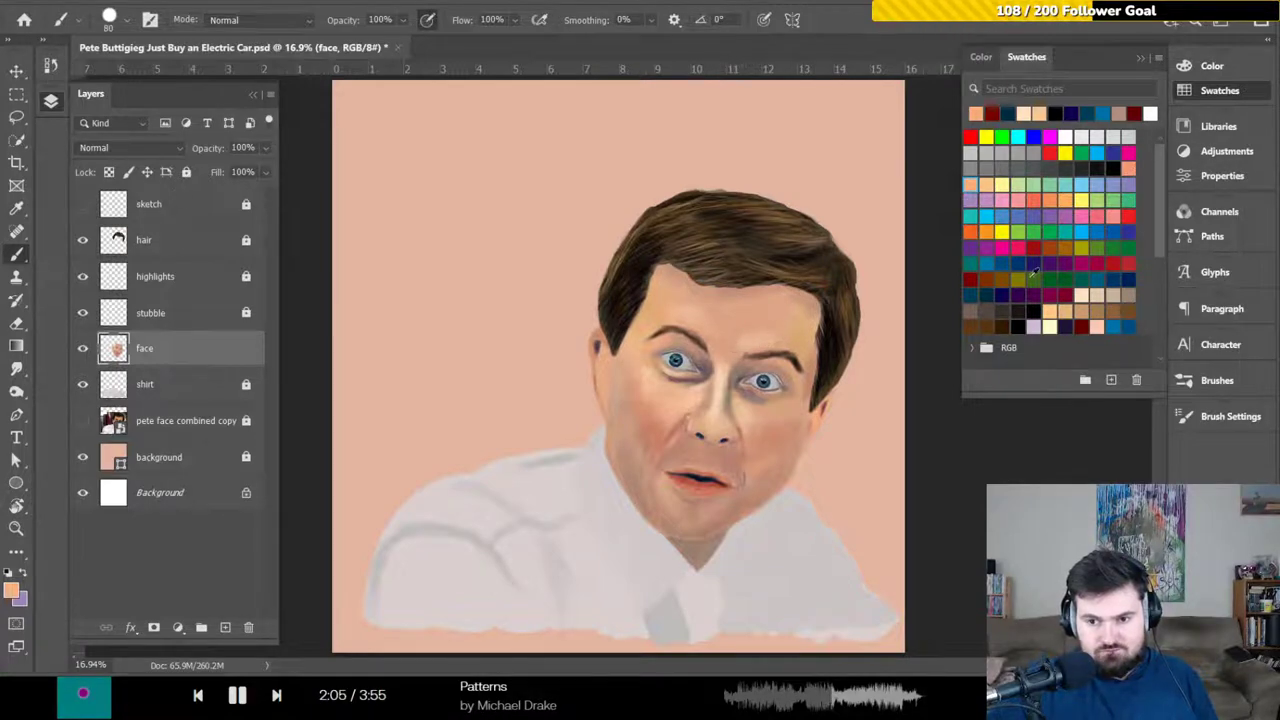
pyautogui.click(969, 279)
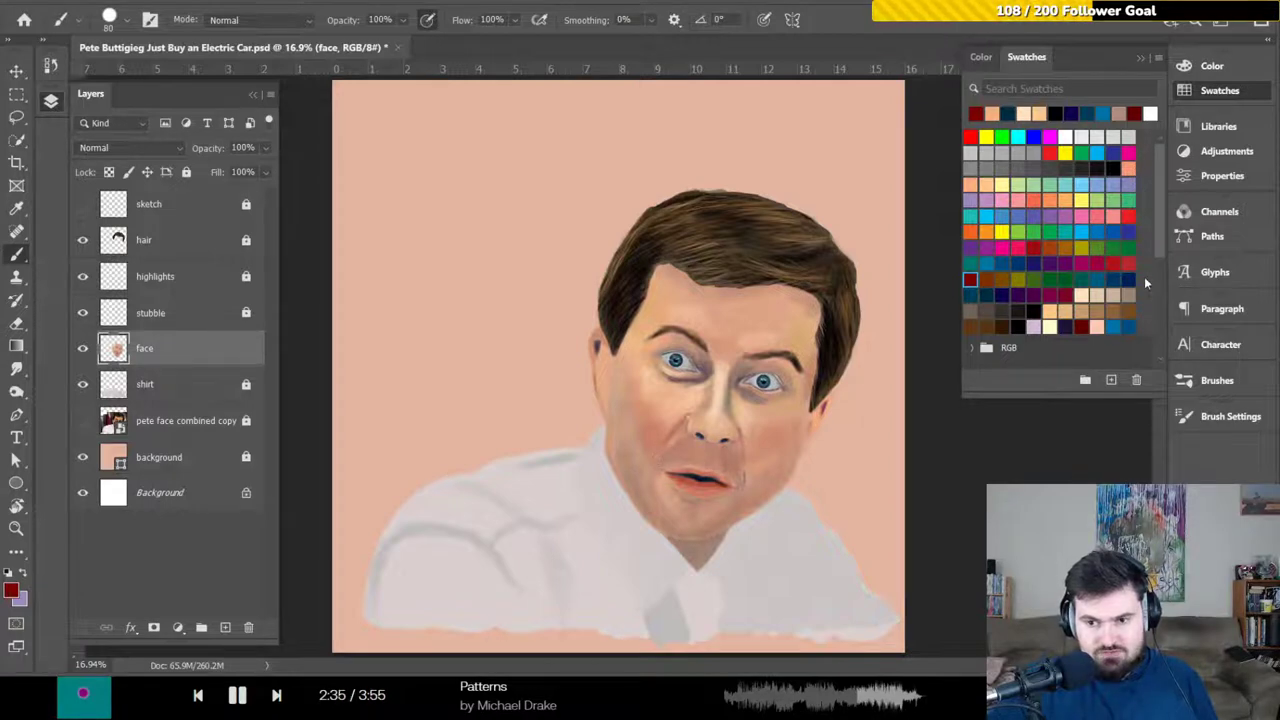
# Touch up the skin where the ear meets the cheek with pale peach, orange-peach and light orange swatches, using a 20 px brush
pyautogui.click(1081, 295)
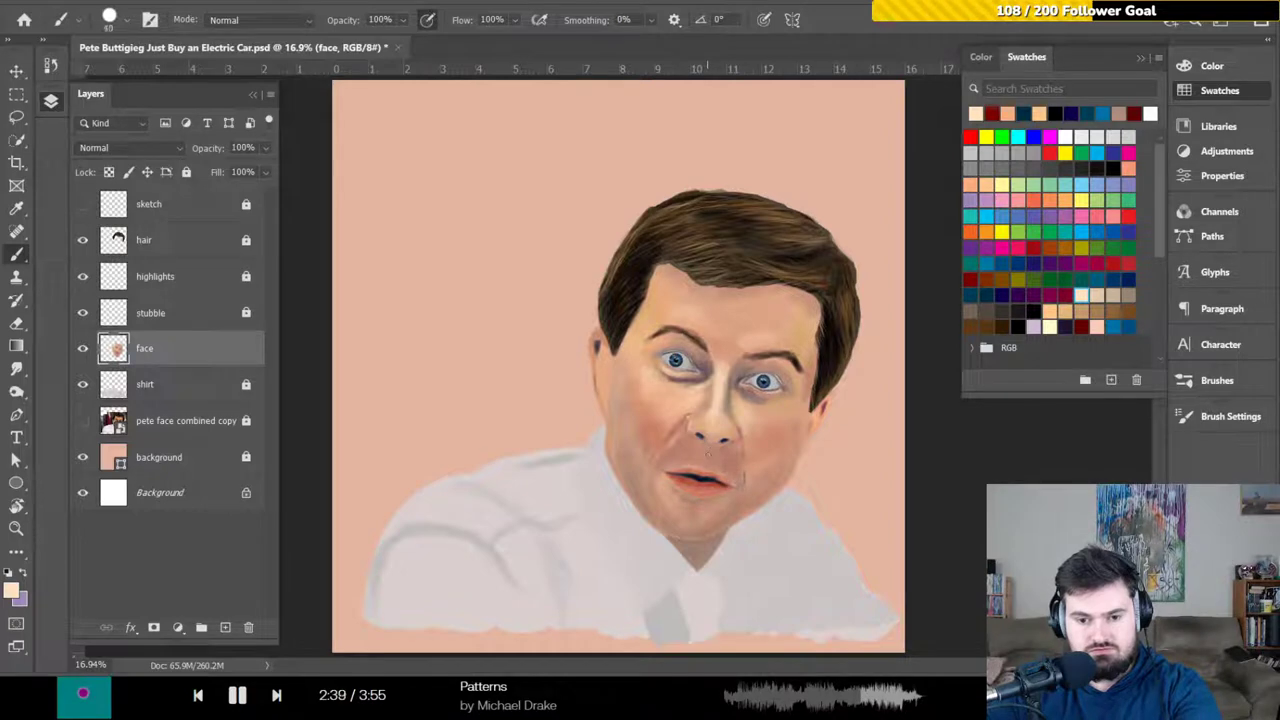
pyautogui.press('[')
pyautogui.press('[')
pyautogui.press('[')
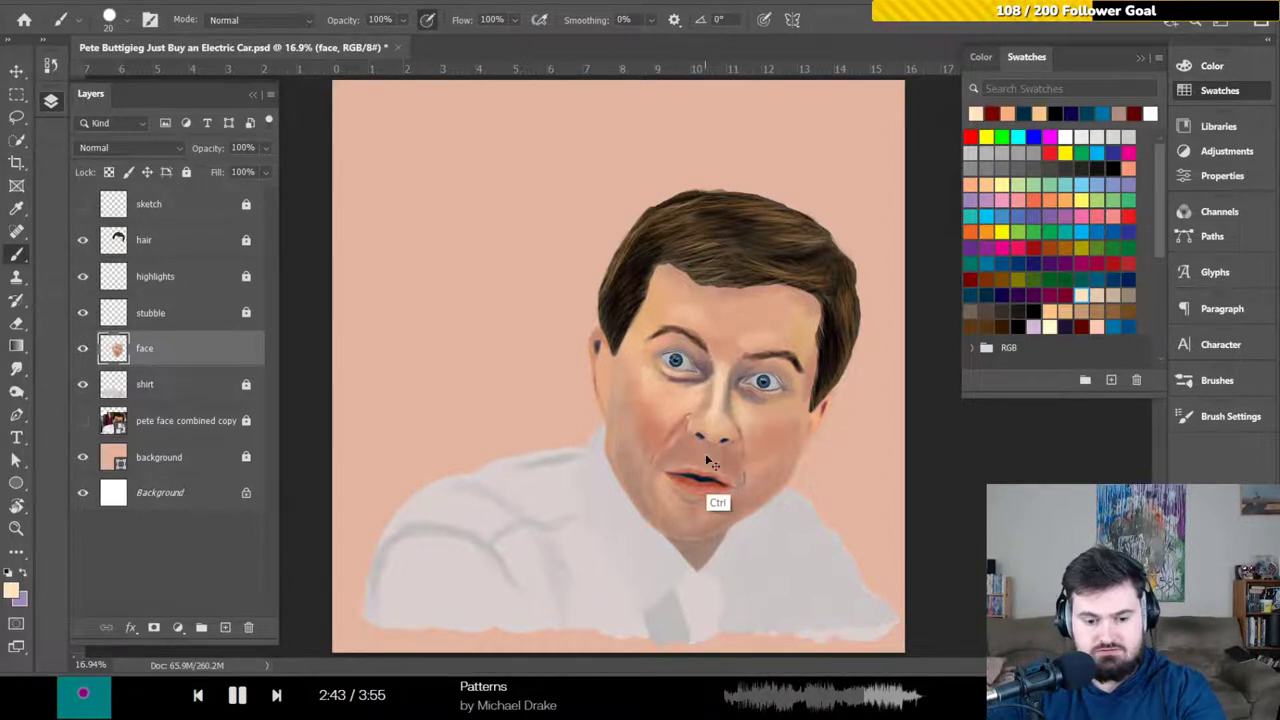
pyautogui.hotkey('ctrl', '+')
pyautogui.moveTo(731, 462); pyautogui.dragTo(624, 426)
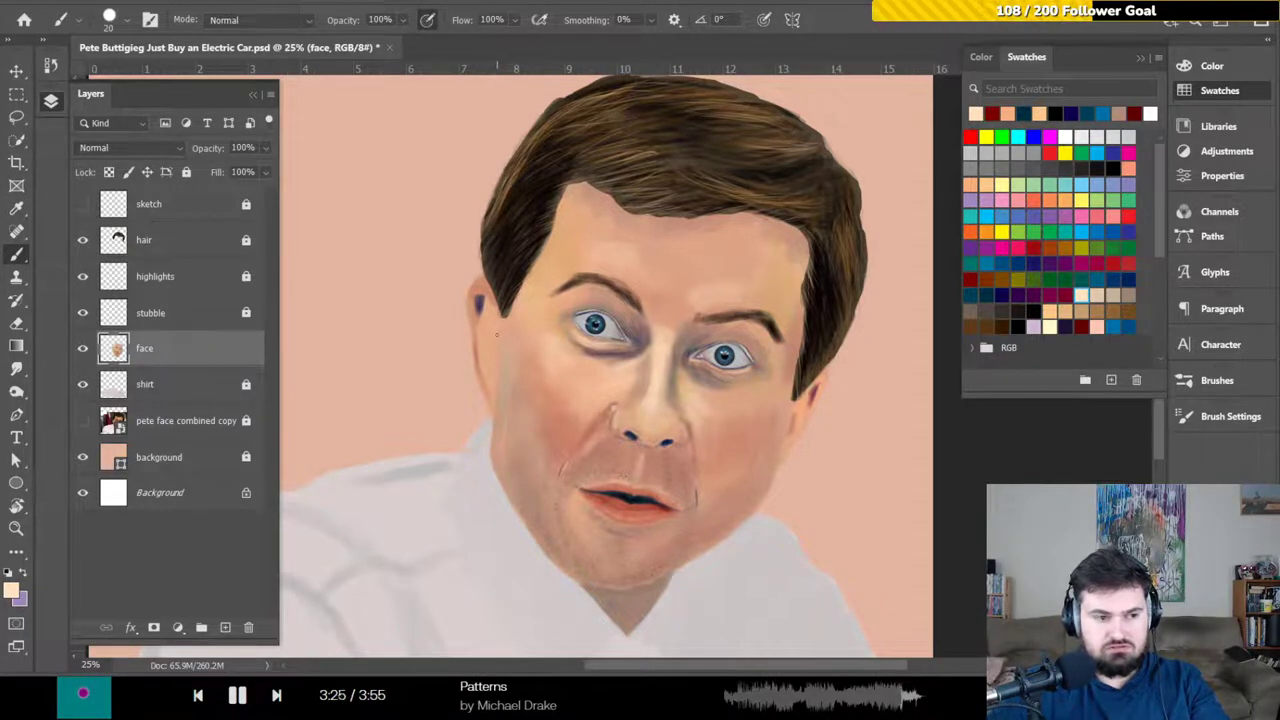
pyautogui.click(976, 180)
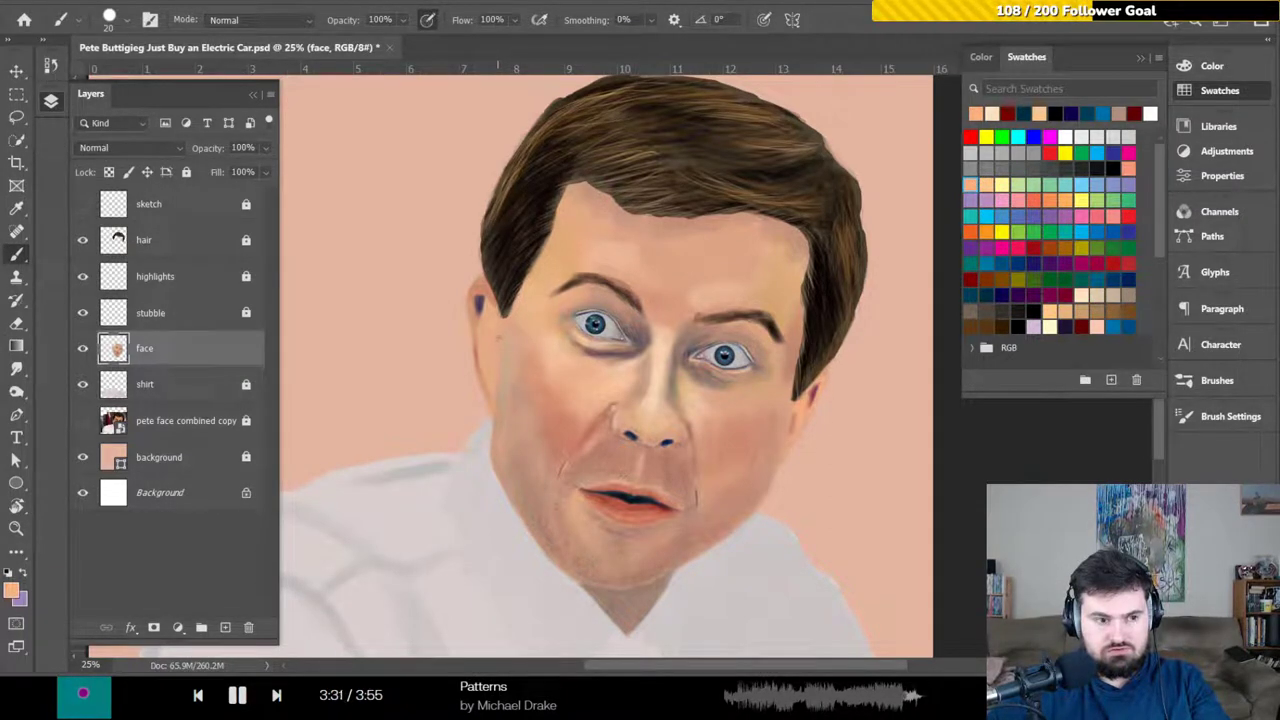
pyautogui.click(1050, 304)
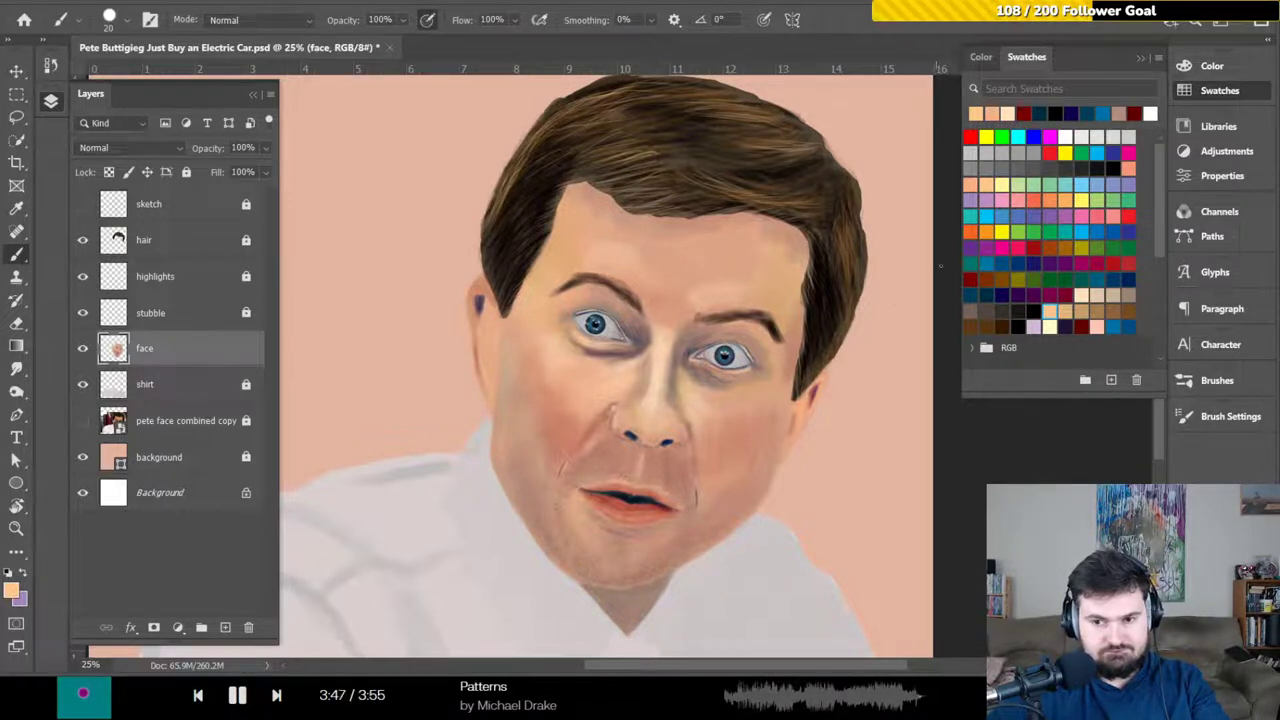
# Shade the inside and edges of both ears with dark red, salmon, black and dark teal swatches
pyautogui.click(970, 279)
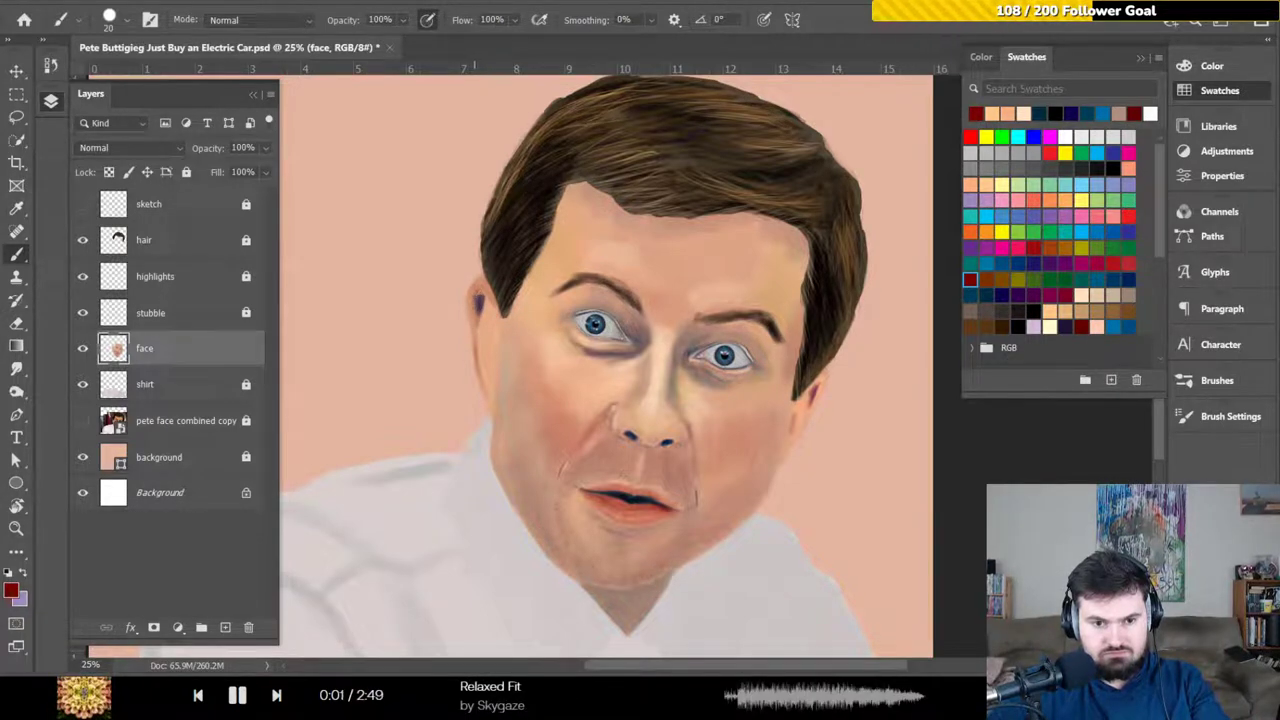
pyautogui.click(1129, 167)
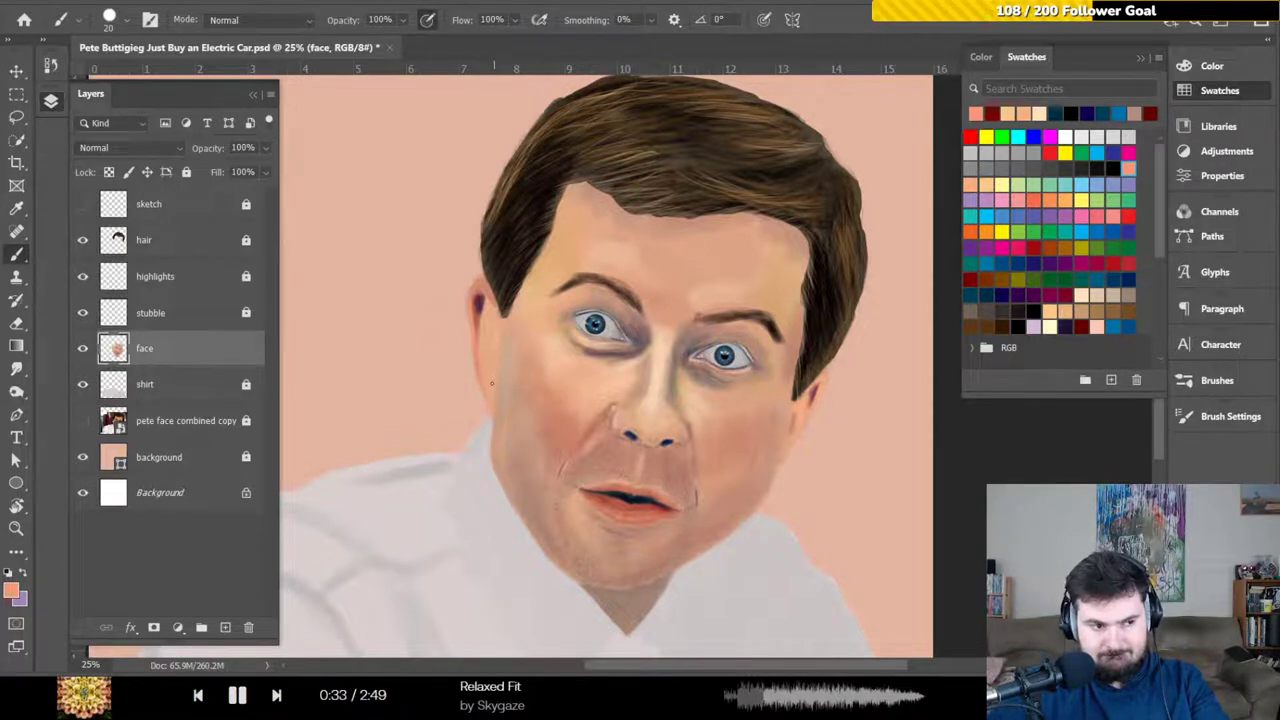
pyautogui.click(970, 280)
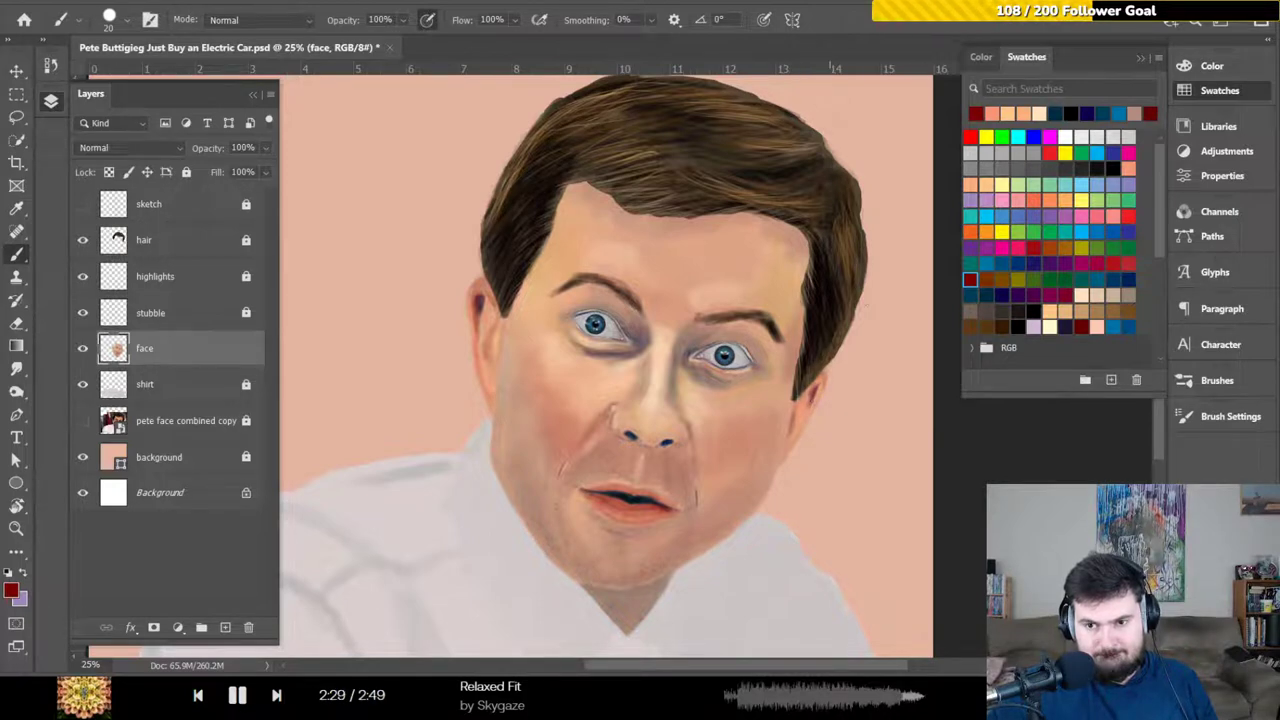
pyautogui.click(993, 112)
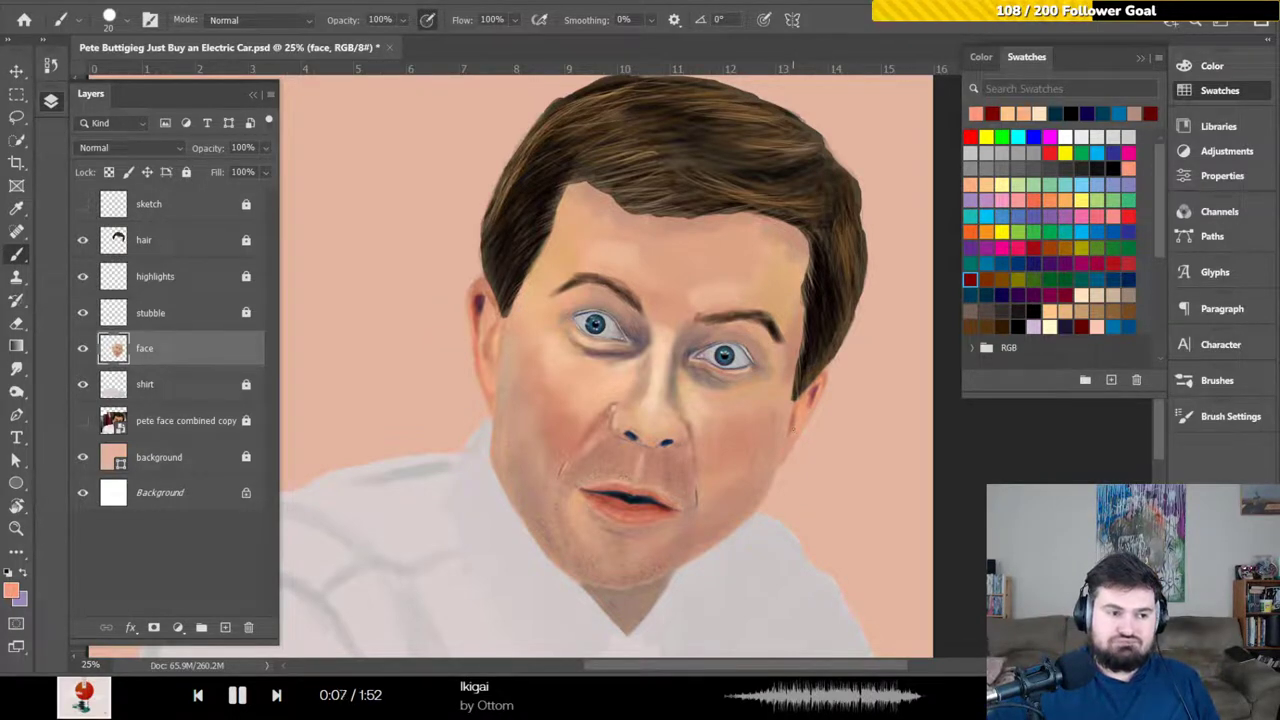
pyautogui.click(1033, 310)
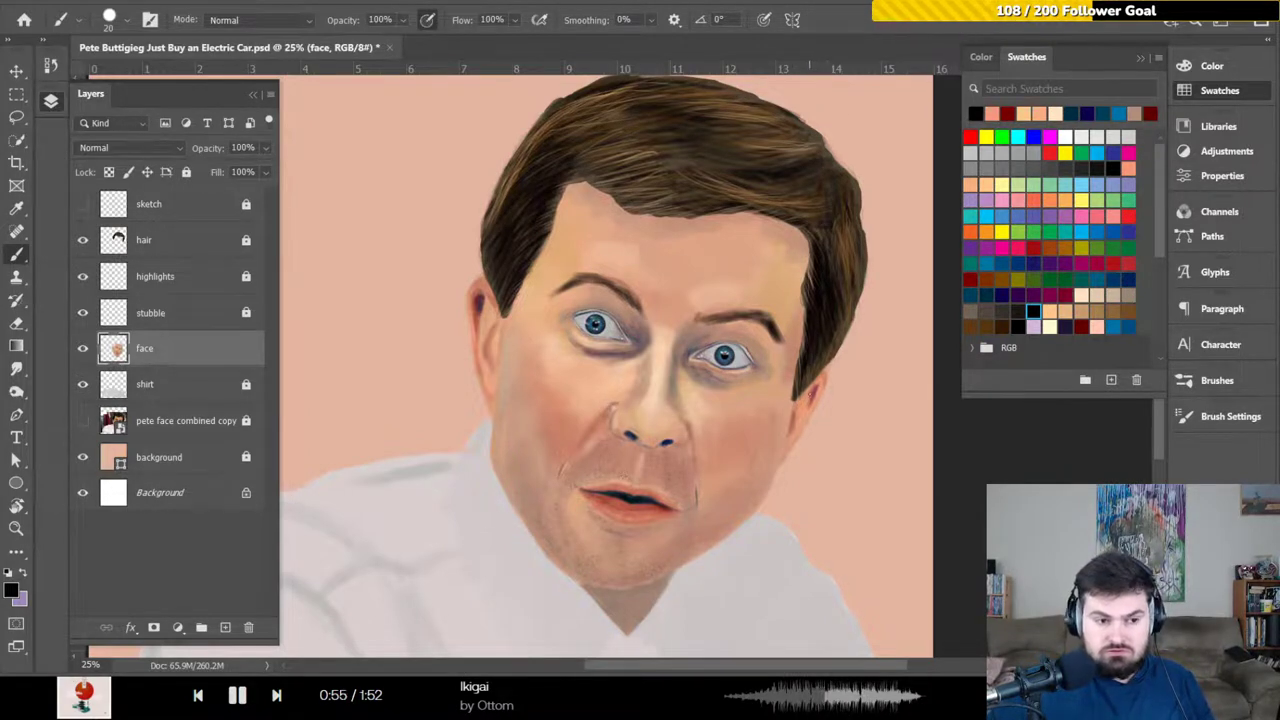
pyautogui.click(986, 295)
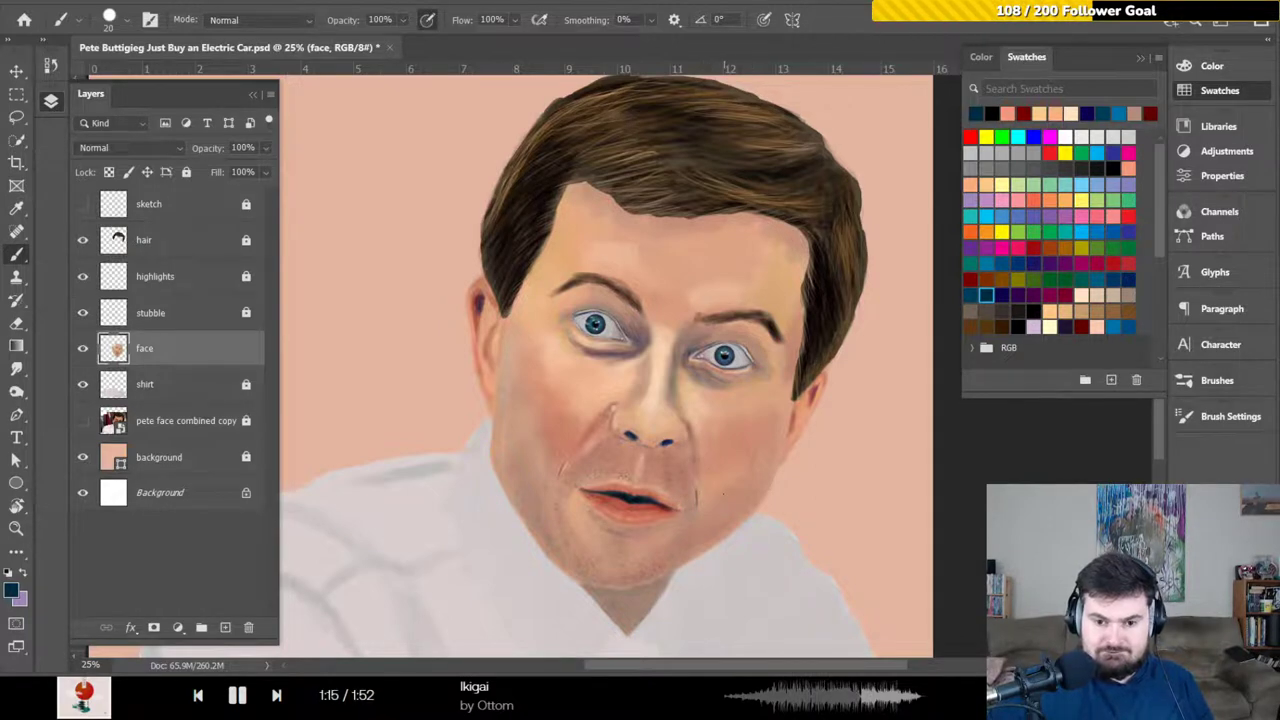
# Touch up the skin beside the outer eyebrow with the light orange swatch and save the document
pyautogui.click(1050, 311)
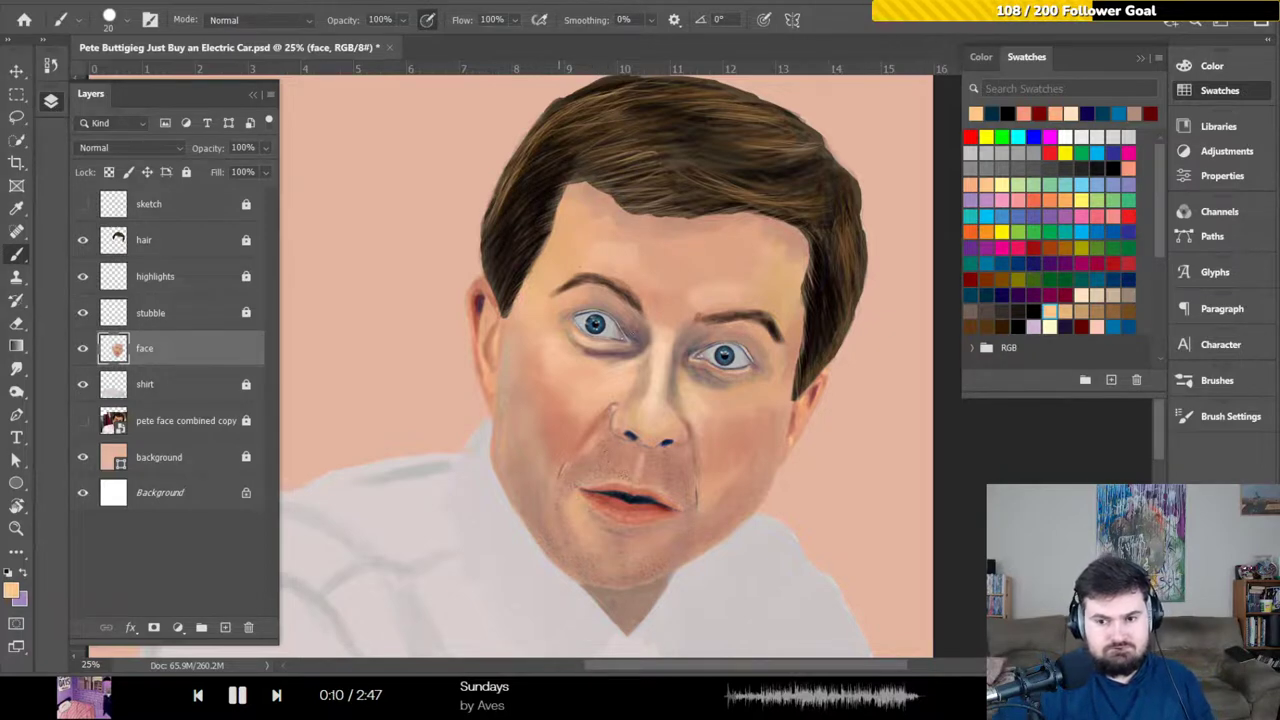
pyautogui.moveTo(771, 313); pyautogui.dragTo(767, 323)
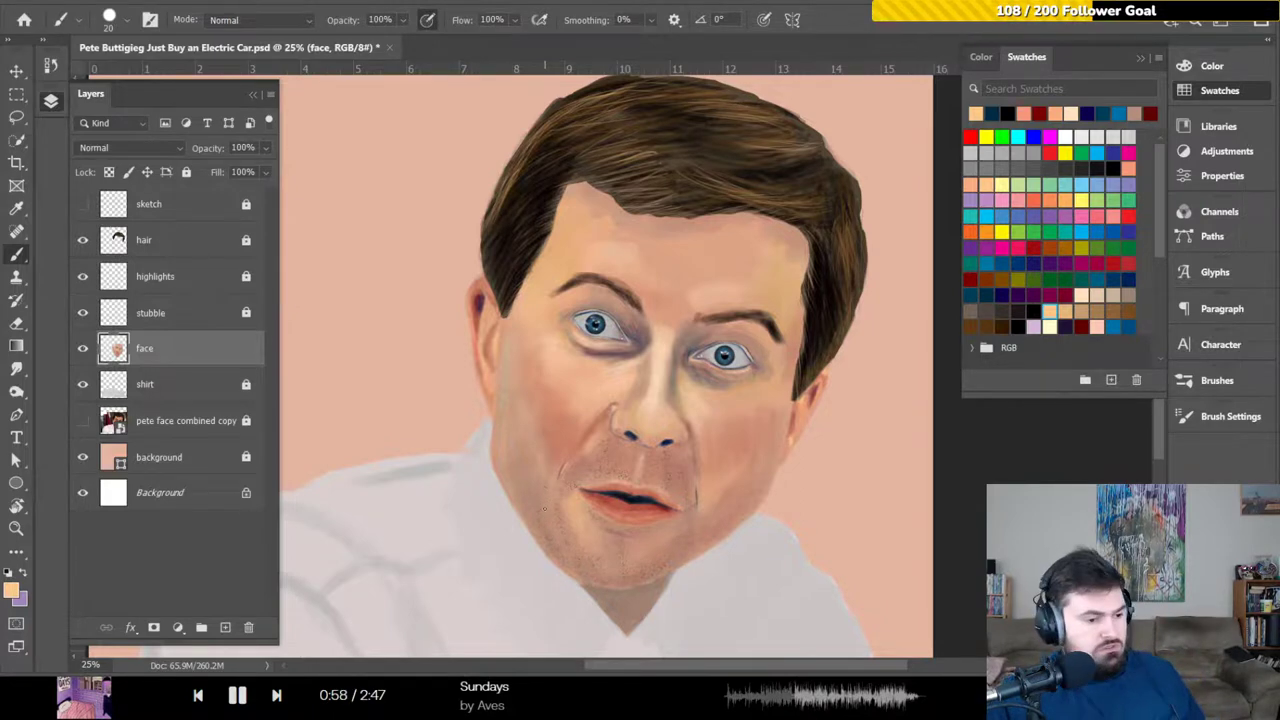
pyautogui.hotkey('ctrl', '0')
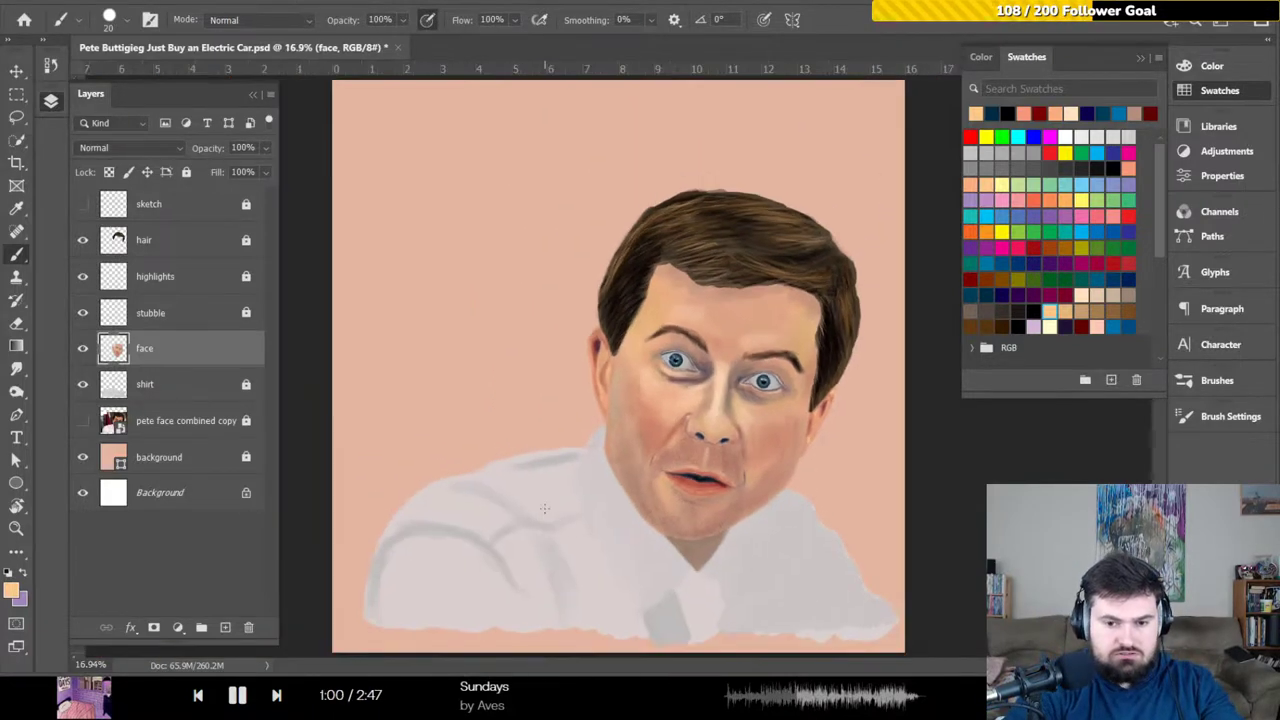
pyautogui.hotkey('ctrl', 's')
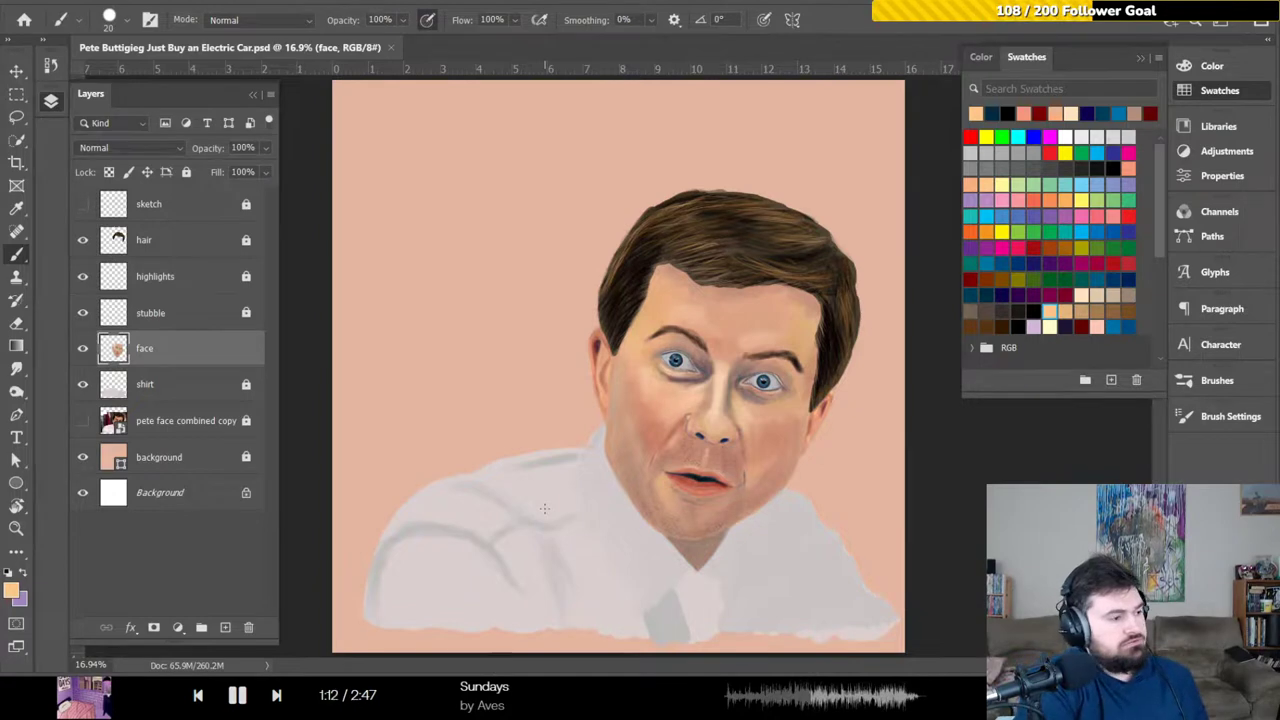
pyautogui.hotkey('ctrl', '+')
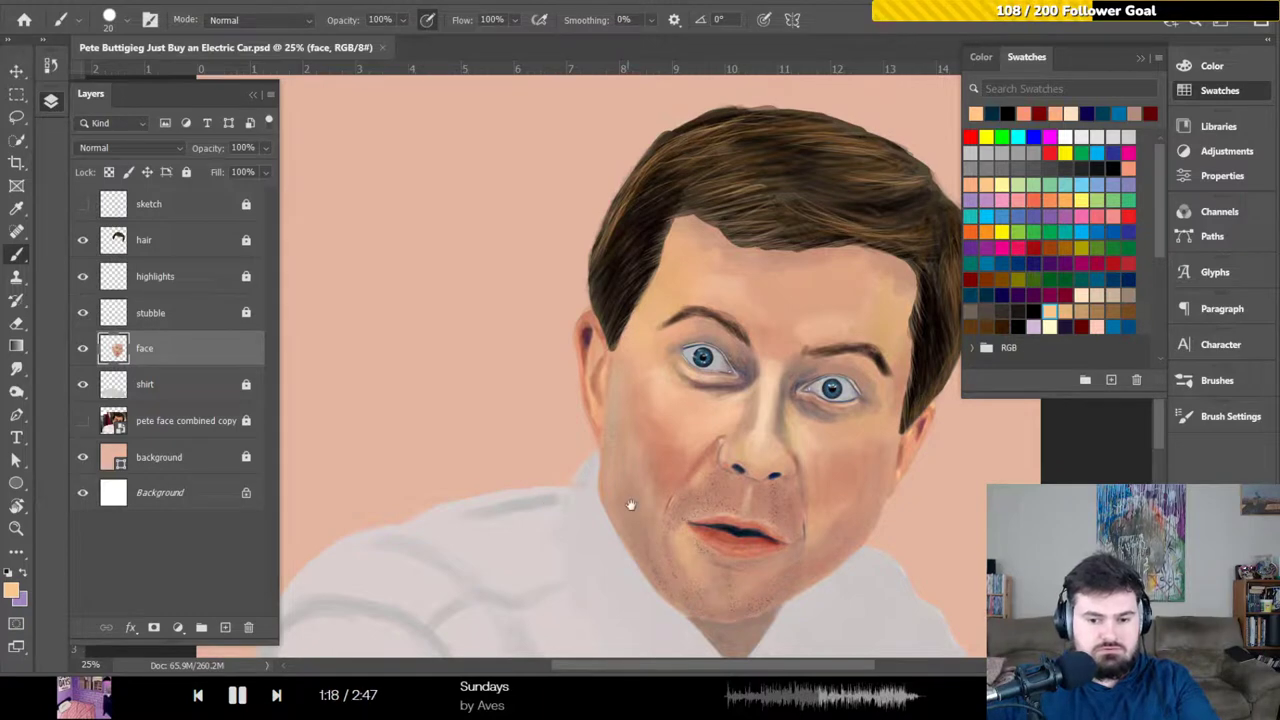
pyautogui.moveTo(629, 503)
pyautogui.mouseDown()
pyautogui.moveTo(600, 486)
pyautogui.moveTo(475, 497)
pyautogui.mouseUp()
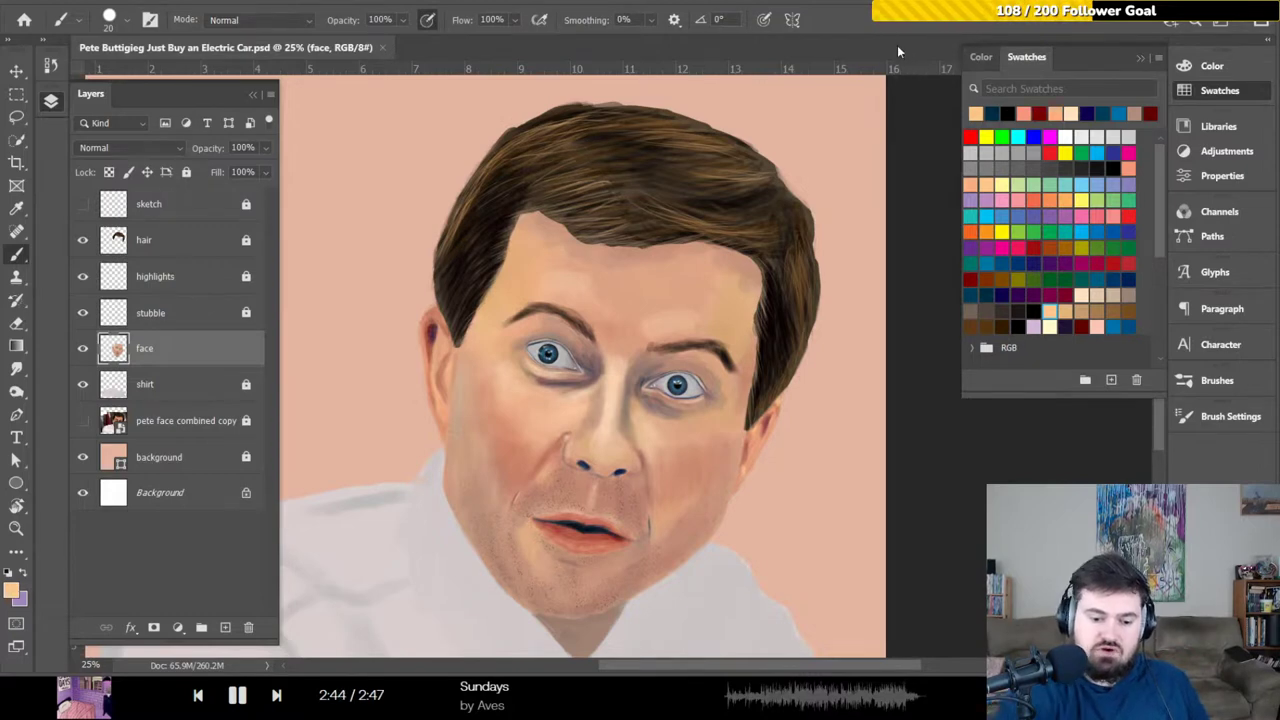
pyautogui.hotkey('ctrl', '0')
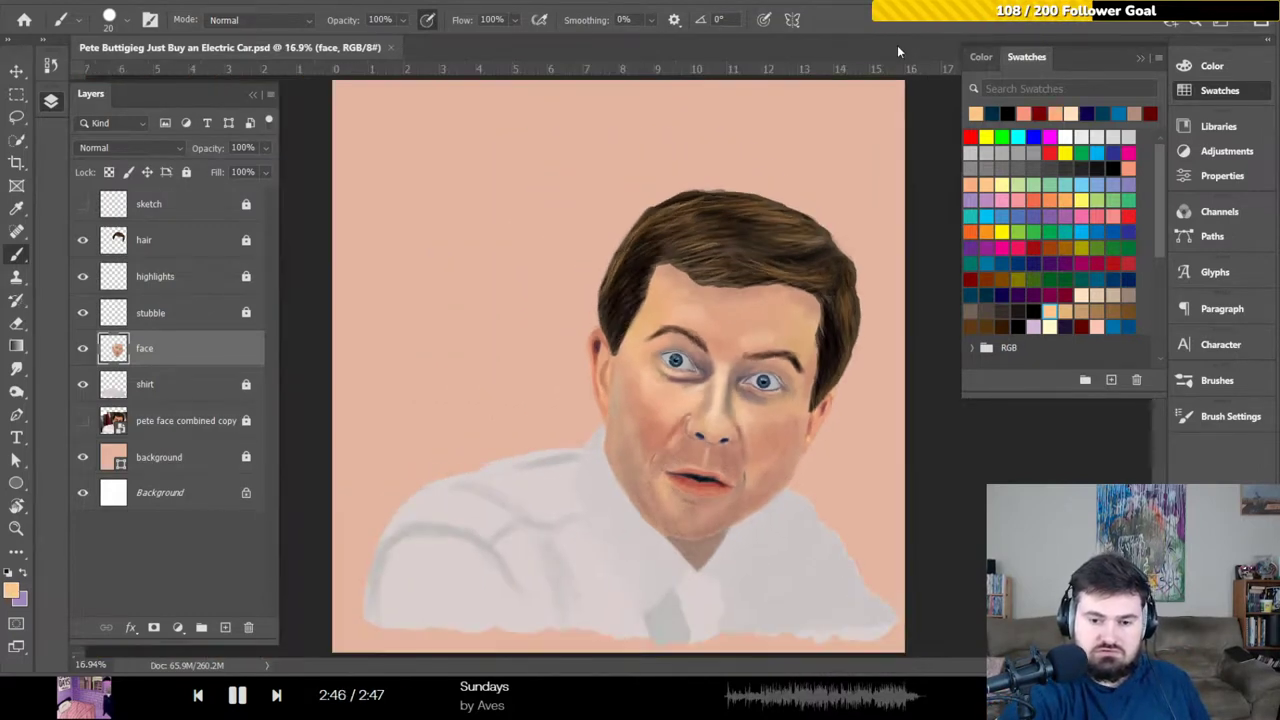